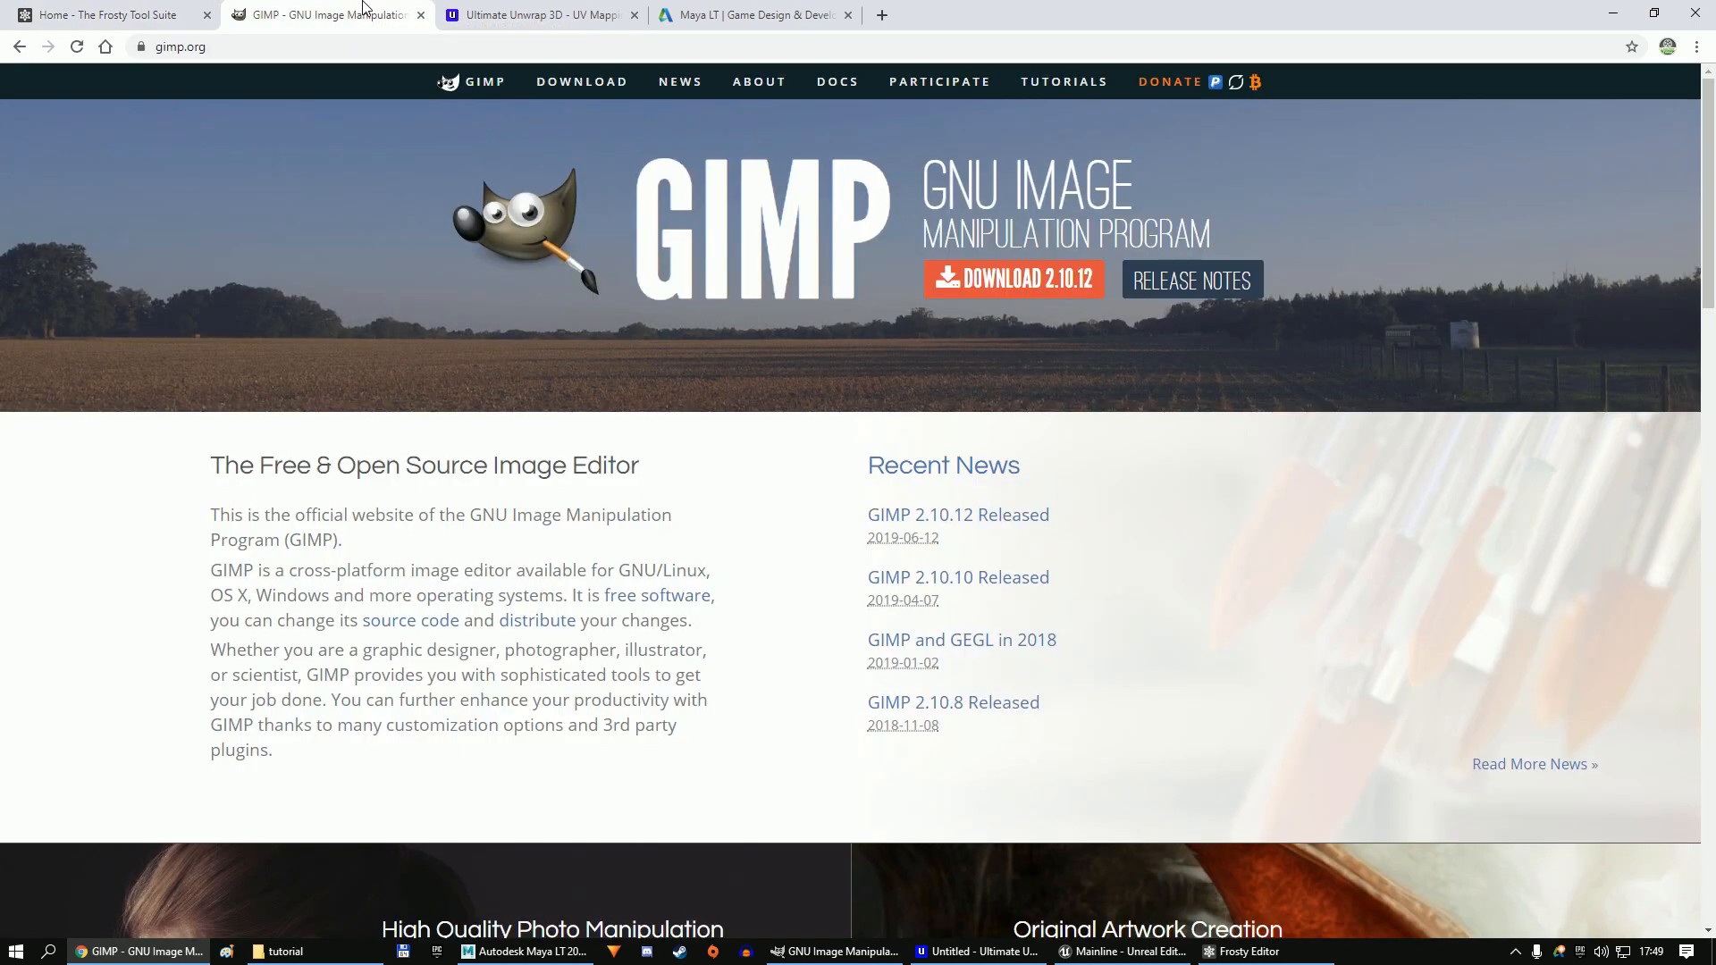
# View the Ultimate Unwrap 3D and Maya LT web pages, and bring up the tutorial folder on drive D.
pyautogui.click(554, 11)
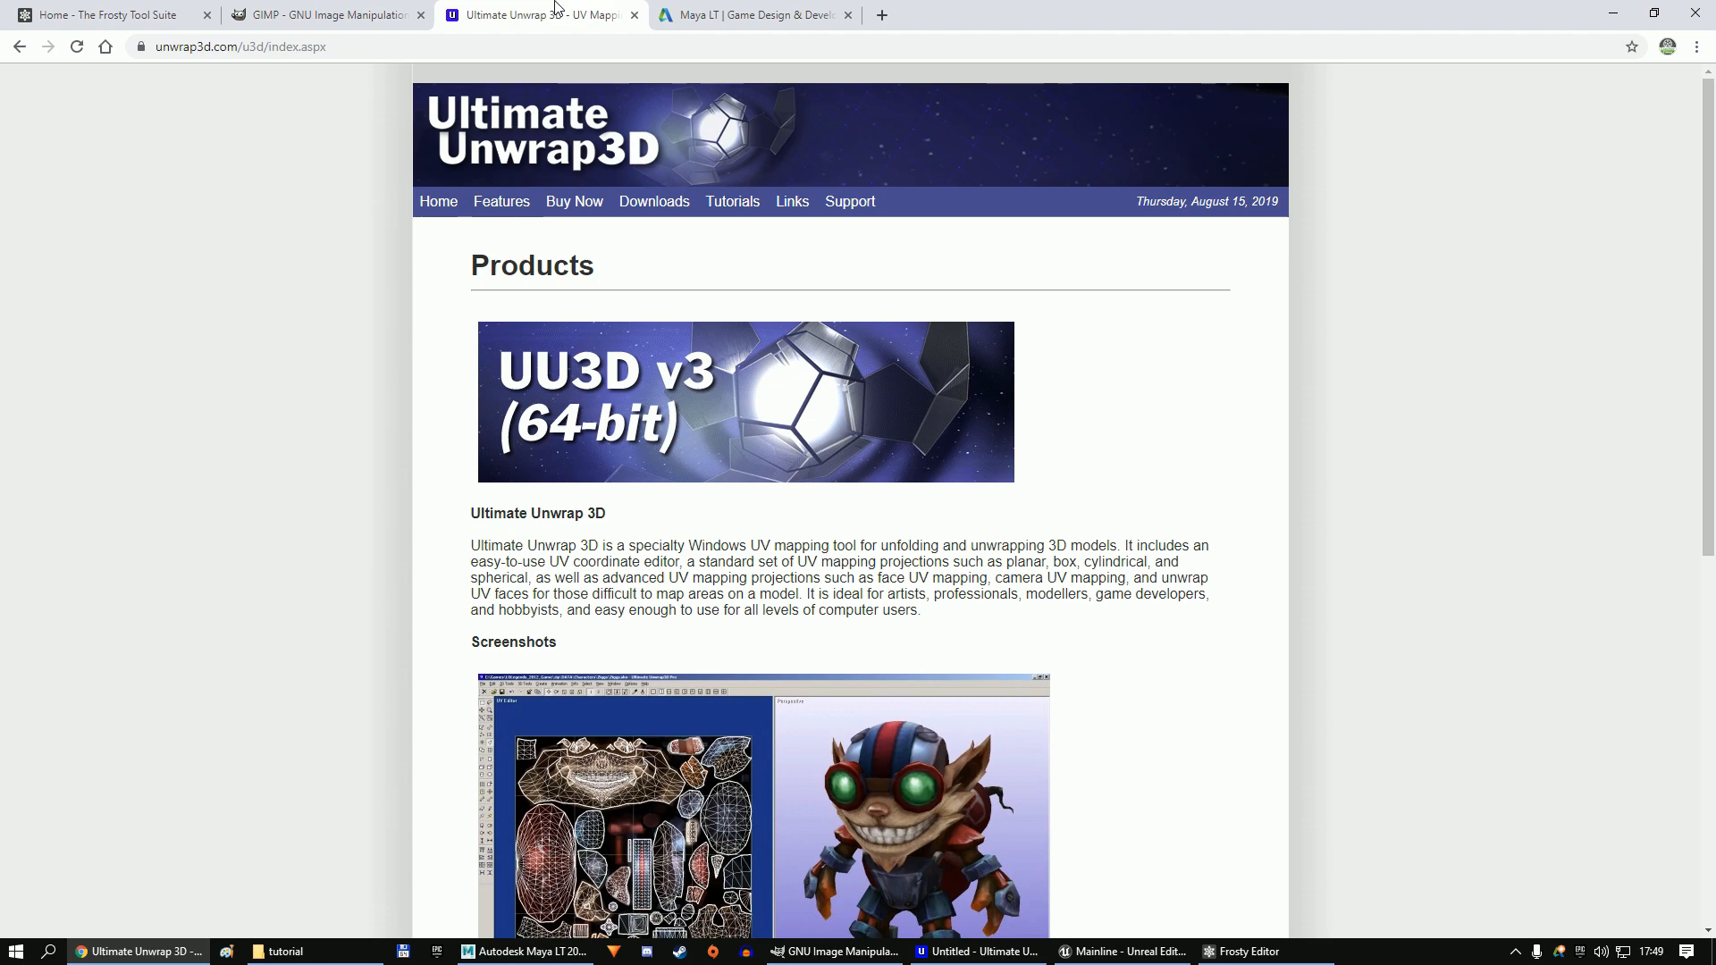
pyautogui.click(758, 11)
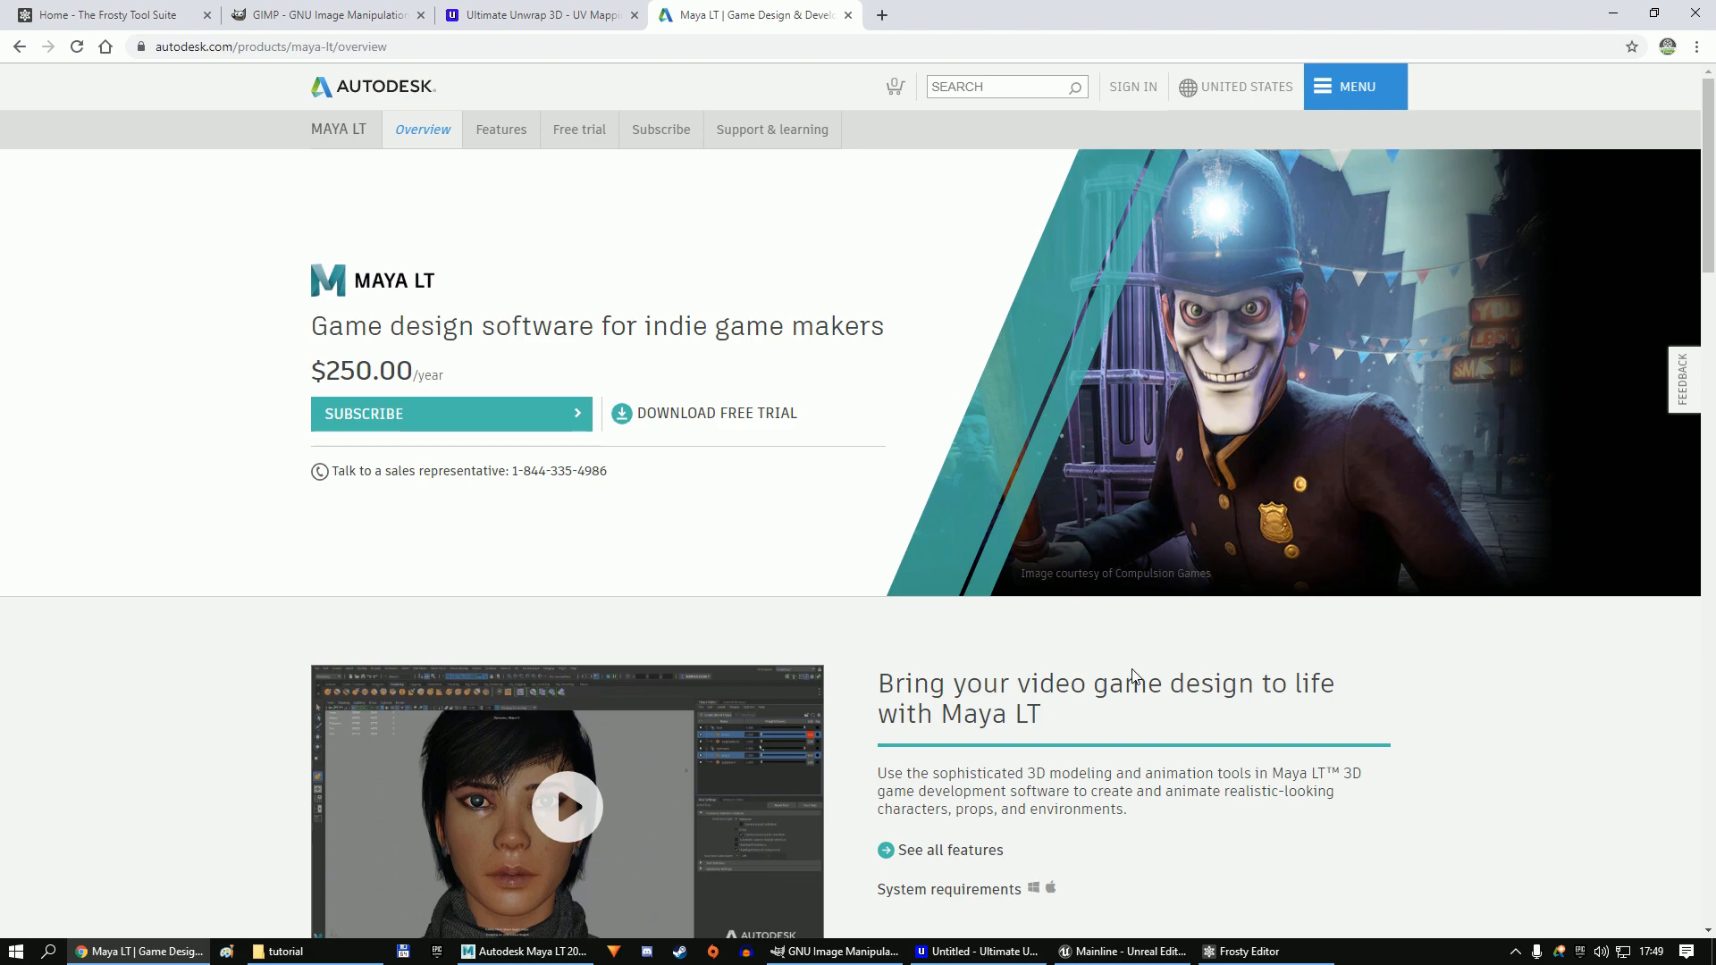
pyautogui.click(374, 955)
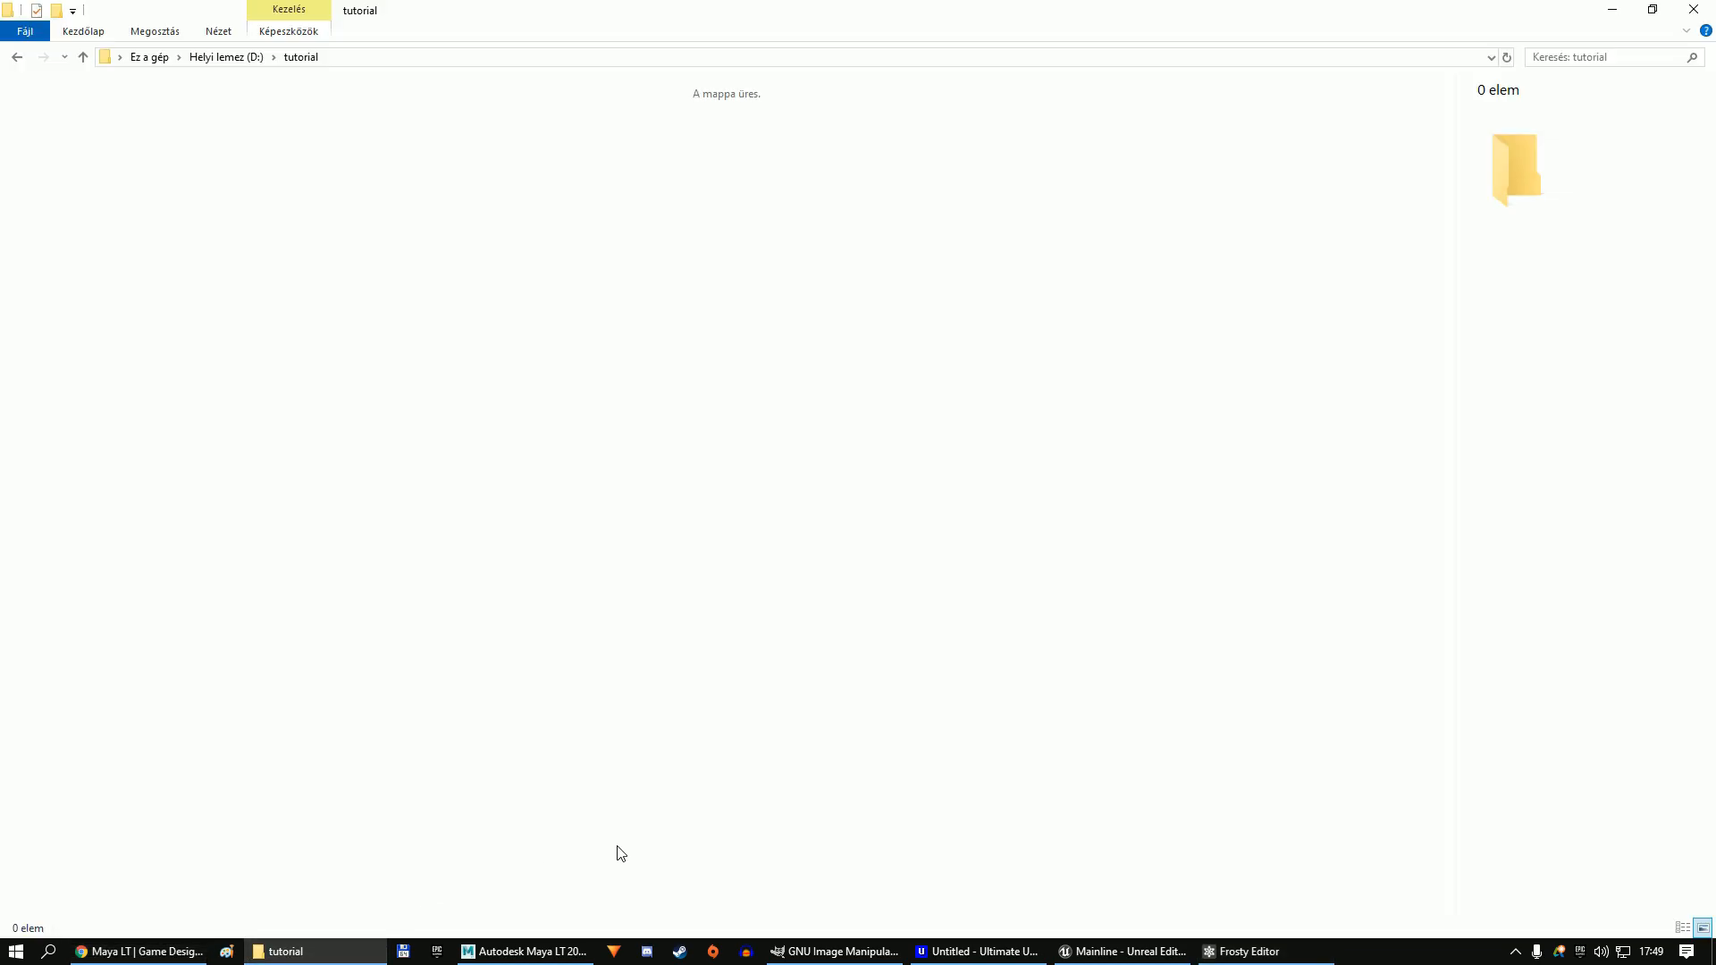
pyautogui.click(1265, 962)
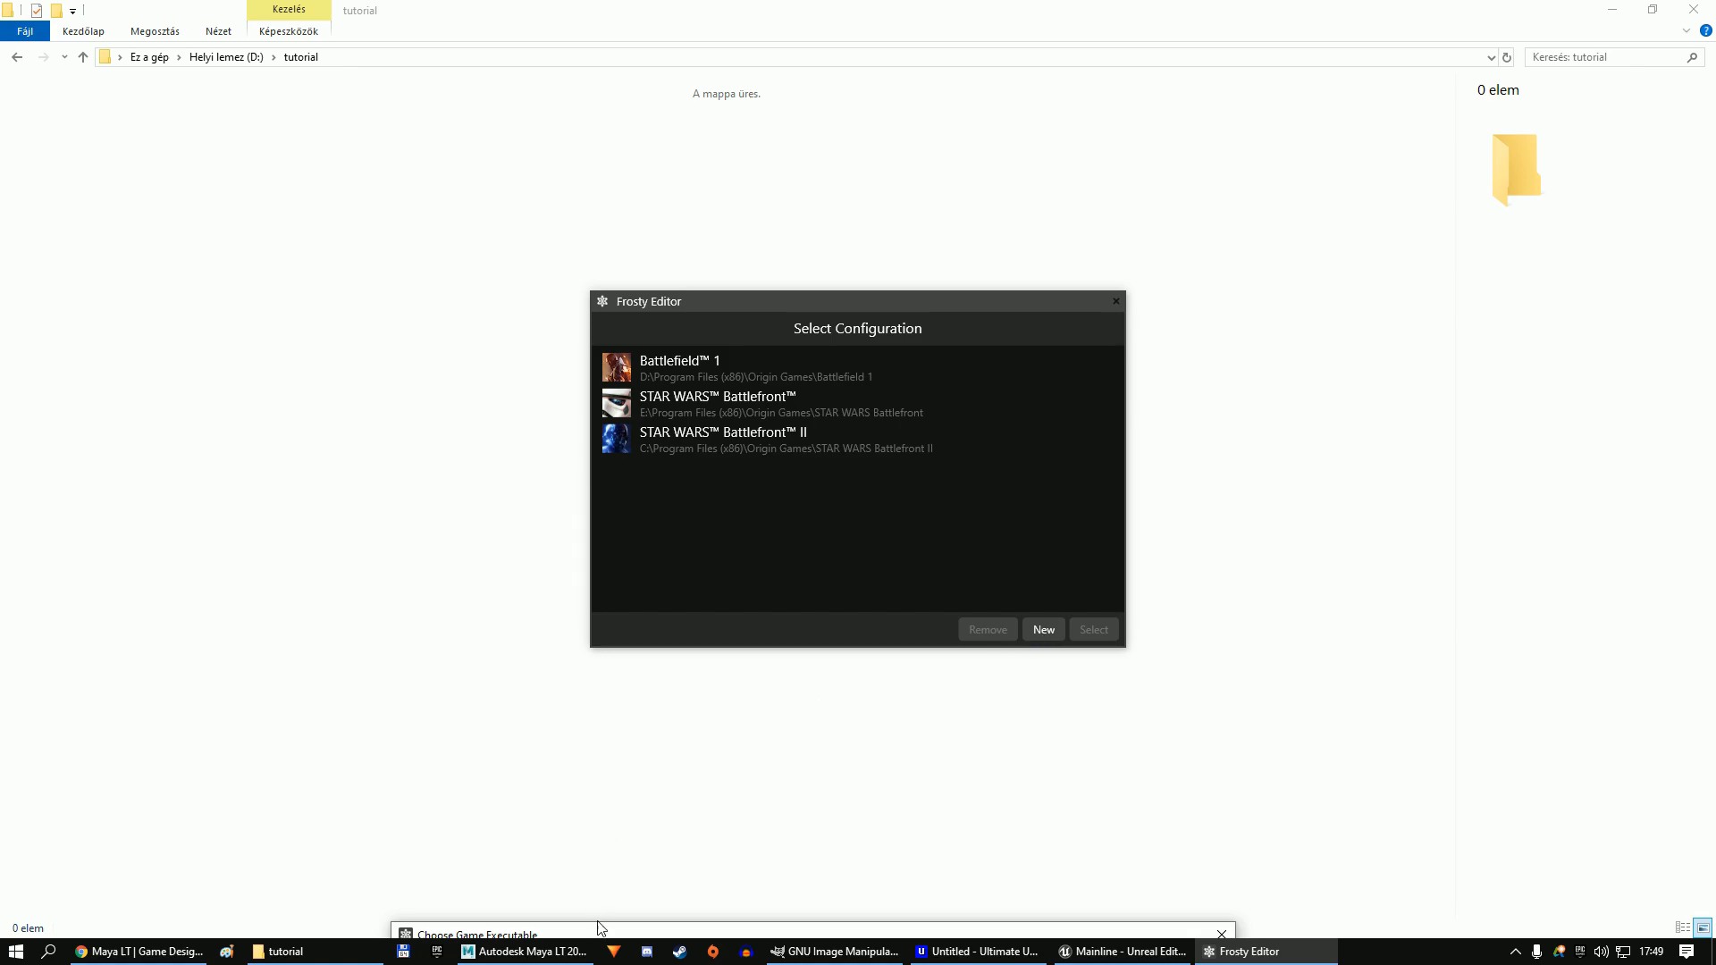
pyautogui.moveTo(602, 932); pyautogui.dragTo(623, 298)
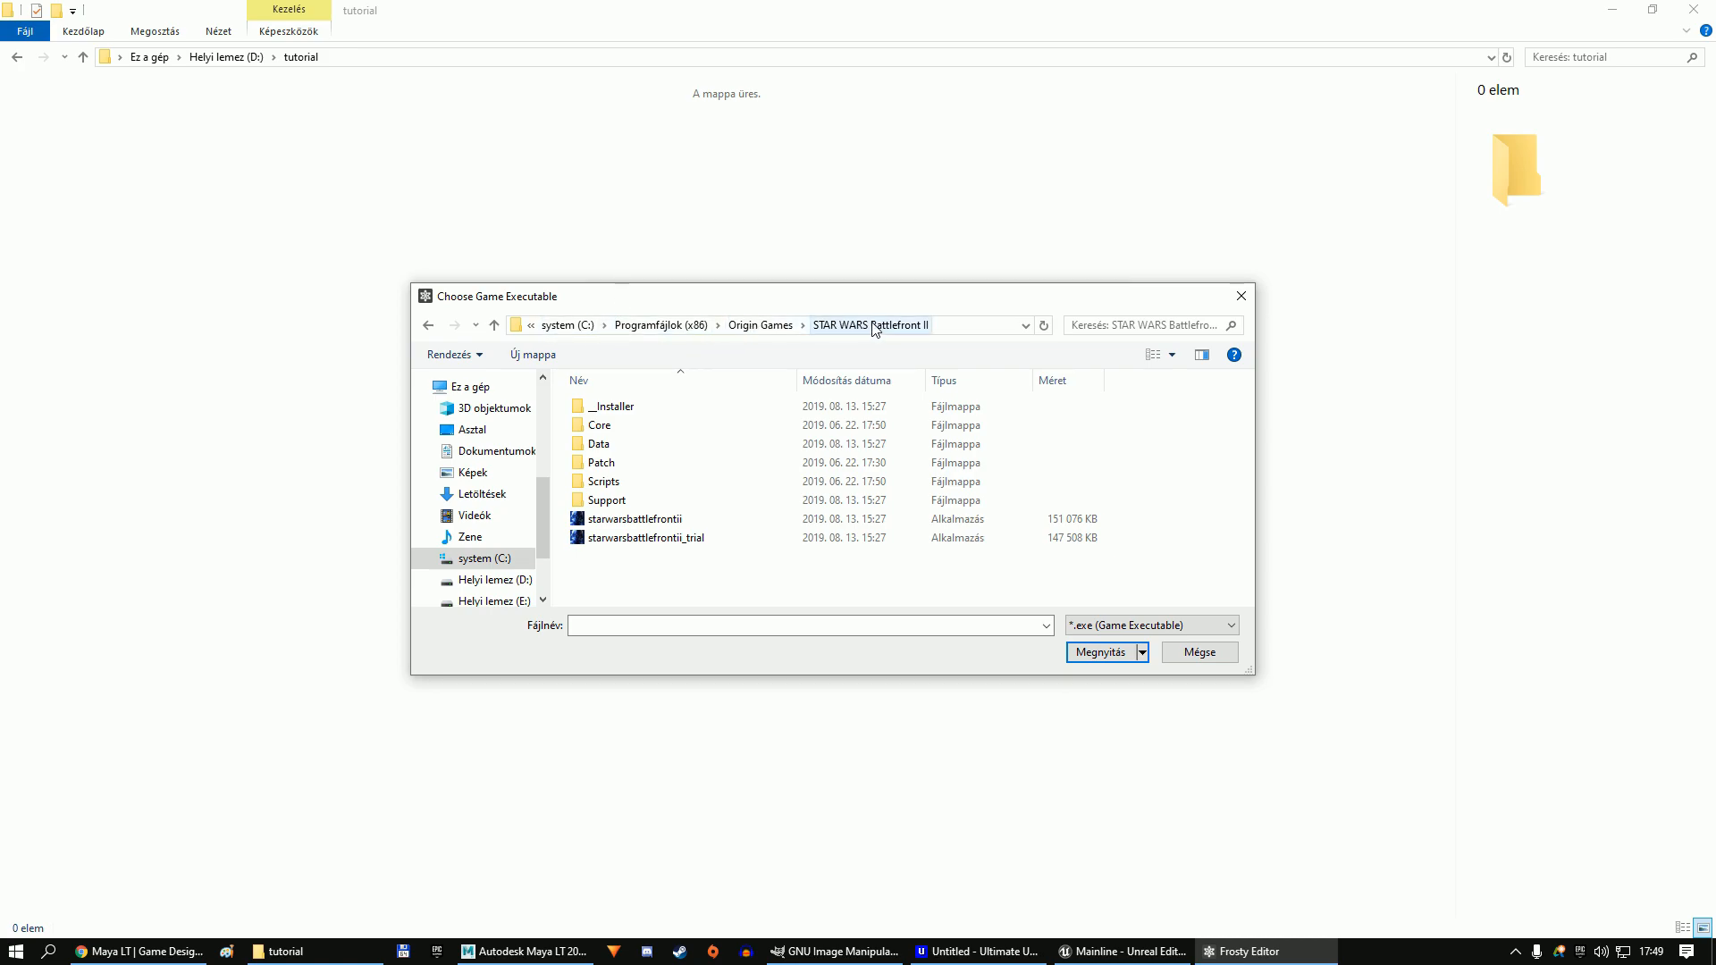
pyautogui.click(672, 527)
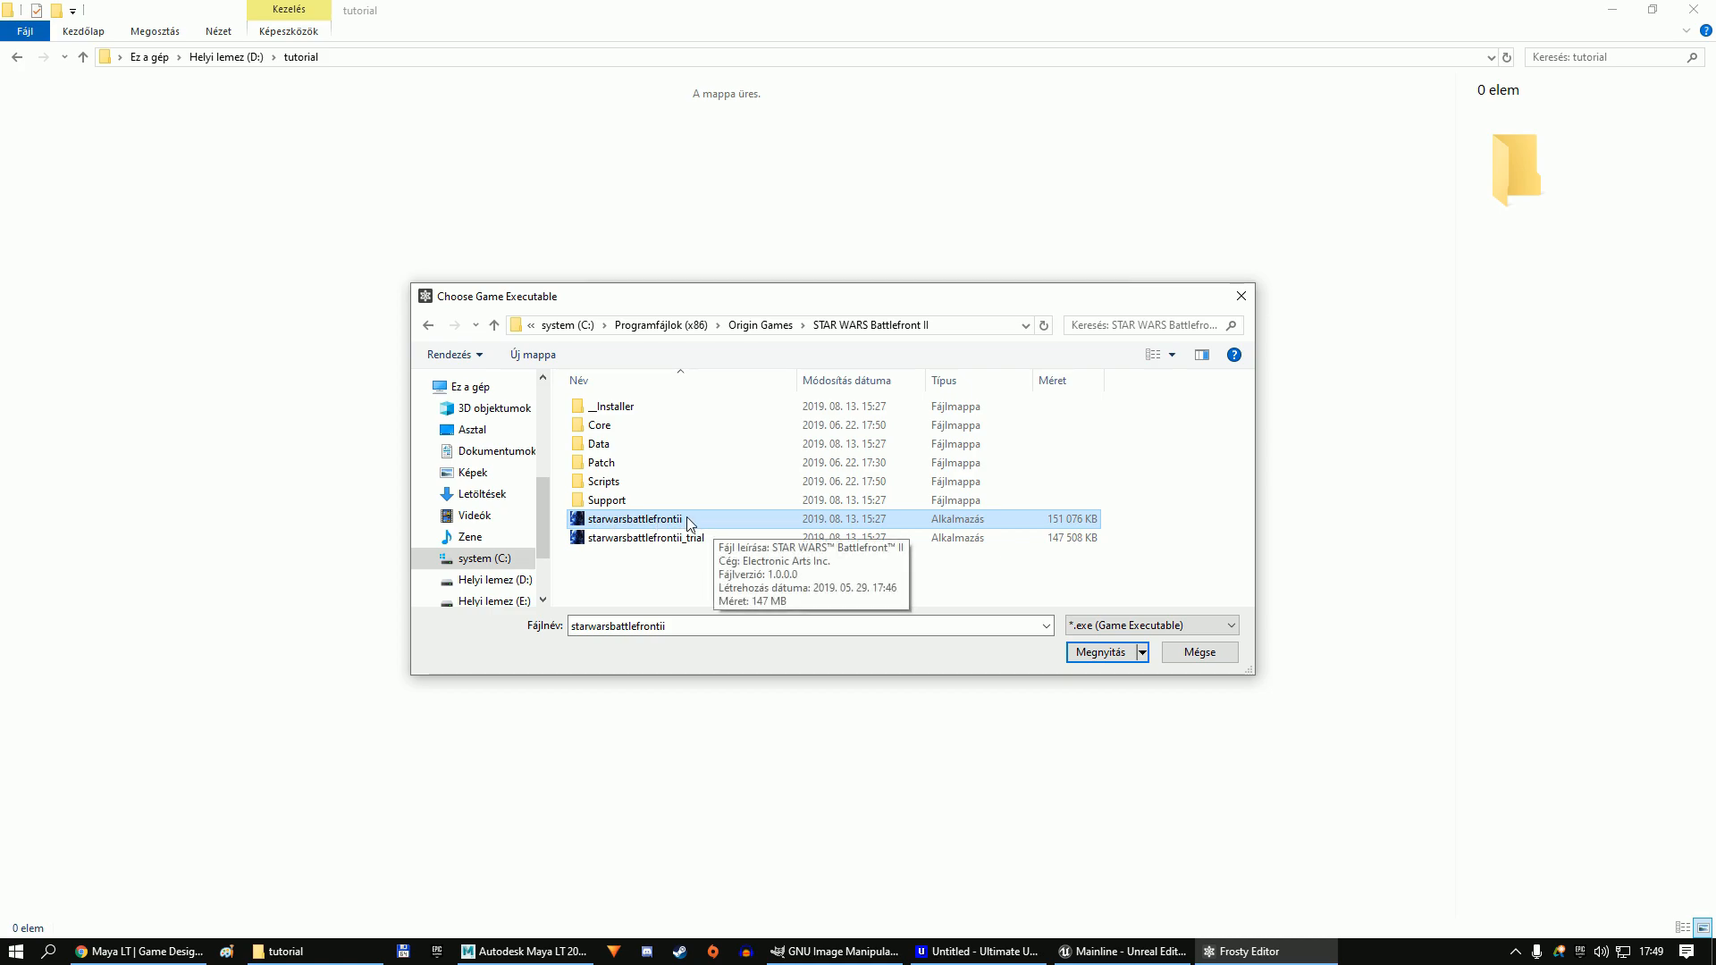
pyautogui.click(1241, 296)
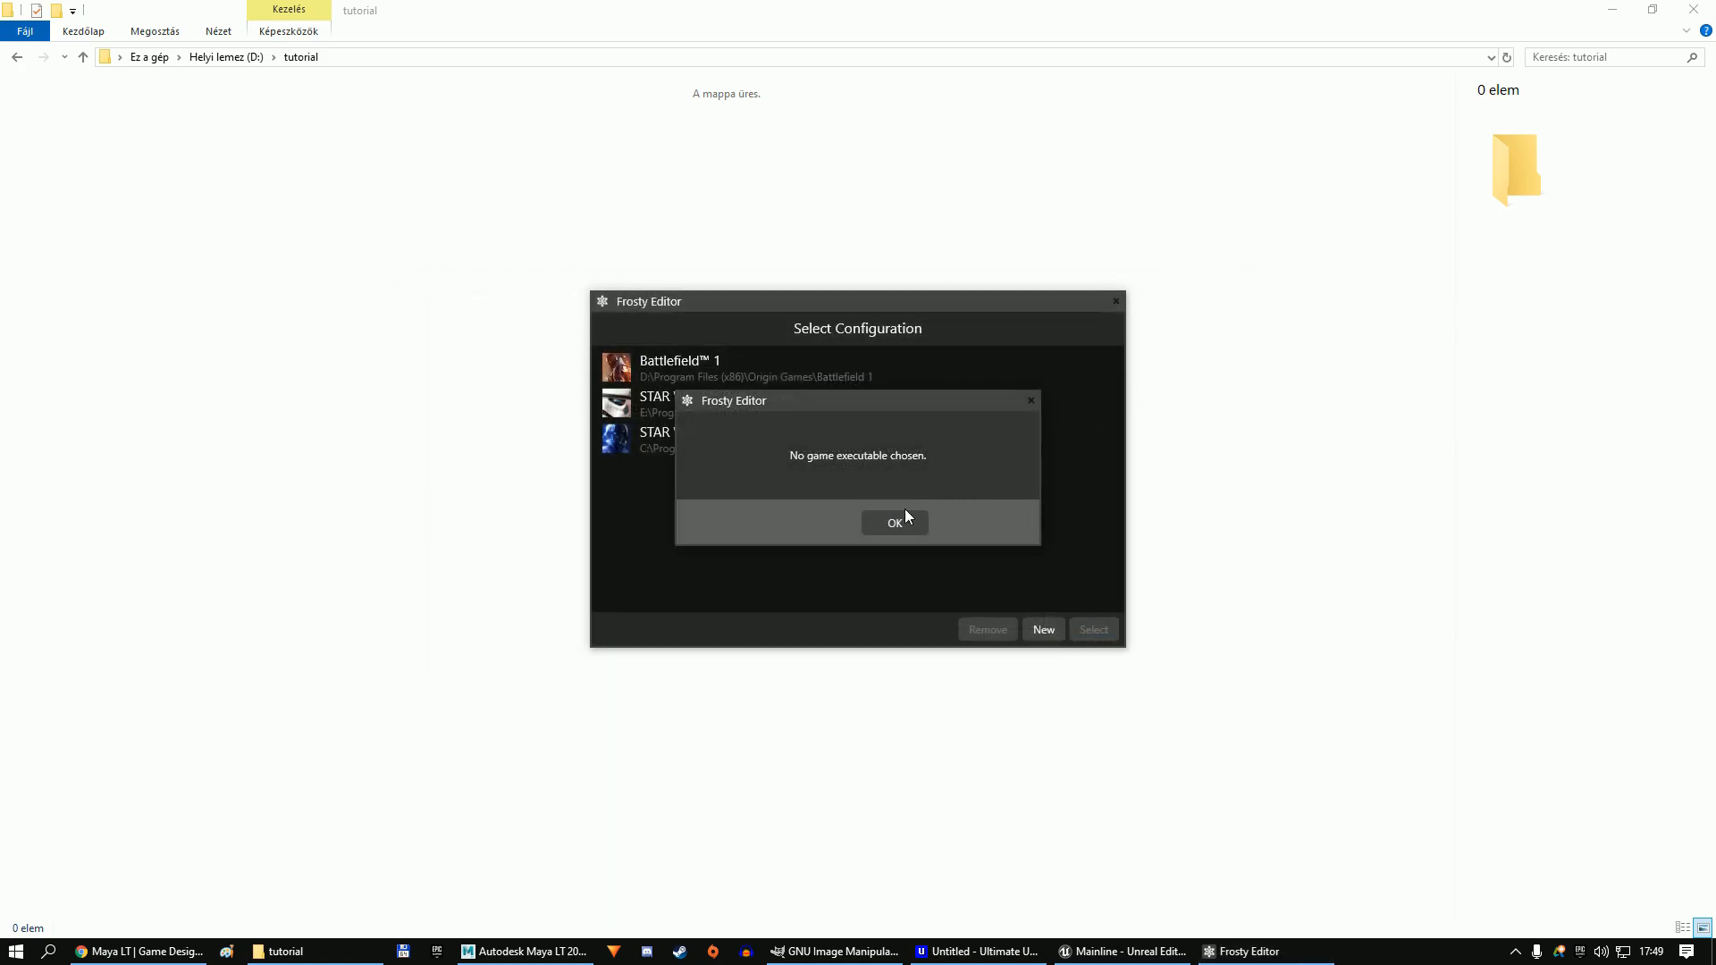
pyautogui.click(908, 515)
# Load the STAR WARS Battlefront II game configuration in Frosty Editor.
pyautogui.click(749, 450)
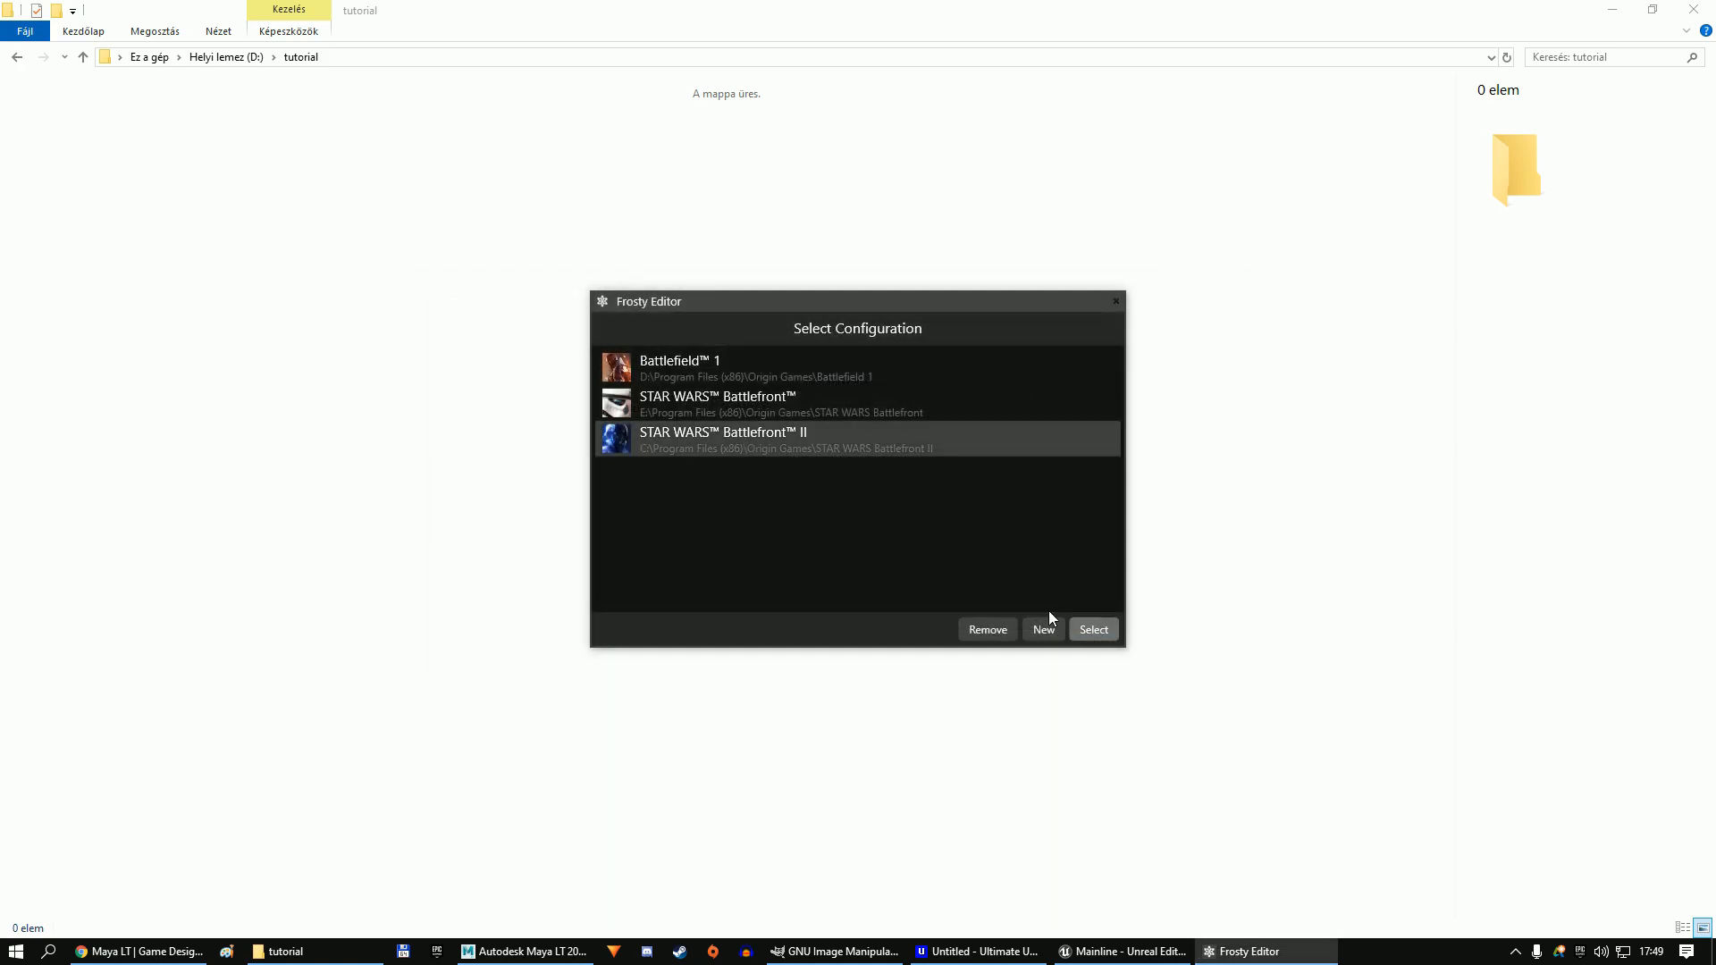
pyautogui.click(1092, 629)
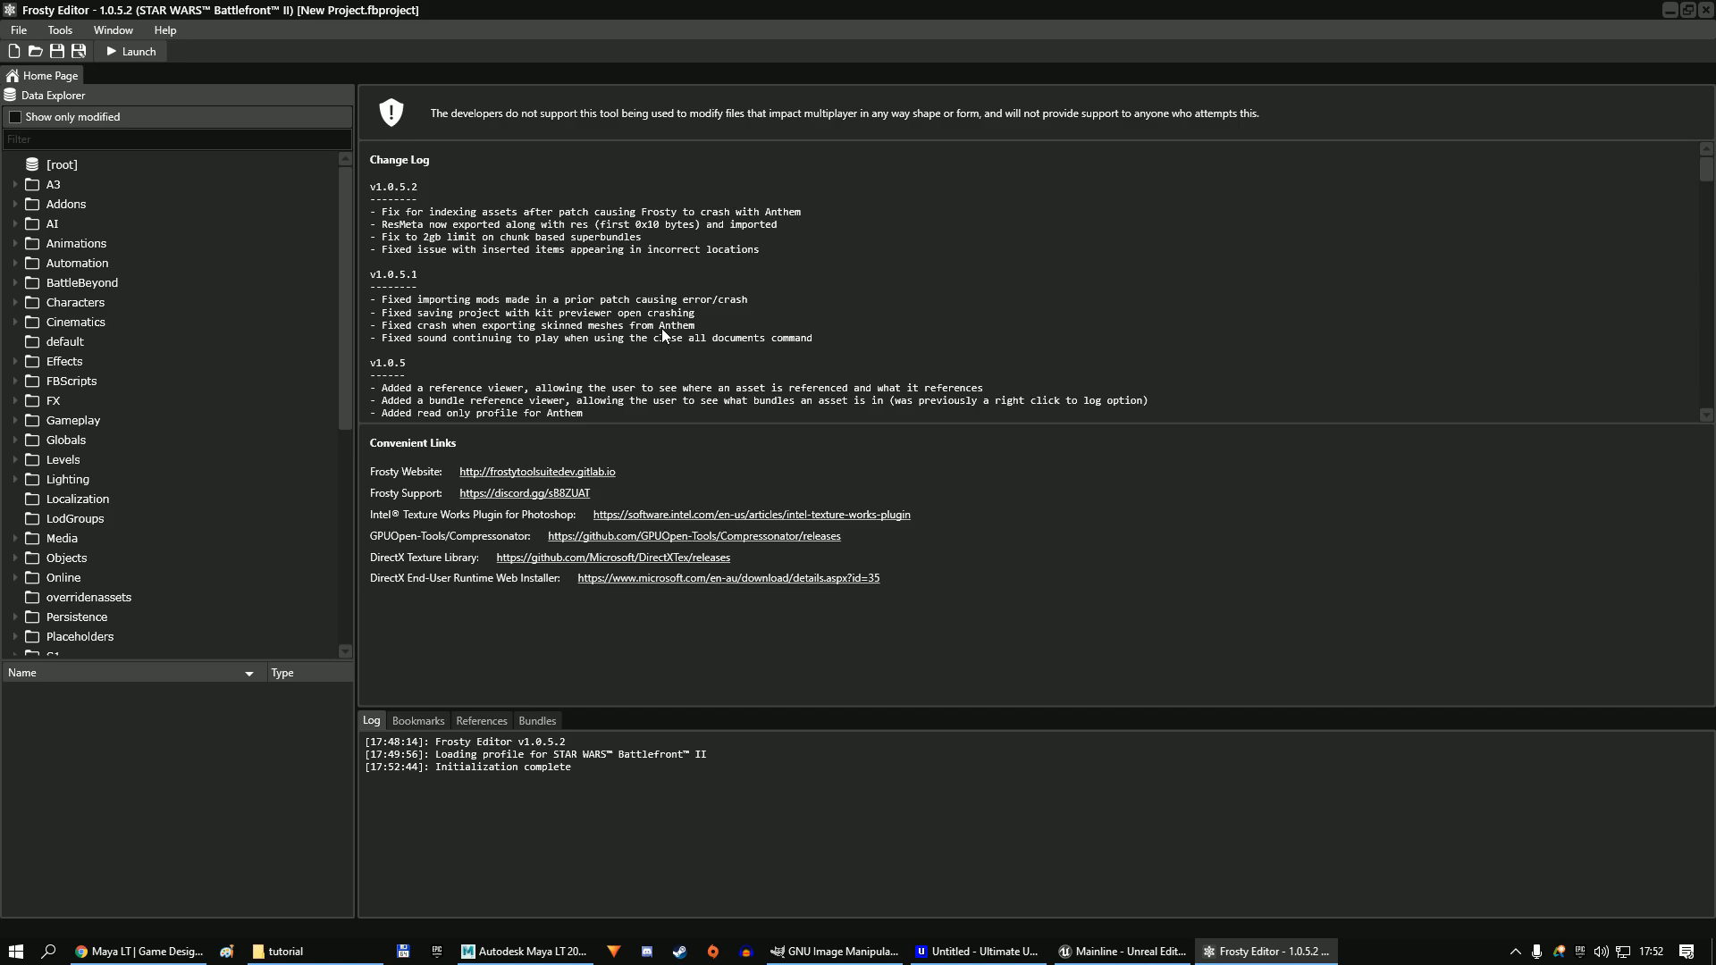
# Open l_assault_preq_01_helmet_mesh and l_assault_preq_01_mesh from Characters/Light/L_Assault_Preq/L_Assault_Preq_01.
pyautogui.doubleClick(115, 303)
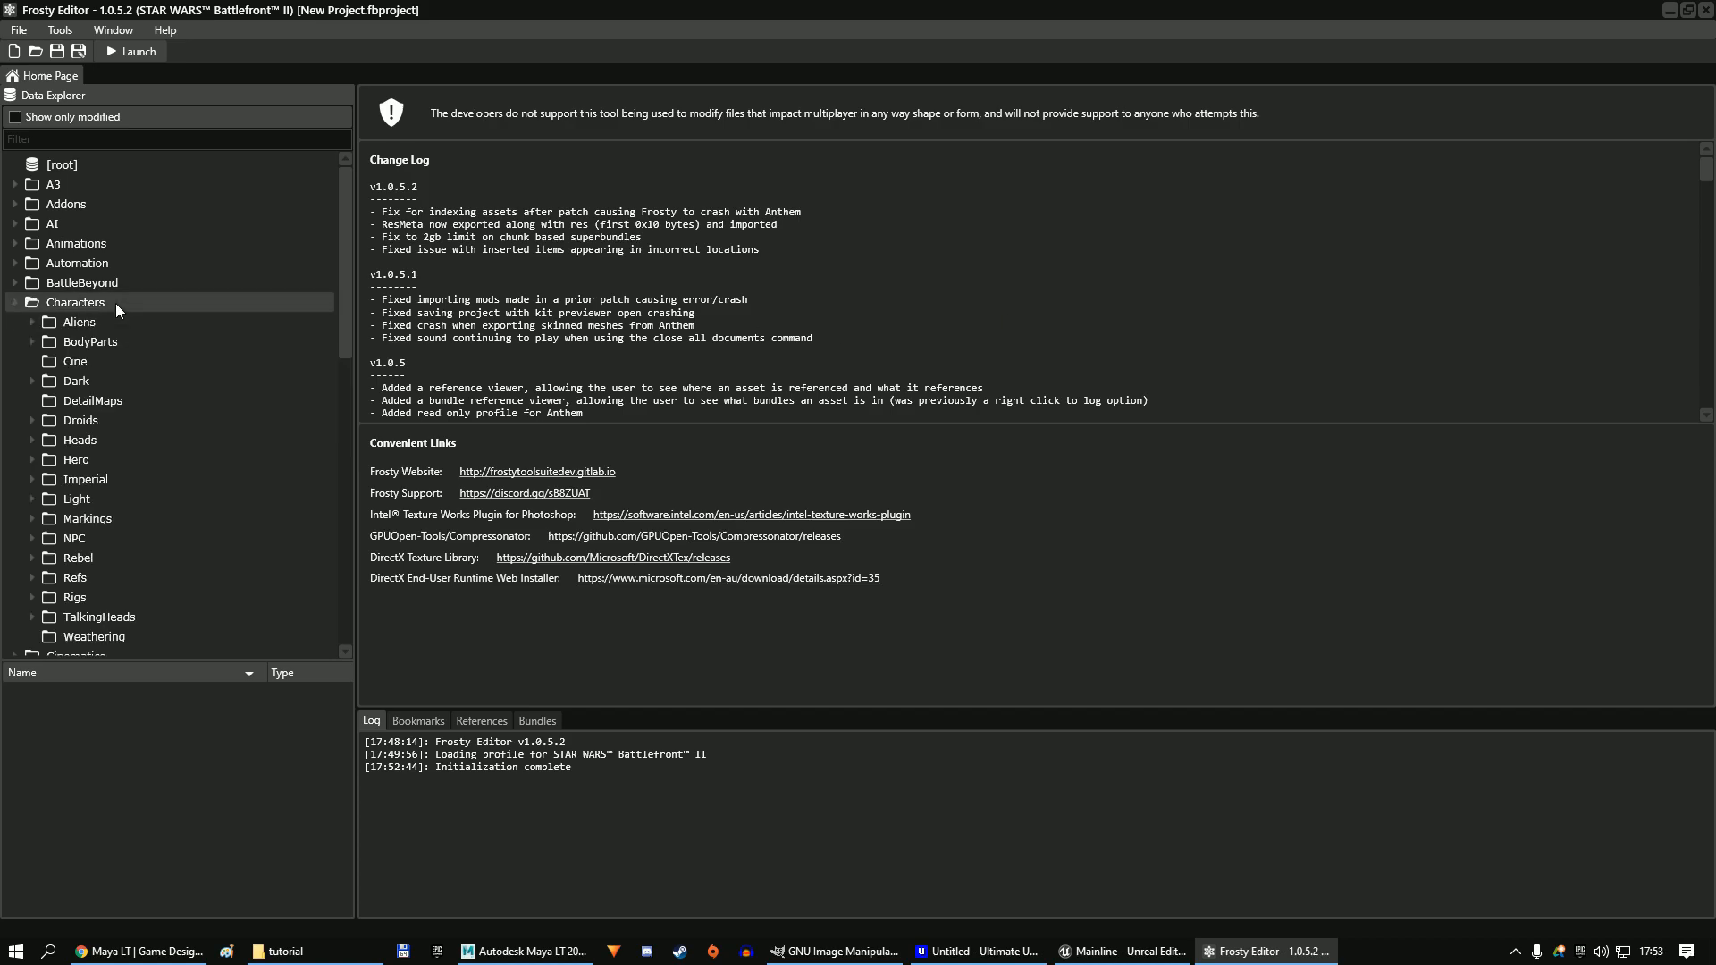
pyautogui.doubleClick(103, 499)
pyautogui.scroll(-1, 104, 501)
pyautogui.doubleClick(111, 518)
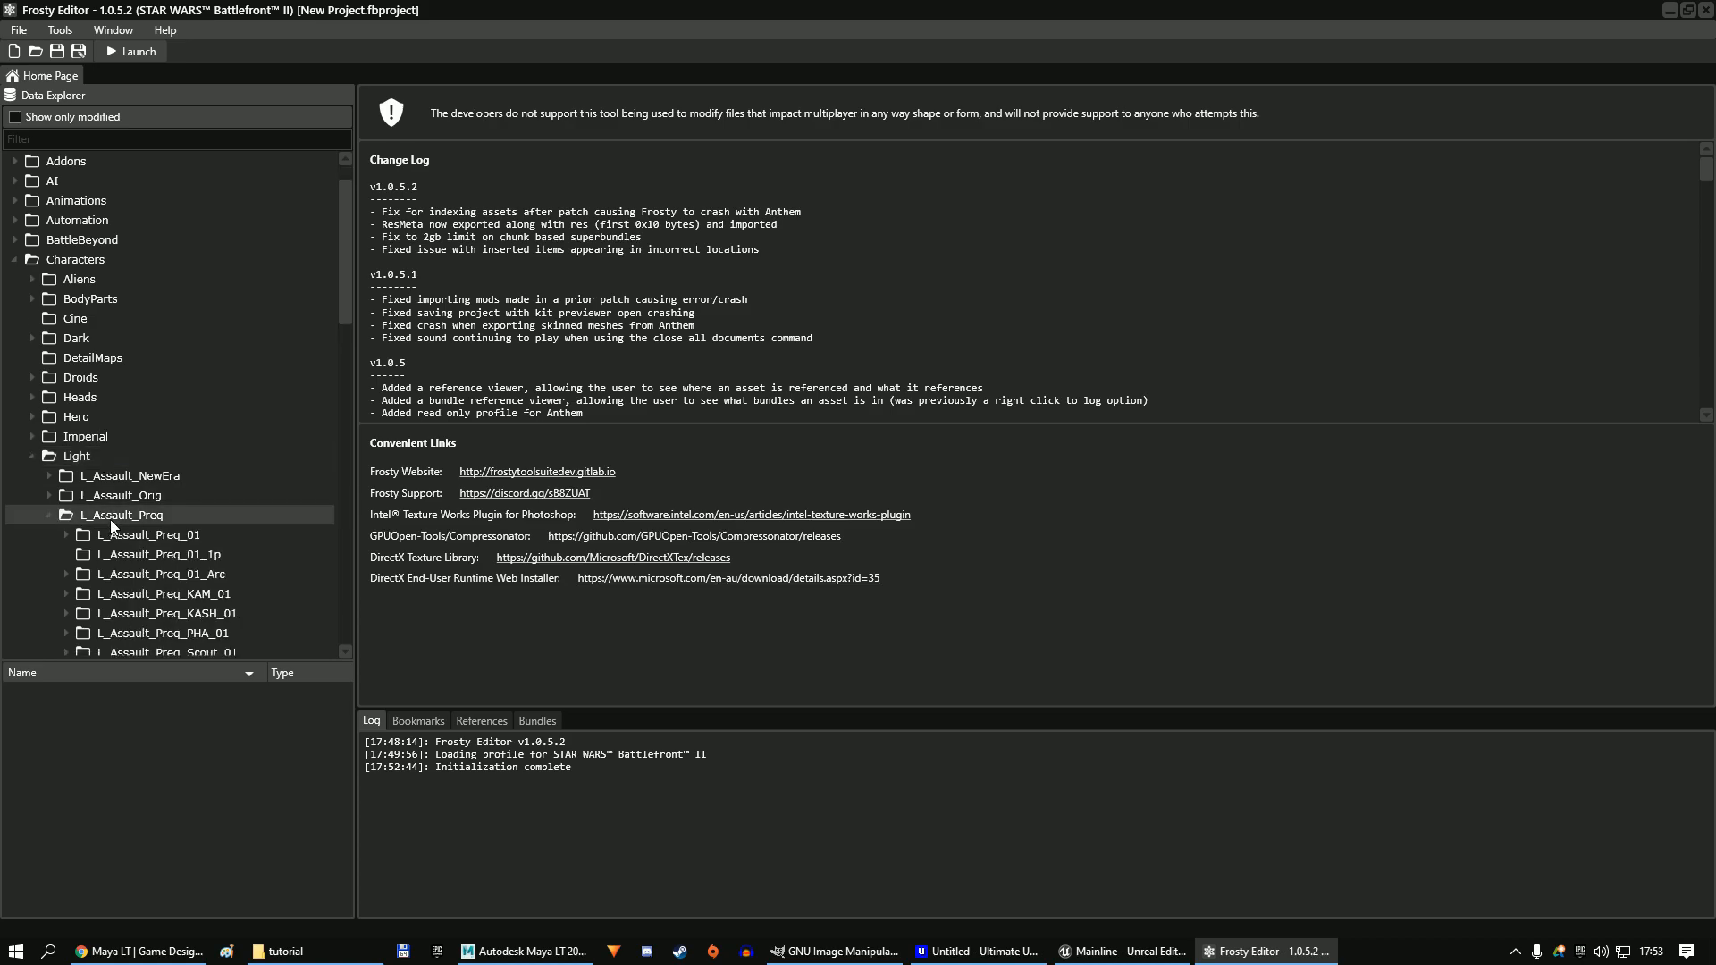
pyautogui.scroll(-2, 111, 524)
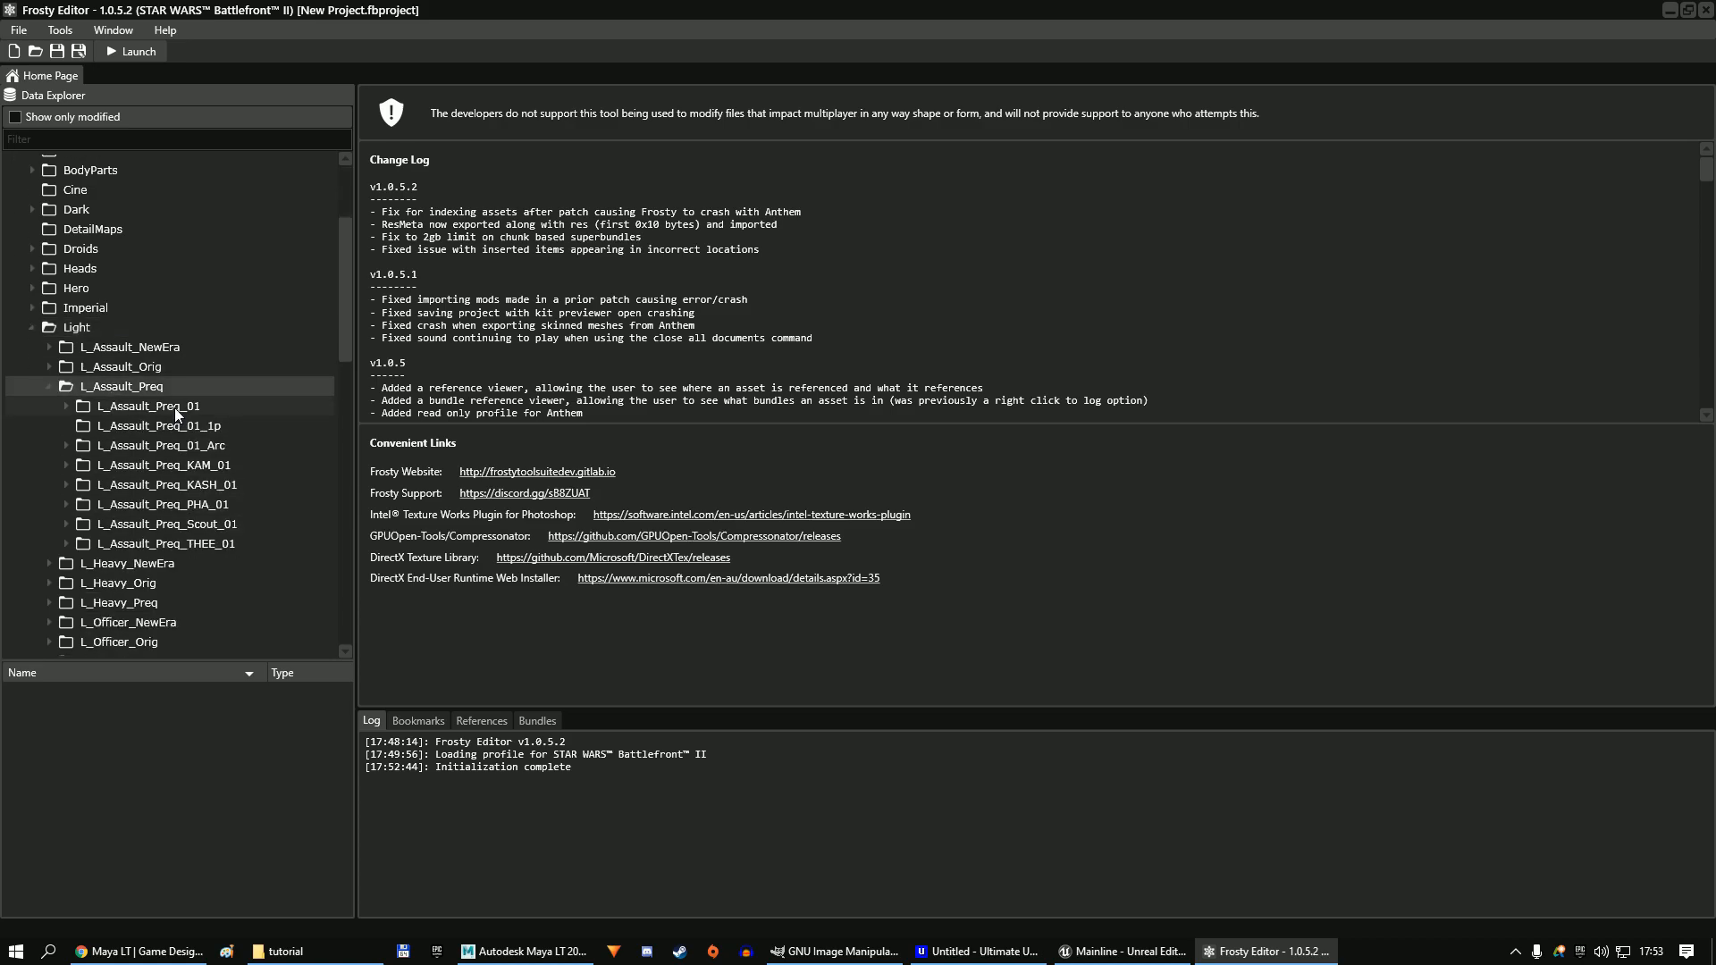
pyautogui.doubleClick(175, 407)
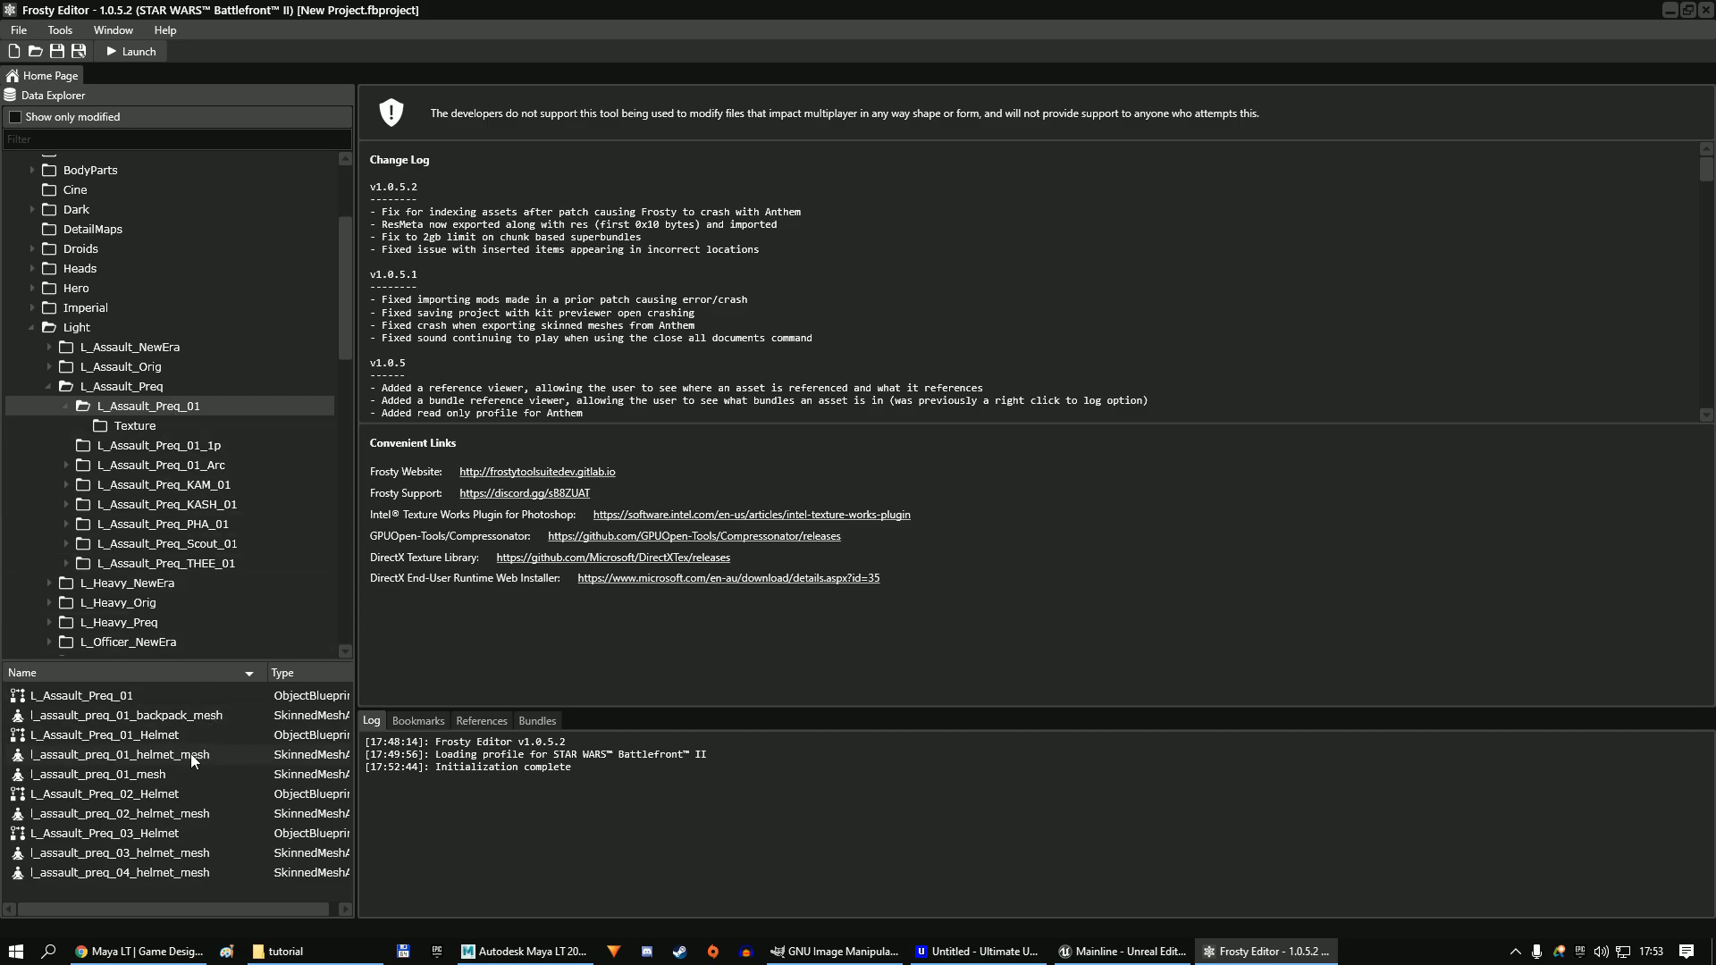
pyautogui.doubleClick(168, 755)
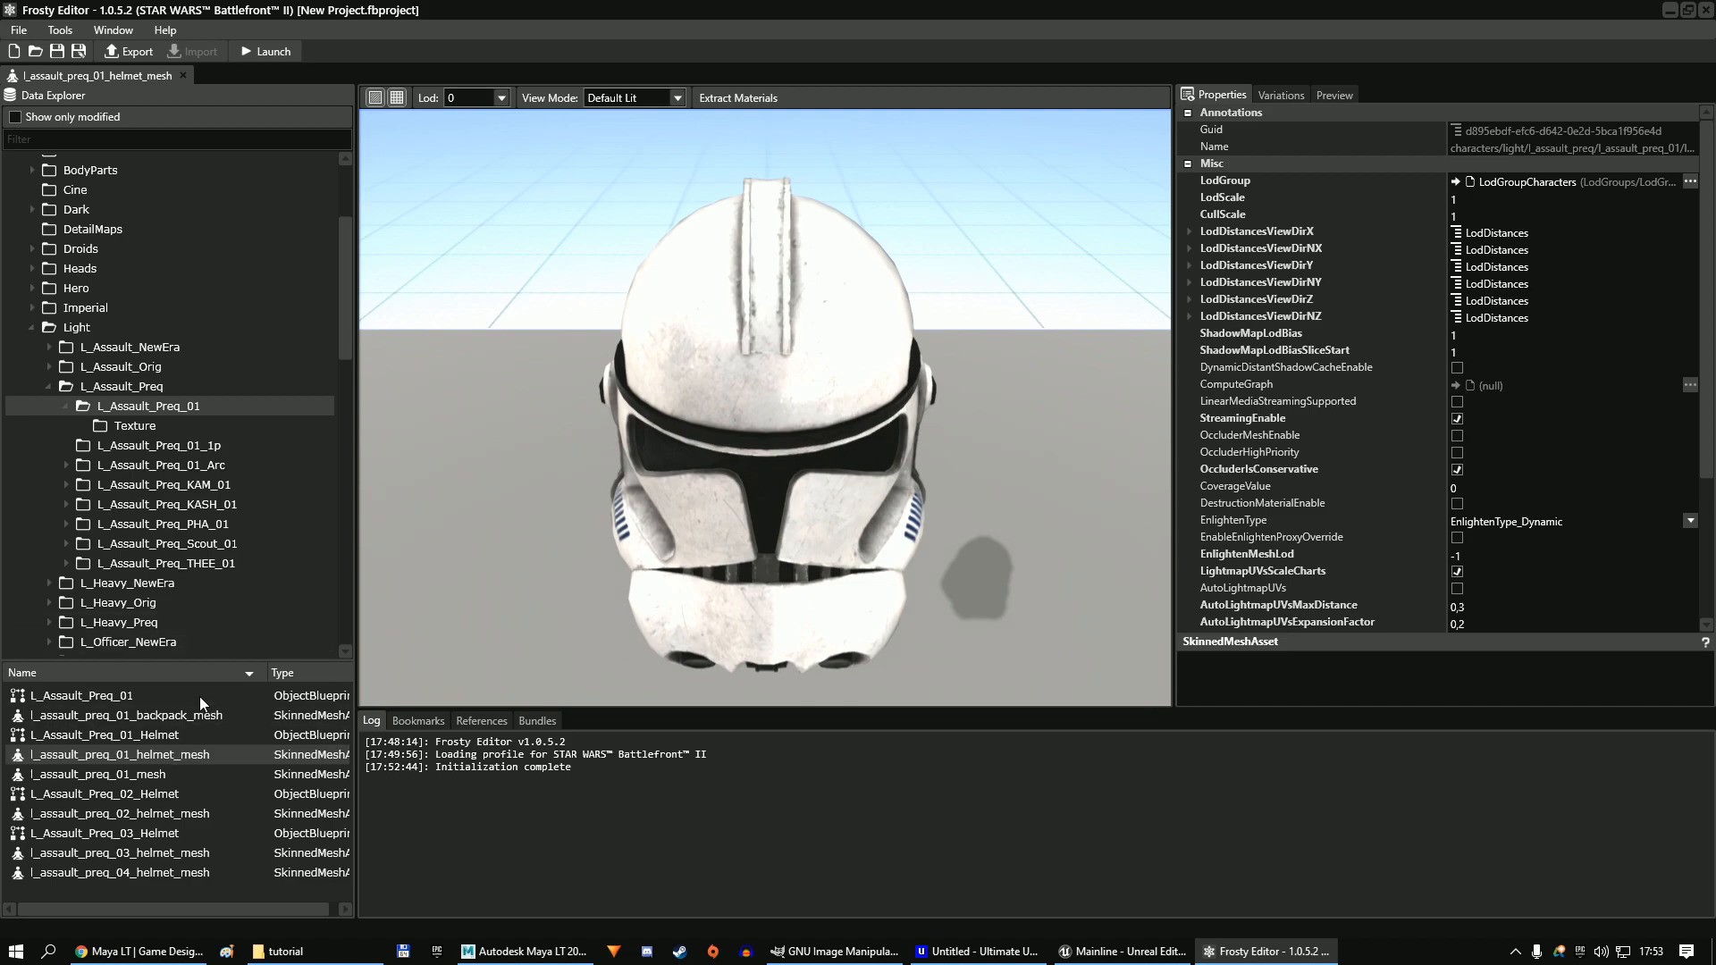
pyautogui.doubleClick(167, 771)
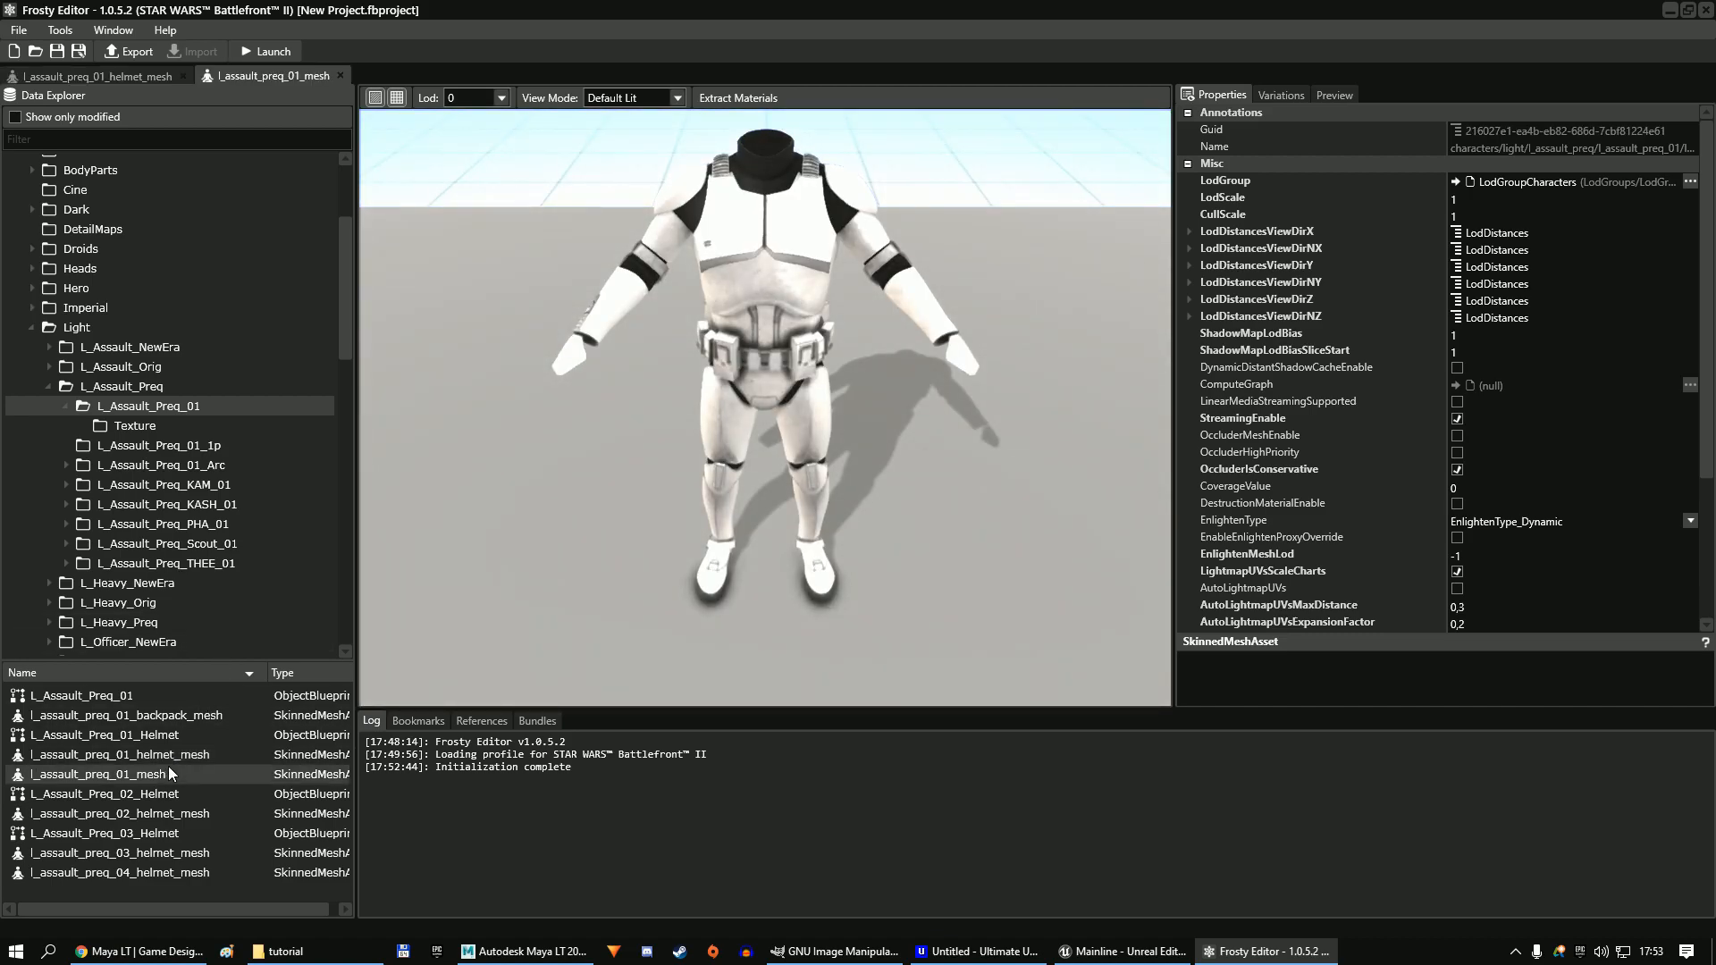
# Open the gloves_05_mesh asset from the Characters/BodyParts/Gloves_05 folder.
pyautogui.doubleClick(84, 174)
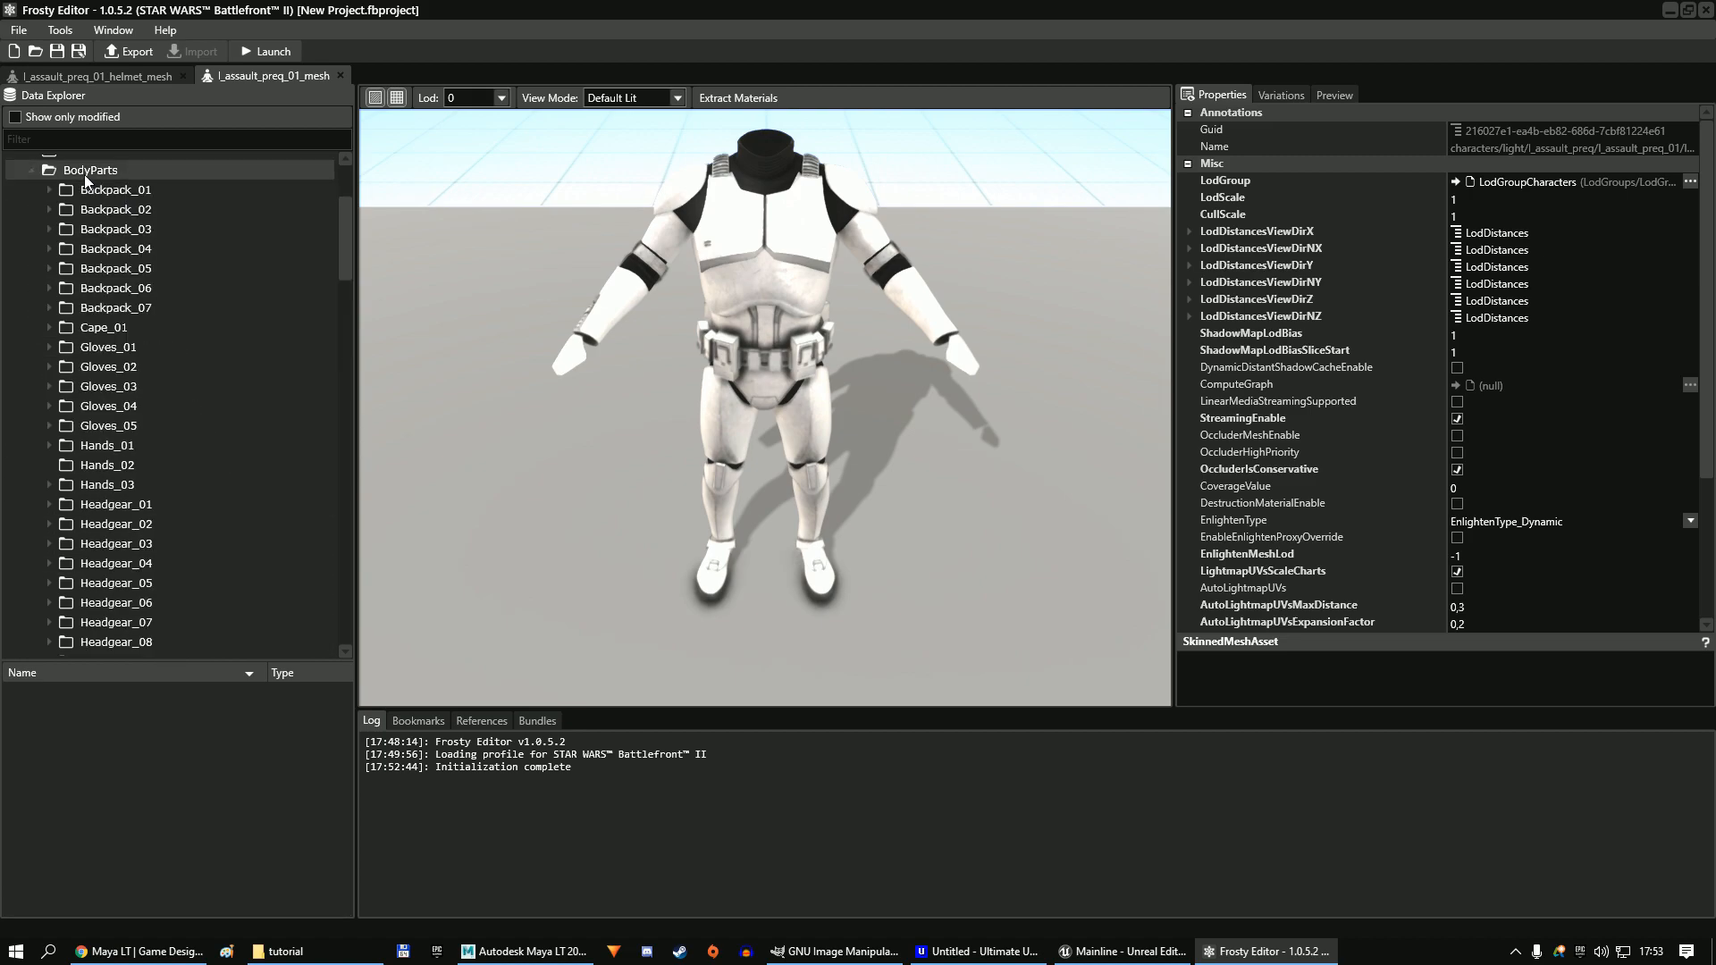
pyautogui.doubleClick(132, 424)
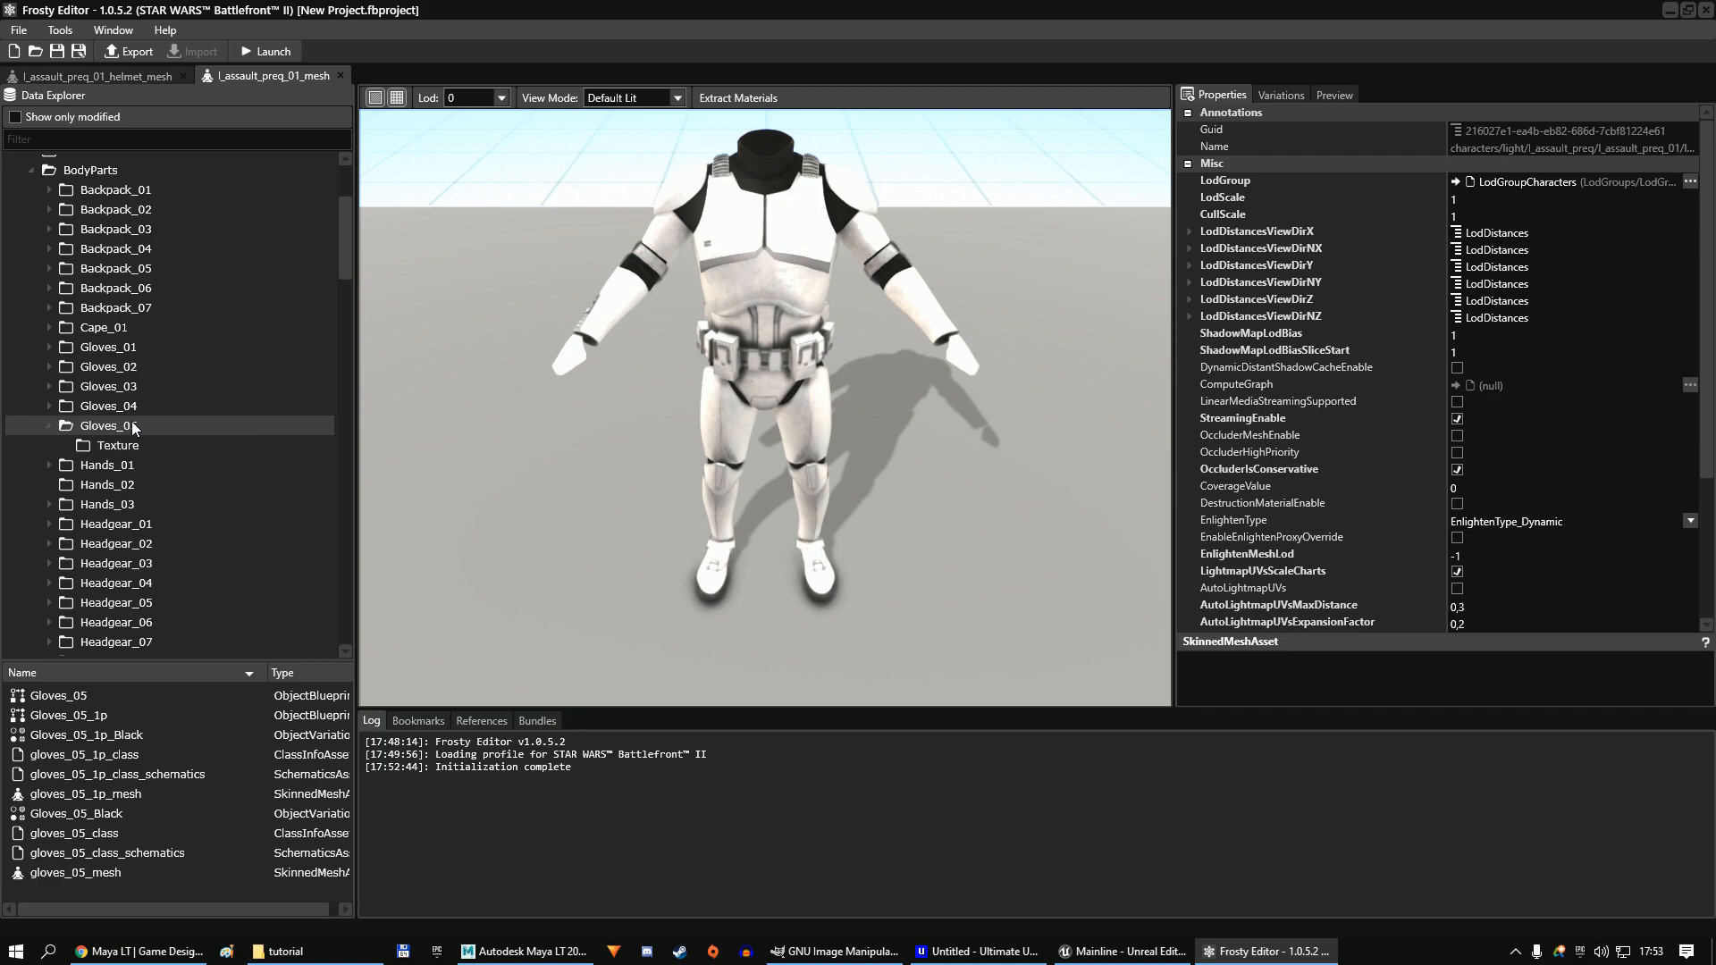
pyautogui.doubleClick(128, 873)
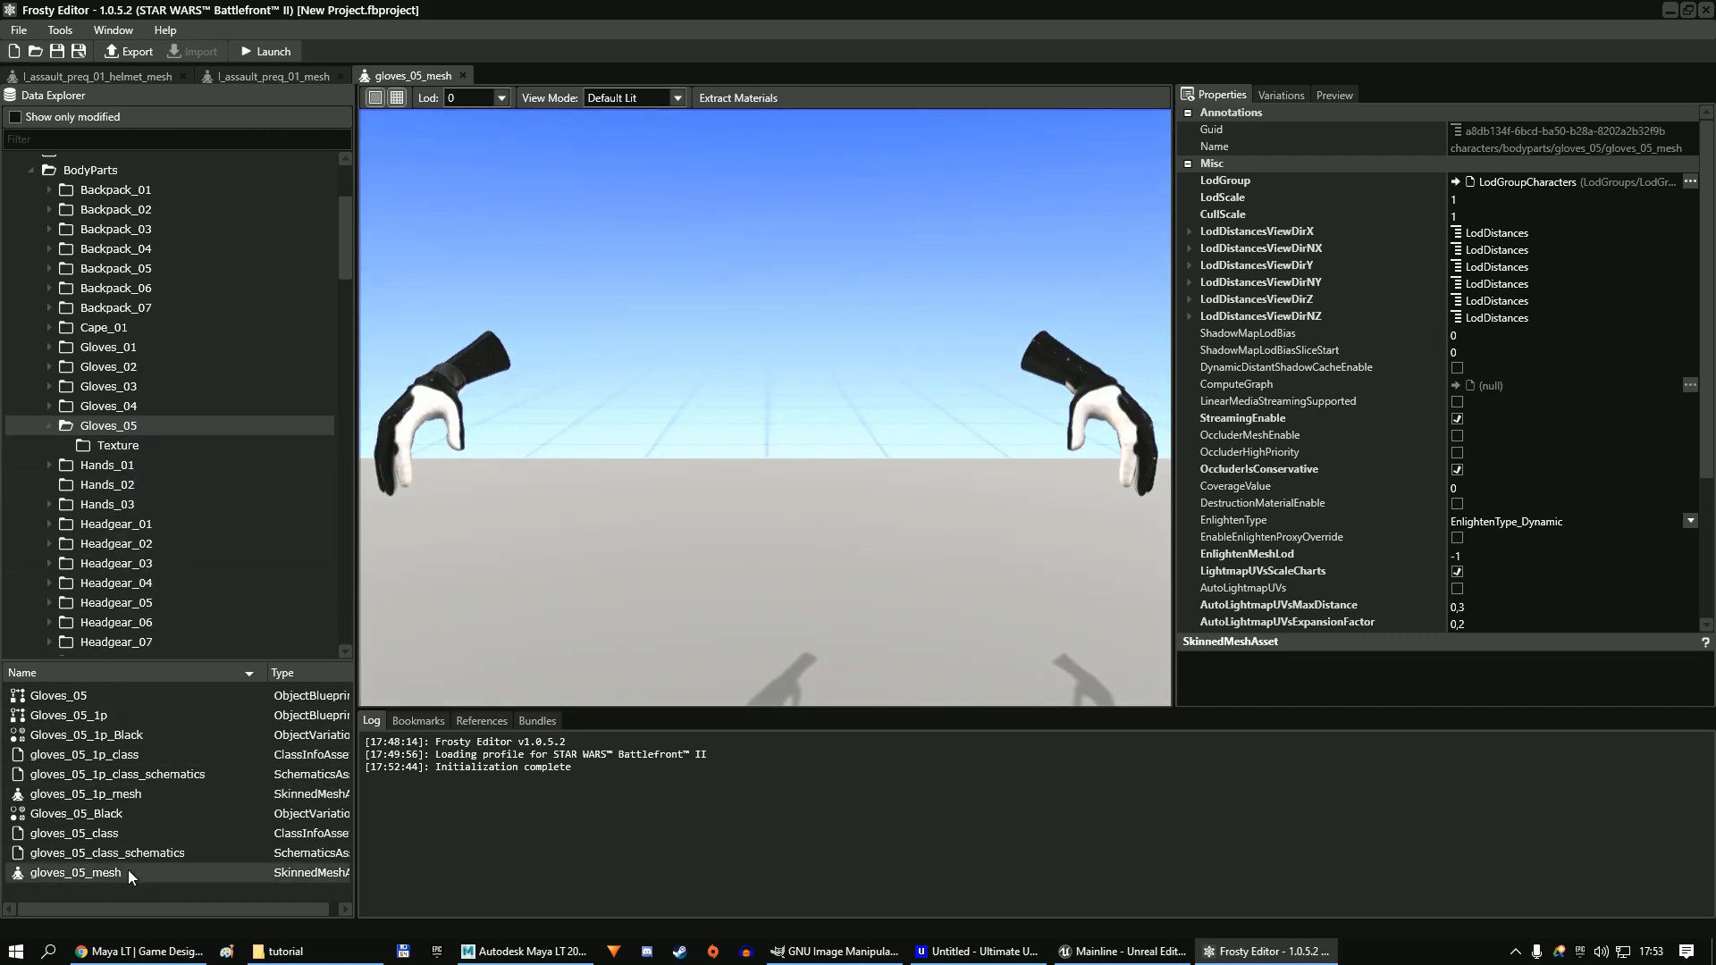
# Export gloves_05_mesh as an FBX file to D:\tutorial, using the Walrus_HumanMale skeleton from Characters/Rigs/Humanoids.
pyautogui.click(127, 52)
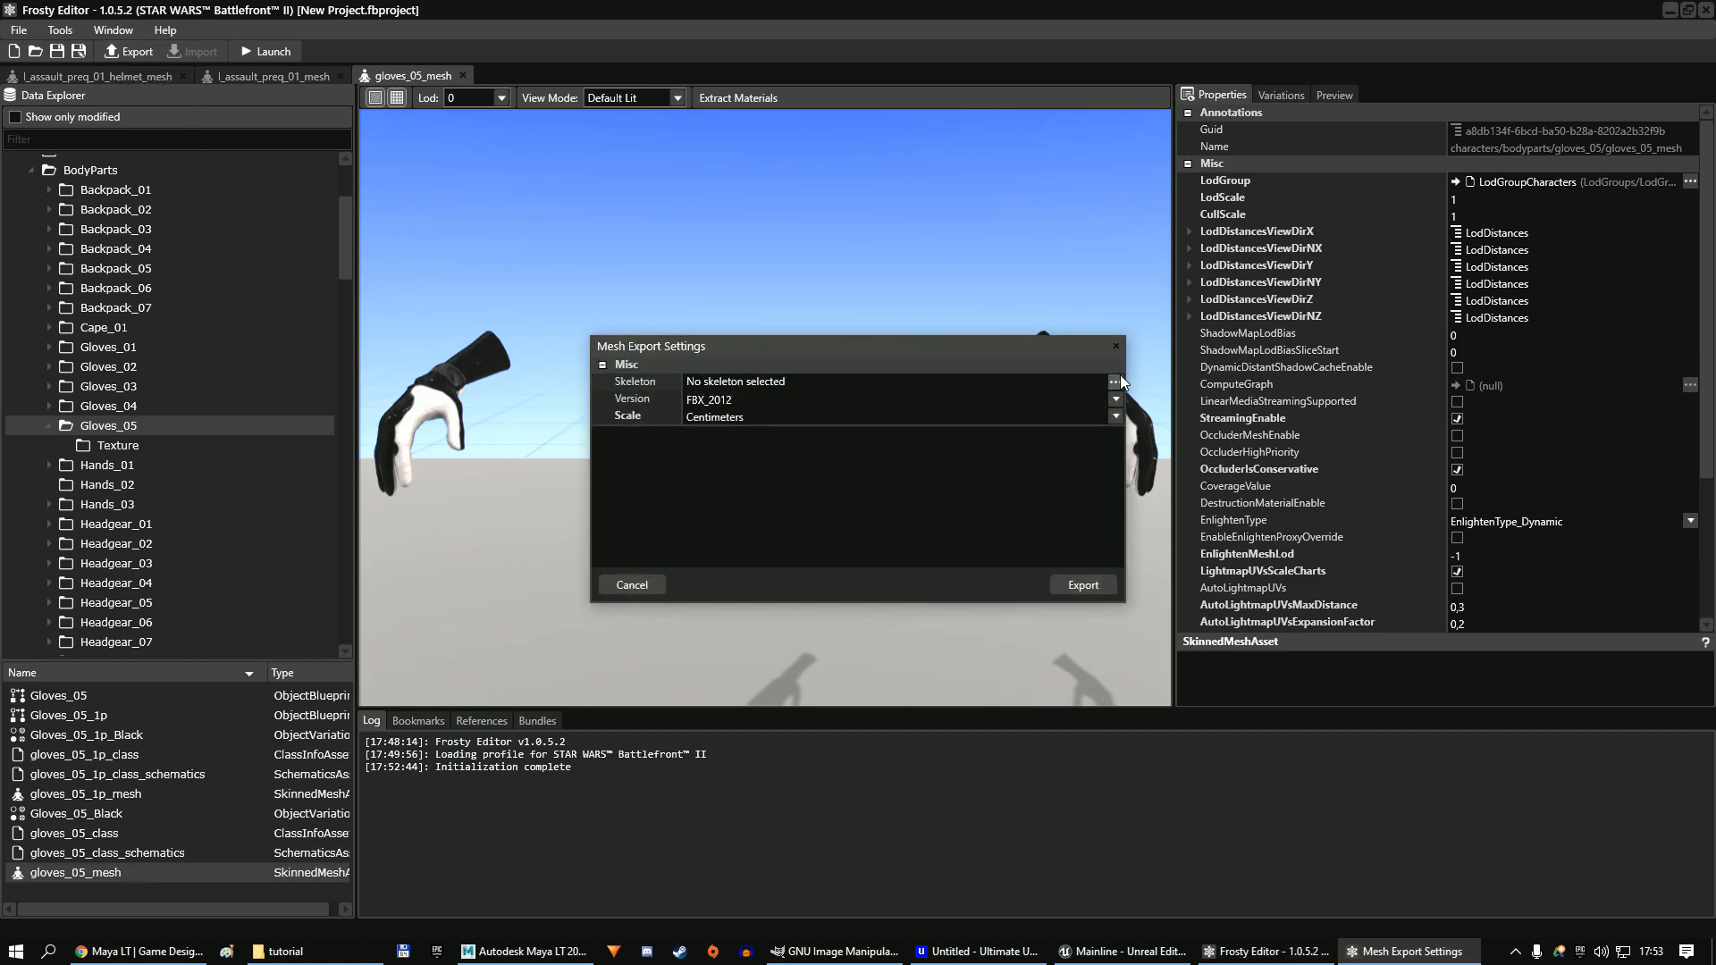
pyautogui.click(1115, 381)
pyautogui.doubleClick(791, 471)
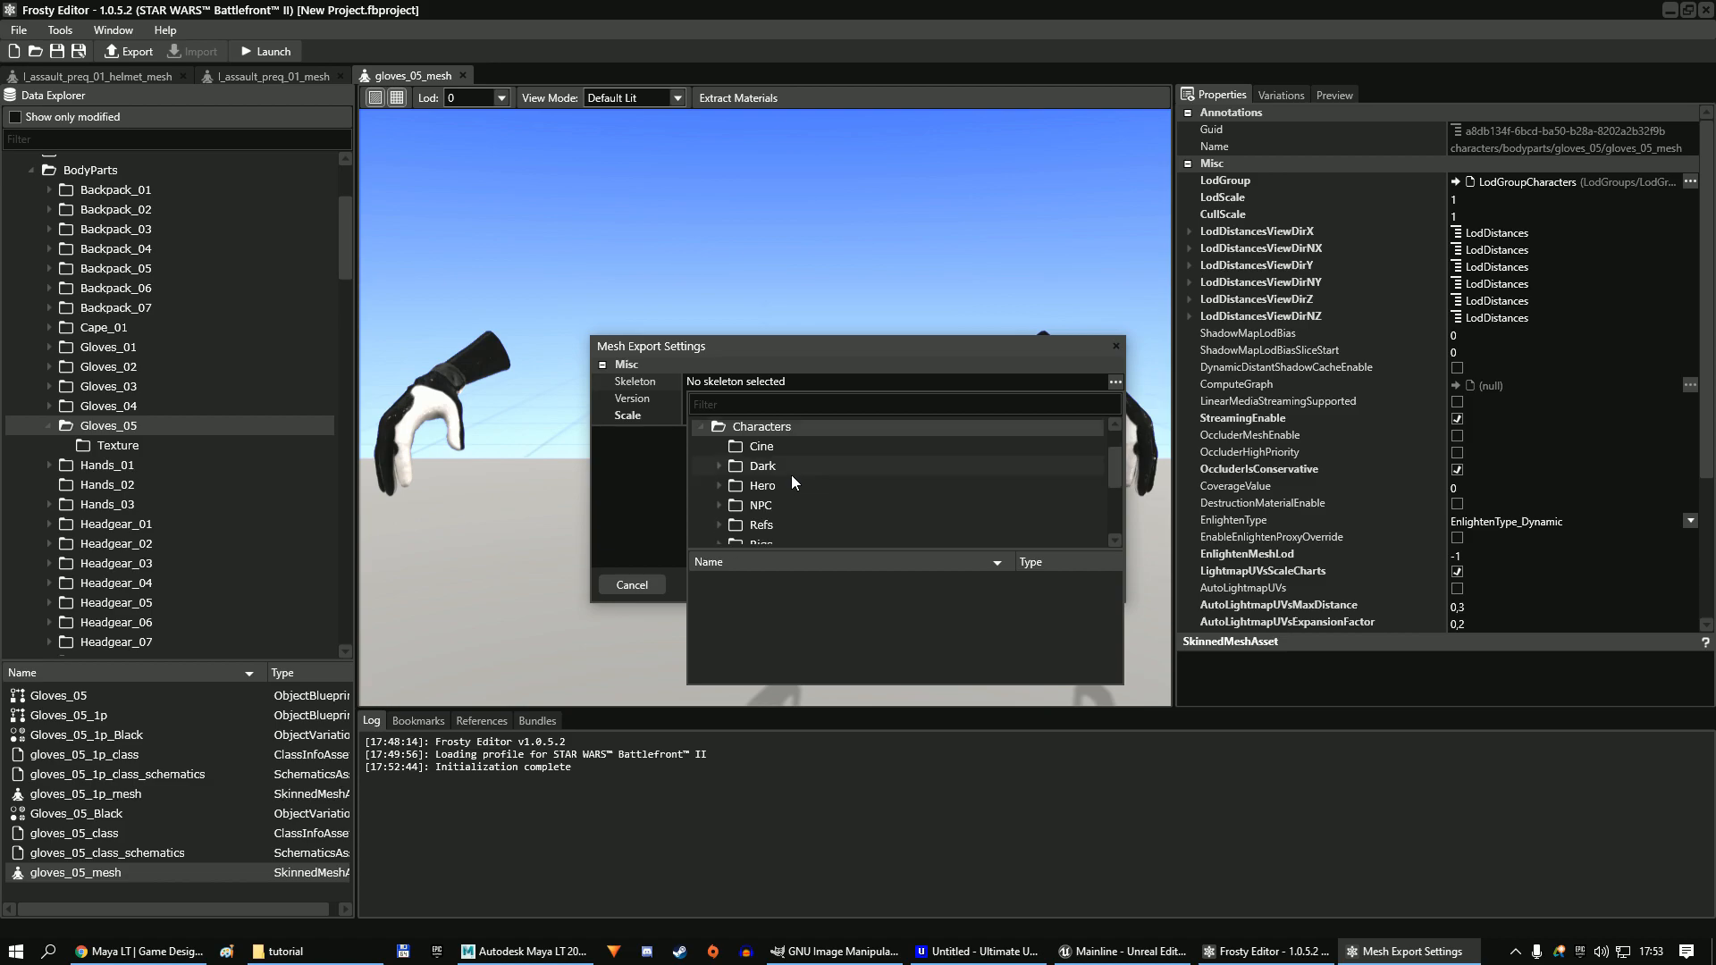
pyautogui.scroll(-2, 785, 463)
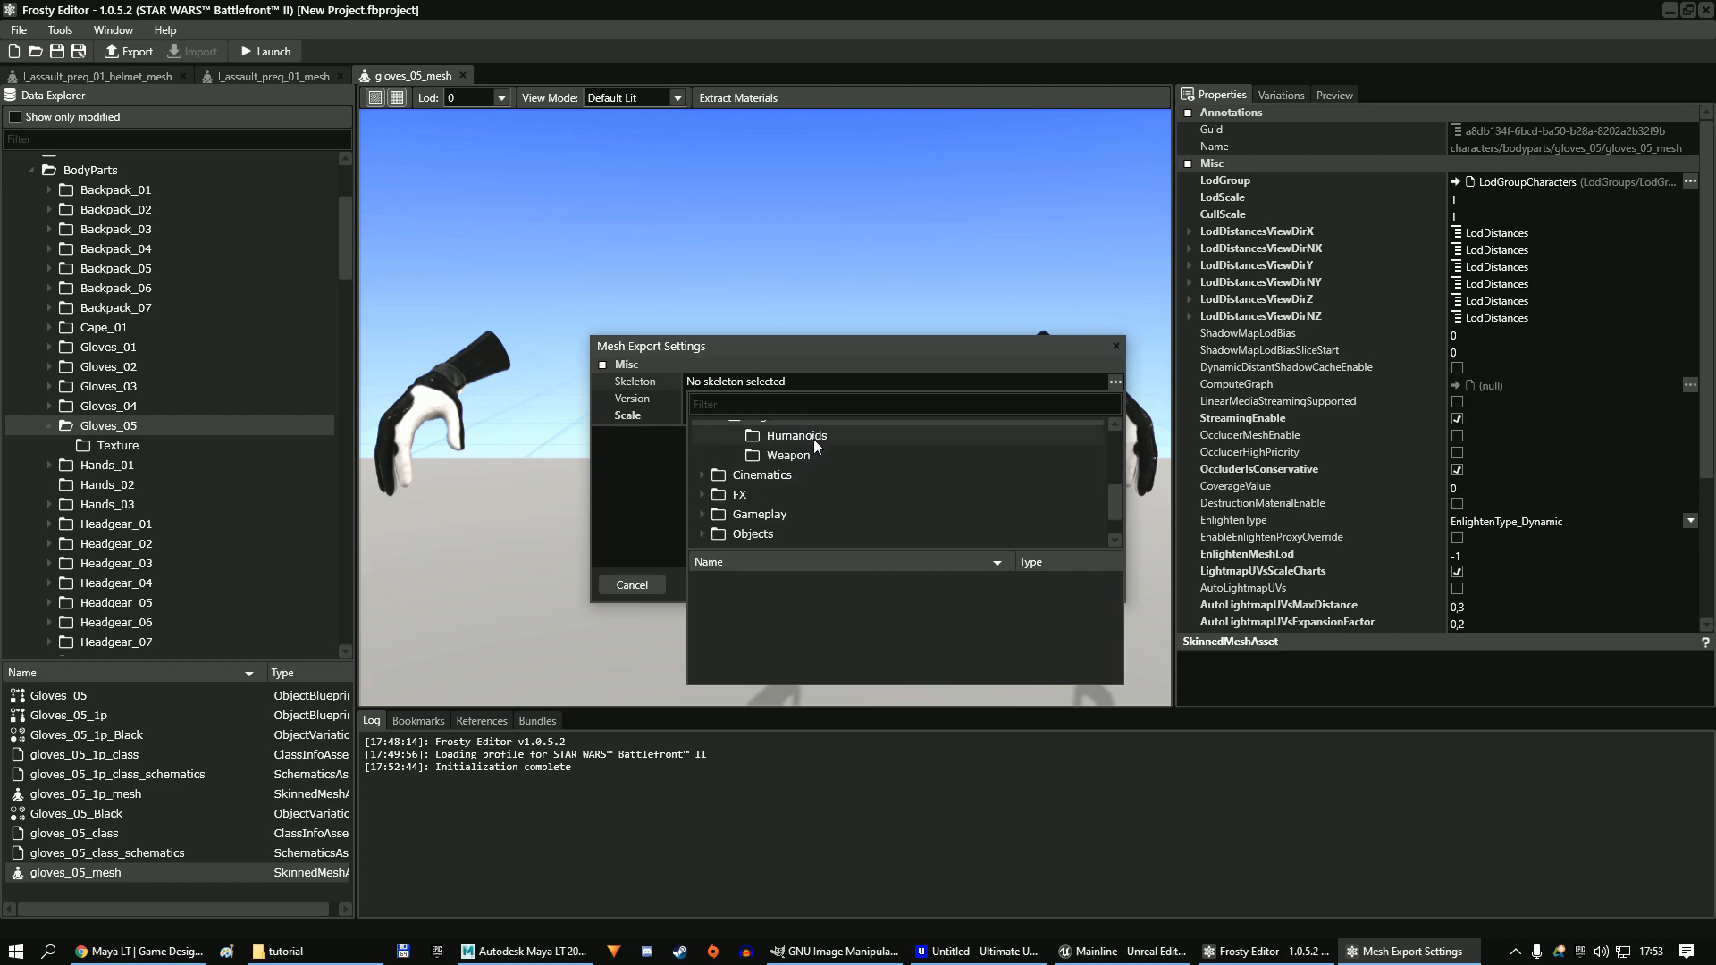
pyautogui.click(814, 438)
pyautogui.doubleClick(833, 584)
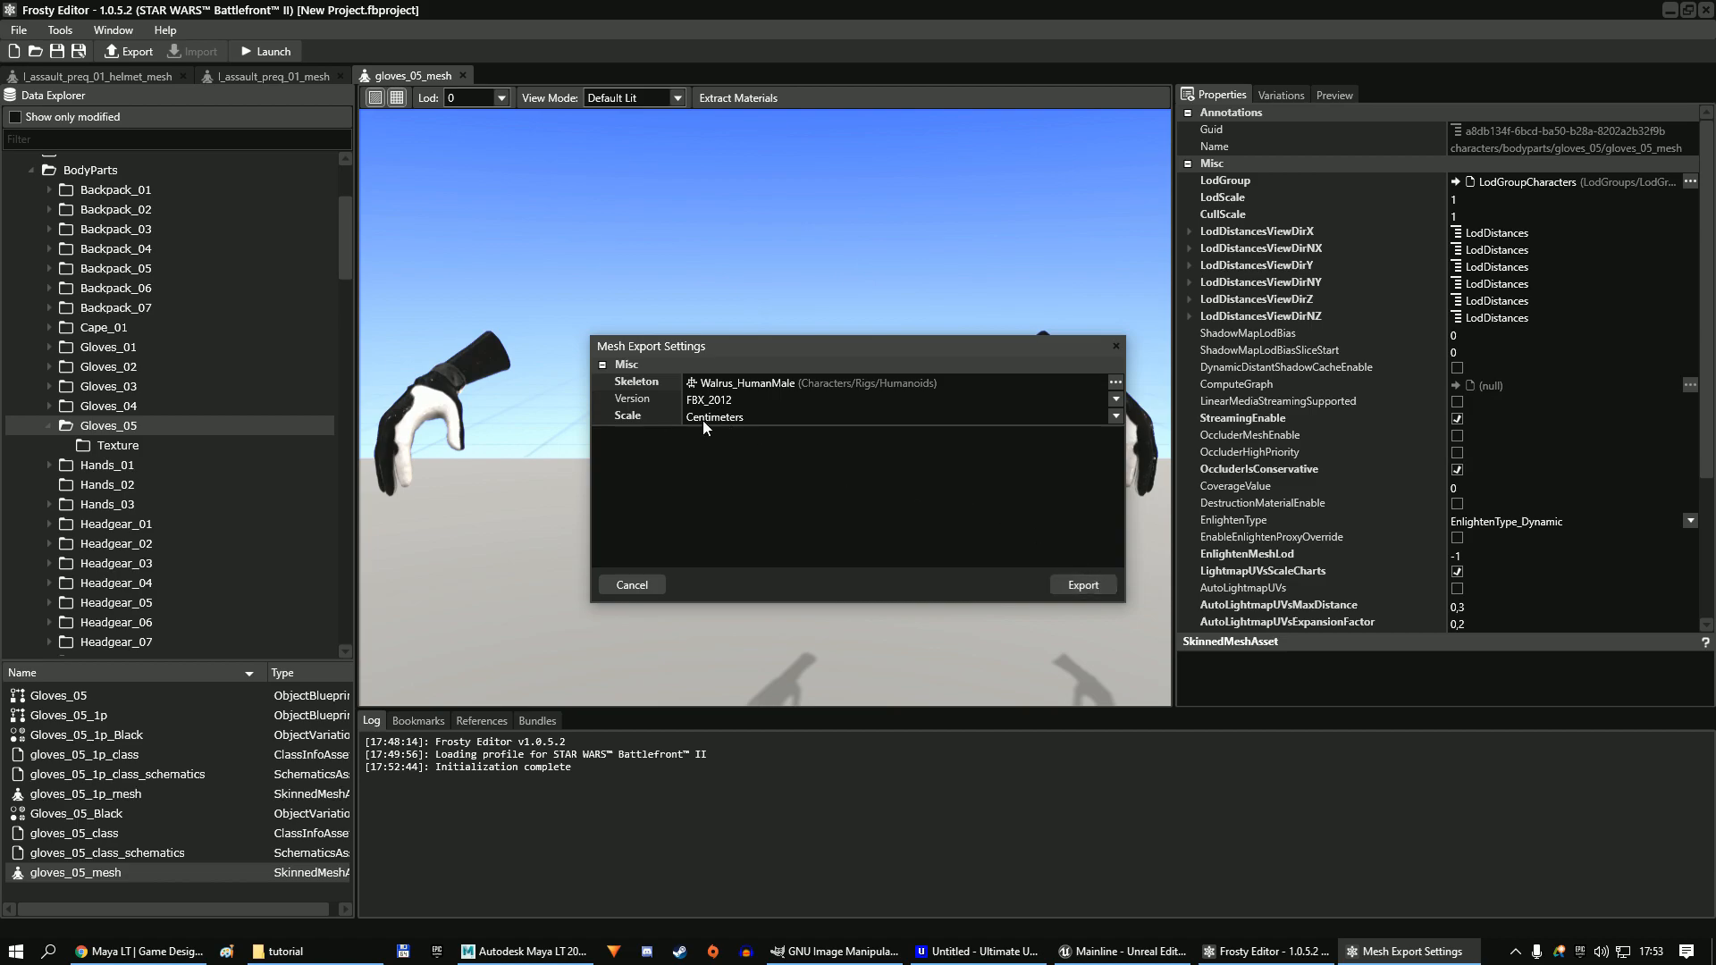
pyautogui.click(1098, 585)
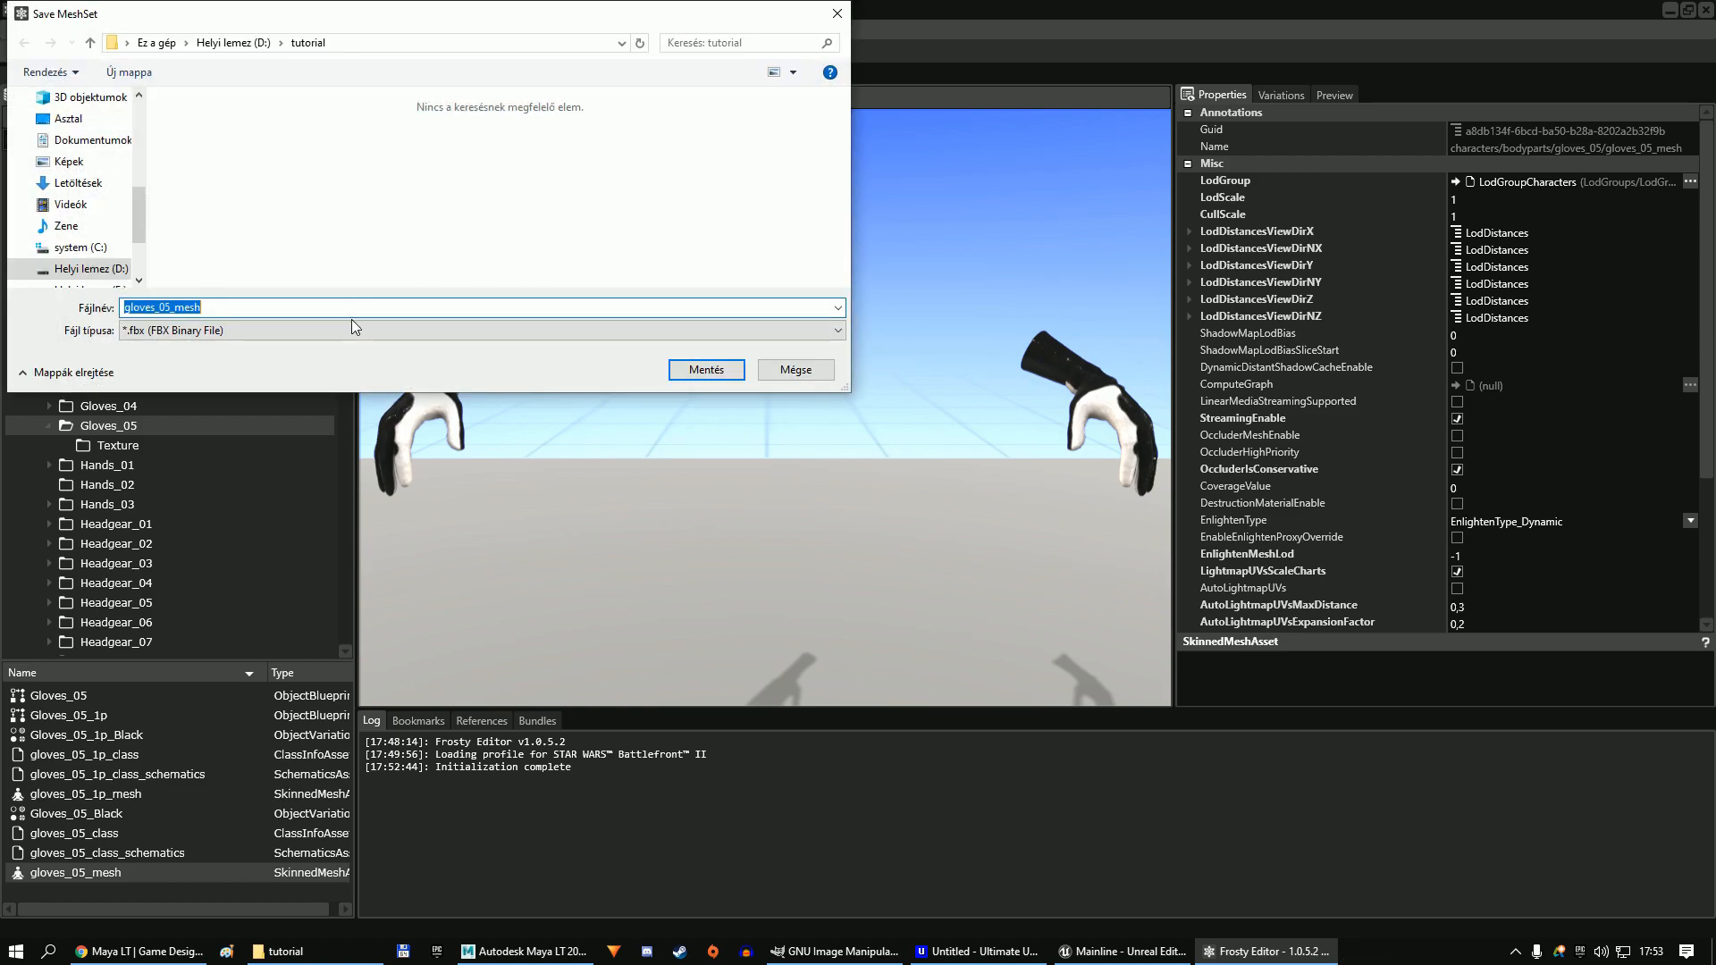
pyautogui.click(720, 372)
# Export the body mesh l_assault_preq_01_mesh as FBX to D:\tutorial with the Walrus_HumanMale skeleton from Characters/Rigs/Humanoids.
pyautogui.click(273, 76)
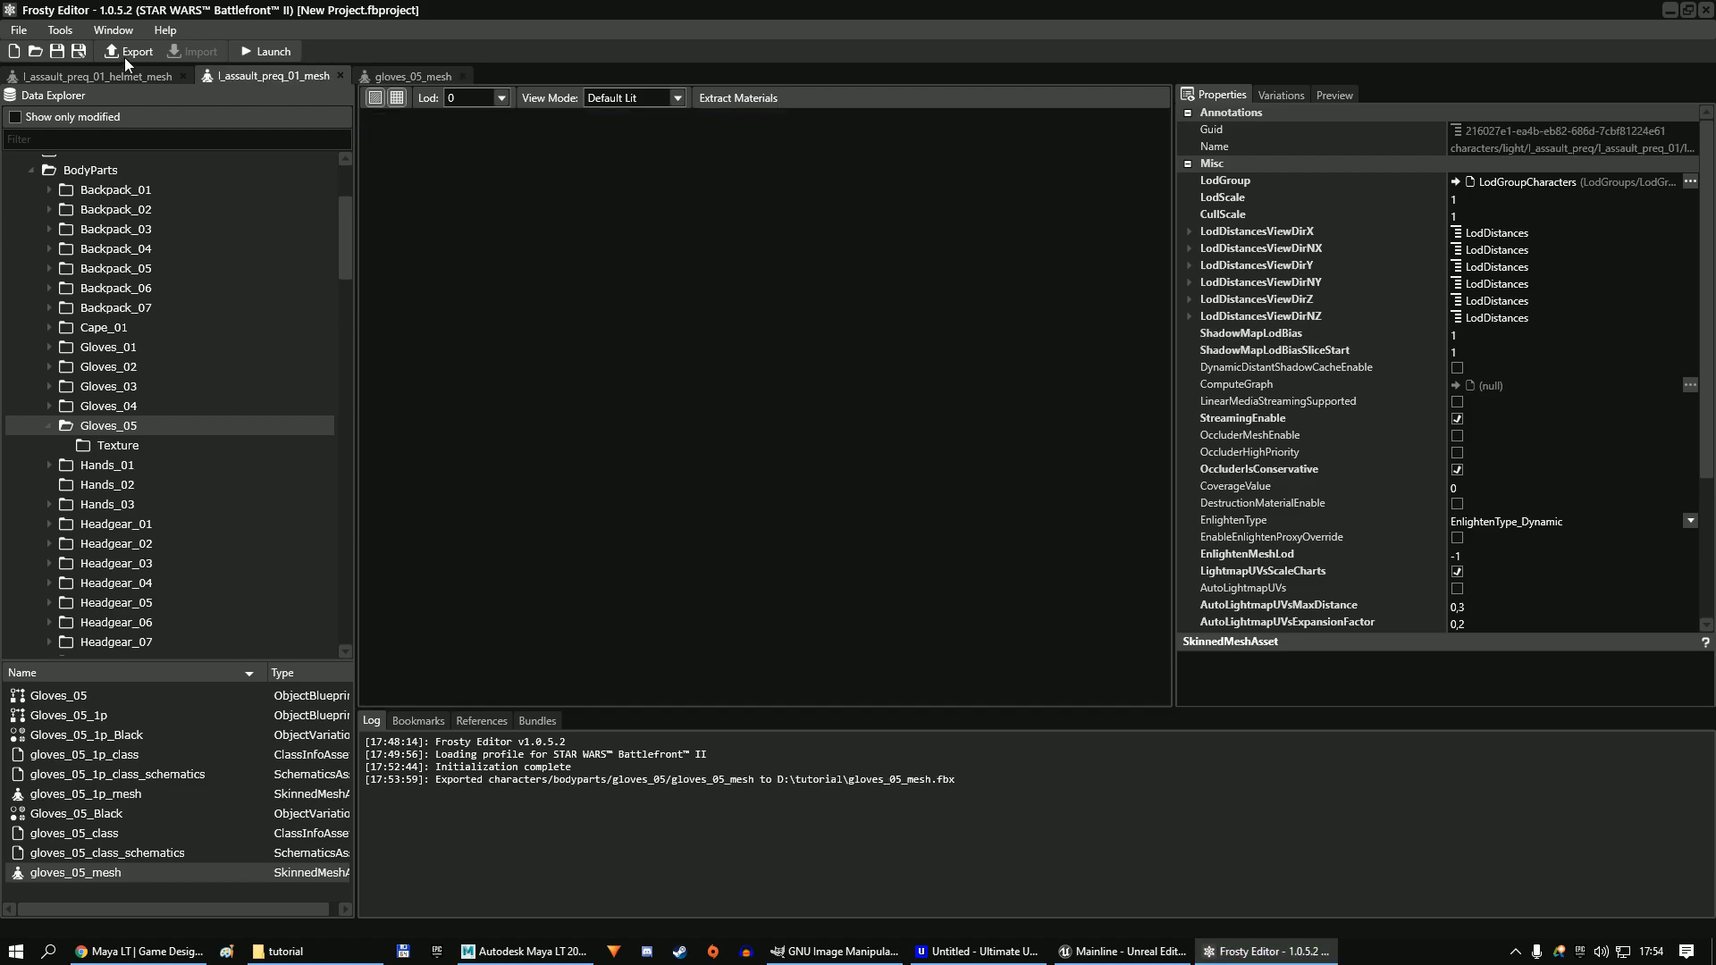
pyautogui.click(127, 52)
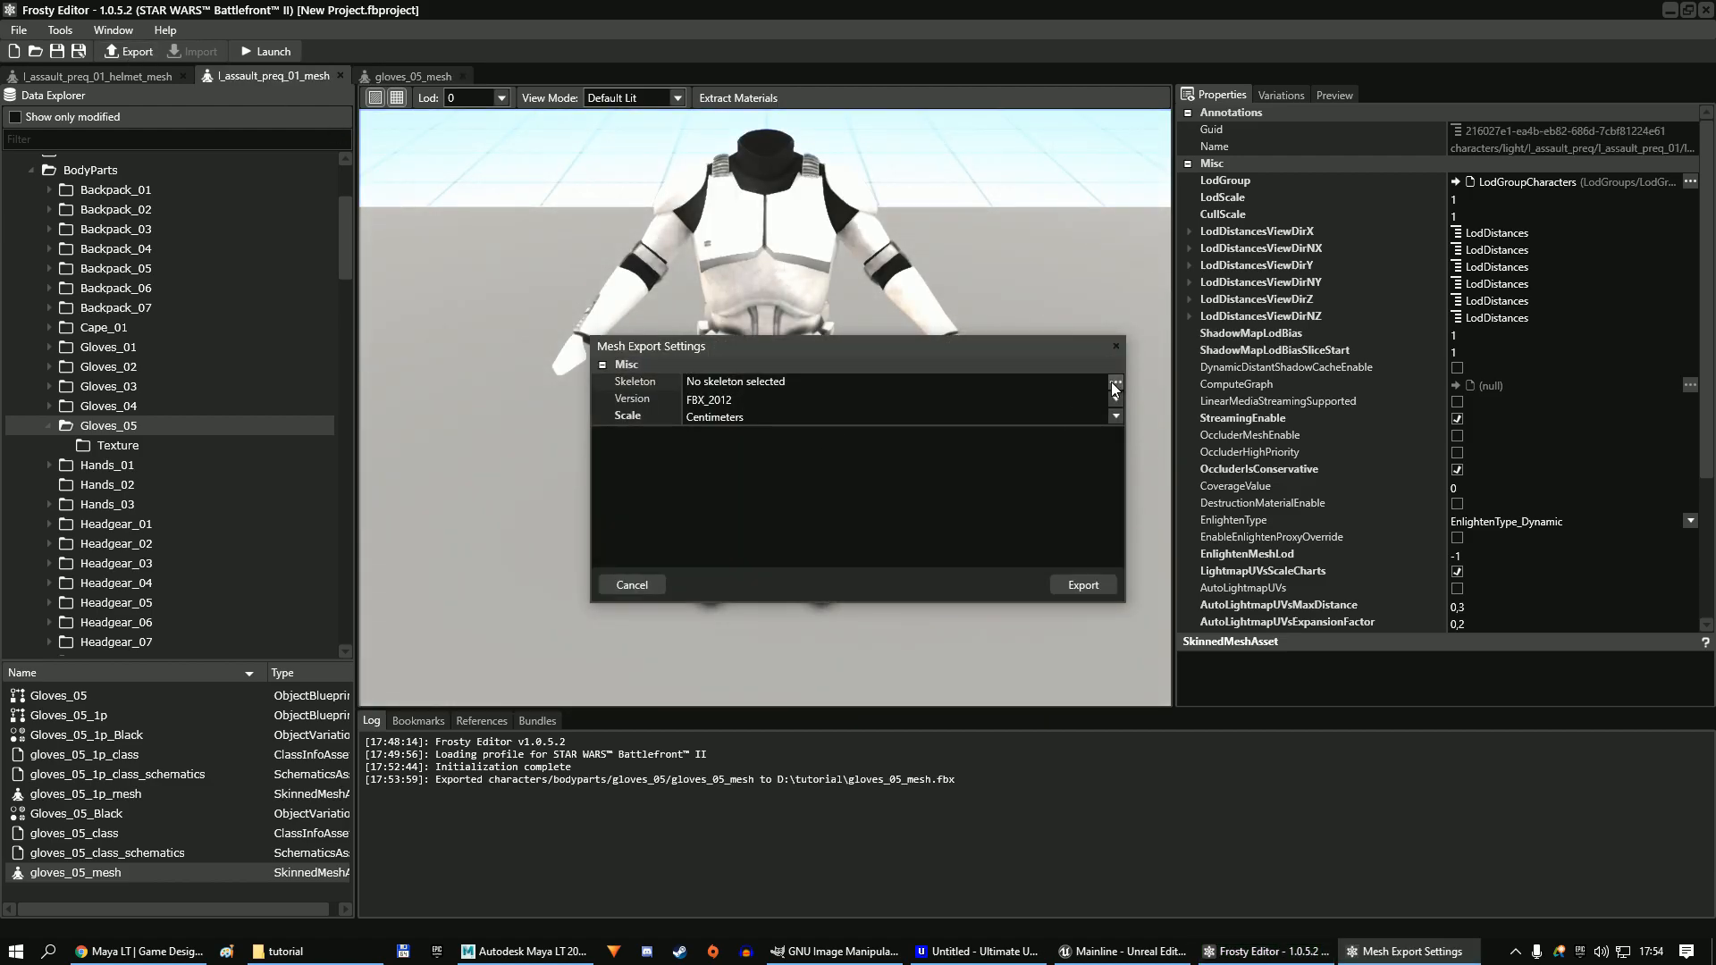
pyautogui.click(1114, 384)
pyautogui.doubleClick(812, 461)
pyautogui.scroll(-2, 812, 462)
pyautogui.doubleClick(760, 502)
pyautogui.scroll(-1, 822, 480)
pyautogui.click(797, 479)
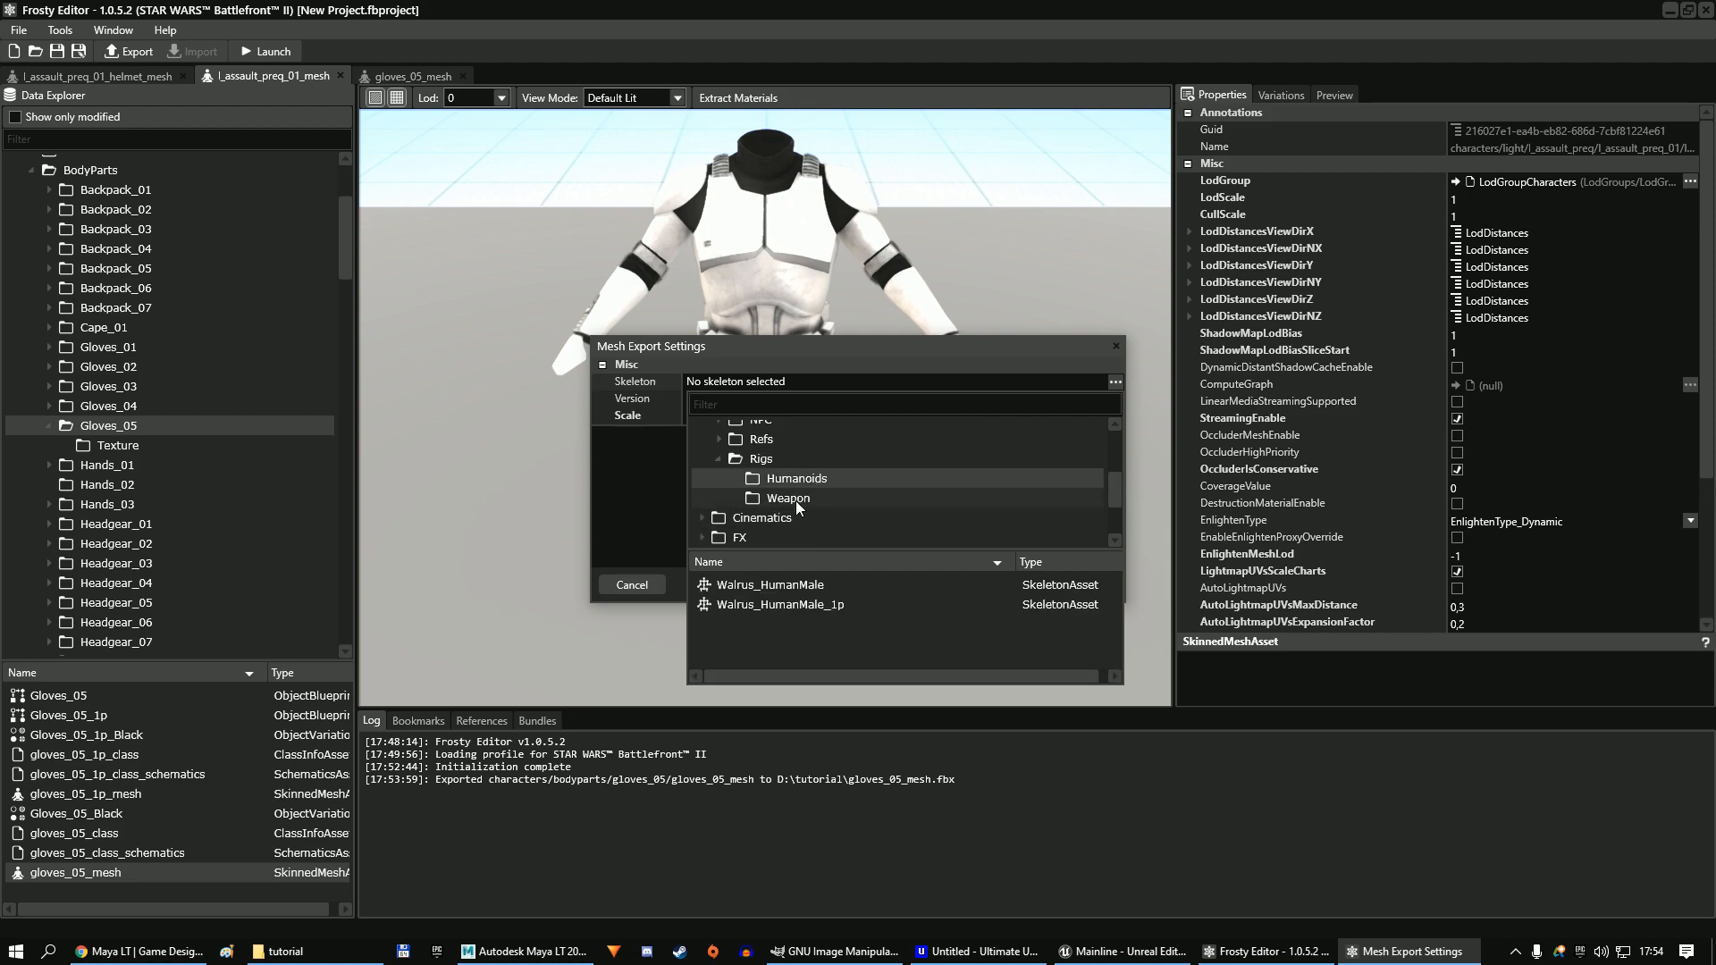
pyautogui.doubleClick(775, 586)
pyautogui.click(1065, 586)
pyautogui.click(704, 367)
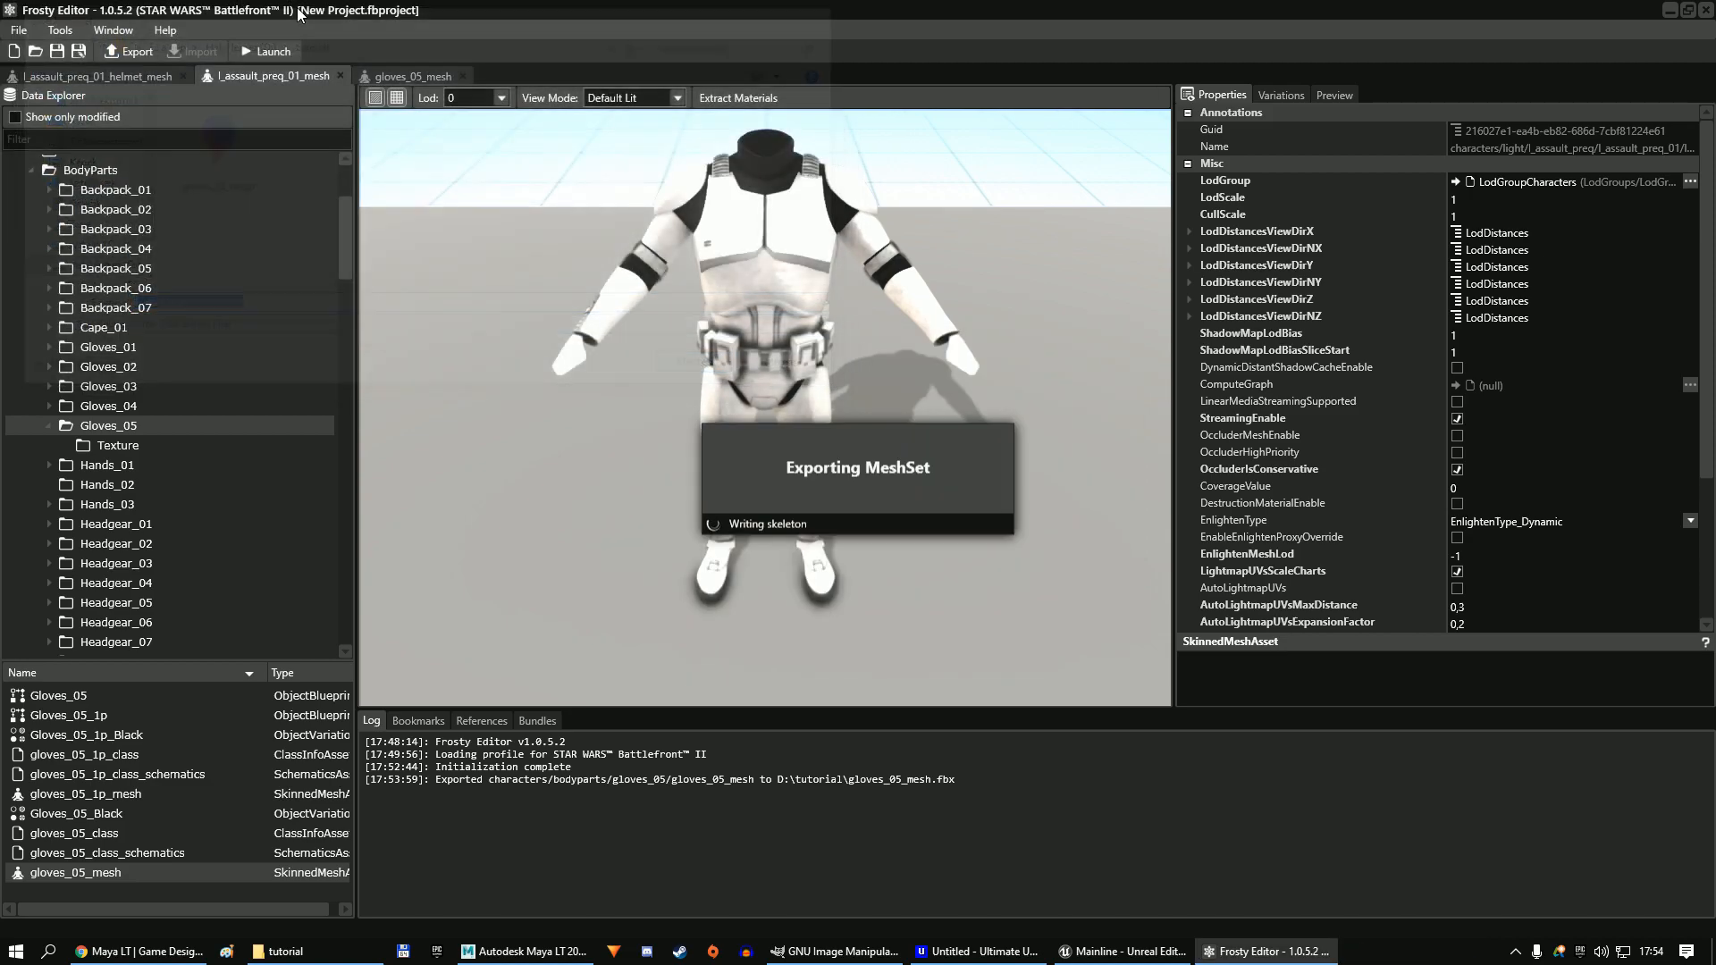
# Export l_assault_preq_01_helmet_mesh as FBX to D:\tutorial with the Walrus_HumanMale skeleton from Characters/Rigs/Humanoids.
pyautogui.click(125, 74)
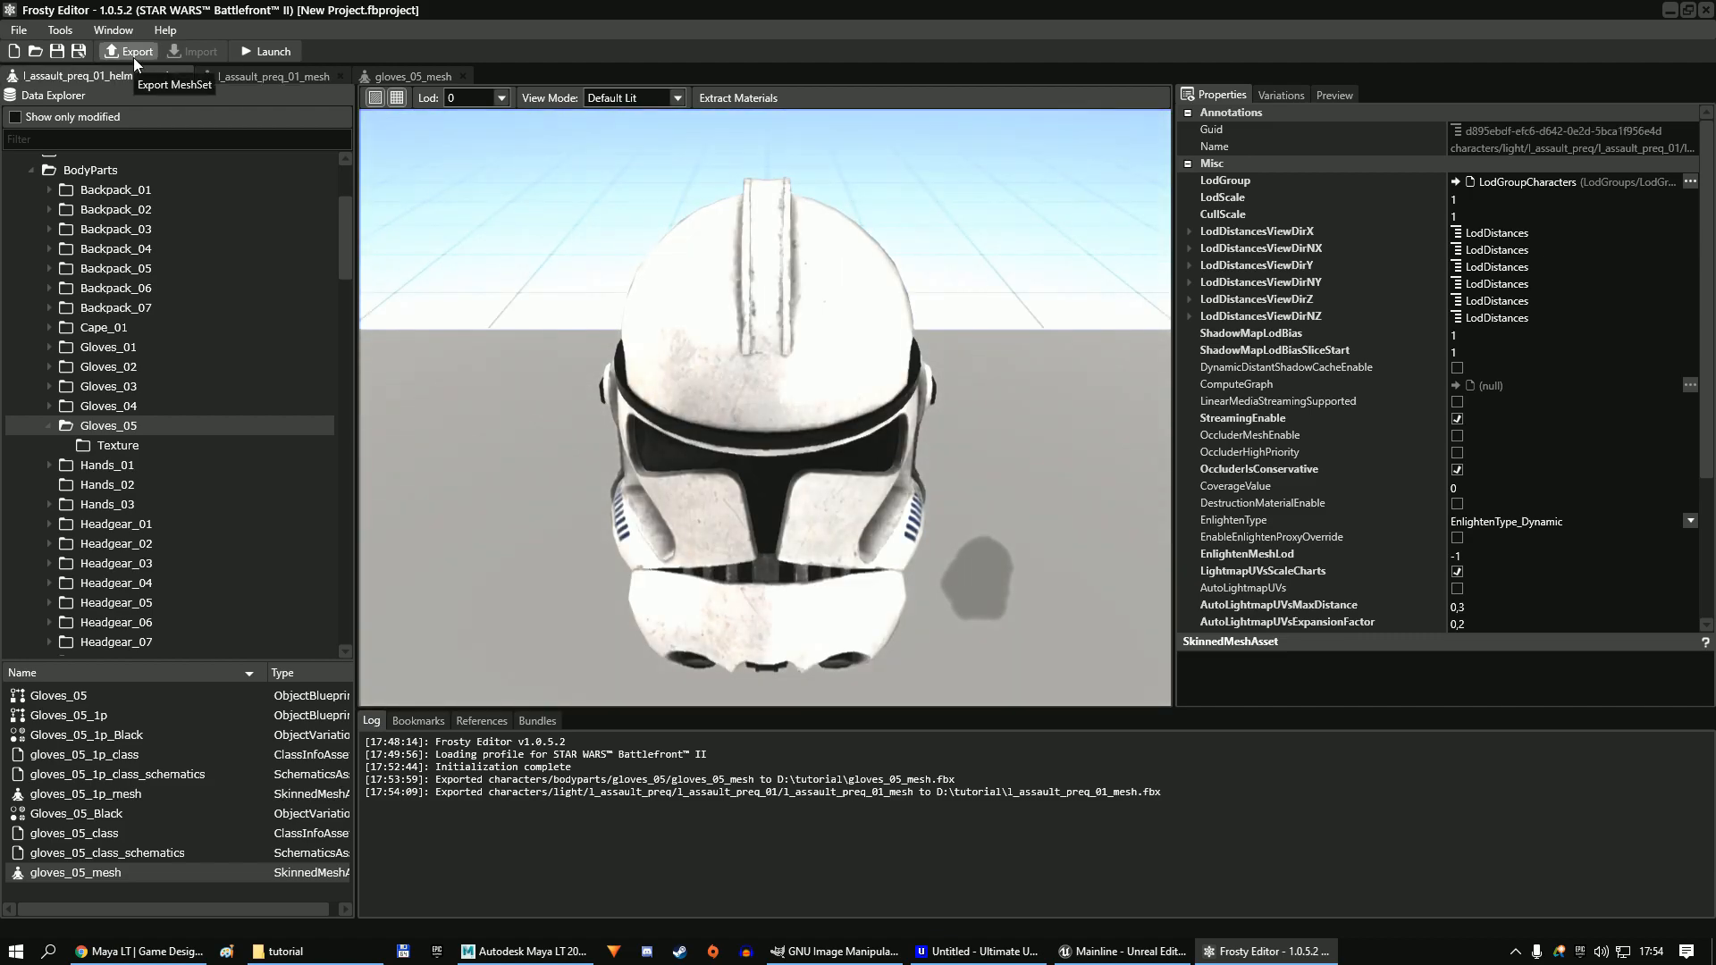
pyautogui.click(132, 57)
pyautogui.click(1115, 381)
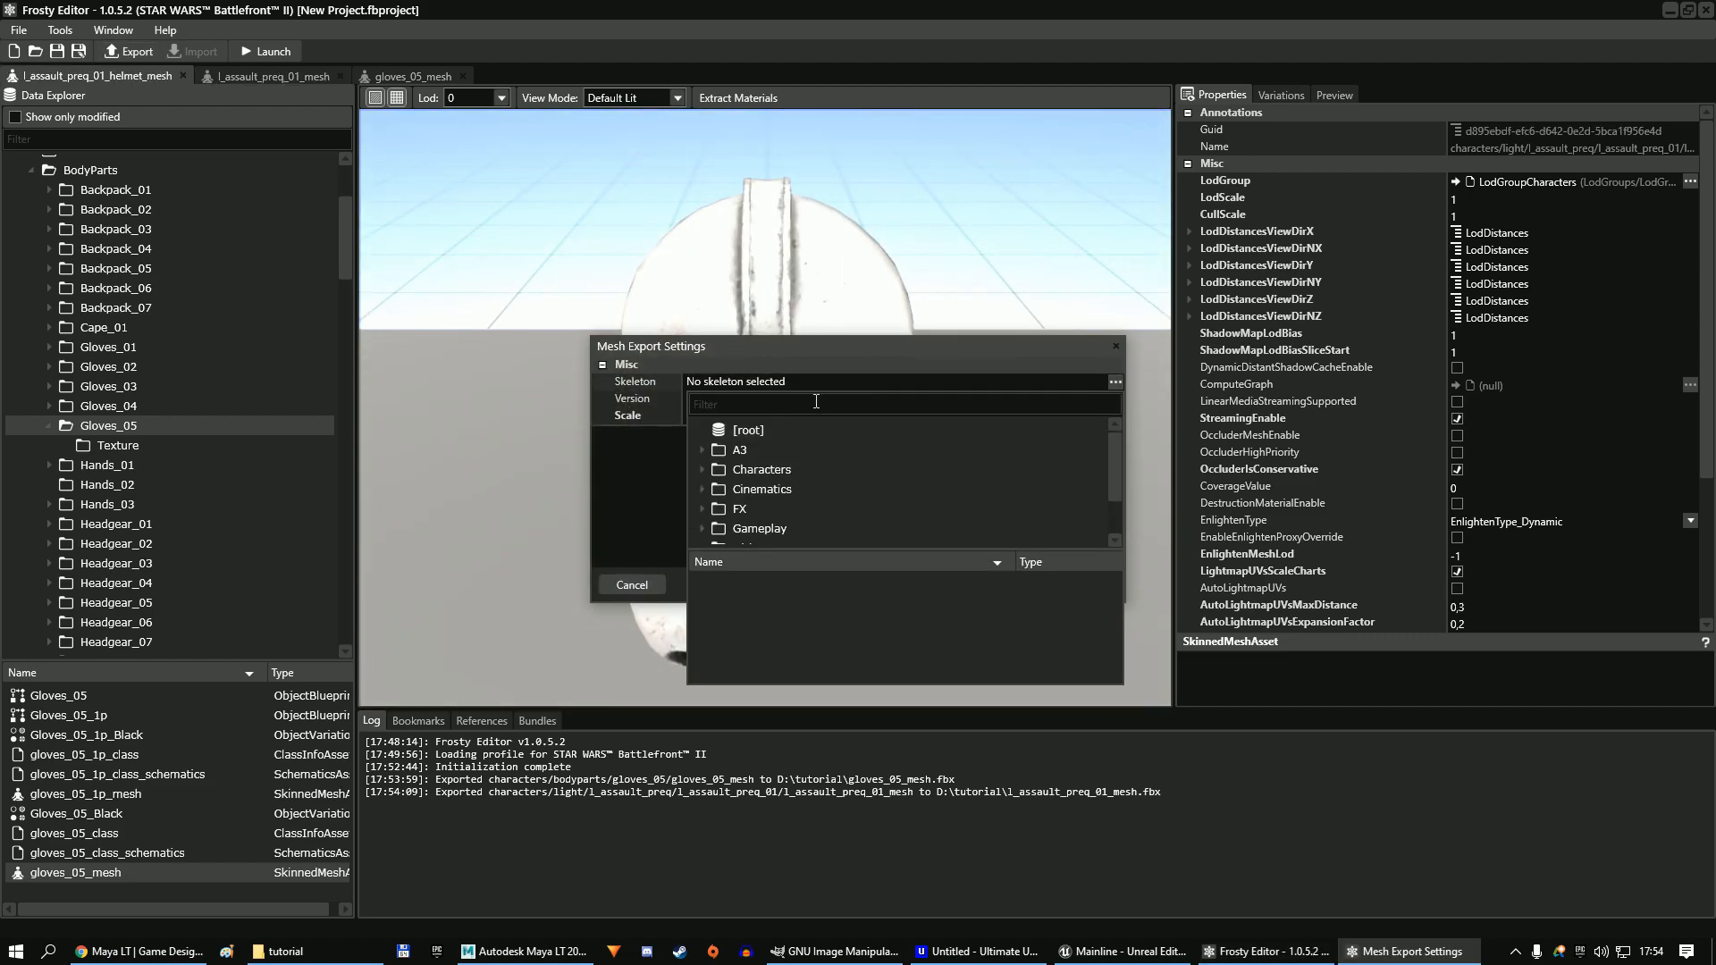
pyautogui.doubleClick(763, 465)
pyautogui.scroll(-3, 767, 463)
pyautogui.doubleClick(781, 461)
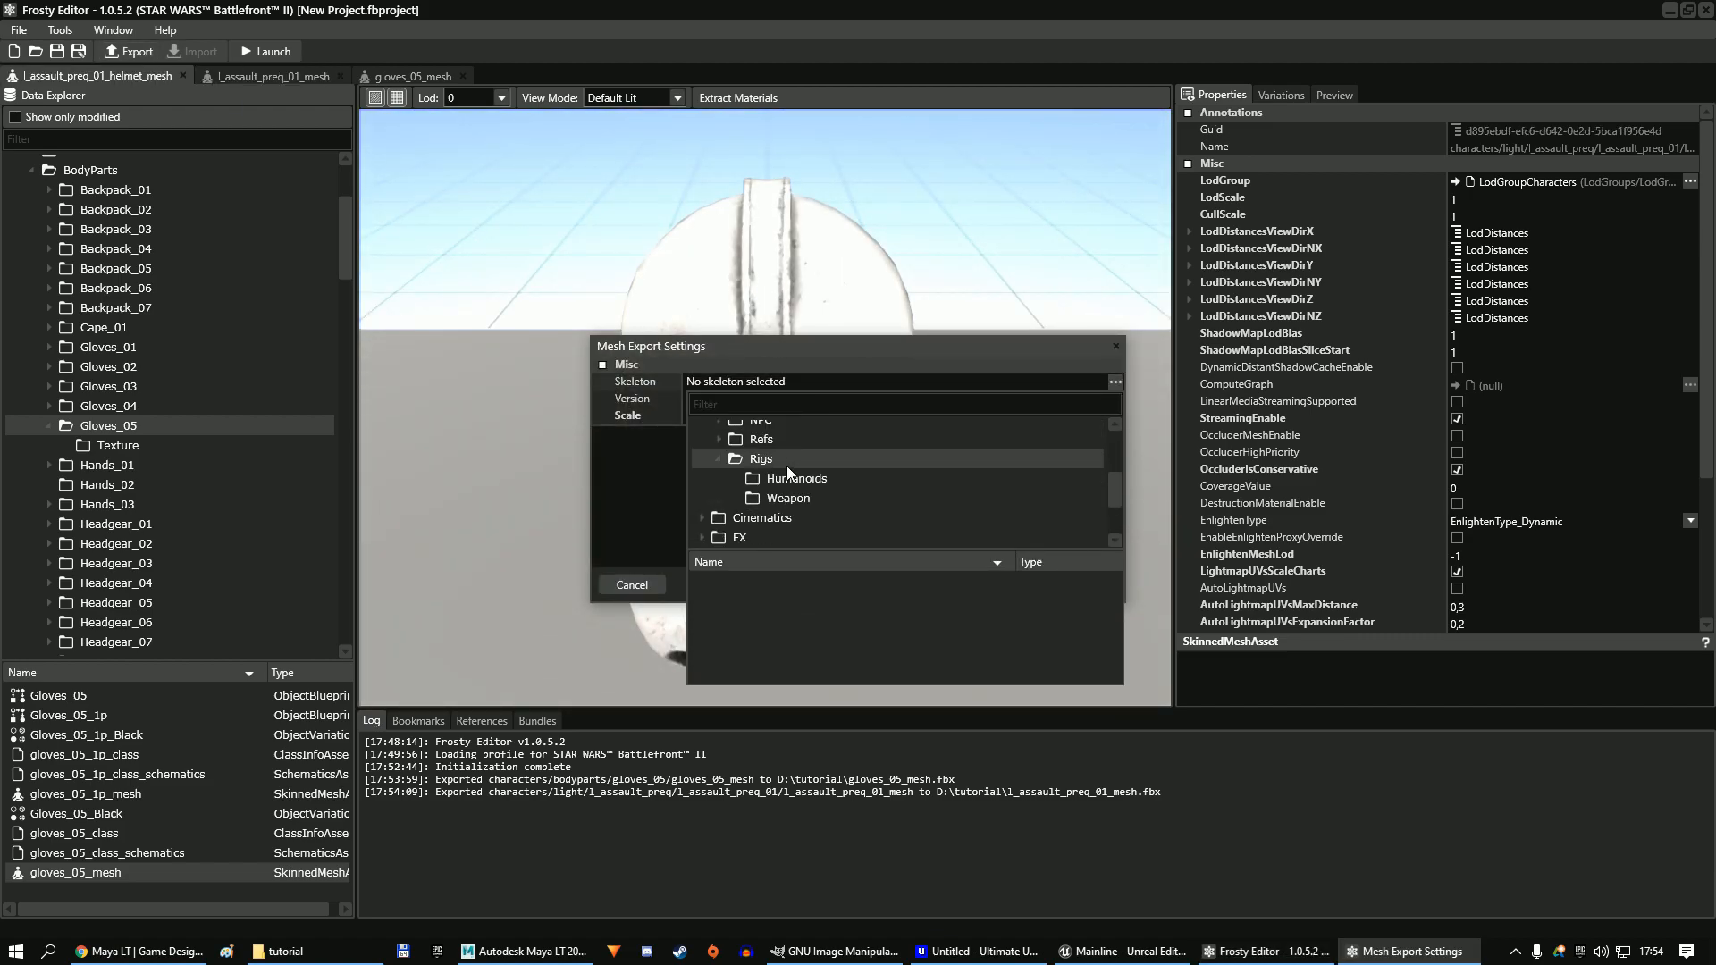
pyautogui.click(795, 478)
pyautogui.doubleClick(846, 586)
pyautogui.click(1108, 586)
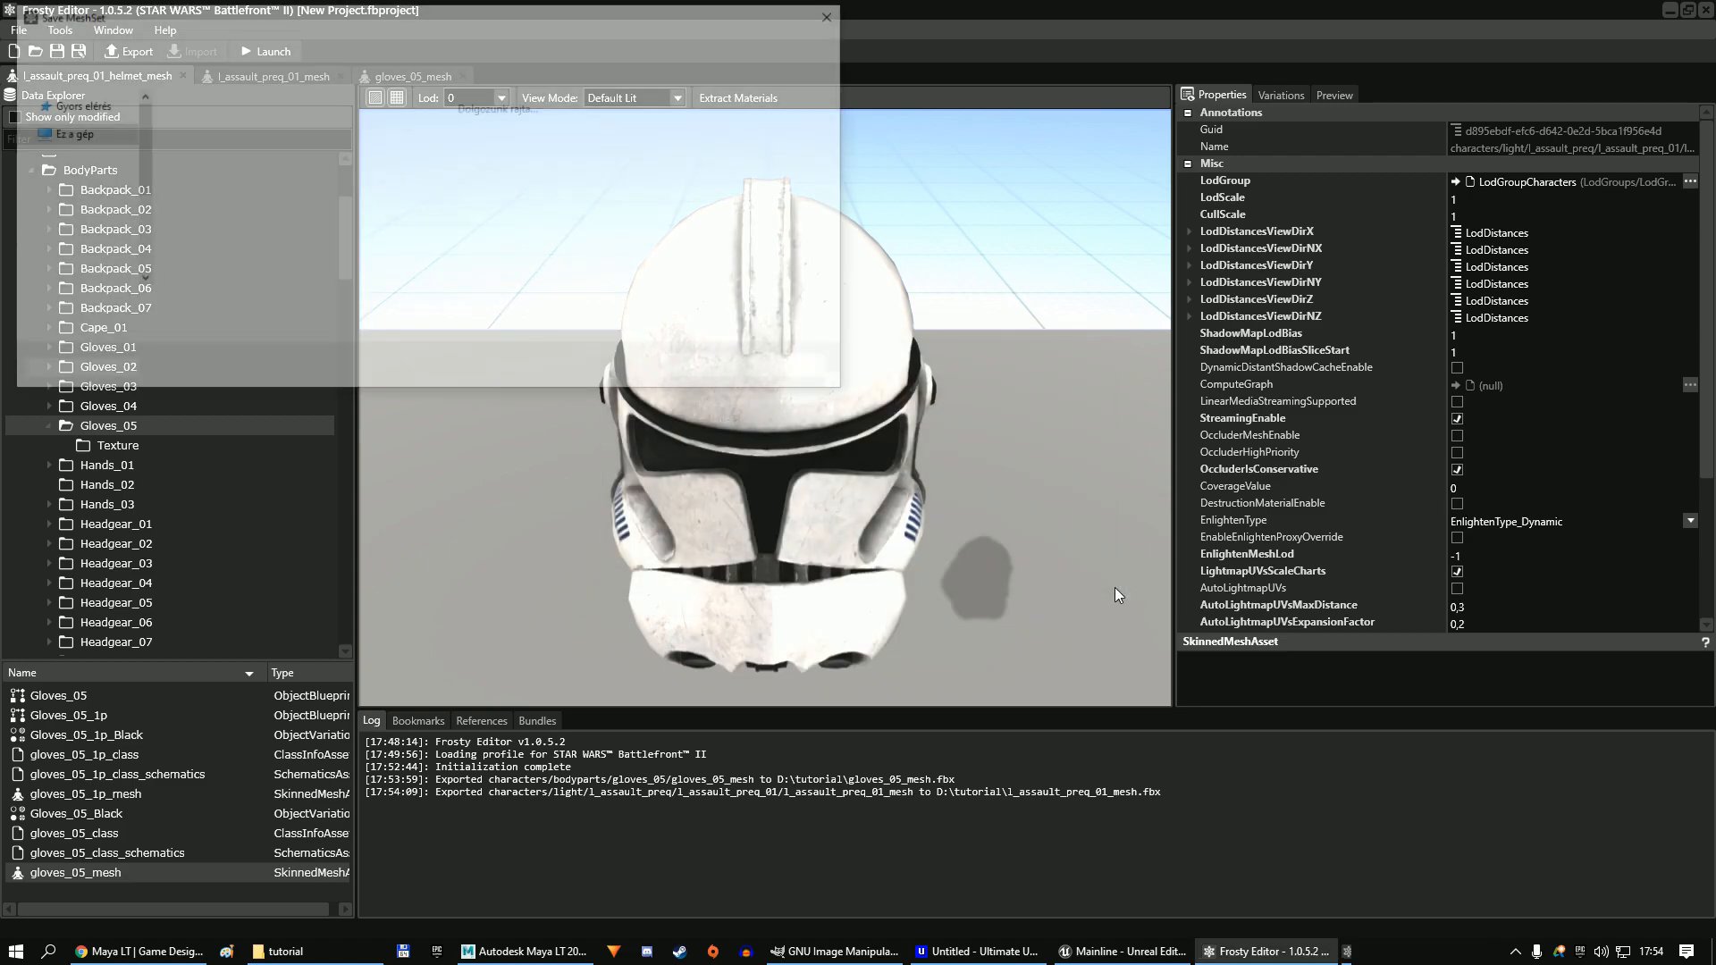
pyautogui.click(711, 373)
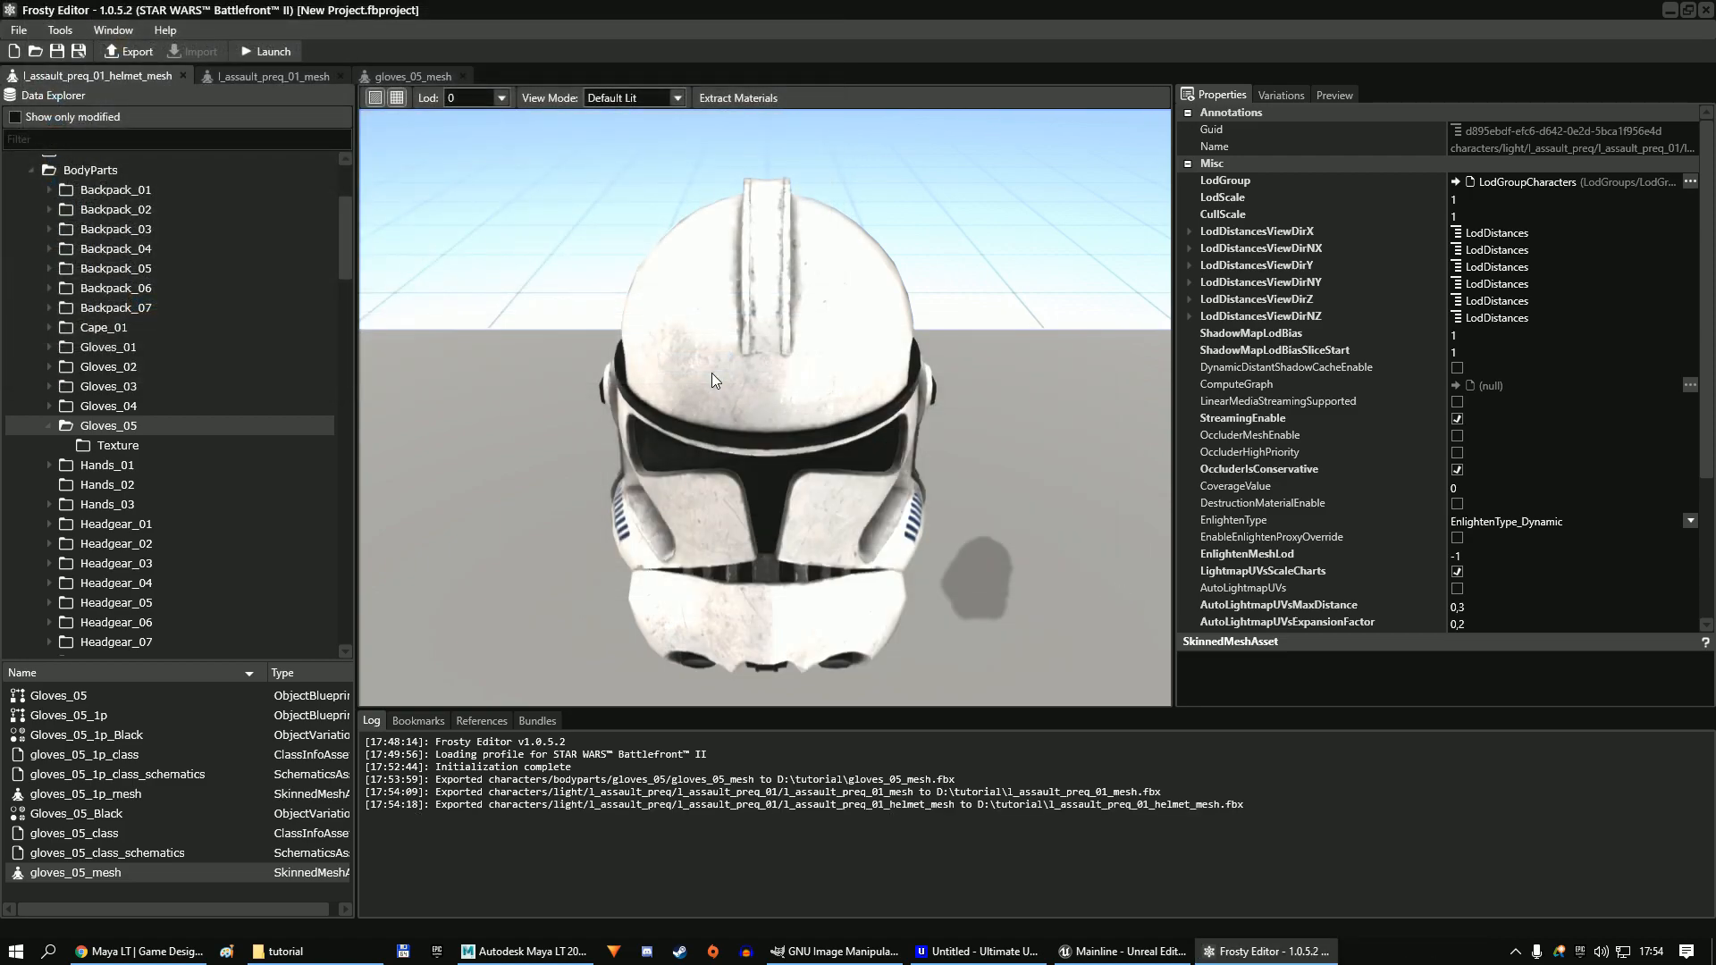
# Close the helmet, body and gloves mesh documents.
pyautogui.click(181, 76)
pyautogui.click(150, 76)
pyautogui.click(111, 75)
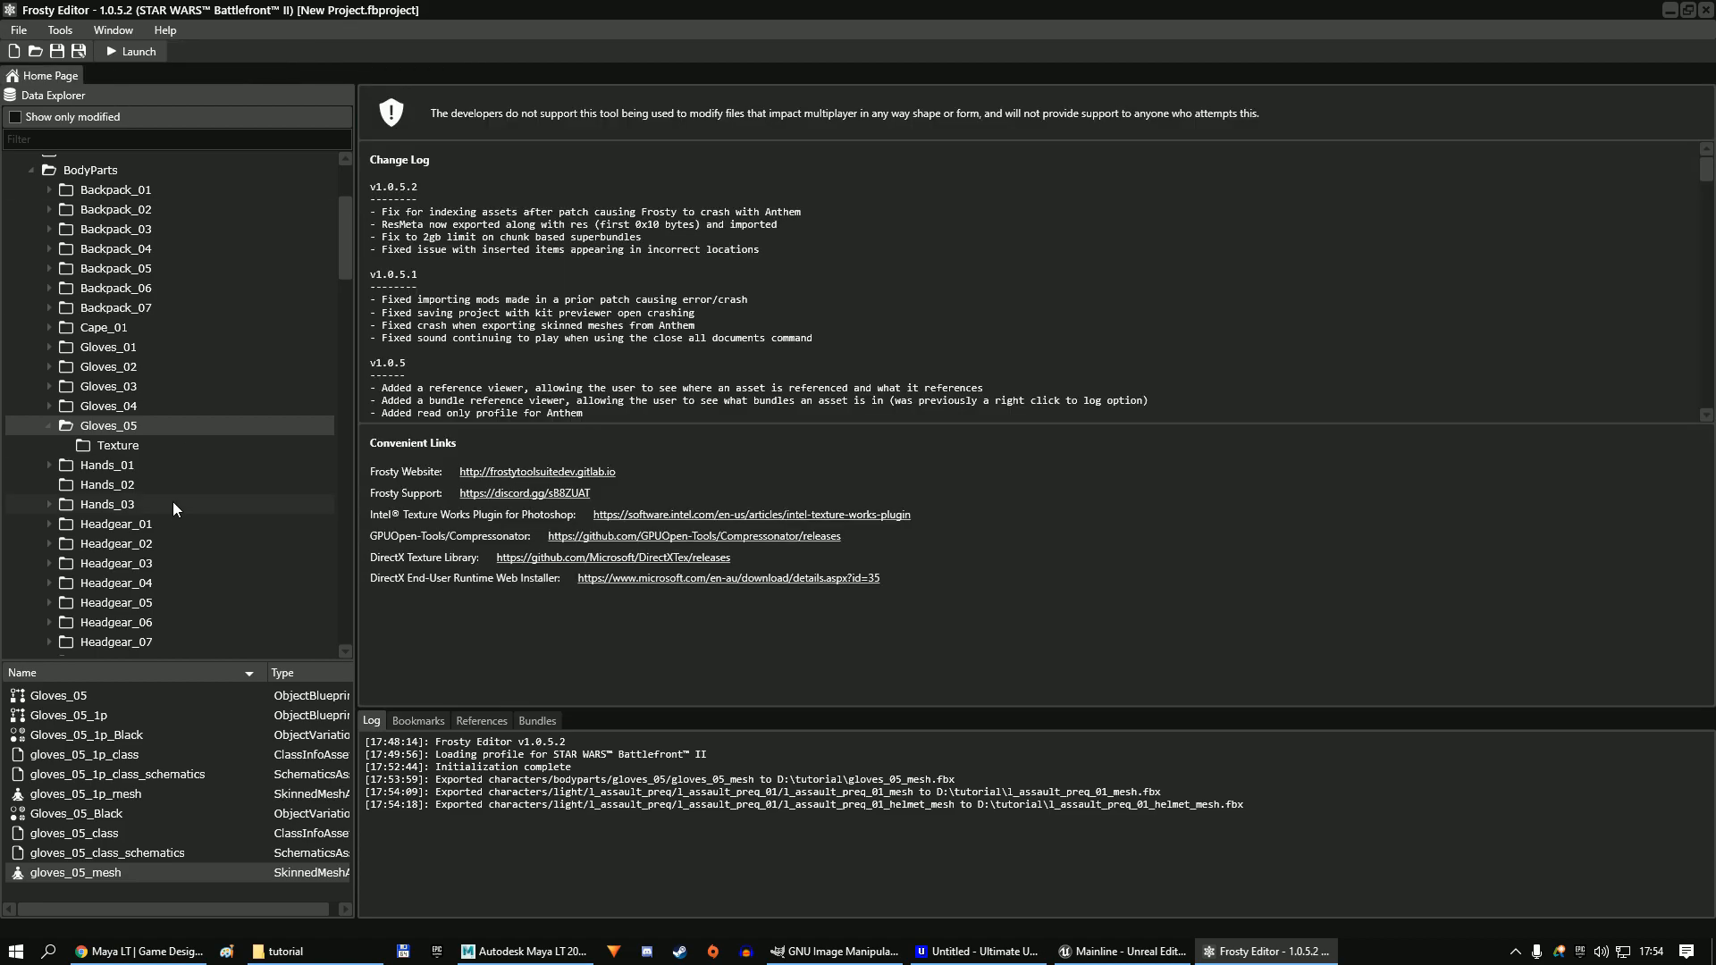
# Open the T_Gloves_05_Black_CS texture from the Gloves_05 Texture folder.
pyautogui.click(148, 451)
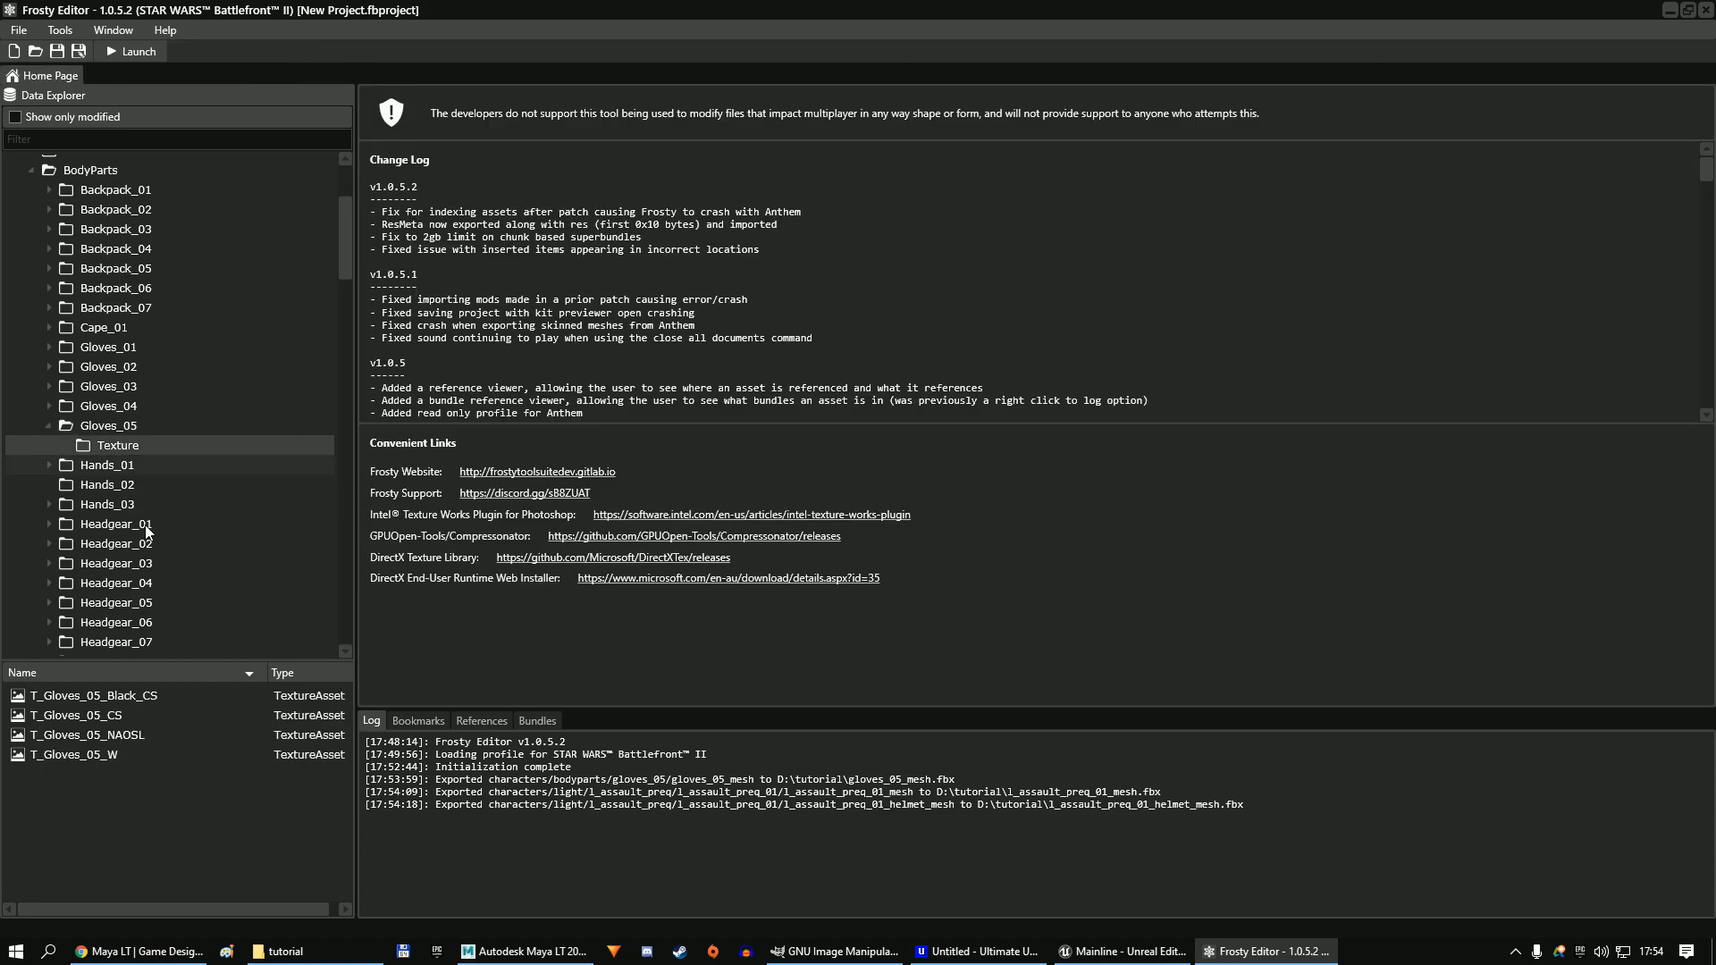
pyautogui.doubleClick(156, 696)
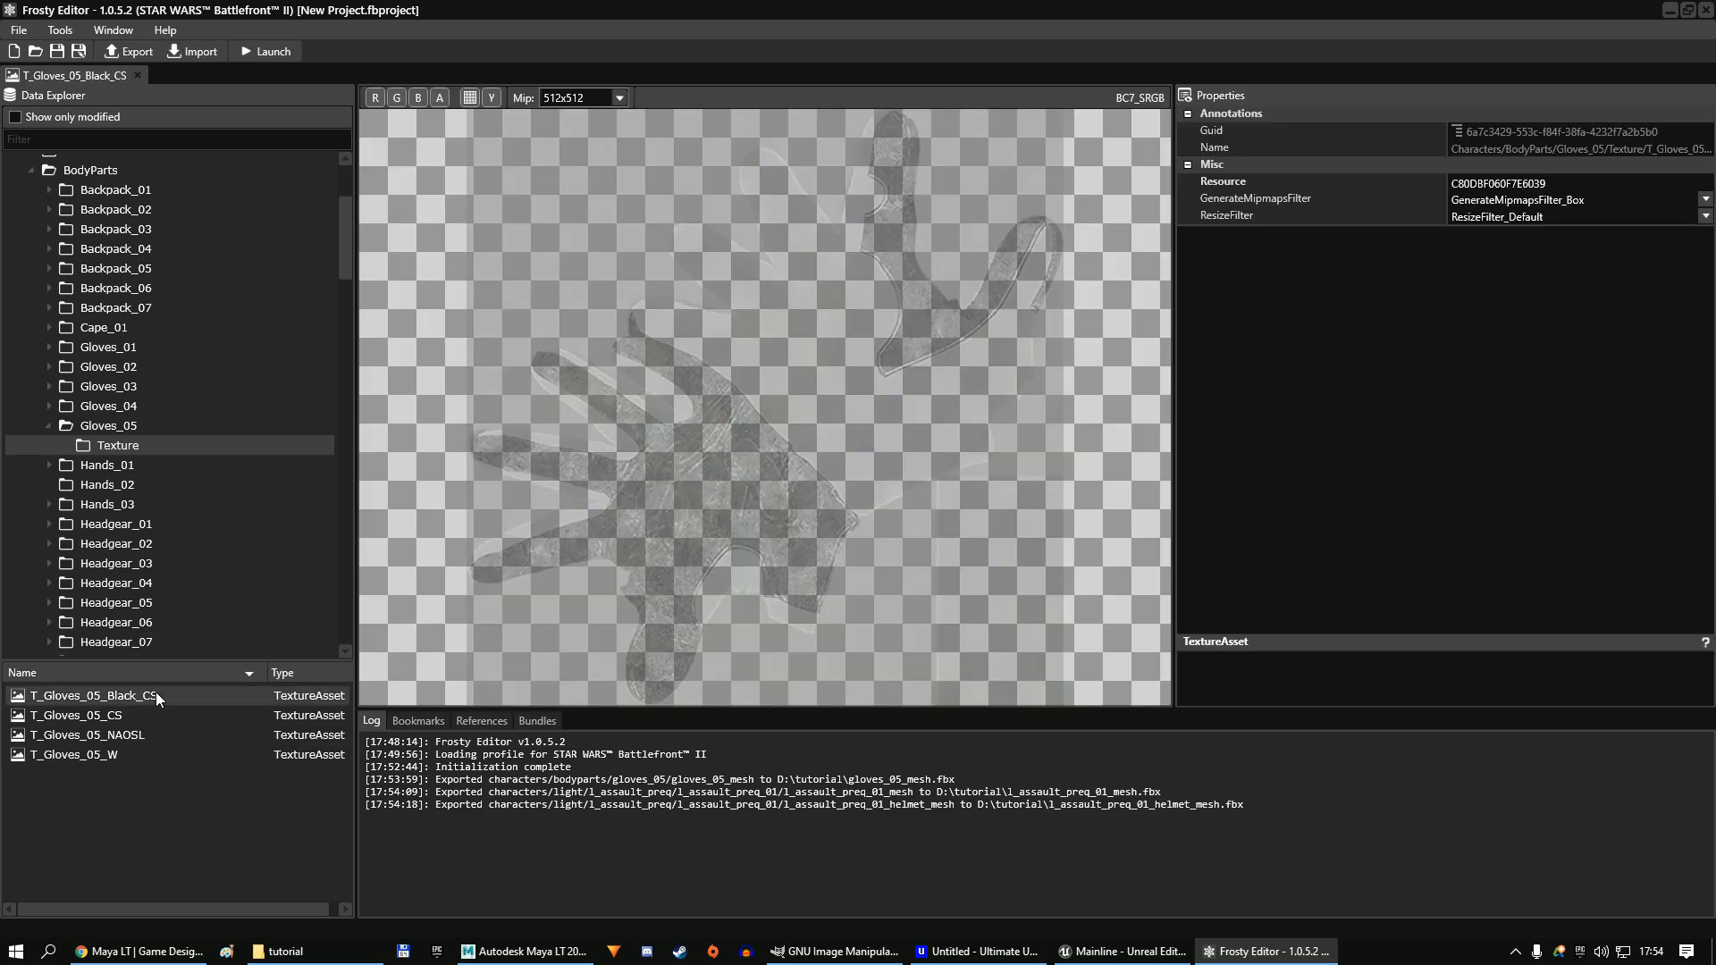
# Open the T_Gloves_05_NAOSL texture and export it as TGA to D:\tutorial.
pyautogui.doubleClick(143, 733)
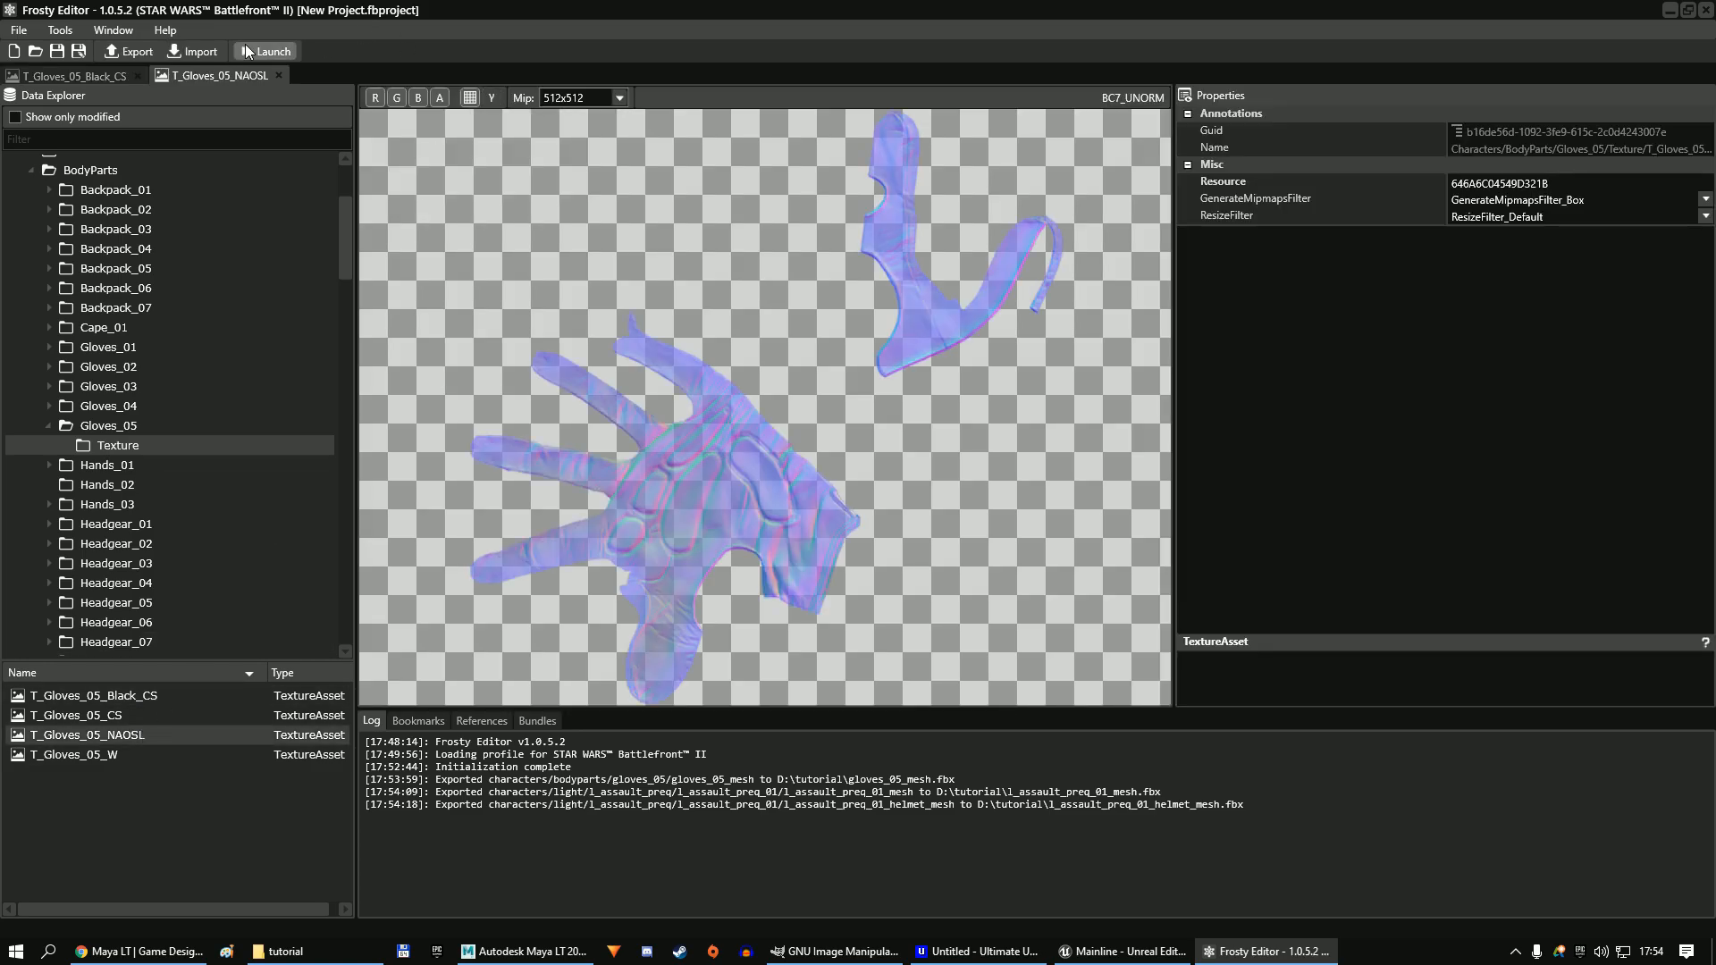
pyautogui.click(130, 51)
pyautogui.click(495, 329)
pyautogui.click(283, 363)
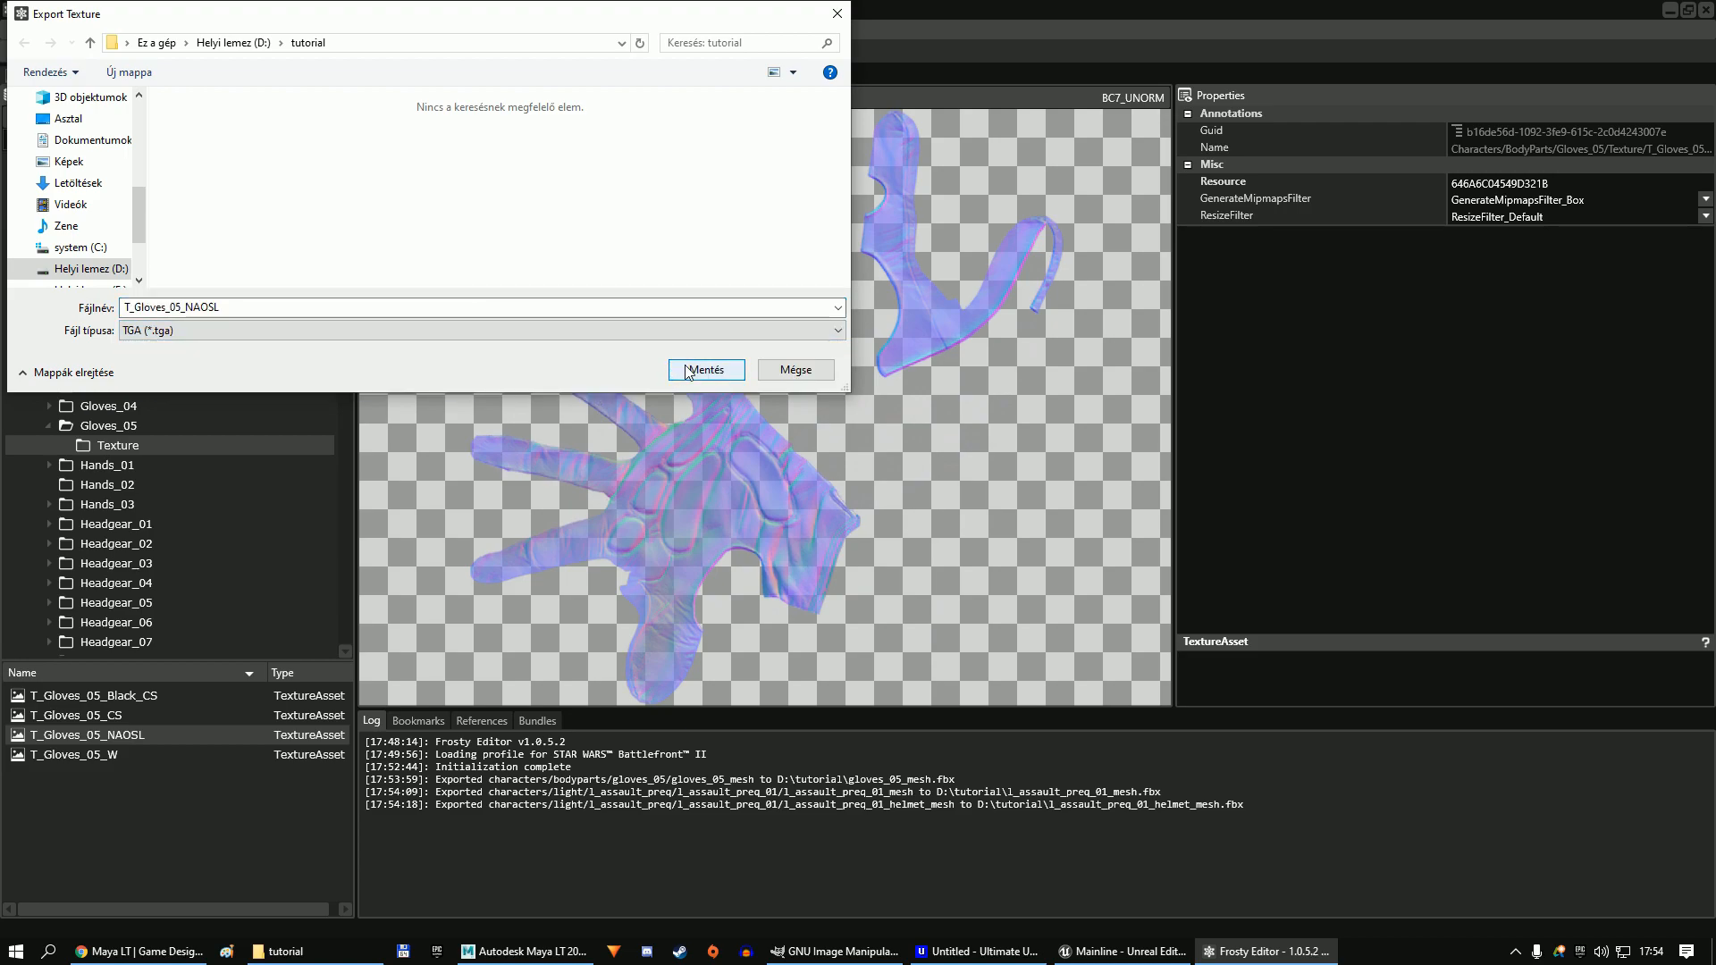
pyautogui.click(688, 371)
# Export the T_Gloves_05_Black_CS texture as TGA to D:\tutorial.
pyautogui.click(219, 77)
pyautogui.click(131, 51)
pyautogui.click(357, 331)
pyautogui.click(311, 364)
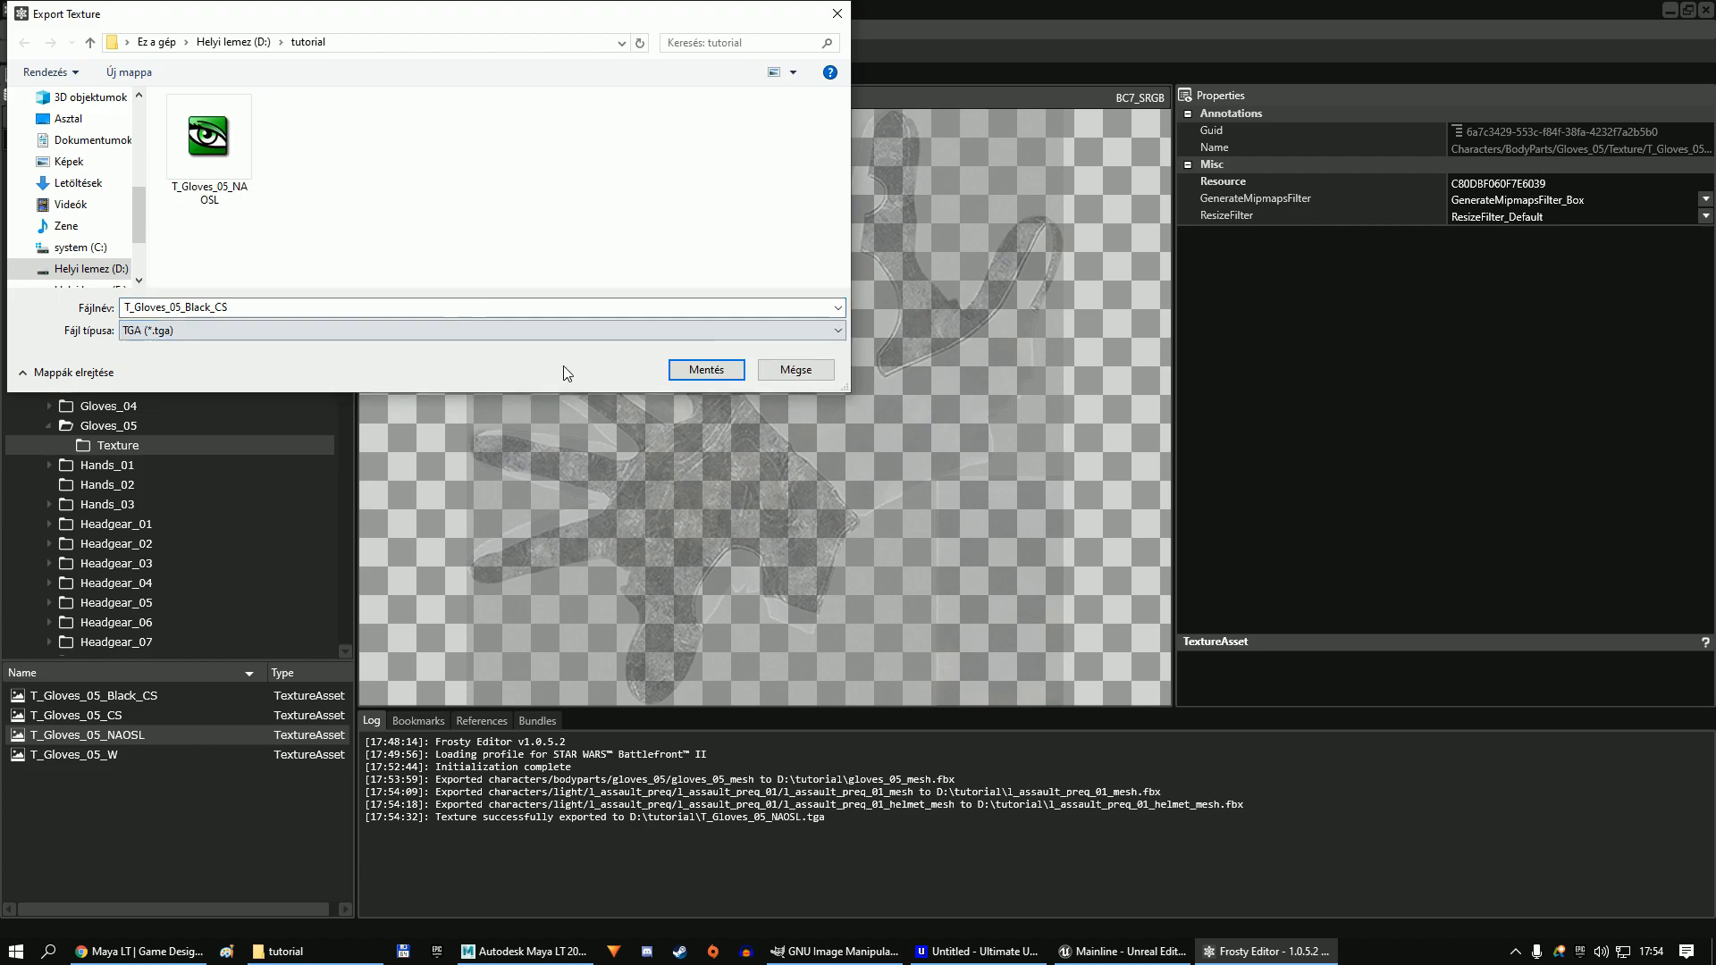
pyautogui.click(676, 372)
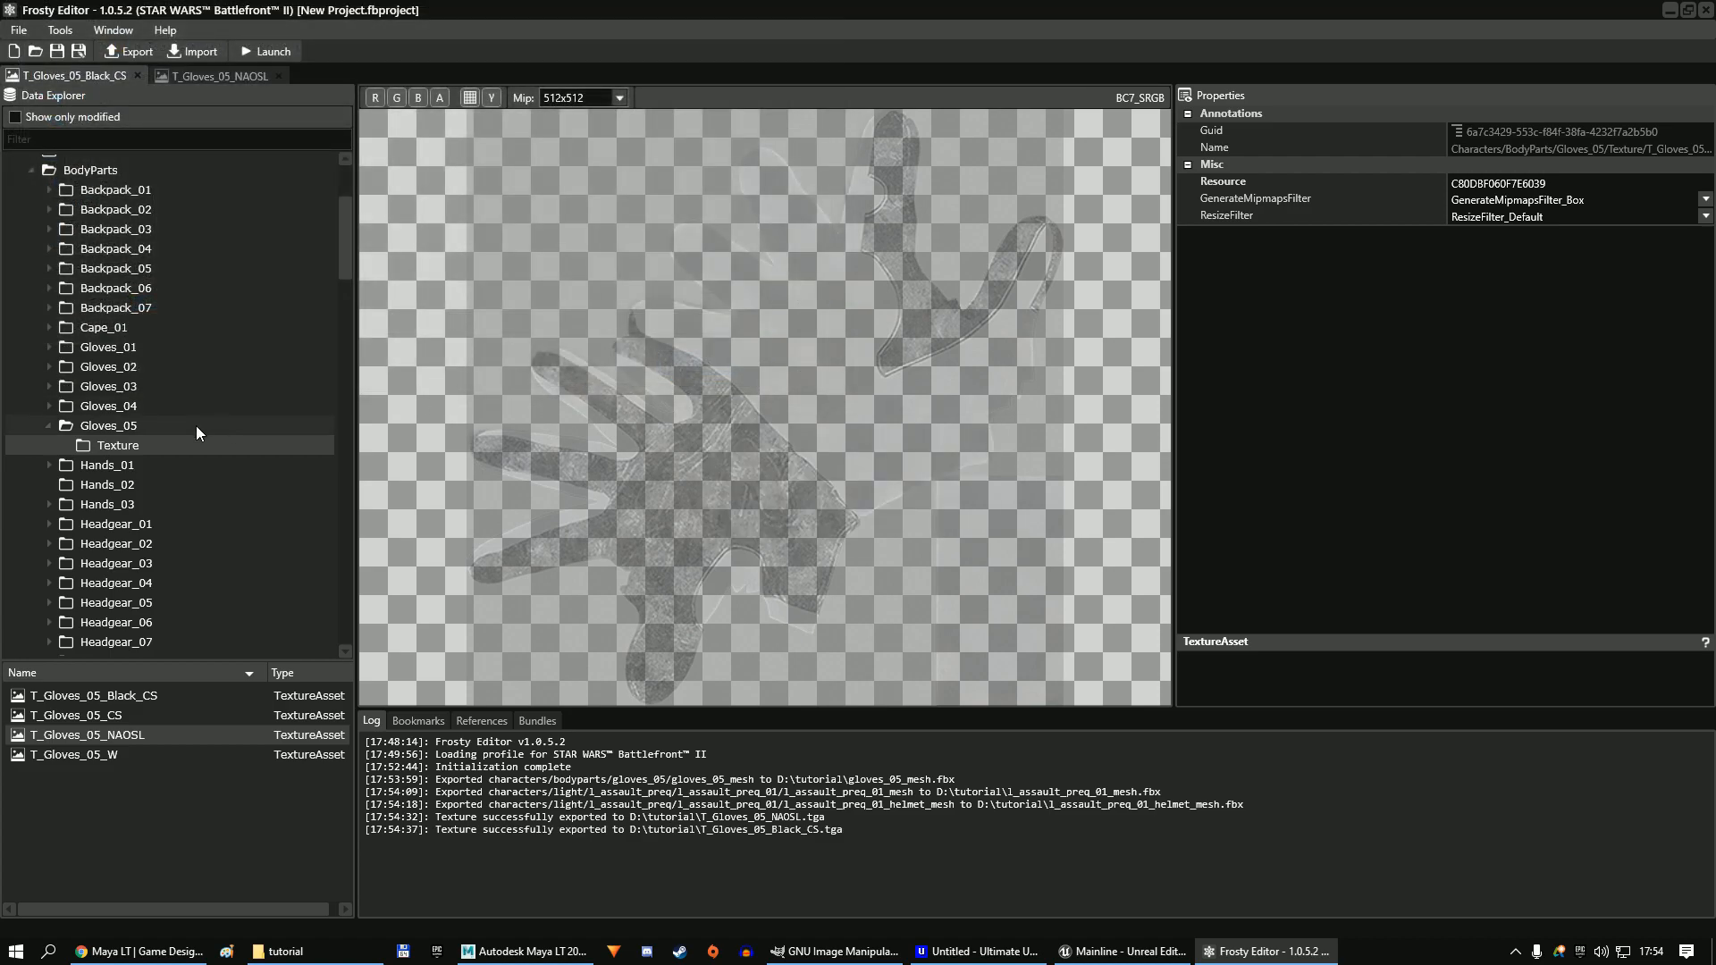
# Open the T_L_Assault_Preq_01_Body_CS and T_L_Assault_Preq_01_Body_NM textures from the Light/L_Assault_Preq/L_Assault_Preq_01/Texture folder.
pyautogui.scroll(-12, 197, 429)
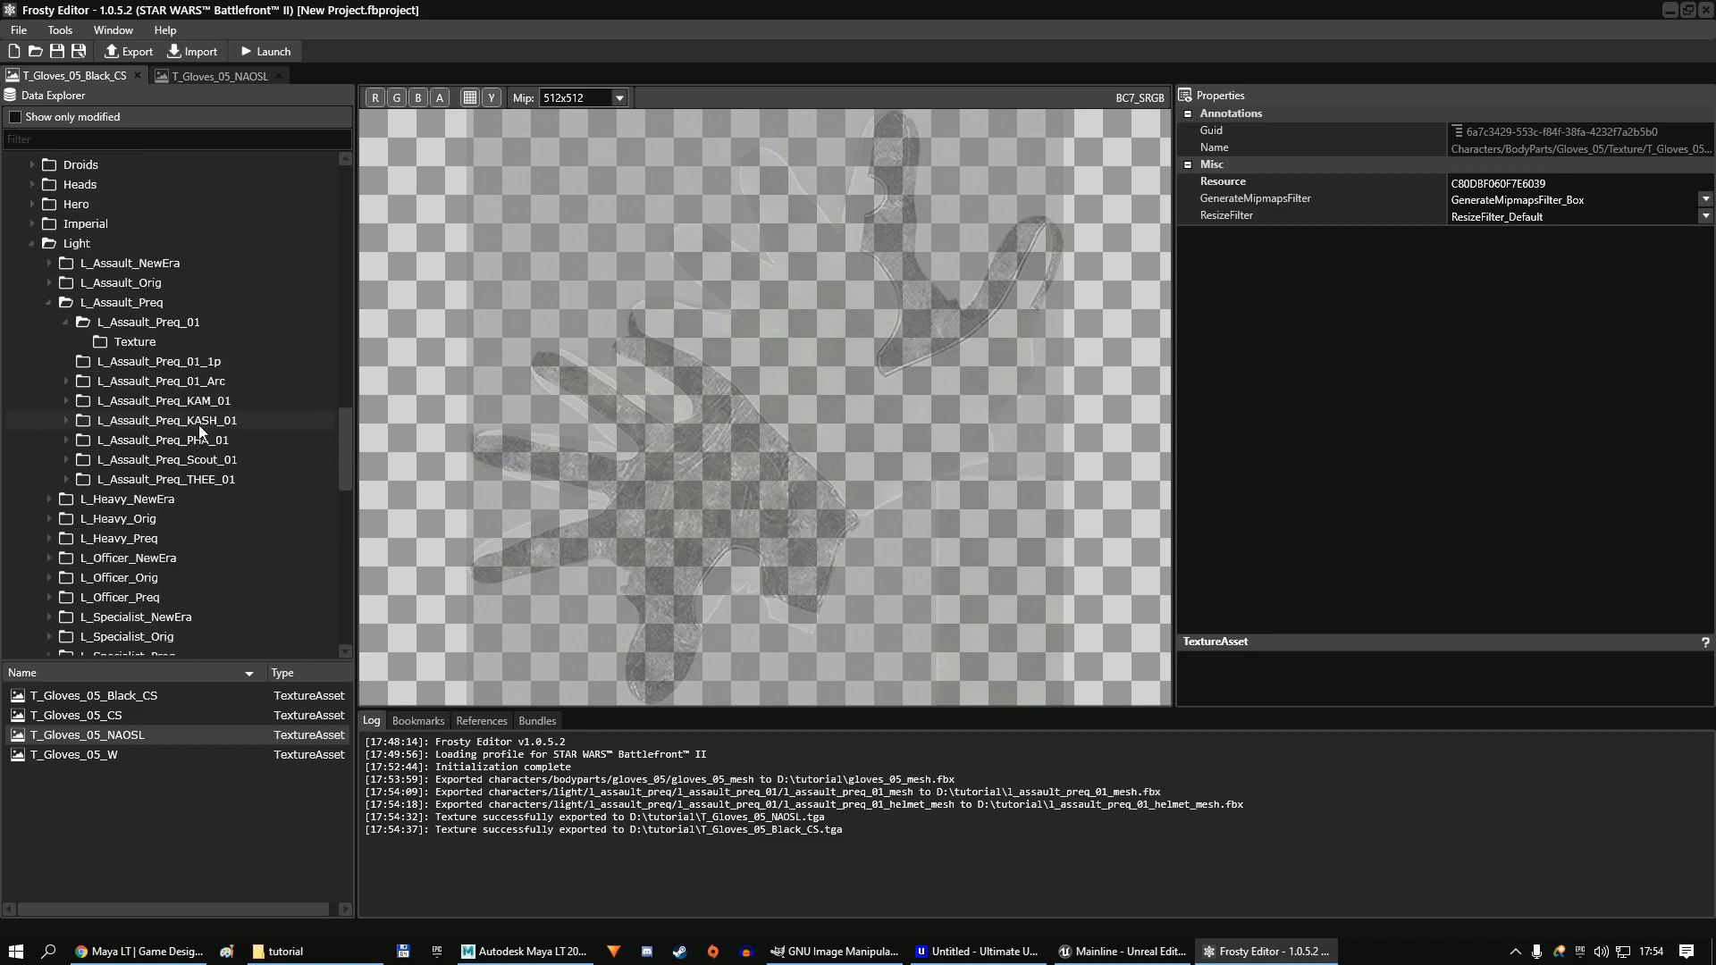
pyautogui.click(159, 343)
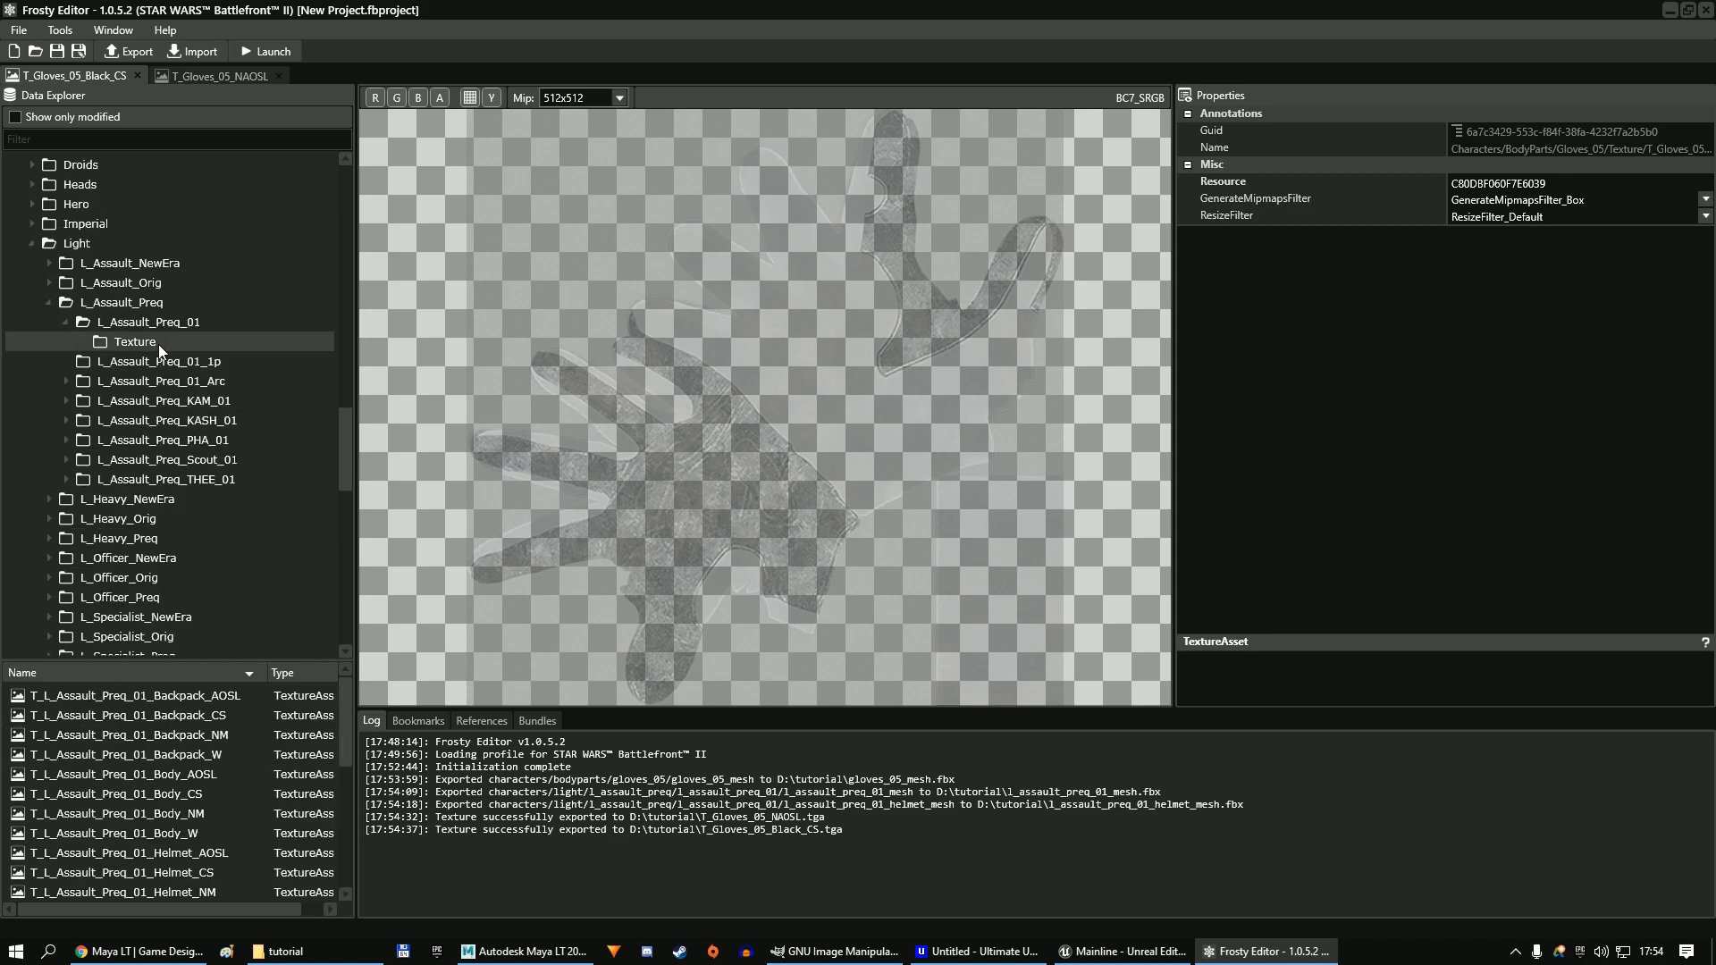
pyautogui.doubleClick(218, 799)
pyautogui.doubleClick(206, 813)
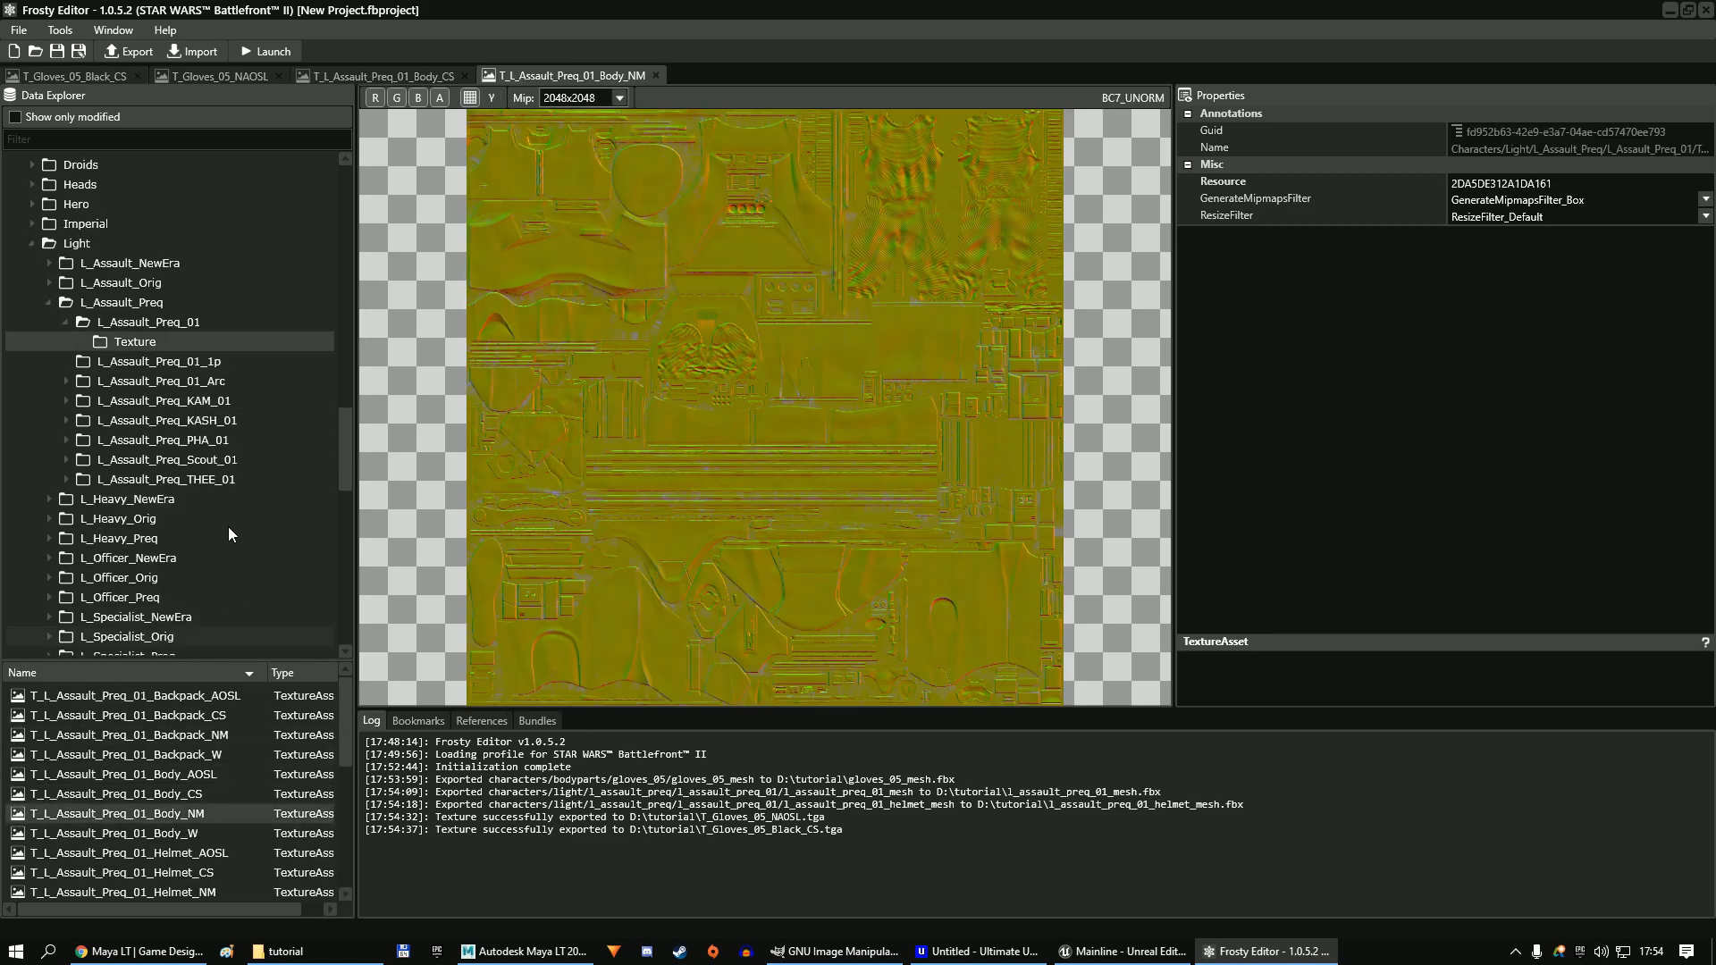
# Export the T_L_Assault_Preq_01_Body_NM texture as TGA to D:\tutorial.
pyautogui.click(139, 54)
pyautogui.click(572, 329)
pyautogui.click(582, 365)
pyautogui.click(706, 369)
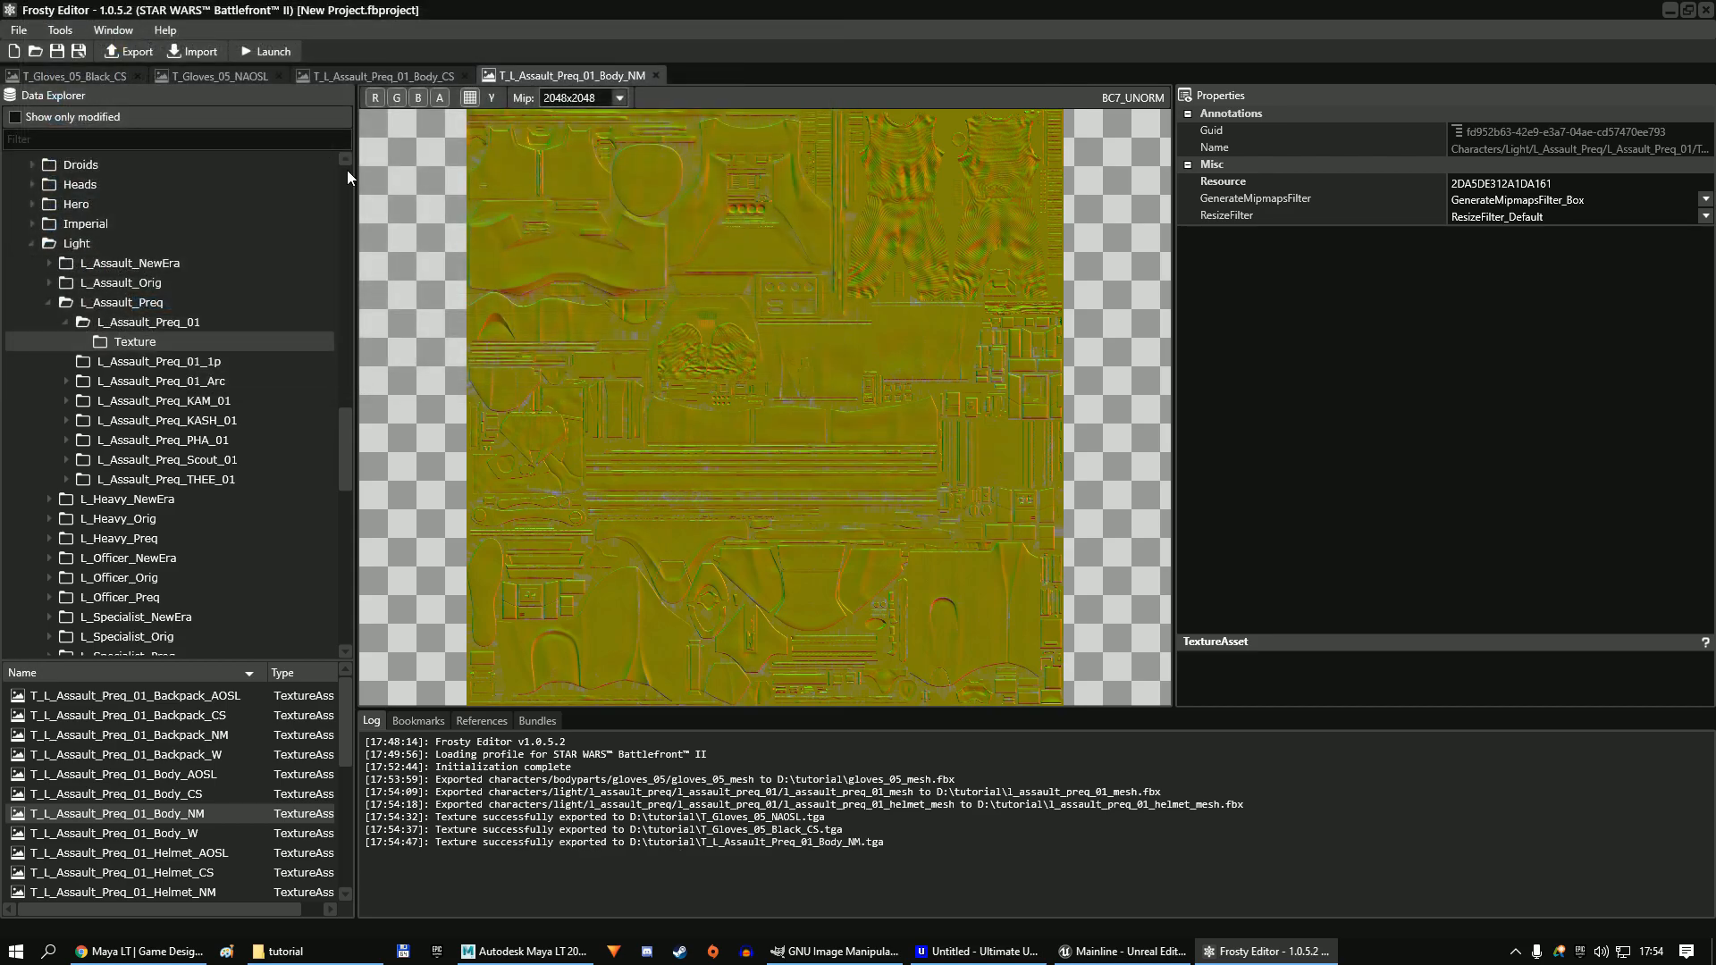
# Export the T_L_Assault_Preq_01_Body_CS texture as TGA to D:\tutorial.
pyautogui.click(327, 77)
pyautogui.click(130, 51)
pyautogui.click(403, 330)
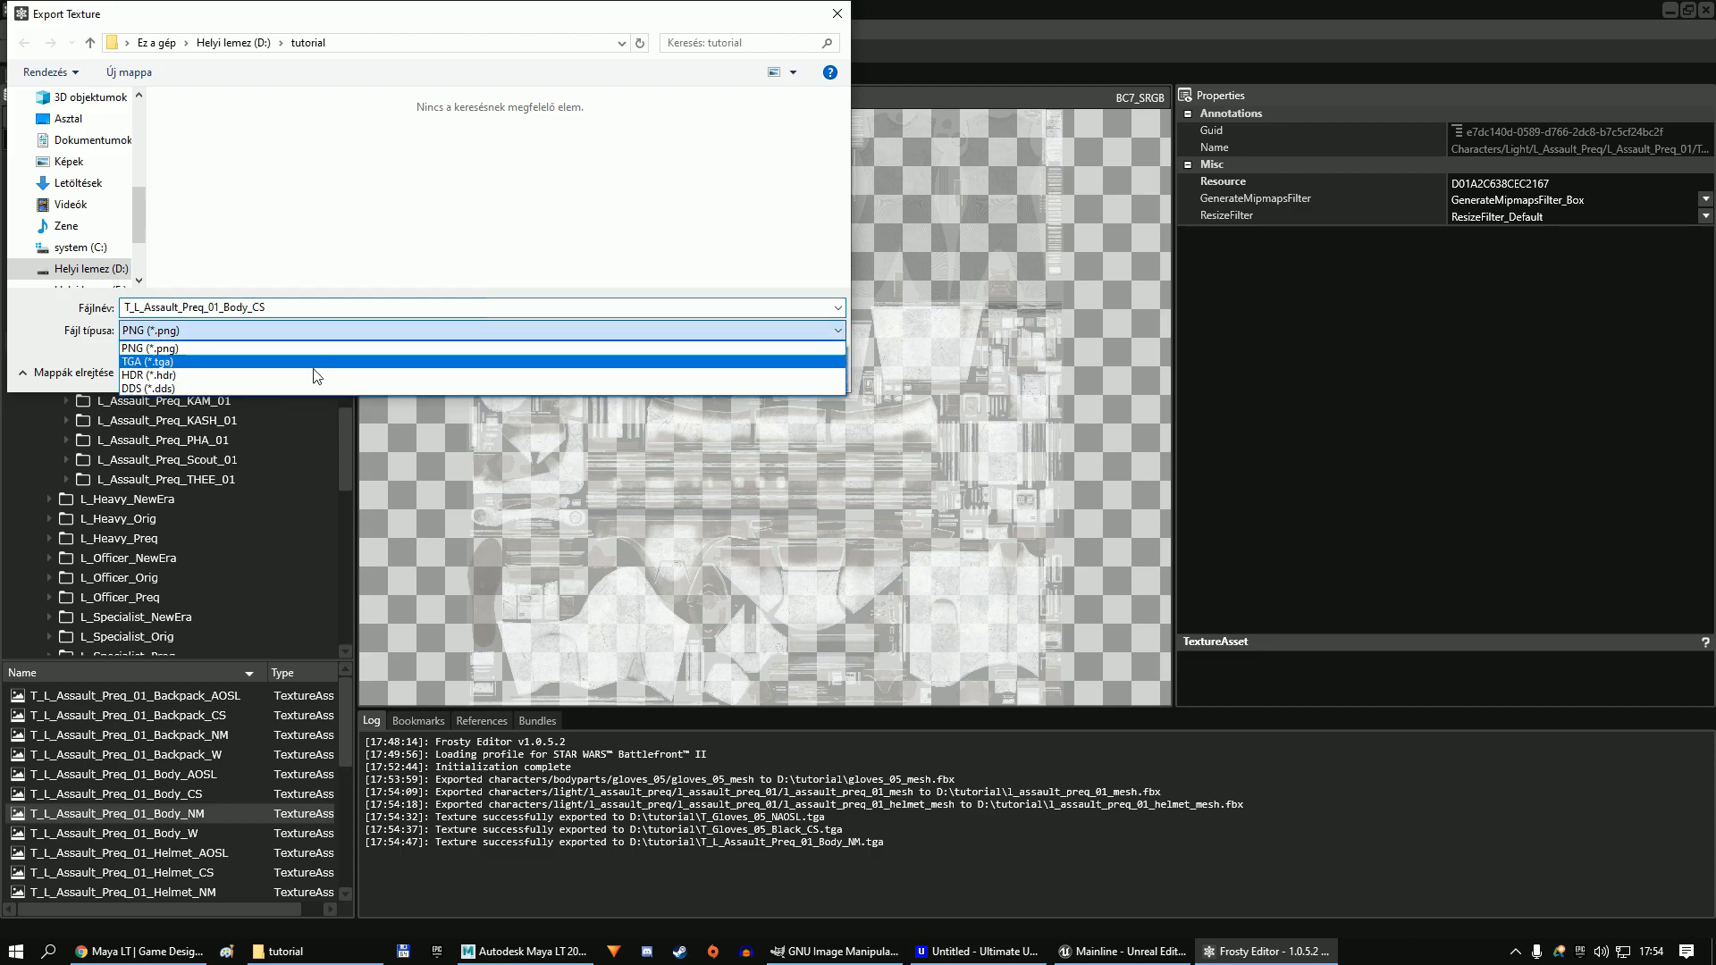
pyautogui.click(317, 362)
pyautogui.click(706, 369)
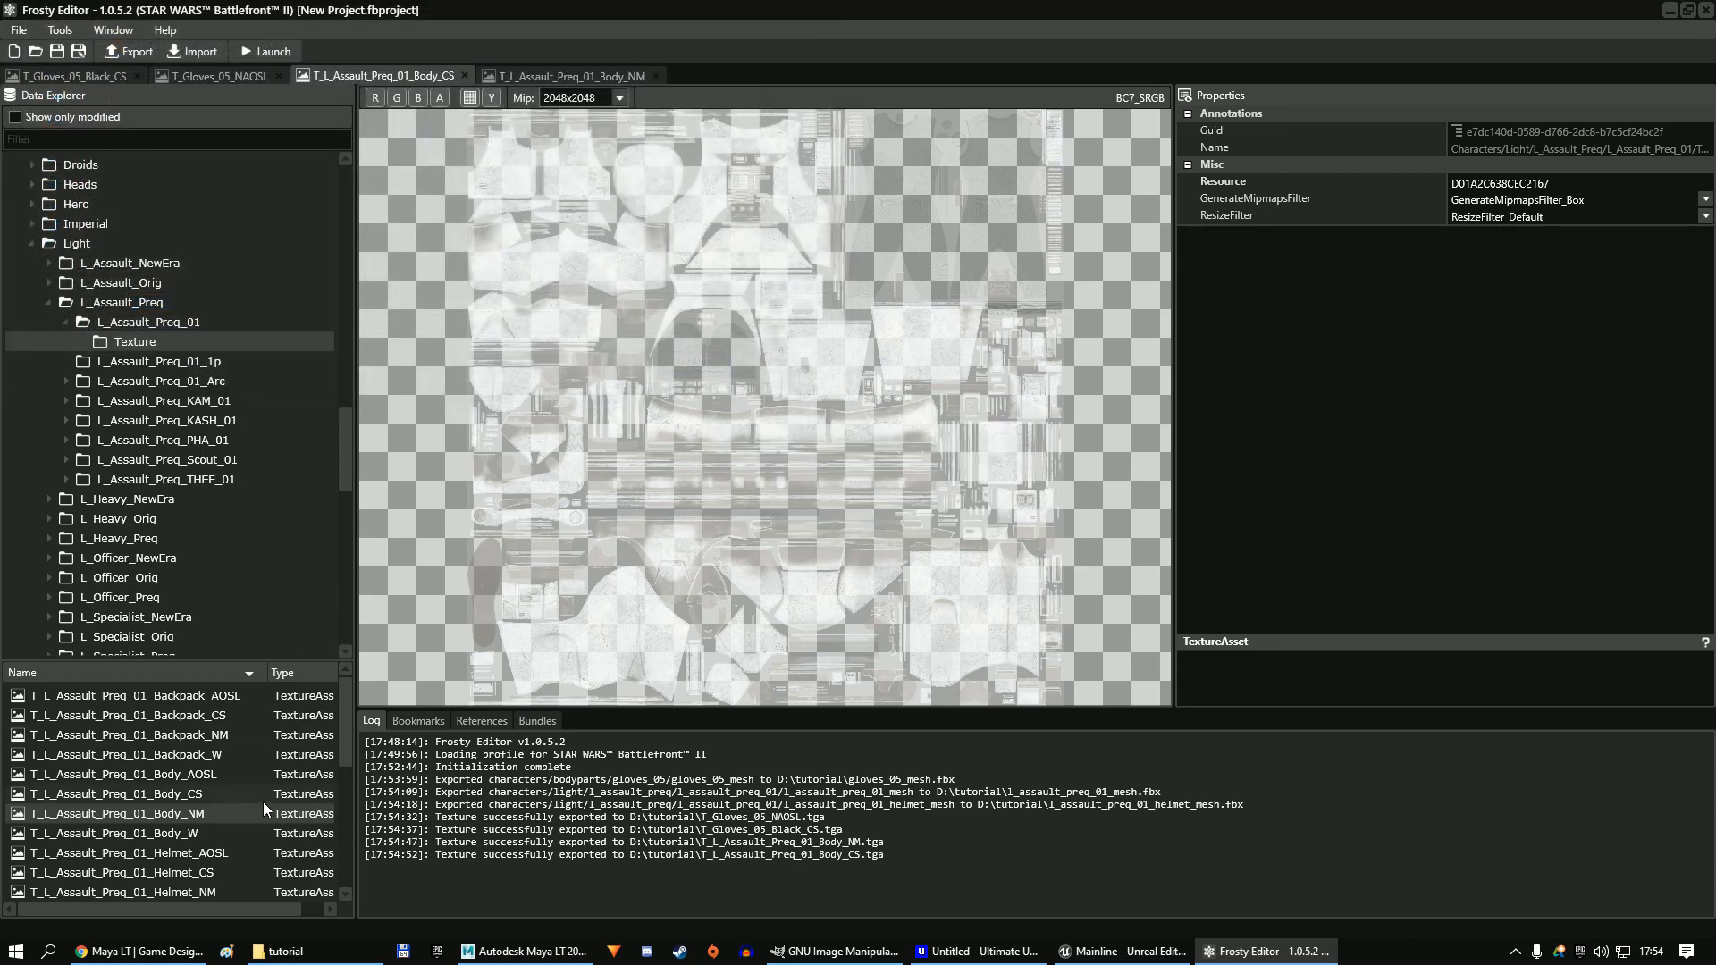
# Open the T_L_Assault_Preq_01_Helmet_CS and Helmet_NM textures and export the Helmet_NM one as TGA to D:\tutorial.
pyautogui.scroll(-2, 255, 795)
pyautogui.doubleClick(223, 747)
pyautogui.doubleClick(218, 762)
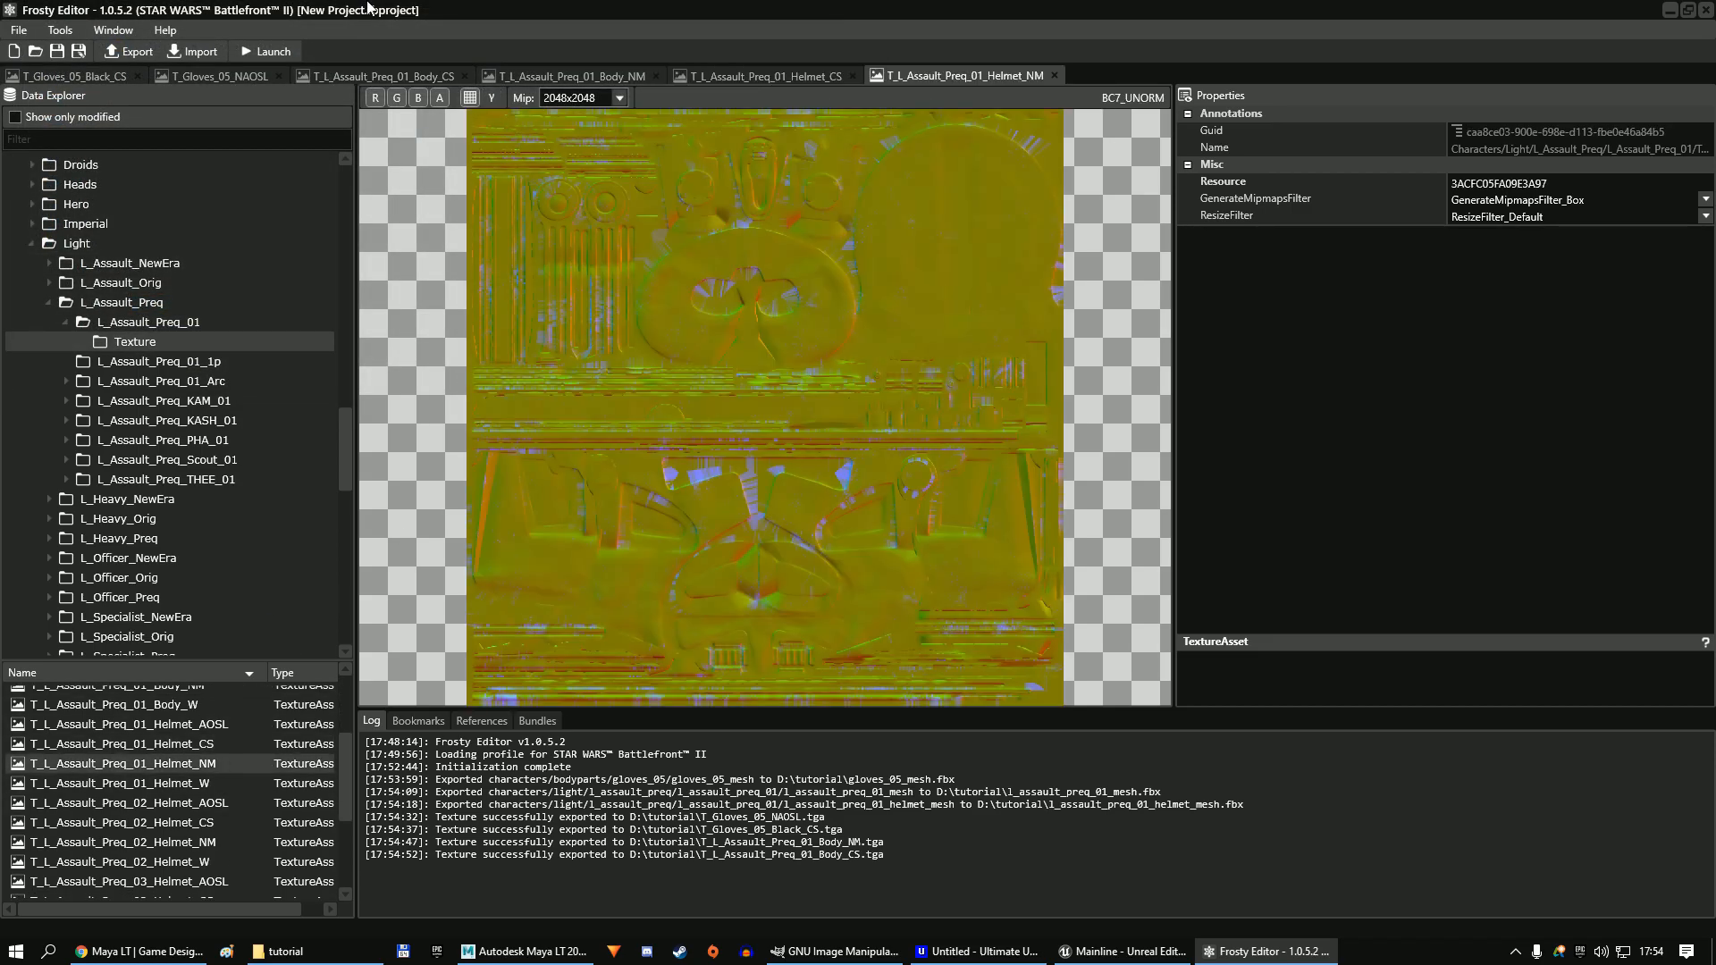
pyautogui.click(131, 51)
pyautogui.click(259, 330)
pyautogui.click(257, 361)
pyautogui.click(702, 368)
# Export the T_L_Assault_Preq_01_Helmet_CS texture as TGA to D:\tutorial.
pyautogui.click(754, 77)
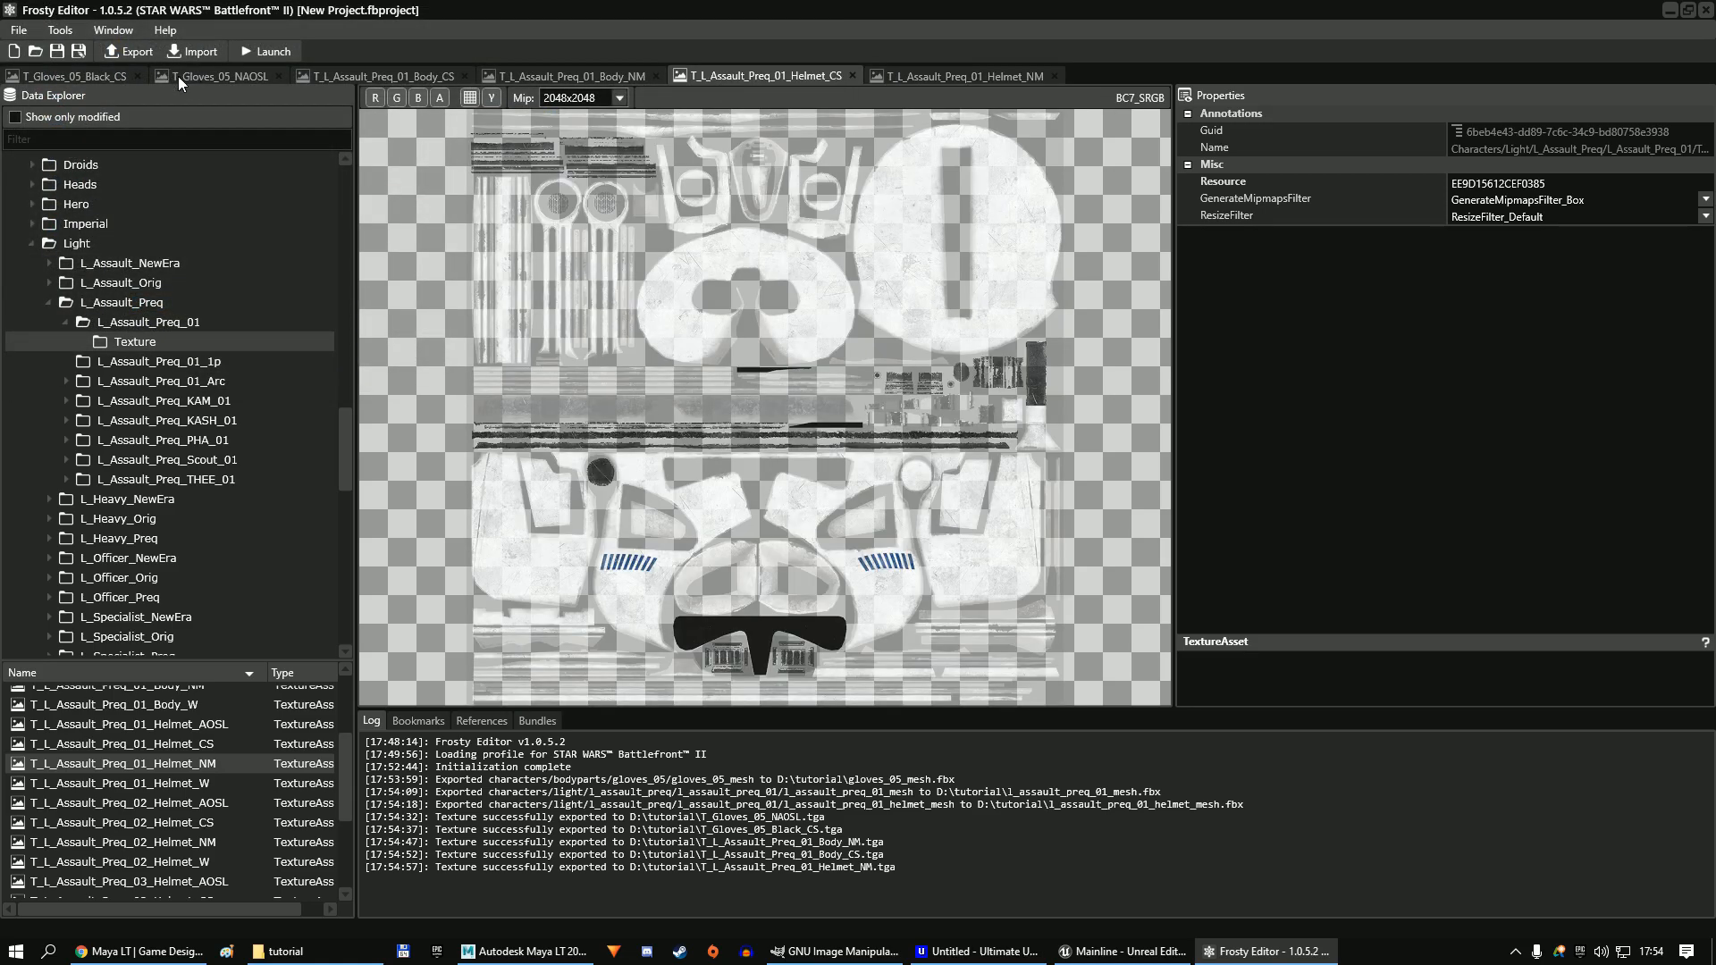
pyautogui.click(131, 51)
pyautogui.click(260, 332)
pyautogui.click(257, 361)
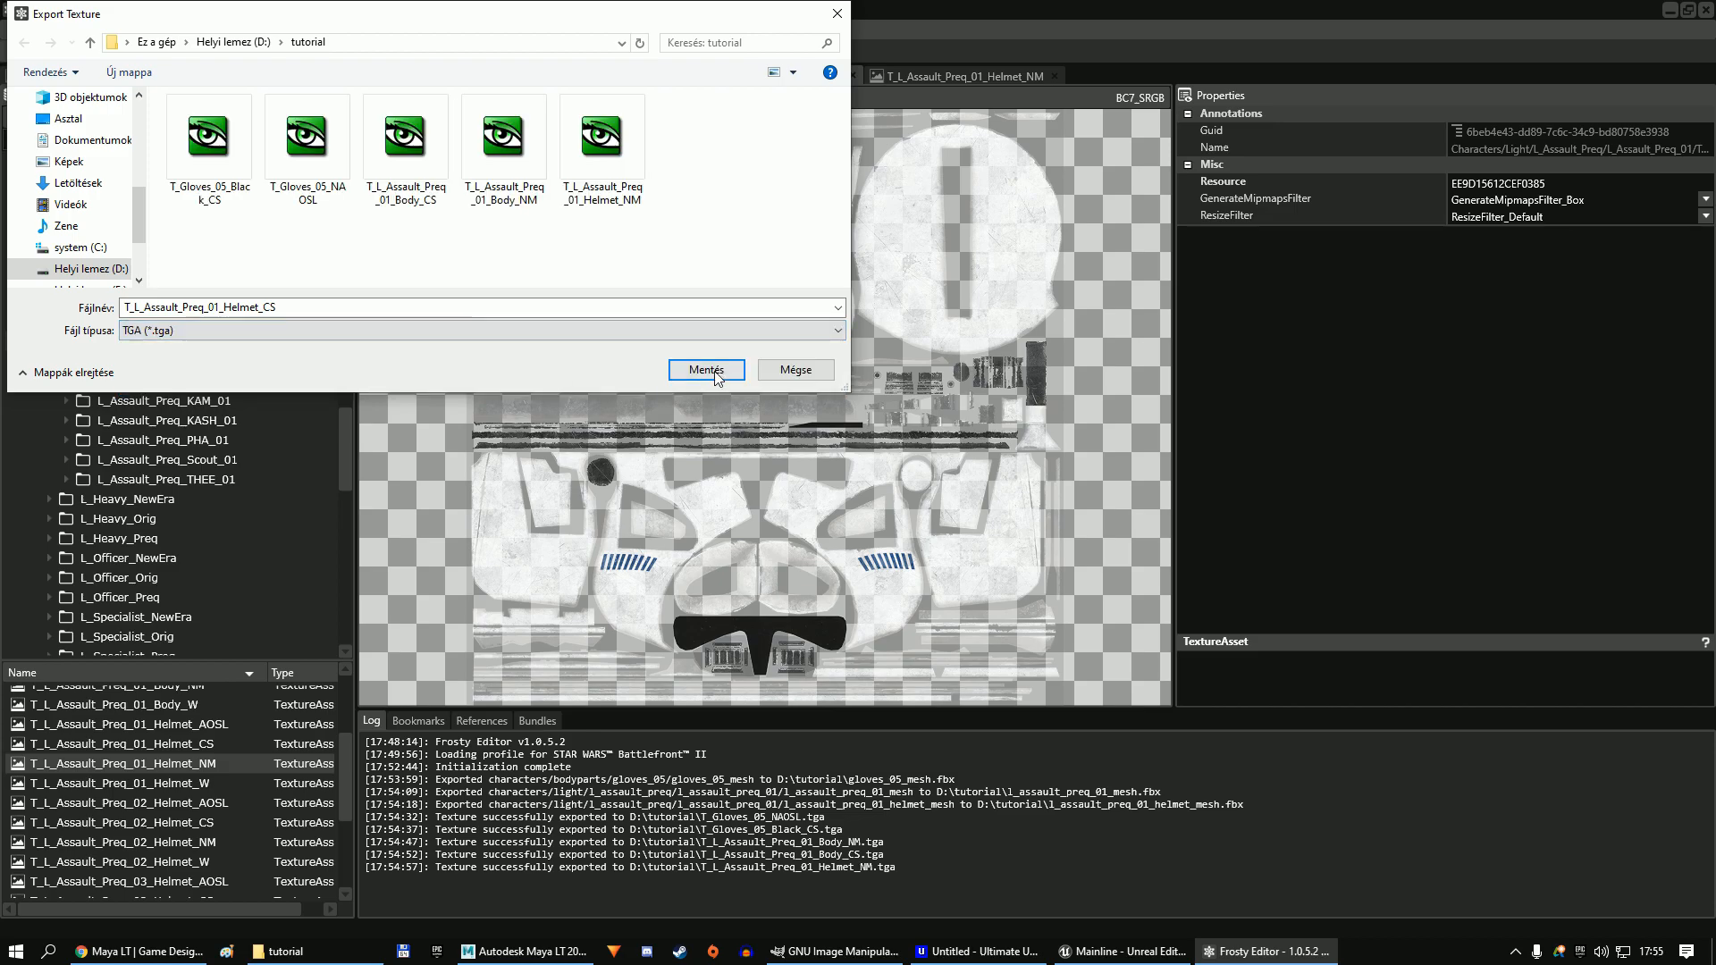
pyautogui.click(702, 366)
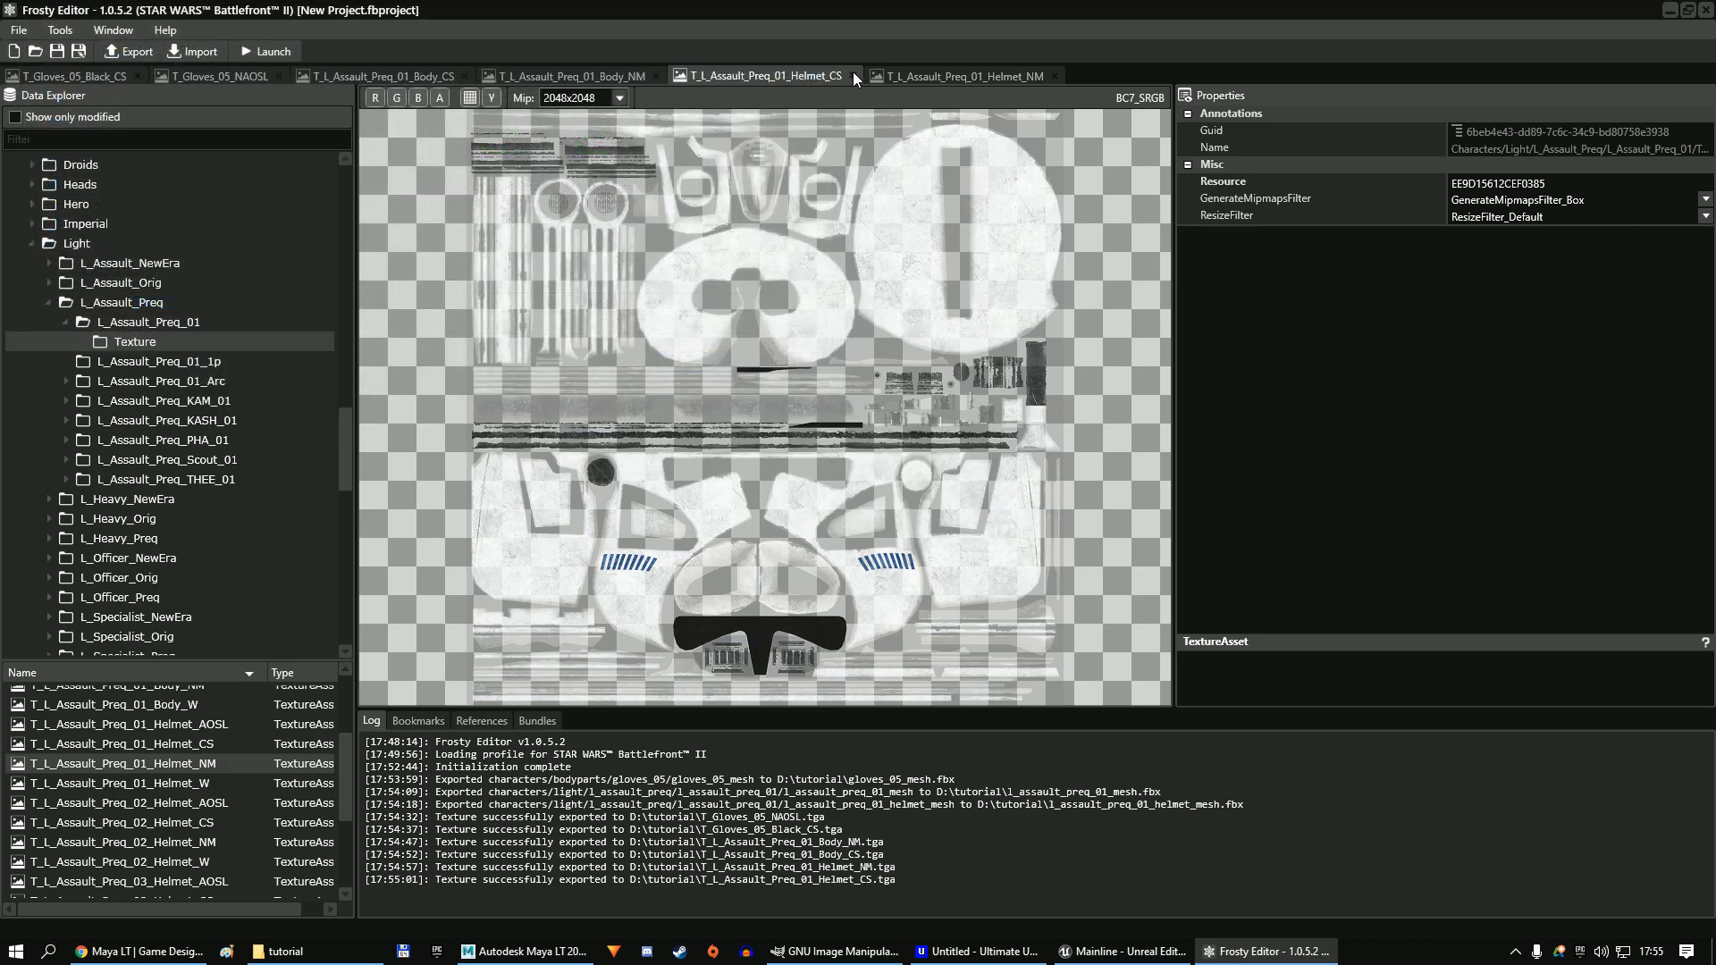
# Close all open glove, body and helmet texture documents.
pyautogui.click(855, 76)
pyautogui.click(136, 76)
pyautogui.click(134, 76)
pyautogui.click(175, 76)
pyautogui.click(179, 76)
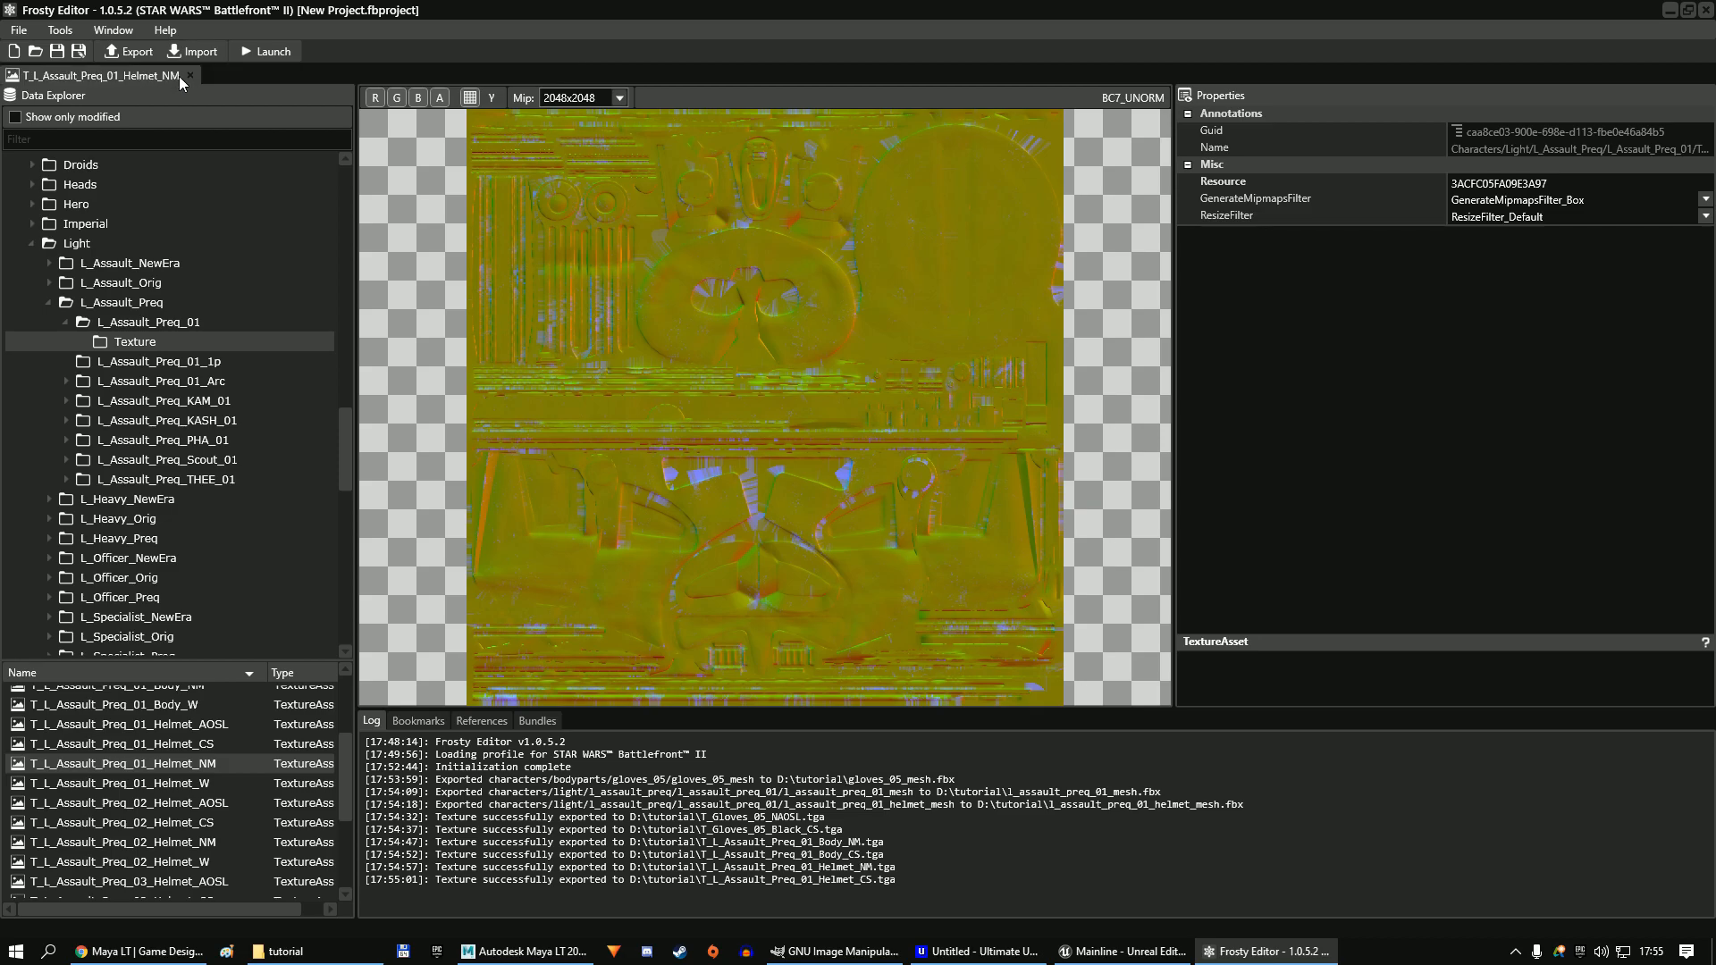
pyautogui.click(189, 75)
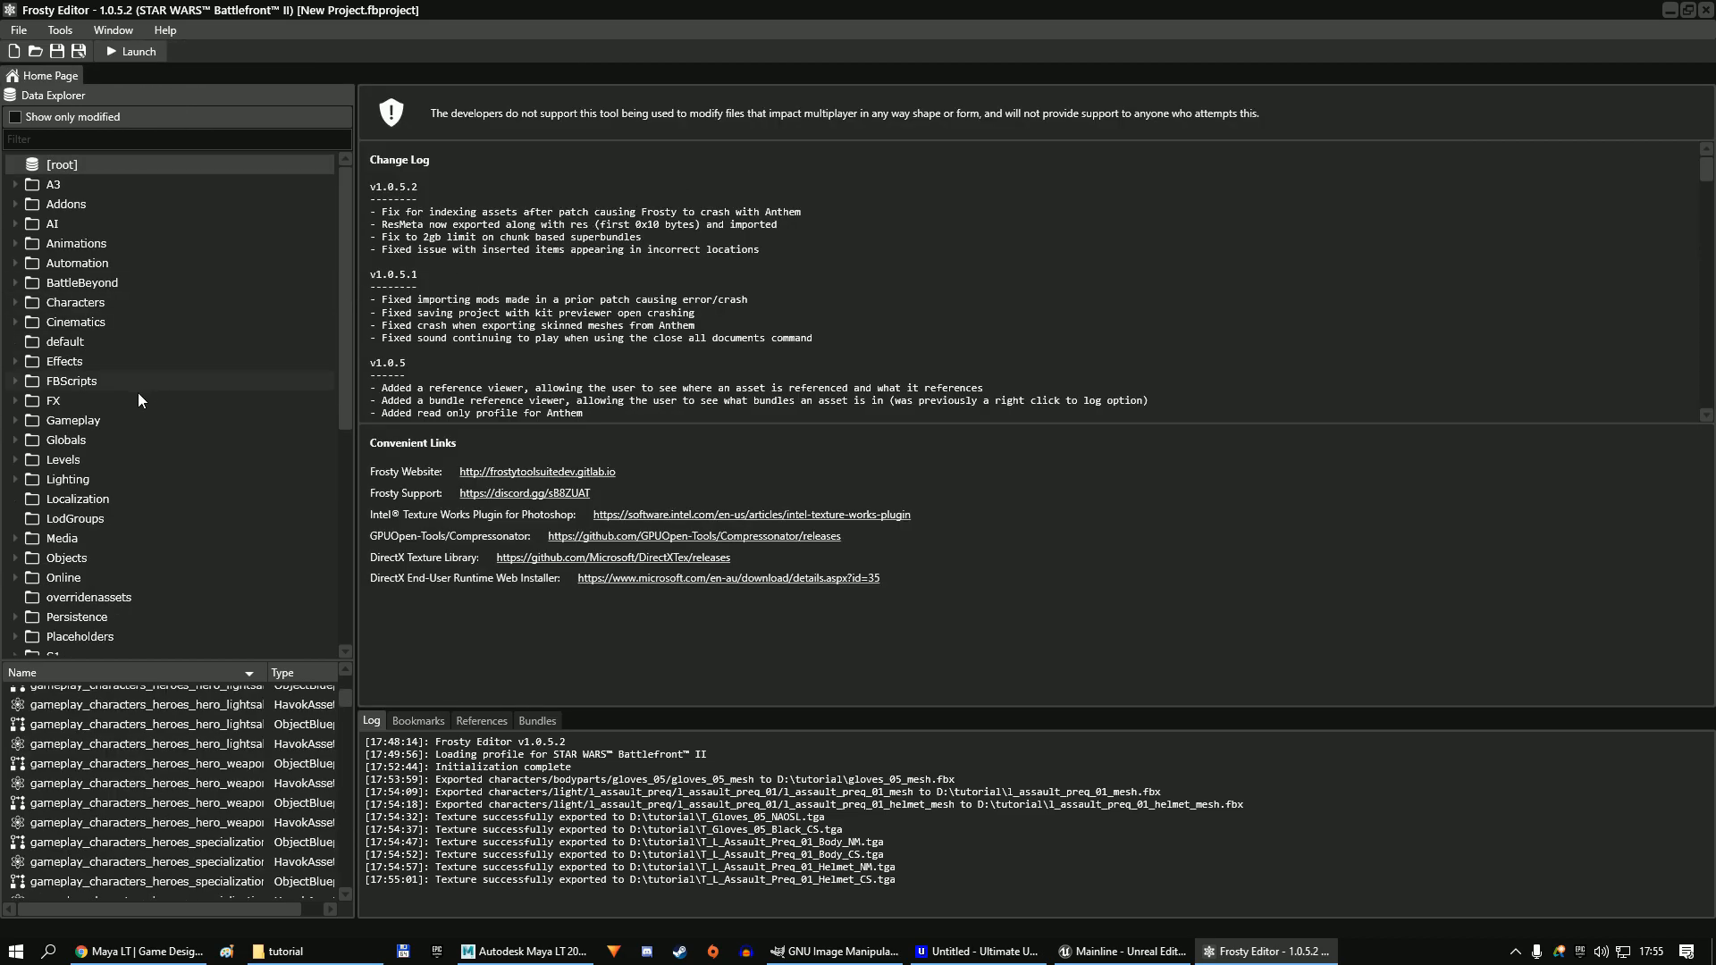
# Look through the Rifles and LongRange weapon folders under Gameplay/Equipment for the clone trooper's blaster.
pyautogui.doubleClick(93, 421)
pyautogui.scroll(-1, 95, 422)
pyautogui.scroll(-2, 97, 426)
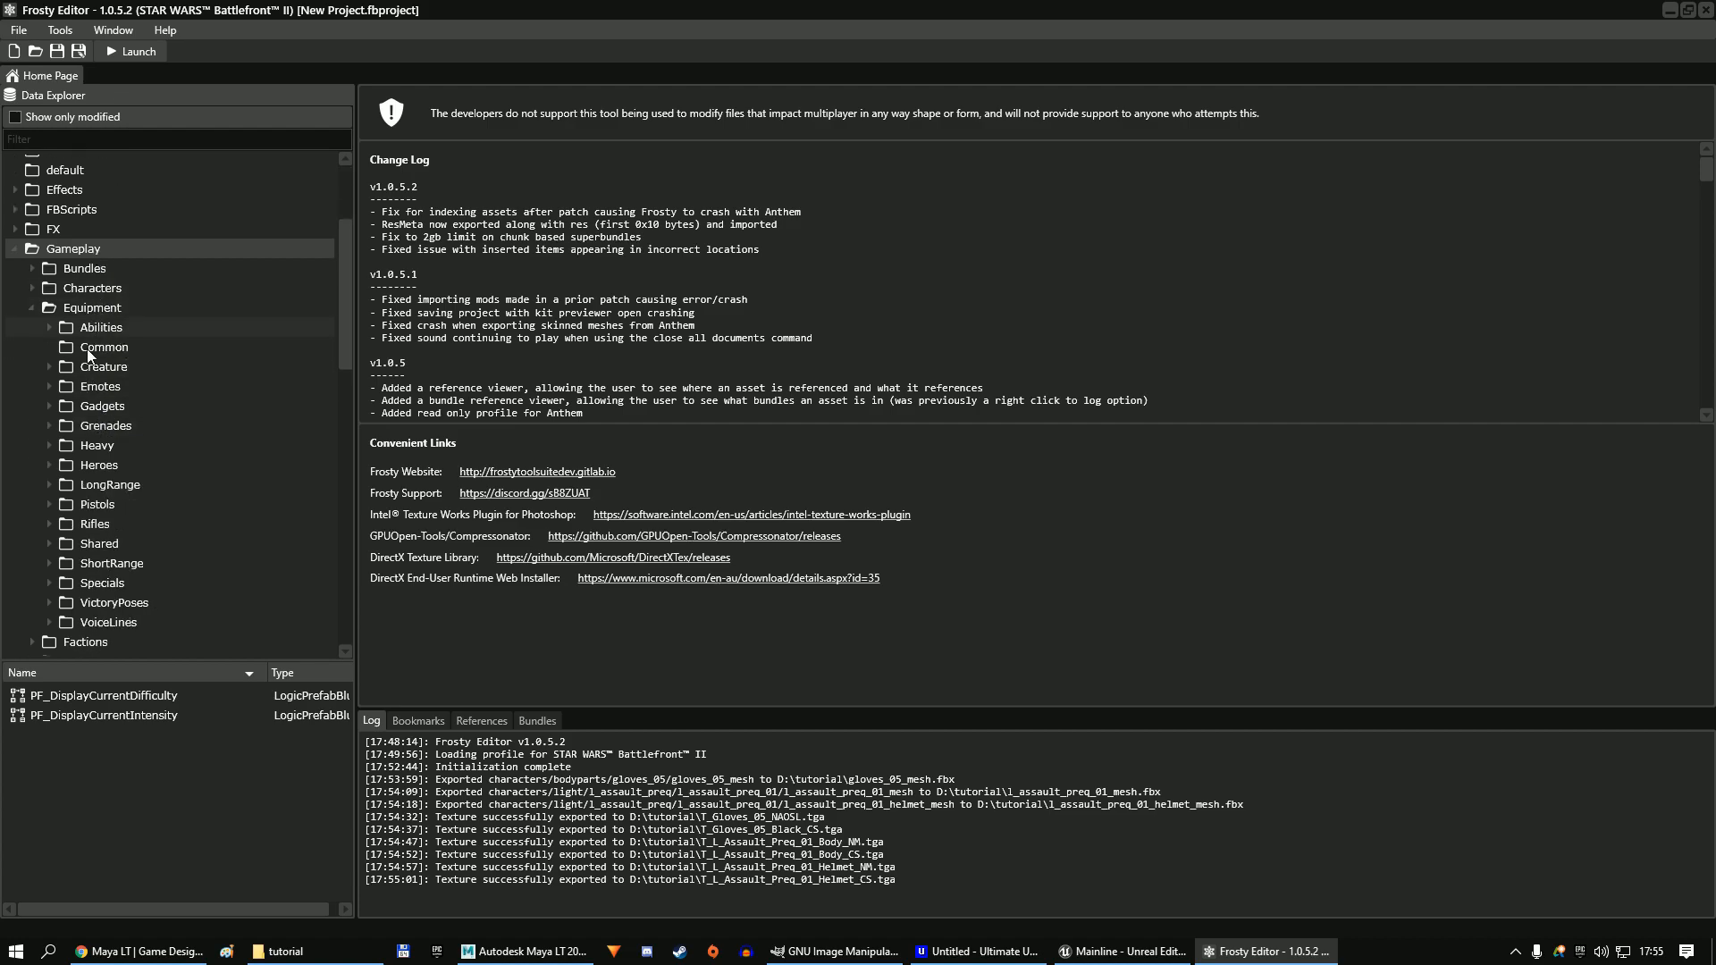
pyautogui.doubleClick(109, 522)
pyautogui.scroll(-2, 143, 517)
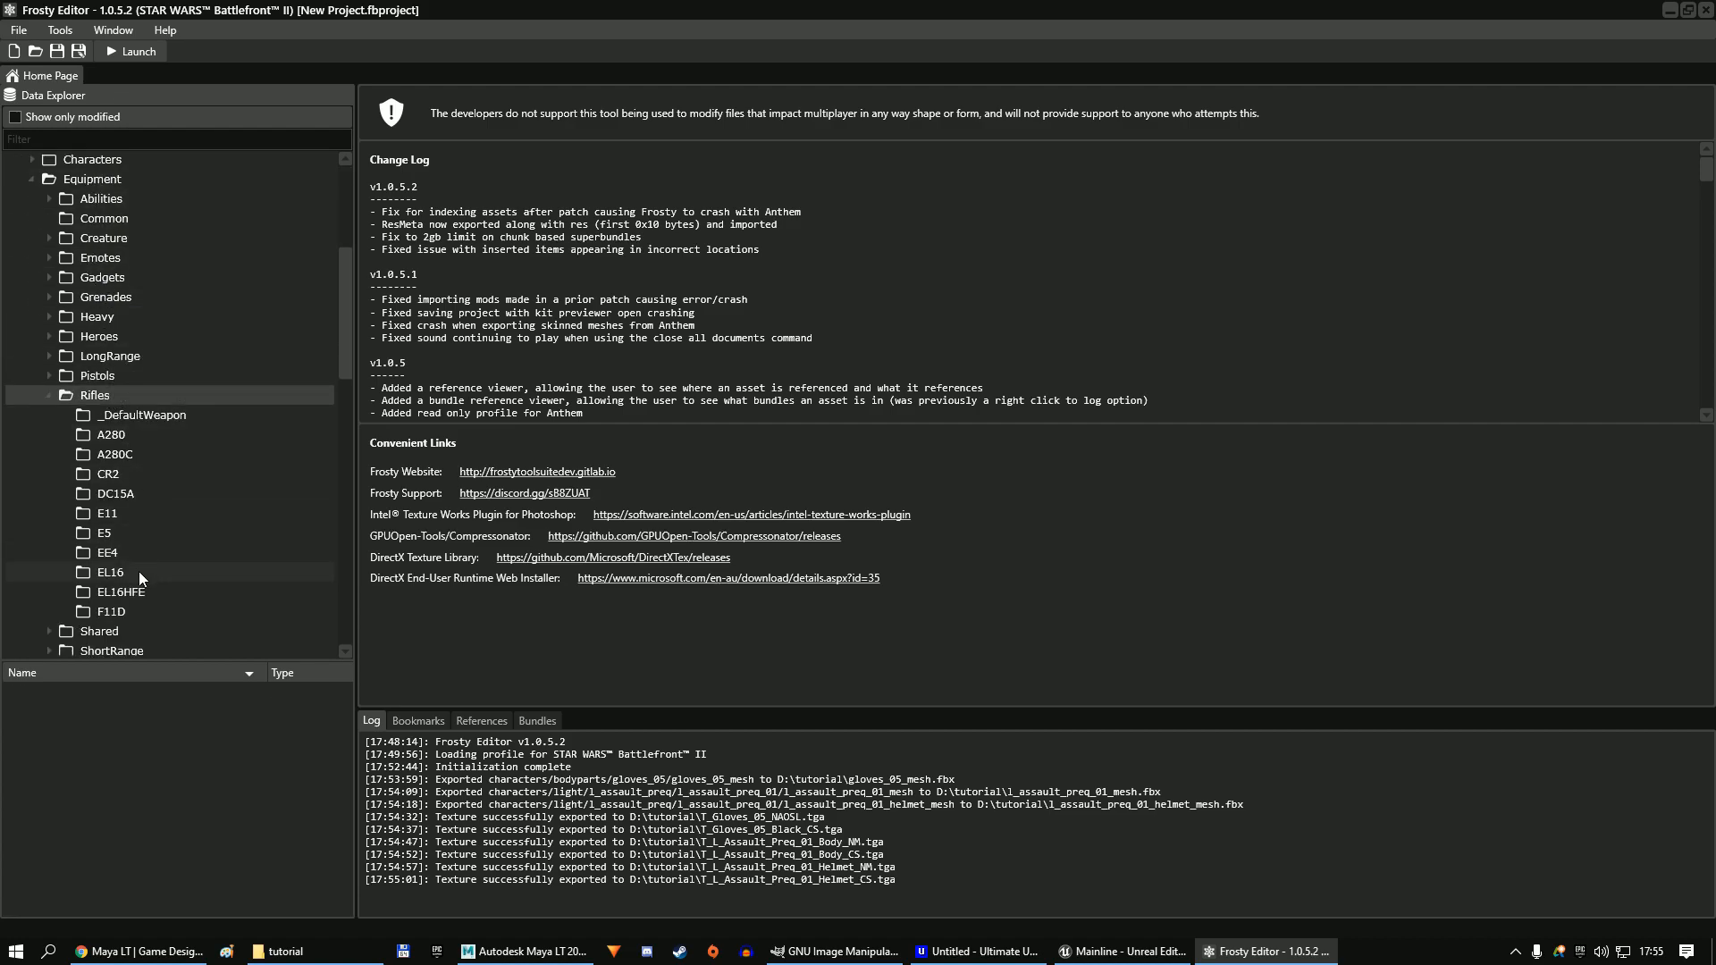
pyautogui.doubleClick(111, 396)
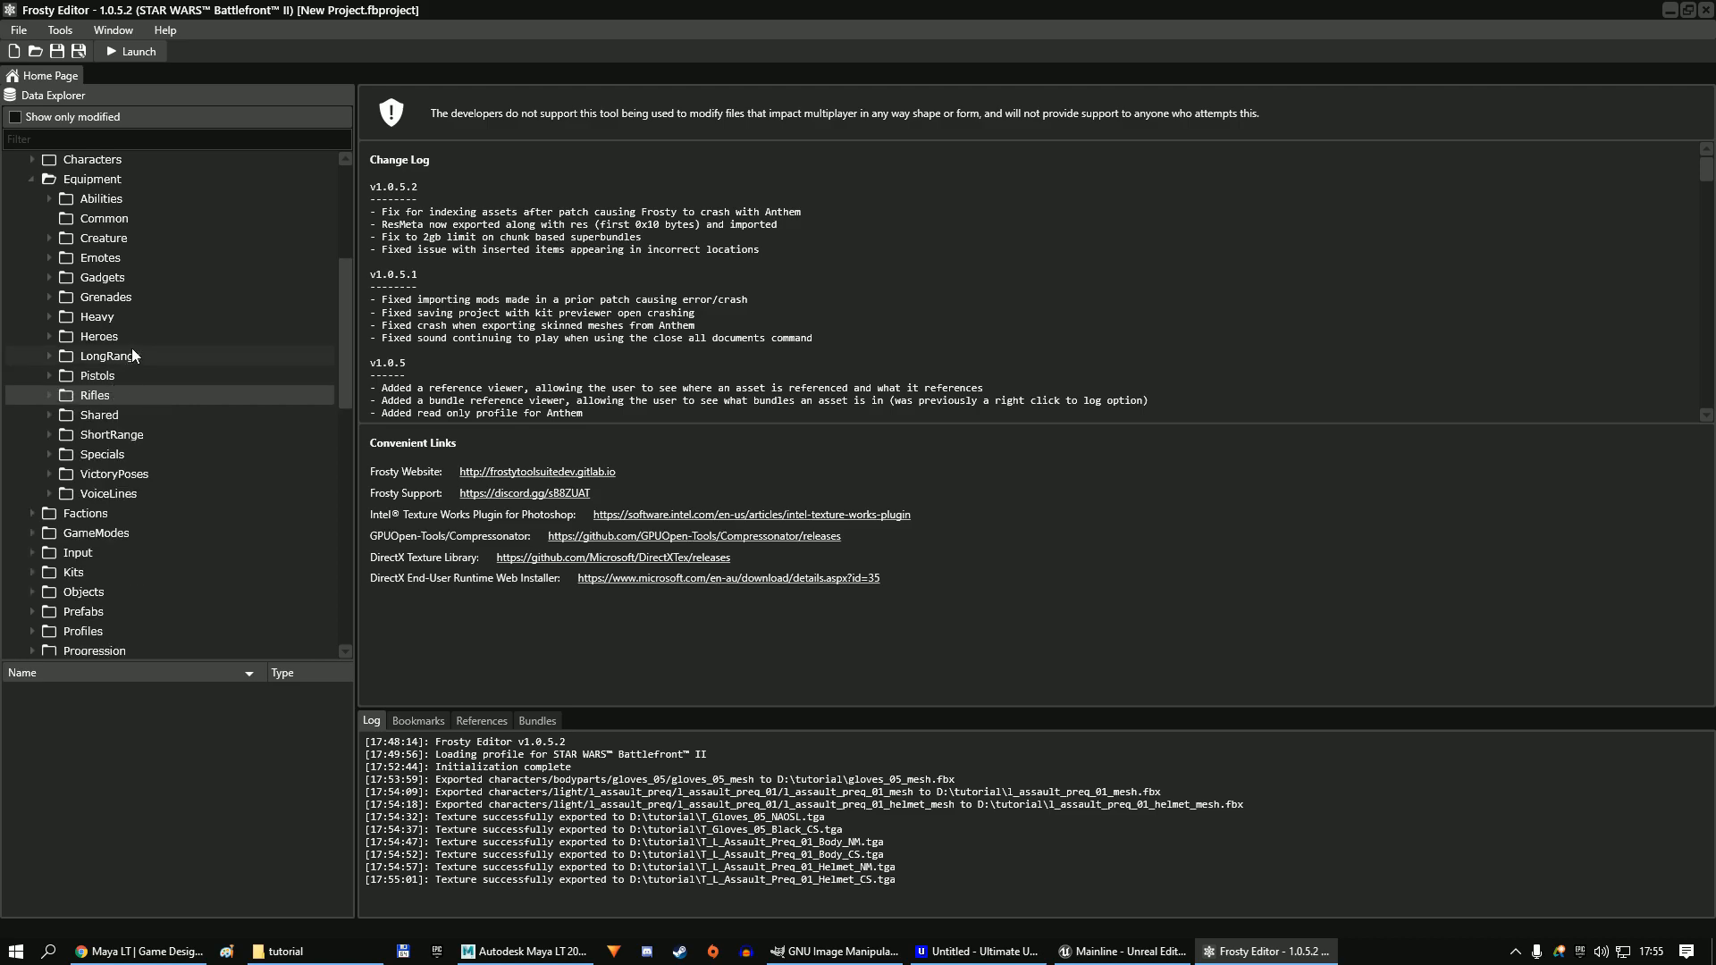
pyautogui.doubleClick(132, 356)
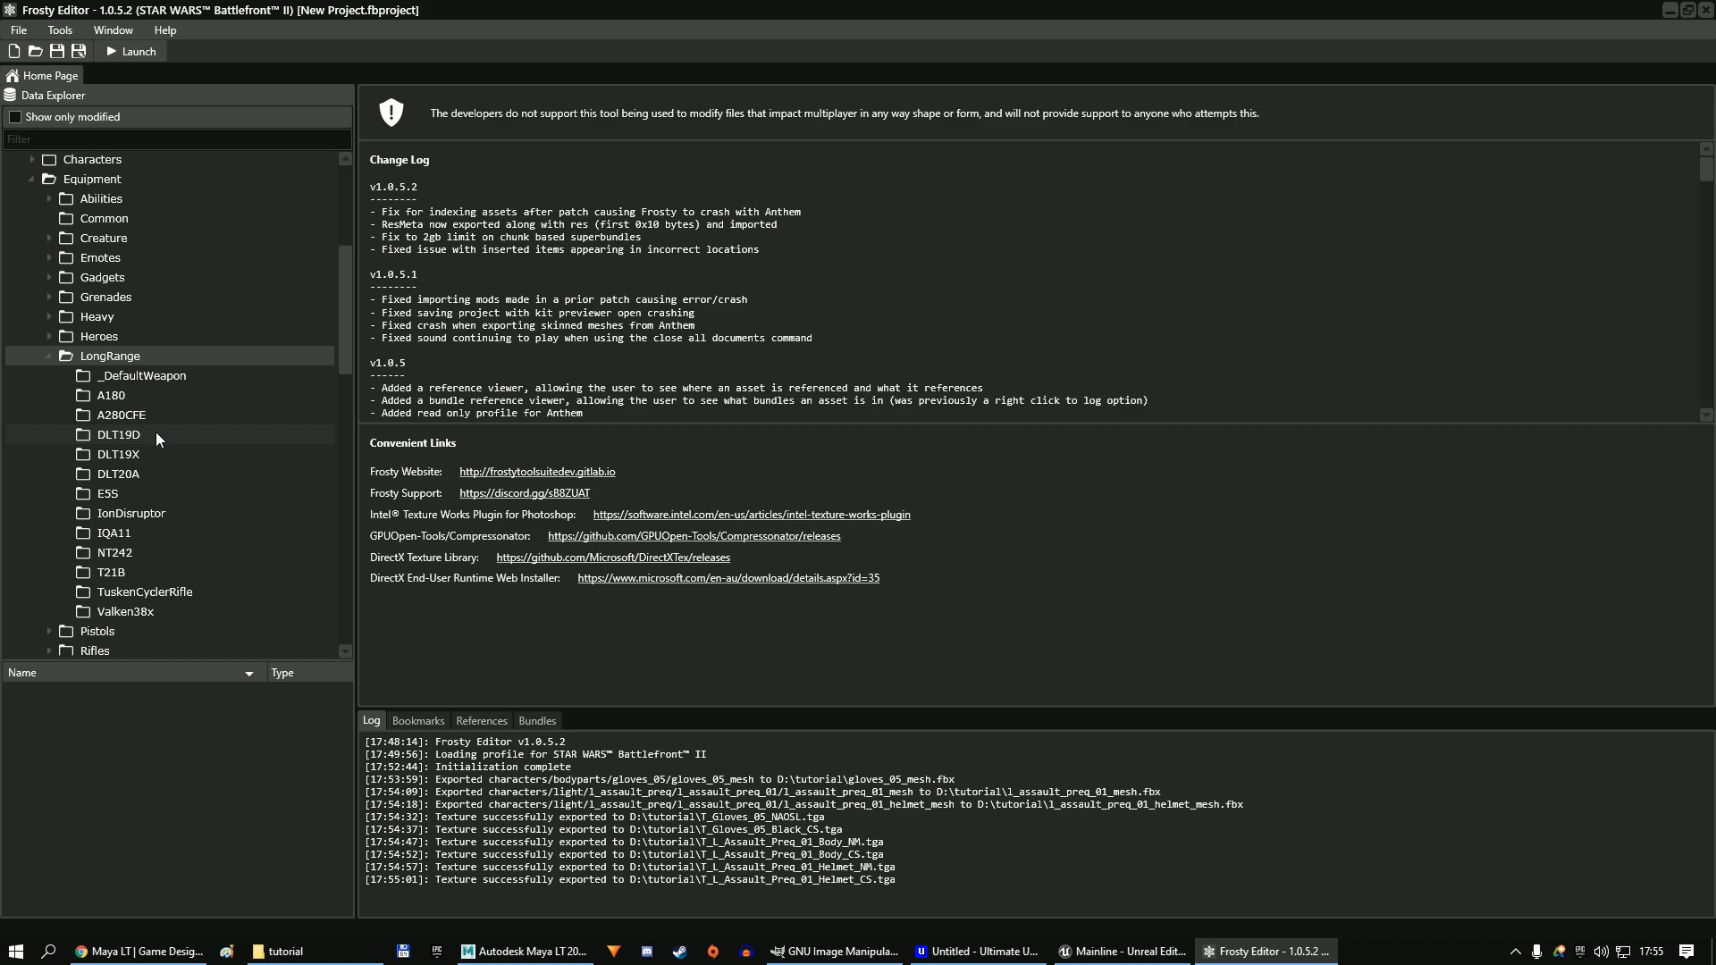
pyautogui.doubleClick(120, 353)
# Open the weapon mesh dc15_mesh1p_mesh from the Gameplay/Equipment/Heavy/DC15 folder.
pyautogui.doubleClick(115, 315)
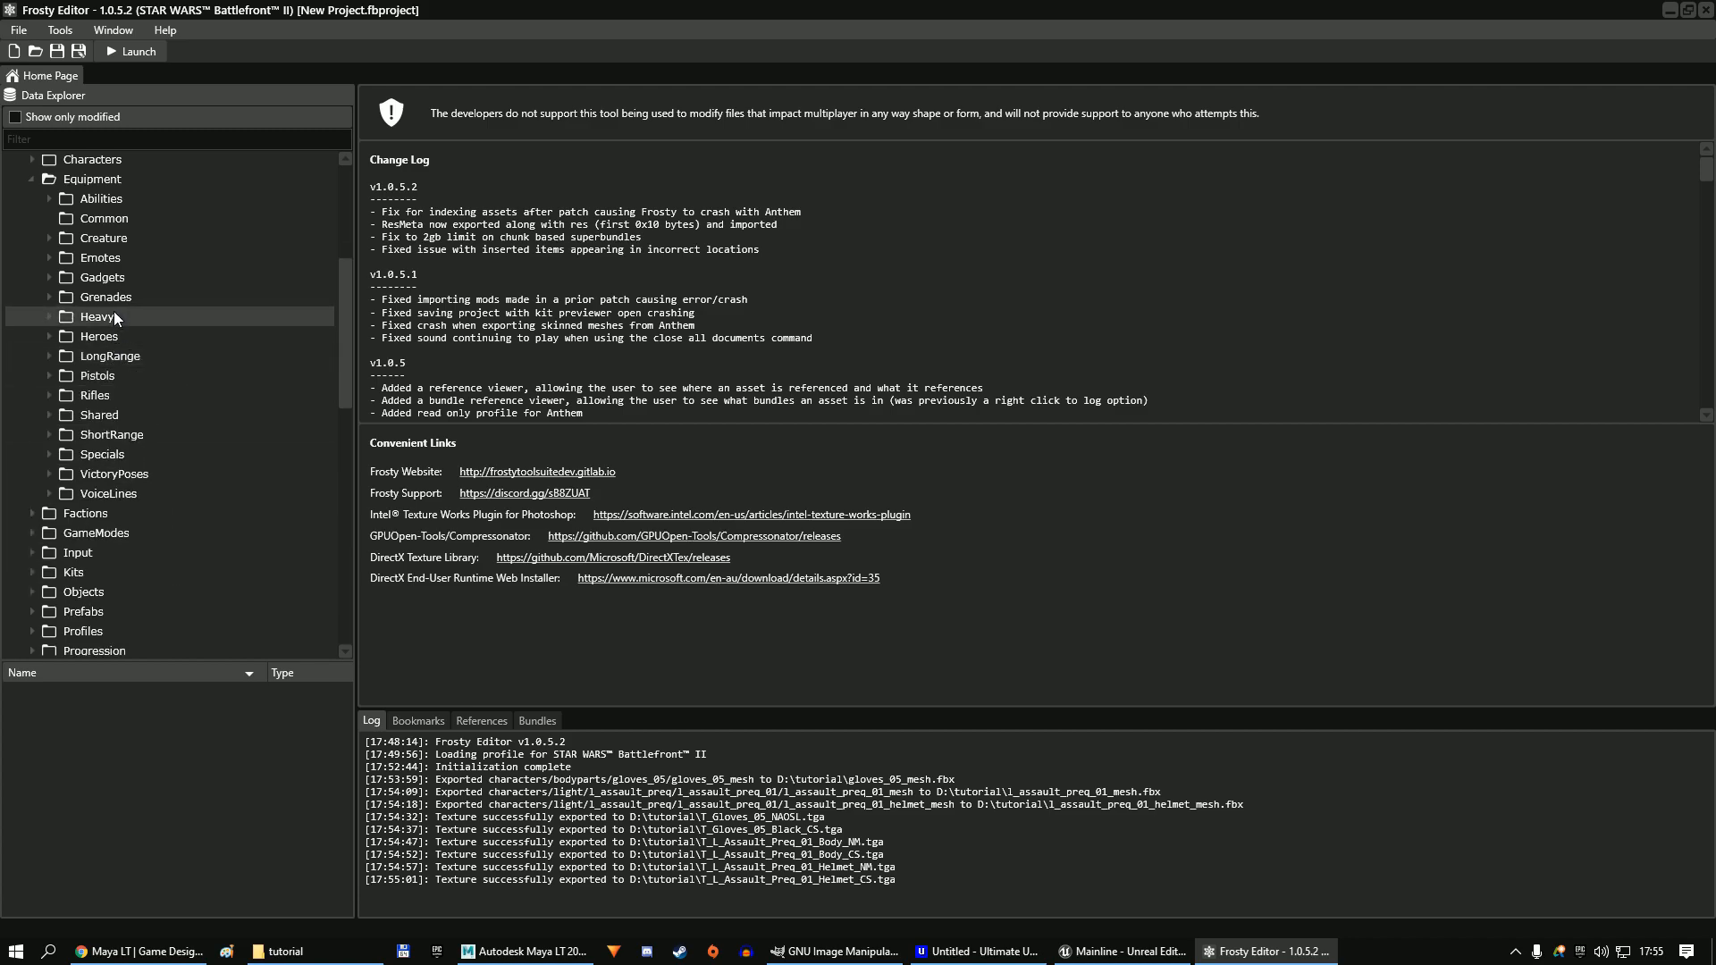
pyautogui.click(136, 374)
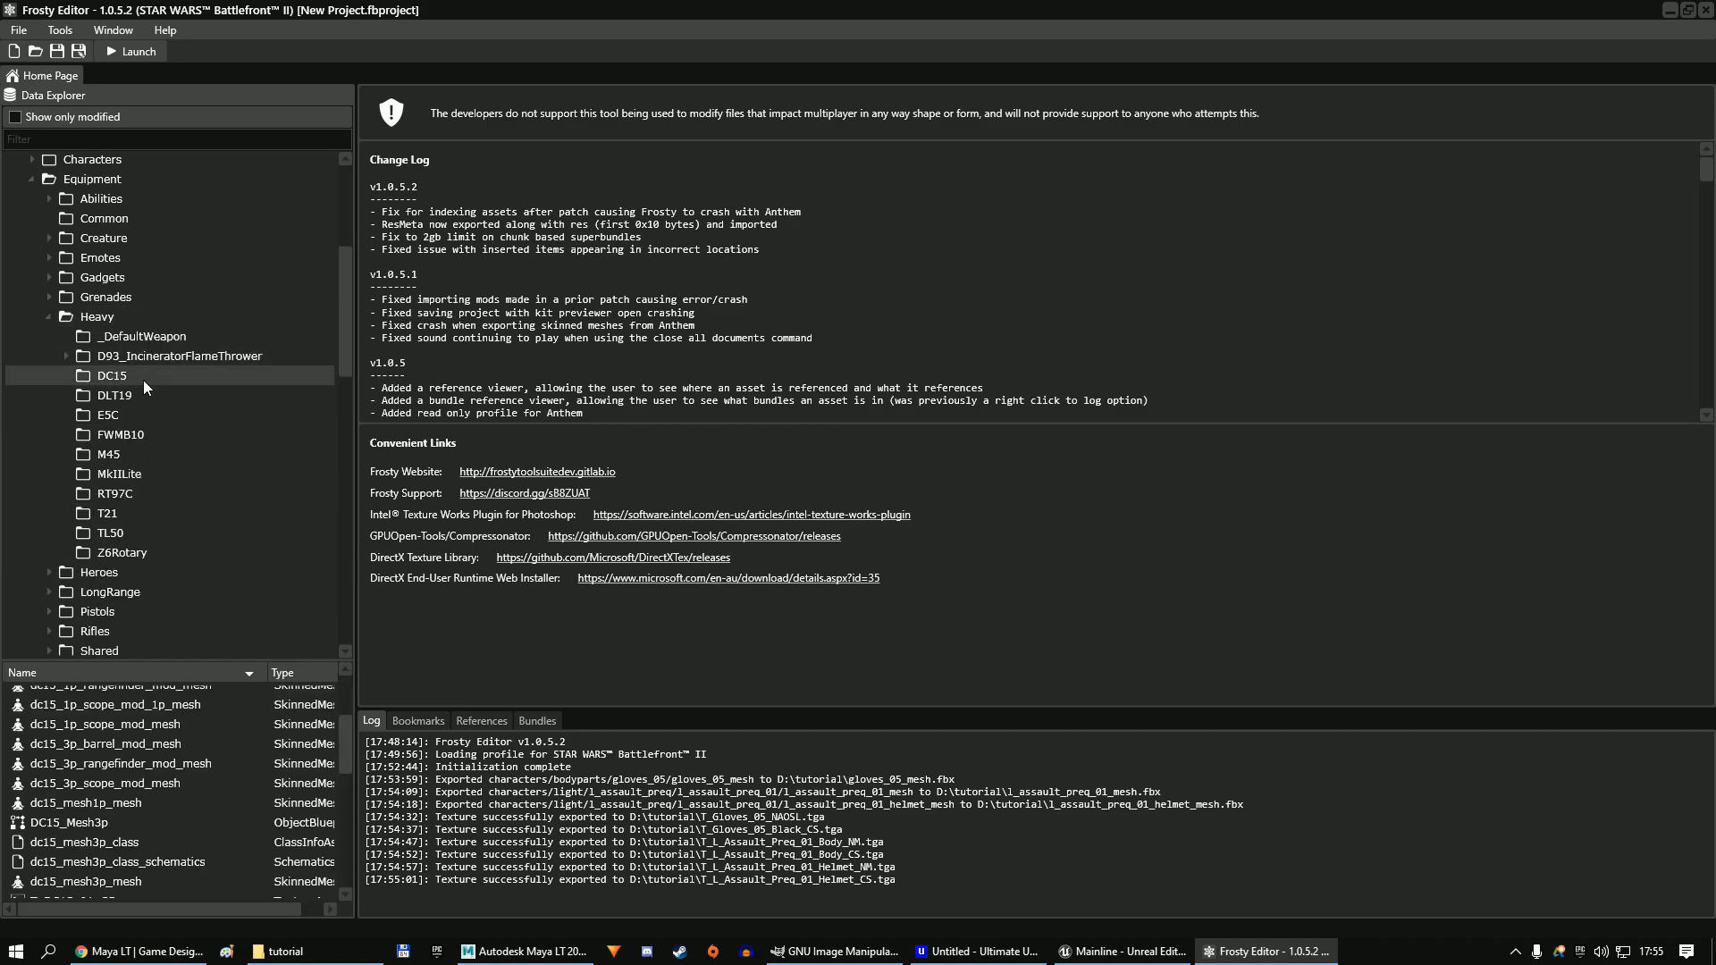
pyautogui.scroll(-2, 178, 790)
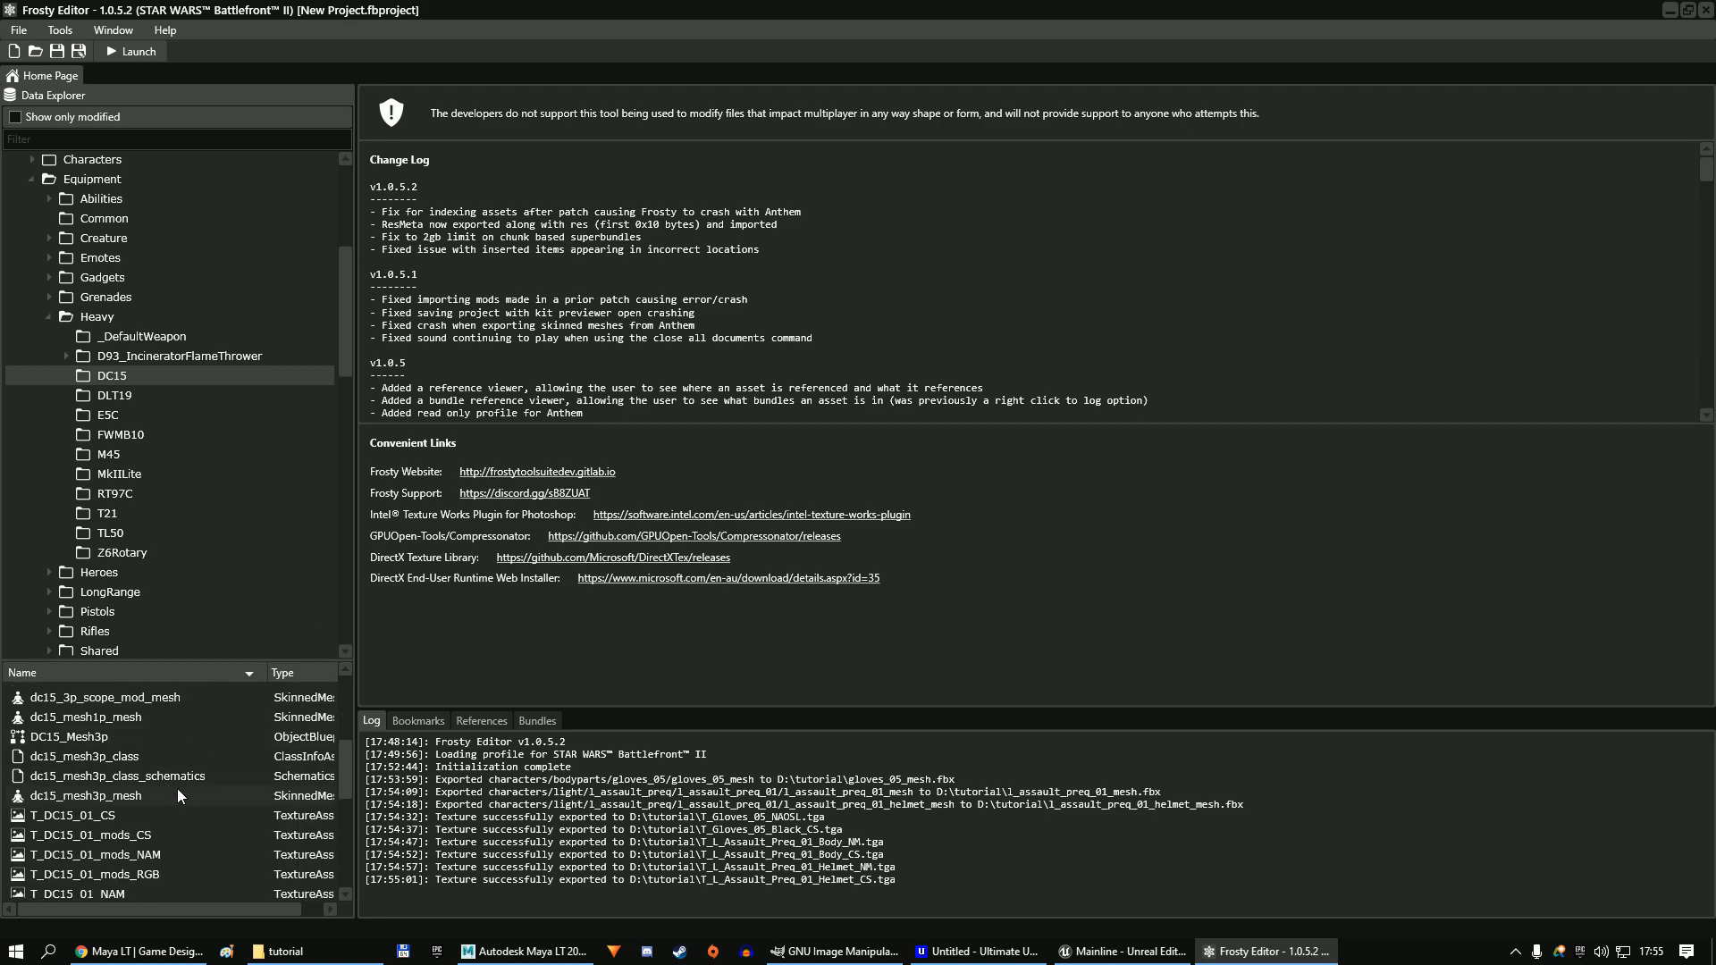
pyautogui.doubleClick(132, 718)
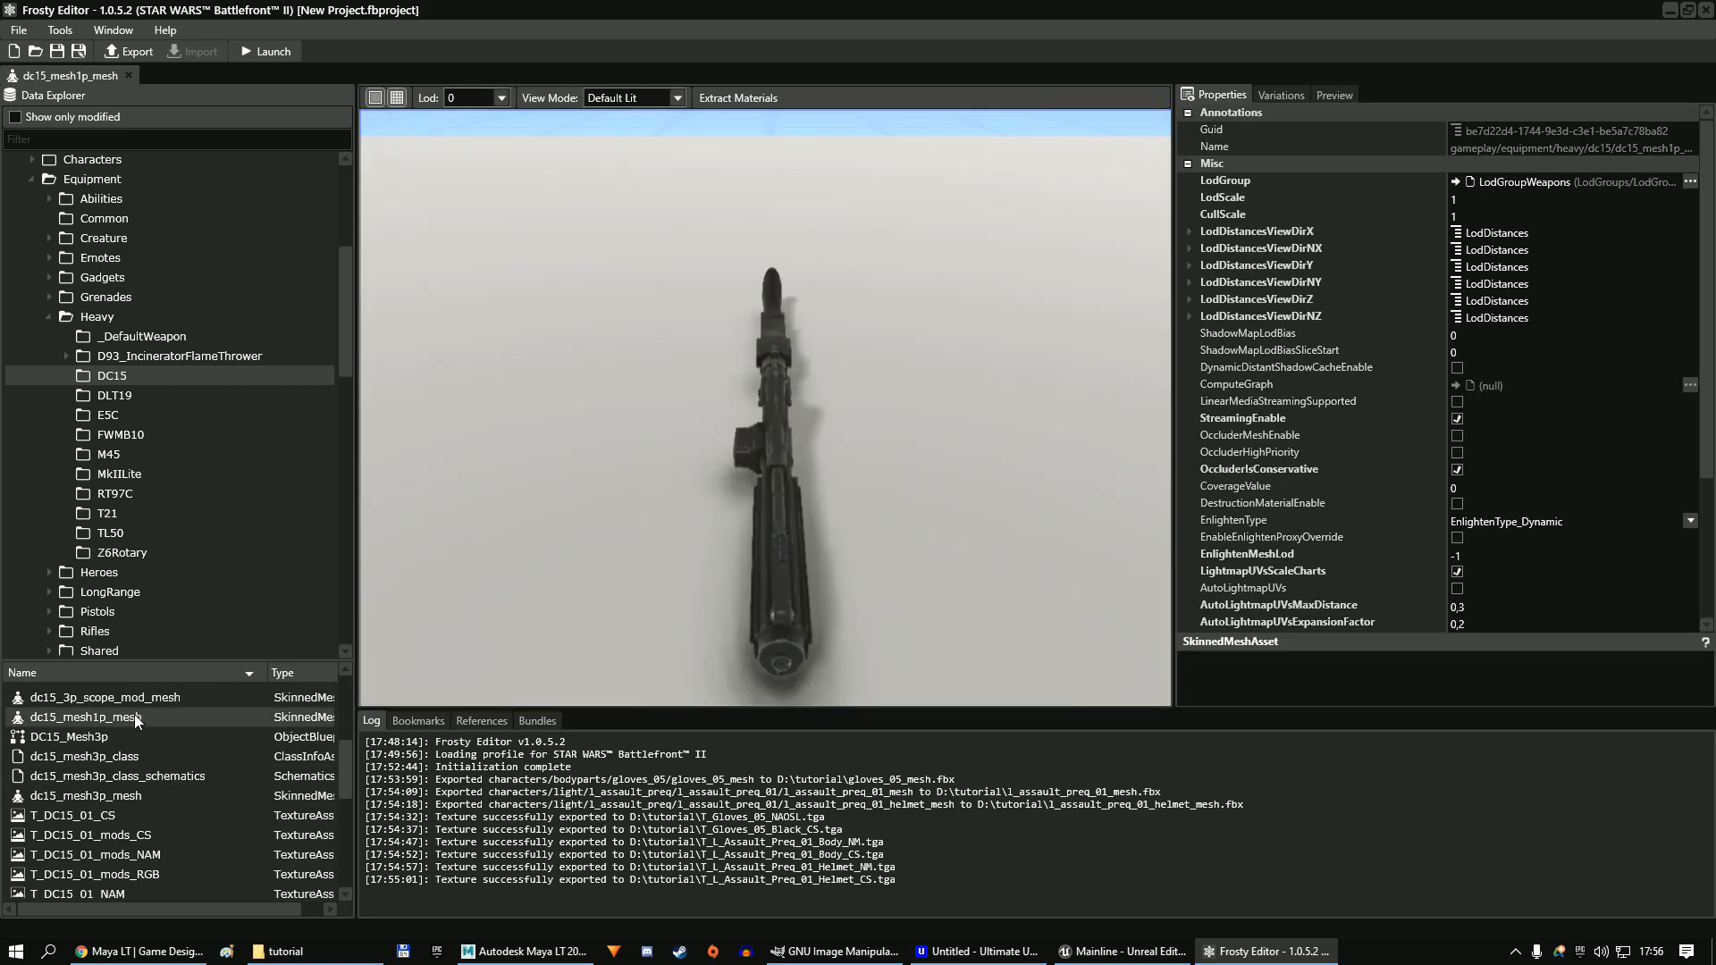
# Export dc15_mesh1p_mesh as FBX to D:\tutorial without a skeleton, using version FBX_2012 and centimeter scale.
pyautogui.click(142, 51)
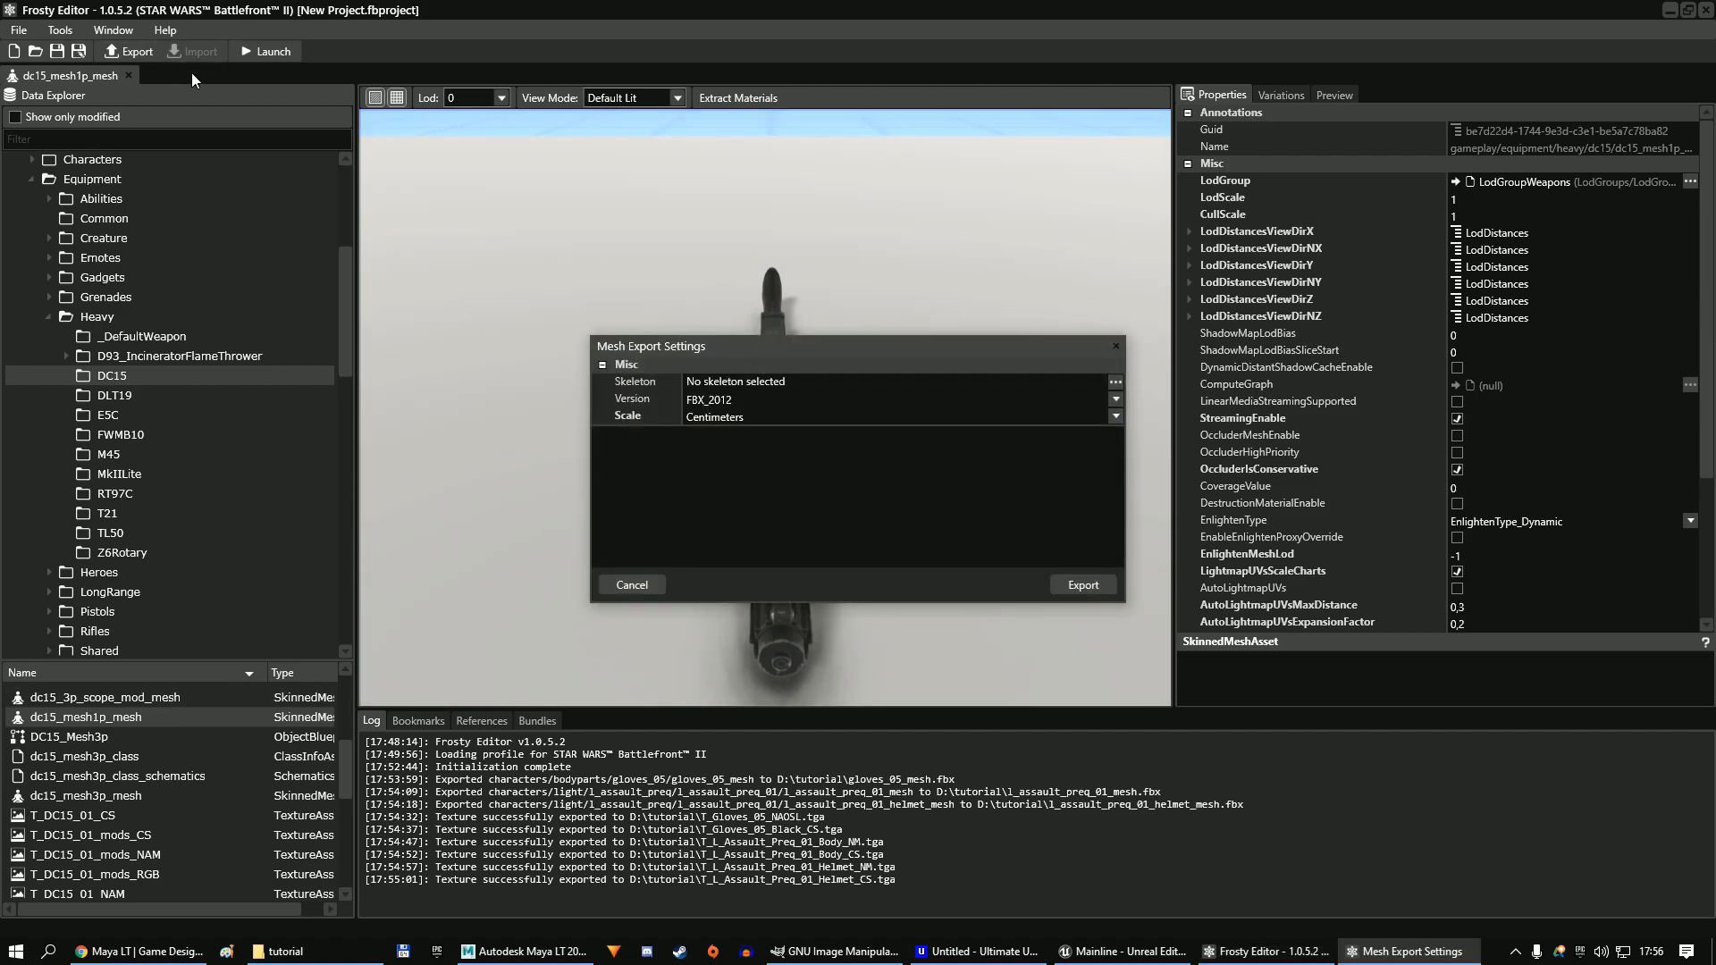
pyautogui.click(1080, 586)
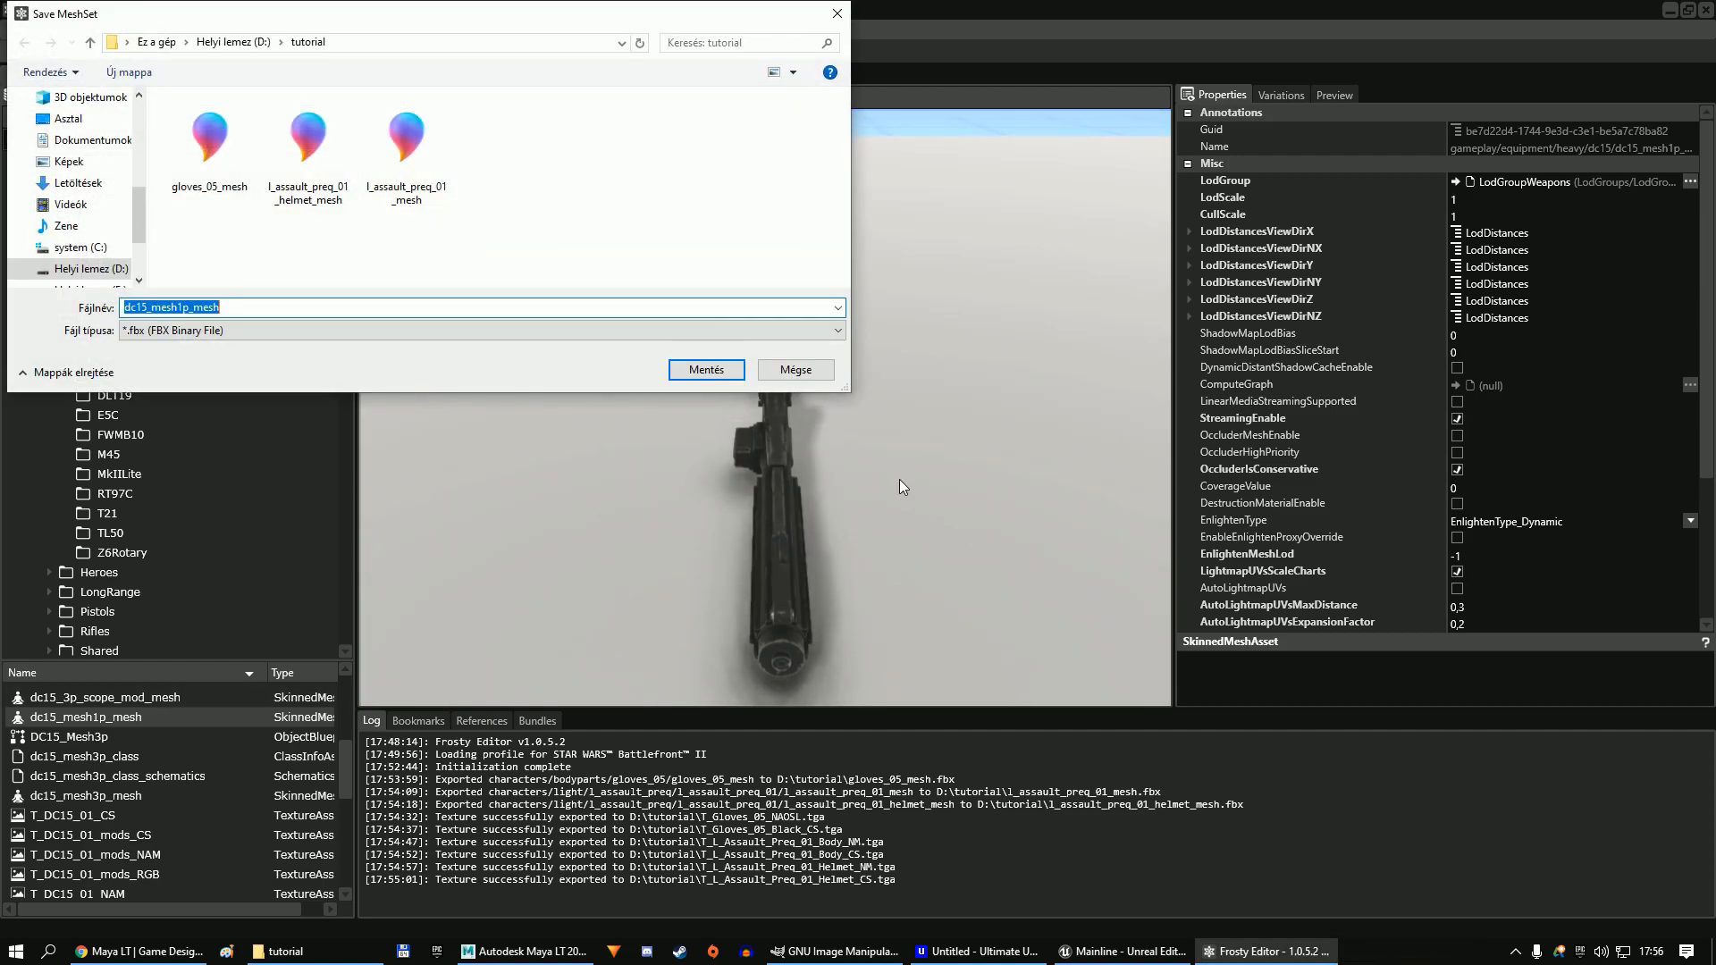
pyautogui.click(698, 369)
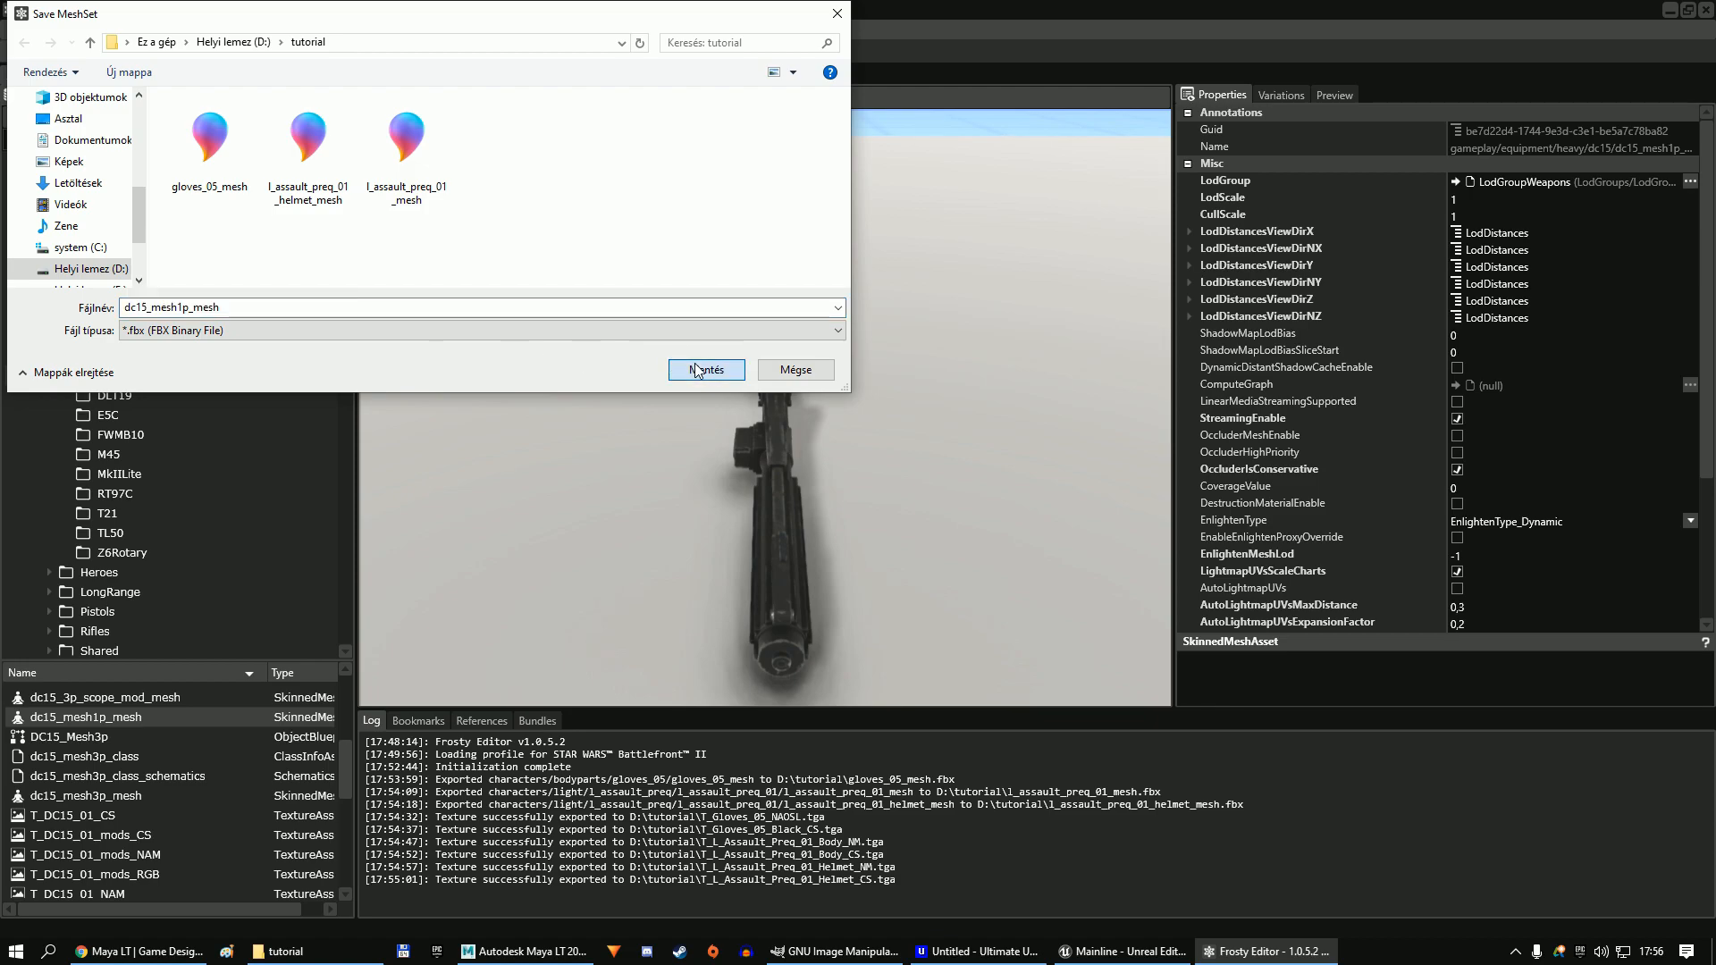
pyautogui.click(697, 370)
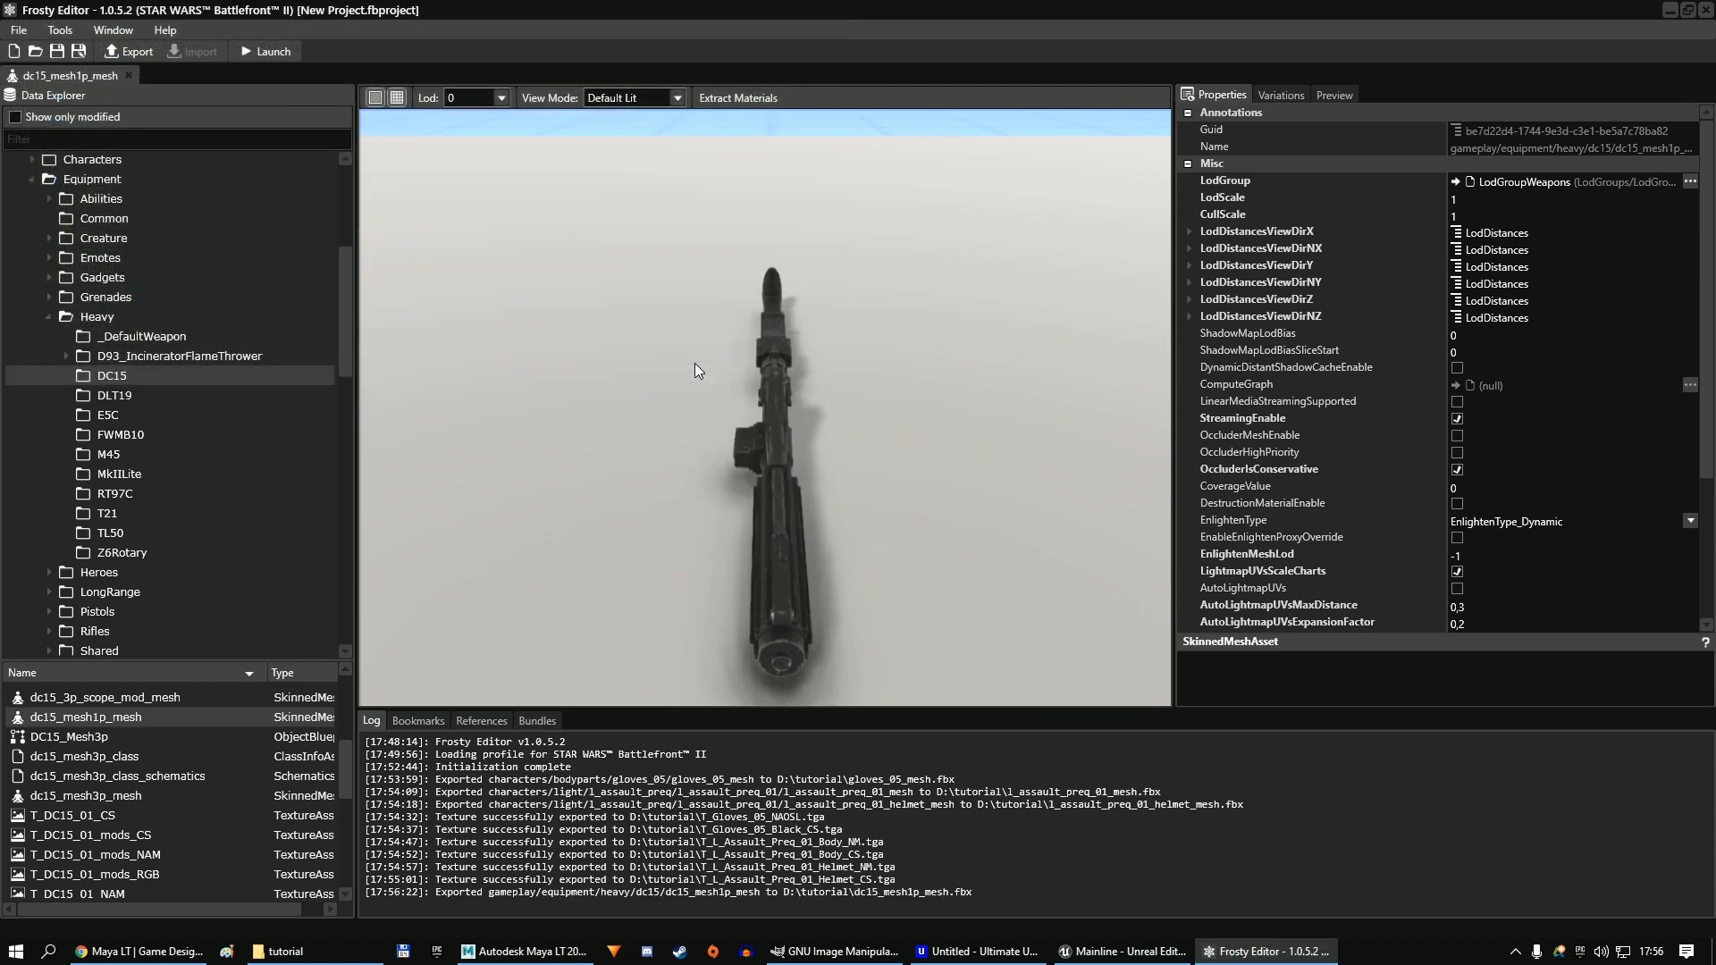
# Open the T_DC15_01_CS and T_DC15_01_NAM textures and export T_DC15_01_NAM as TGA to D:\tutorial.
pyautogui.doubleClick(160, 815)
pyautogui.scroll(-1, 163, 807)
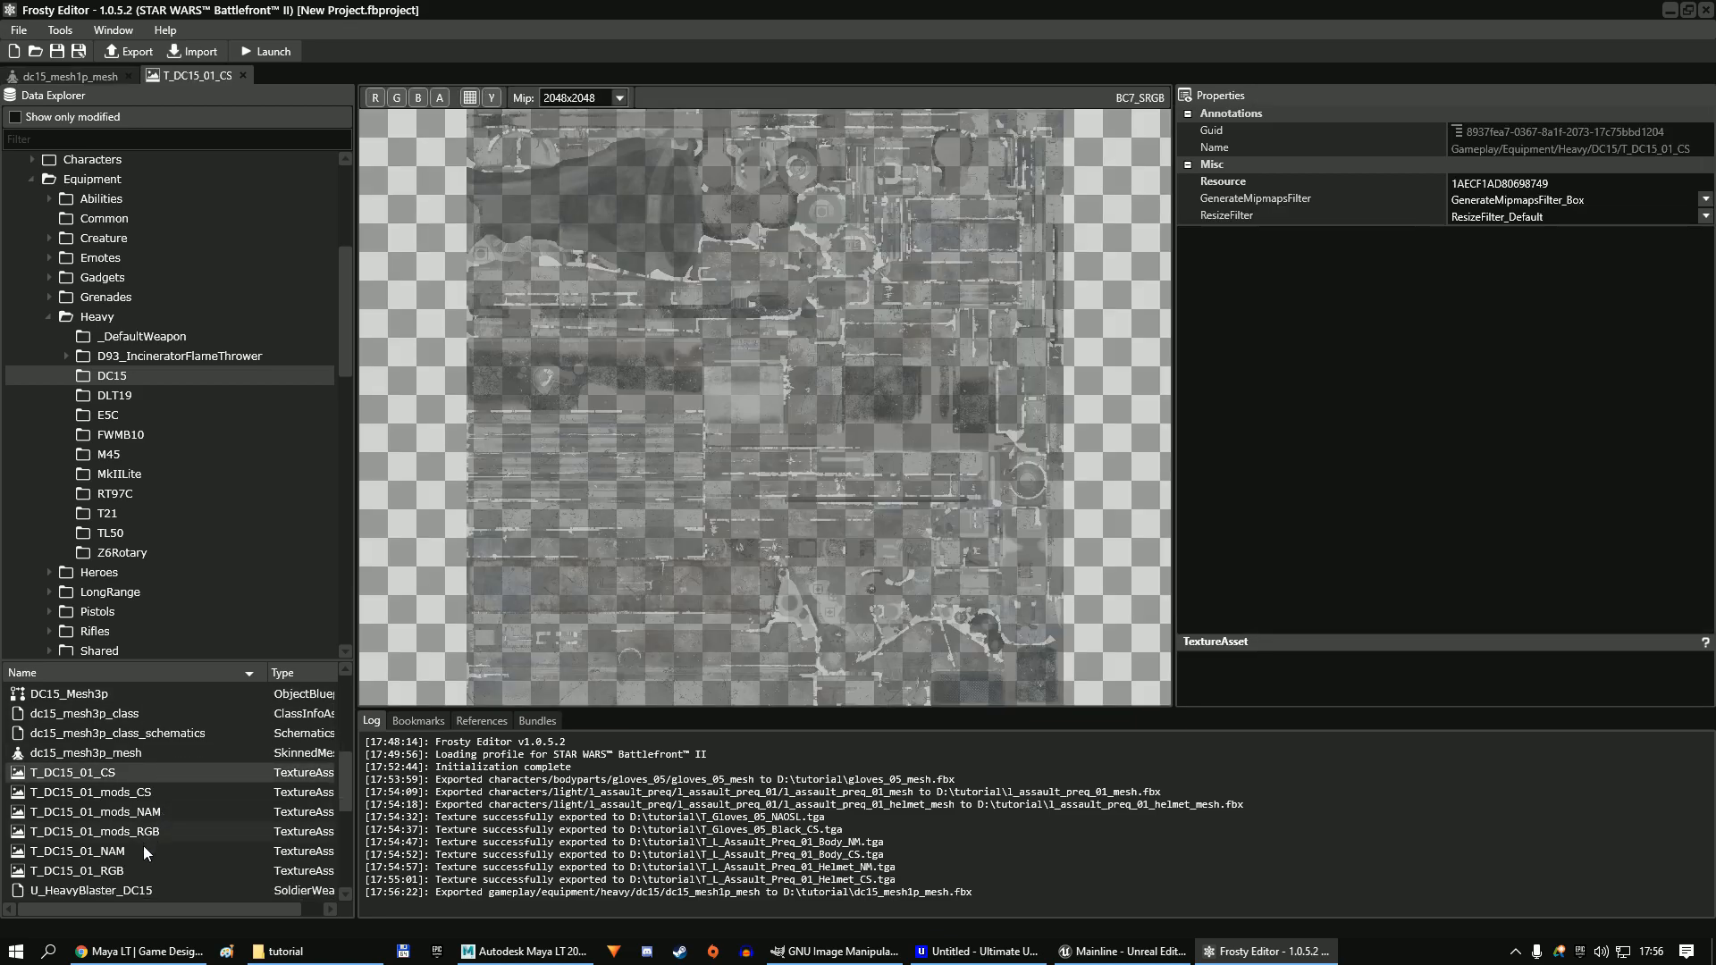
pyautogui.doubleClick(143, 849)
pyautogui.click(130, 51)
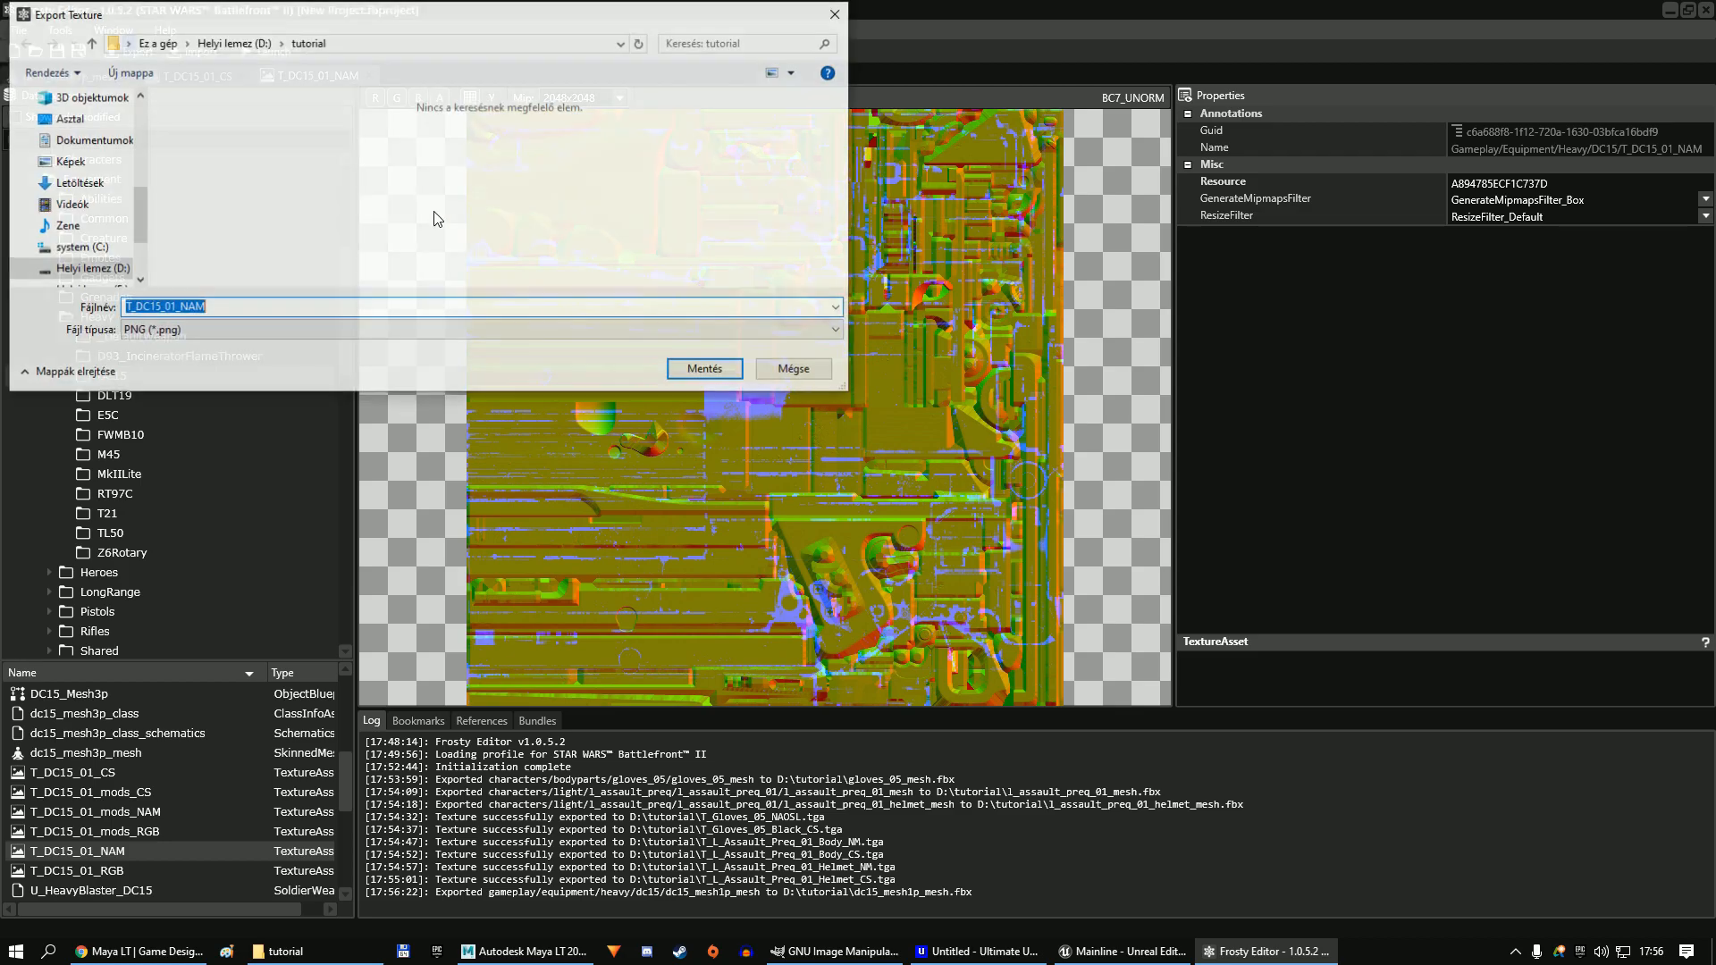
pyautogui.click(386, 332)
pyautogui.click(221, 362)
pyautogui.click(608, 372)
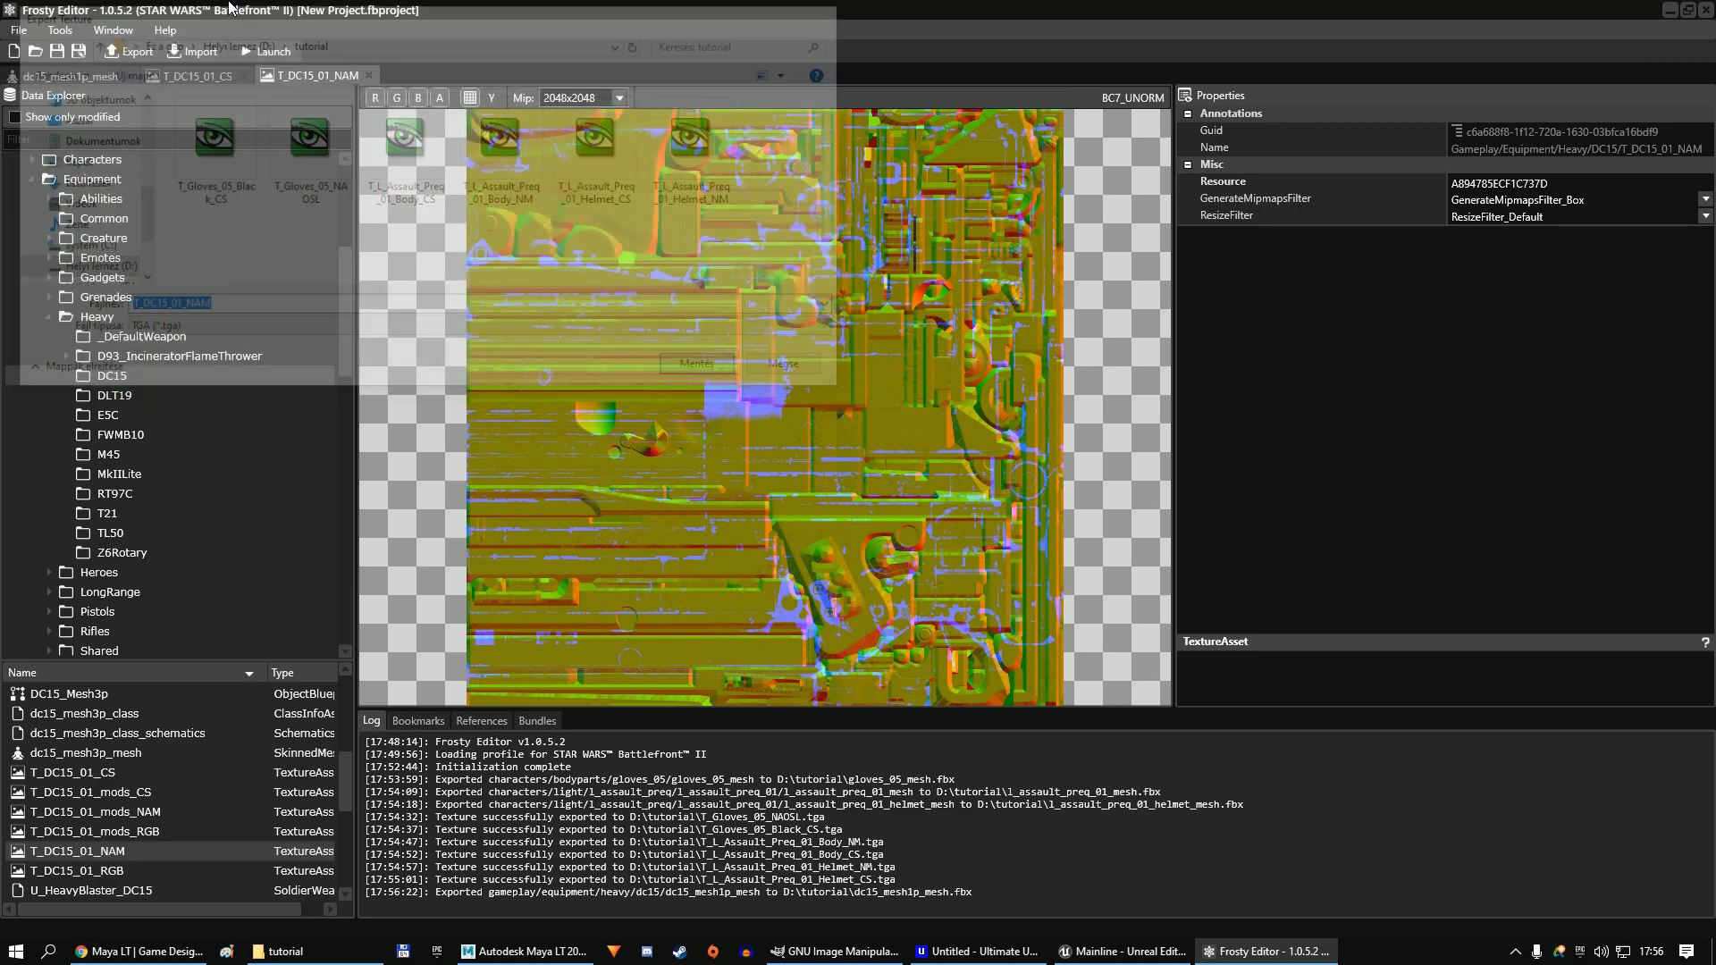
# Export the T_DC15_01_CS texture as TGA to D:\tutorial.
pyautogui.click(217, 77)
pyautogui.click(130, 51)
pyautogui.click(204, 331)
pyautogui.click(221, 362)
pyautogui.click(681, 371)
# Close the two DC15 texture documents and the DC15 mesh document.
pyautogui.click(240, 76)
pyautogui.click(240, 76)
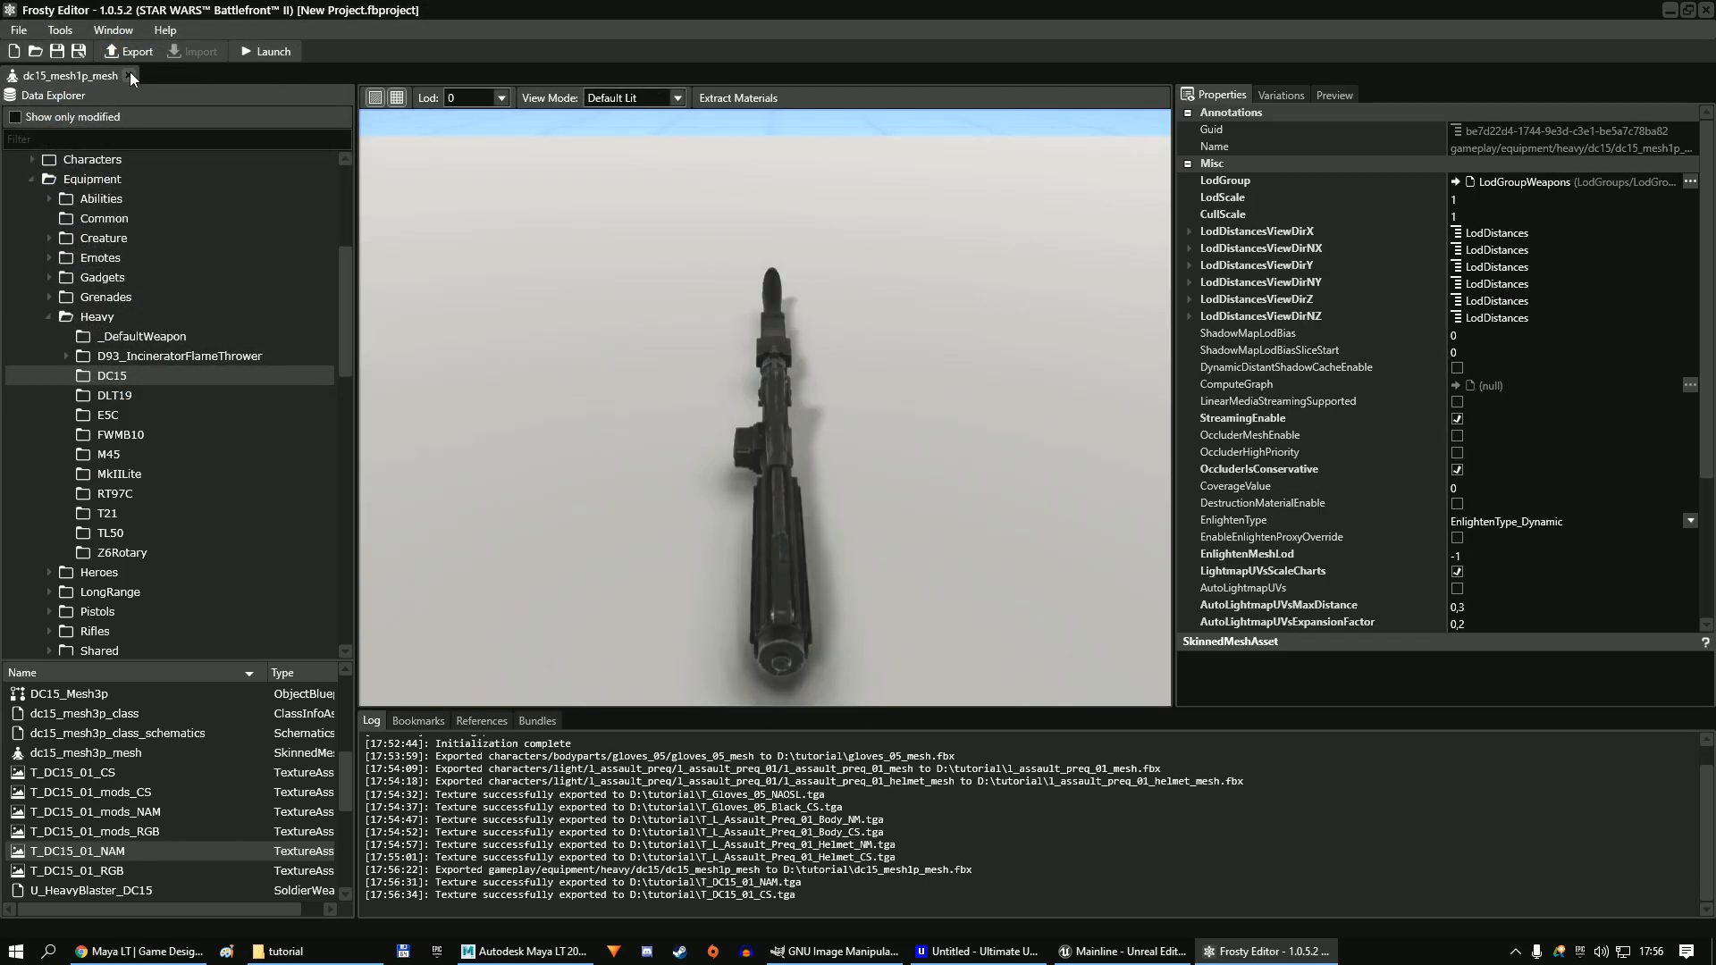
pyautogui.click(130, 74)
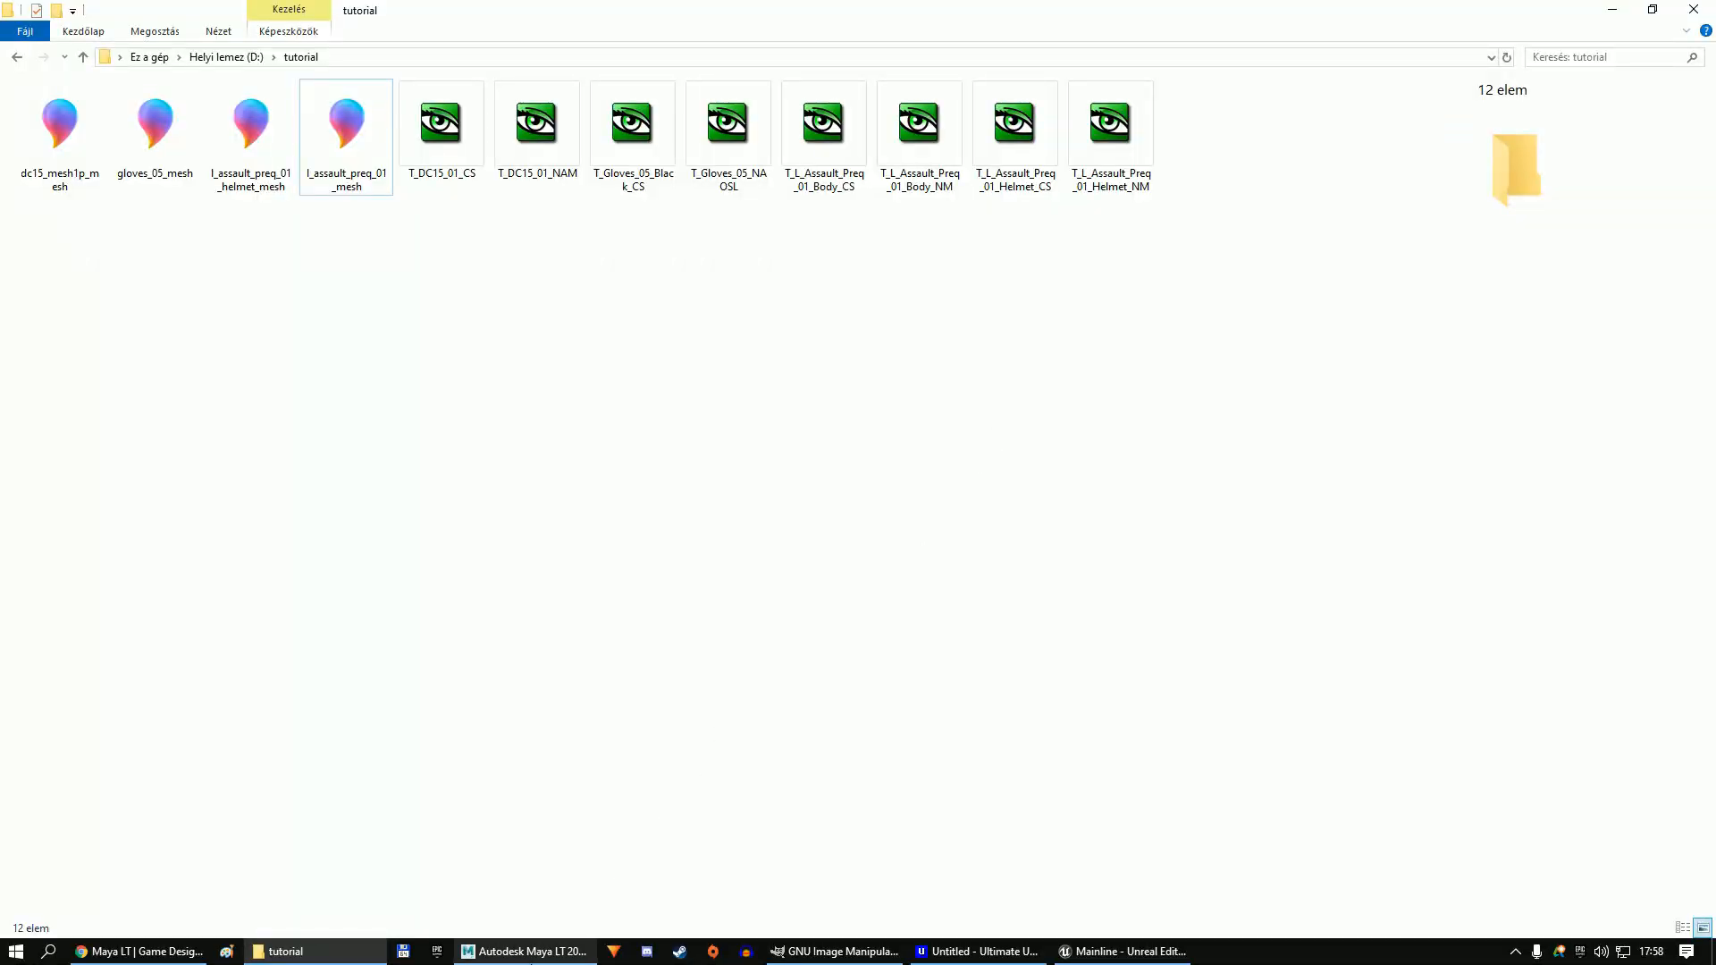
# Switch to Maya LT and import l_assault_preq_01_mesh.fbx from D:\tutorial with the Add and update animation file content option.
pyautogui.click(524, 951)
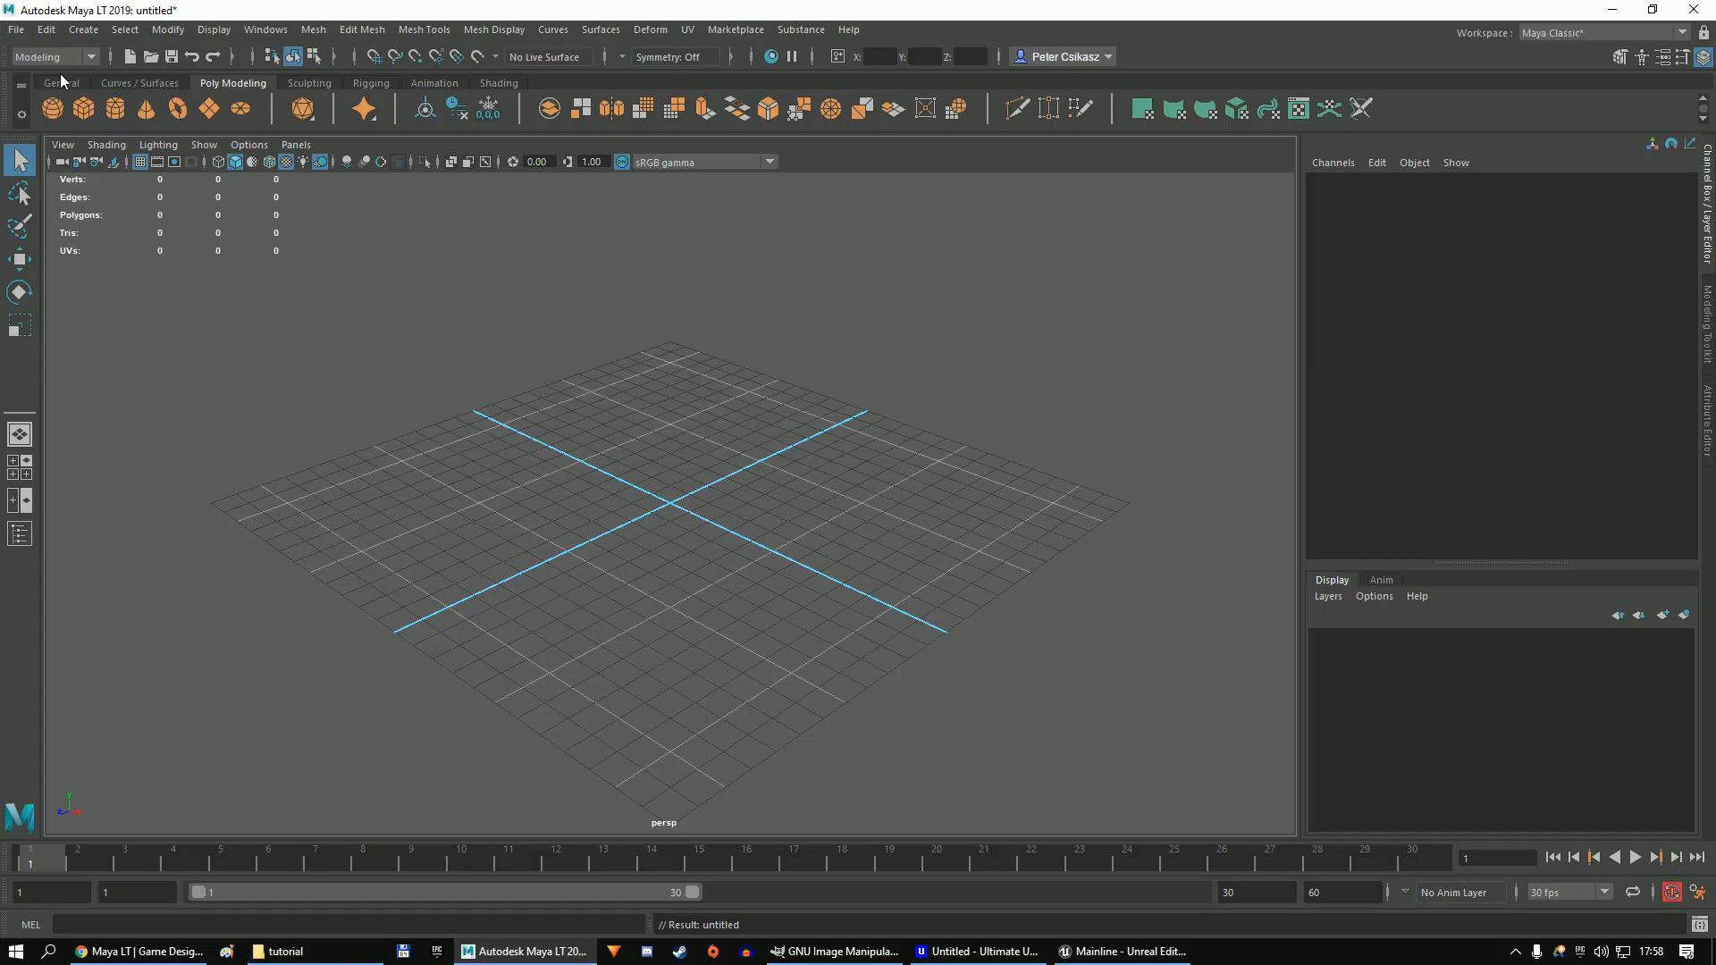
pyautogui.click(20, 31)
pyautogui.click(79, 209)
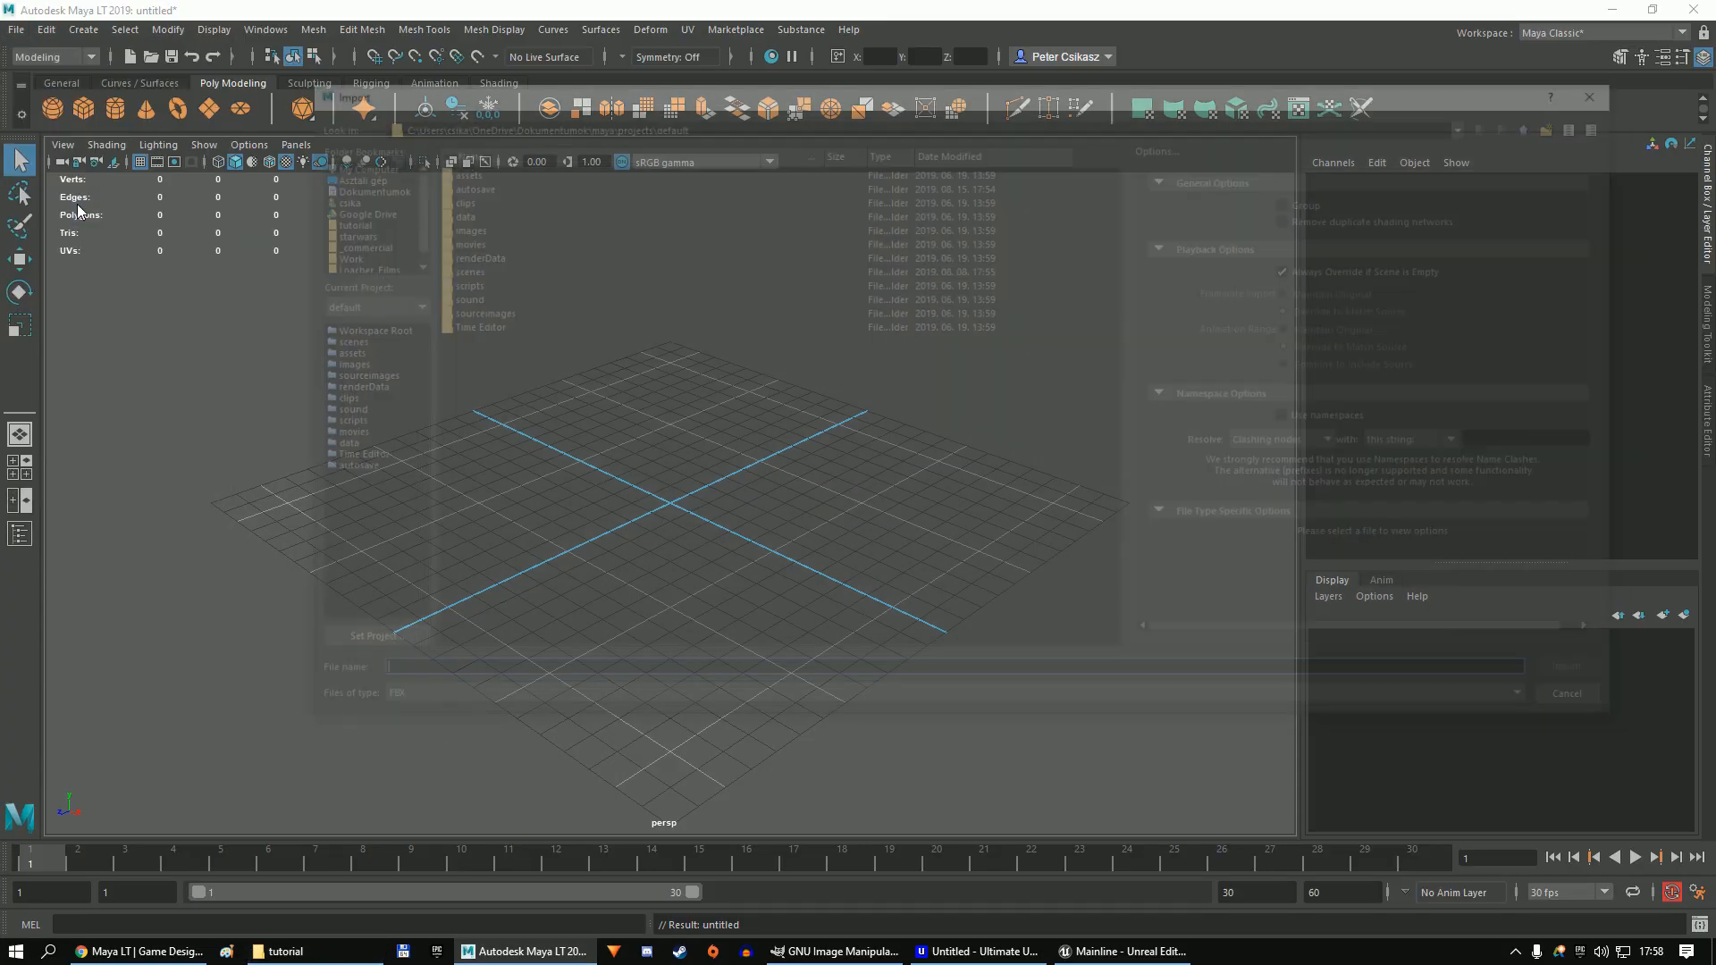
pyautogui.click(343, 220)
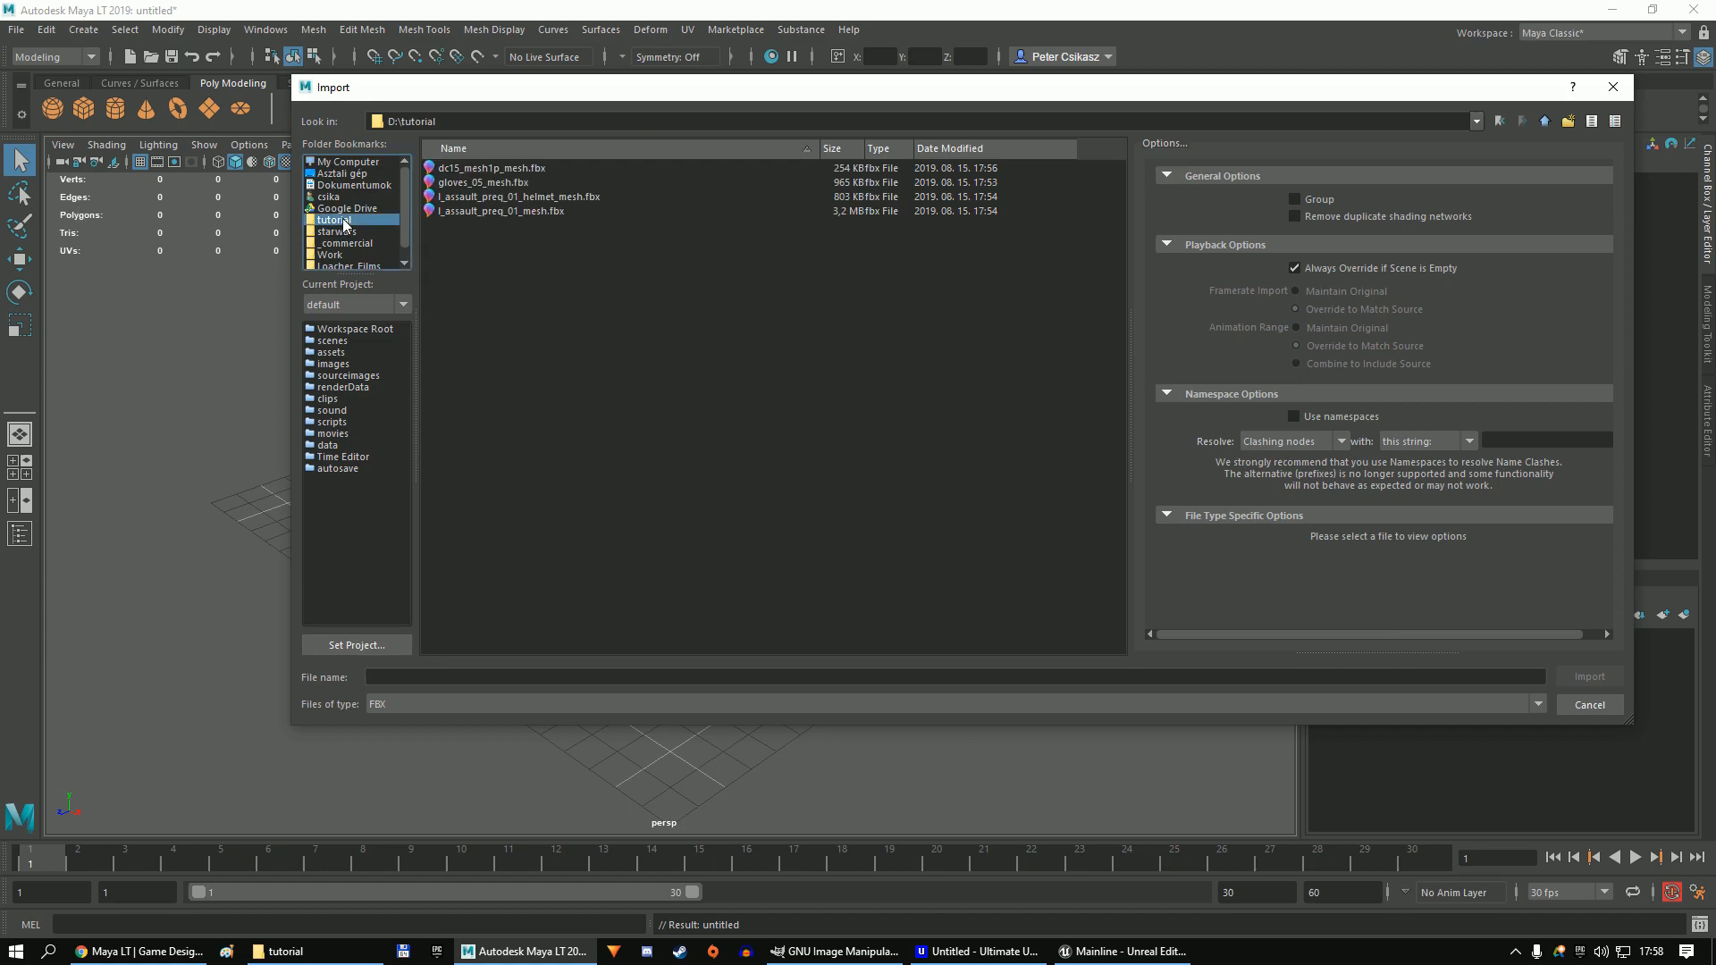
pyautogui.click(506, 212)
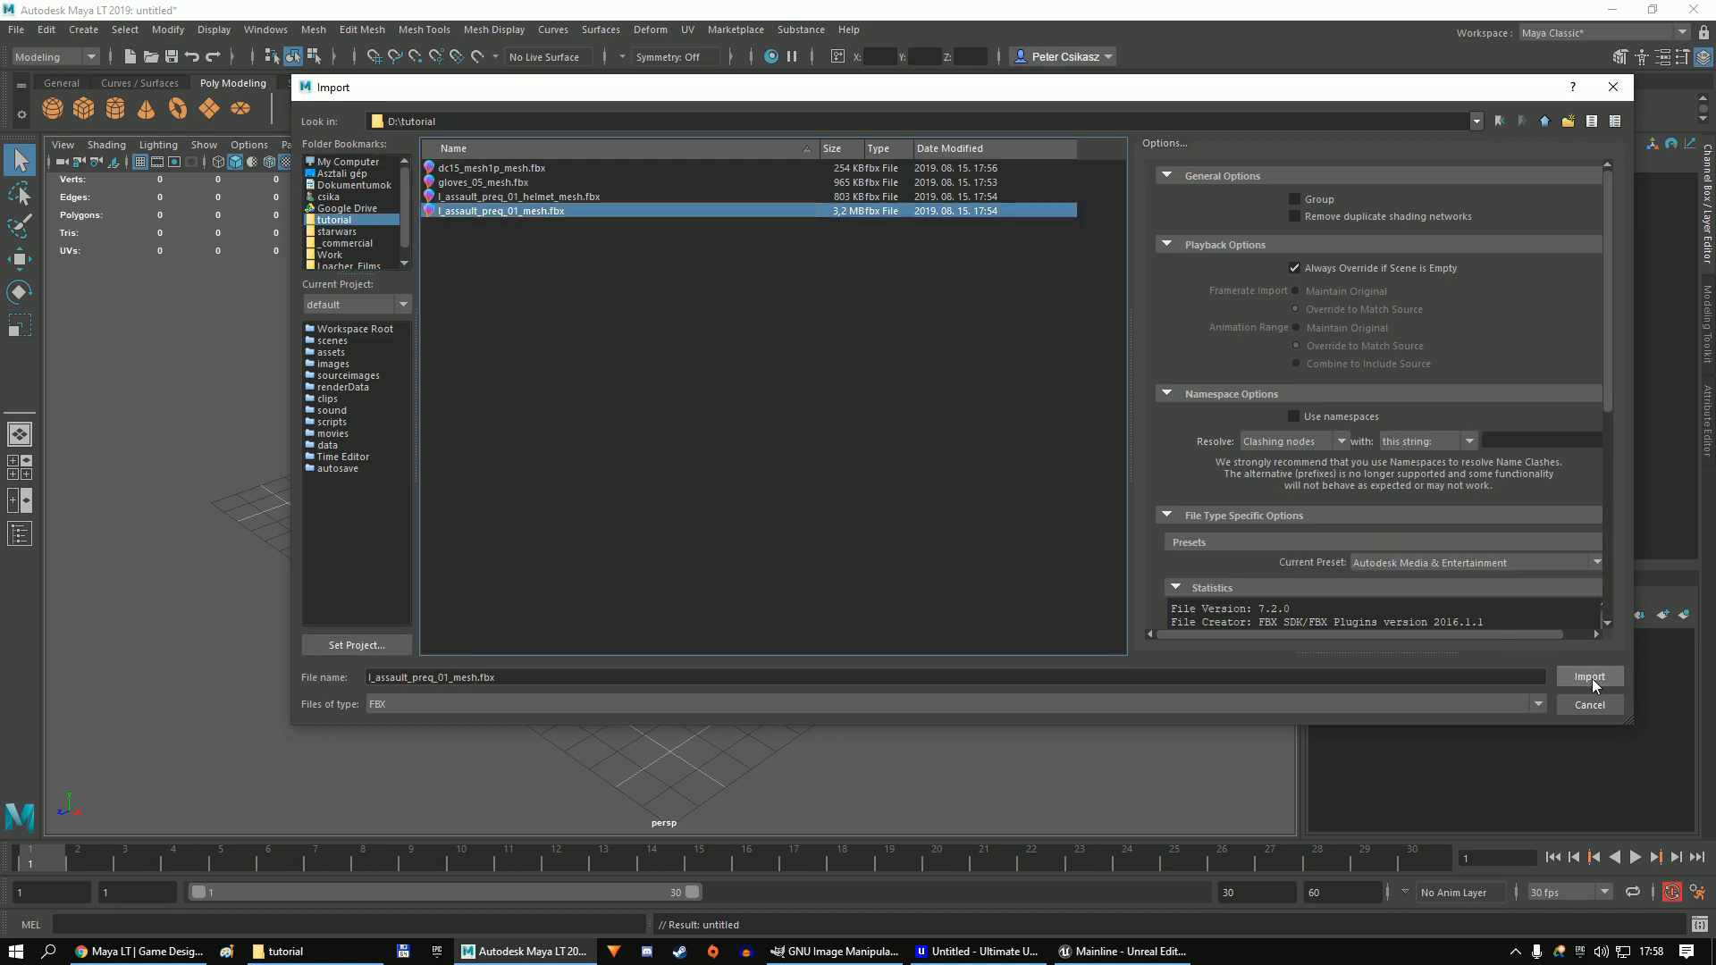
pyautogui.scroll(-1, 1439, 442)
pyautogui.scroll(-1, 1439, 442)
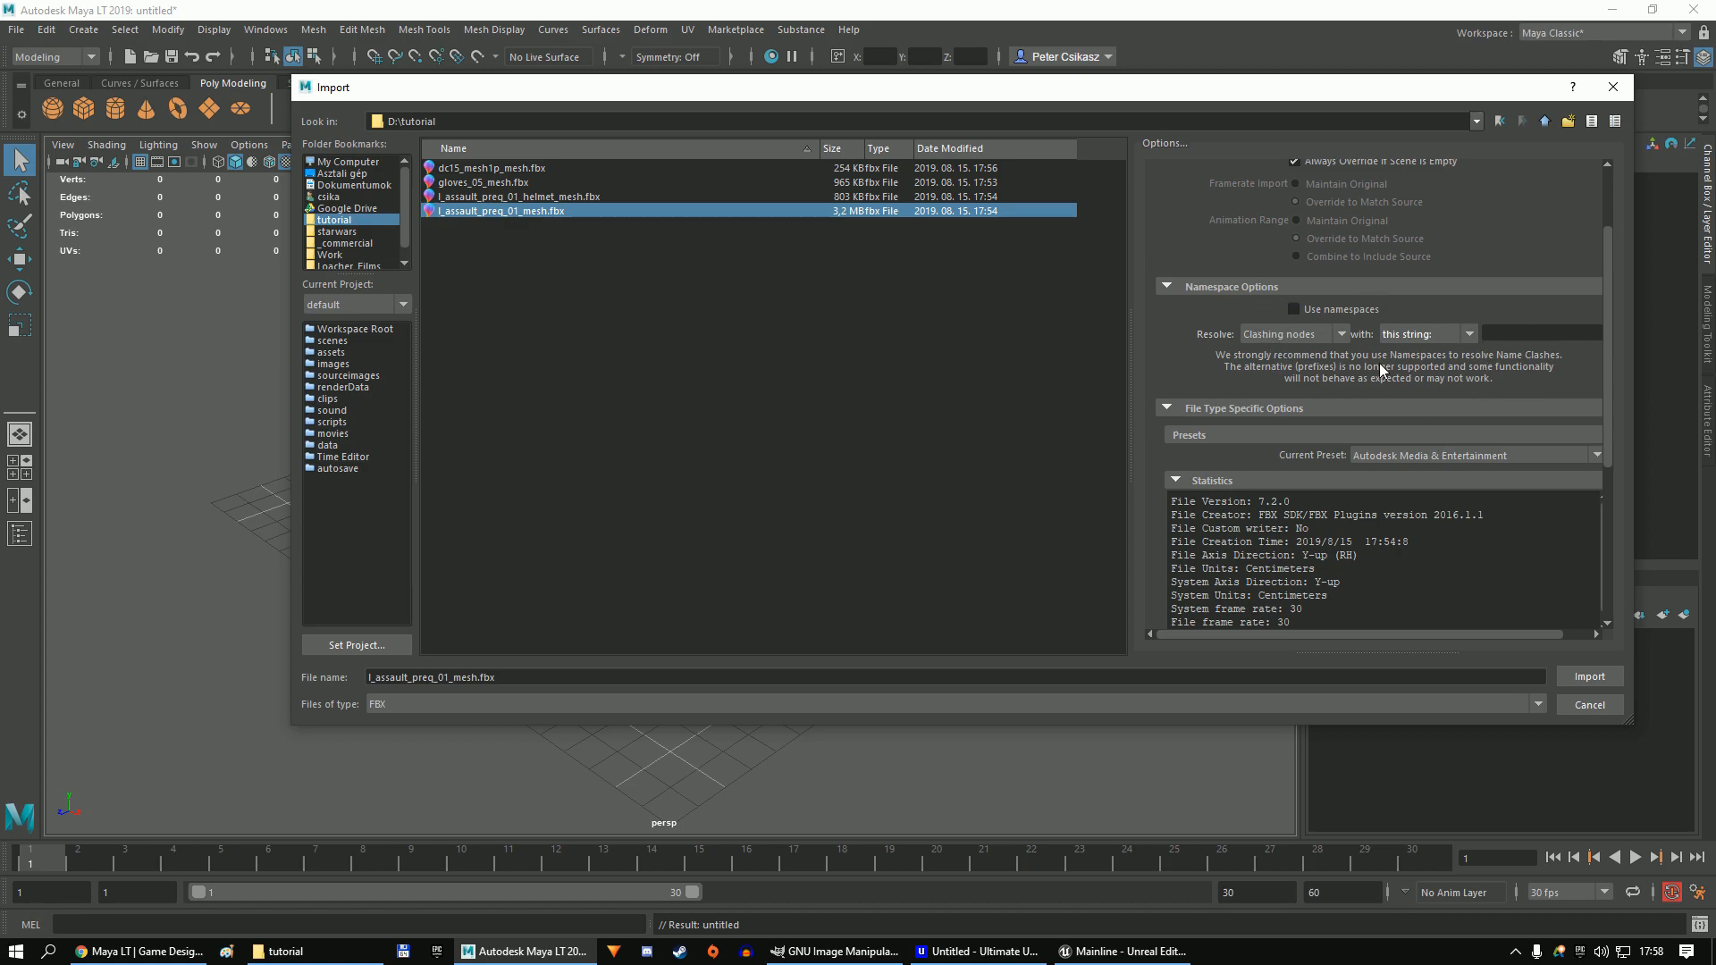
pyautogui.scroll(-3, 1480, 452)
pyautogui.scroll(-2, 1480, 452)
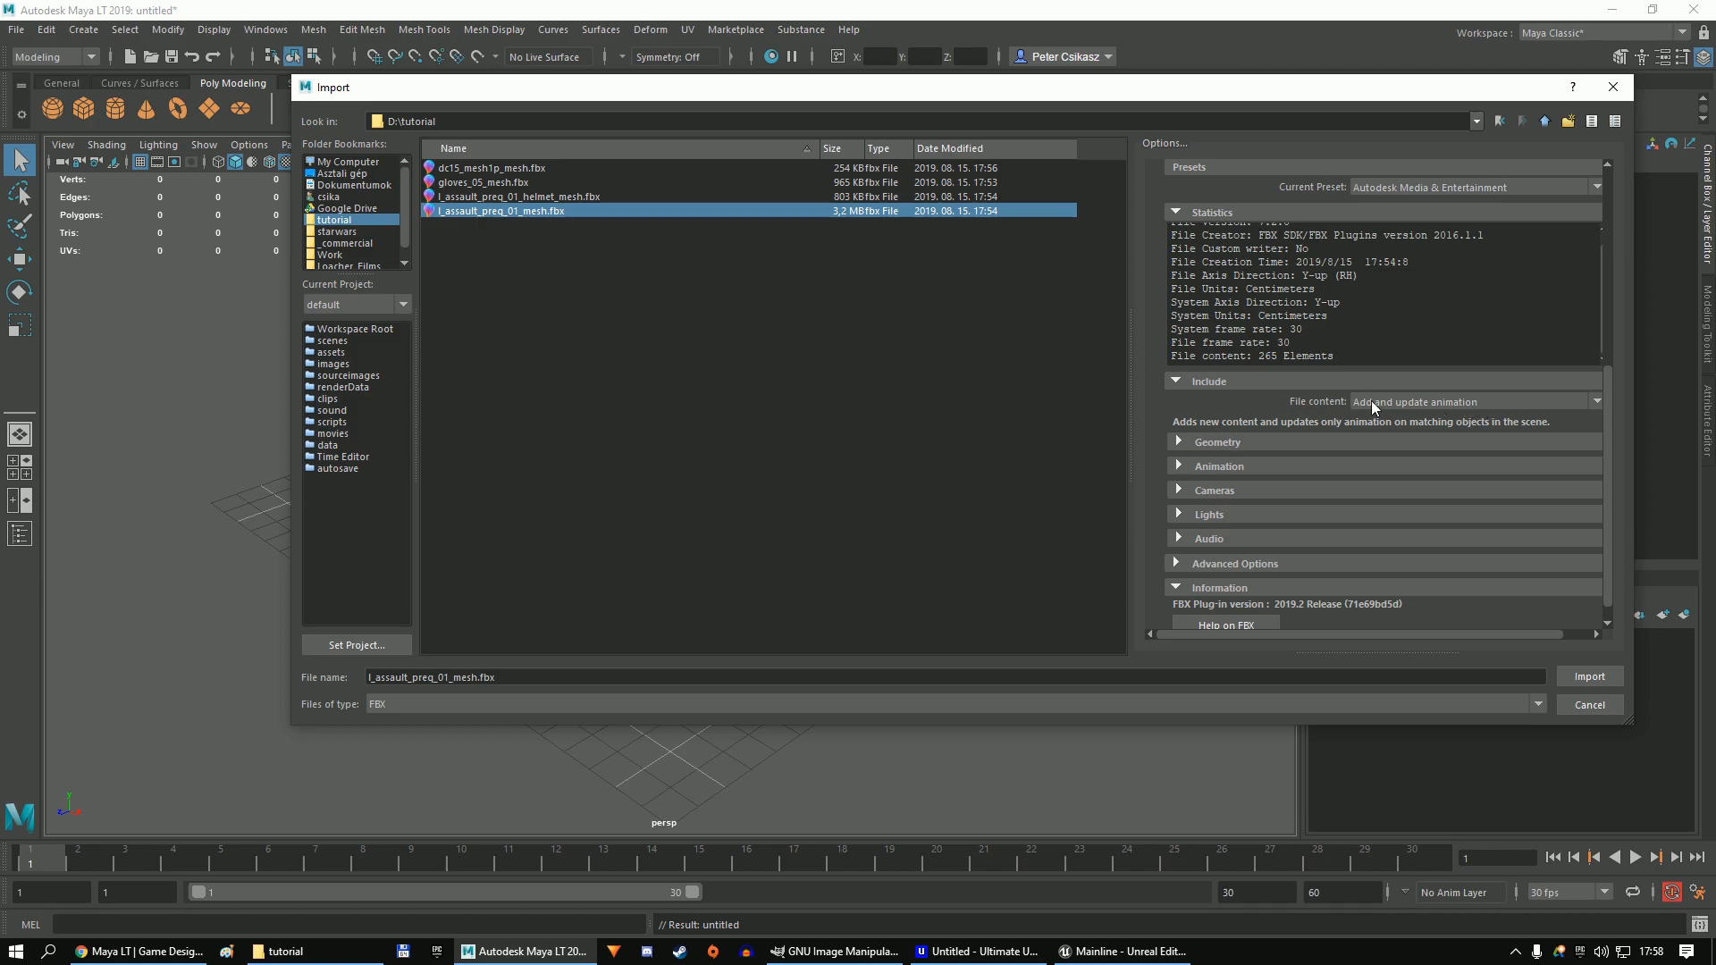
pyautogui.click(1590, 676)
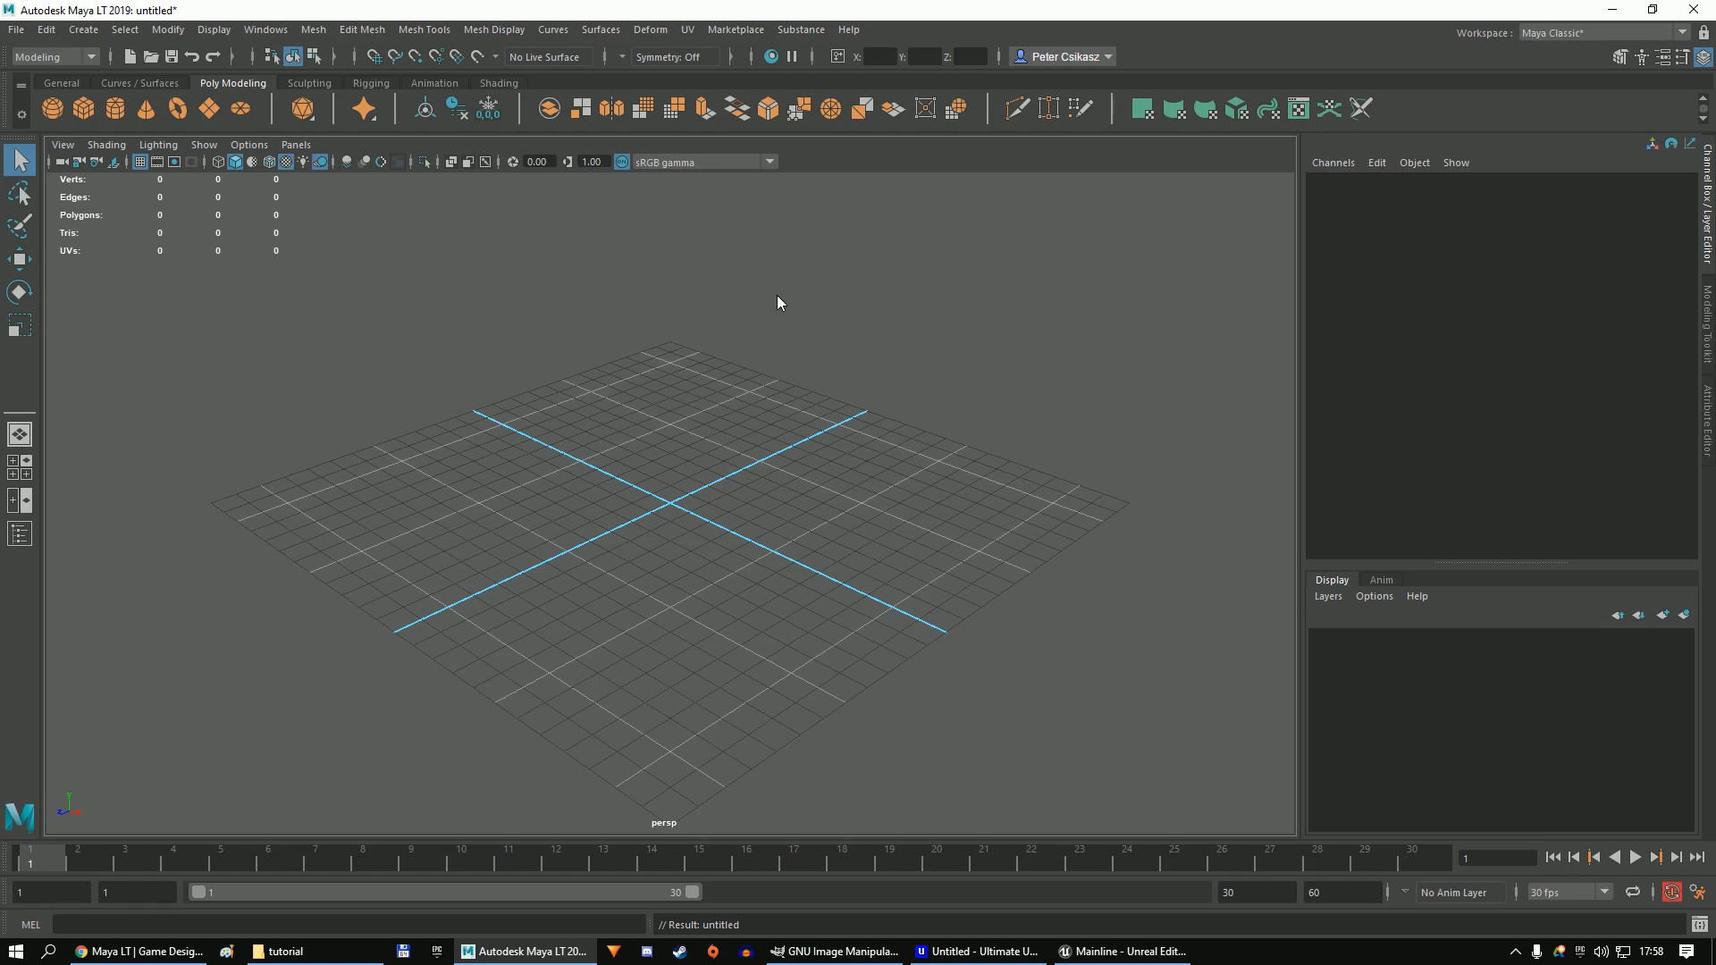
# Show the Outliner and delete the l_assault_preq_01_mesh_lod1 to l_assault_preq_01_mesh_lod5 groups.
pyautogui.scroll(6, 678, 350)
pyautogui.scroll(2, 722, 272)
pyautogui.keyDown('alt'); pyautogui.moveTo(712, 294); pyautogui.dragTo(746, 428, button='middle'); pyautogui.keyUp('alt')
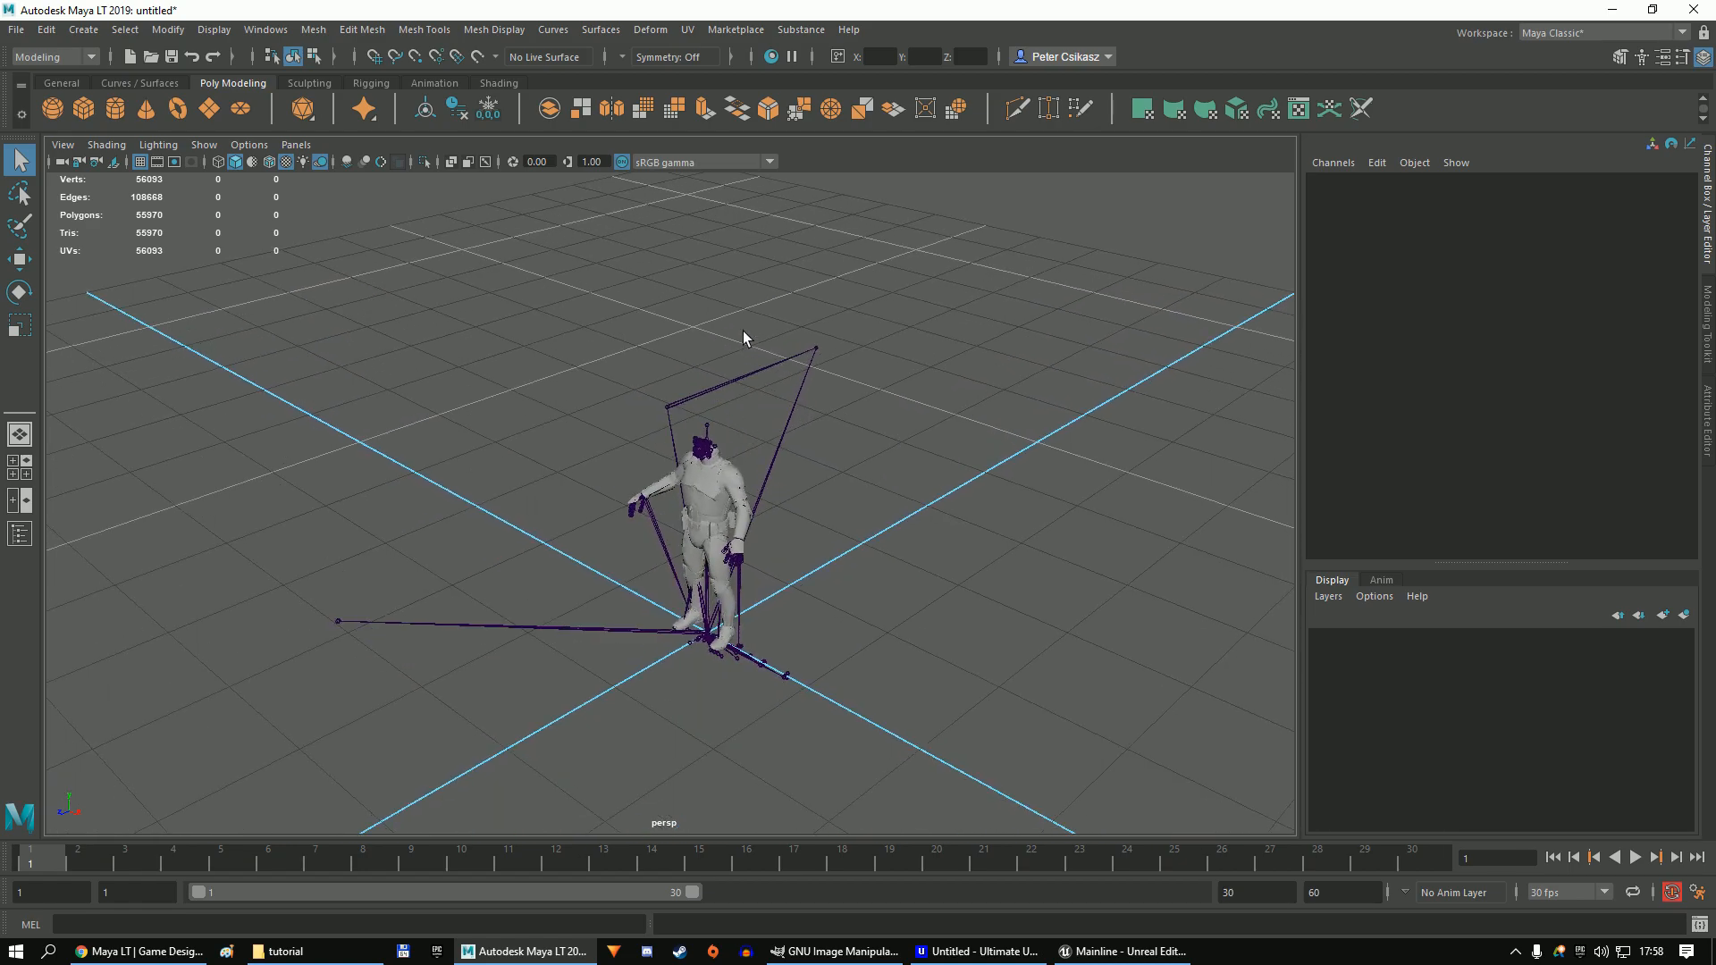
pyautogui.press('space')
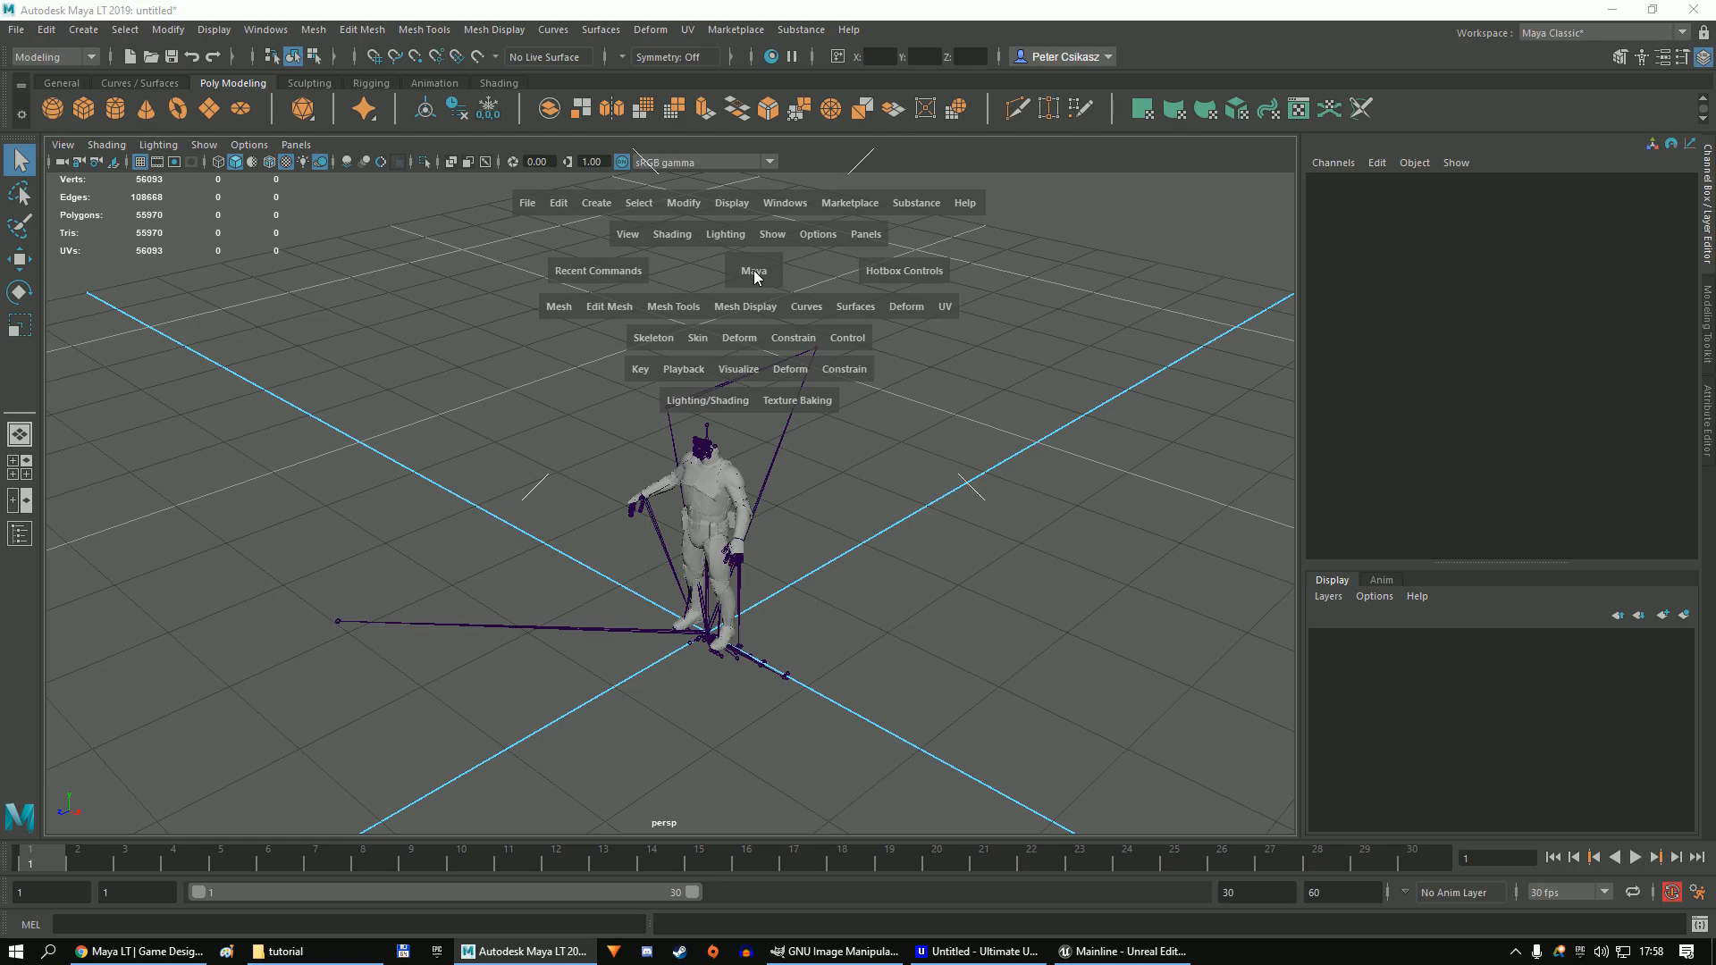
pyautogui.click(780, 179)
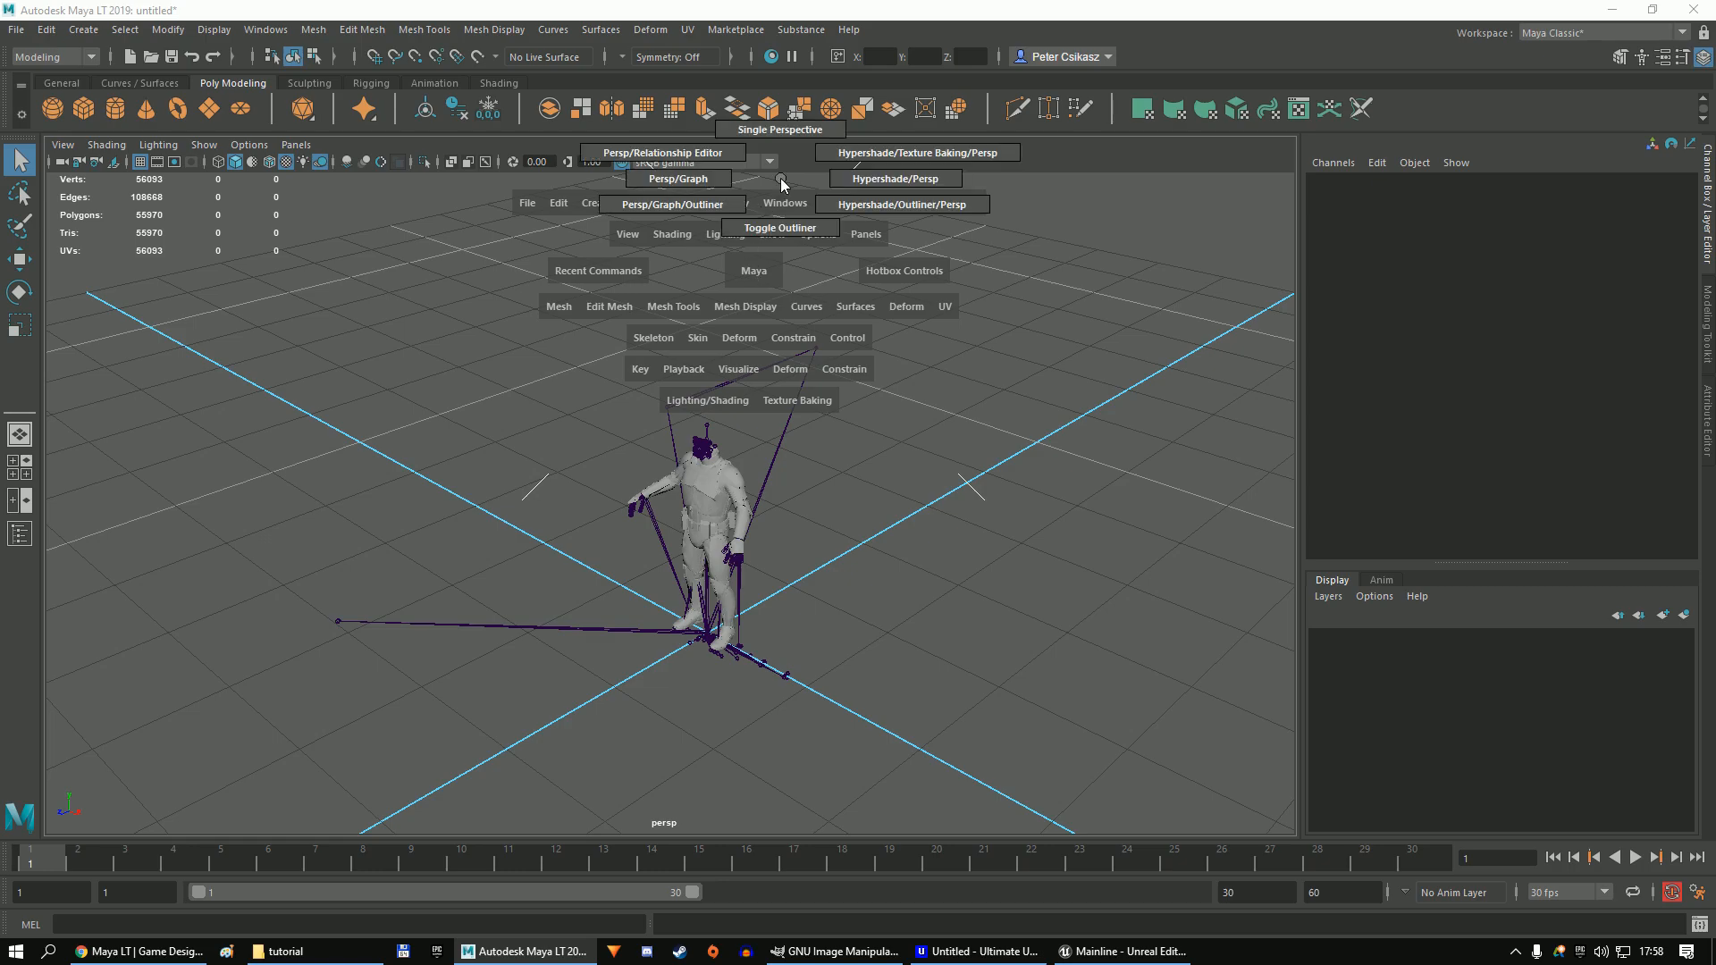
pyautogui.moveTo(780, 178); pyautogui.dragTo(780, 219)
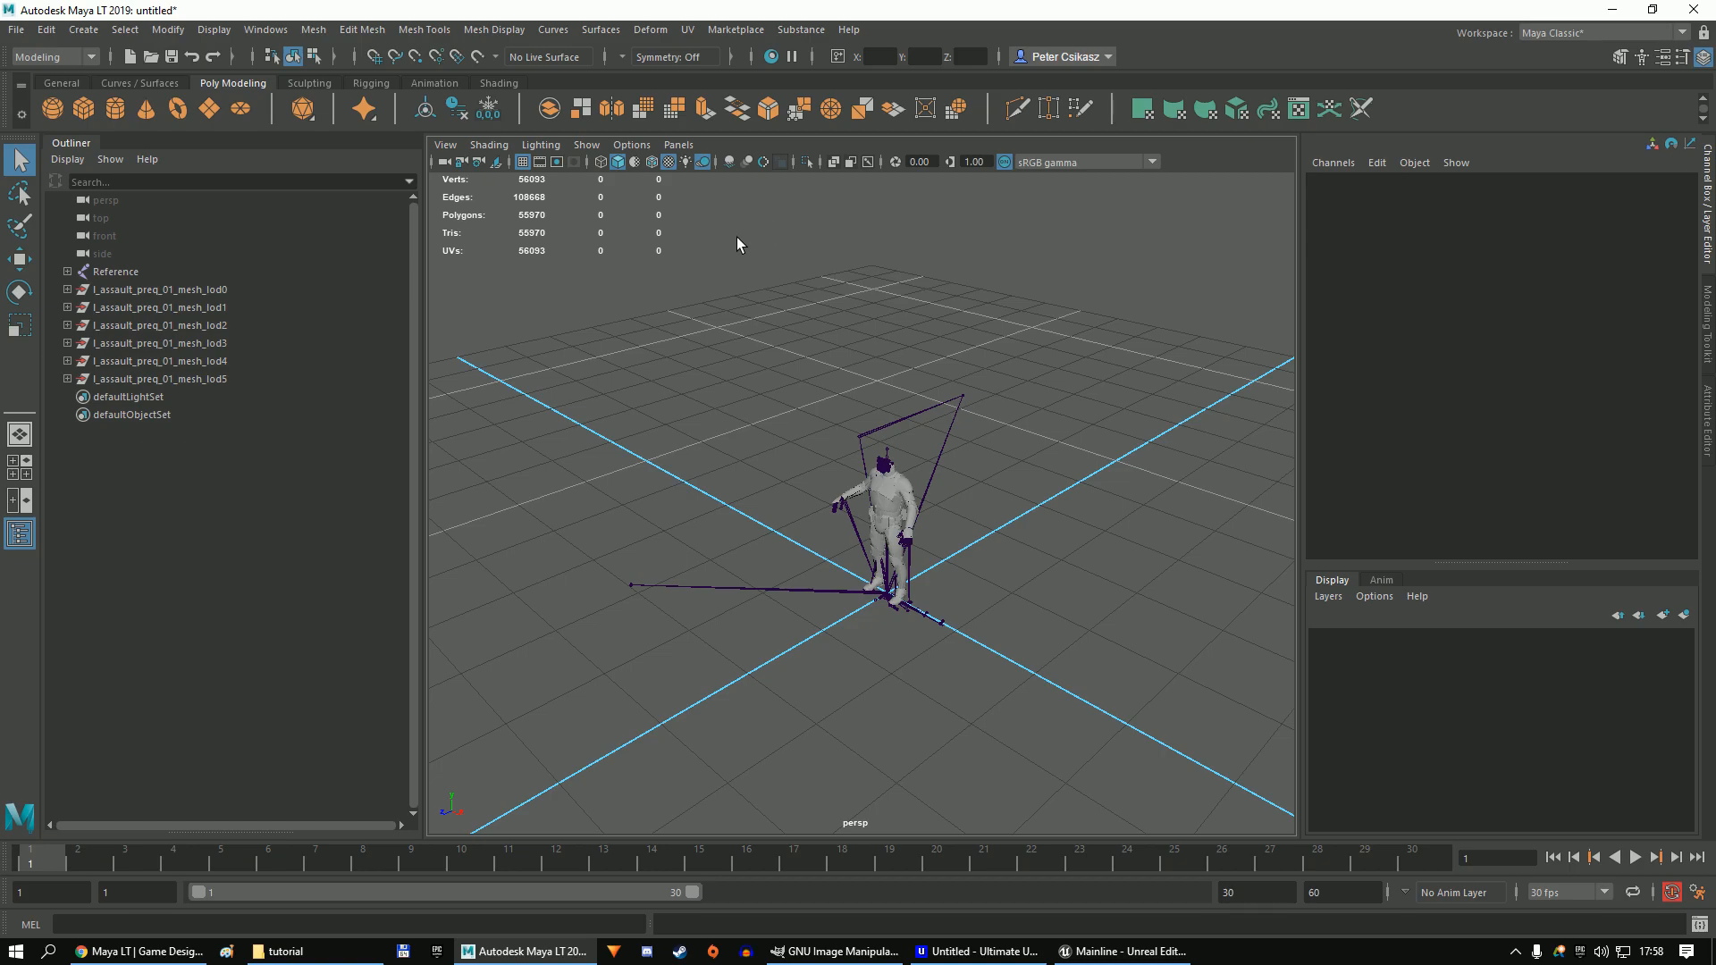
pyautogui.moveTo(236, 307); pyautogui.dragTo(216, 350)
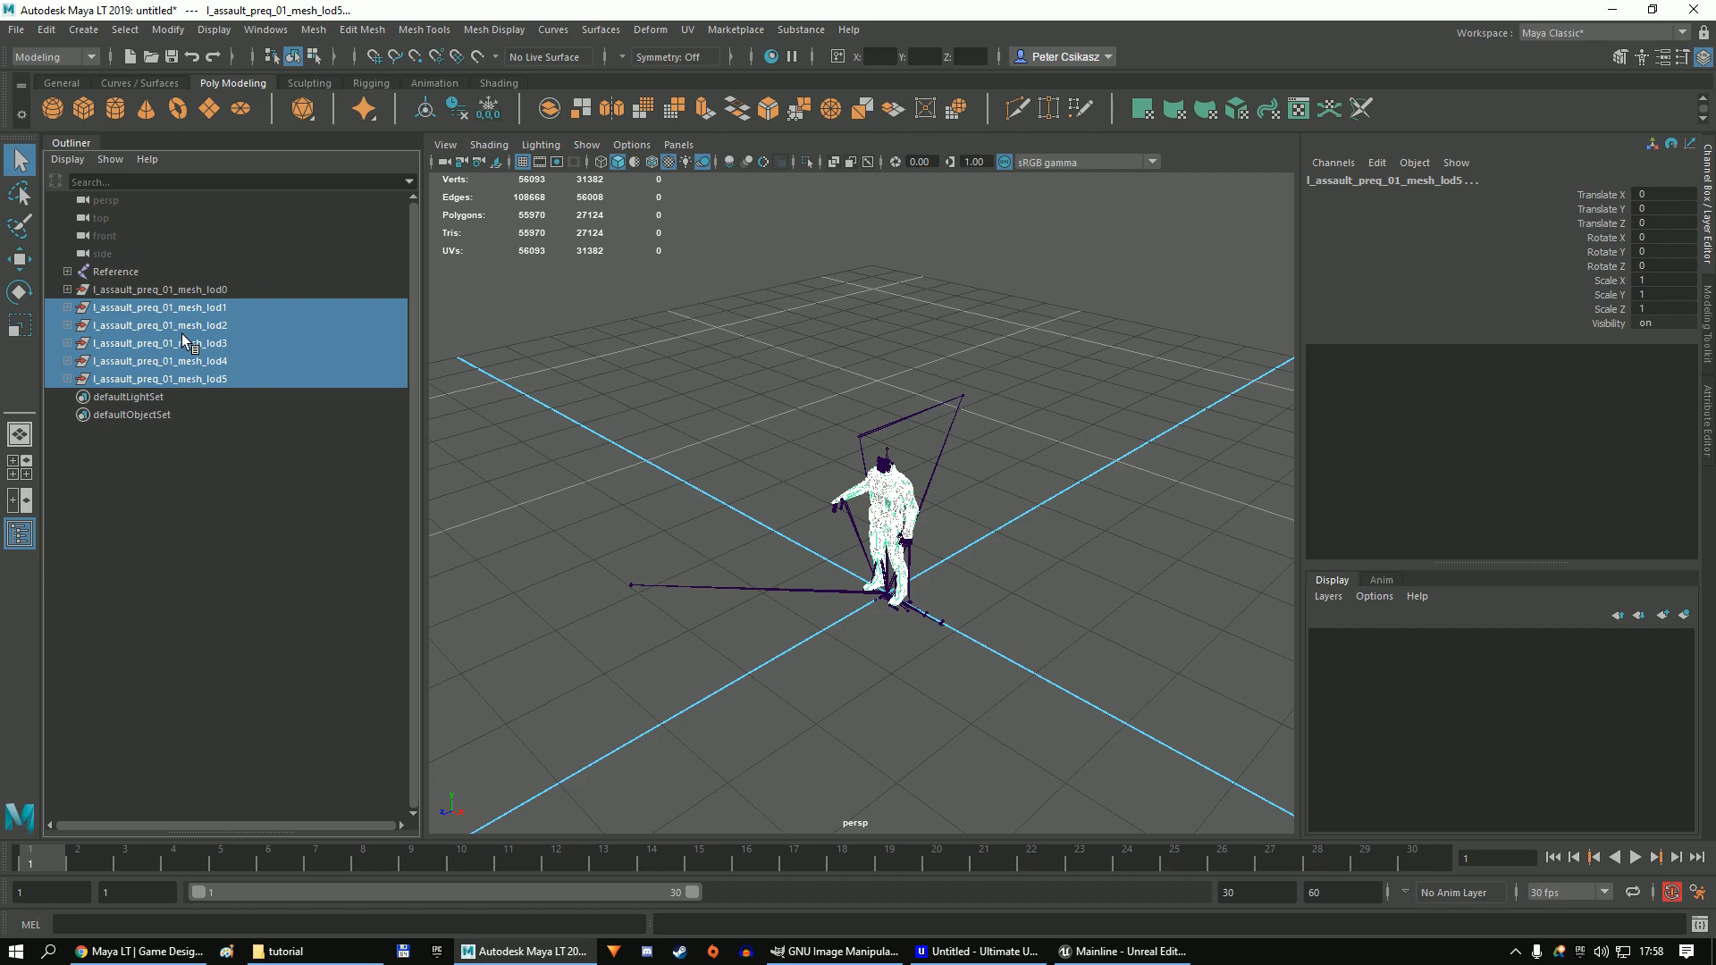
pyautogui.press('Delete')
# Unparent M_body from l_assault_preq_01_mesh_lod0 and delete the emptied lod0 group.
pyautogui.click(68, 289)
pyautogui.click(111, 309)
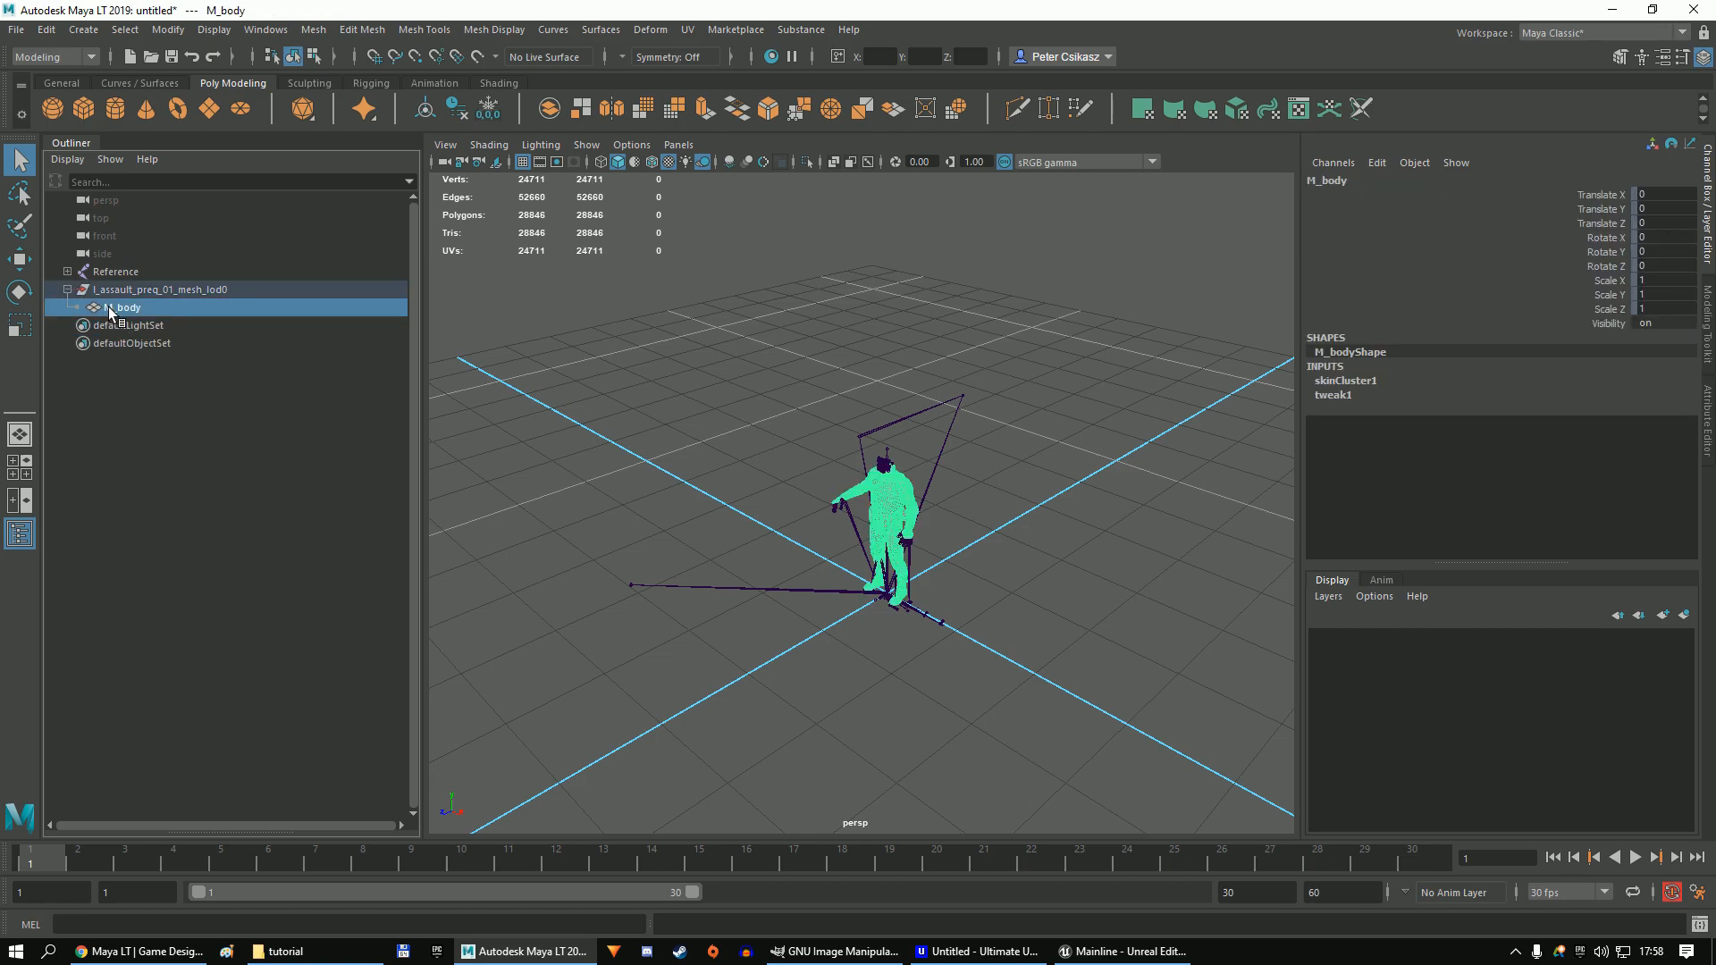
pyautogui.hotkey('shift', 'p')
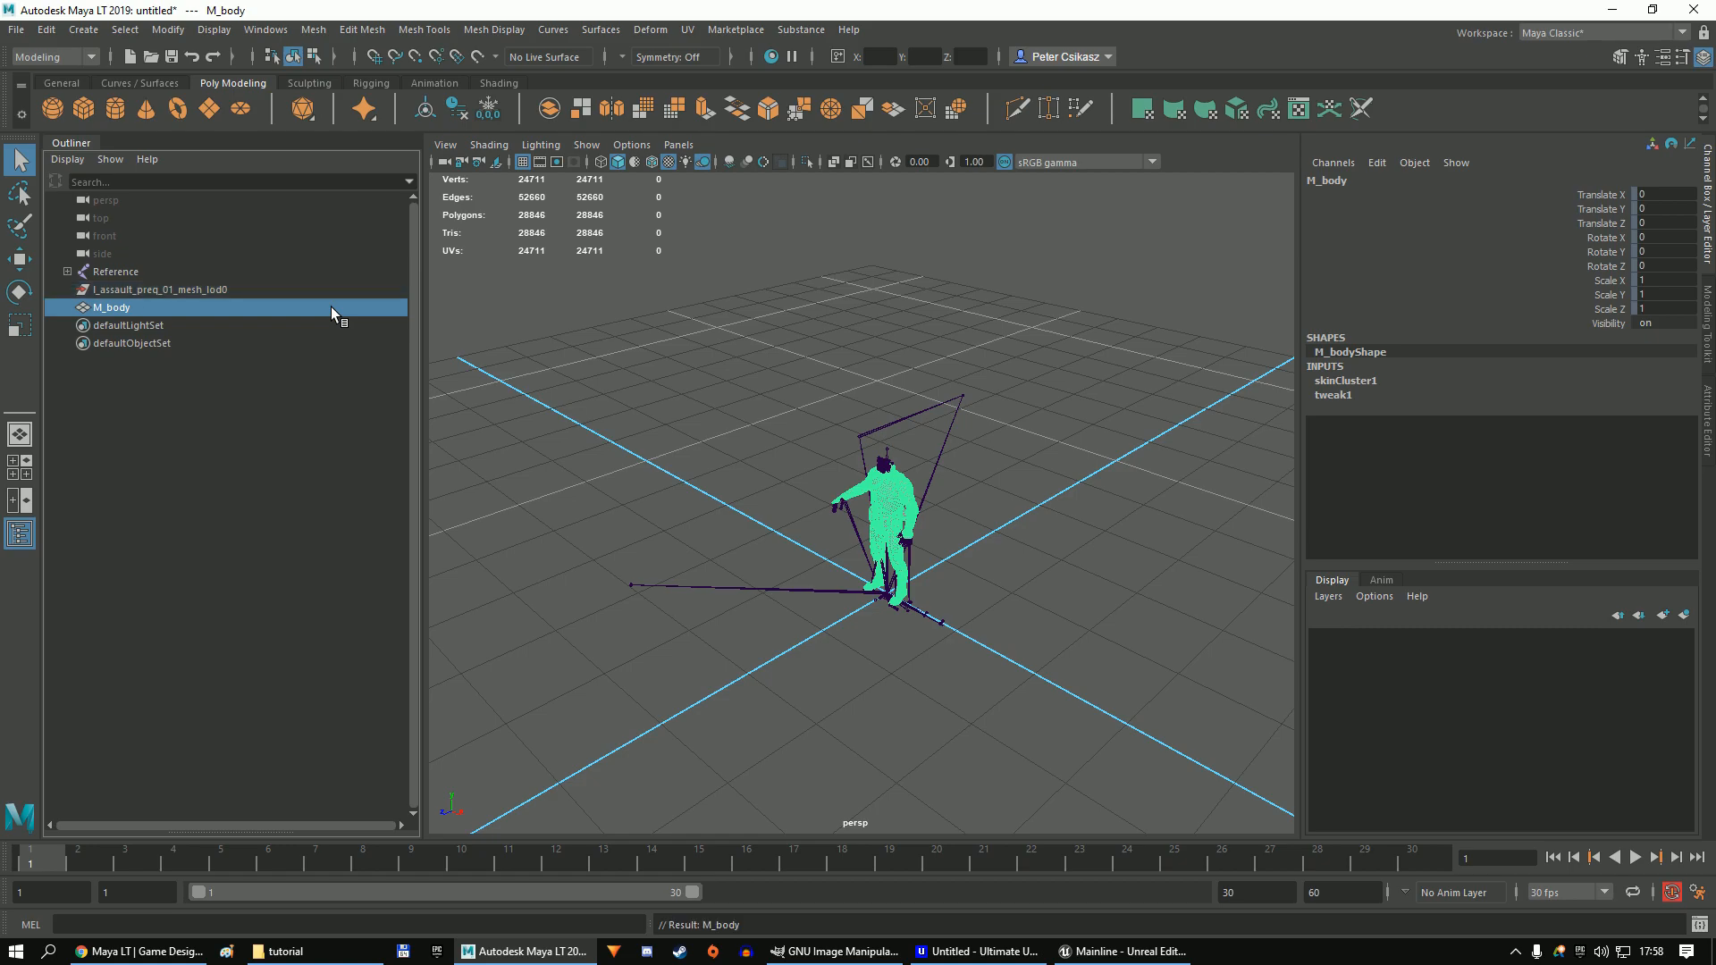
pyautogui.click(273, 293)
pyautogui.press('Delete')
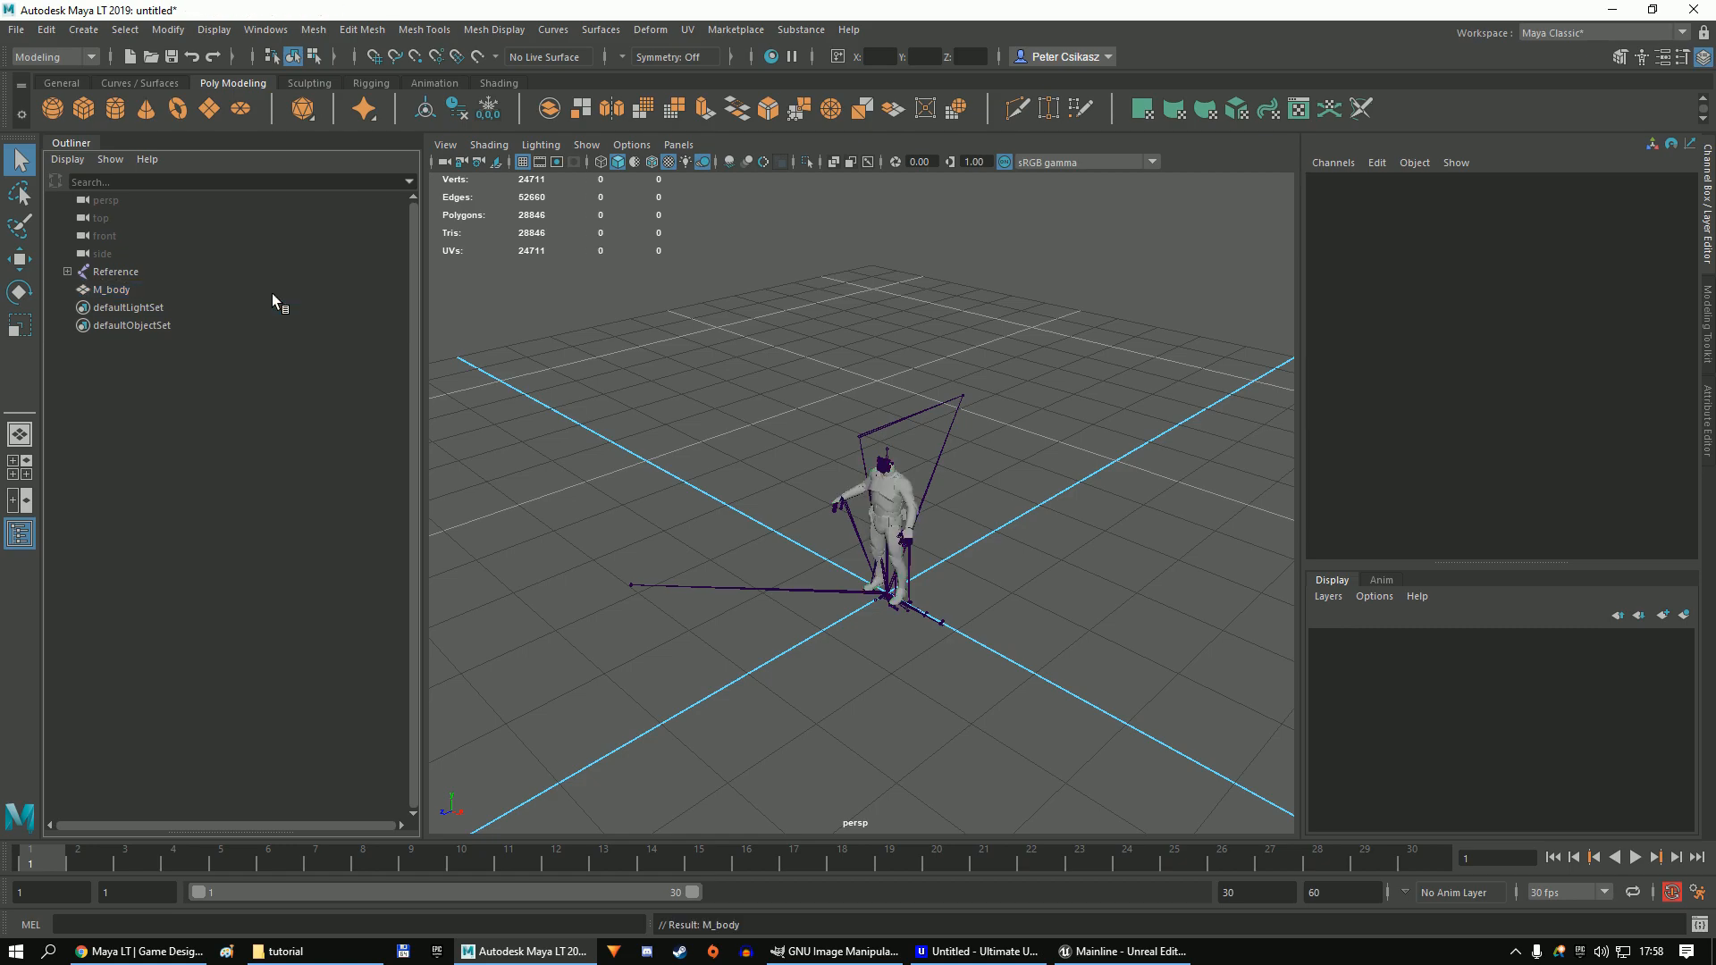
# Filter the Outliner by "proc" and expand the whole Reference joint hierarchy.
pyautogui.press('f')
pyautogui.click(85, 182)
pyautogui.write('proc_')
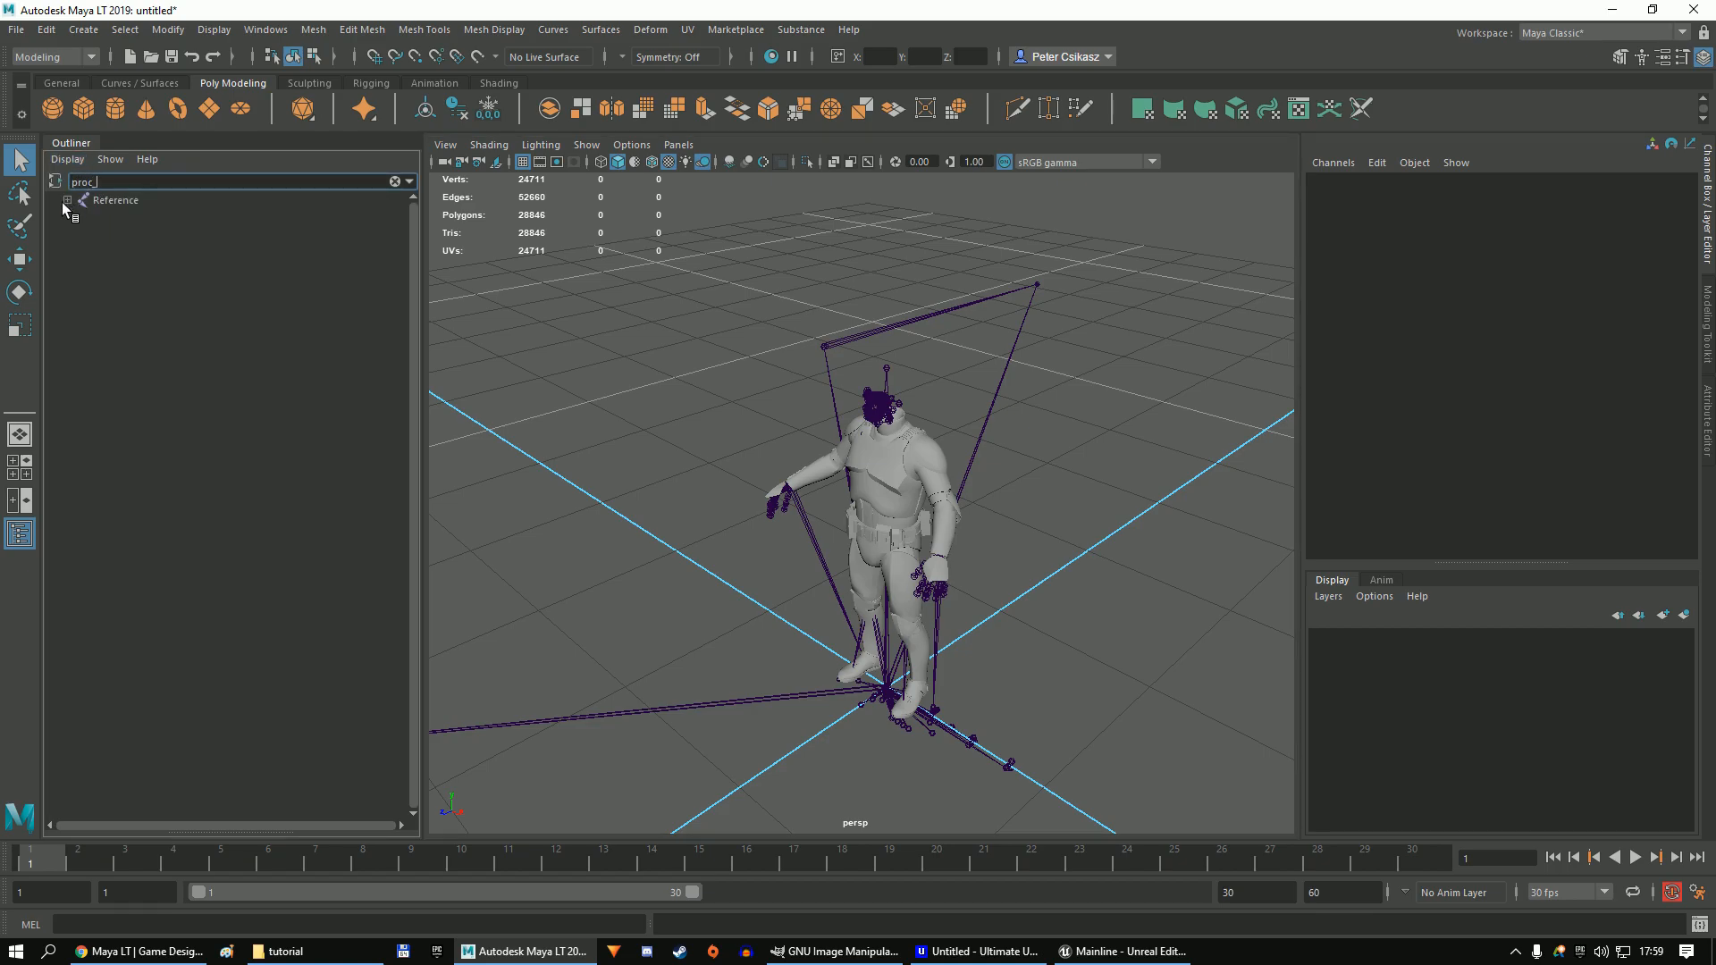
pyautogui.keyDown('shift'); pyautogui.click(64, 202); pyautogui.keyUp('shift')
pyautogui.click(153, 183)
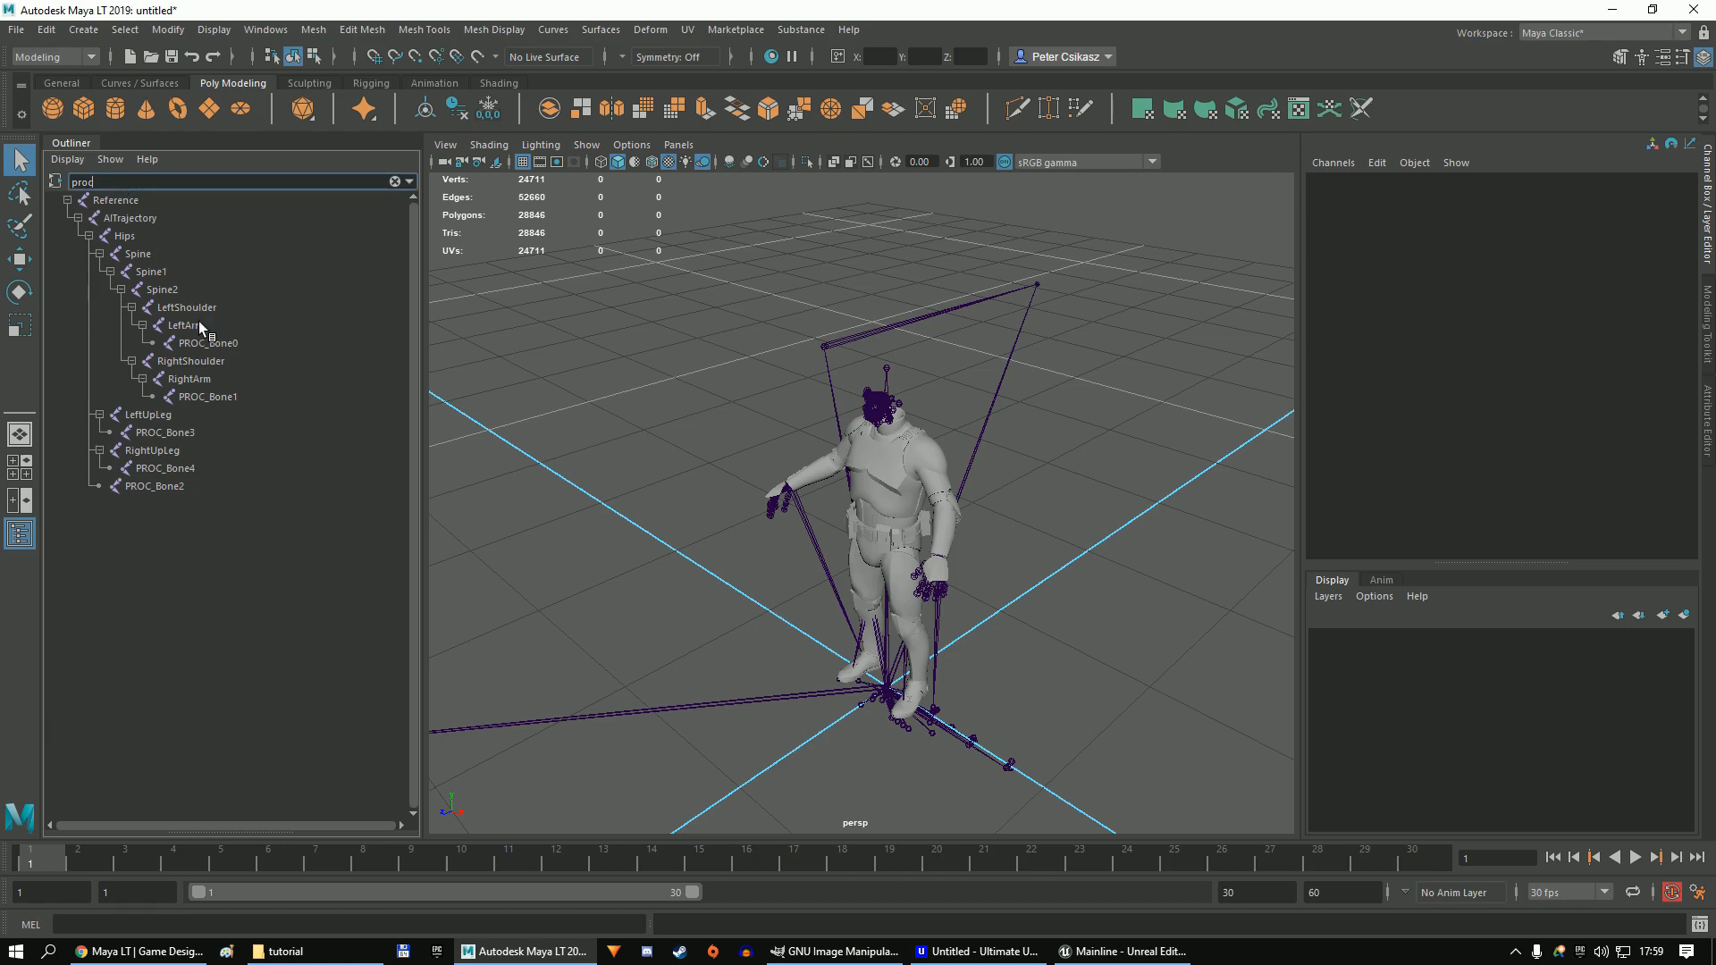
# Rename the PROC_Bone0 joint under LeftArm as PROC_Bone0_clone_leftarm.
pyautogui.doubleClick(218, 341)
pyautogui.click(285, 342)
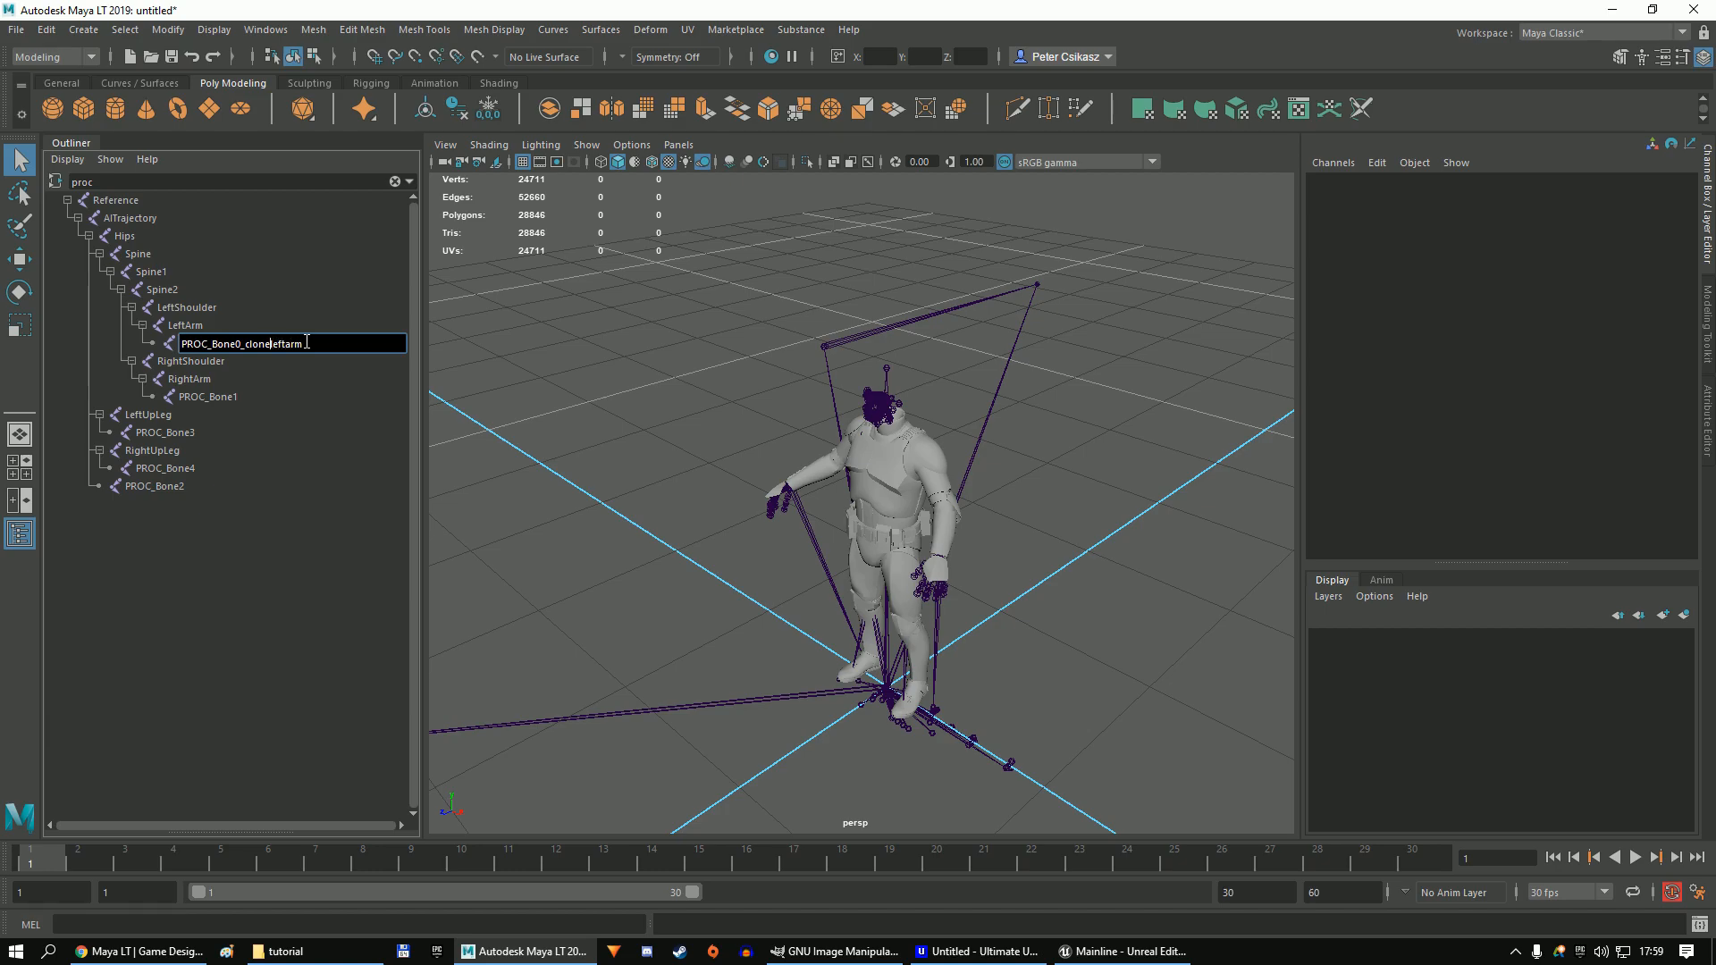
pyautogui.write('_')
pyautogui.press('Return')
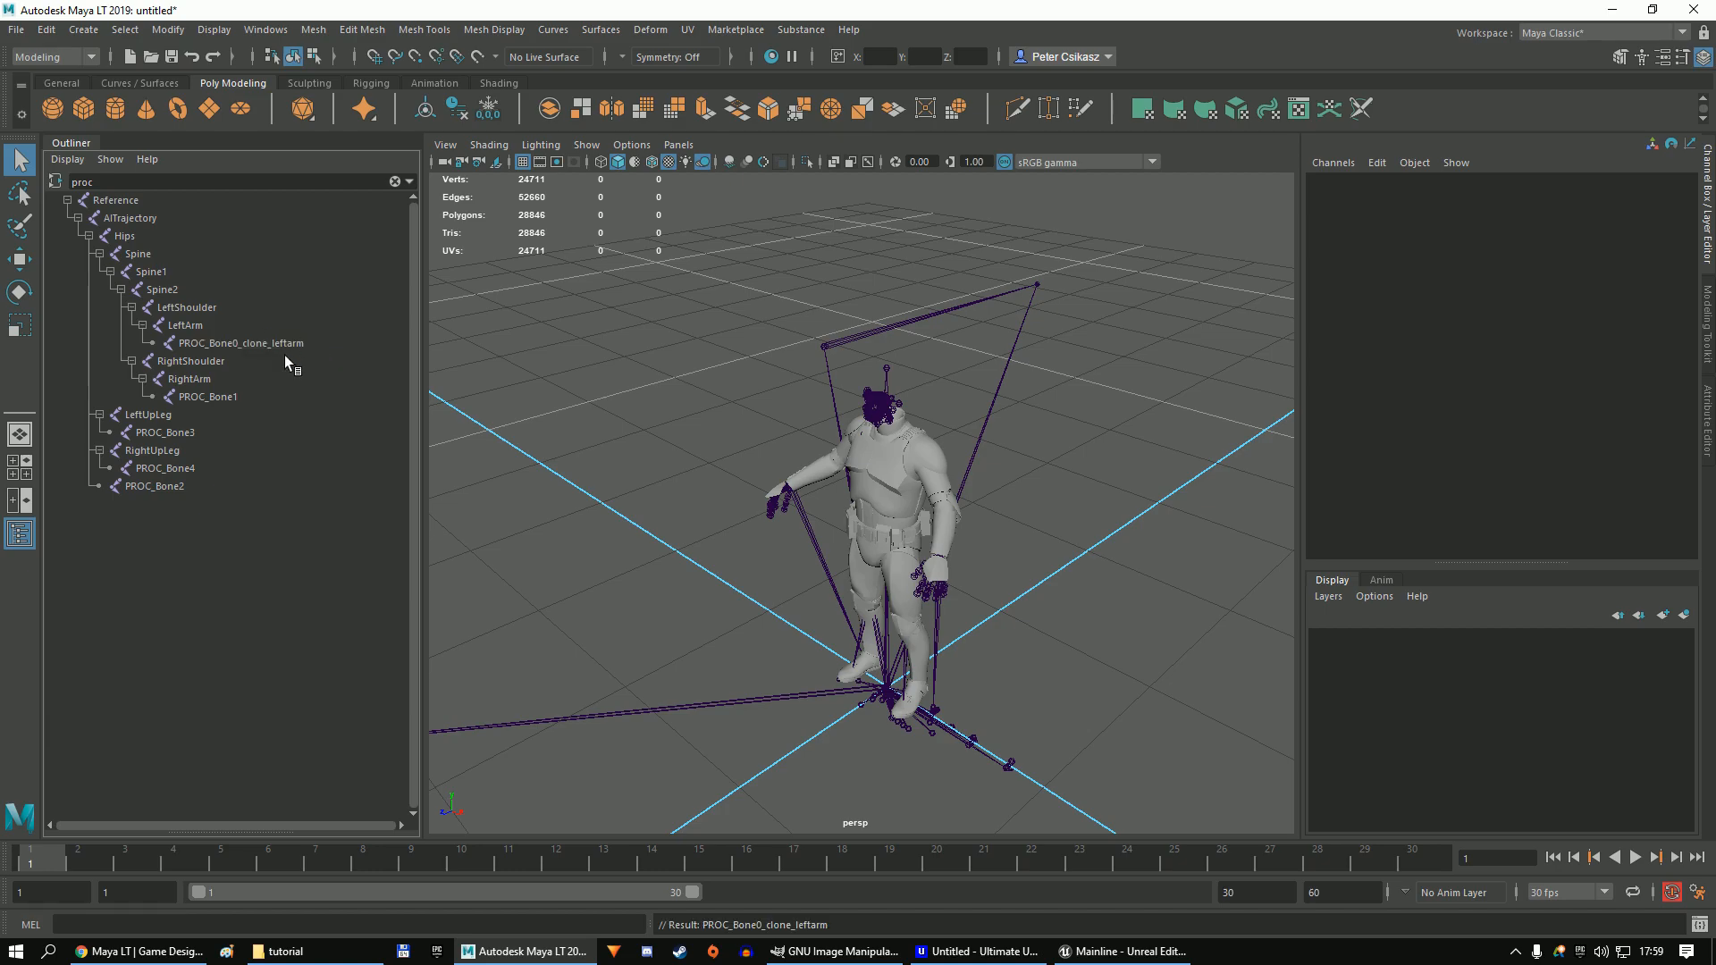
# Rename the PROC_Bone1 joint under RightArm as PROC_Bone1_clone_rightarm.
pyautogui.click(249, 396)
pyautogui.doubleClick(250, 397)
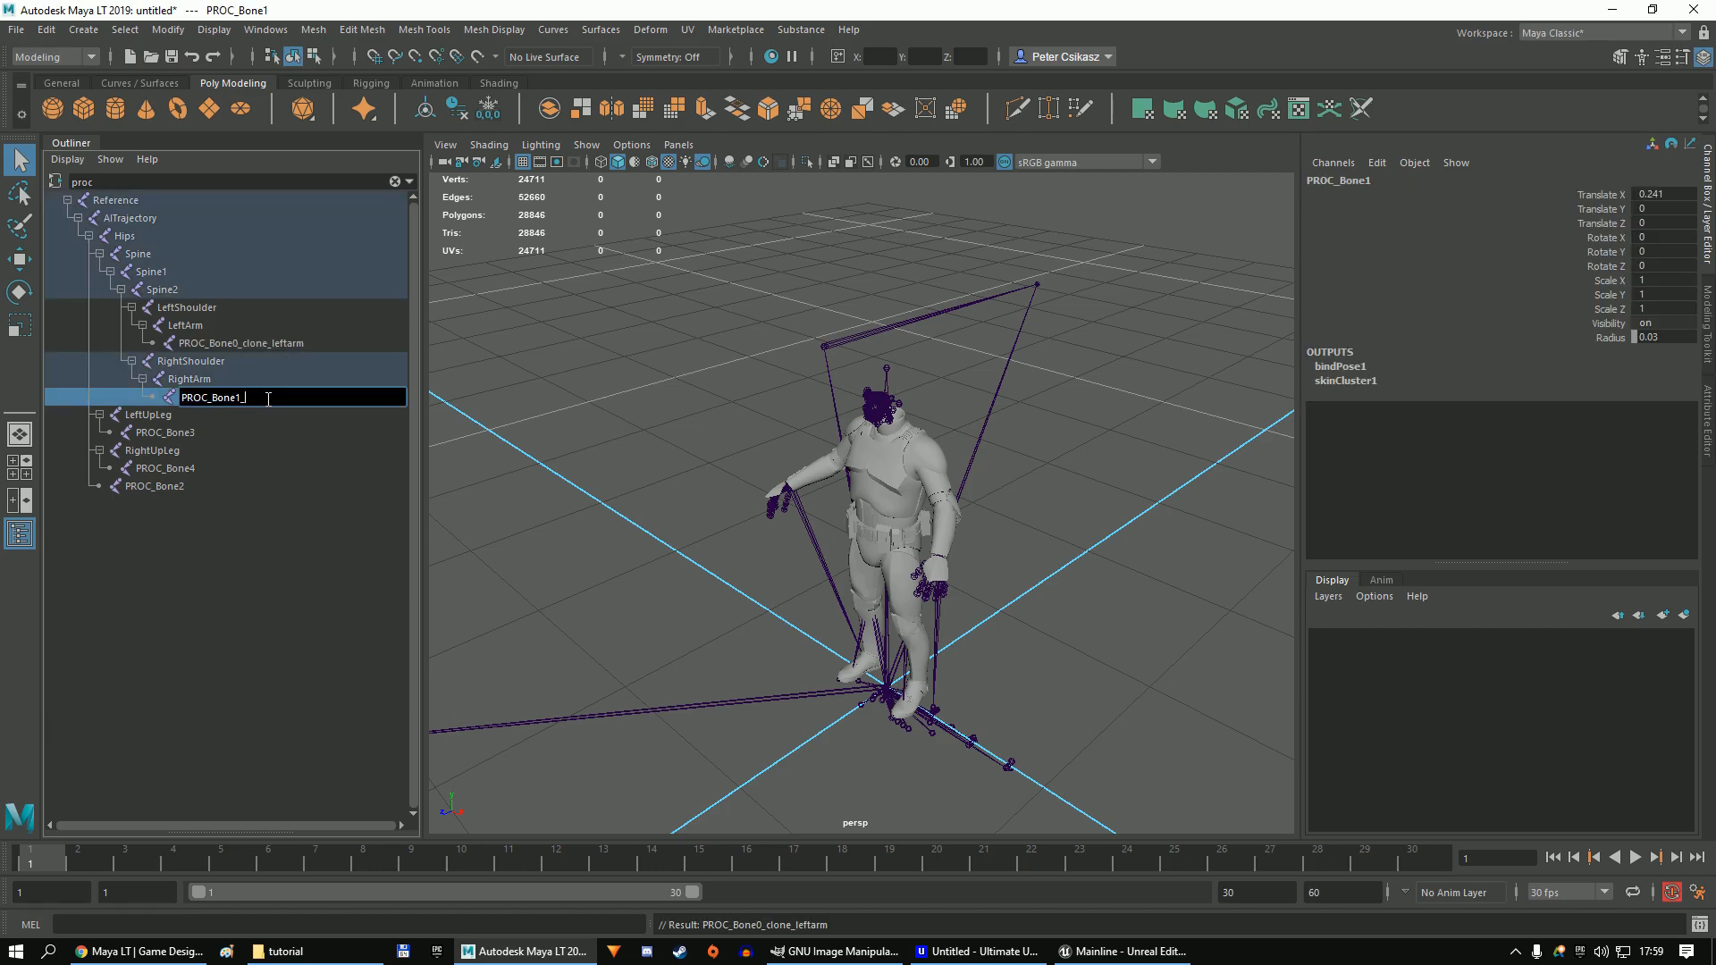
pyautogui.write('_clone_rightarm')
pyautogui.press('Return')
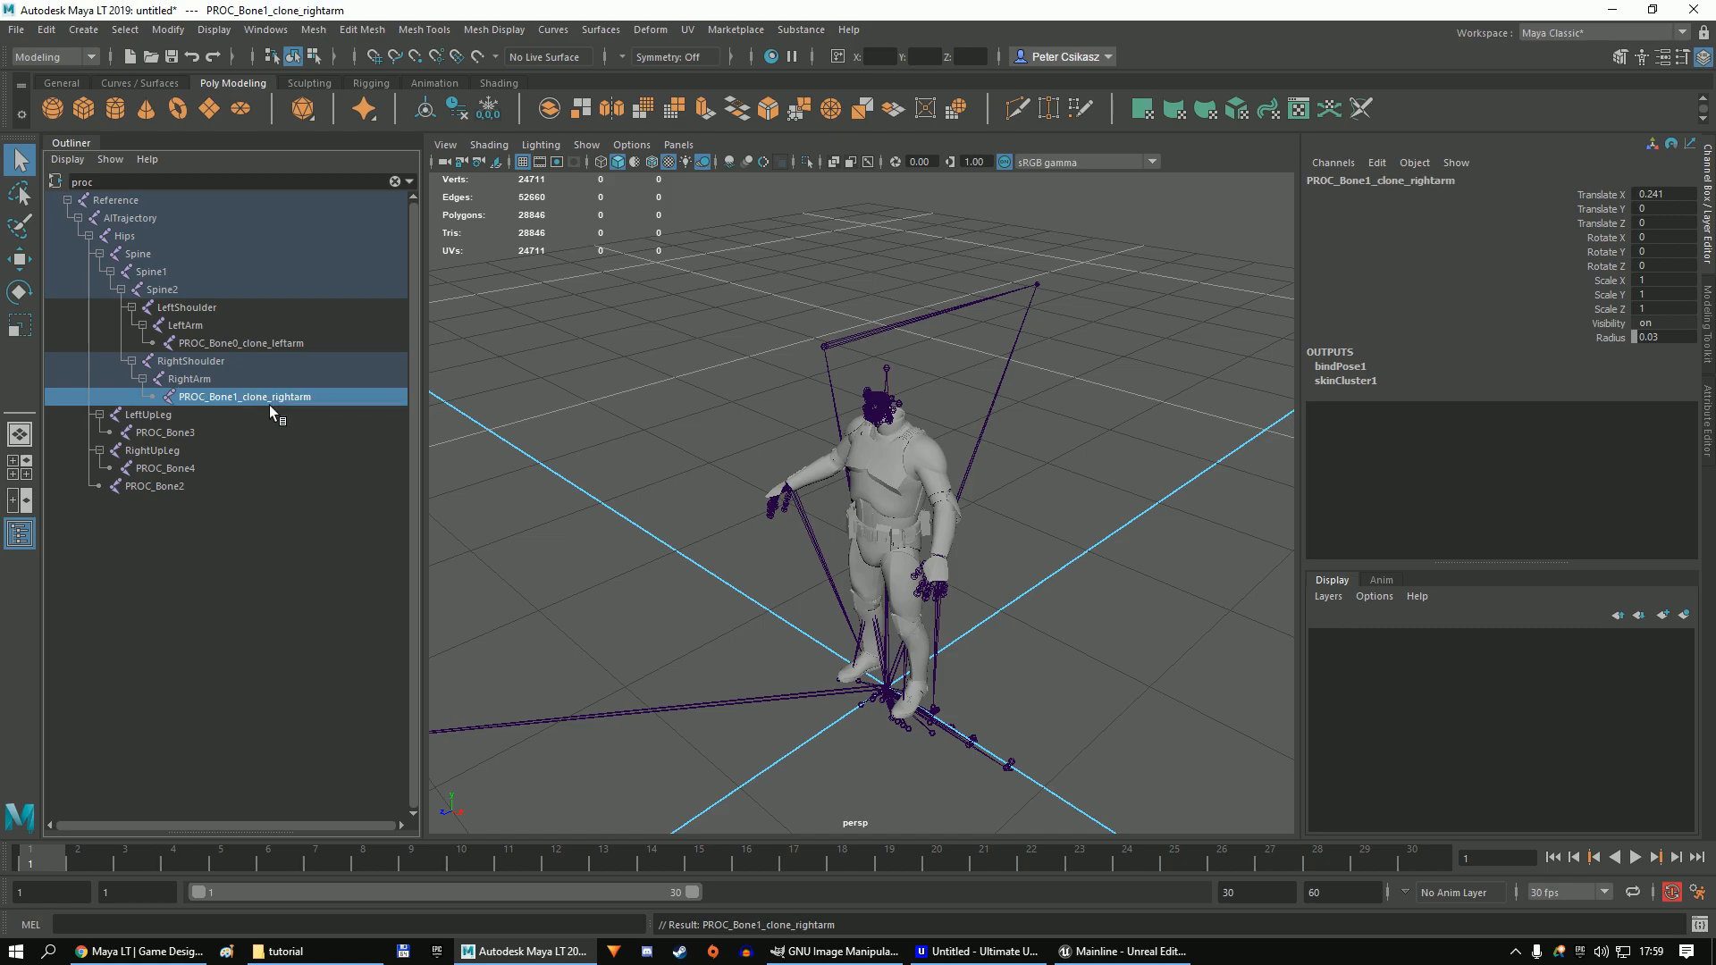
# Rename the upper leg joints PROC_Bone3 and PROC_Bone4 as PROC_Bone3_clone_leftupleg and PROC_Bone4_clone_rightupleg.
pyautogui.doubleClick(204, 432)
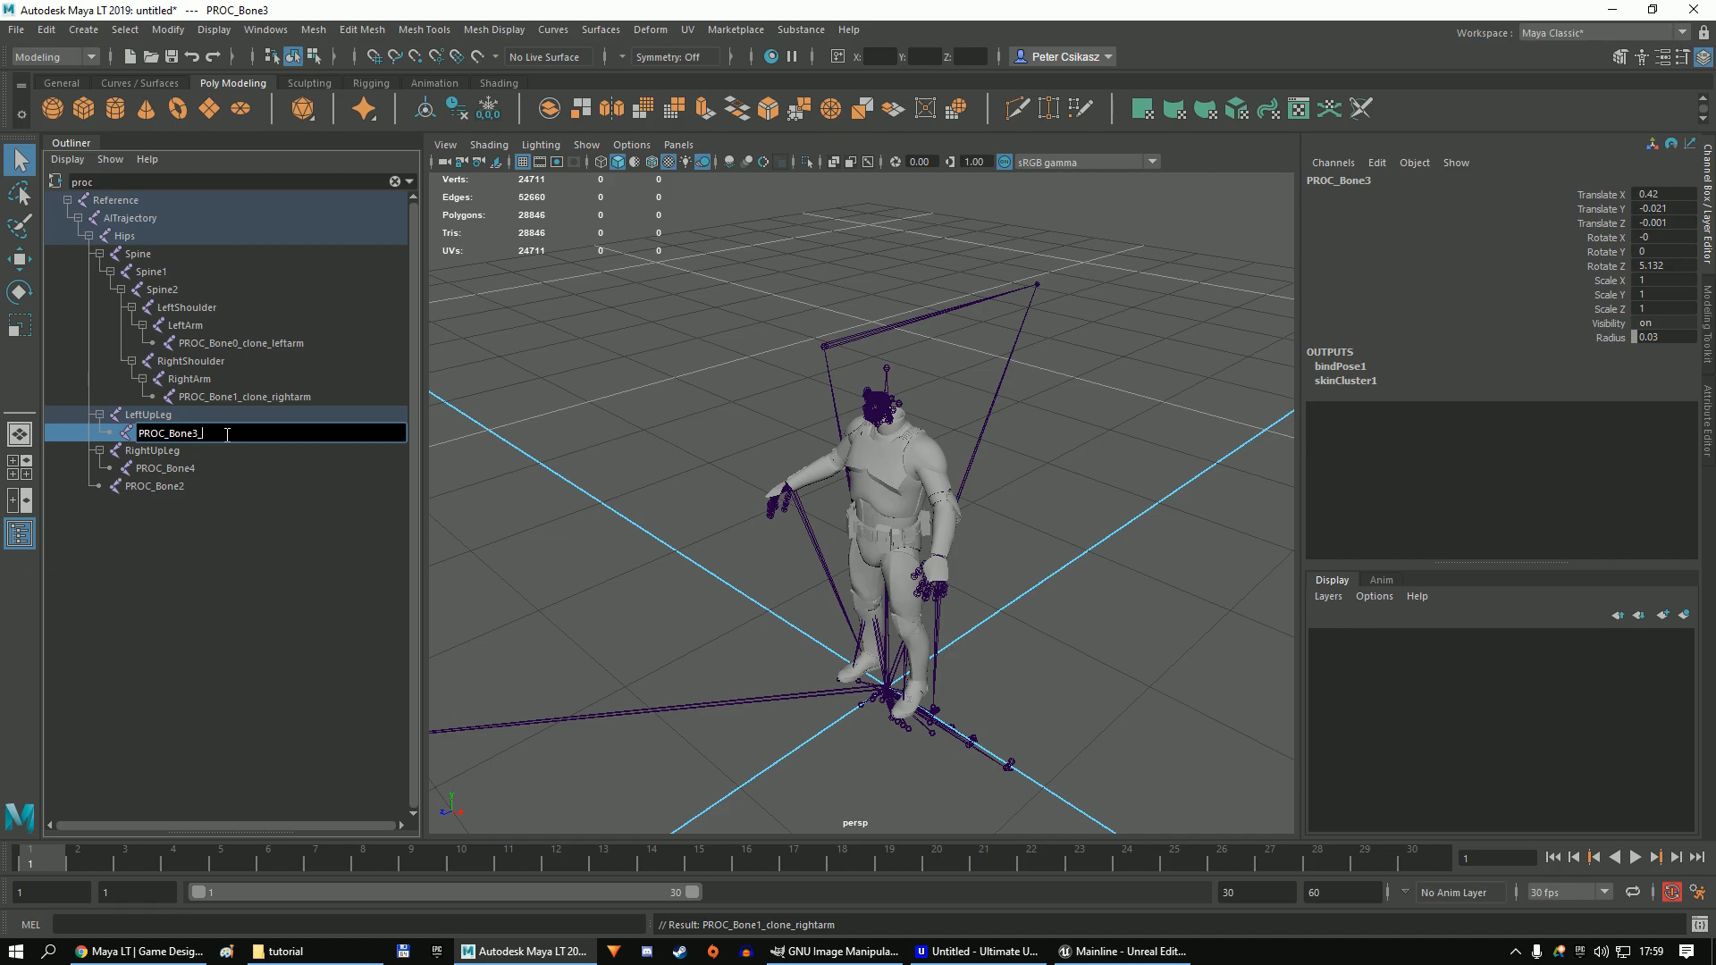
pyautogui.write('_clone_leftupleg')
pyautogui.press('Return')
pyautogui.doubleClick(250, 469)
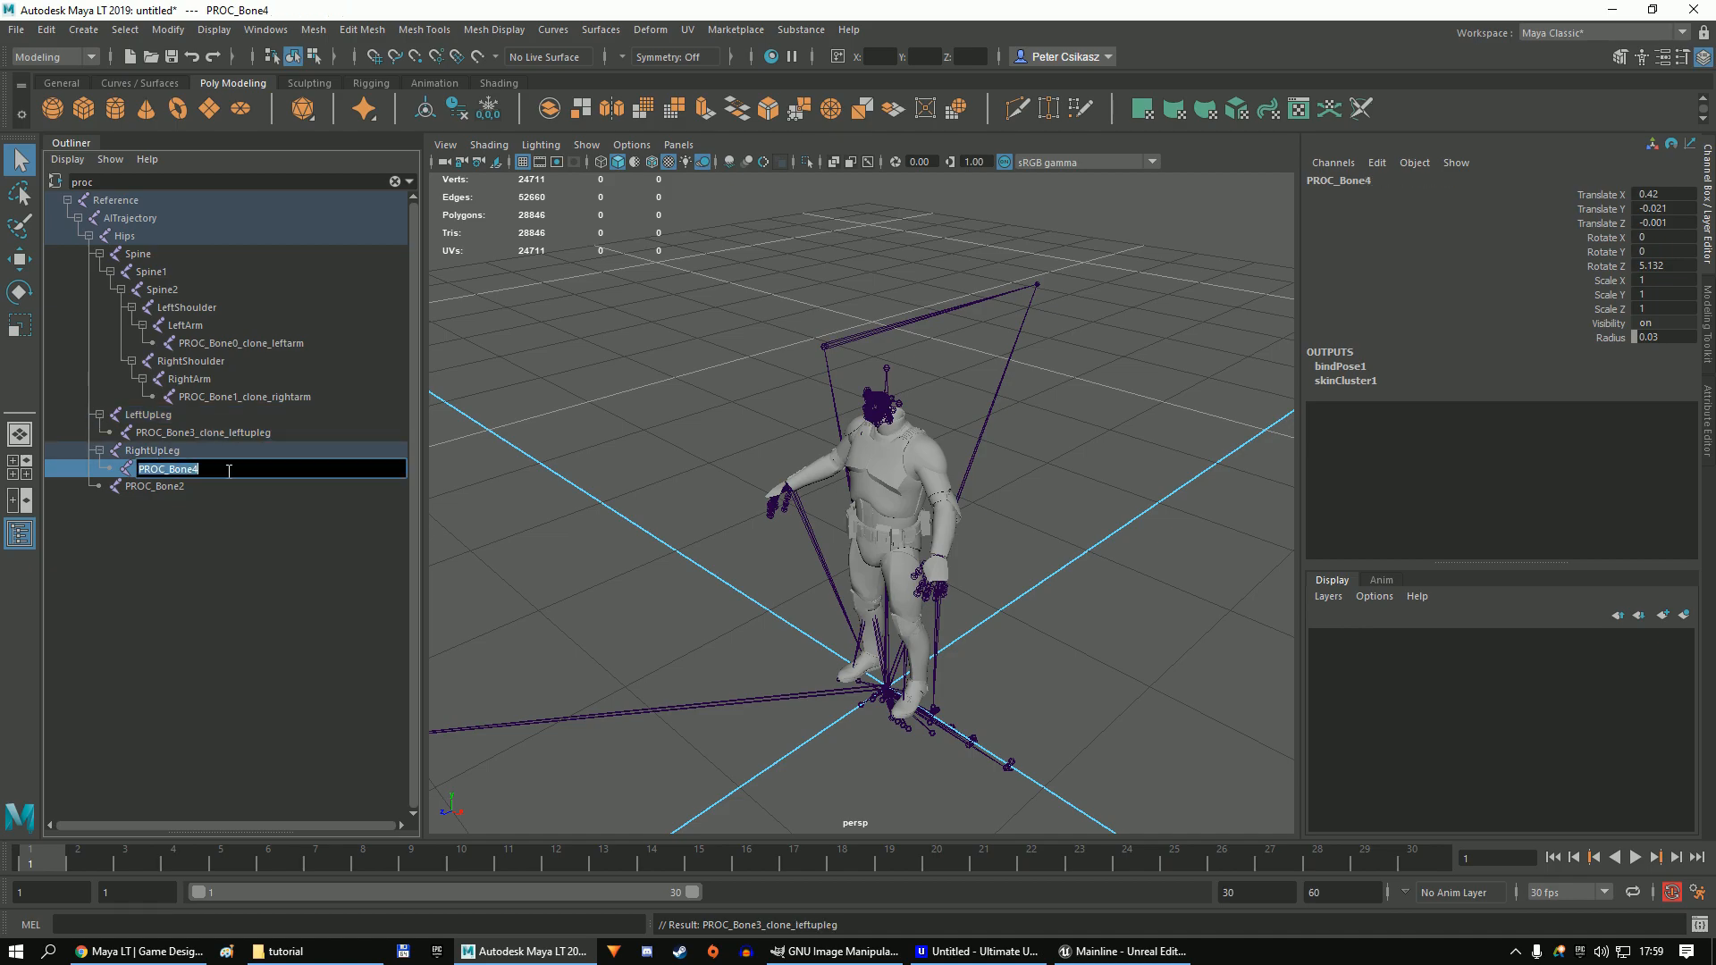
pyautogui.write('_clone_rightupleg')
pyautogui.press('Return')
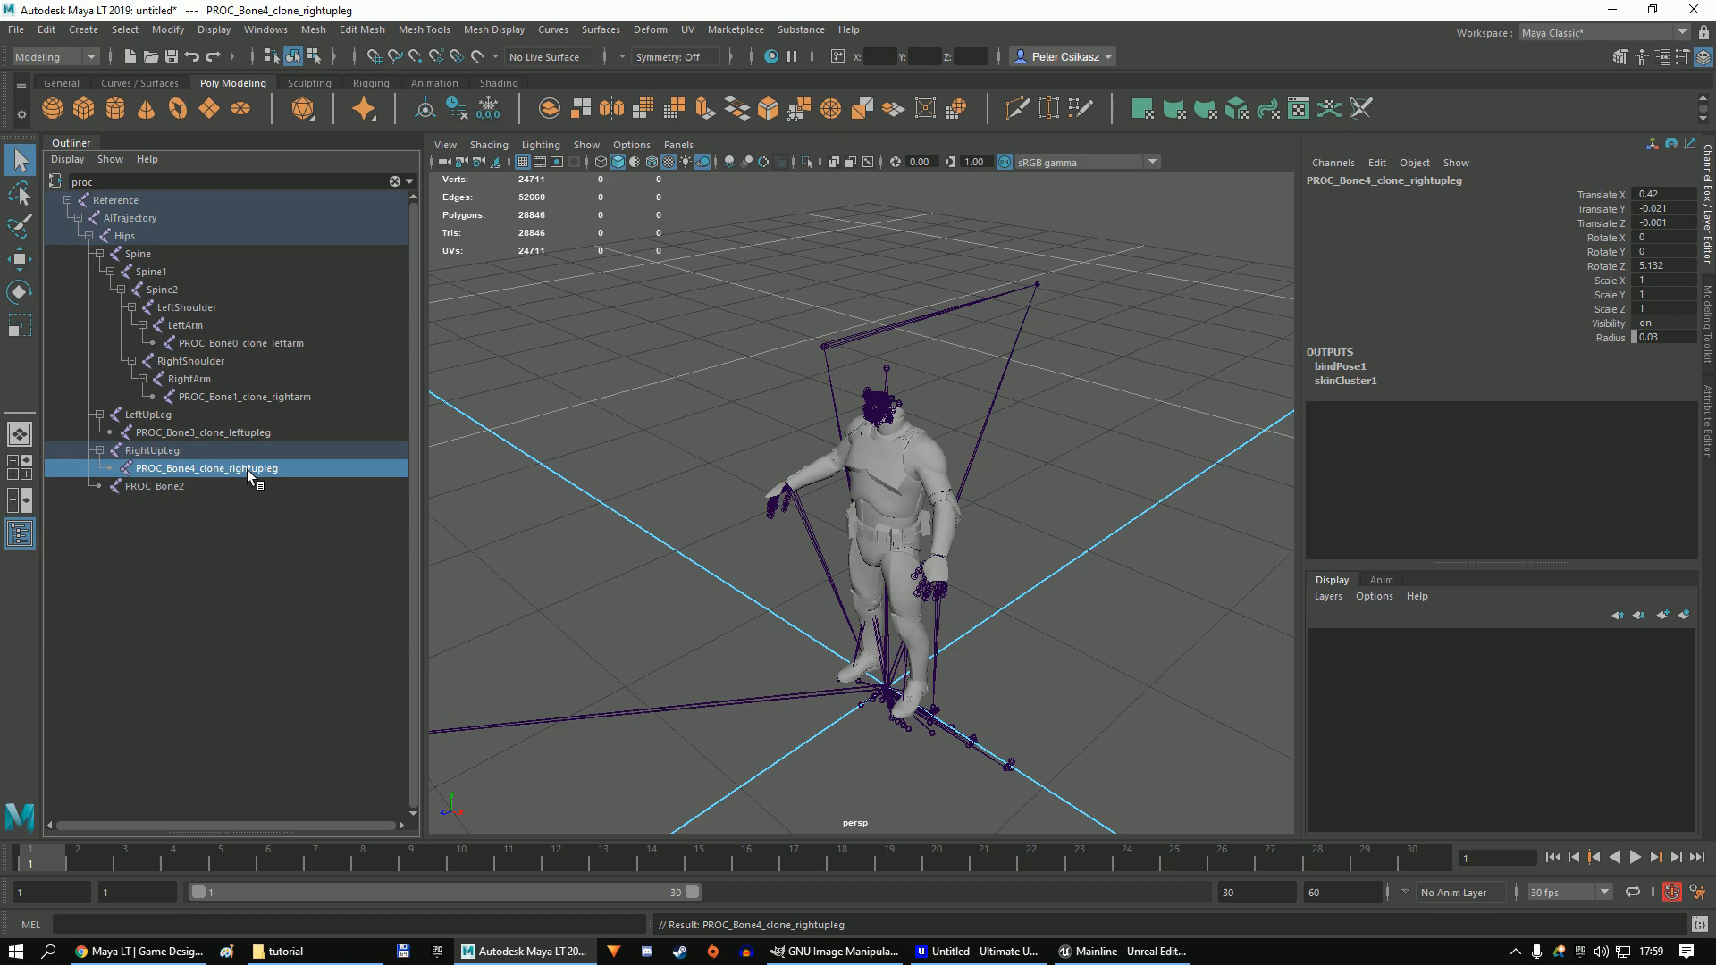
# Rename the PROC_Bone2 joint under Hips as PROC_Bone2_clone_hips and clear the Outliner filter.
pyautogui.doubleClick(196, 486)
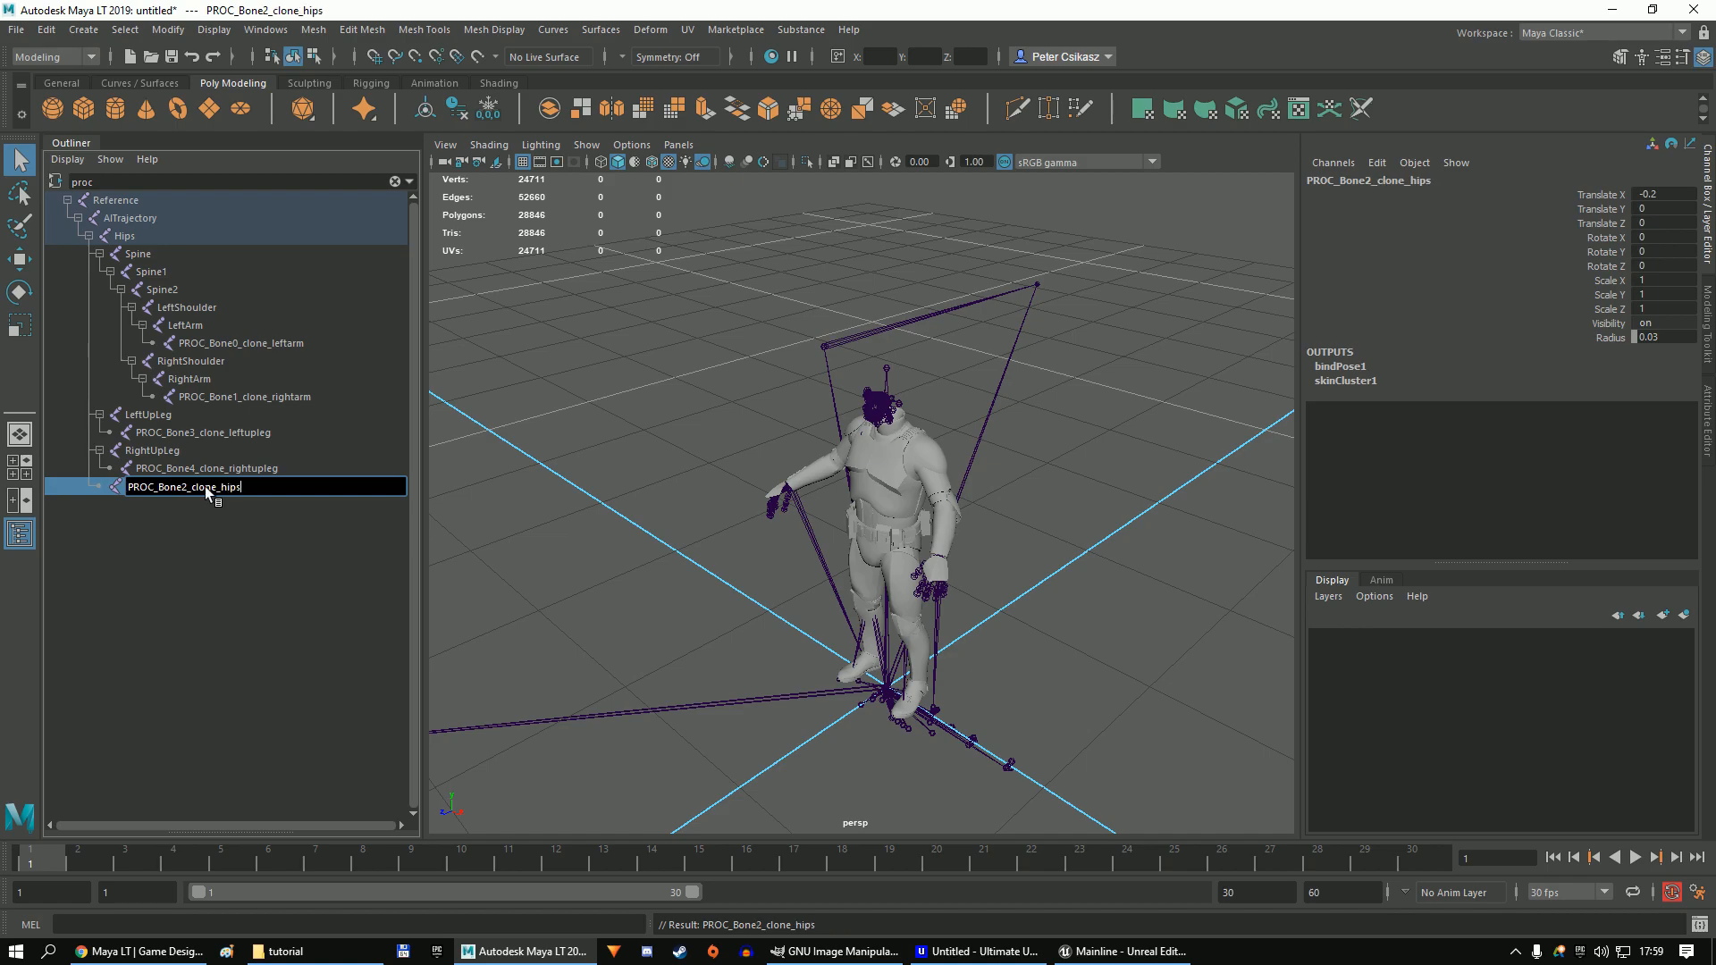
pyautogui.press('Return')
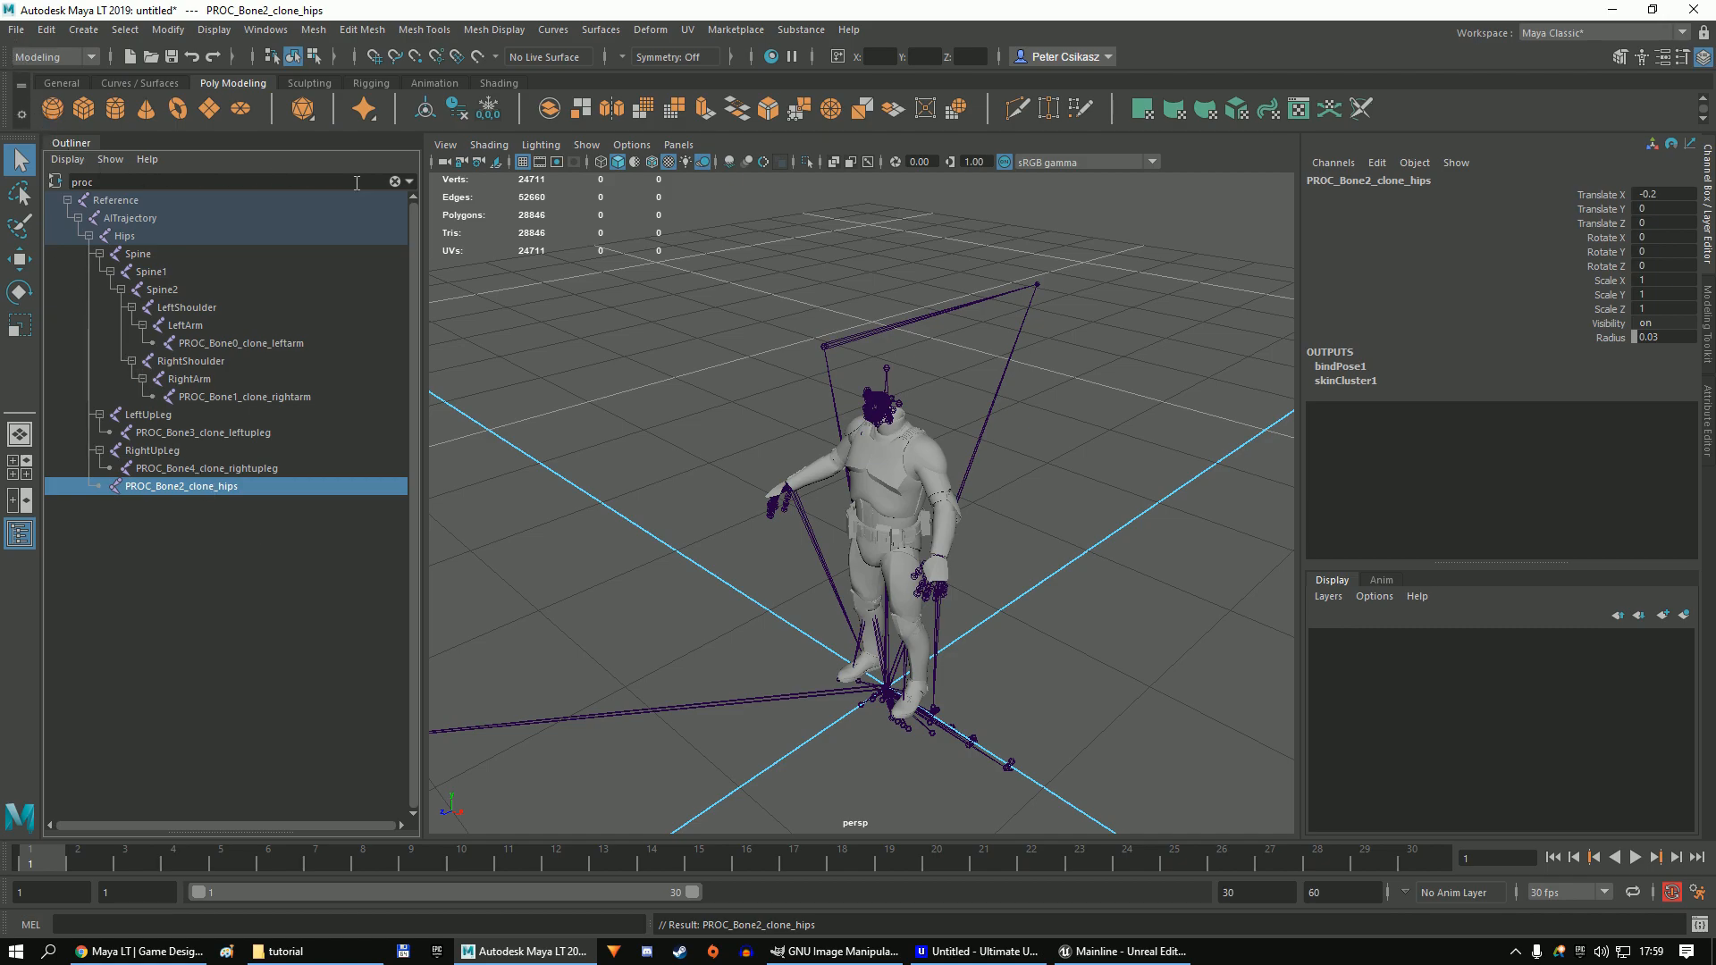
pyautogui.click(394, 182)
# Export the whole scene as FBX to D:\tutorial, replacing l_assault_preq_01_mesh.fbx, with Smoothing Groups and Tangents and Binormals enabled, and clear the selection.
pyautogui.click(16, 30)
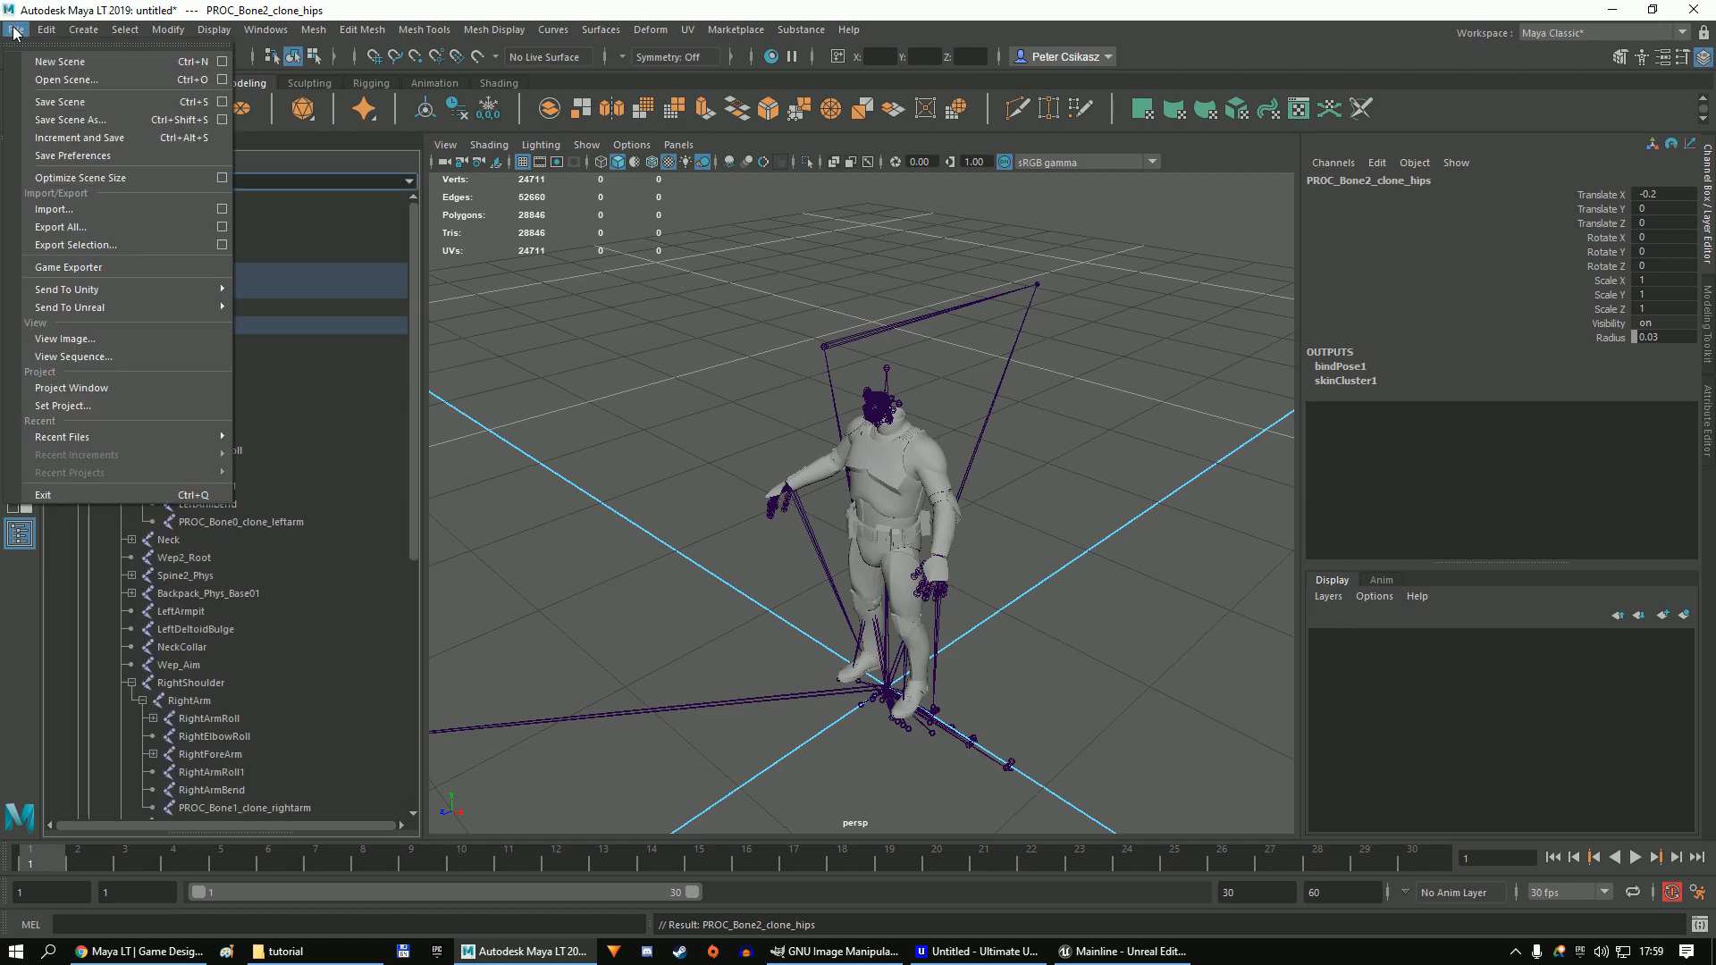
pyautogui.click(102, 227)
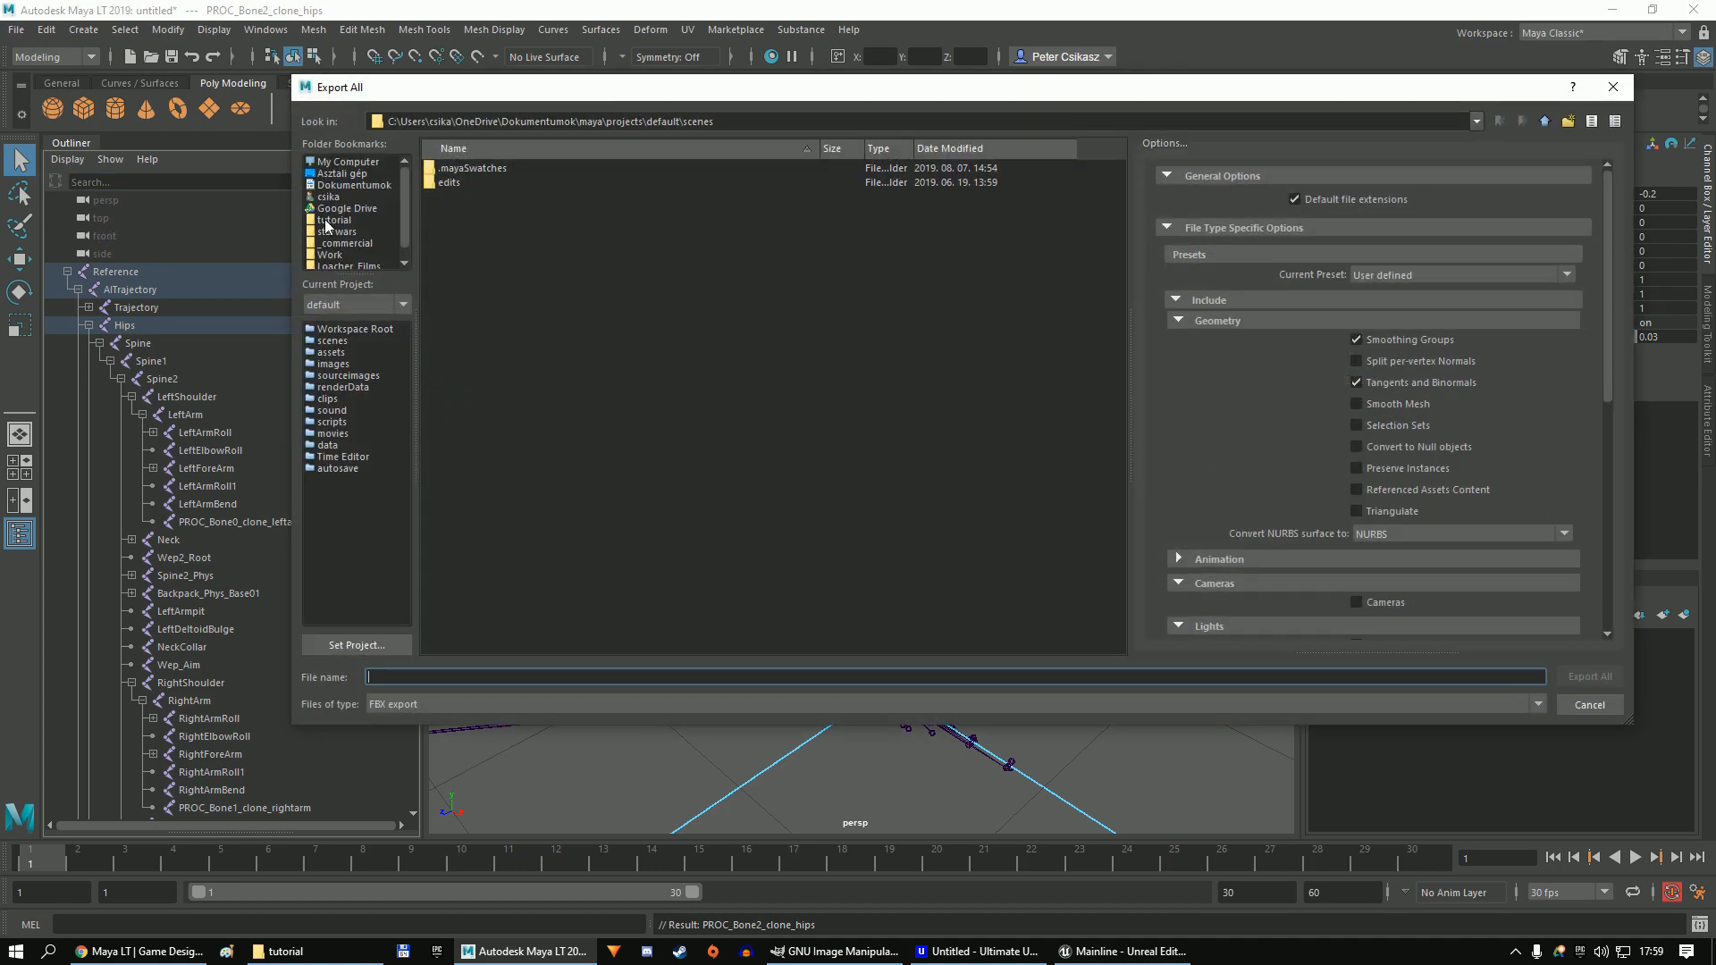
pyautogui.click(327, 222)
pyautogui.click(463, 212)
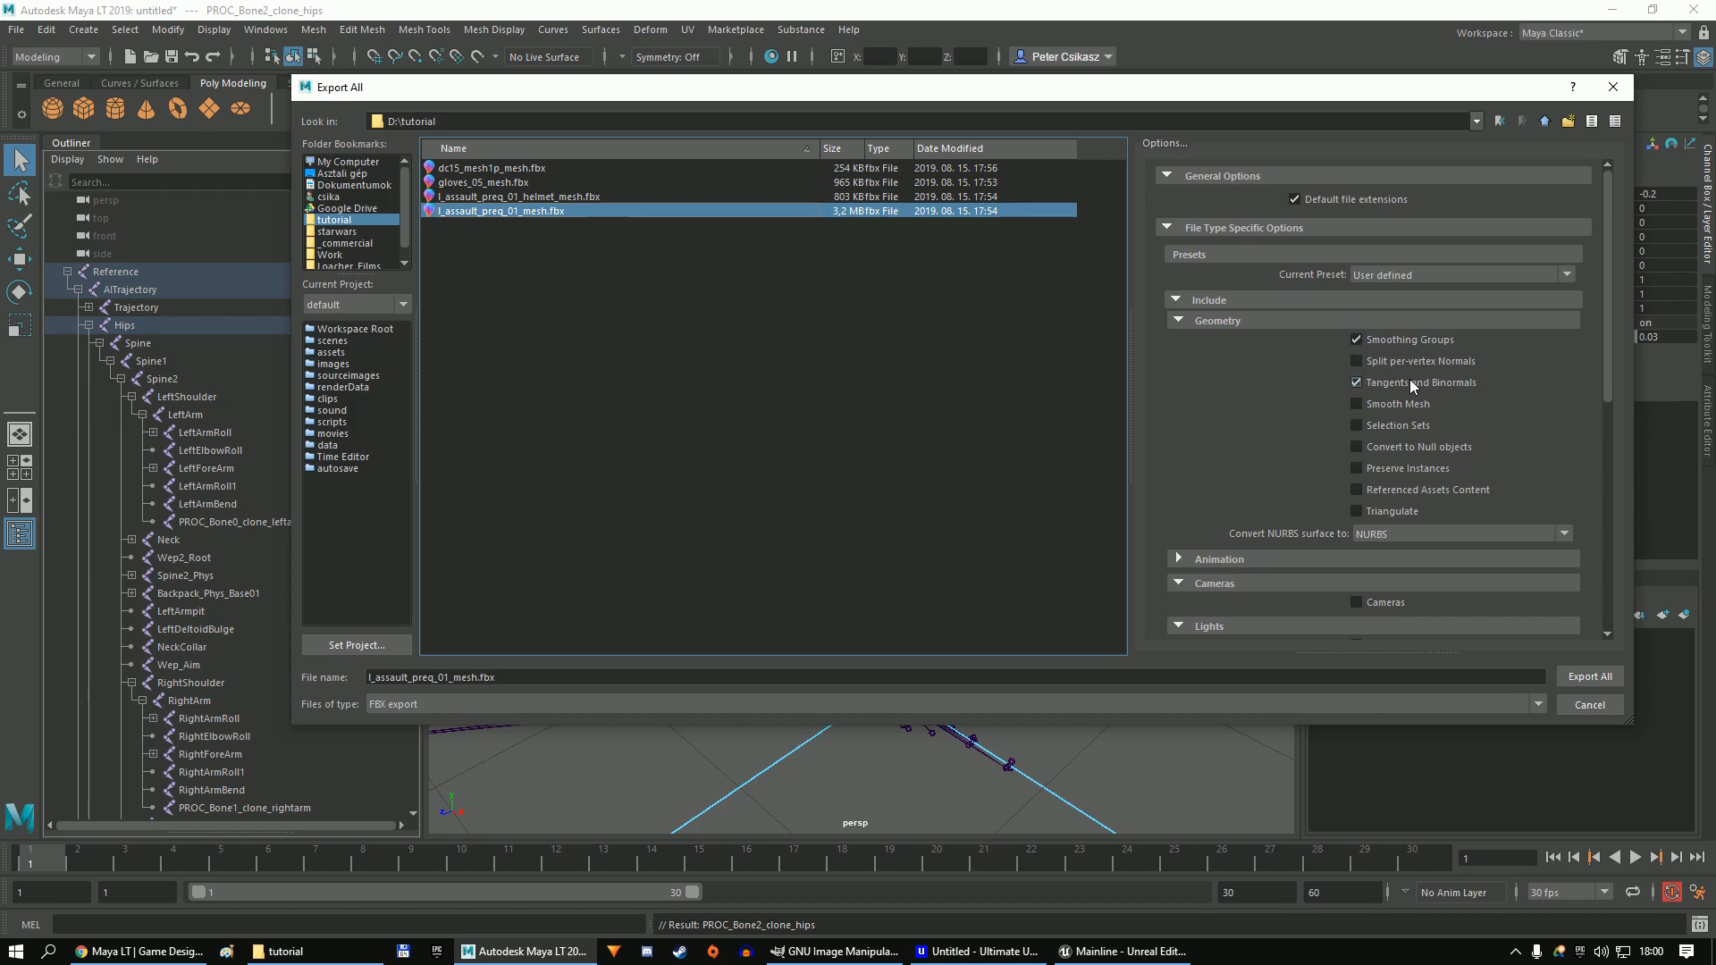
pyautogui.click(1275, 563)
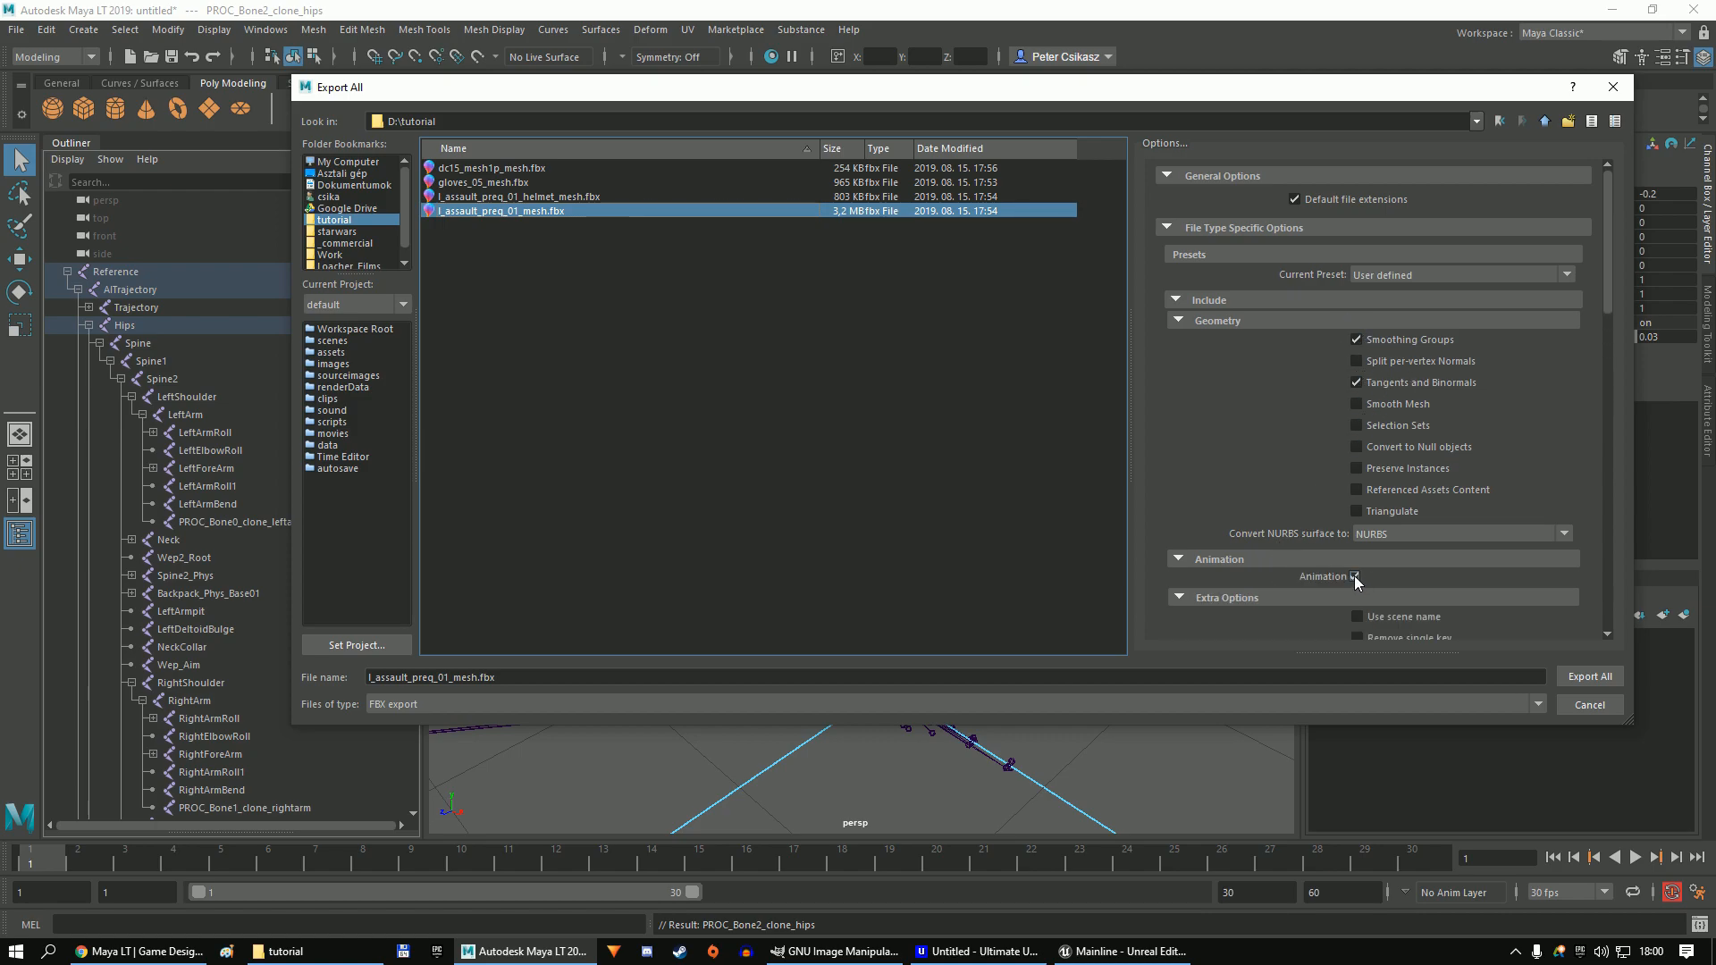
pyautogui.scroll(-3, 1238, 549)
pyautogui.scroll(-3, 1235, 522)
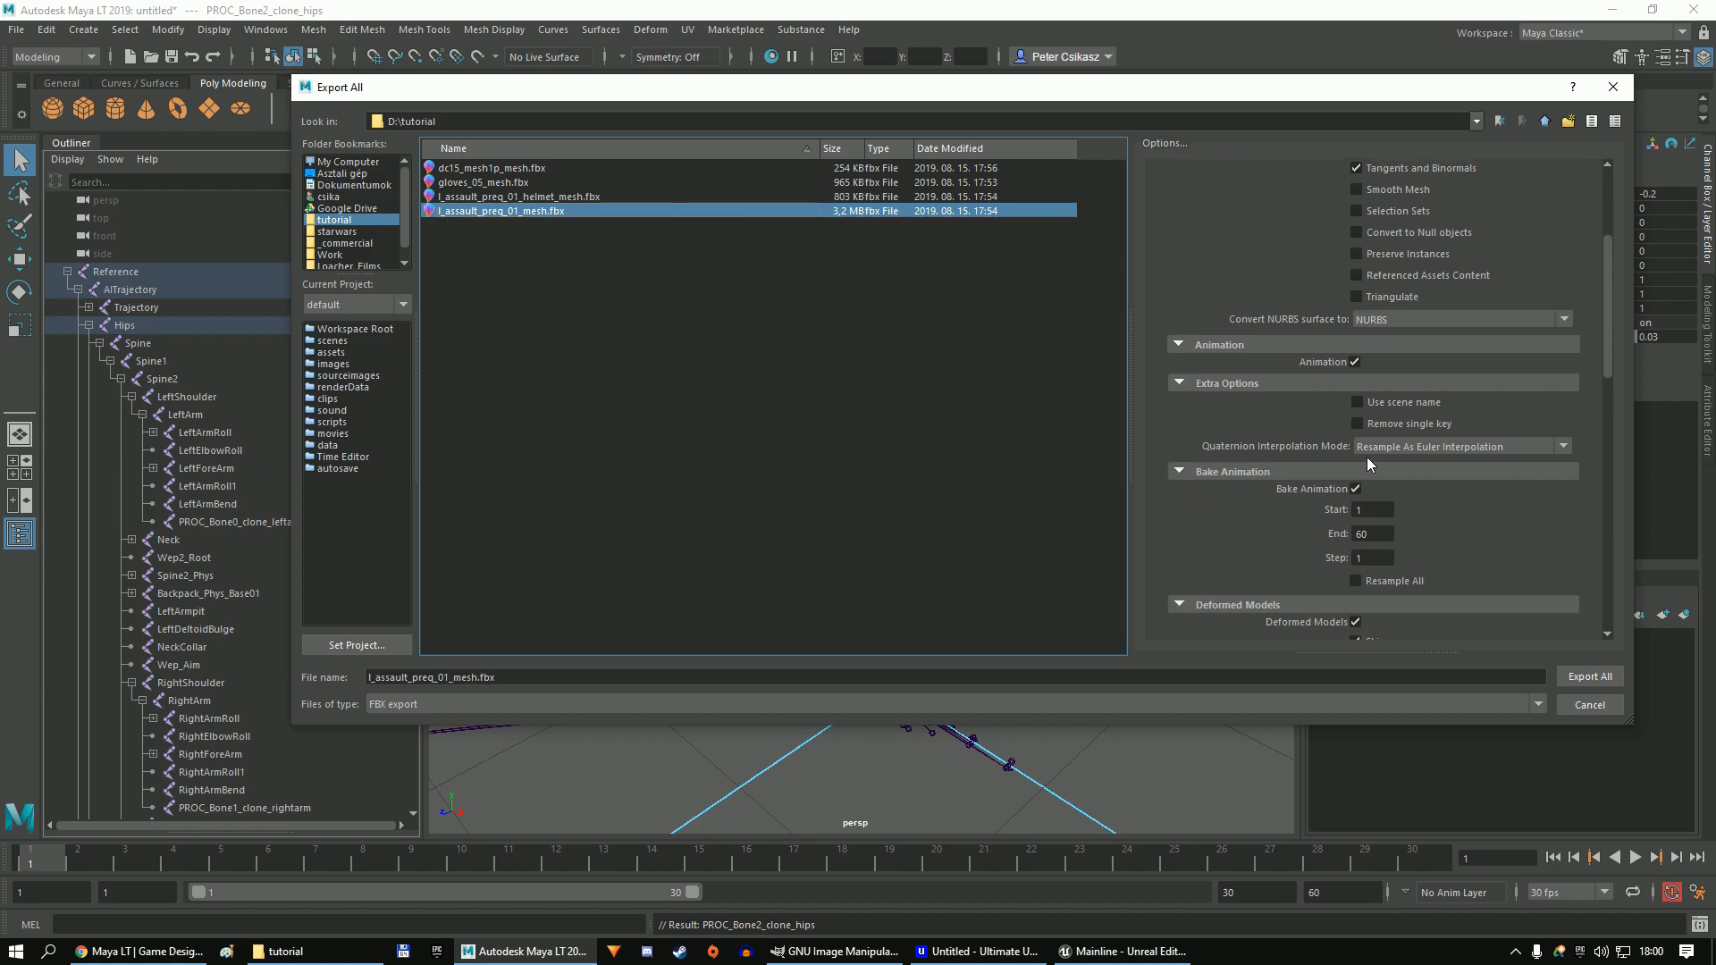
pyautogui.scroll(2, 1273, 362)
pyautogui.click(1234, 397)
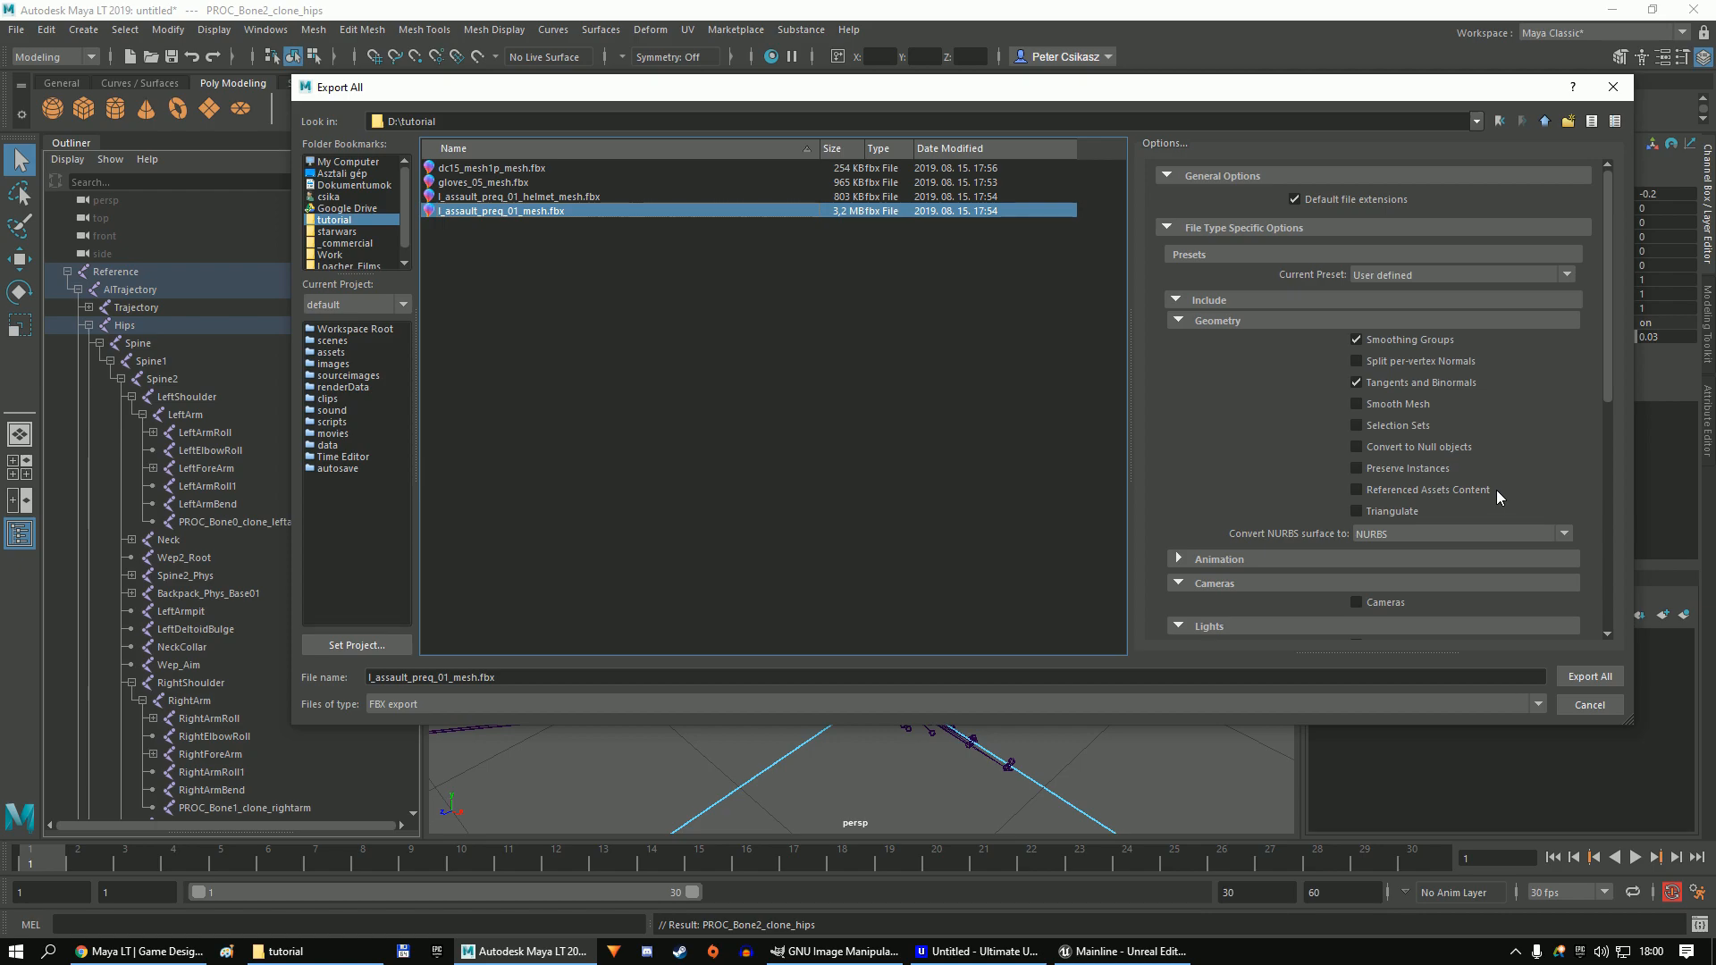
pyautogui.click(1591, 677)
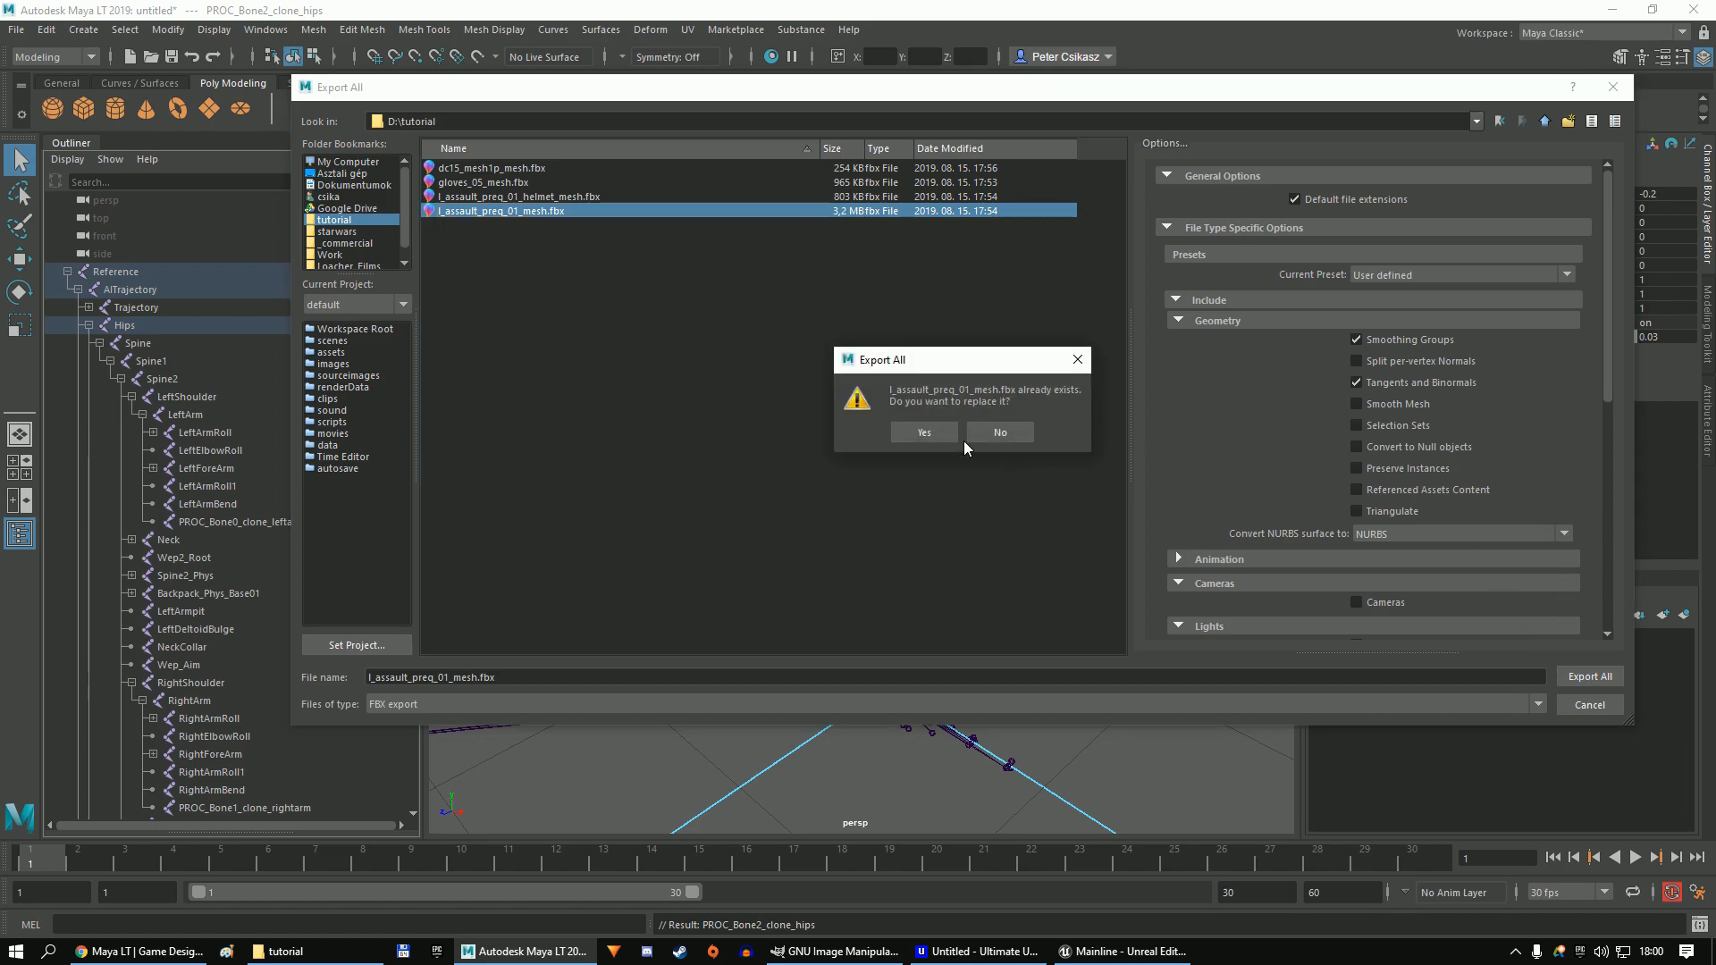
pyautogui.click(901, 438)
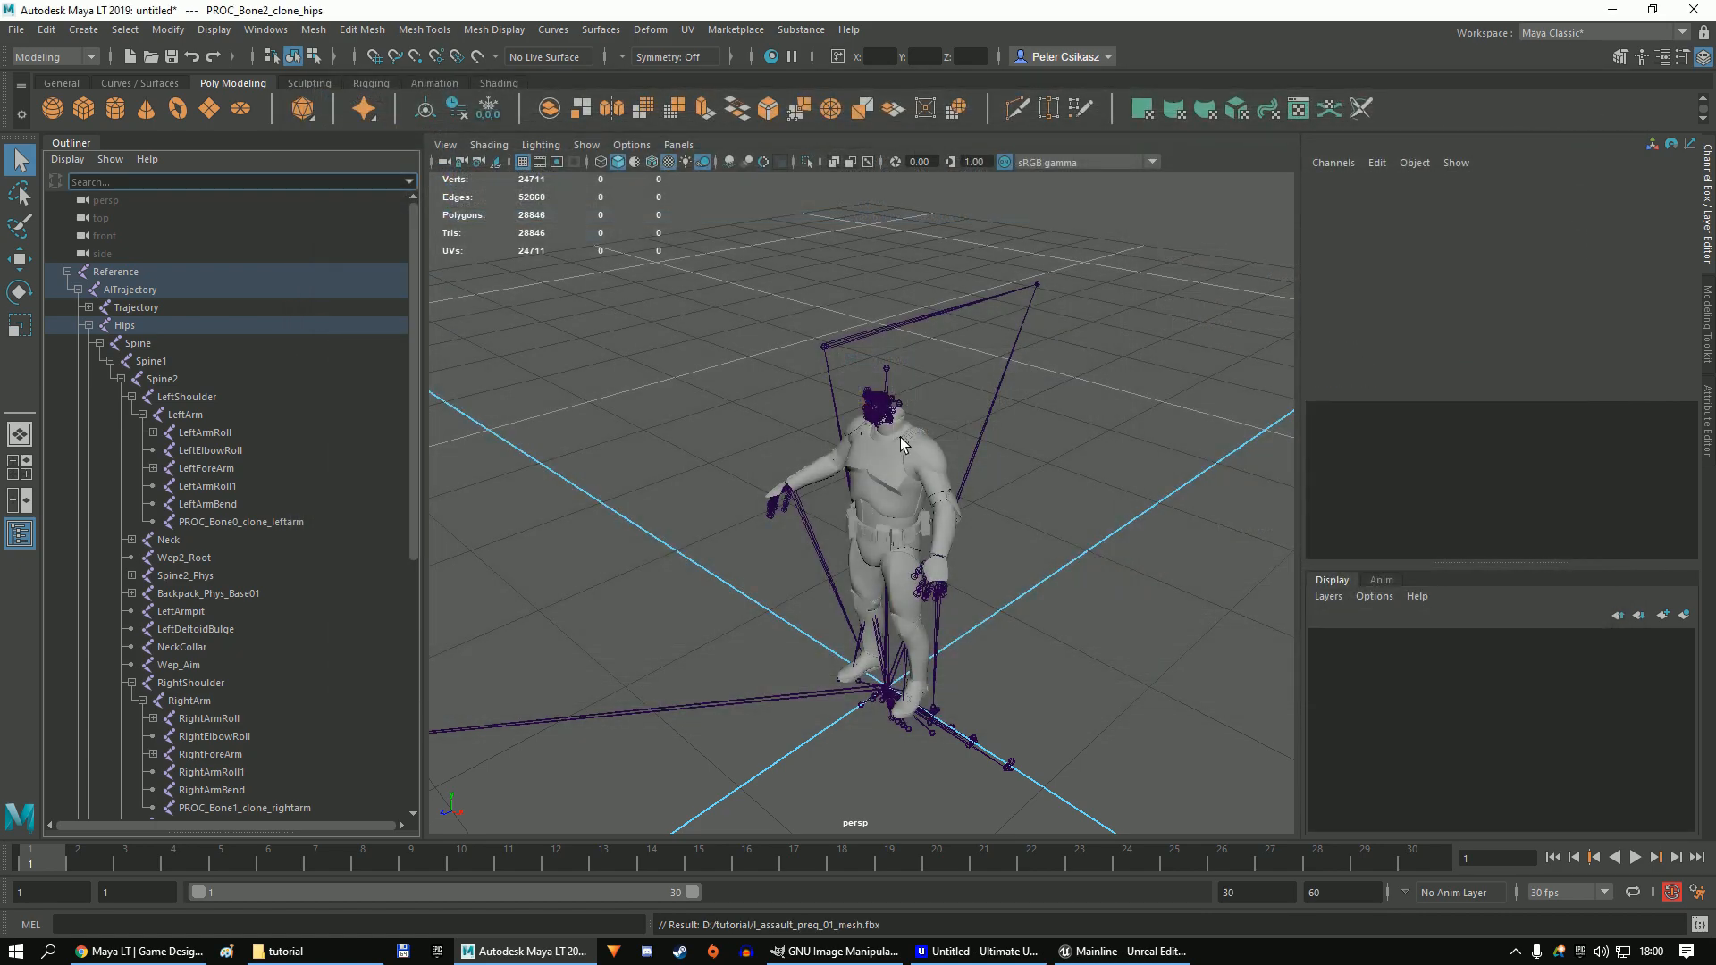
pyautogui.click(758, 315)
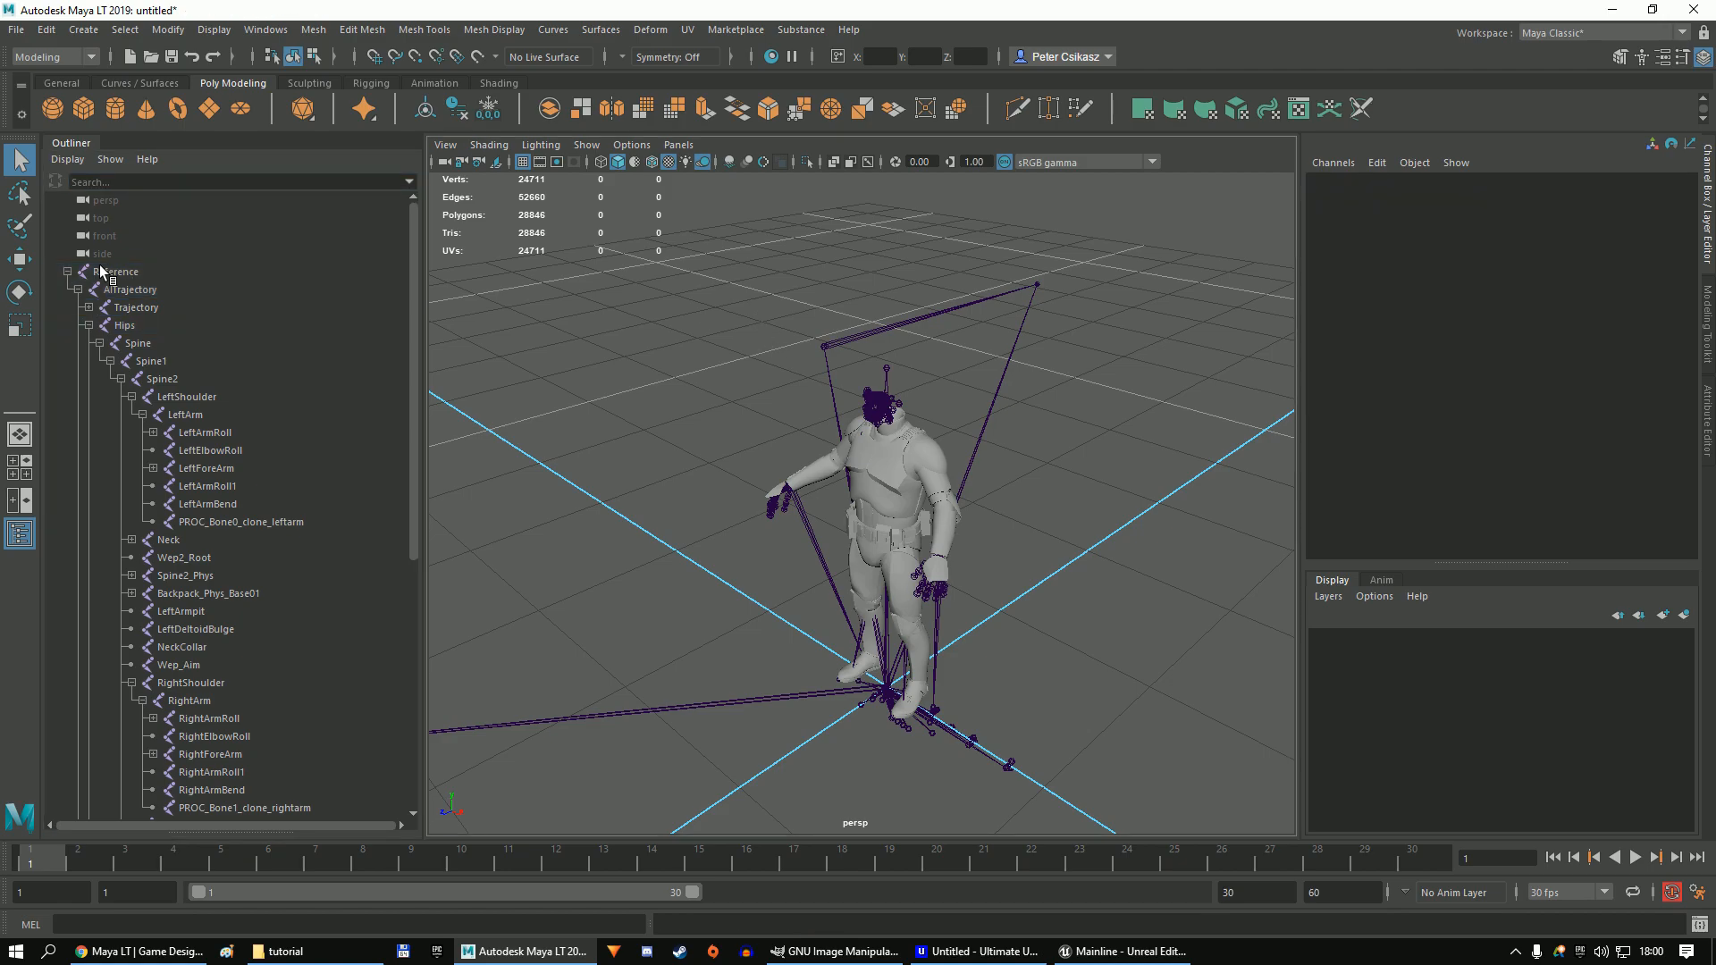
# Start a new scene without saving the current one and import l_assault_preq_01_helmet_mesh.fbx from D:\tutorial.
pyautogui.click(67, 271)
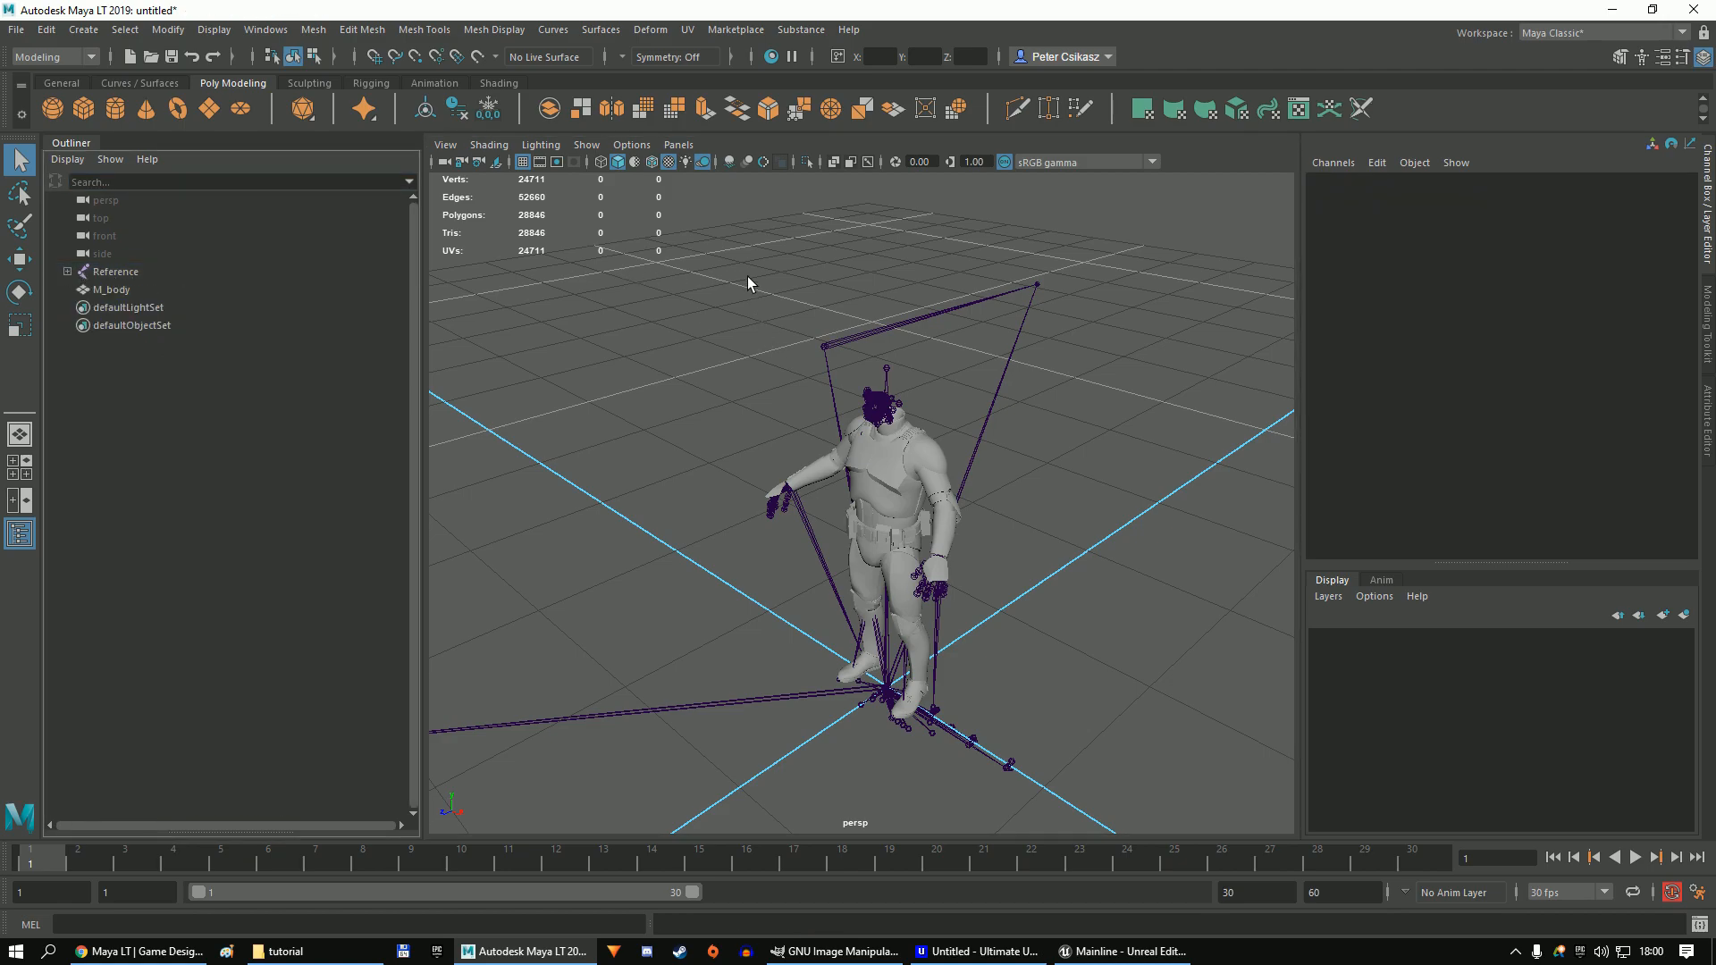
pyautogui.click(16, 29)
pyautogui.click(40, 52)
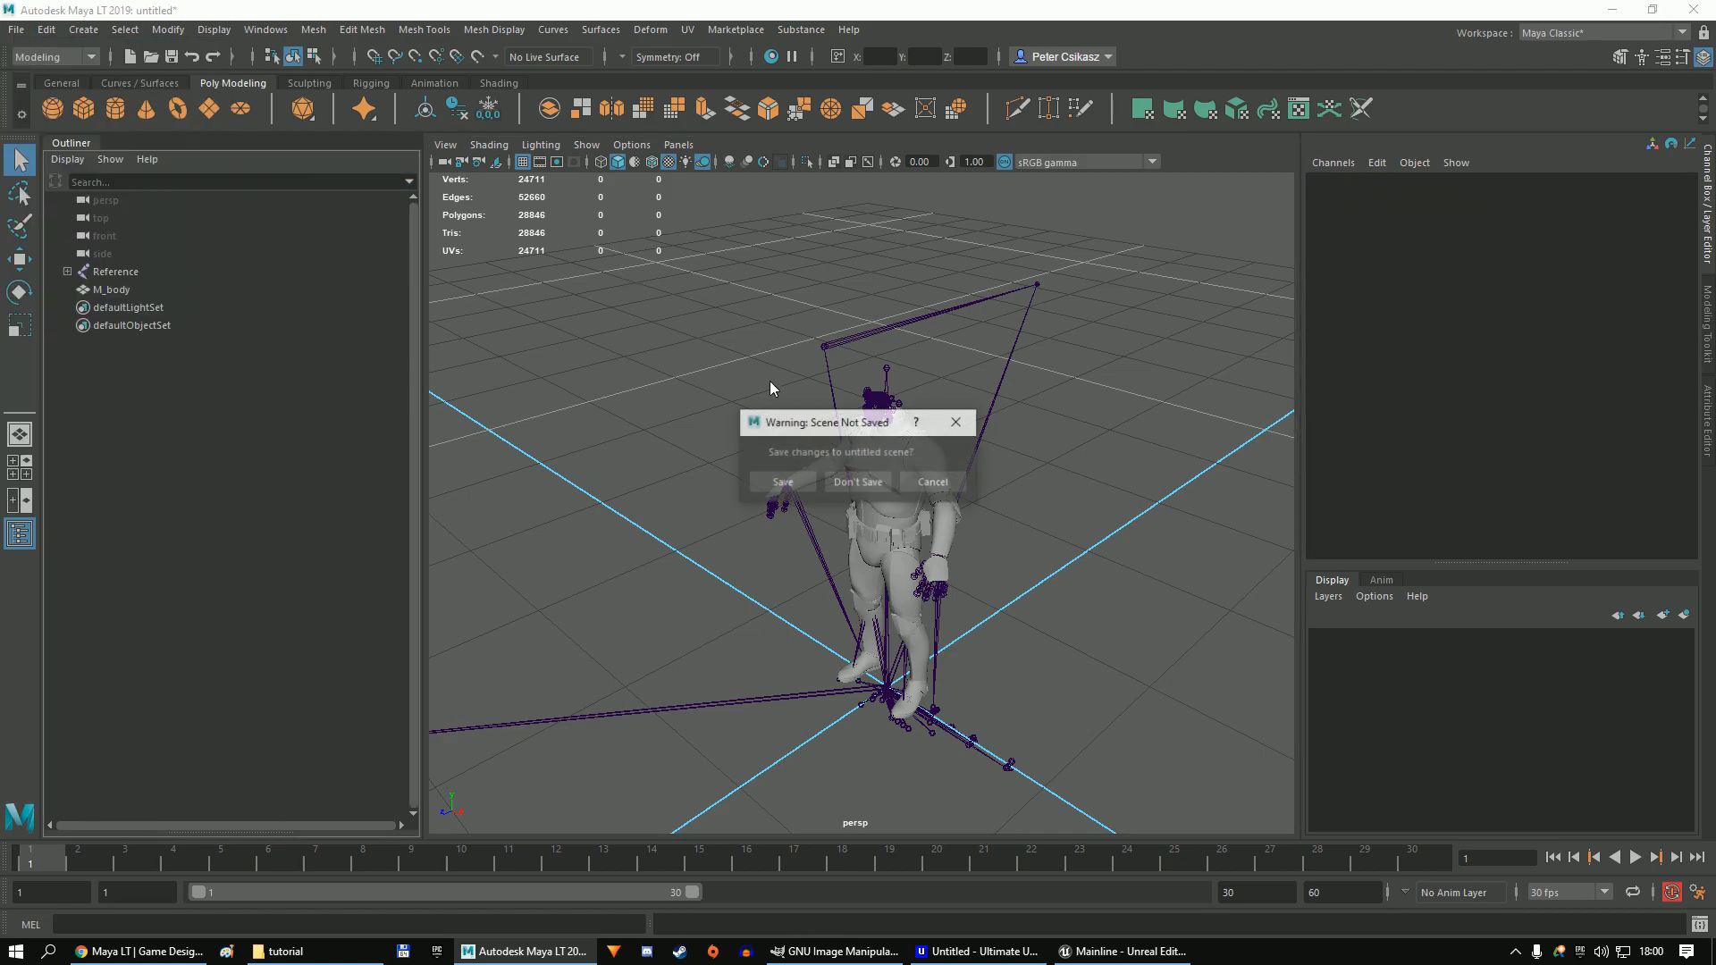
pyautogui.click(866, 481)
pyautogui.click(16, 29)
pyautogui.click(93, 202)
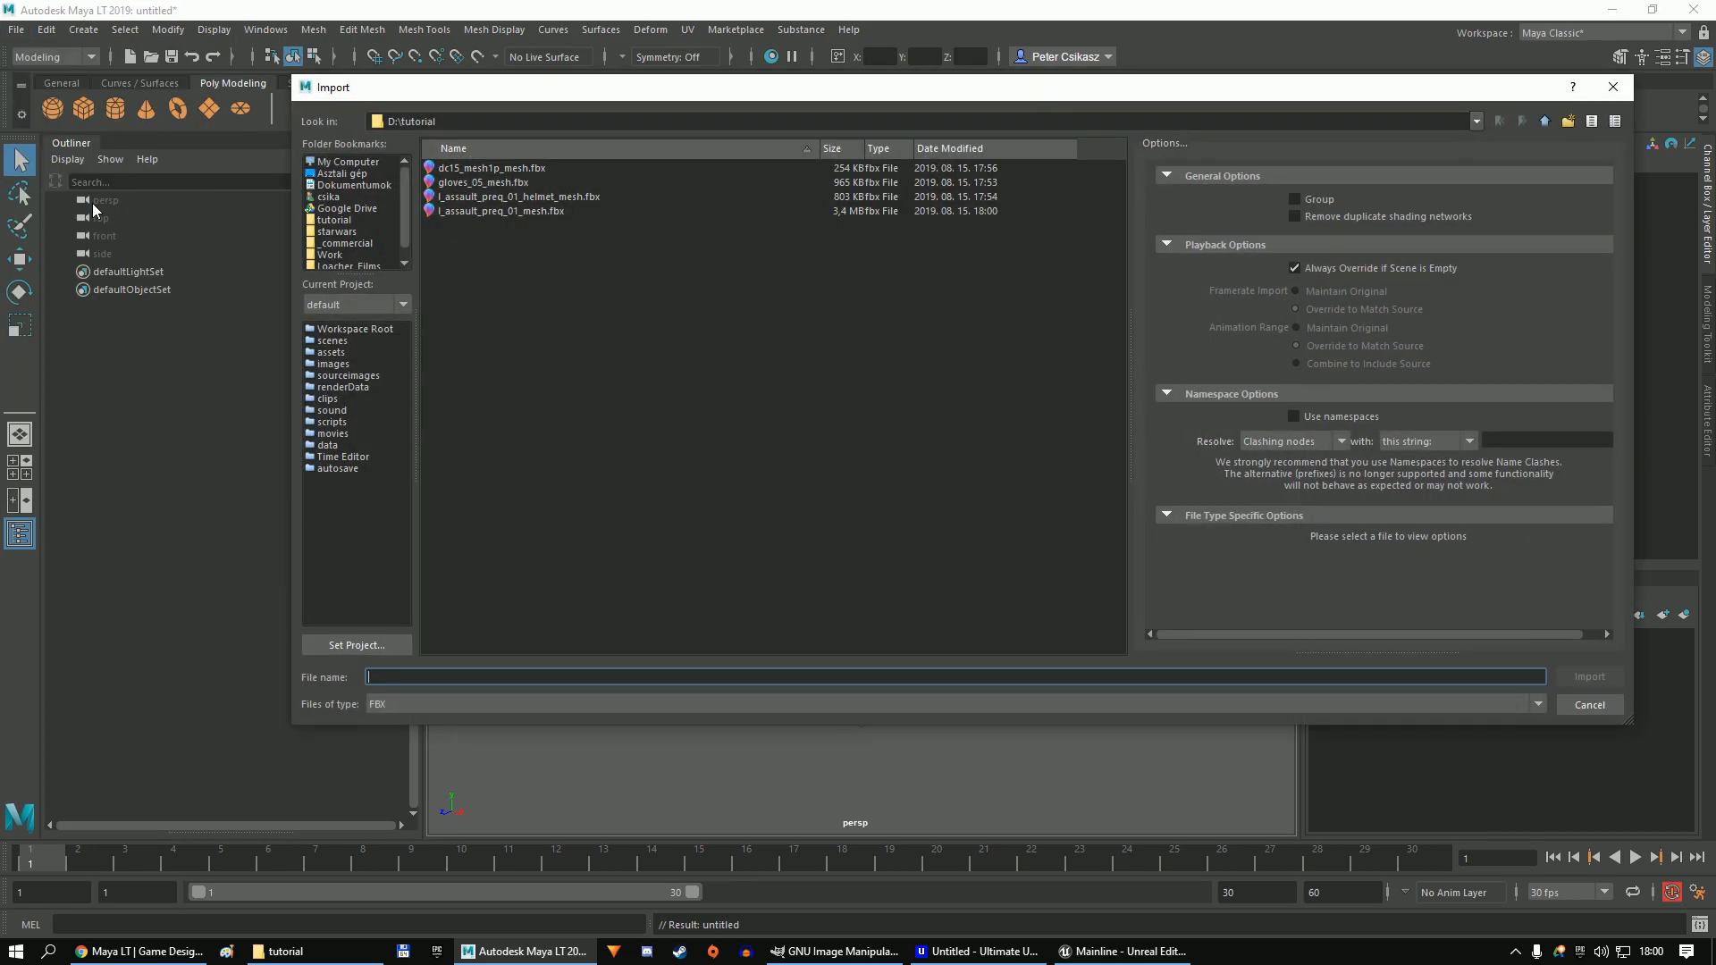
pyautogui.doubleClick(549, 196)
pyautogui.scroll(10, 863, 384)
pyautogui.keyDown('alt'); pyautogui.moveTo(860, 385); pyautogui.dragTo(843, 493, button='middle'); pyautogui.keyUp('alt')
pyautogui.scroll(2, 771, 439)
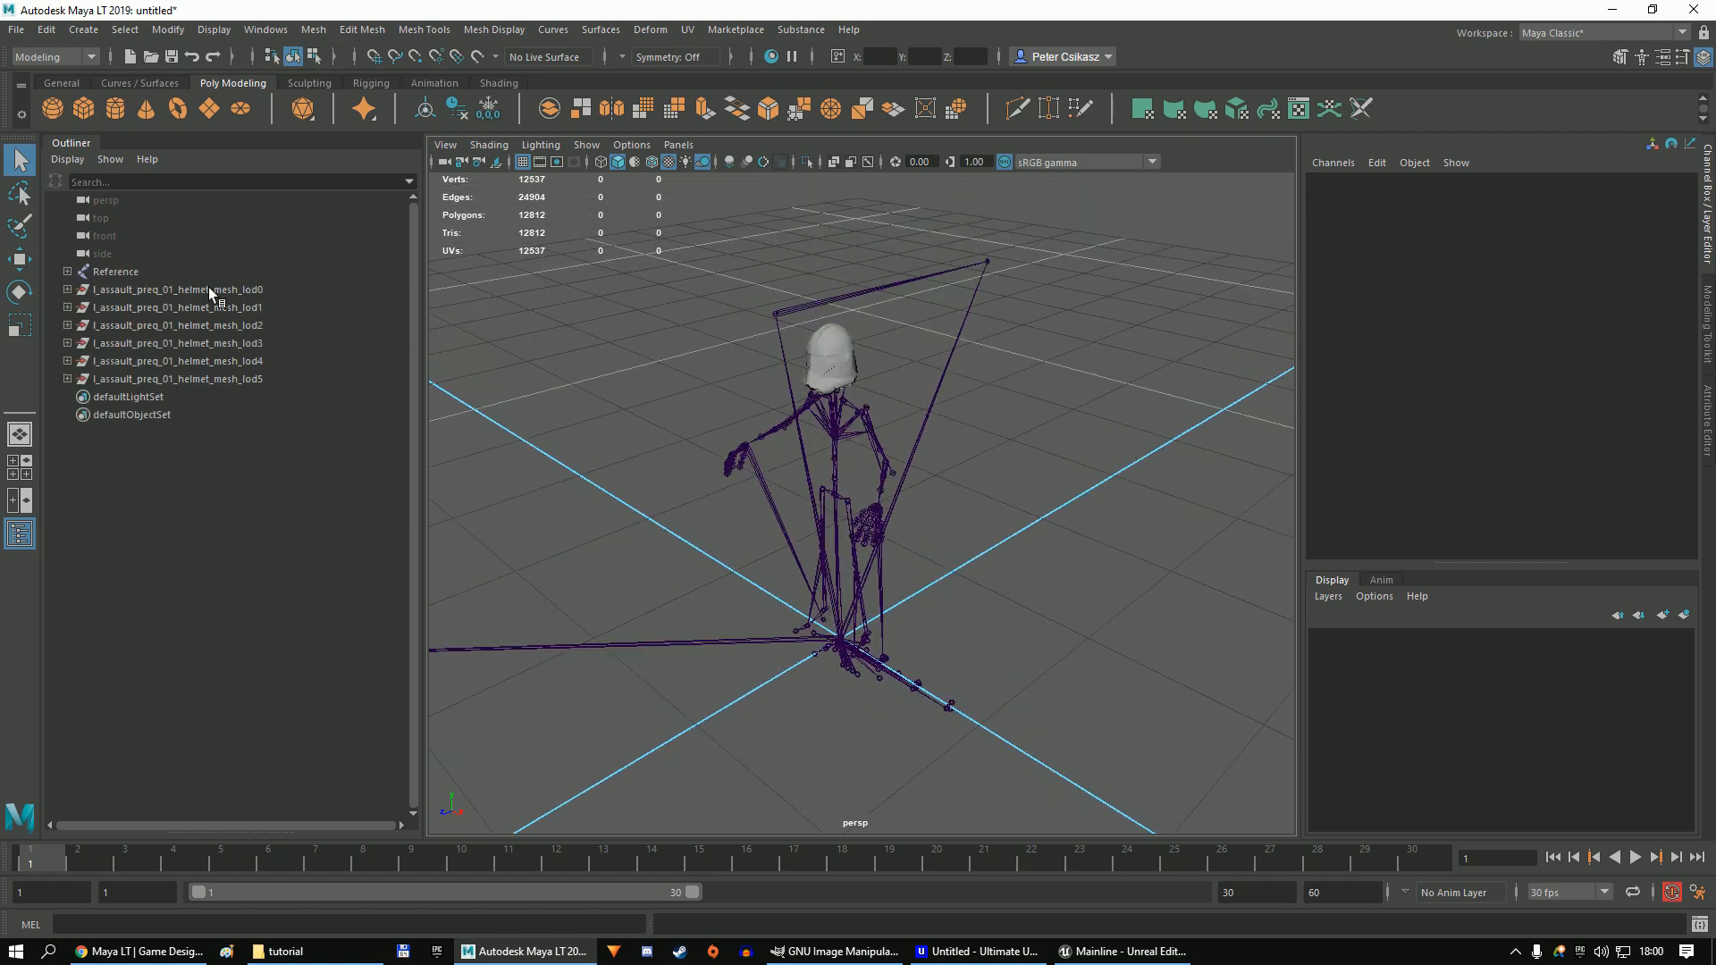
# Delete the helmet mesh groups lod1 through lod5.
pyautogui.click(201, 306)
pyautogui.keyDown('shift'); pyautogui.click(199, 376); pyautogui.keyUp('shift')
pyautogui.press('Delete')
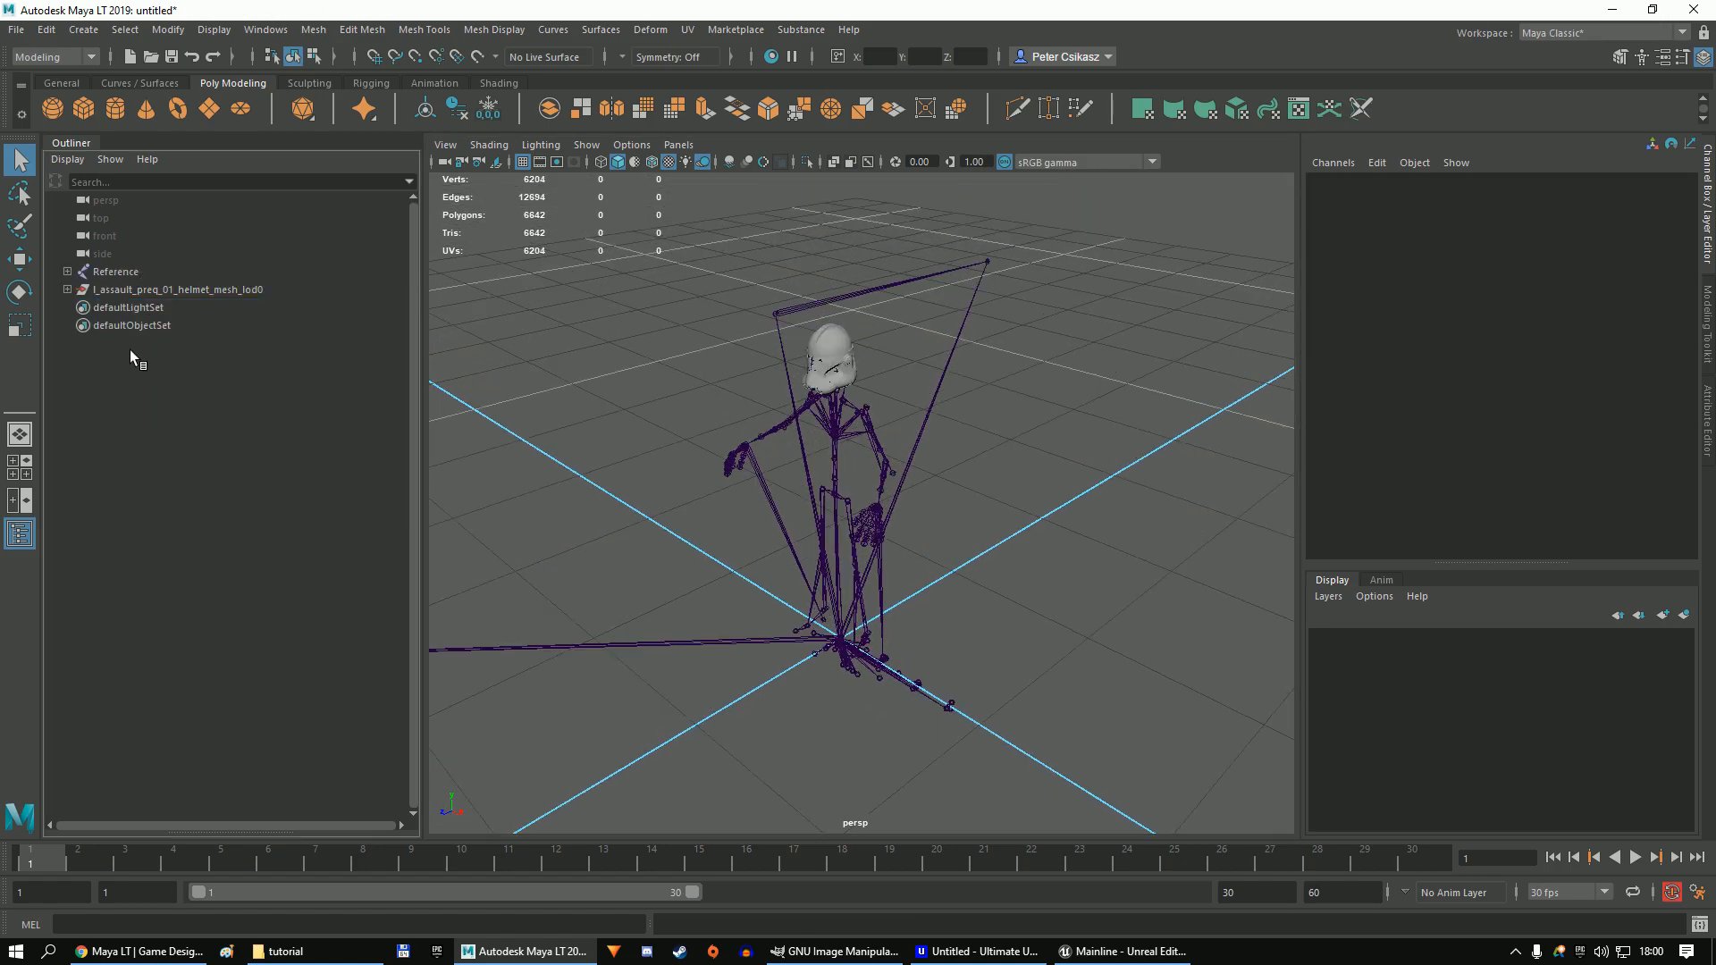
# Unparent M_Helmet from l_assault_preq_01_helmet_mesh_lod0 and delete the emptied group.
pyautogui.click(67, 286)
pyautogui.click(148, 307)
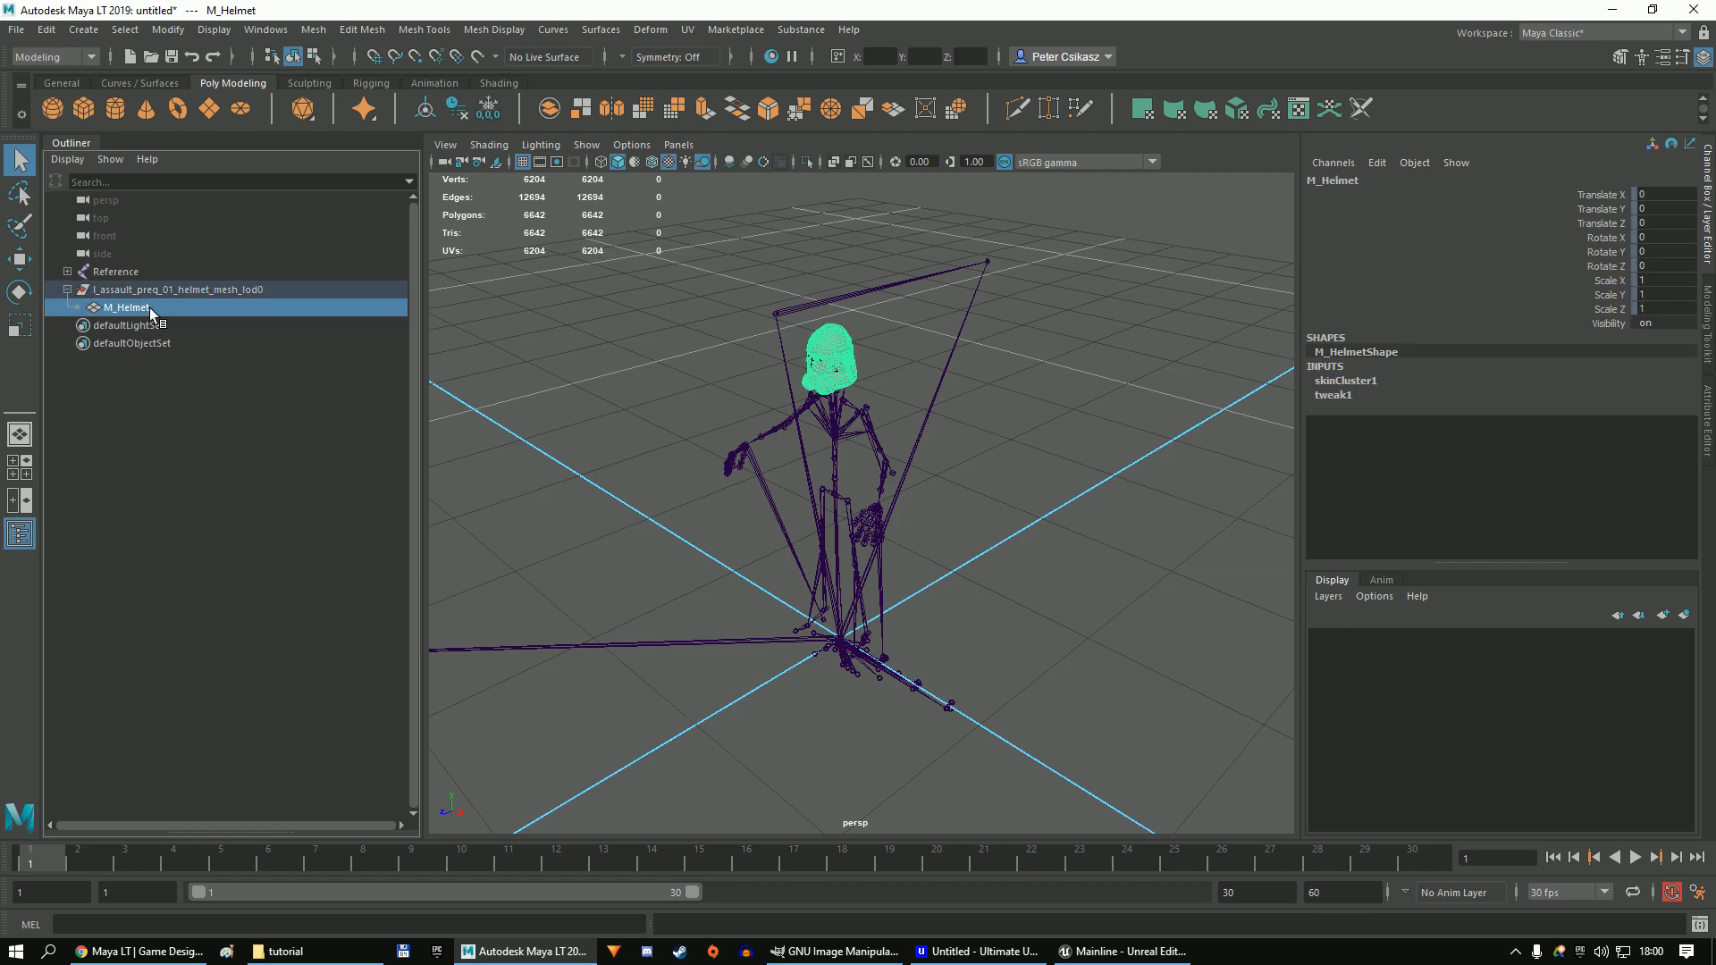
pyautogui.press('Up')
pyautogui.press('Delete')
# Filter the Outliner by proc, rename the PROC_Bone0 joint under HeadEnd as PROC_Bone0_clone_helmet, and clear the filter.
pyautogui.click(105, 181)
pyautogui.write('proc')
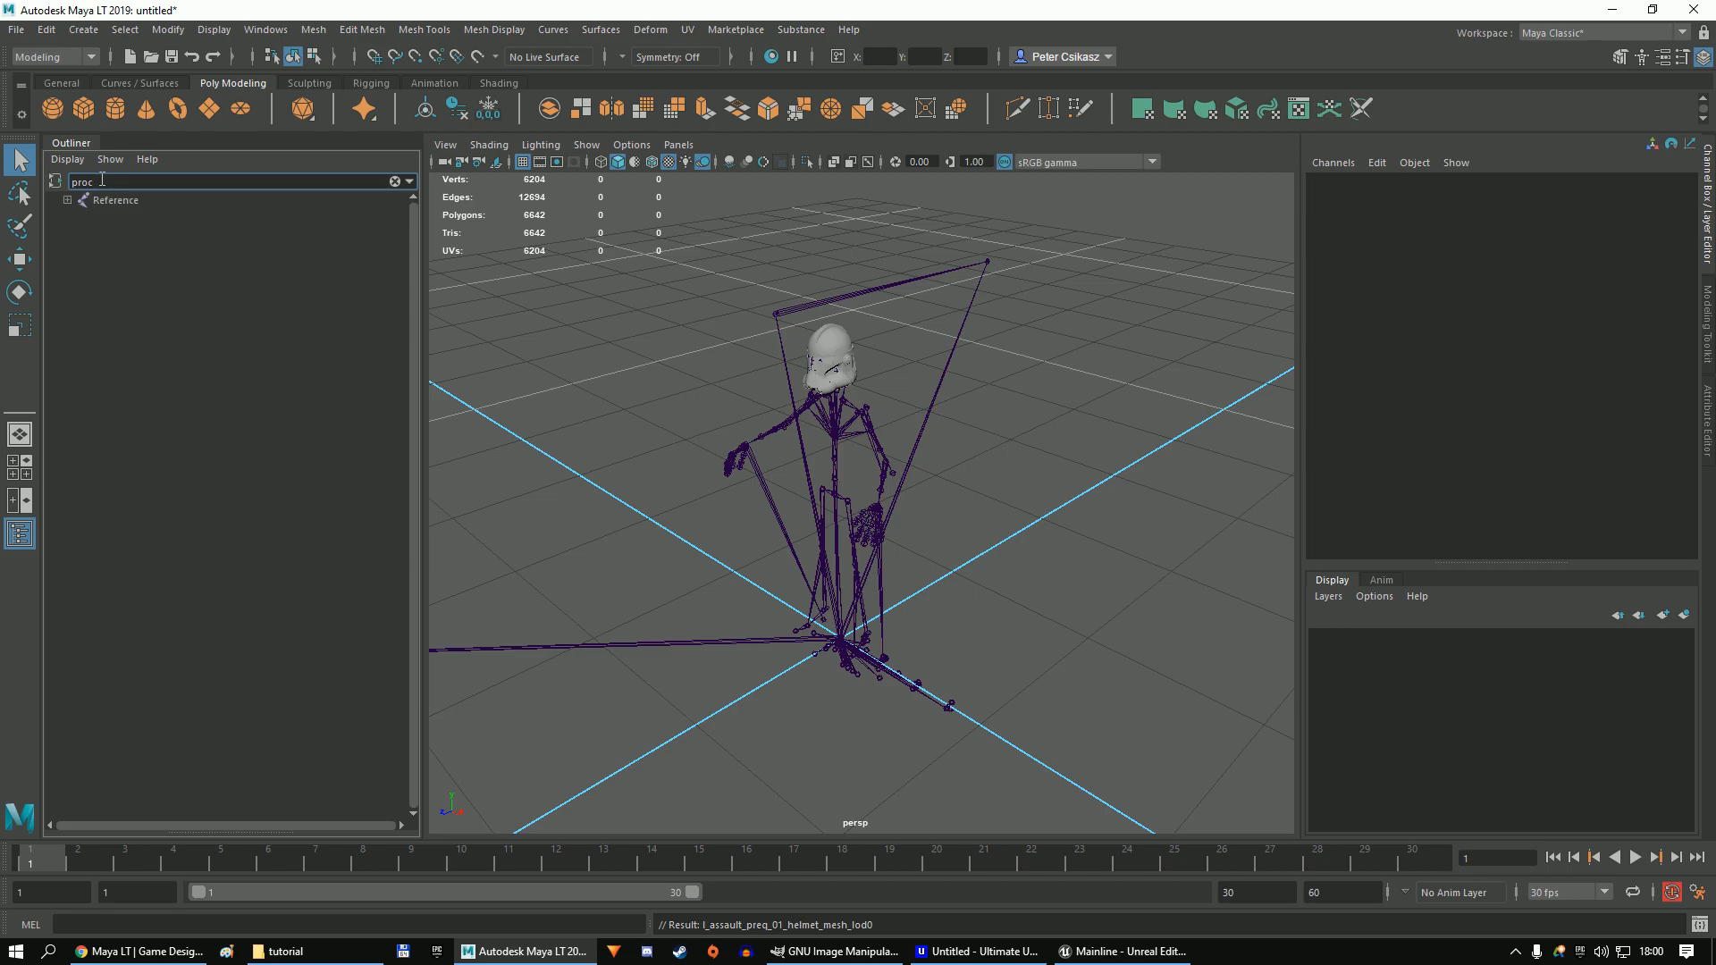
pyautogui.click(69, 203)
pyautogui.click(69, 200)
pyautogui.doubleClick(285, 379)
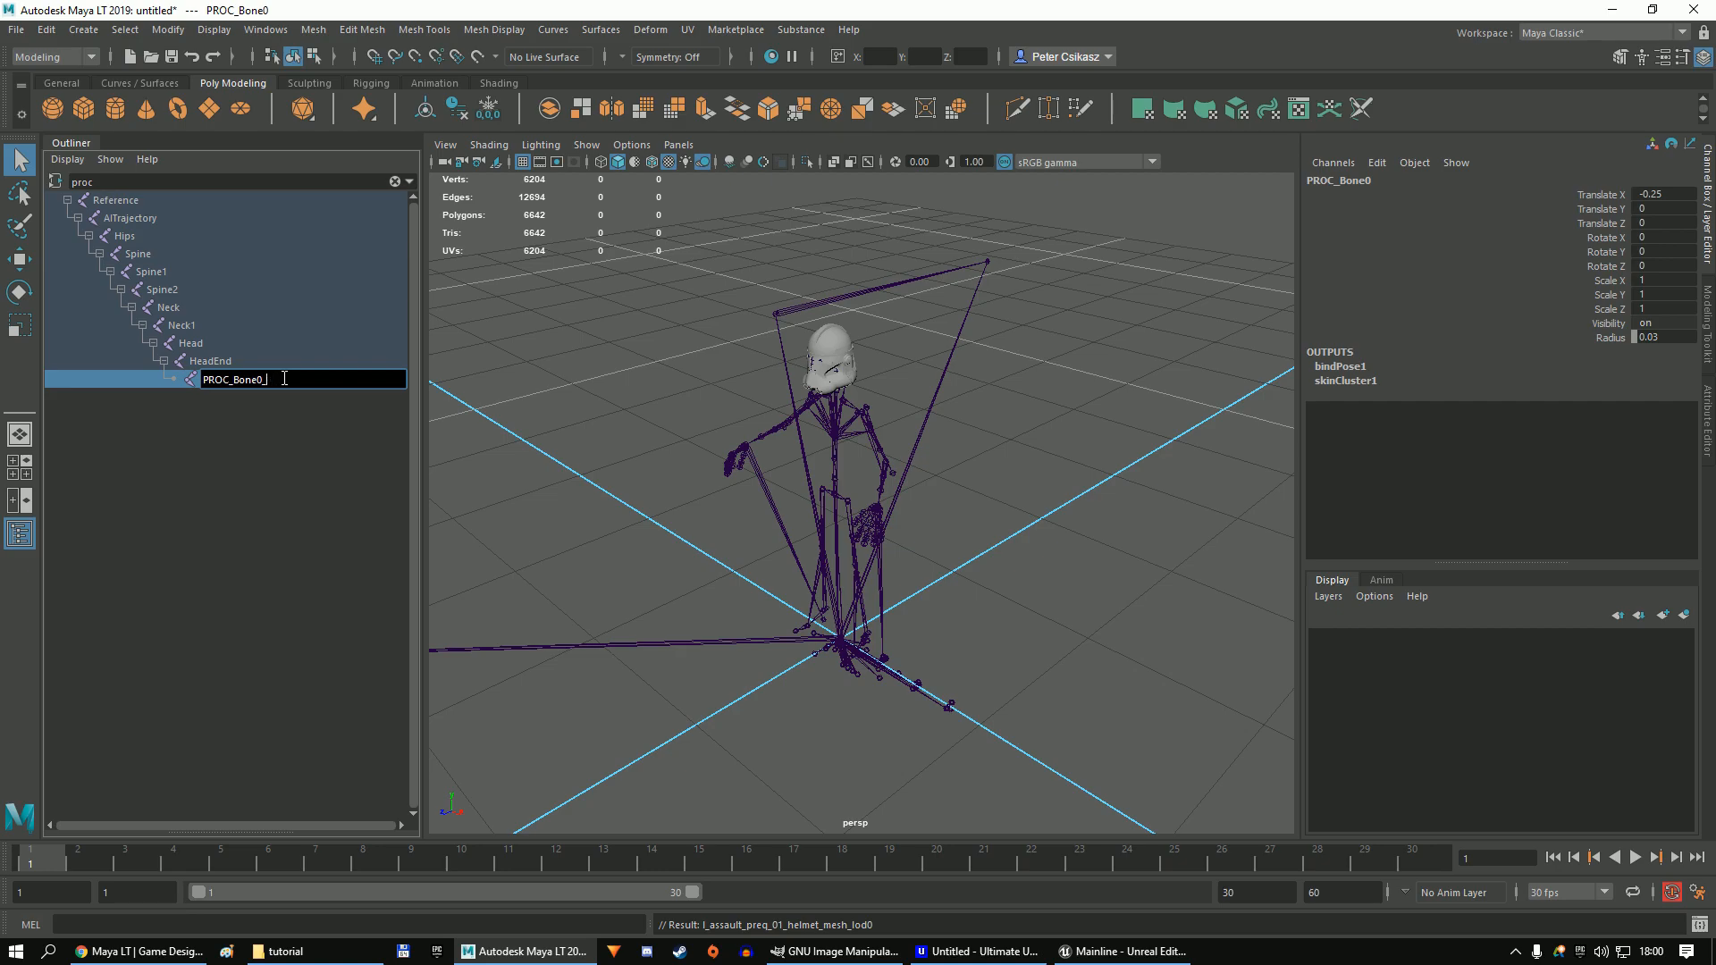
pyautogui.write('_clone_helmet')
pyautogui.press('Return')
pyautogui.click(394, 182)
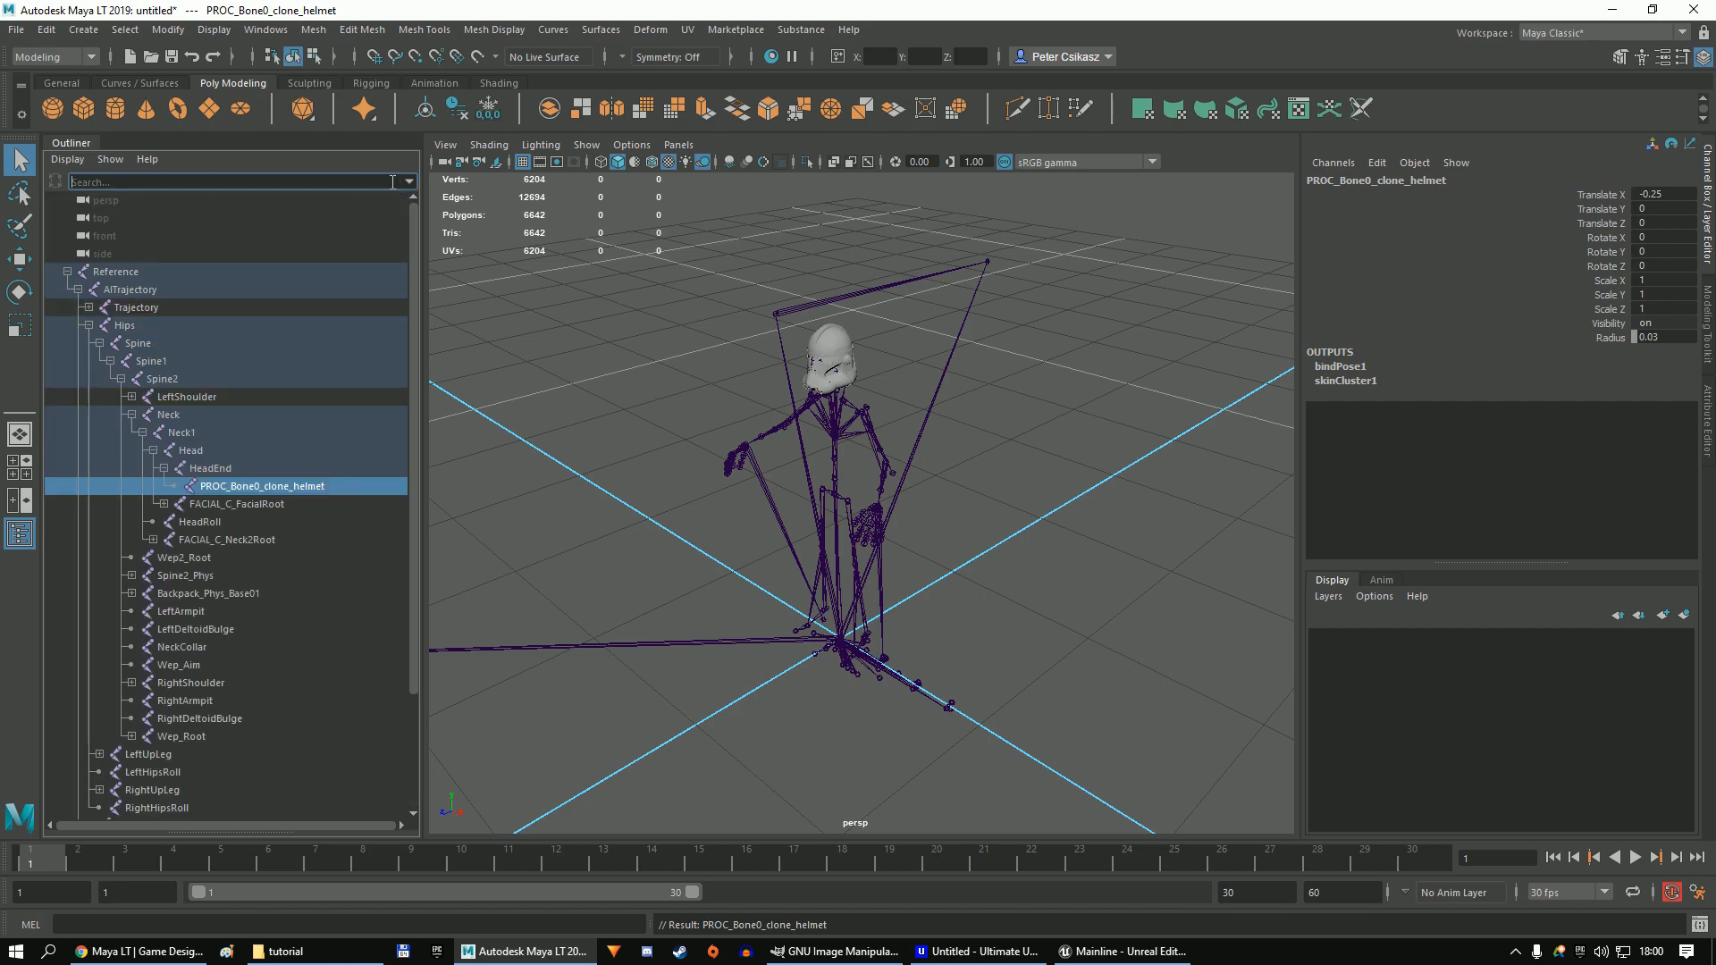
# Export the whole scene as FBX to D:\tutorial, replacing l_assault_preq_01_helmet_mesh.fbx, and clear the selection.
pyautogui.click(16, 30)
pyautogui.click(62, 227)
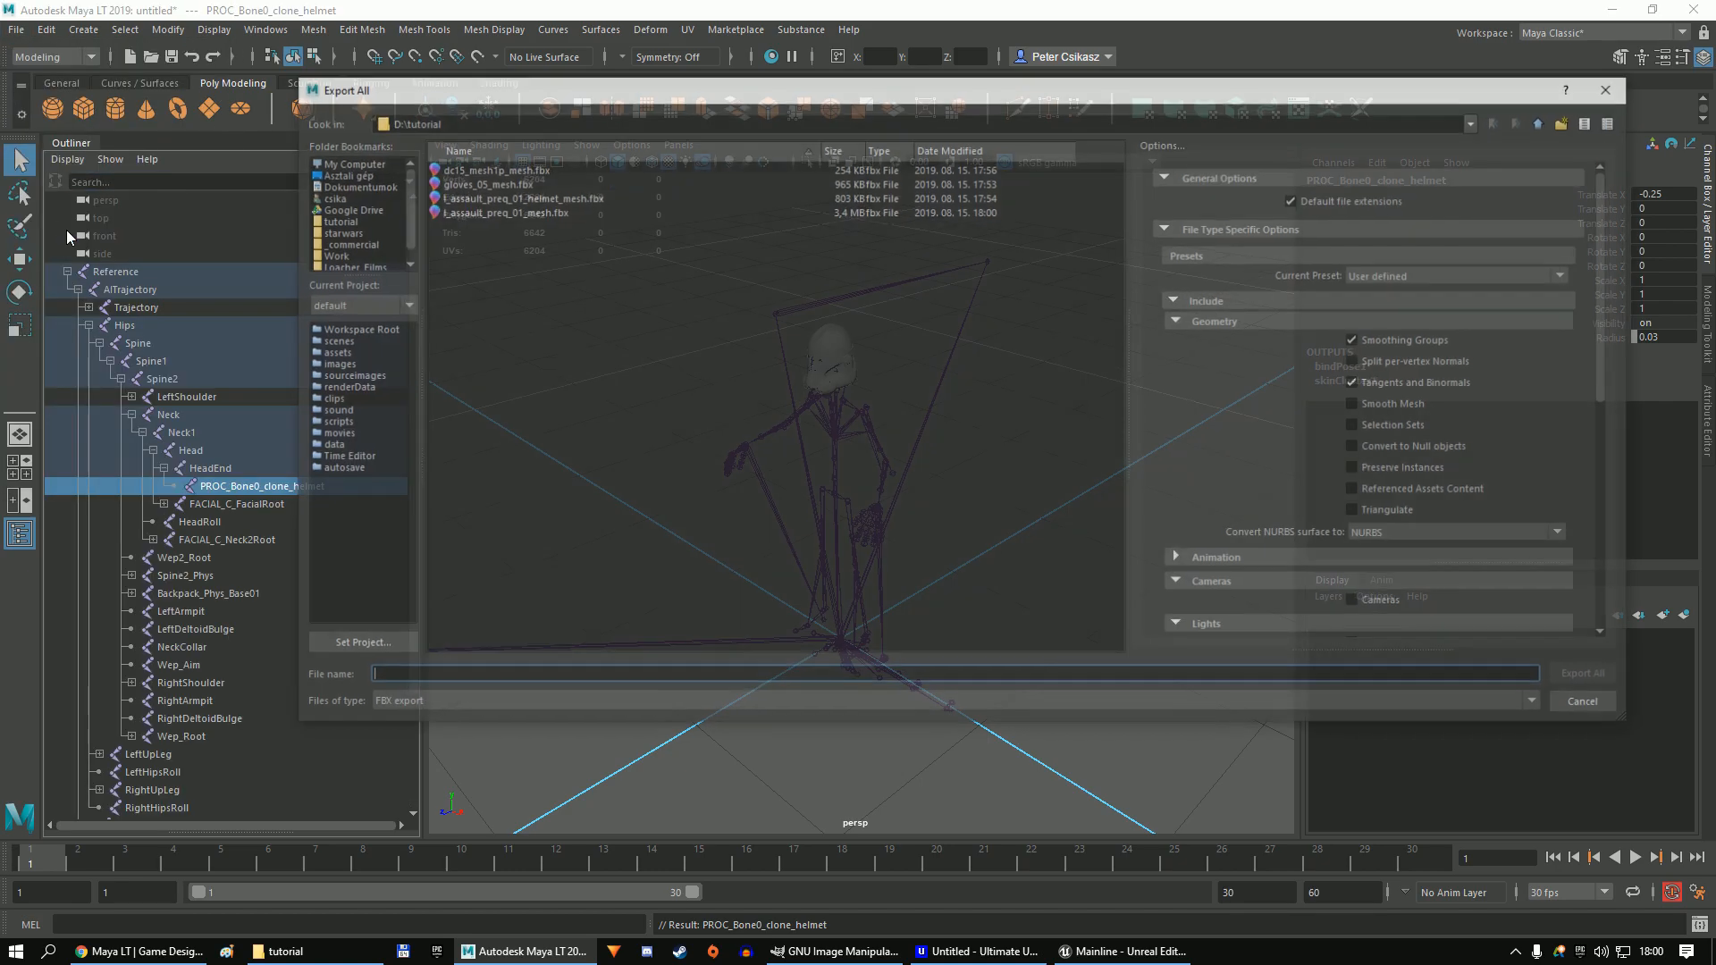
pyautogui.click(560, 197)
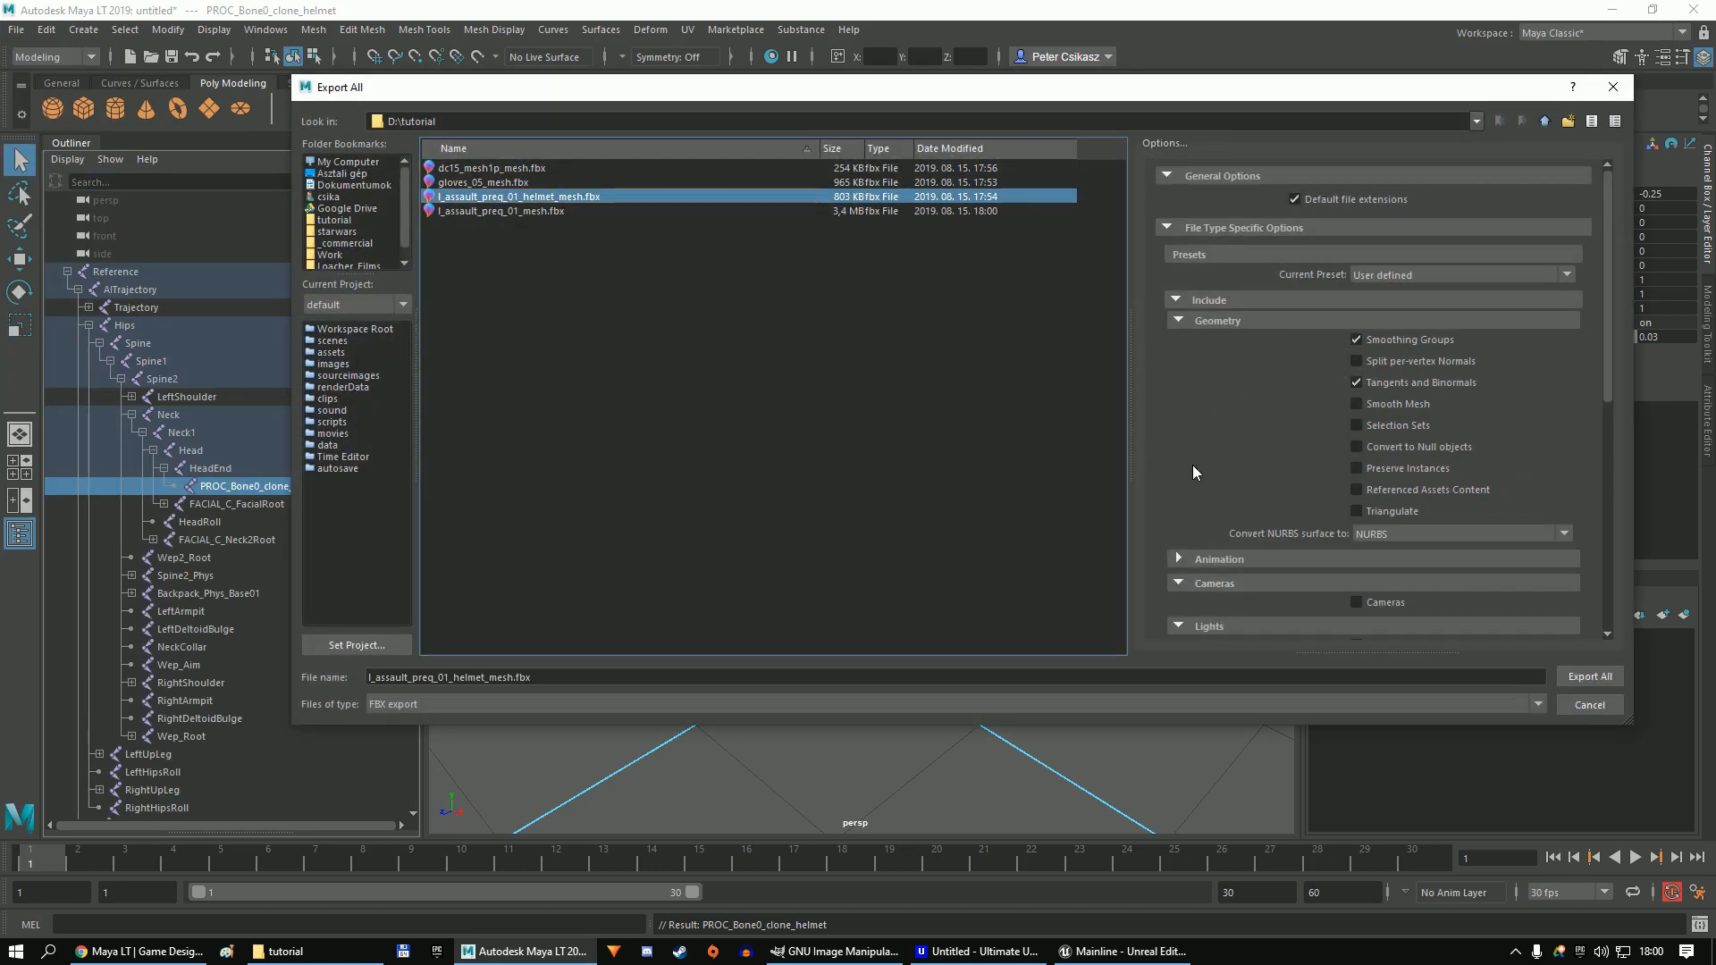
pyautogui.click(1591, 677)
pyautogui.click(907, 429)
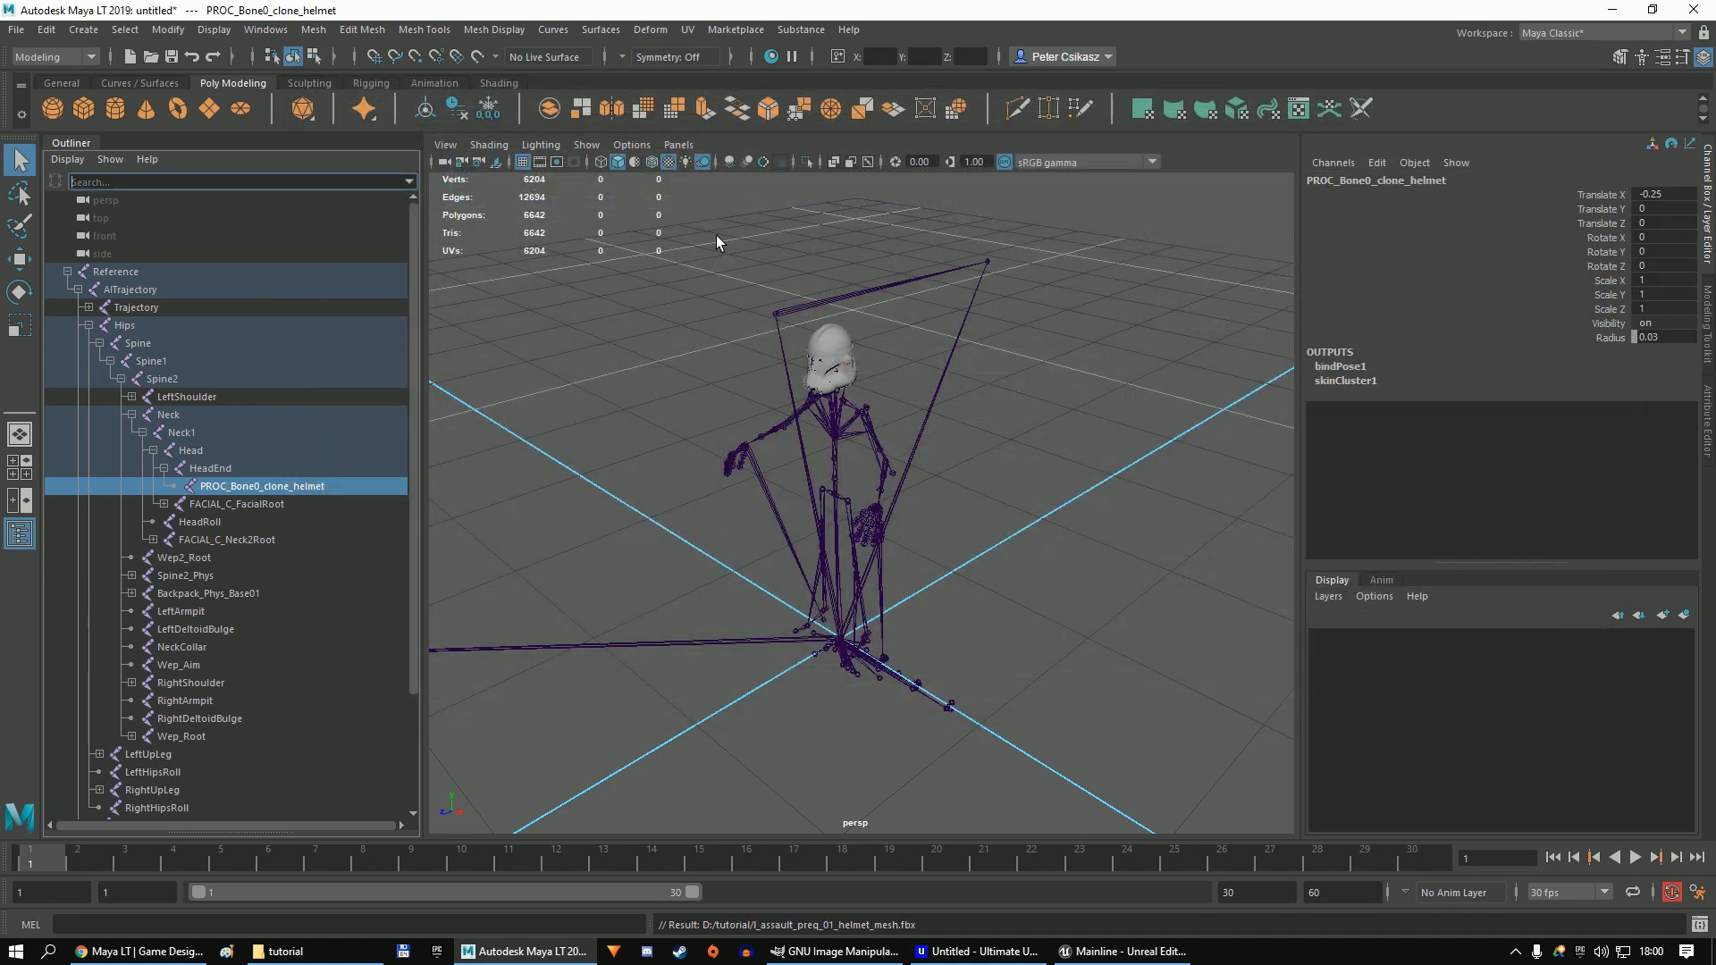
pyautogui.click(716, 235)
# Start a new scene without saving the helmet scene and import gloves_05_mesh.fbx from D:\tutorial.
pyautogui.click(17, 31)
pyautogui.click(34, 63)
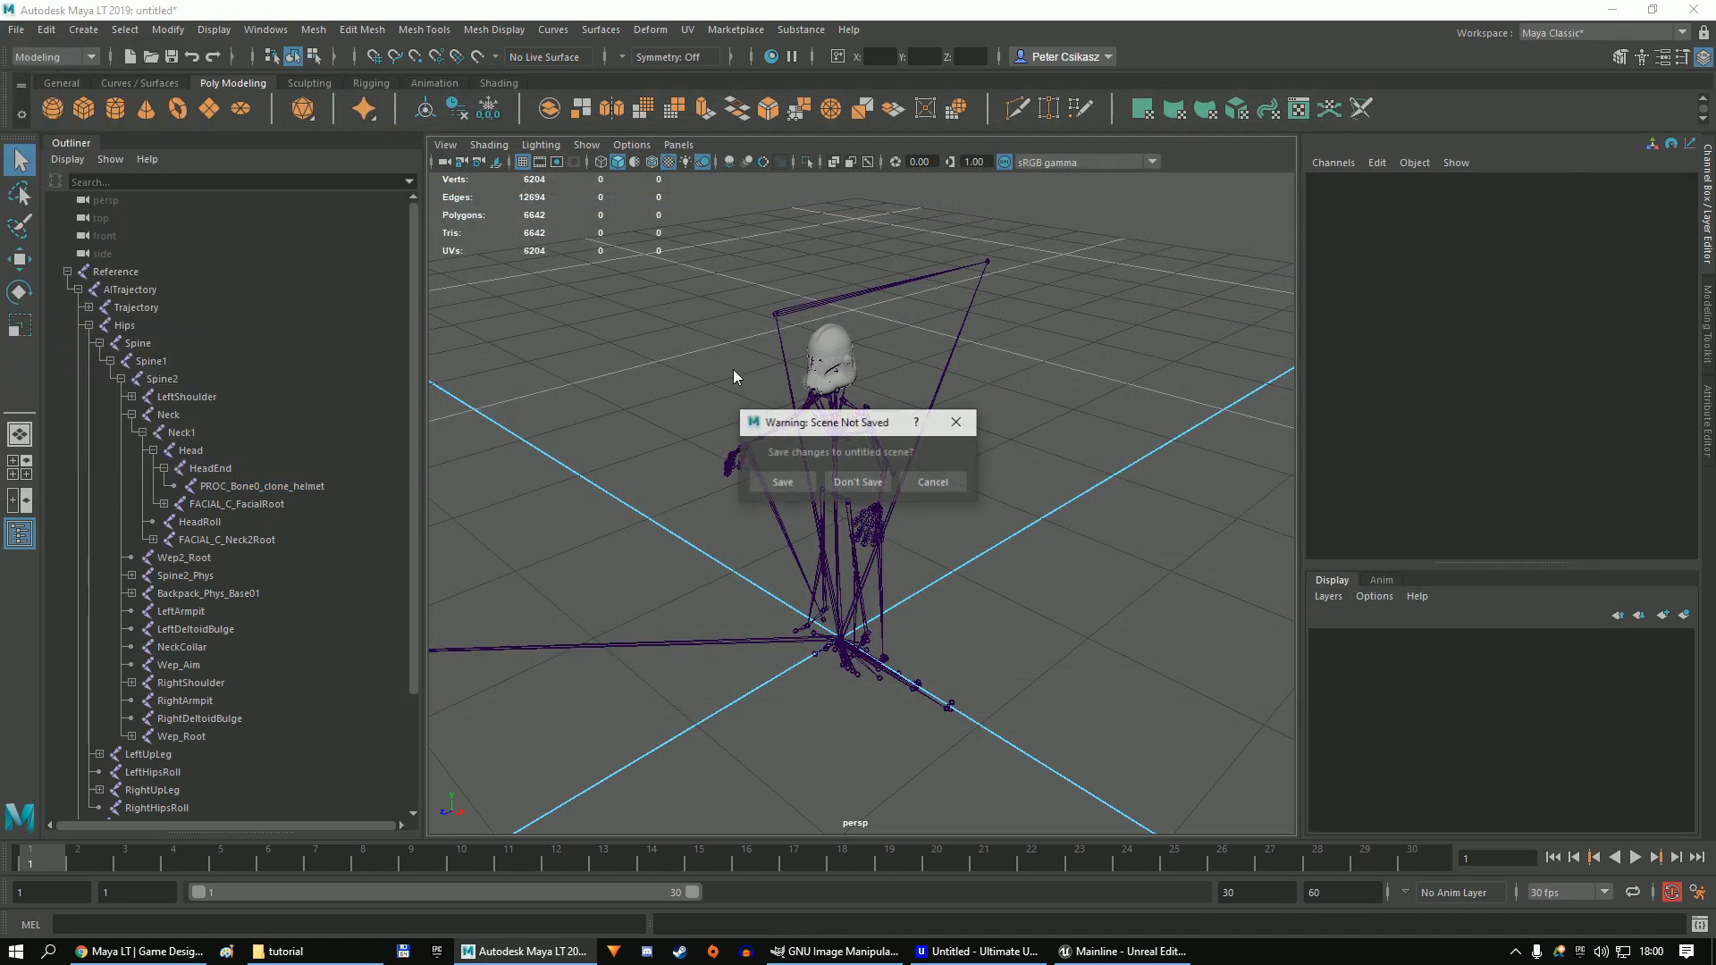
pyautogui.click(857, 481)
pyautogui.click(17, 29)
pyautogui.click(76, 206)
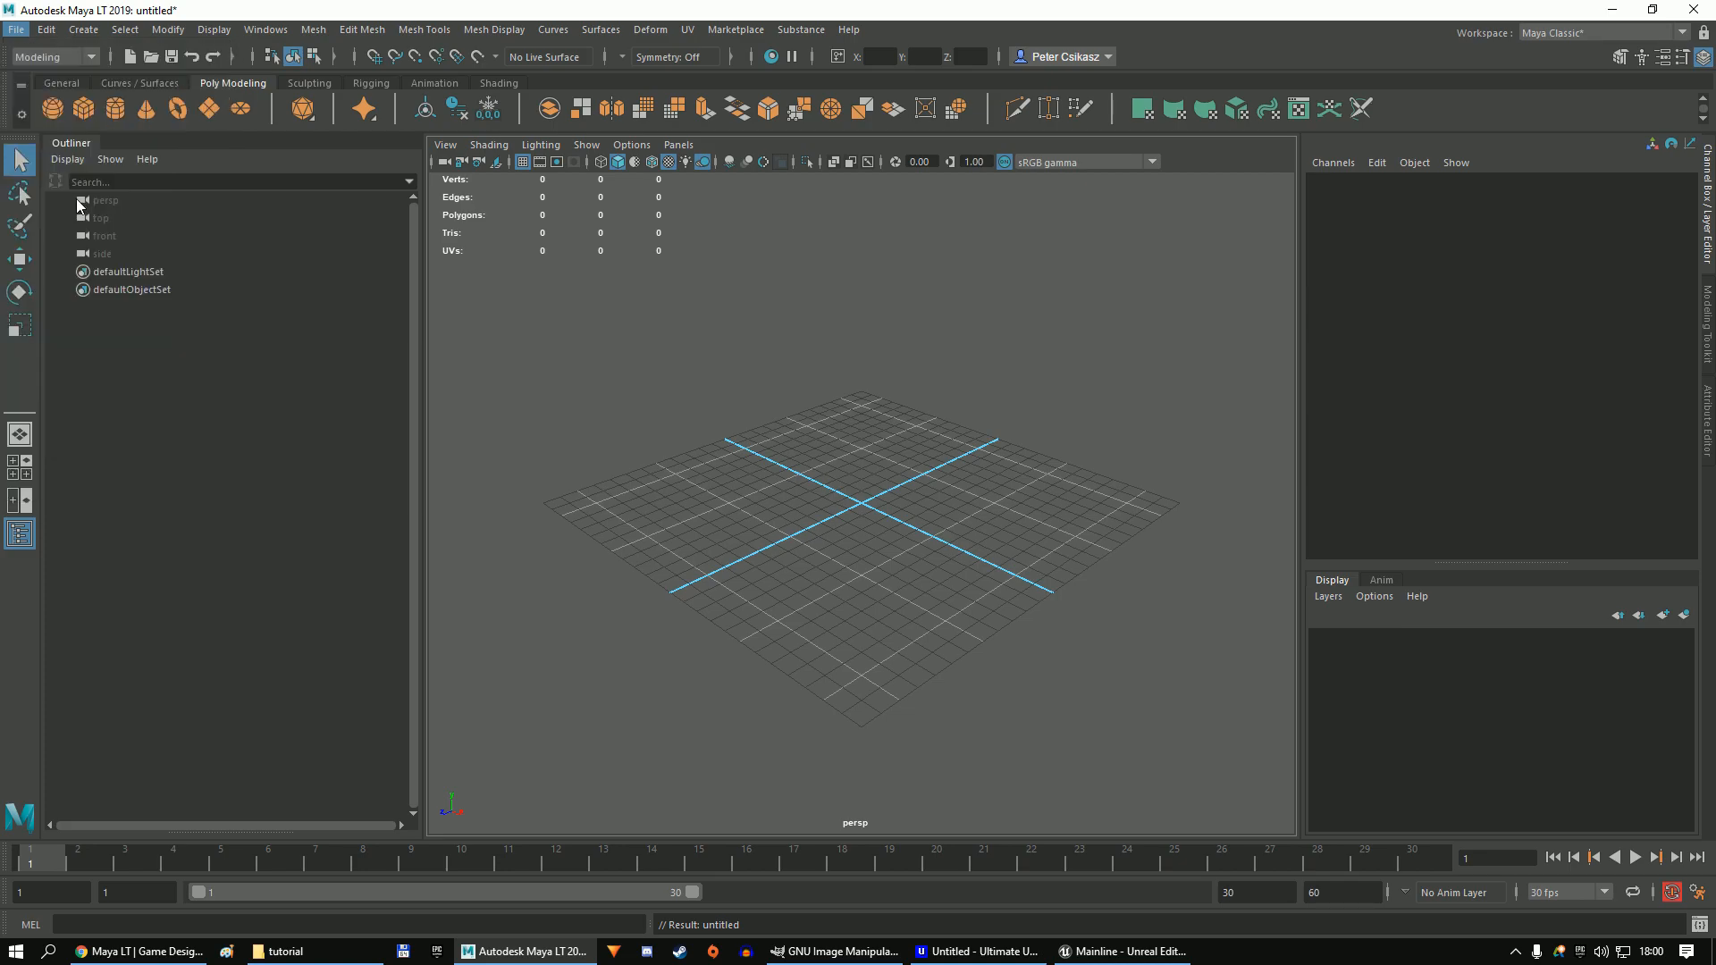
pyautogui.doubleClick(473, 181)
pyautogui.scroll(10, 870, 437)
pyautogui.keyDown('alt'); pyautogui.moveTo(758, 336); pyautogui.dragTo(780, 522, button='middle'); pyautogui.keyUp('alt')
pyautogui.scroll(-5, 781, 522)
# Delete the lower-detail gloves mesh groups, keeping only gloves_05_mesh_lod0.
pyautogui.click(153, 308)
pyautogui.keyDown('shift'); pyautogui.click(160, 378); pyautogui.keyUp('shift')
pyautogui.press('Delete')
# Unparent M_Gloves_05 from gloves_05_mesh_lod0 and delete the emptied group.
pyautogui.click(68, 289)
pyautogui.click(133, 308)
pyautogui.hotkey('shift', 'p')
pyautogui.press('Left')
pyautogui.press('Delete')
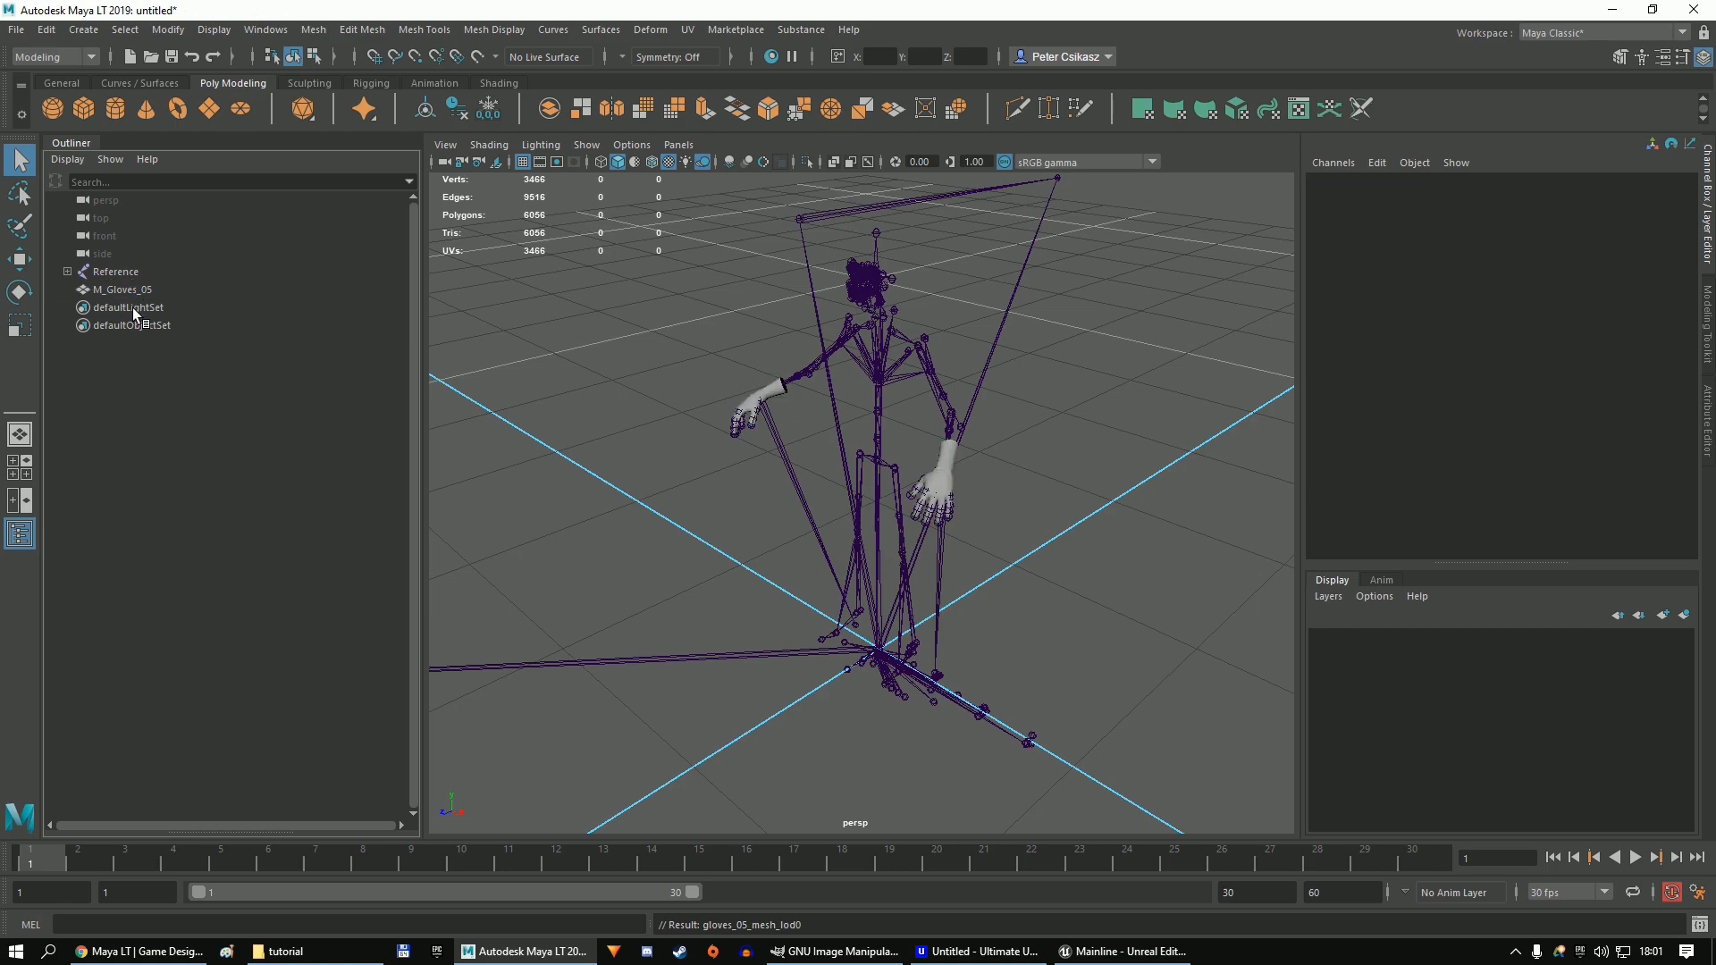
# Check the Outliner for proc joints, then export the whole scene as FBX to D:\tutorial, replacing gloves_05_mesh.fbx.
pyautogui.click(137, 182)
pyautogui.write('proc')
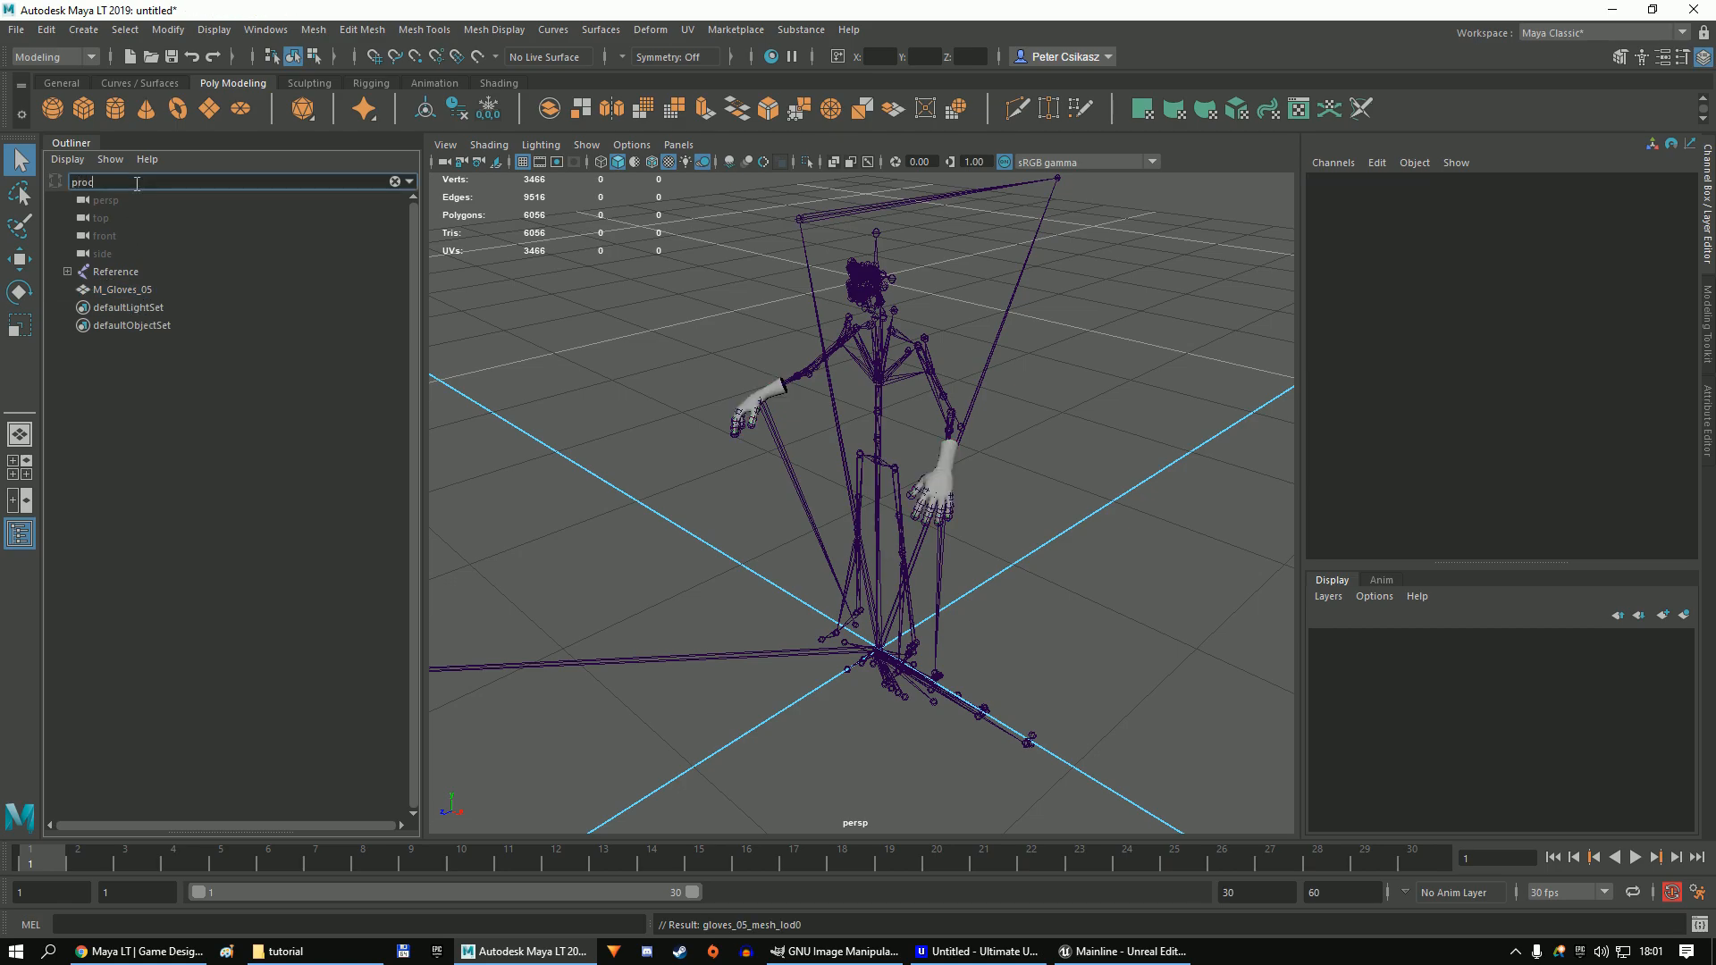
pyautogui.click(394, 182)
pyautogui.click(16, 30)
pyautogui.click(86, 231)
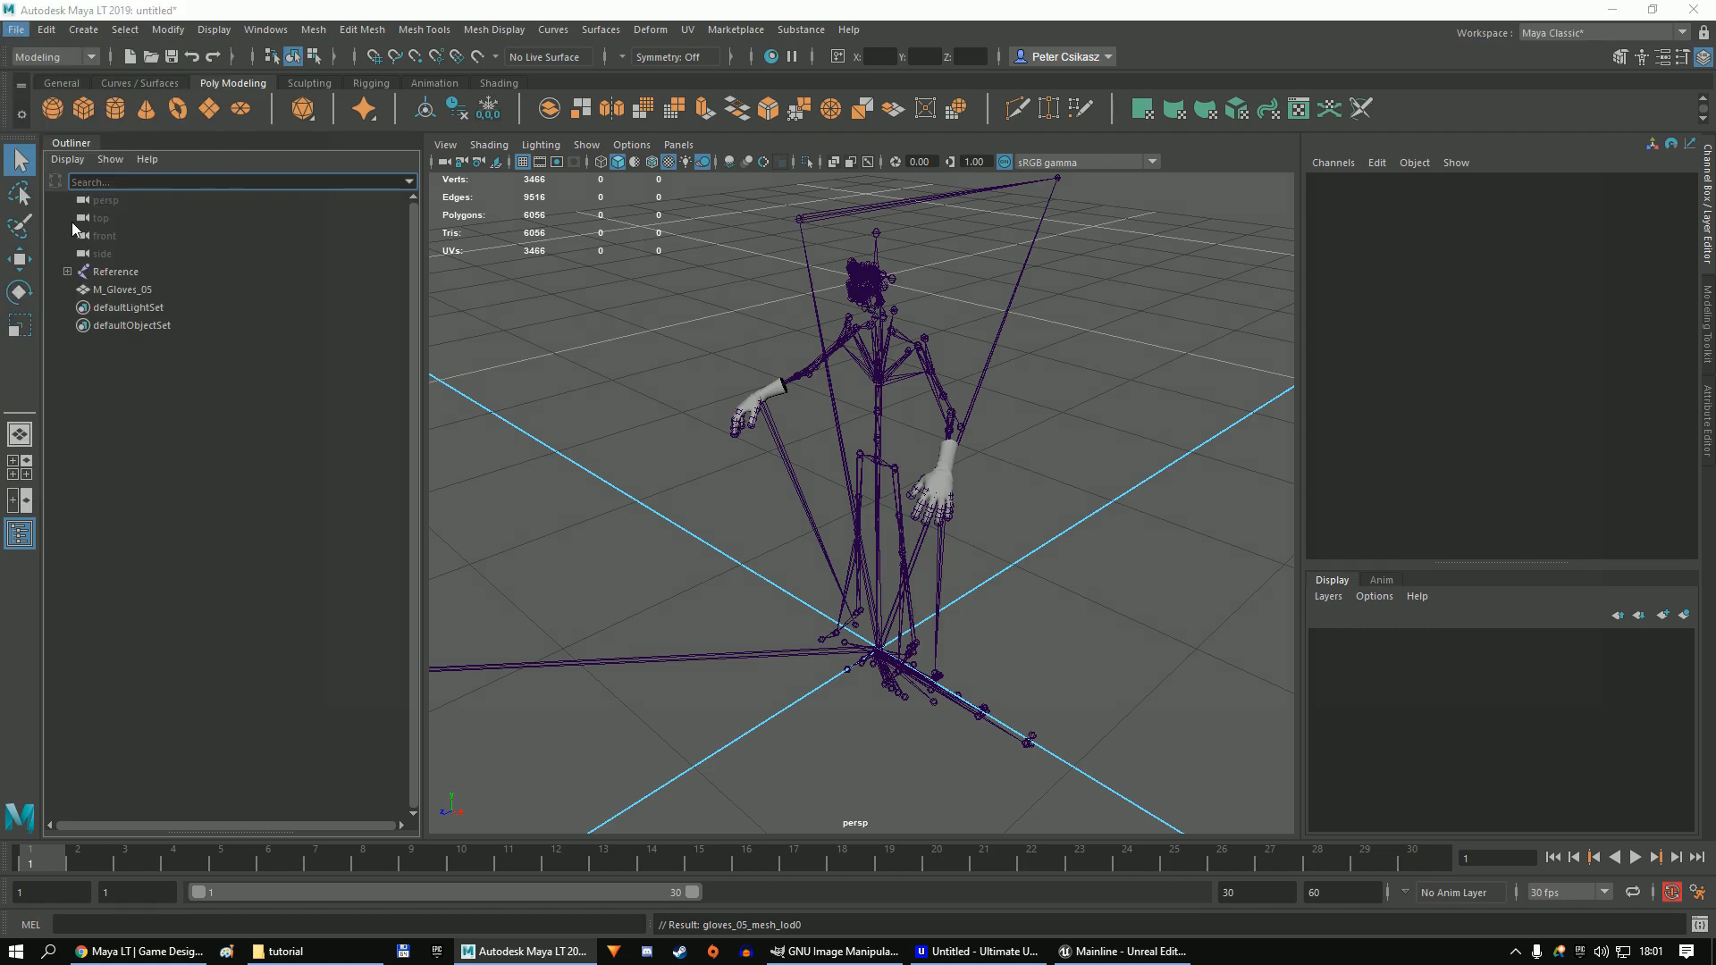
pyautogui.click(482, 183)
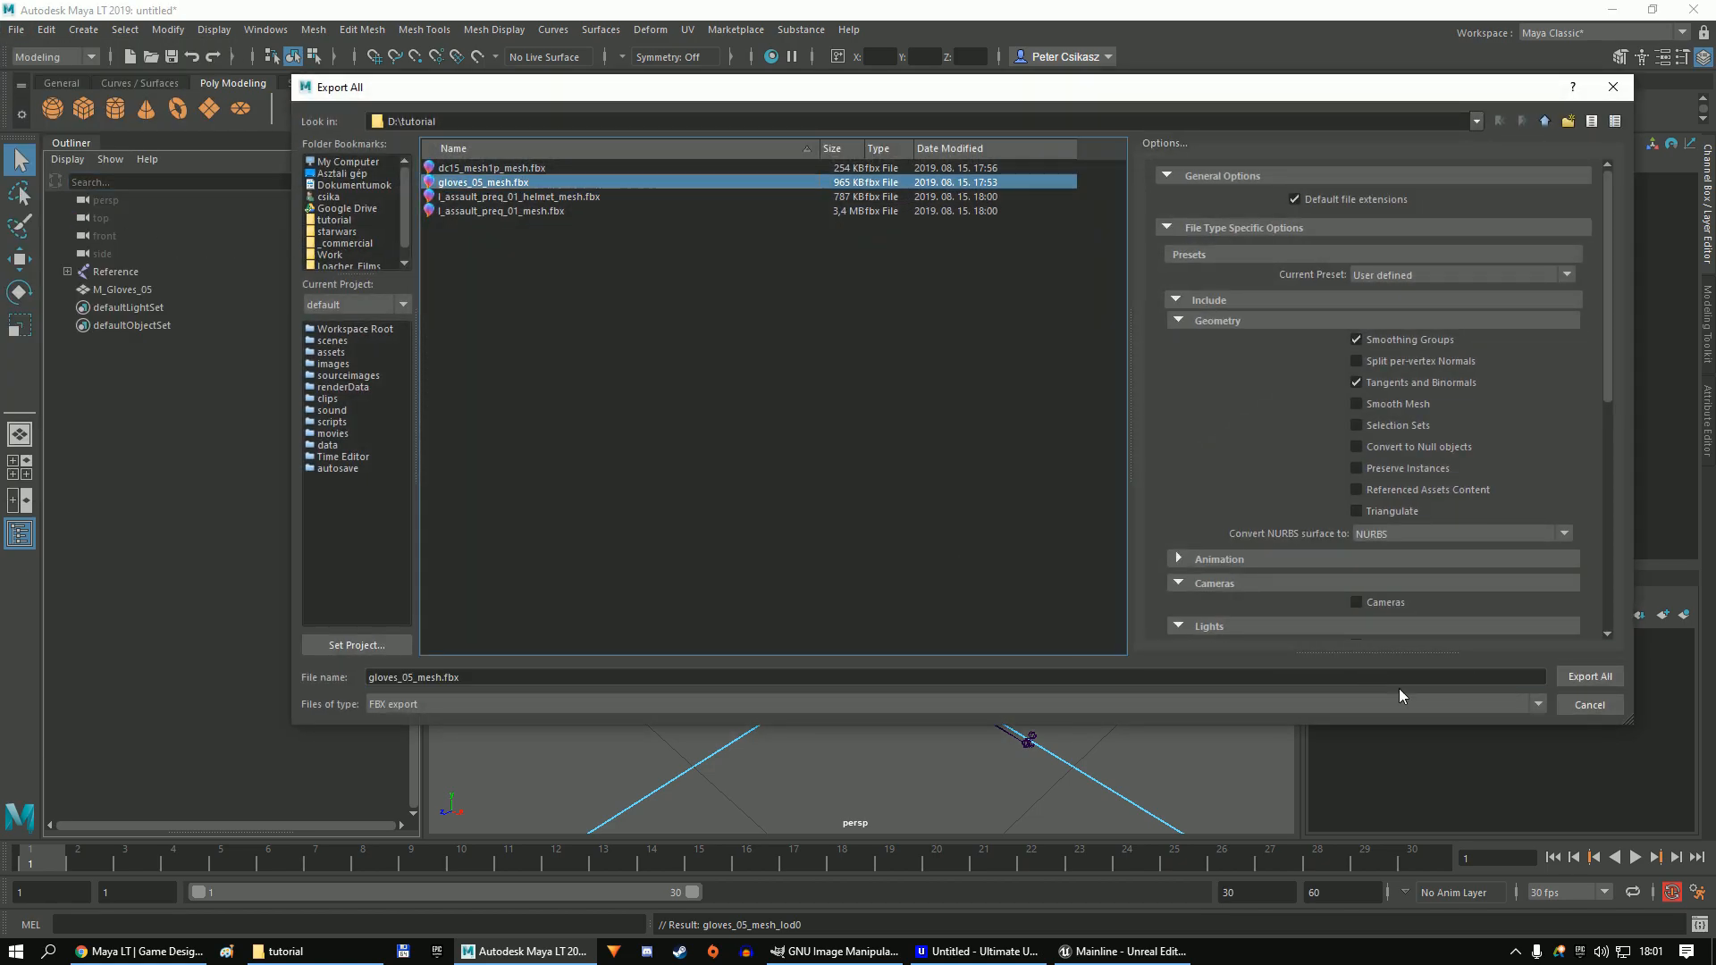
pyautogui.click(1597, 681)
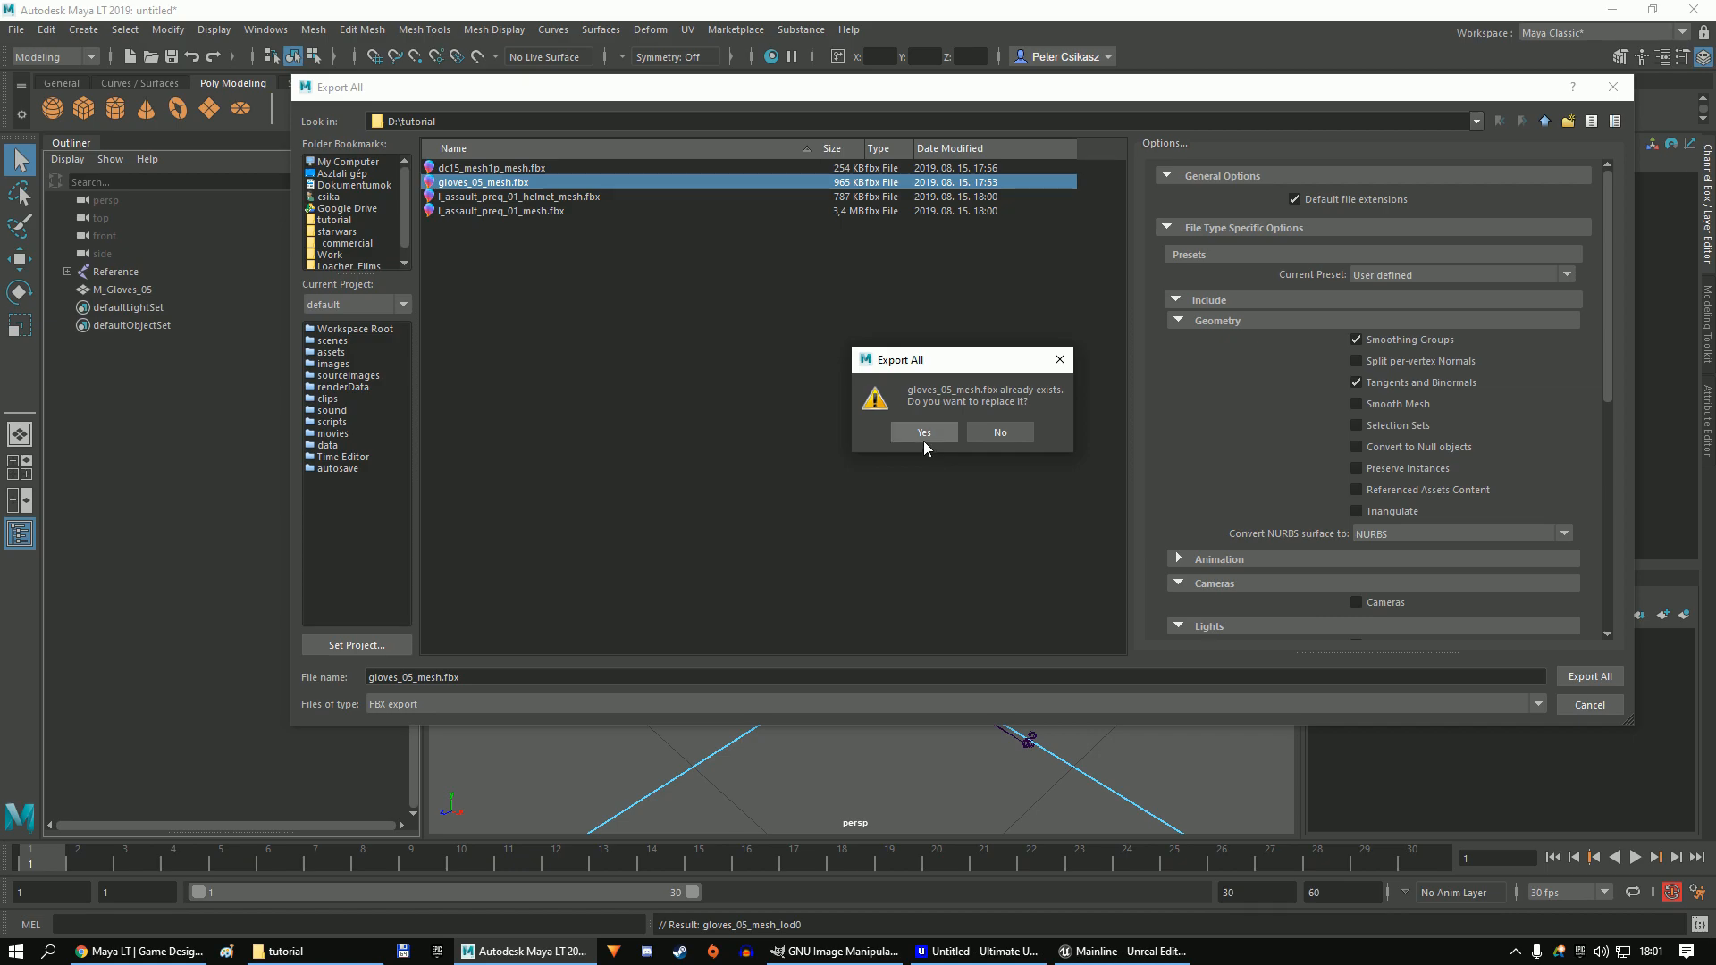
pyautogui.click(924, 440)
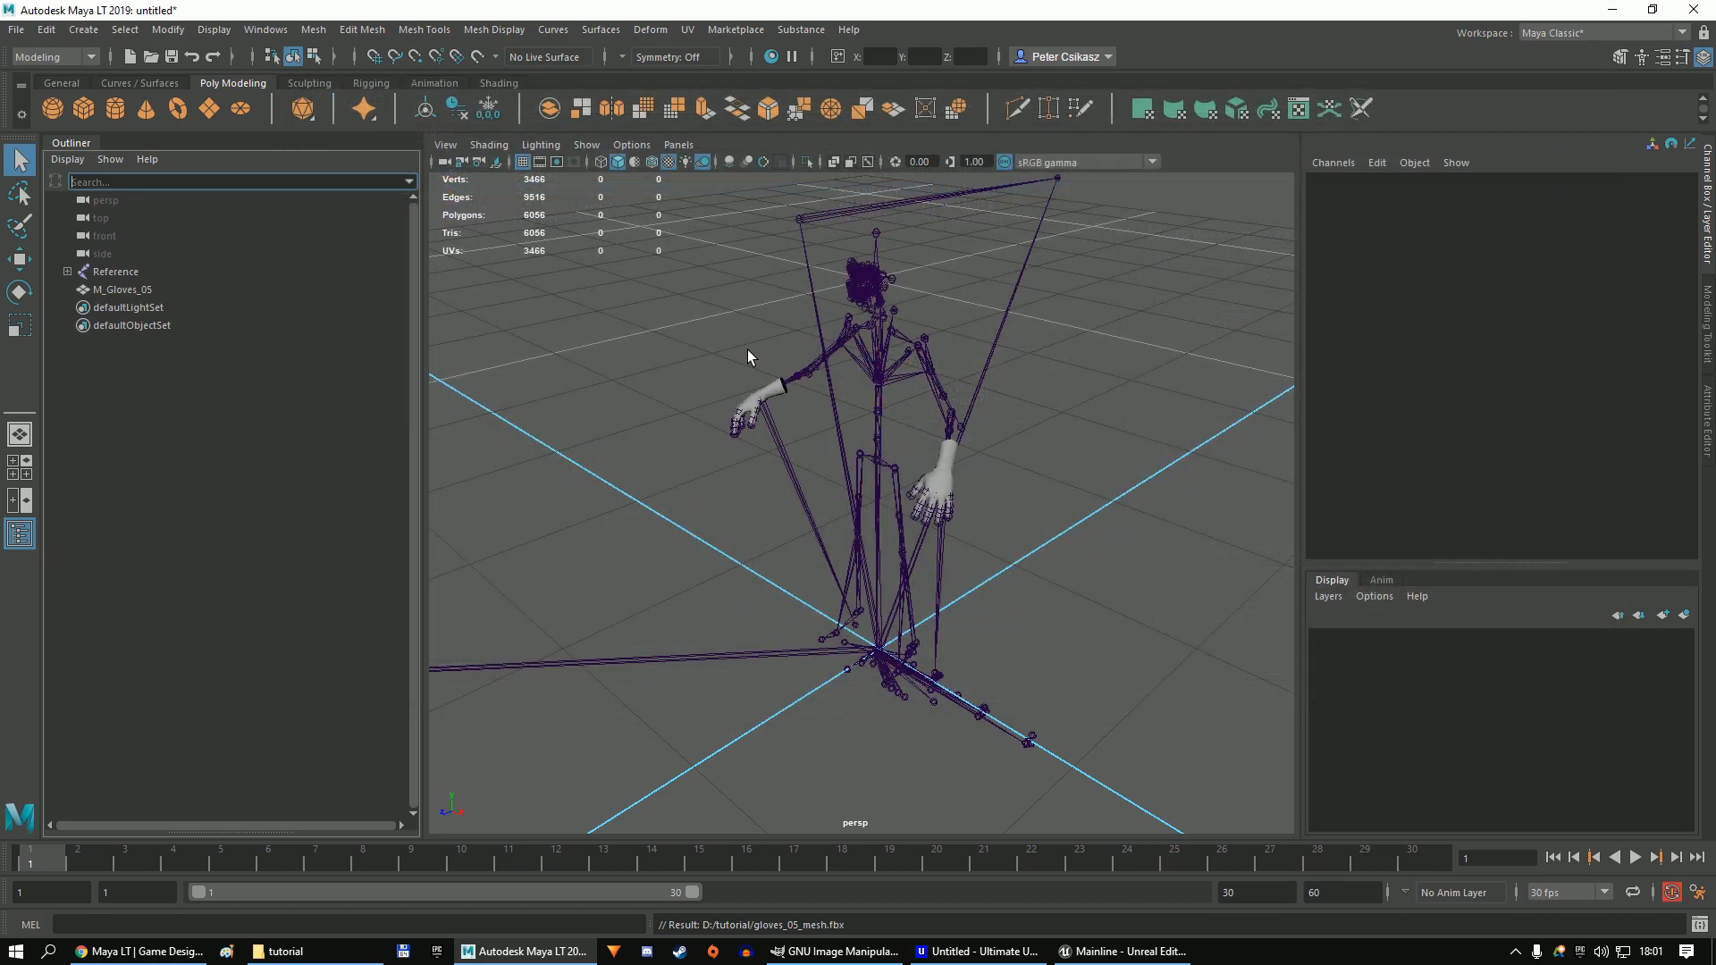
# Start a new empty scene without saving the gloves scene.
pyautogui.keyDown('alt'); pyautogui.moveTo(651, 282); pyautogui.dragTo(669, 307, button='middle'); pyautogui.keyUp('alt')
pyautogui.click(16, 30)
pyautogui.click(30, 63)
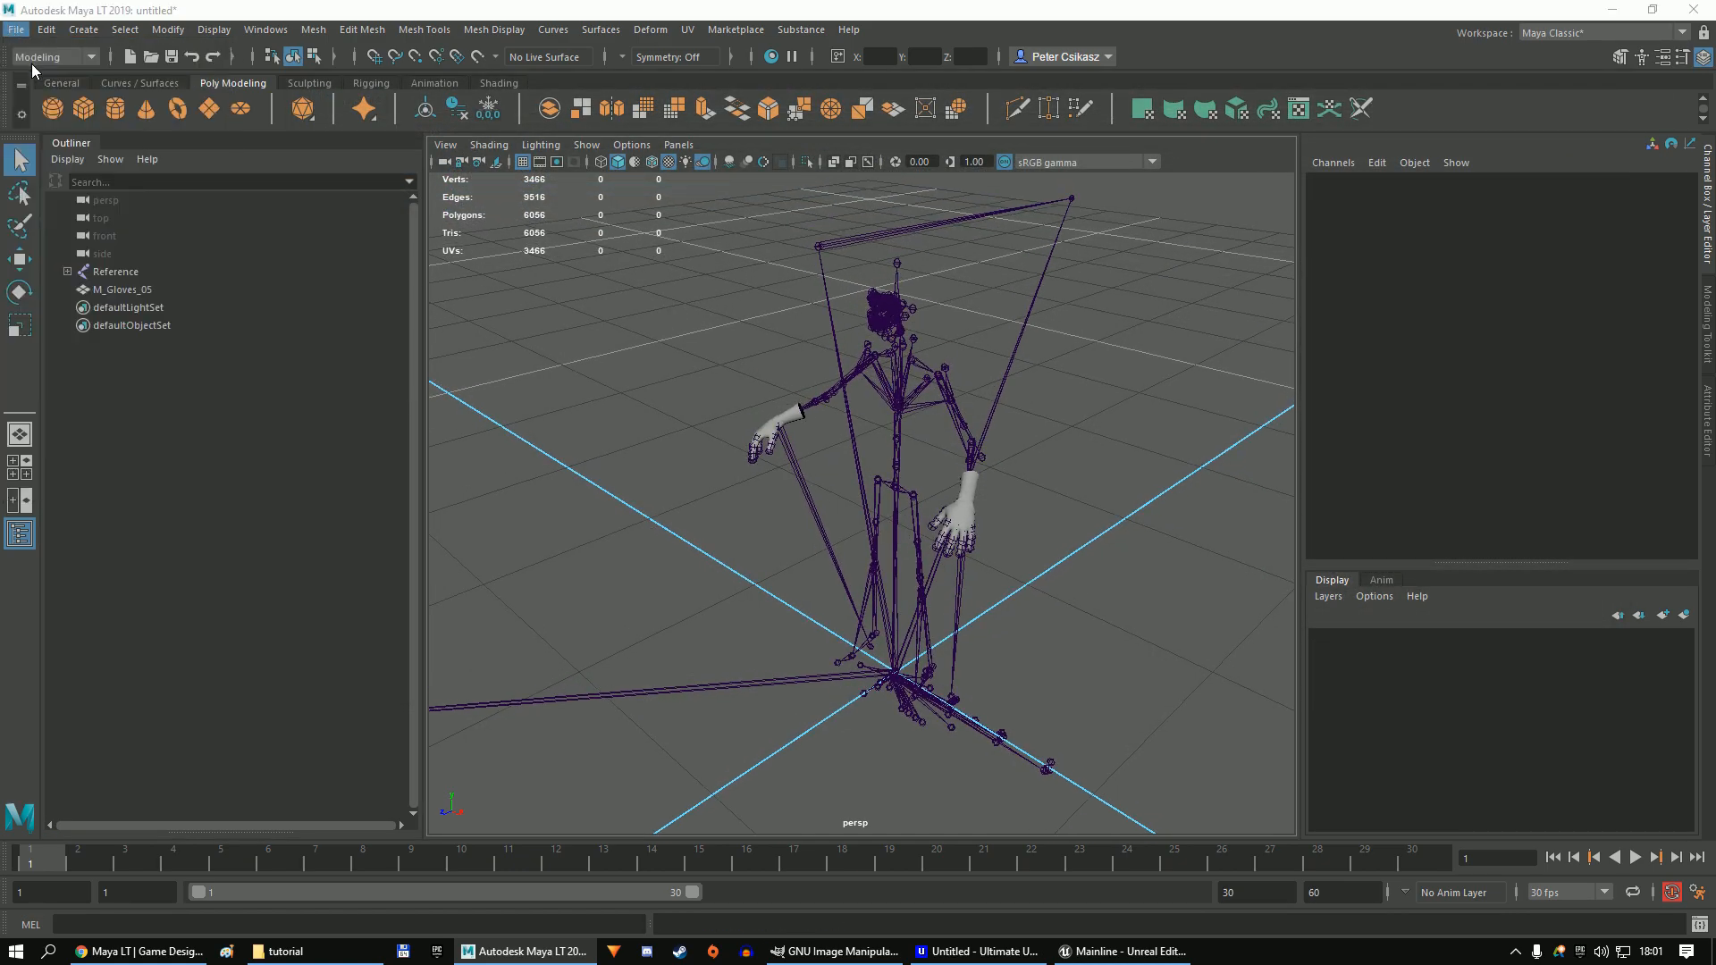
pyautogui.click(871, 475)
pyautogui.scroll(2, 870, 479)
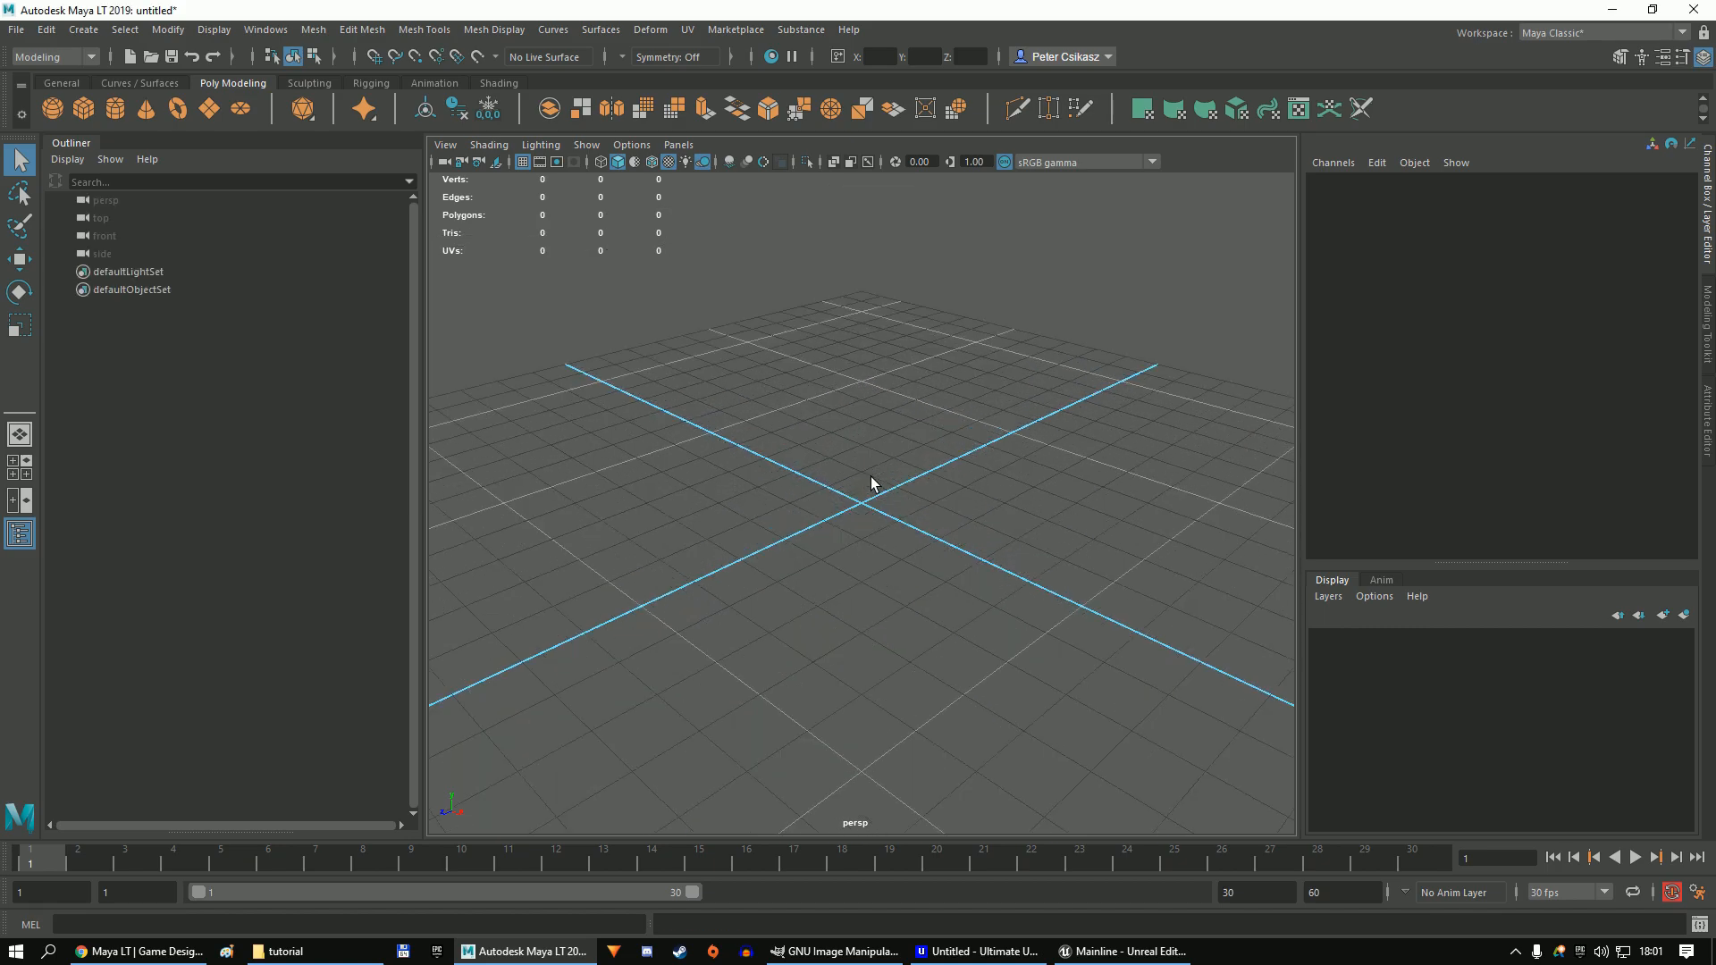
# Import the cleaned body mesh l_assault_preq_01_mesh.fbx from D:\tutorial.
pyautogui.click(16, 30)
pyautogui.click(60, 209)
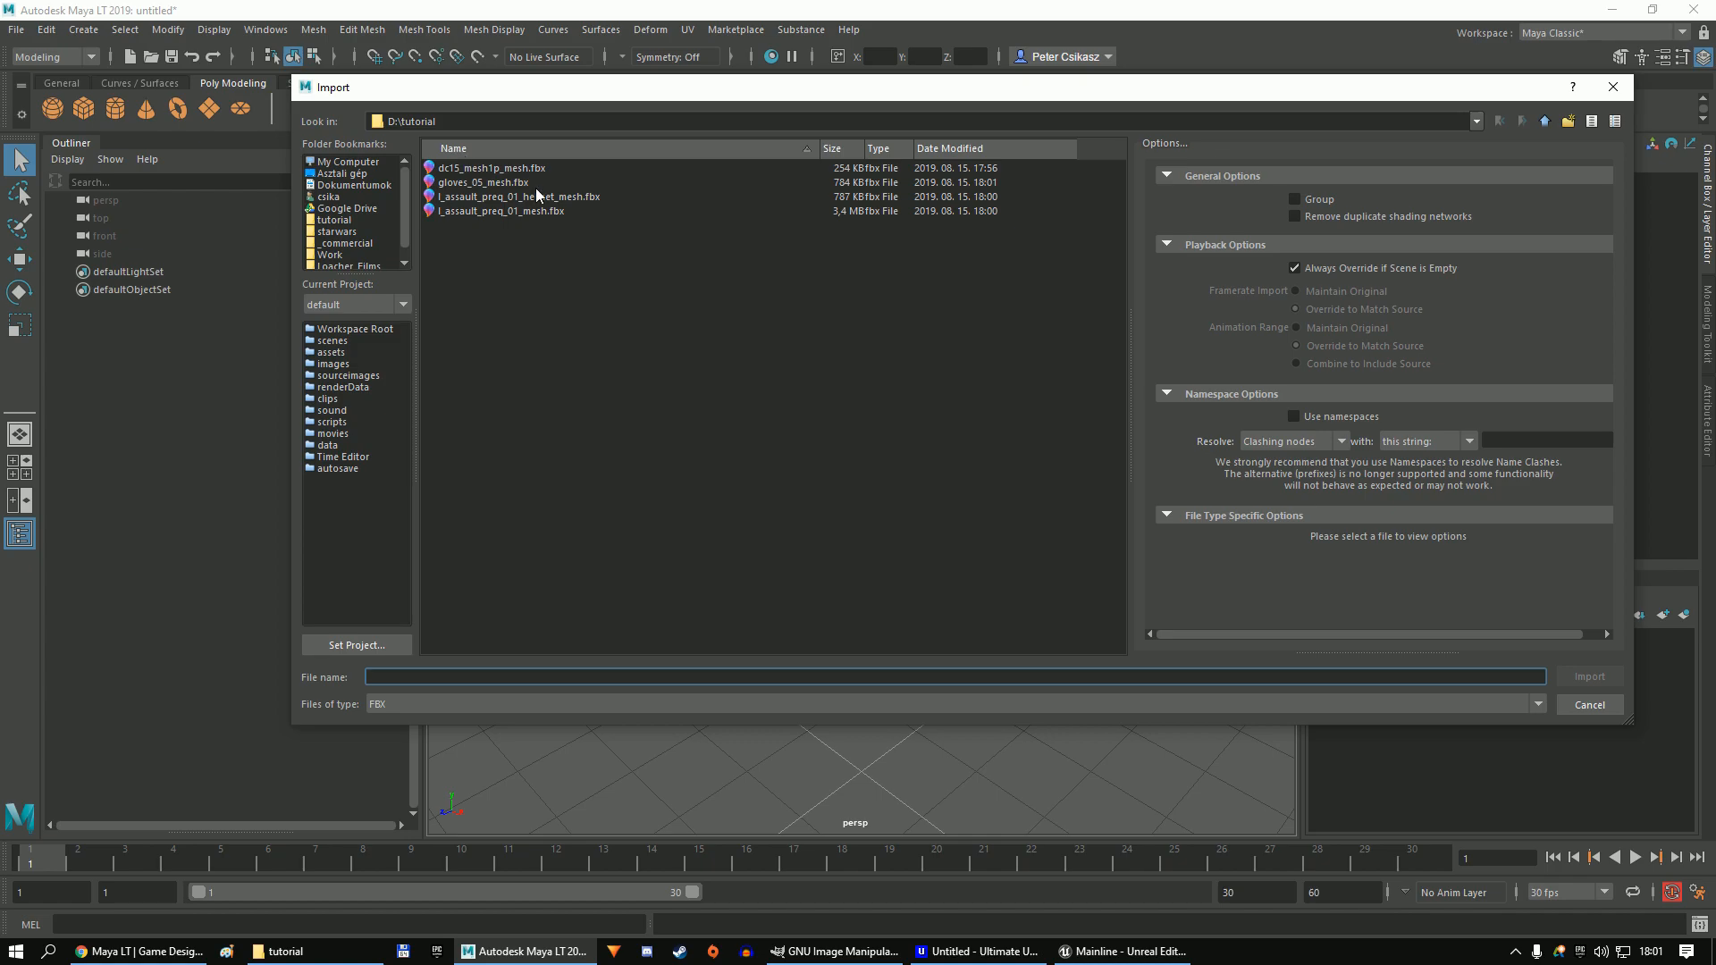
pyautogui.click(530, 212)
pyautogui.scroll(-4, 1269, 446)
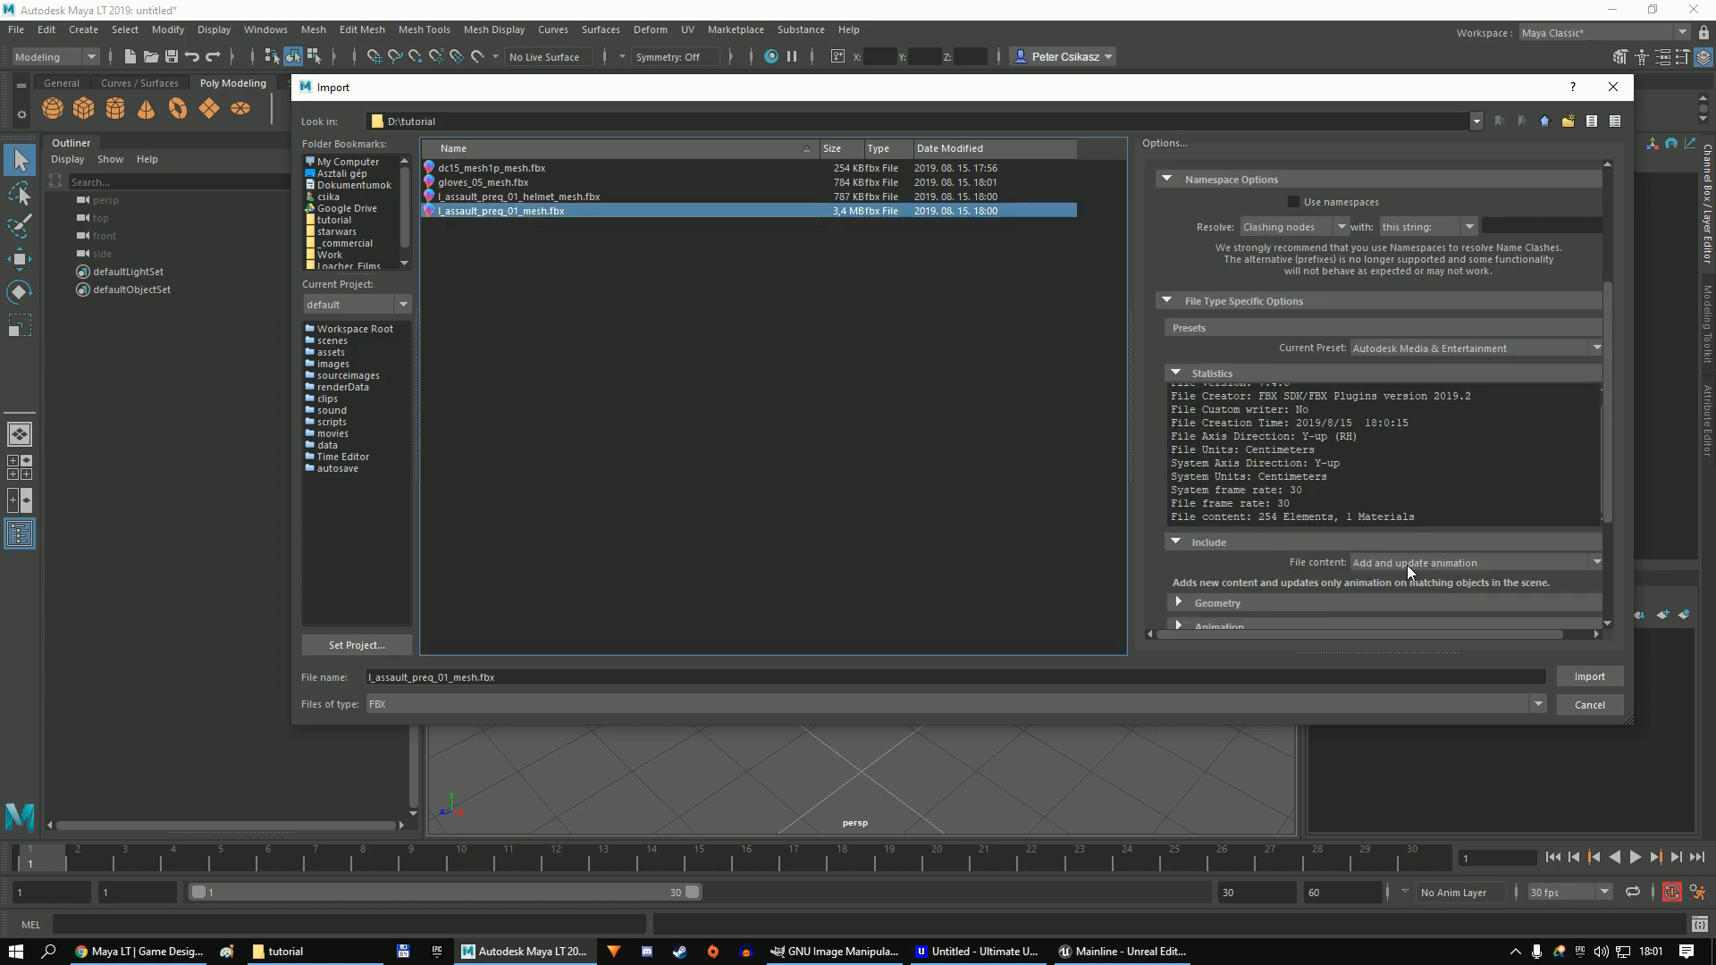
pyautogui.click(1590, 677)
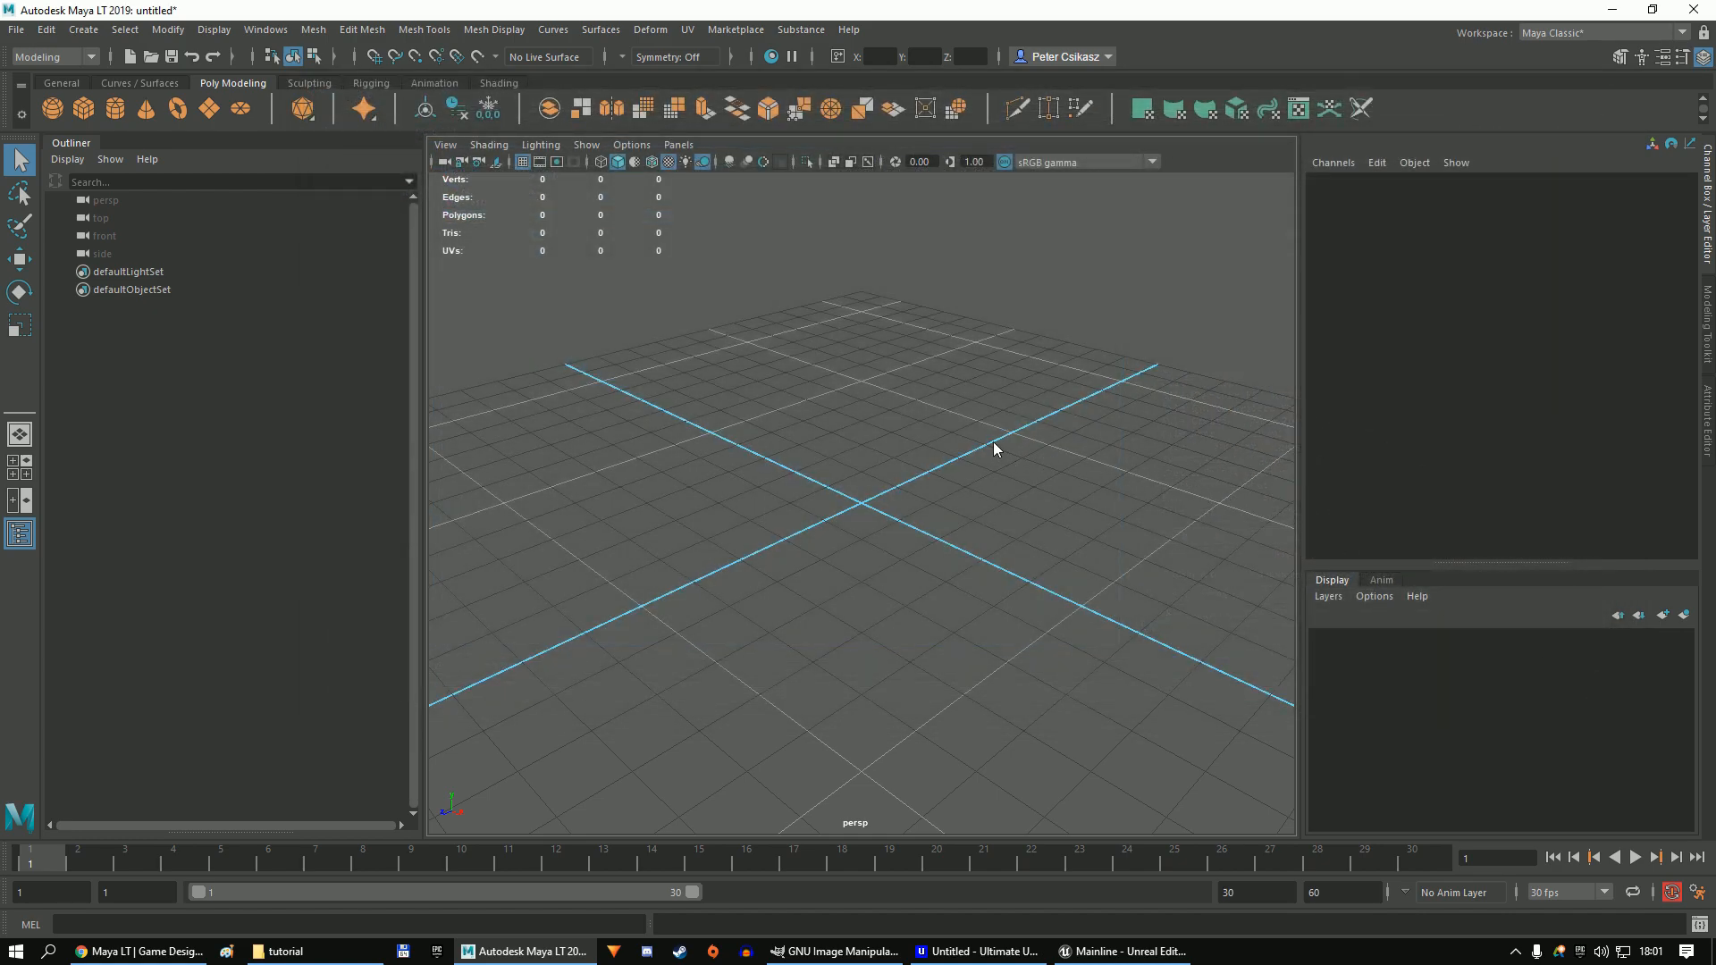
pyautogui.scroll(8, 904, 350)
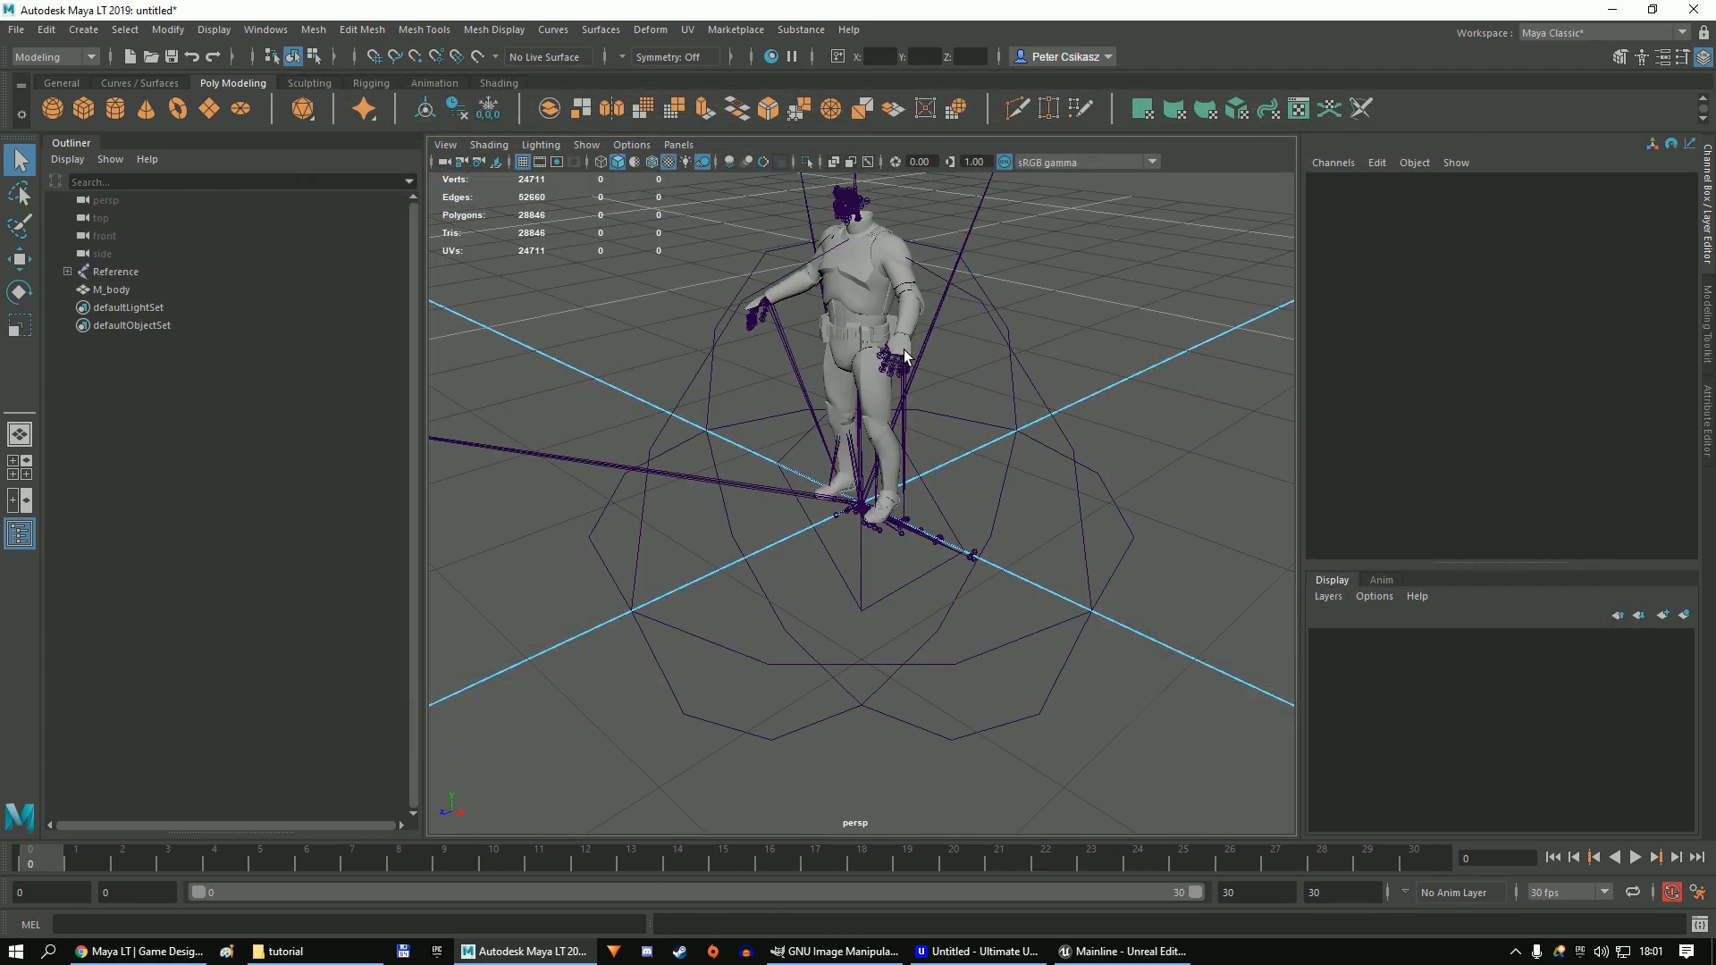
pyautogui.scroll(-3, 920, 329)
pyautogui.keyDown('alt'); pyautogui.moveTo(929, 340); pyautogui.dragTo(925, 424, button='middle'); pyautogui.keyUp('alt')
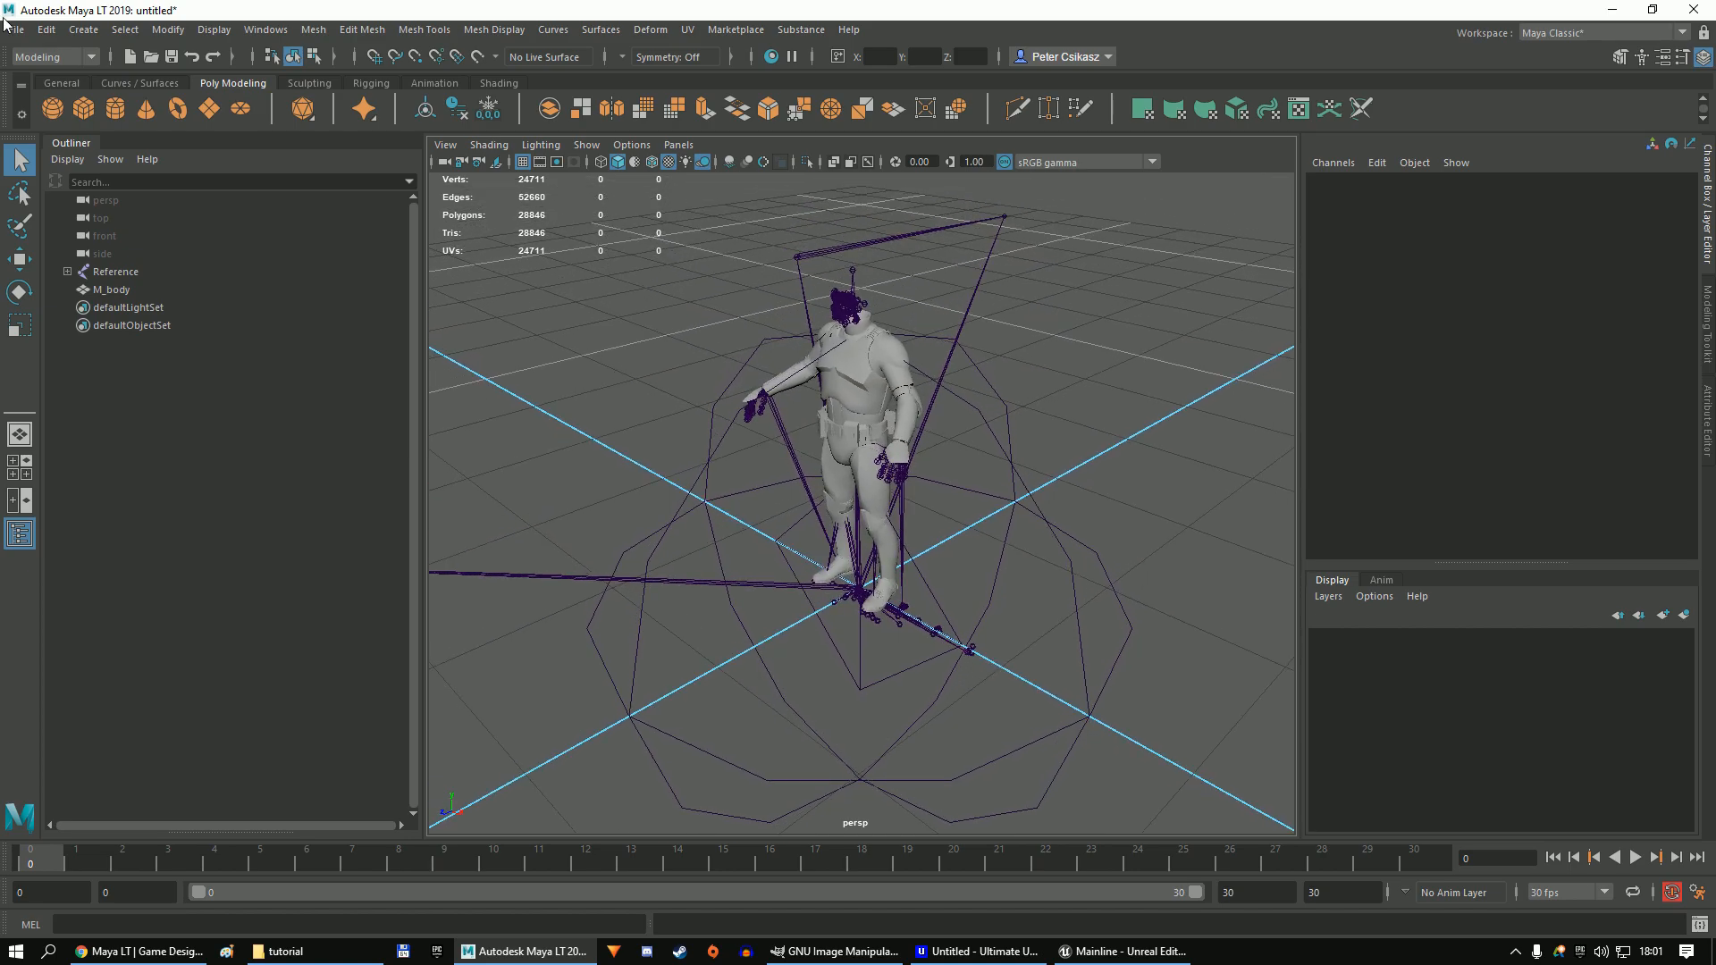
# Import l_assault_preq_01_helmet_mesh.fbx into the body scene and check the Reference skeleton by briefly selecting it.
pyautogui.click(16, 31)
pyautogui.click(55, 211)
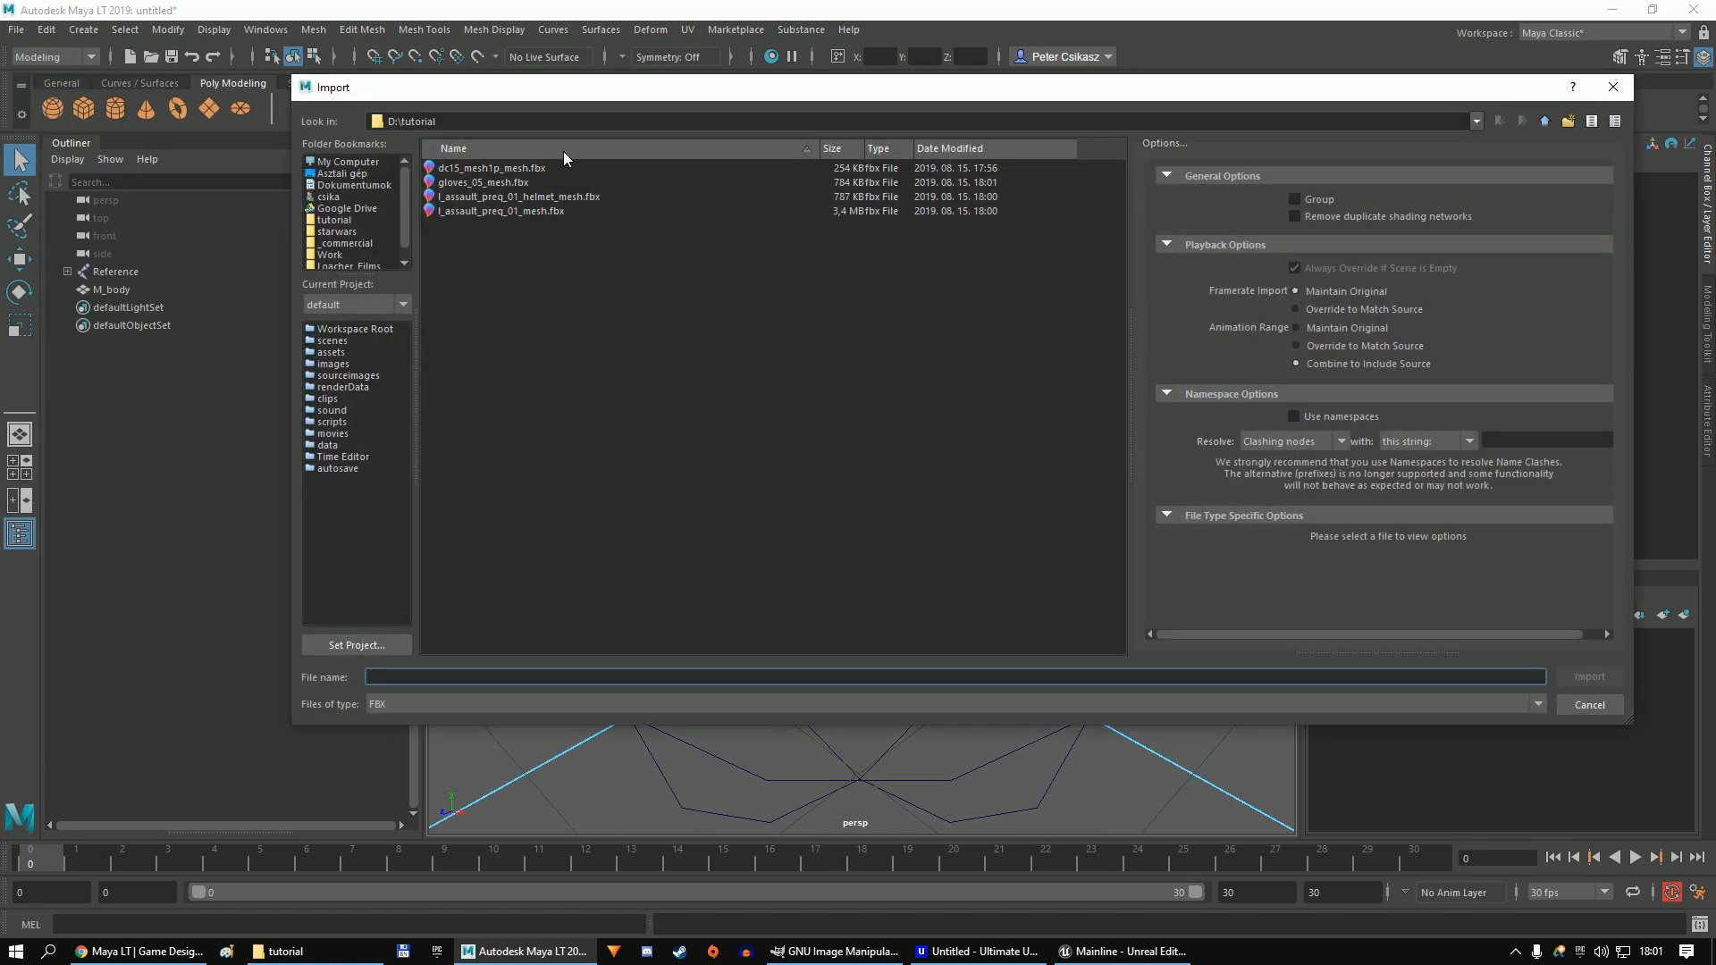
pyautogui.doubleClick(555, 191)
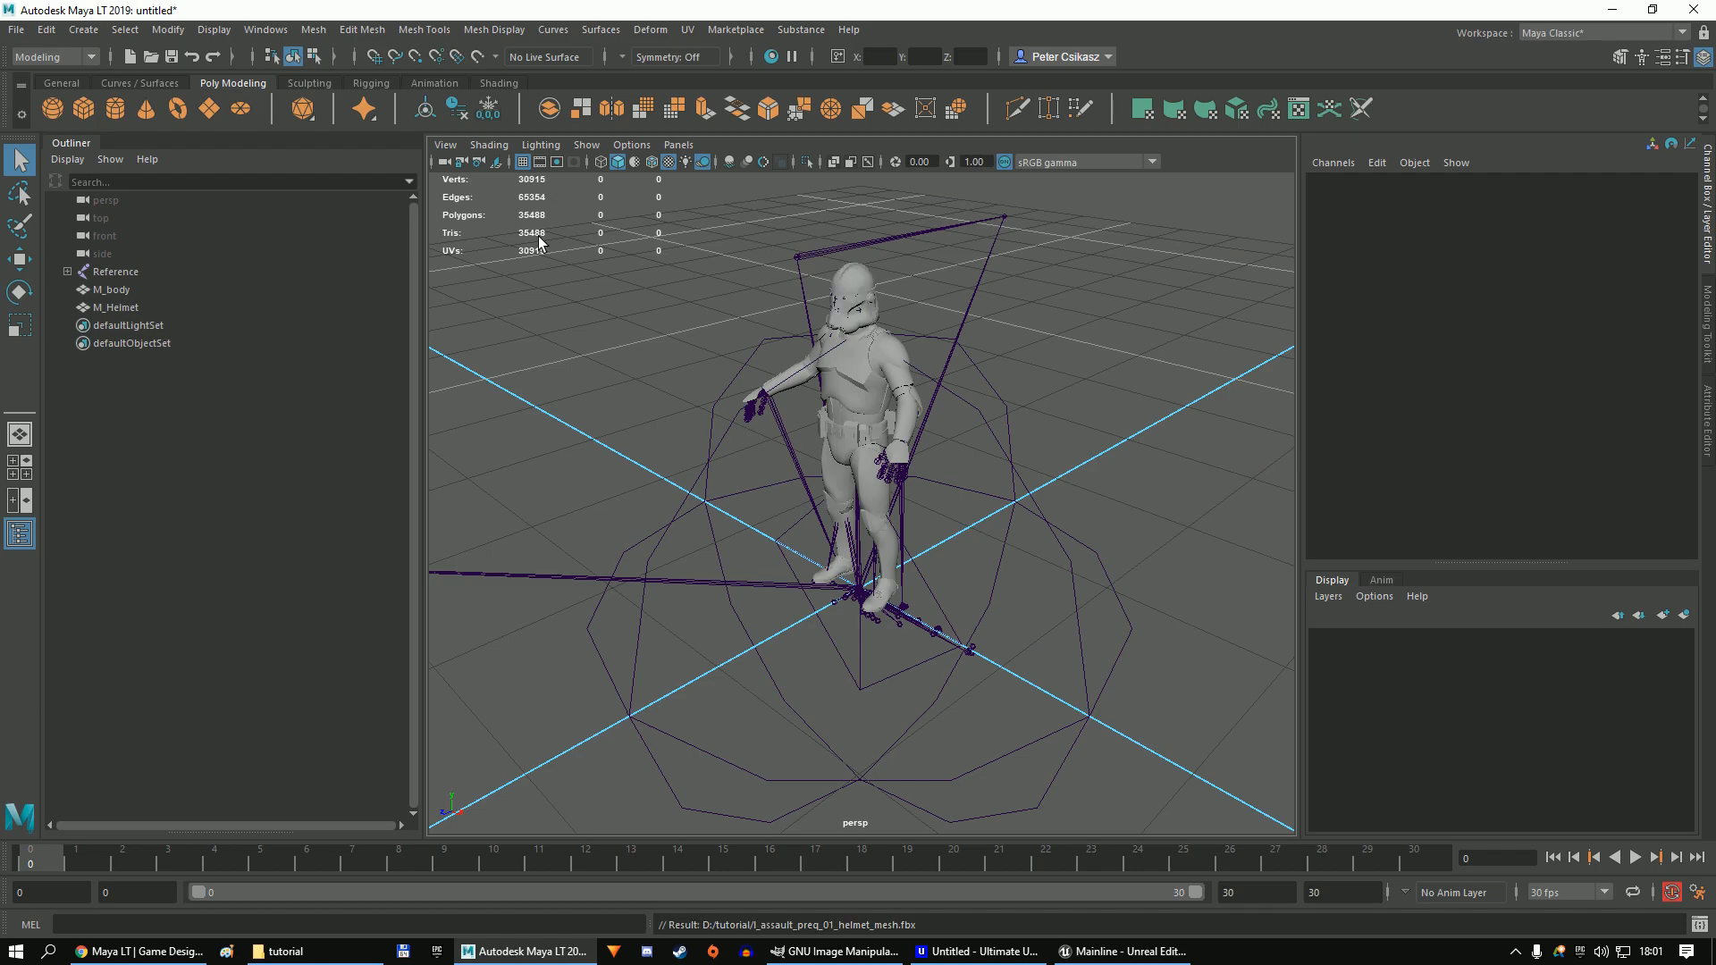
pyautogui.click(112, 272)
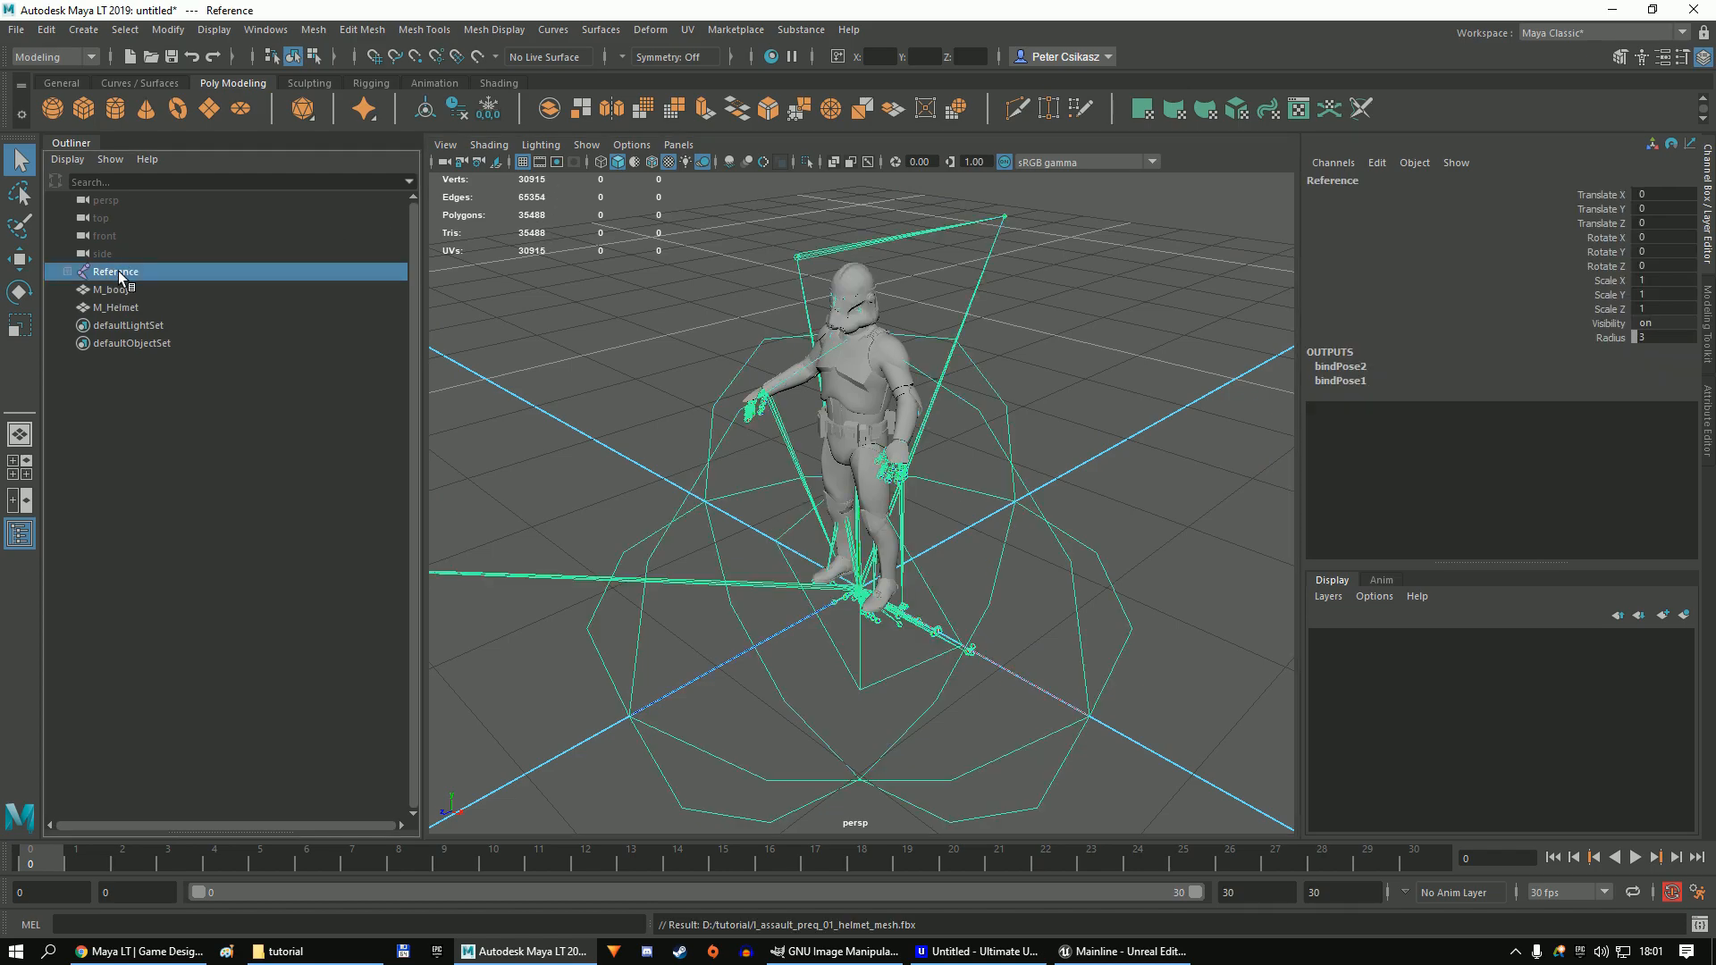
pyautogui.click(570, 329)
# Import gloves_05_mesh.fbx into the scene with the body and helmet.
pyautogui.click(16, 30)
pyautogui.click(50, 211)
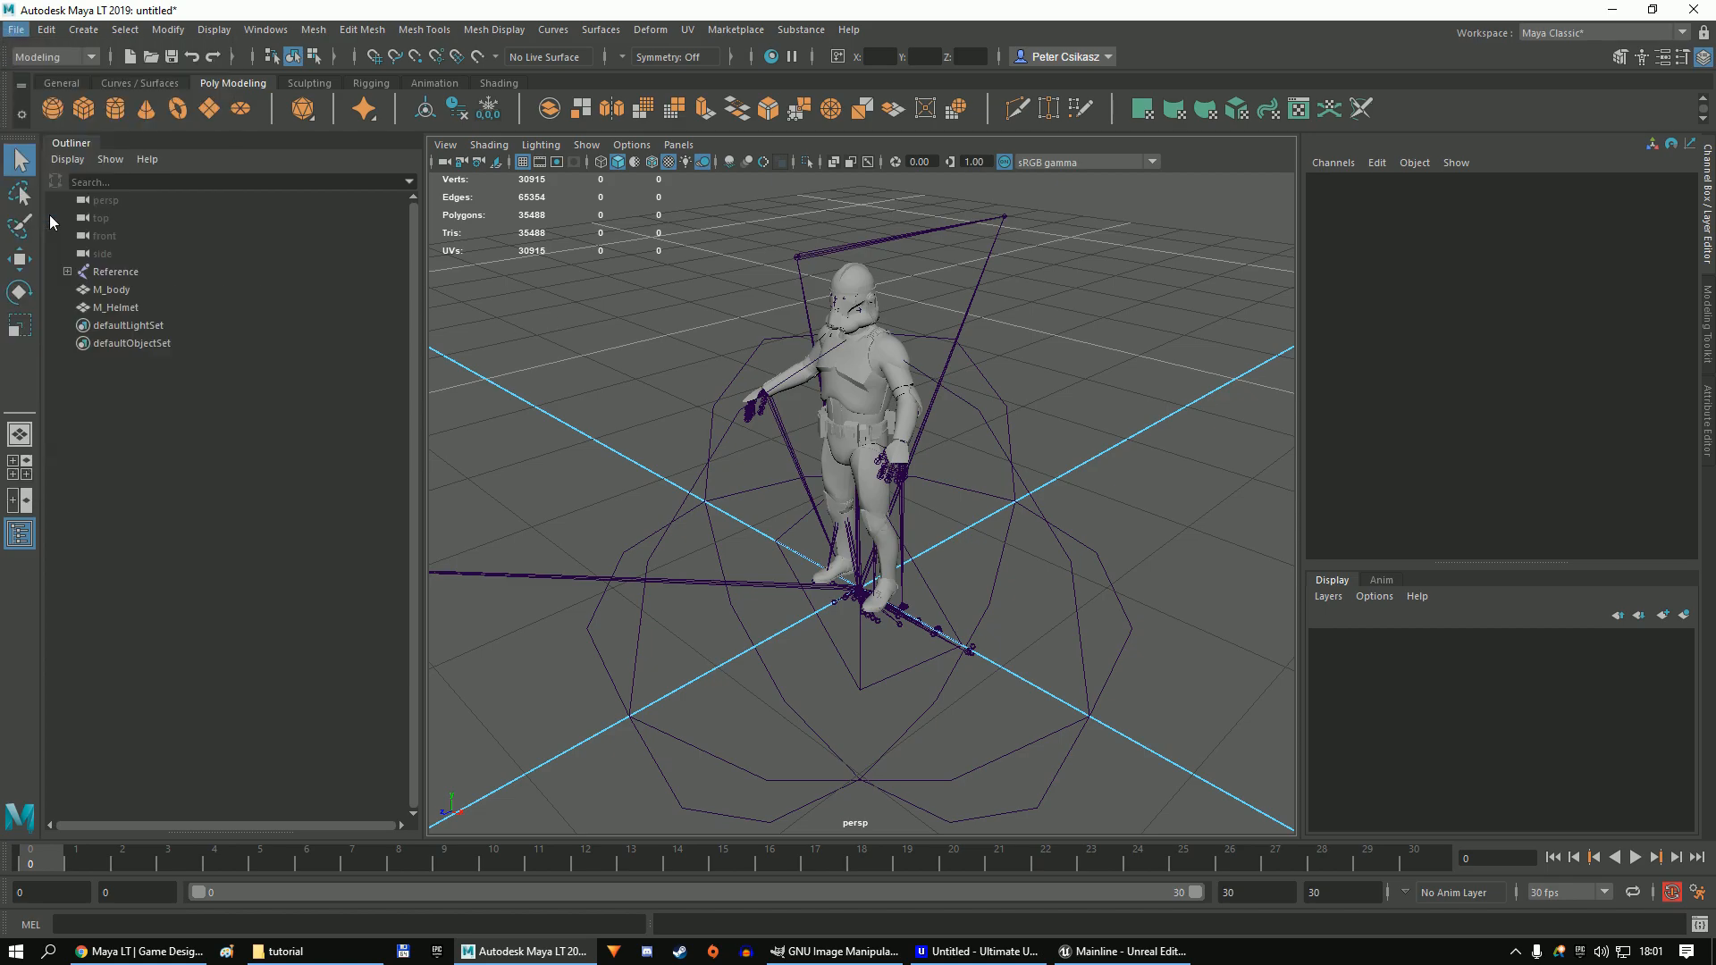
pyautogui.doubleClick(477, 183)
pyautogui.keyDown('alt'); pyautogui.moveTo(831, 307); pyautogui.dragTo(845, 355, button='middle'); pyautogui.keyUp('alt')
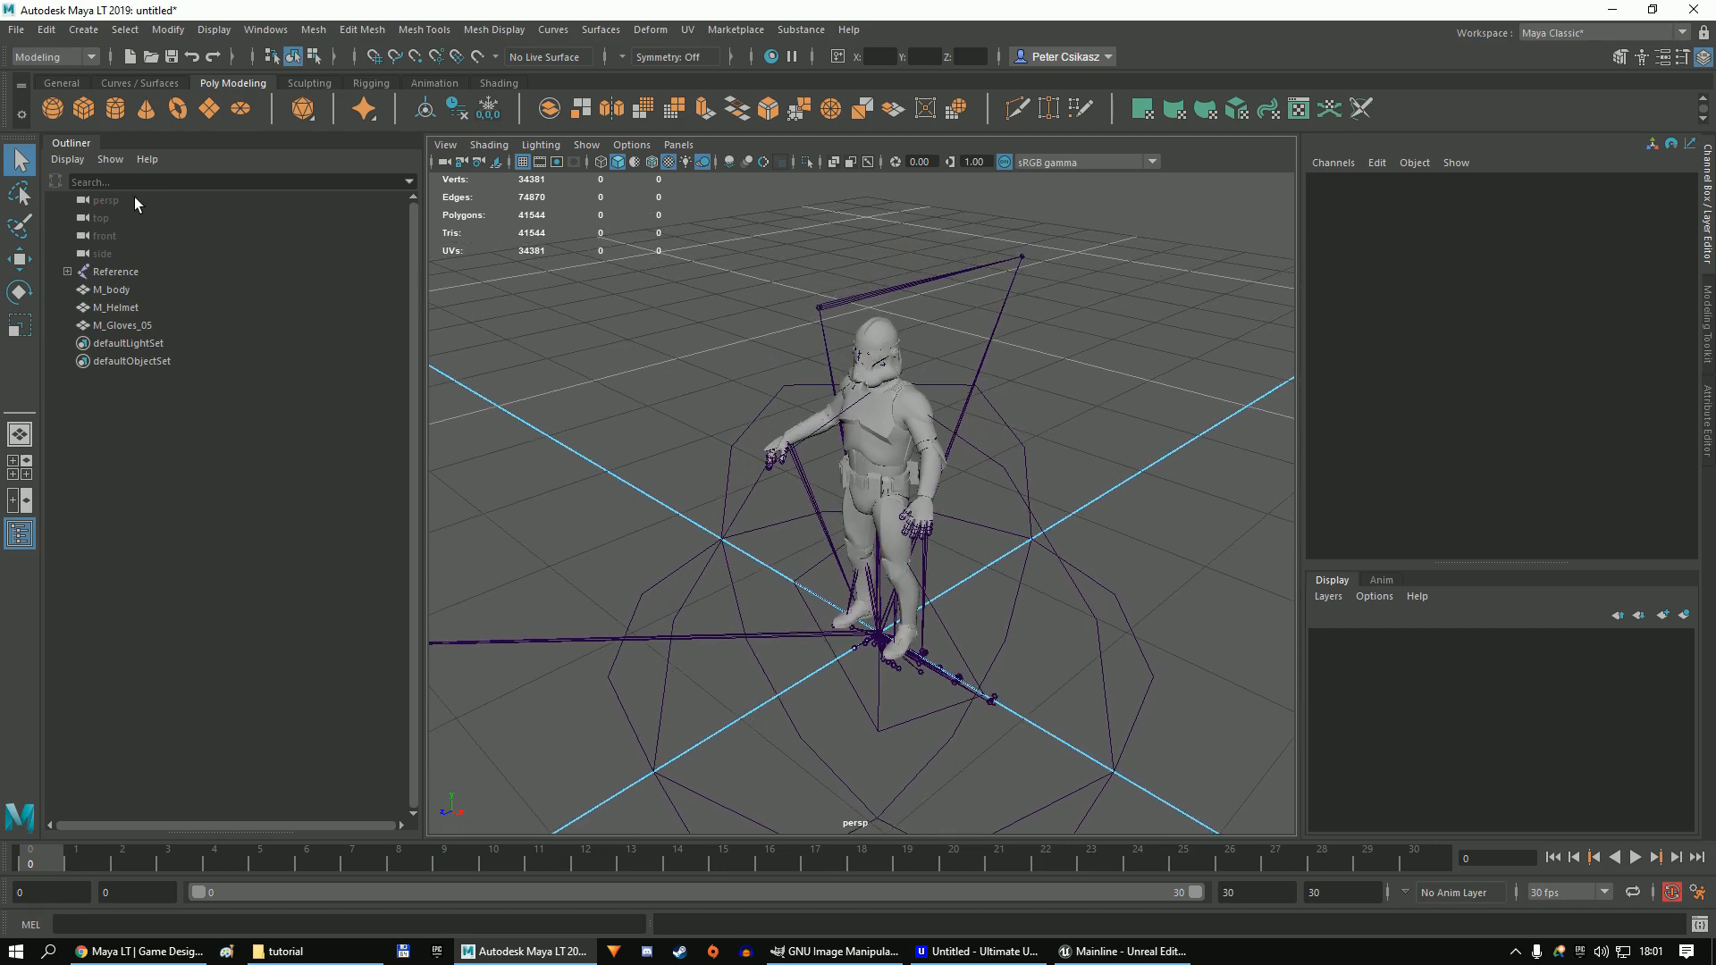
# Expand the full Reference hierarchy, test the skinning by rotating the Spine2 joint, then undo the rotation and collapse the hierarchy.
pyautogui.keyDown('shift'); pyautogui.click(67, 271); pyautogui.keyUp('shift')
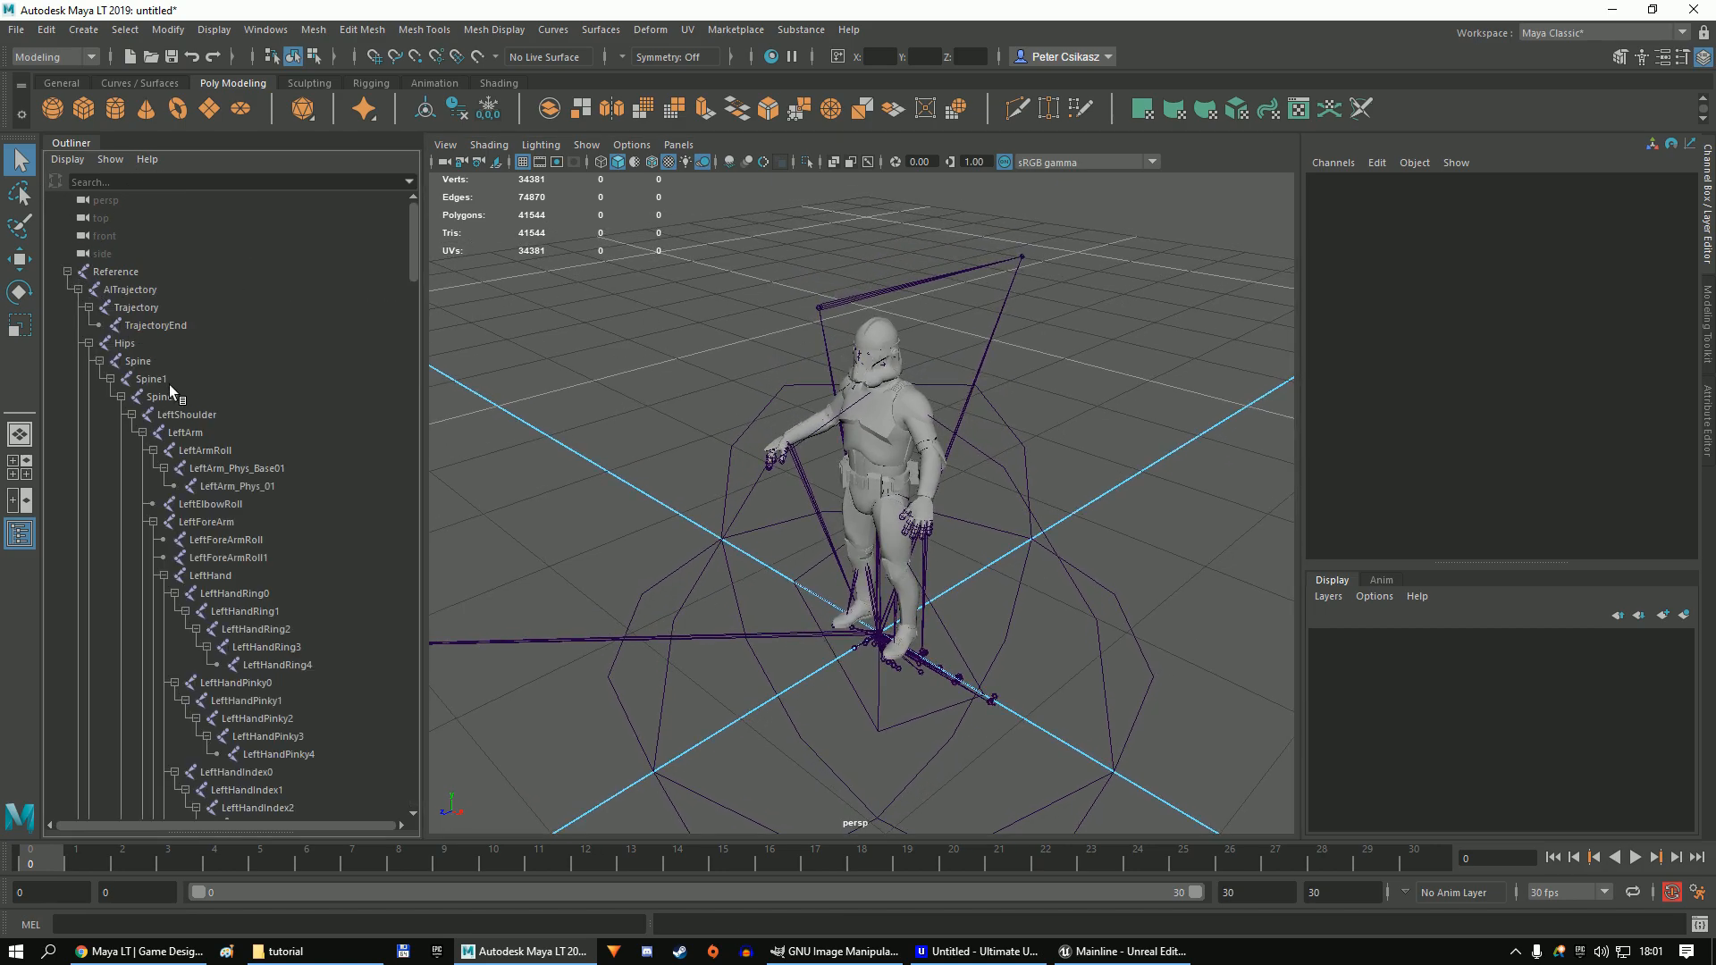
pyautogui.click(162, 396)
pyautogui.scroll(5, 879, 366)
pyautogui.press('e')
pyautogui.moveTo(898, 469); pyautogui.dragTo(938, 416)
pyautogui.hotkey('ctrl', 'z')
pyautogui.hotkey('ctrl', 'z')
pyautogui.hotkey('ctrl', 'z')
pyautogui.hotkey('ctrl', 'z')
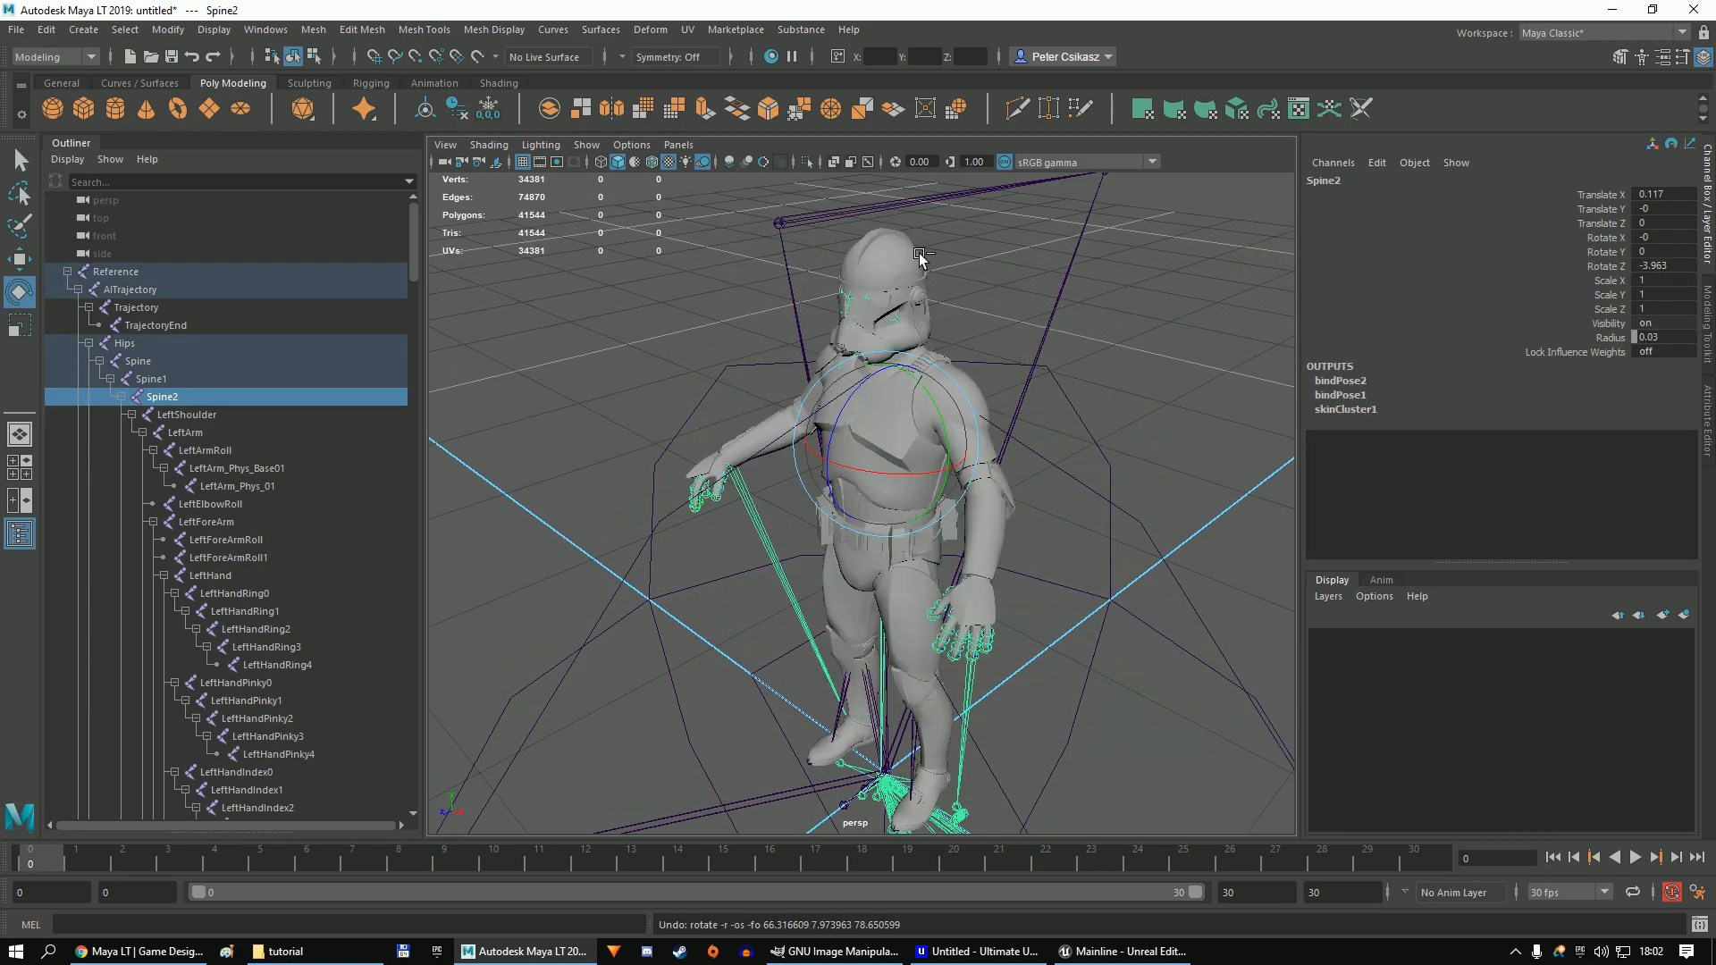
pyautogui.click(67, 271)
# Export the whole combined scene to D:\tutorial as clone_phase2_base.fbx.
pyautogui.click(16, 29)
pyautogui.click(108, 229)
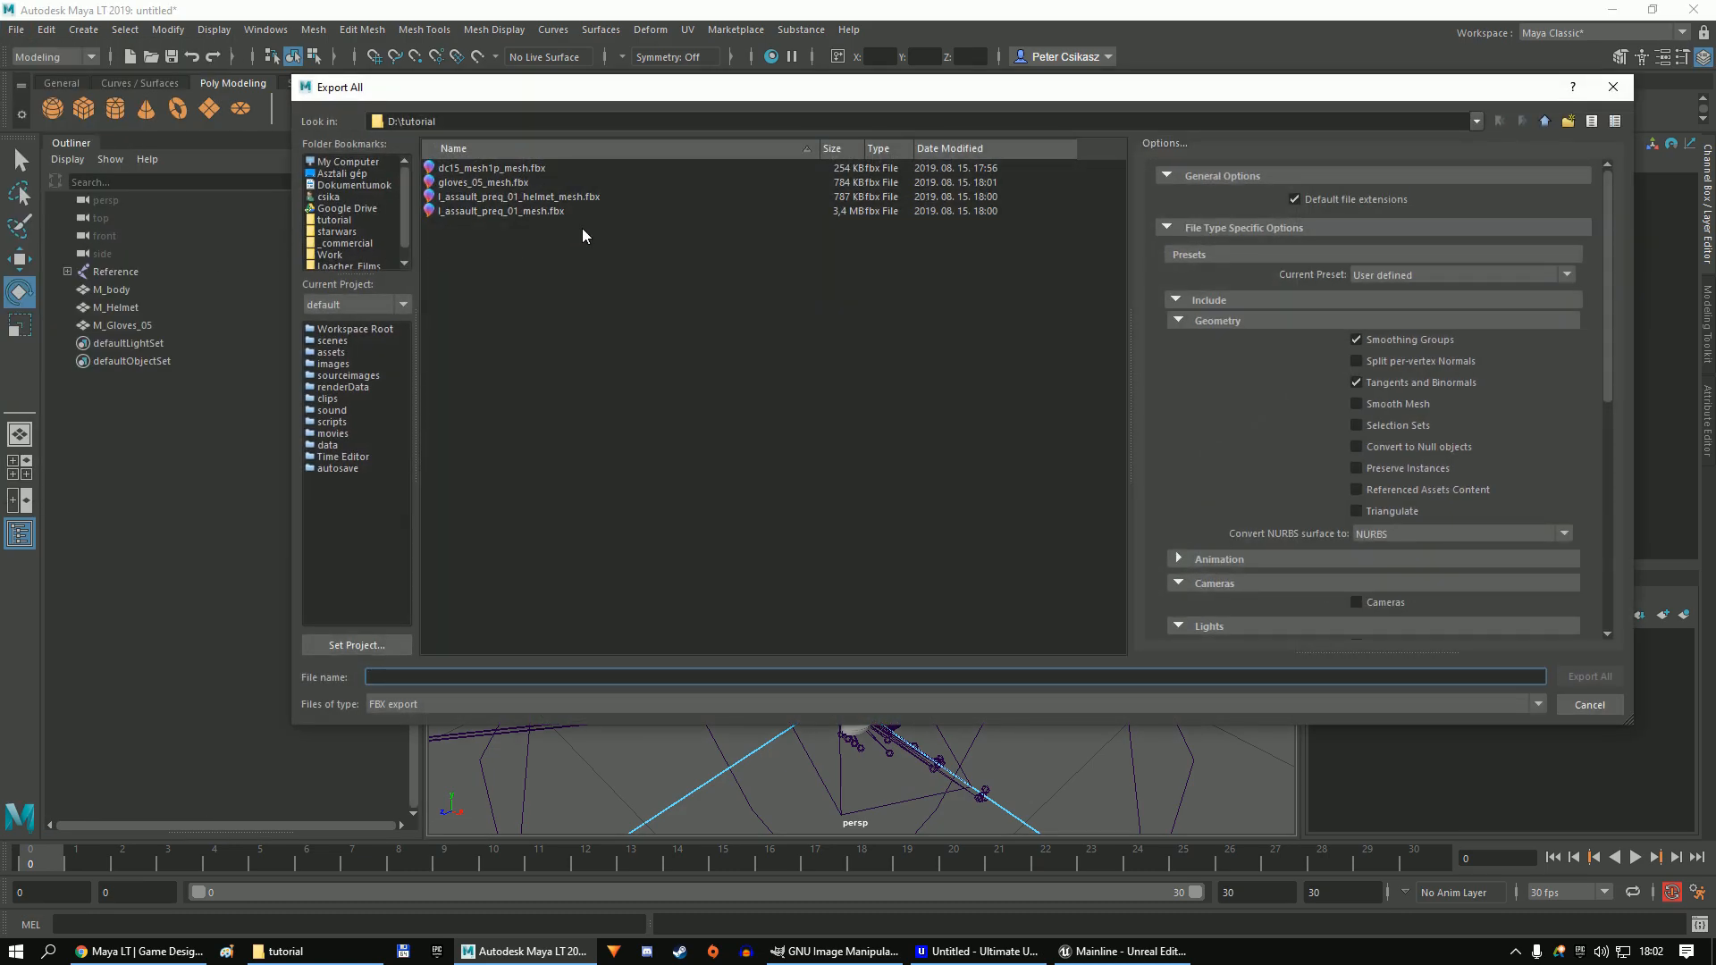
pyautogui.click(512, 212)
pyautogui.click(438, 676)
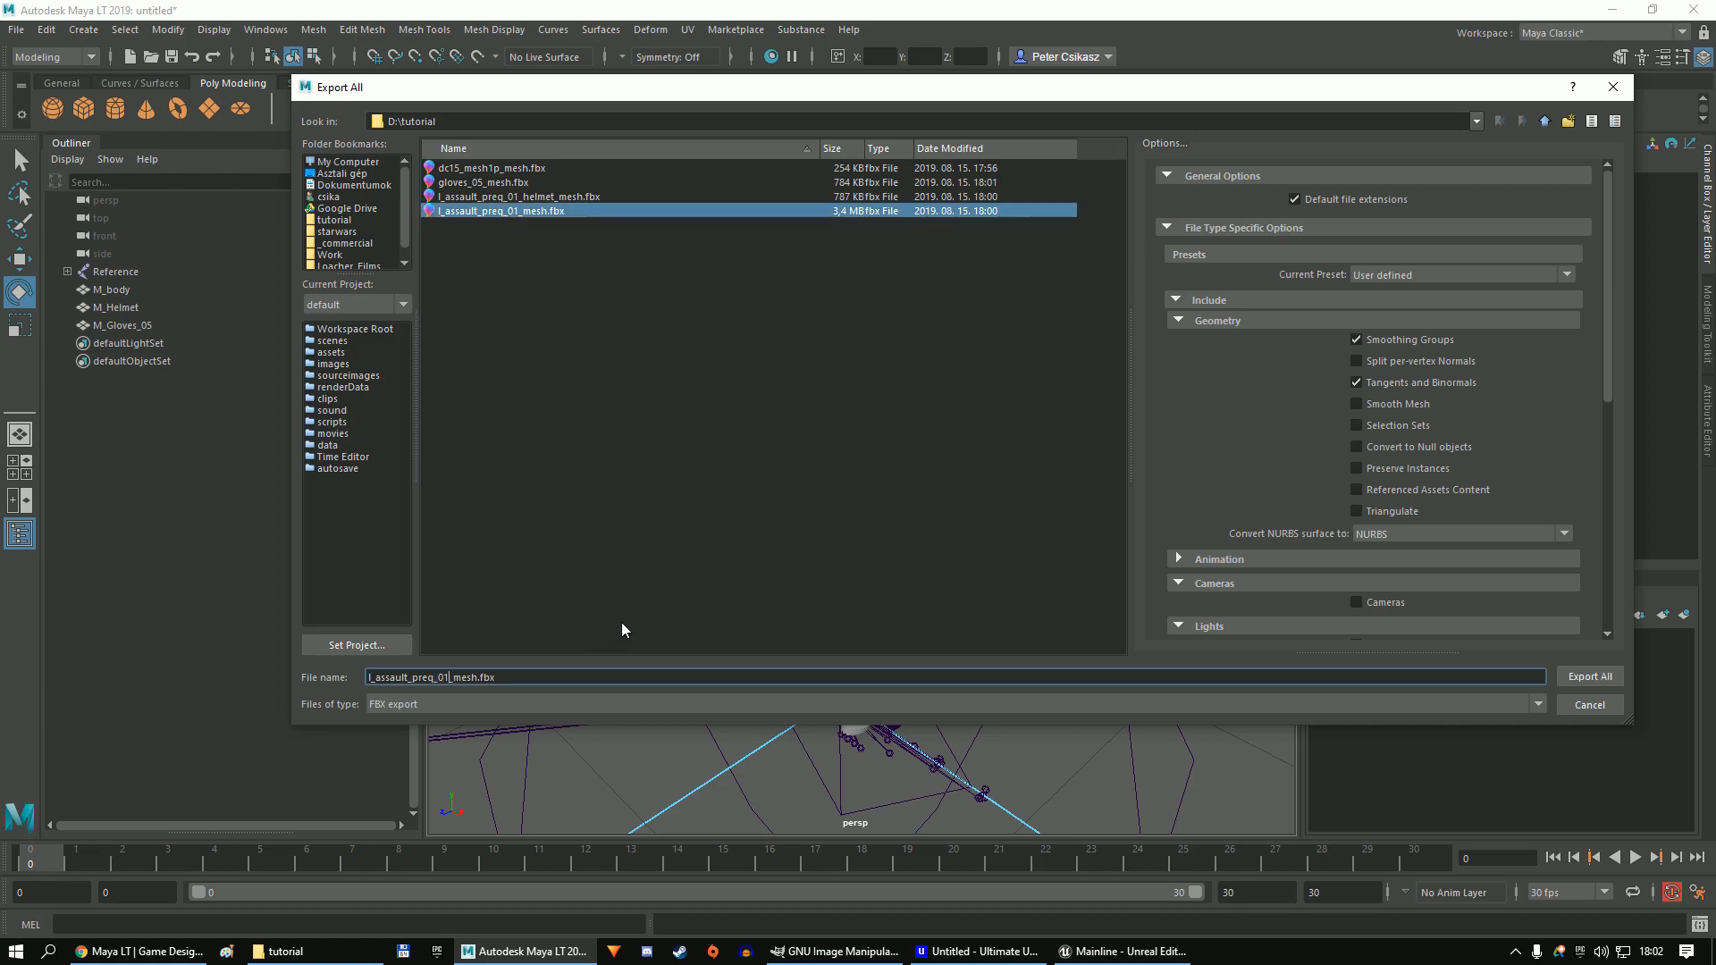
pyautogui.press('BackSpace')
pyautogui.press('BackSpace')
pyautogui.press('BackSpace')
pyautogui.press('BackSpace')
pyautogui.press('BackSpace')
pyautogui.press('BackSpace')
pyautogui.press('BackSpace')
pyautogui.press('BackSpace')
pyautogui.press('BackSpace')
pyautogui.press('BackSpace')
pyautogui.press('BackSpace')
pyautogui.press('BackSpace')
pyautogui.press('BackSpace')
pyautogui.press('BackSpace')
pyautogui.press('BackSpace')
pyautogui.press('BackSpace')
pyautogui.press('BackSpace')
pyautogui.press('BackSpace')
pyautogui.press('BackSpace')
pyautogui.press('BackSpace')
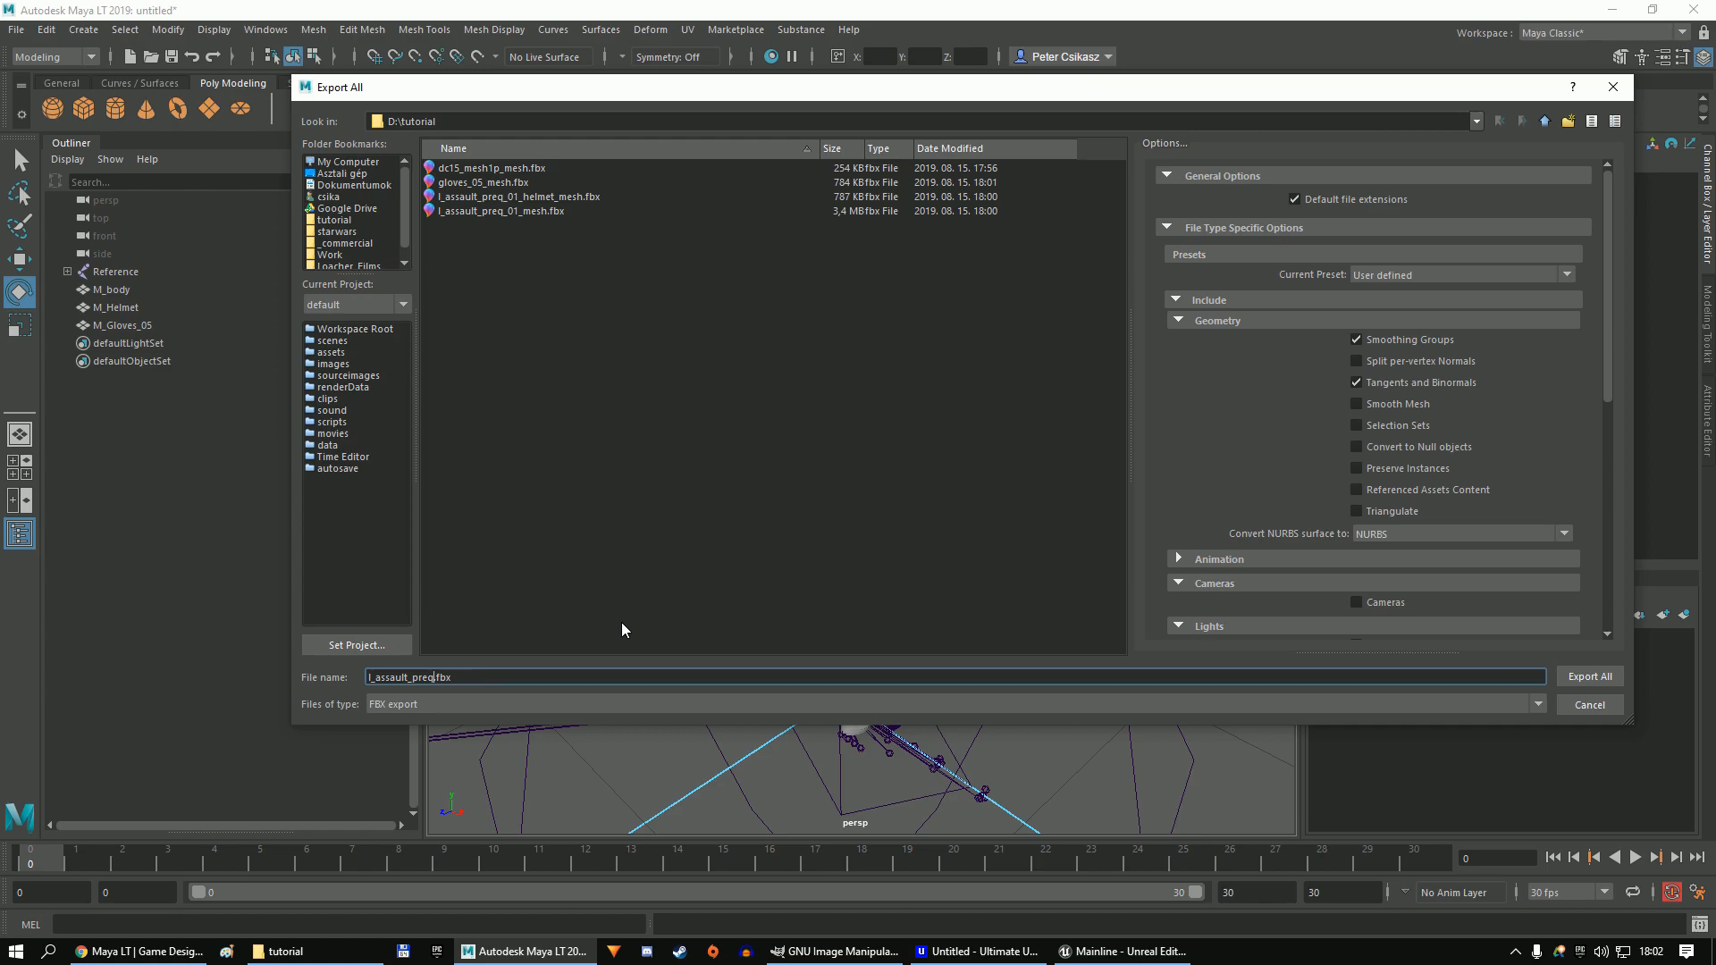
pyautogui.write('clone_phase2_base')
pyautogui.press('Return')
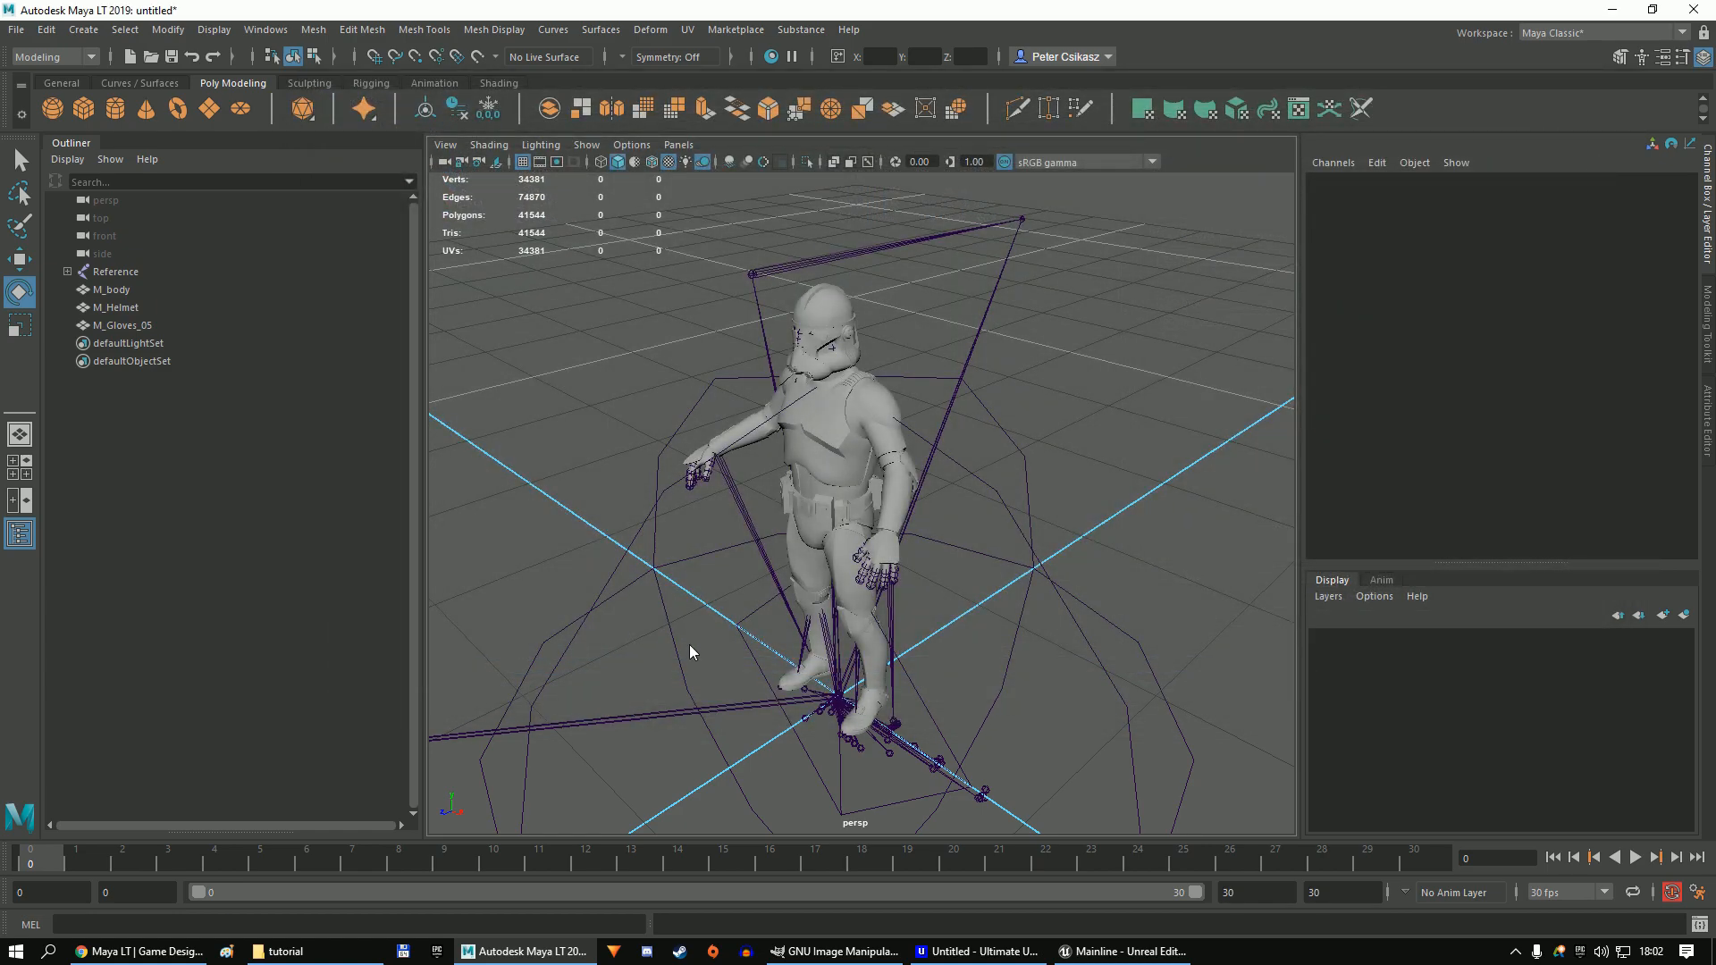
# Start a new empty scene without saving the current one.
pyautogui.click(16, 30)
pyautogui.click(27, 60)
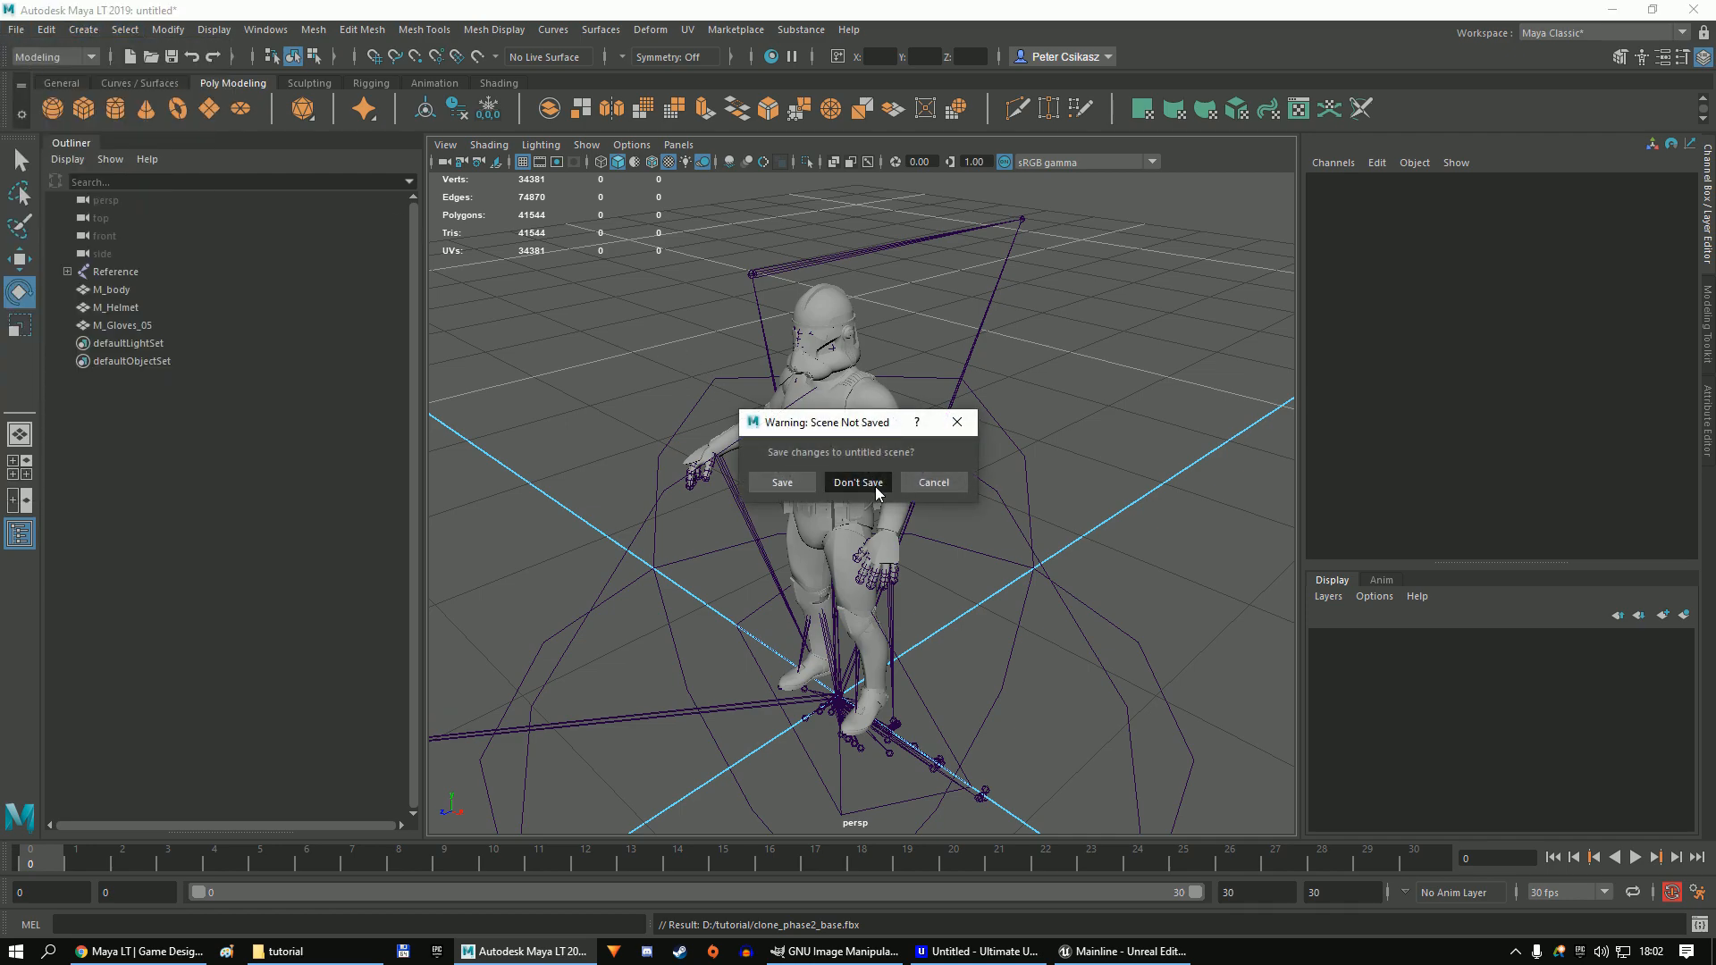
pyautogui.click(858, 483)
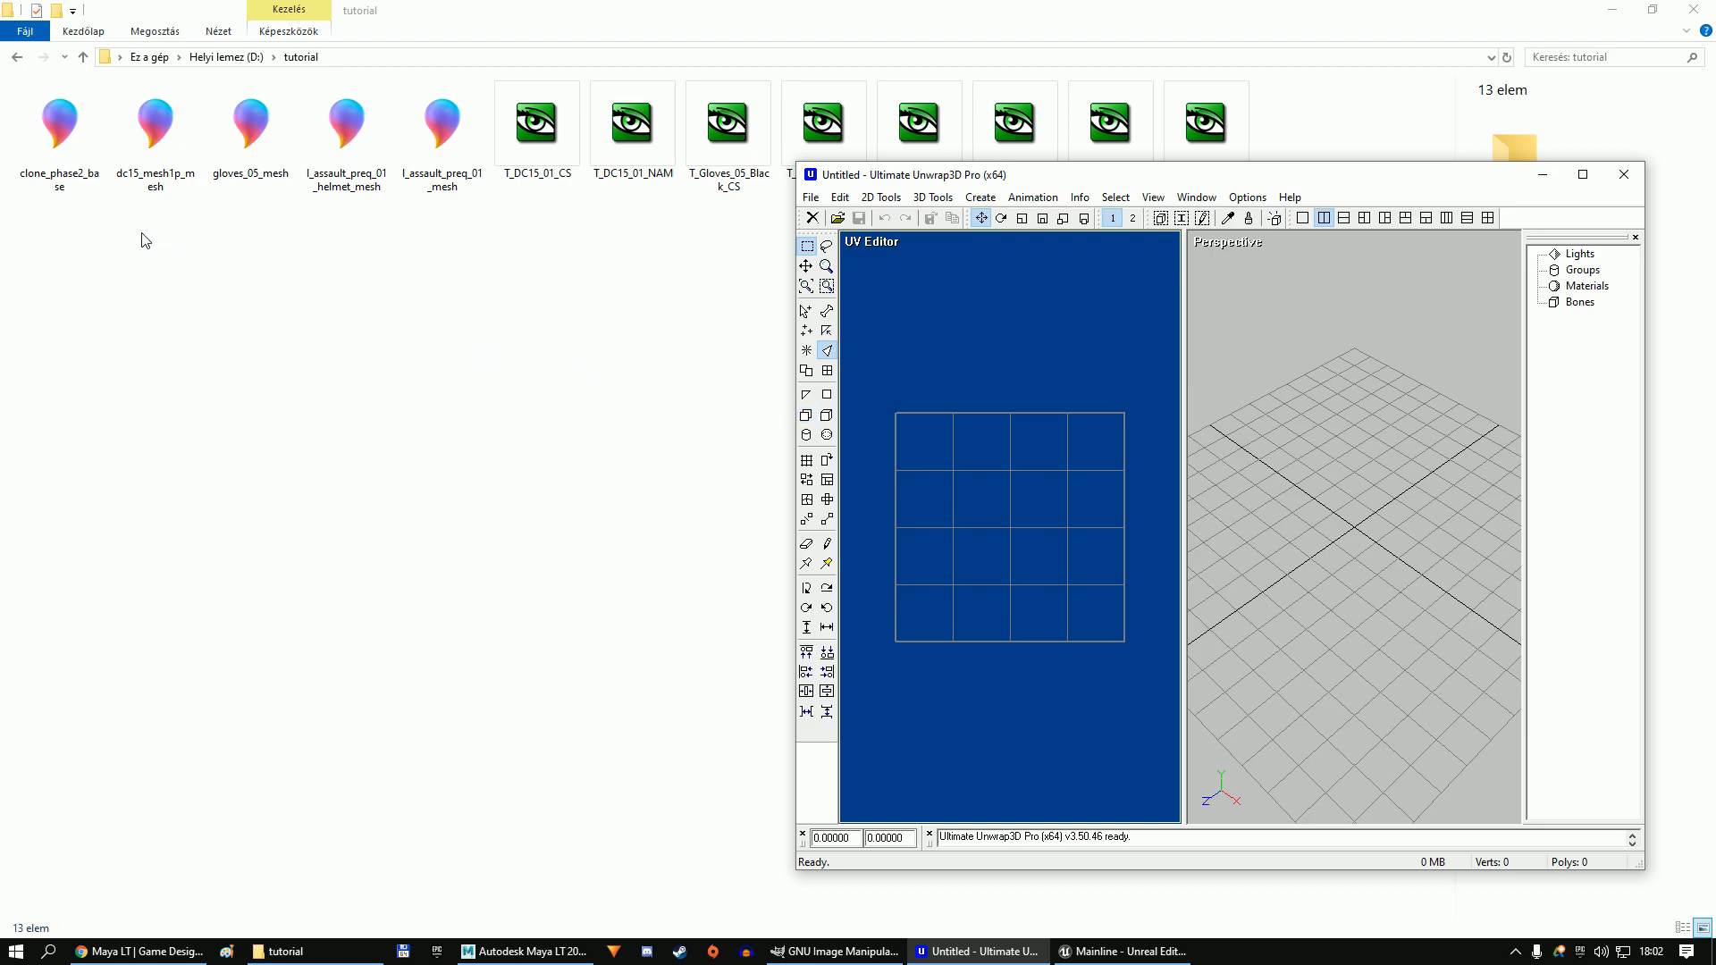
# Load clone_phase2_base from the tutorial folder into Ultimate Unwrap3D Pro at scale 100, with merging of similar materials turned off.
pyautogui.click(80, 168)
pyautogui.moveTo(71, 147); pyautogui.dragTo(1307, 470)
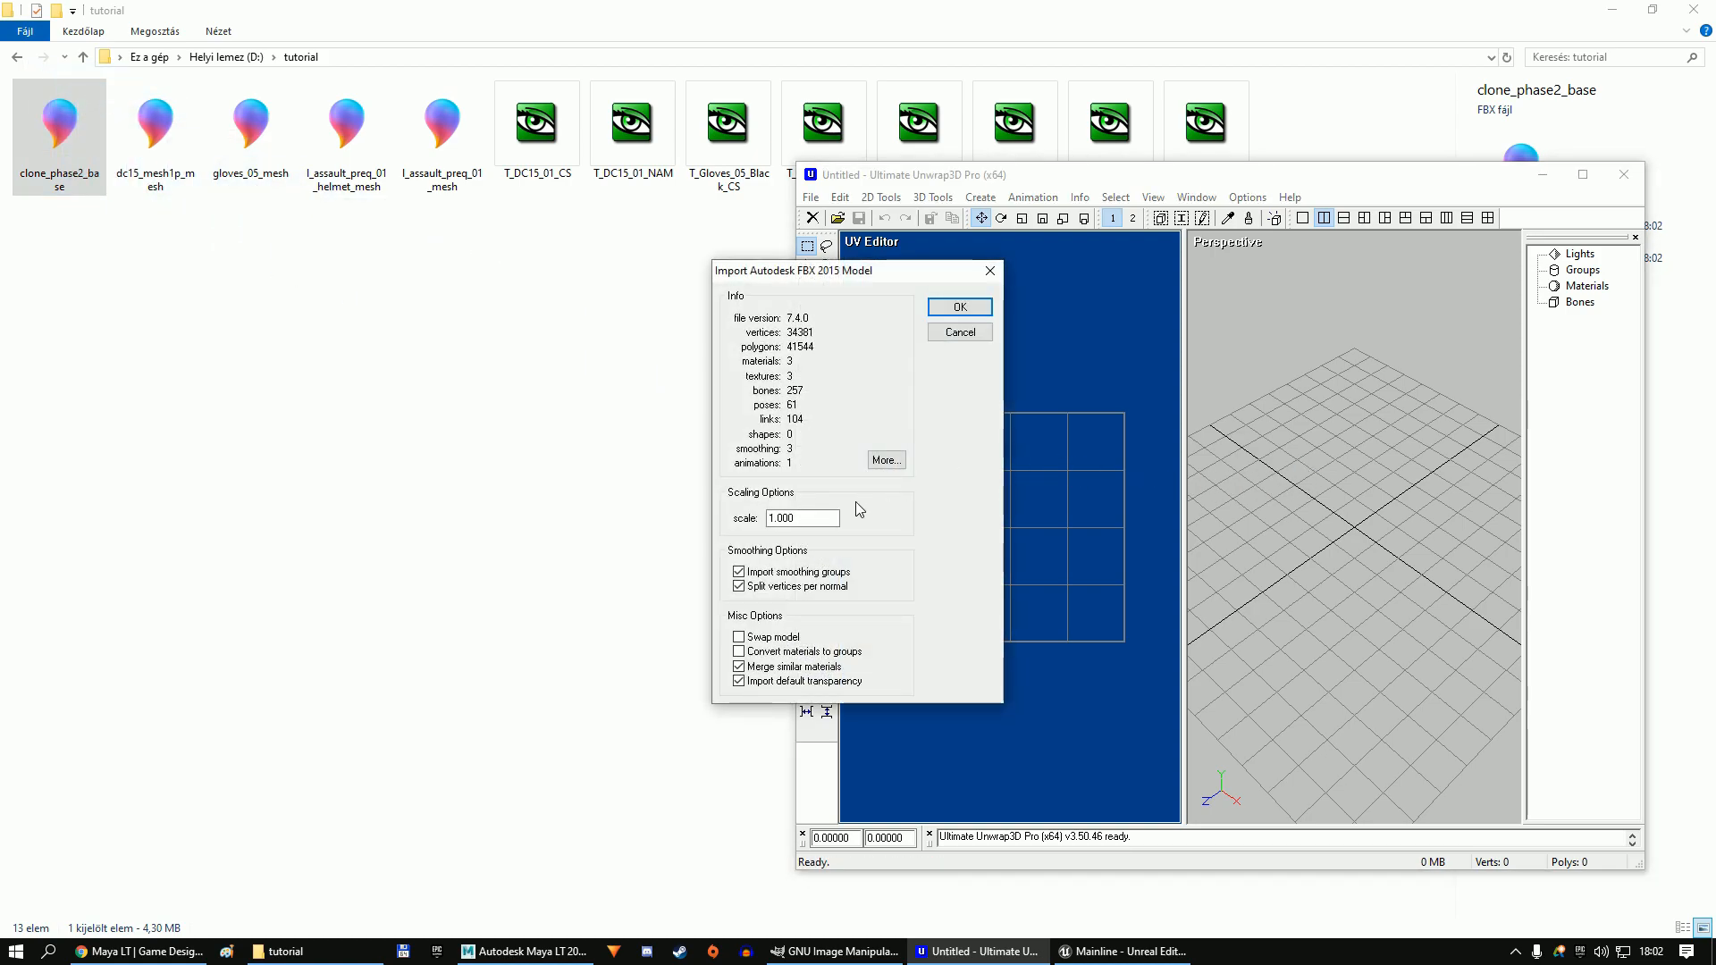
pyautogui.doubleClick(838, 518)
pyautogui.write('100')
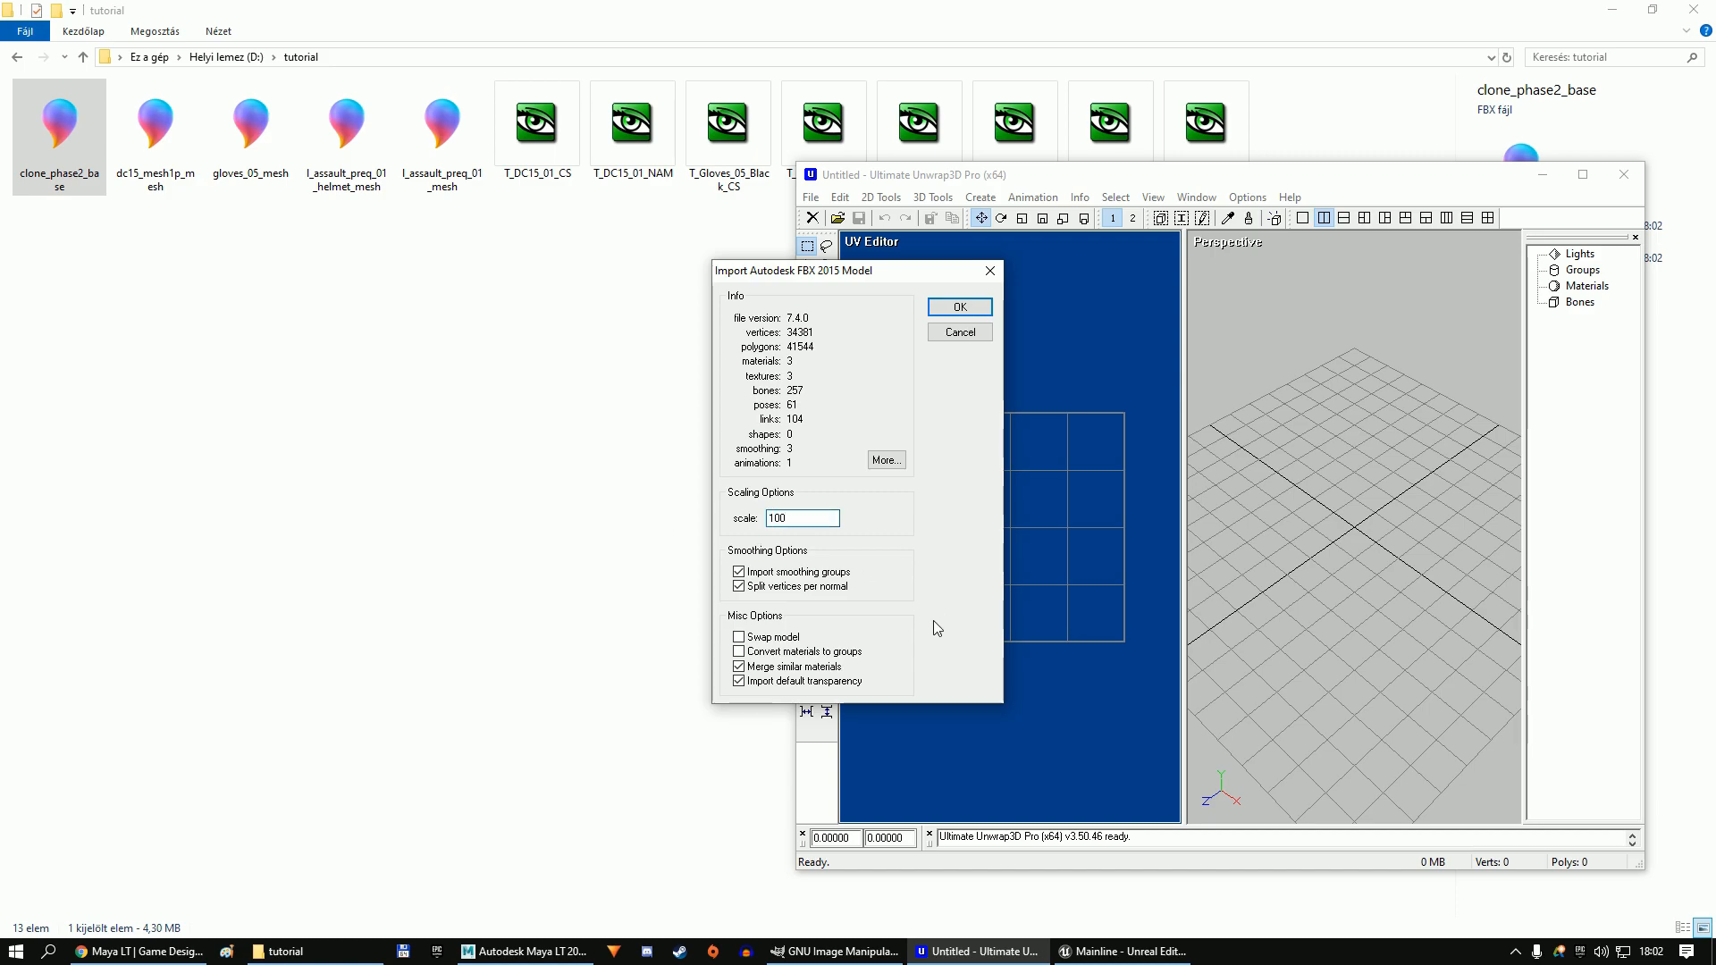
pyautogui.click(795, 667)
pyautogui.click(935, 309)
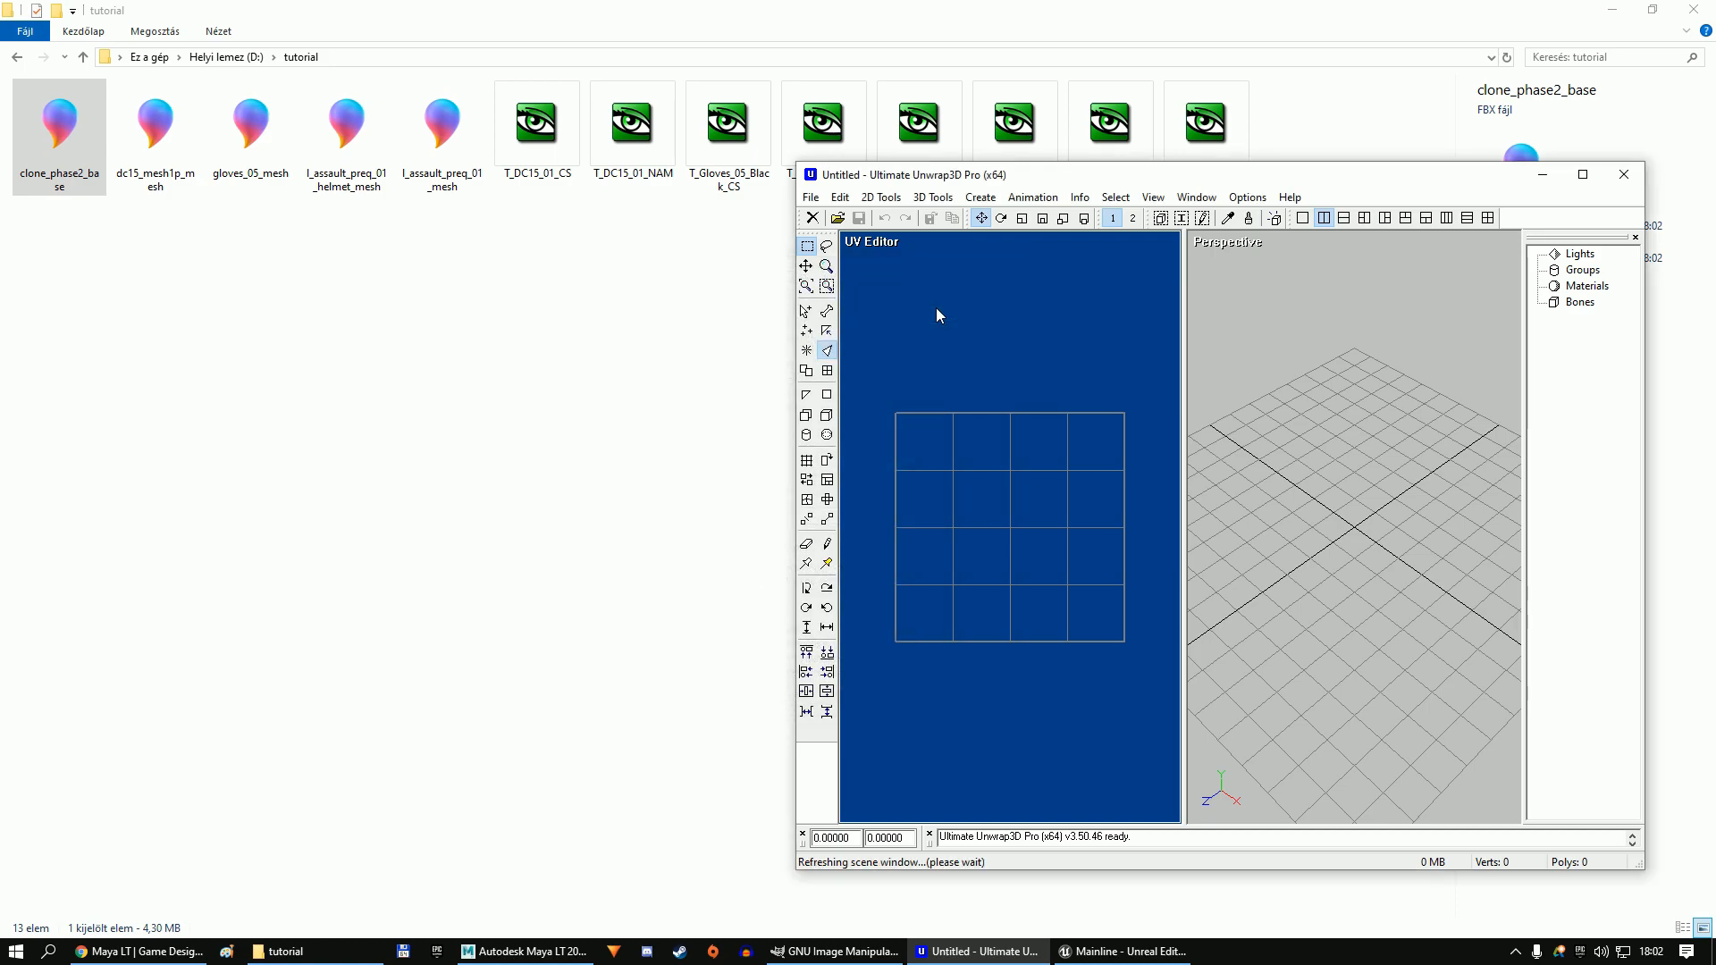
# Save the scaled model in the tutorial folder as an Autodesk FBX 2015 file named clone_phase2_base_rescaled.fbx.
pyautogui.click(813, 198)
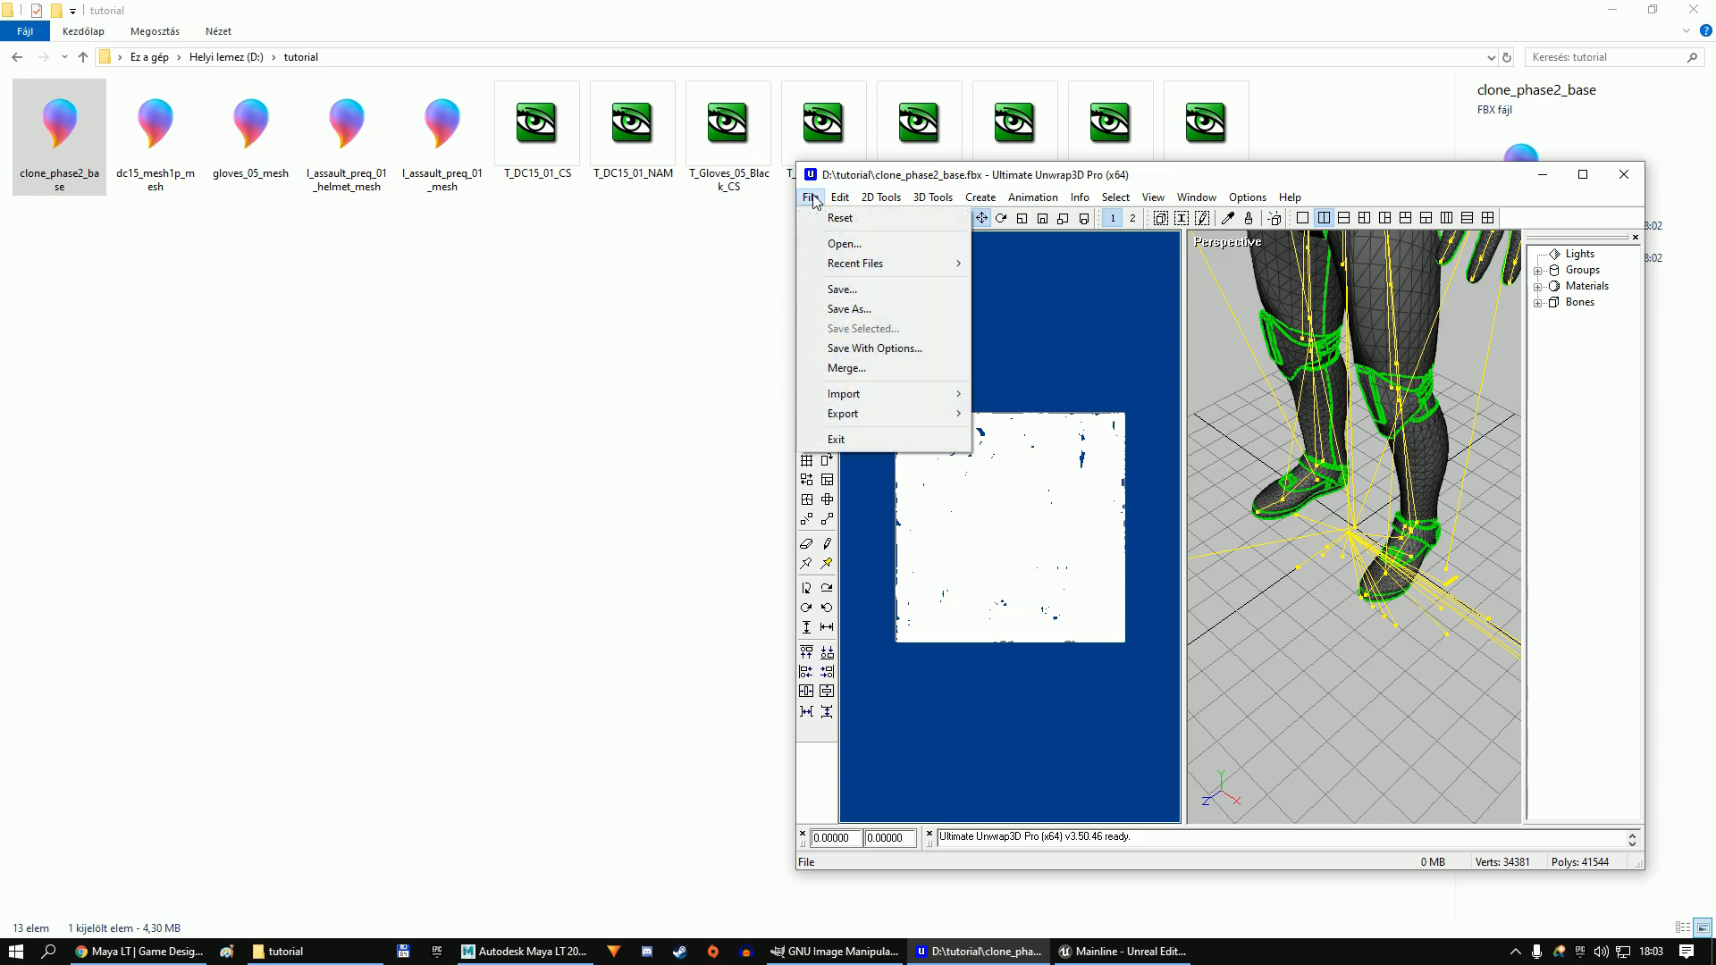
pyautogui.click(846, 313)
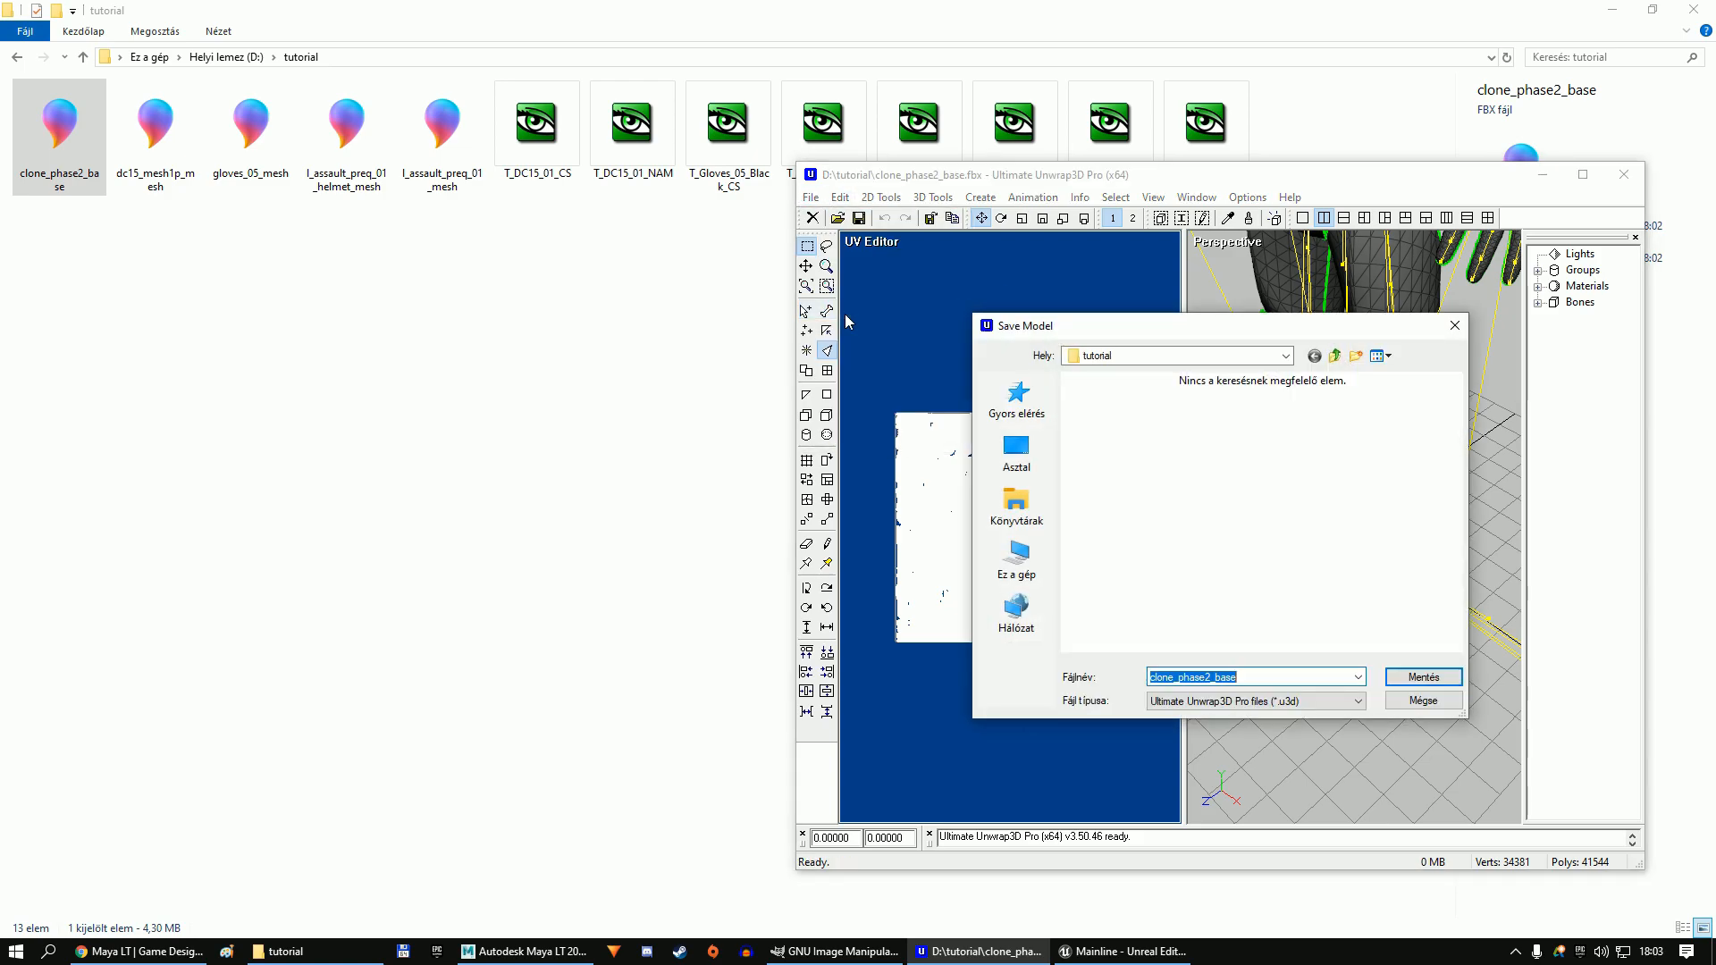
pyautogui.click(1226, 700)
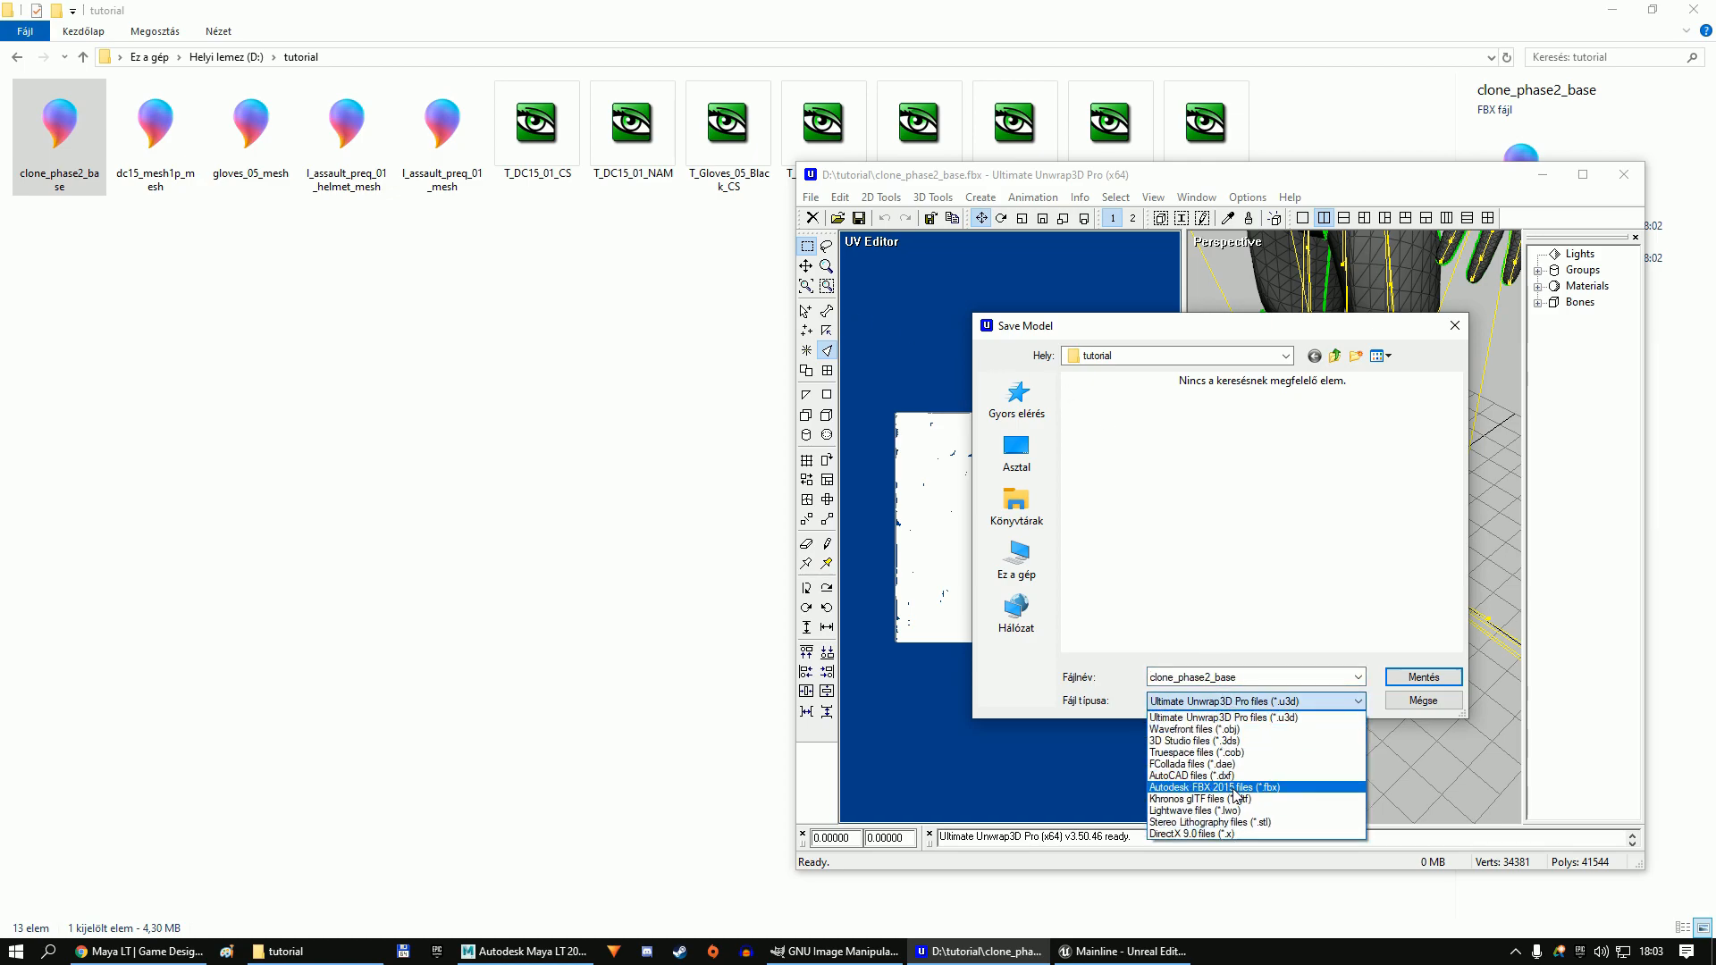
pyautogui.click(1215, 787)
pyautogui.write('_rescaled.fbx')
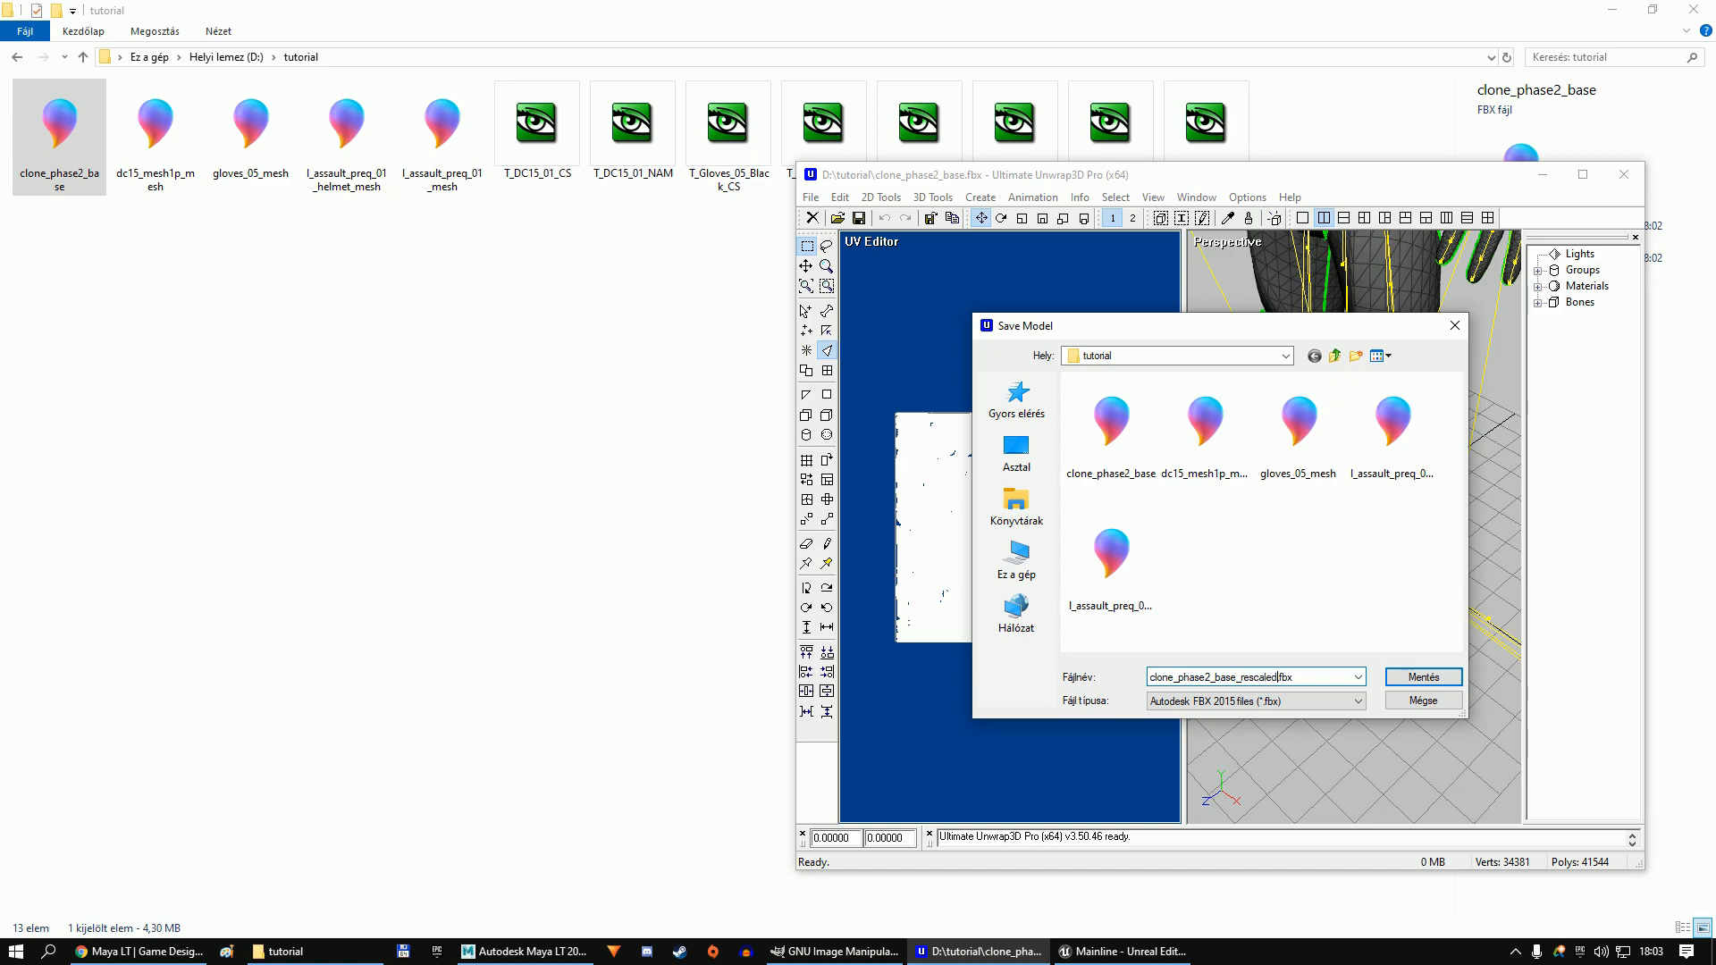
pyautogui.click(1432, 678)
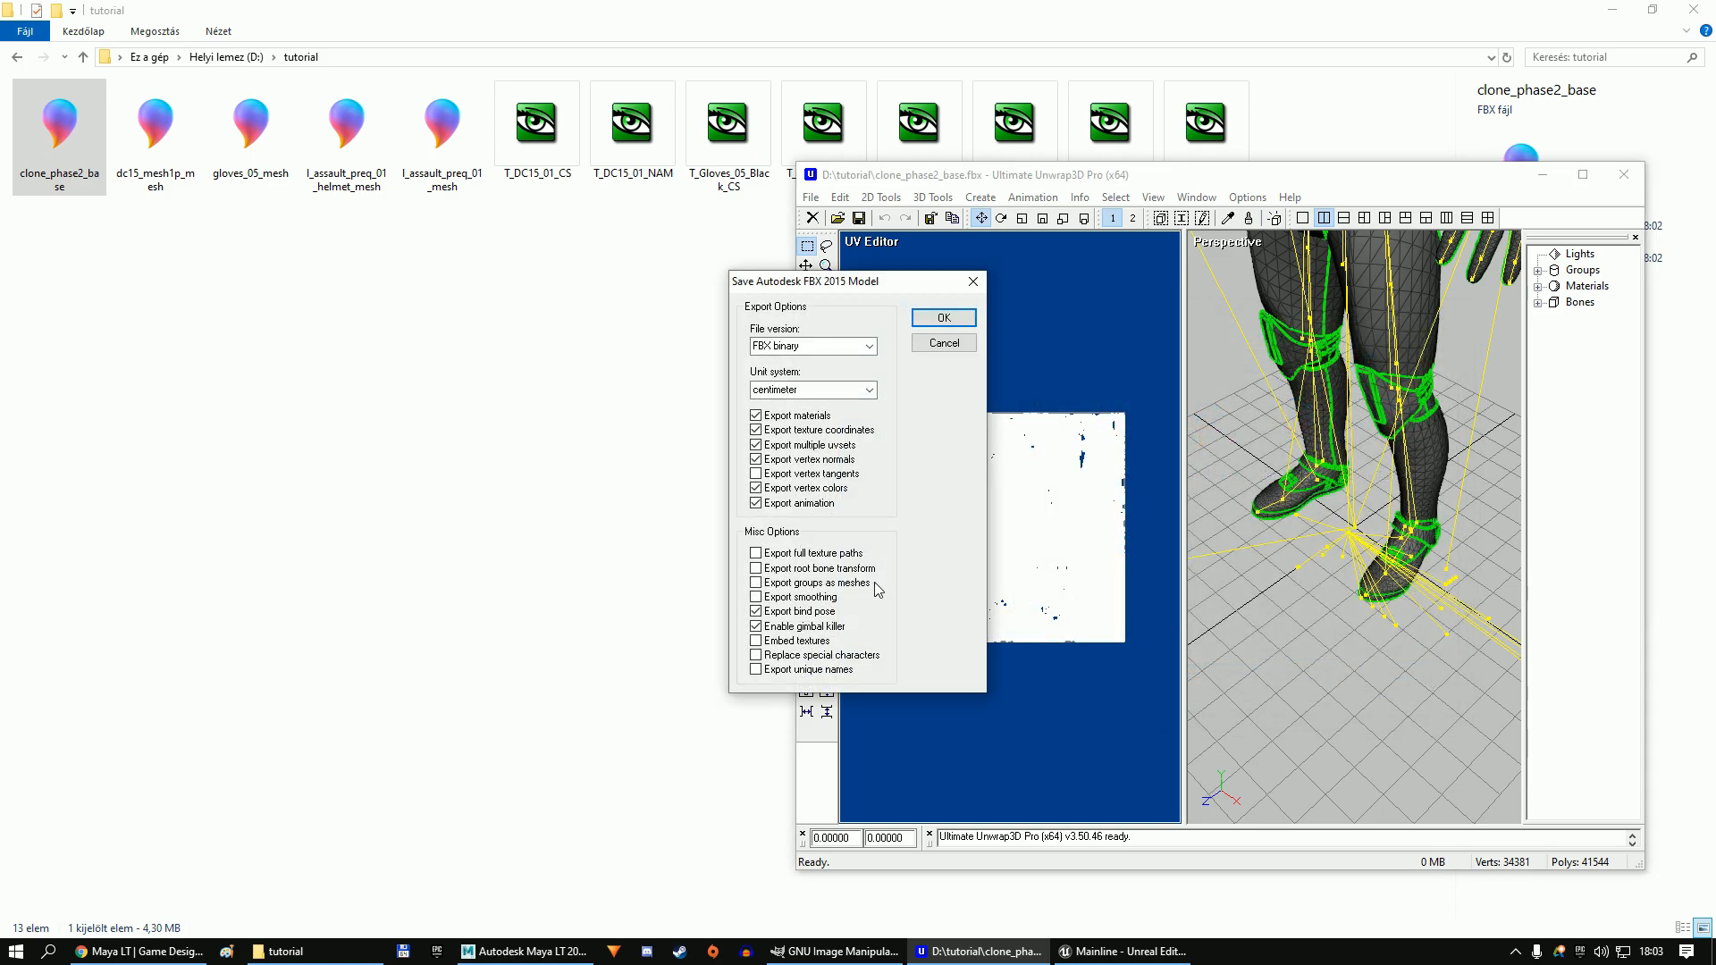
# Enable exporting groups as meshes, smoothing and vertex tangents in the FBX options and complete the save.
pyautogui.click(817, 583)
pyautogui.click(817, 597)
pyautogui.click(811, 475)
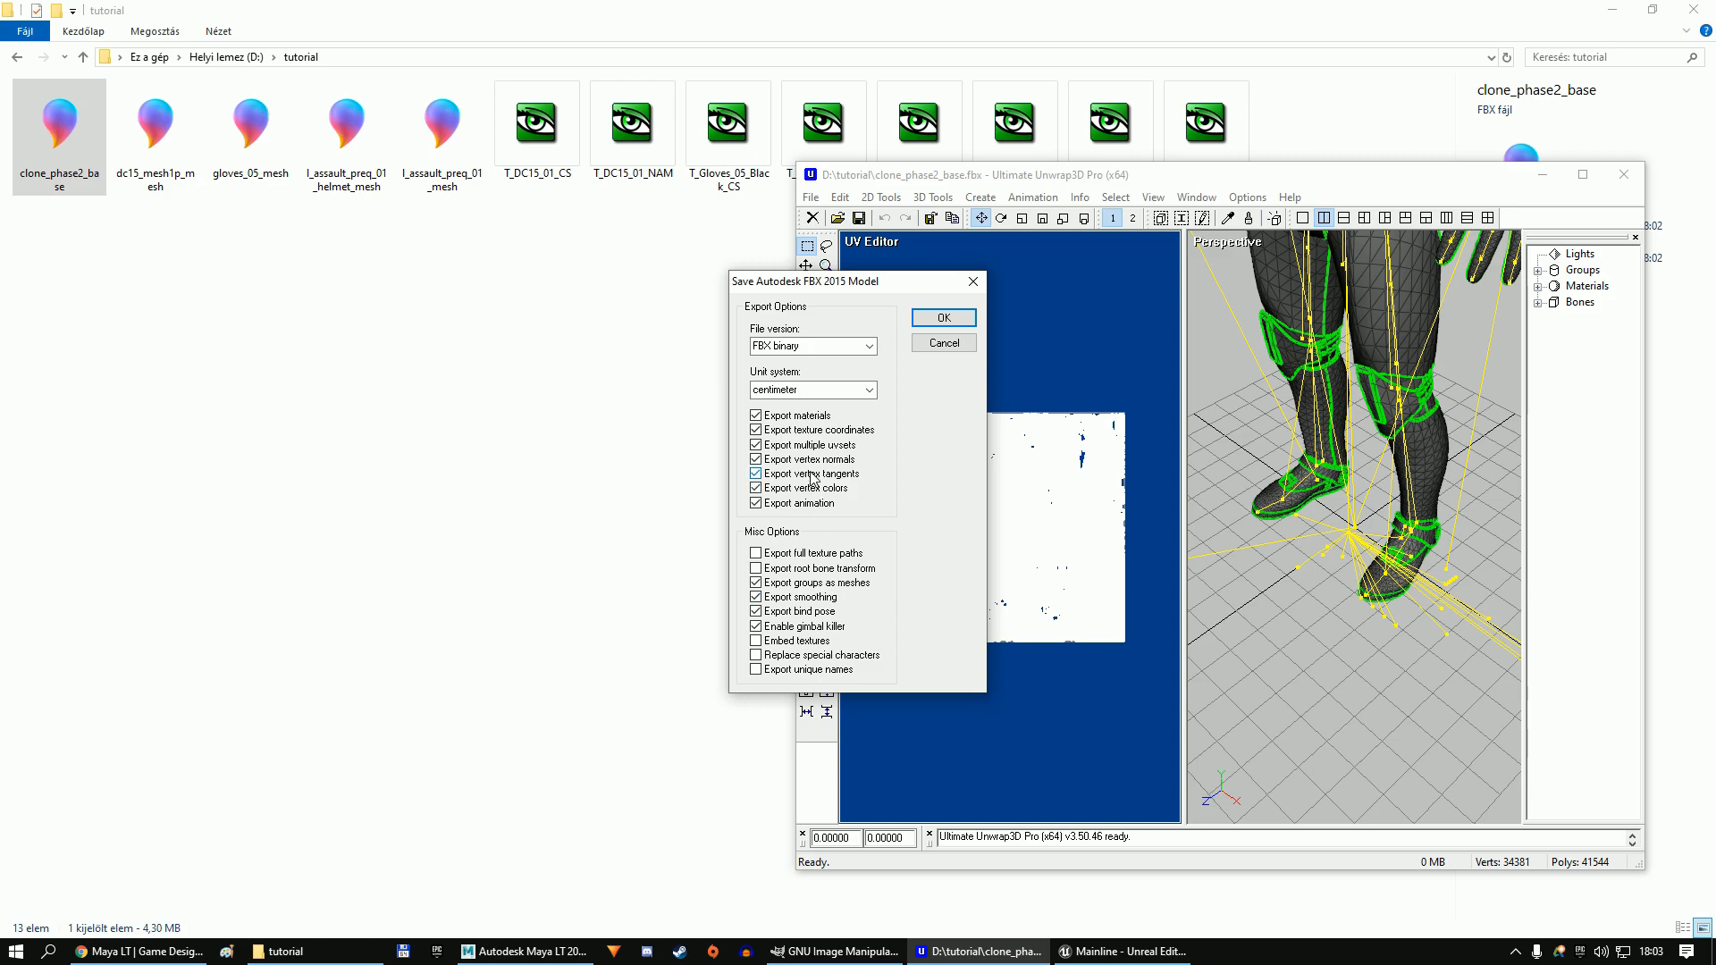
pyautogui.click(945, 320)
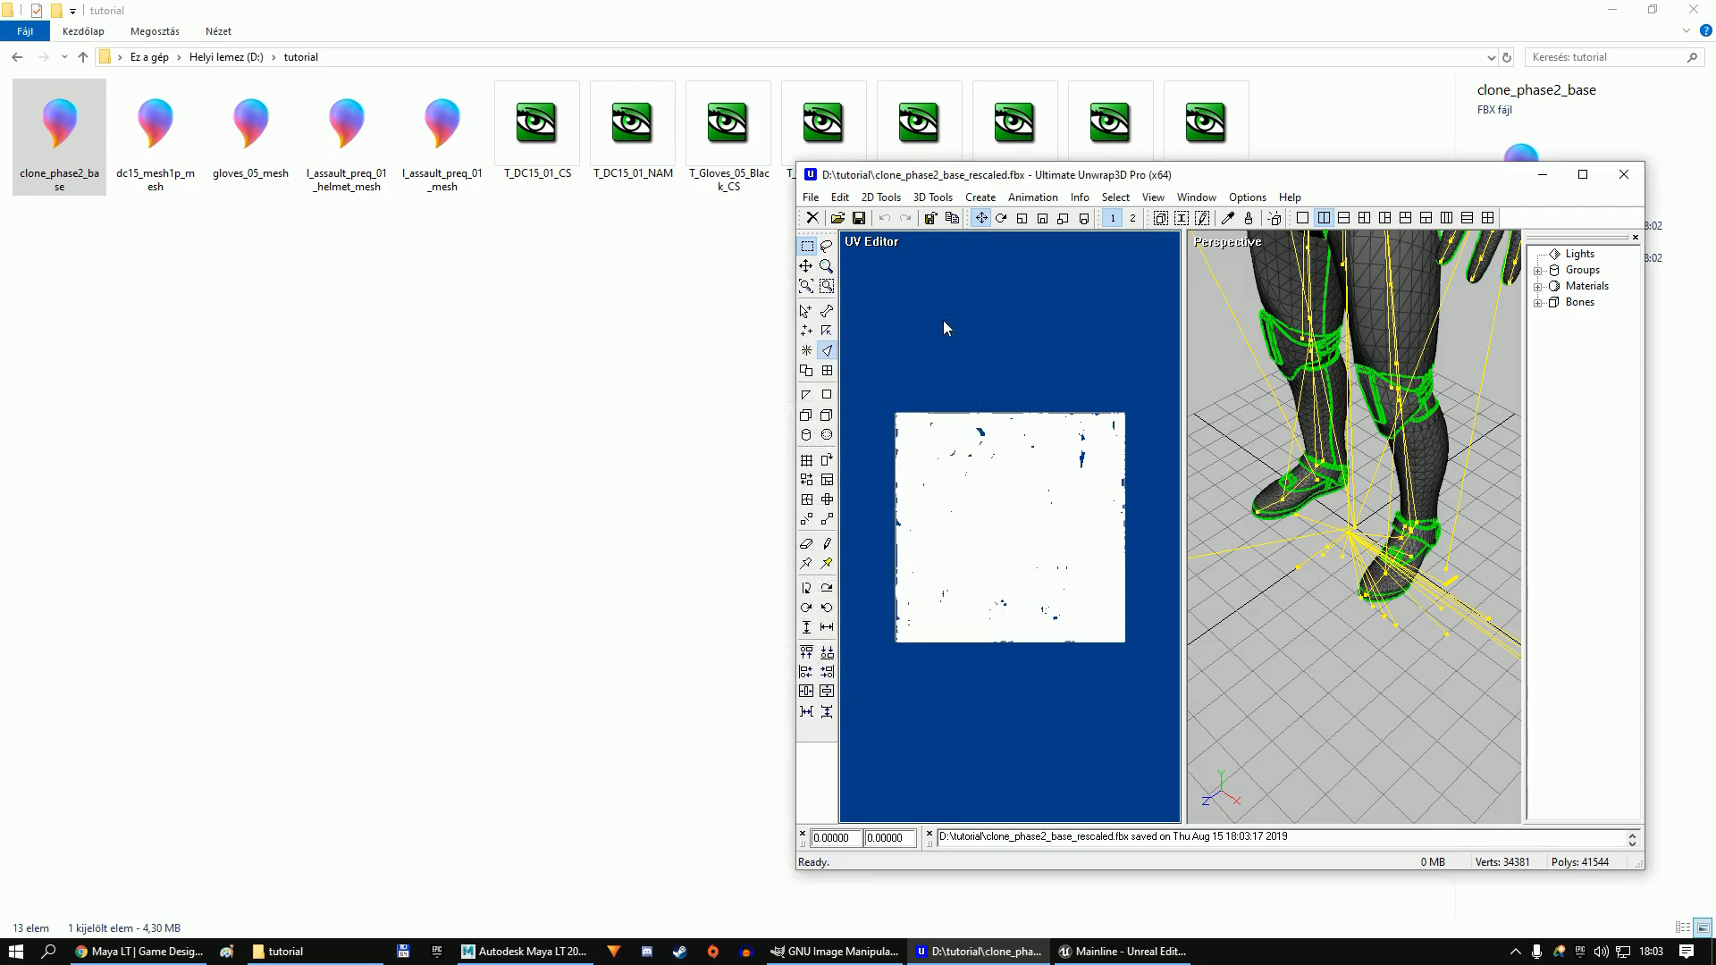
# Switch back to Maya LT, import clone_phase2_base_rescaled.fbx from D:\tutorial and dismiss the import warnings.
pyautogui.click(1542, 175)
pyautogui.click(782, 269)
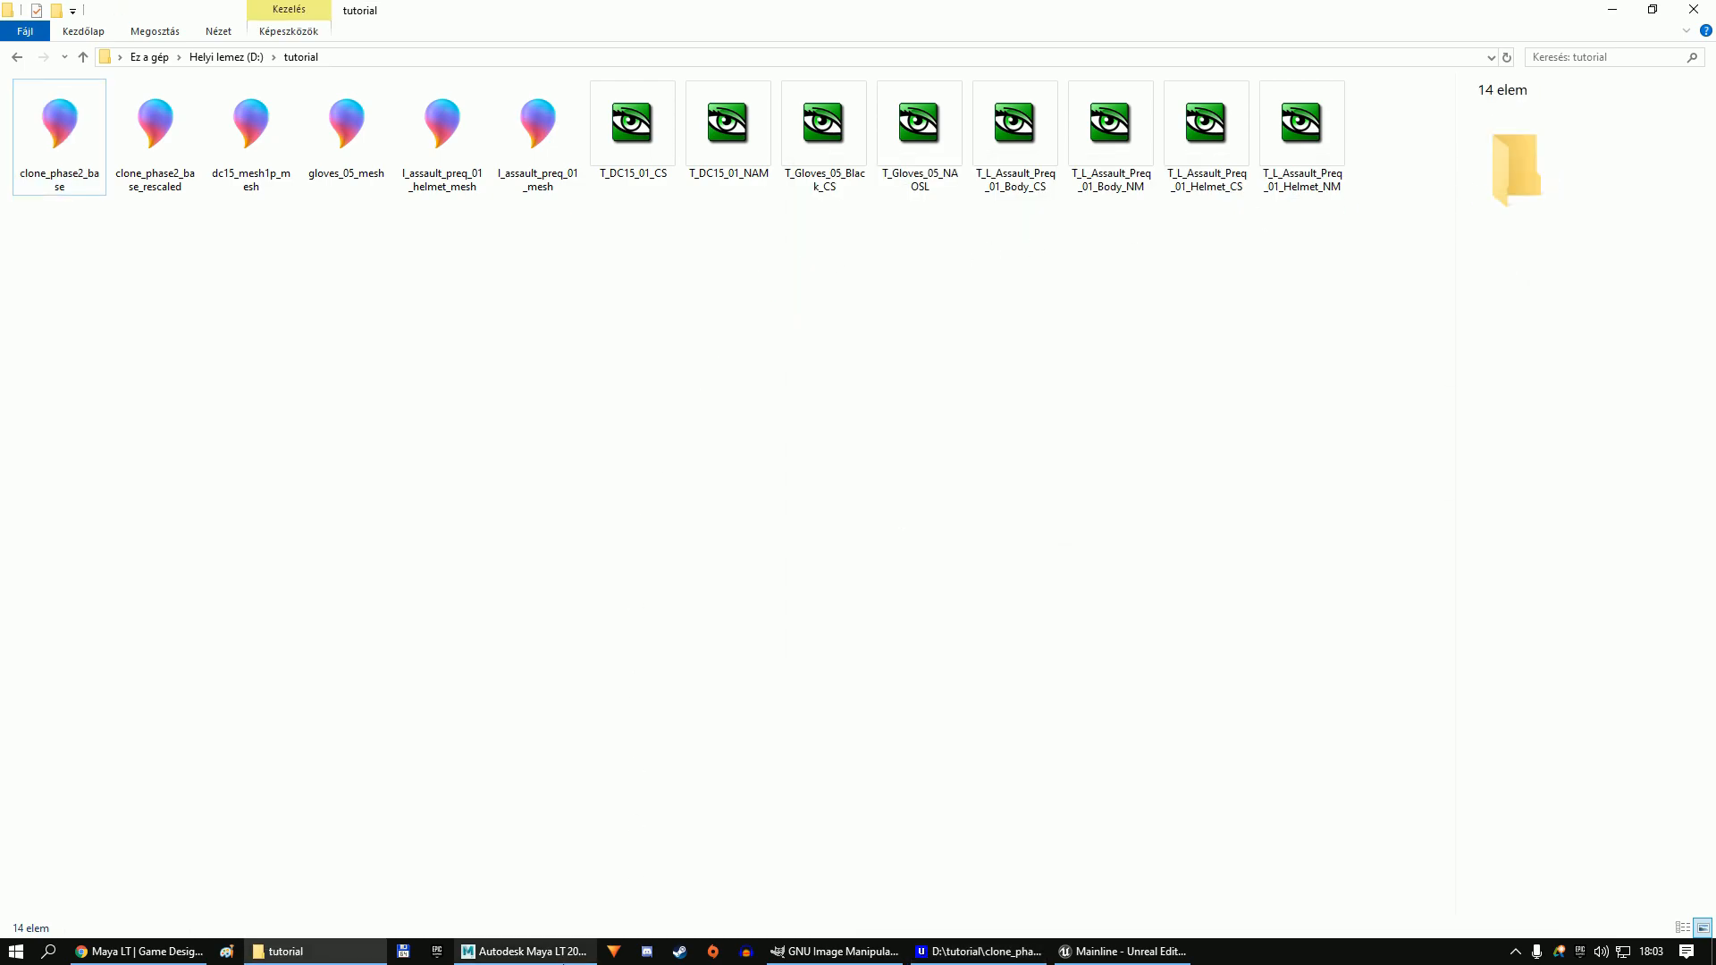
pyautogui.click(526, 951)
pyautogui.click(16, 29)
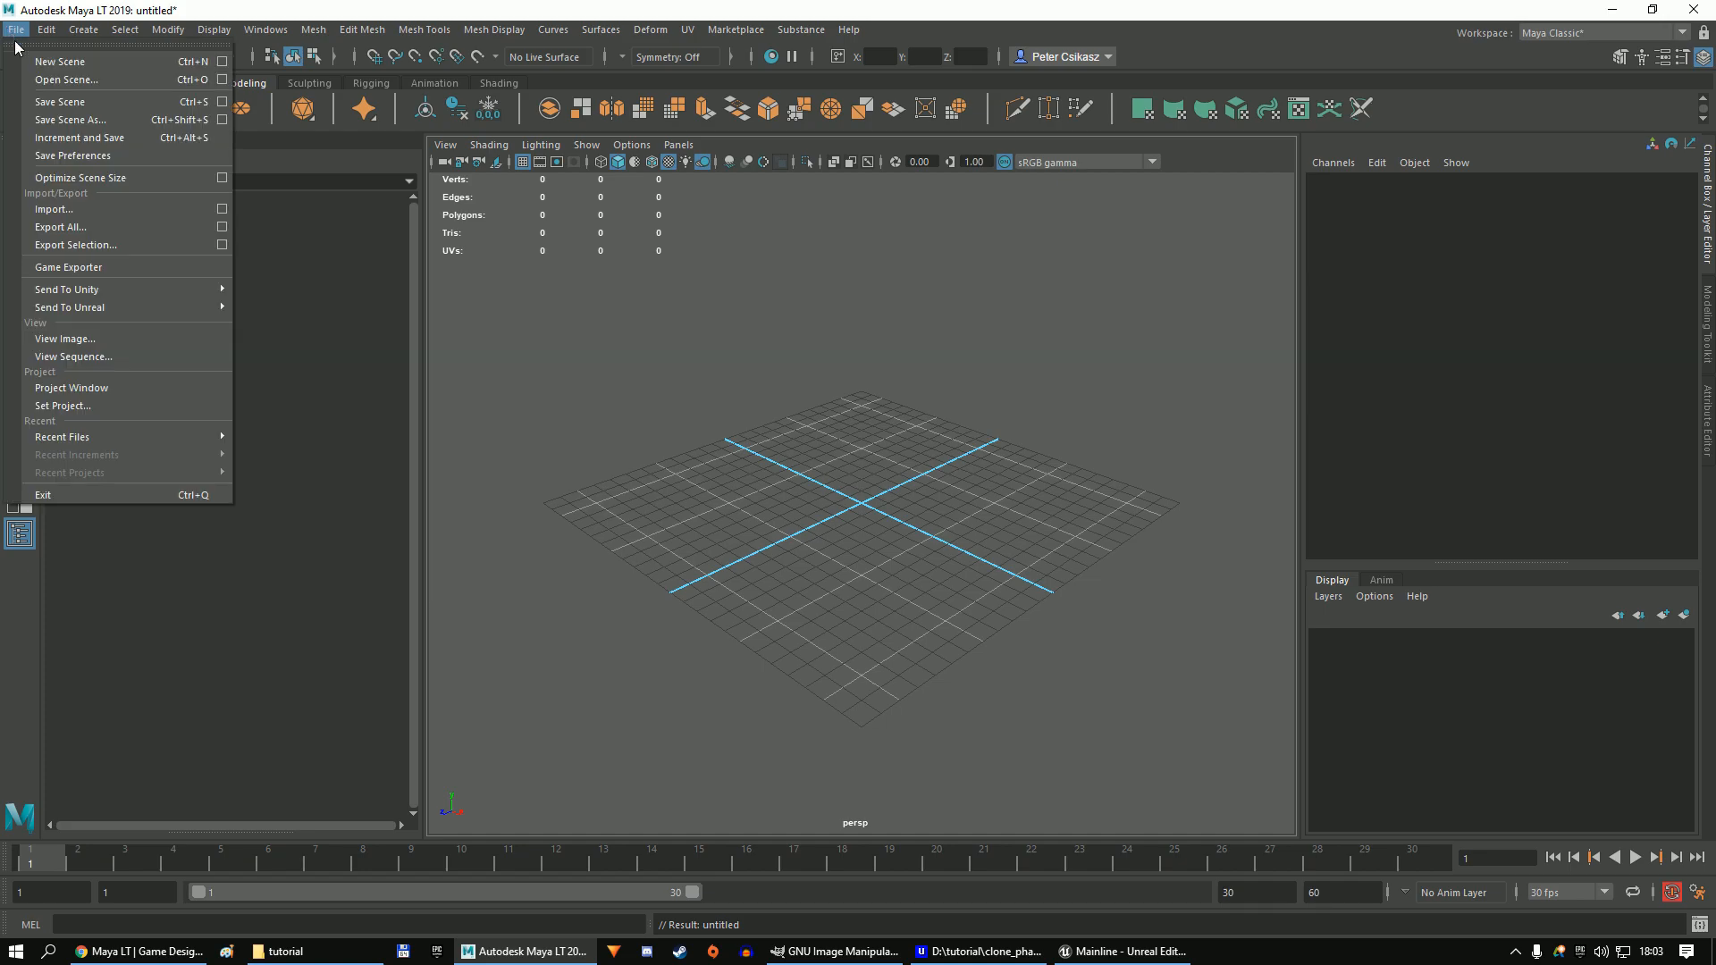
pyautogui.click(62, 209)
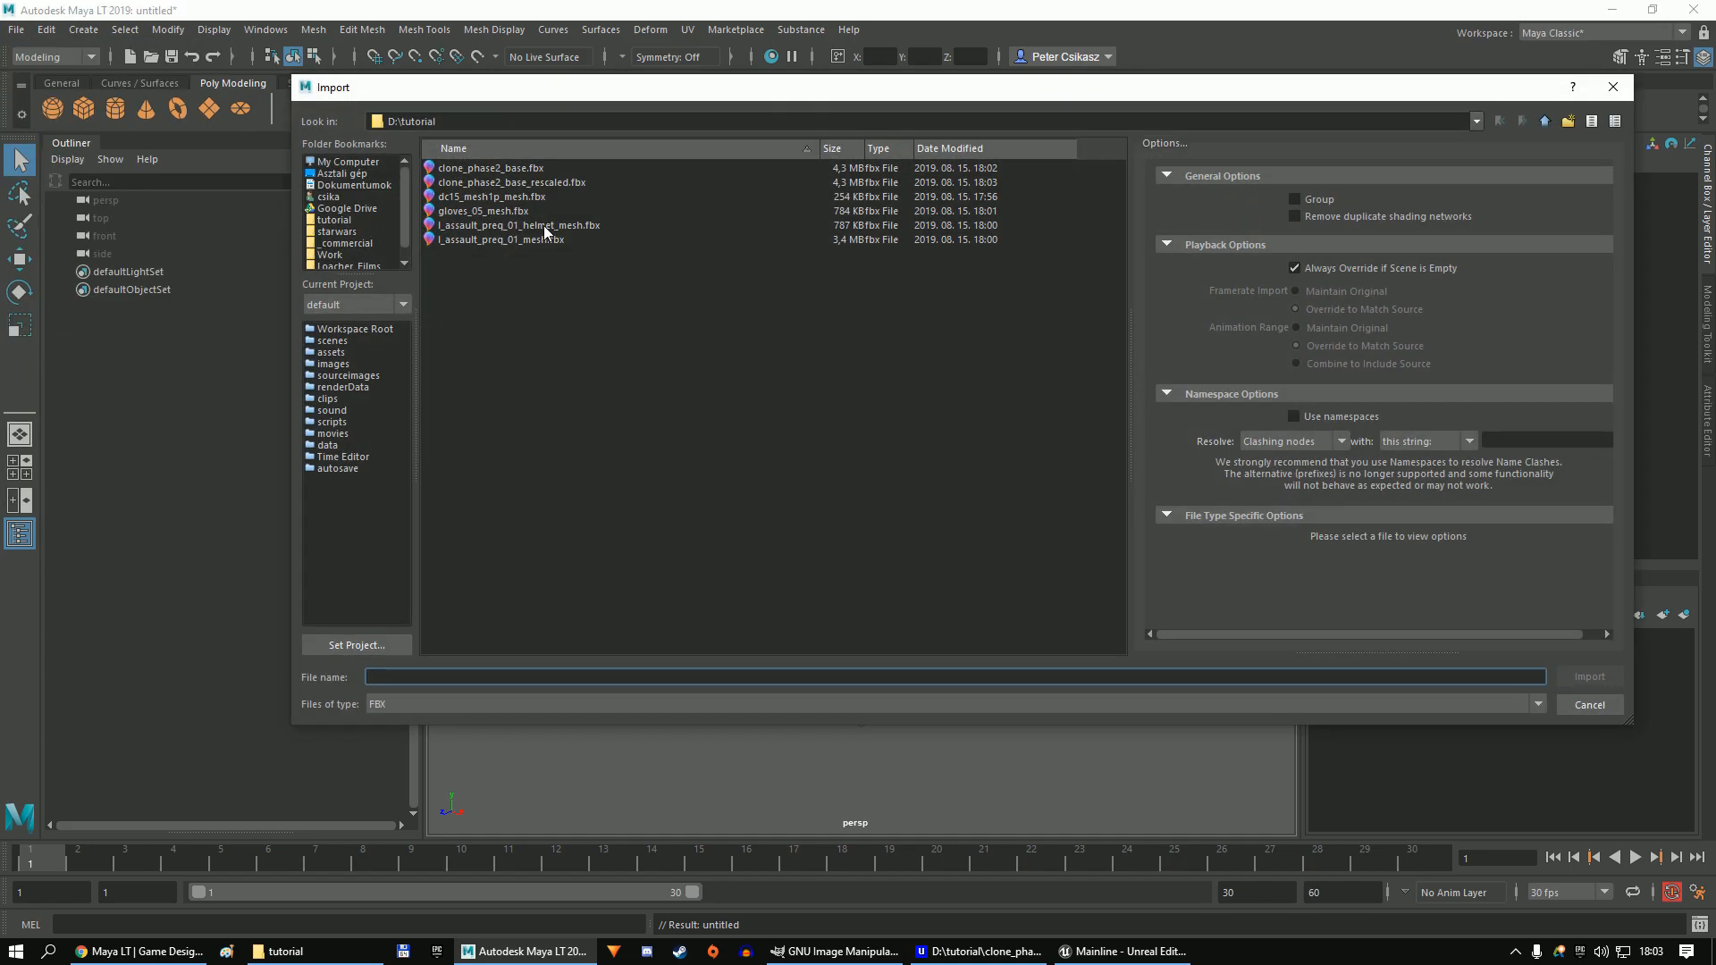
pyautogui.click(522, 183)
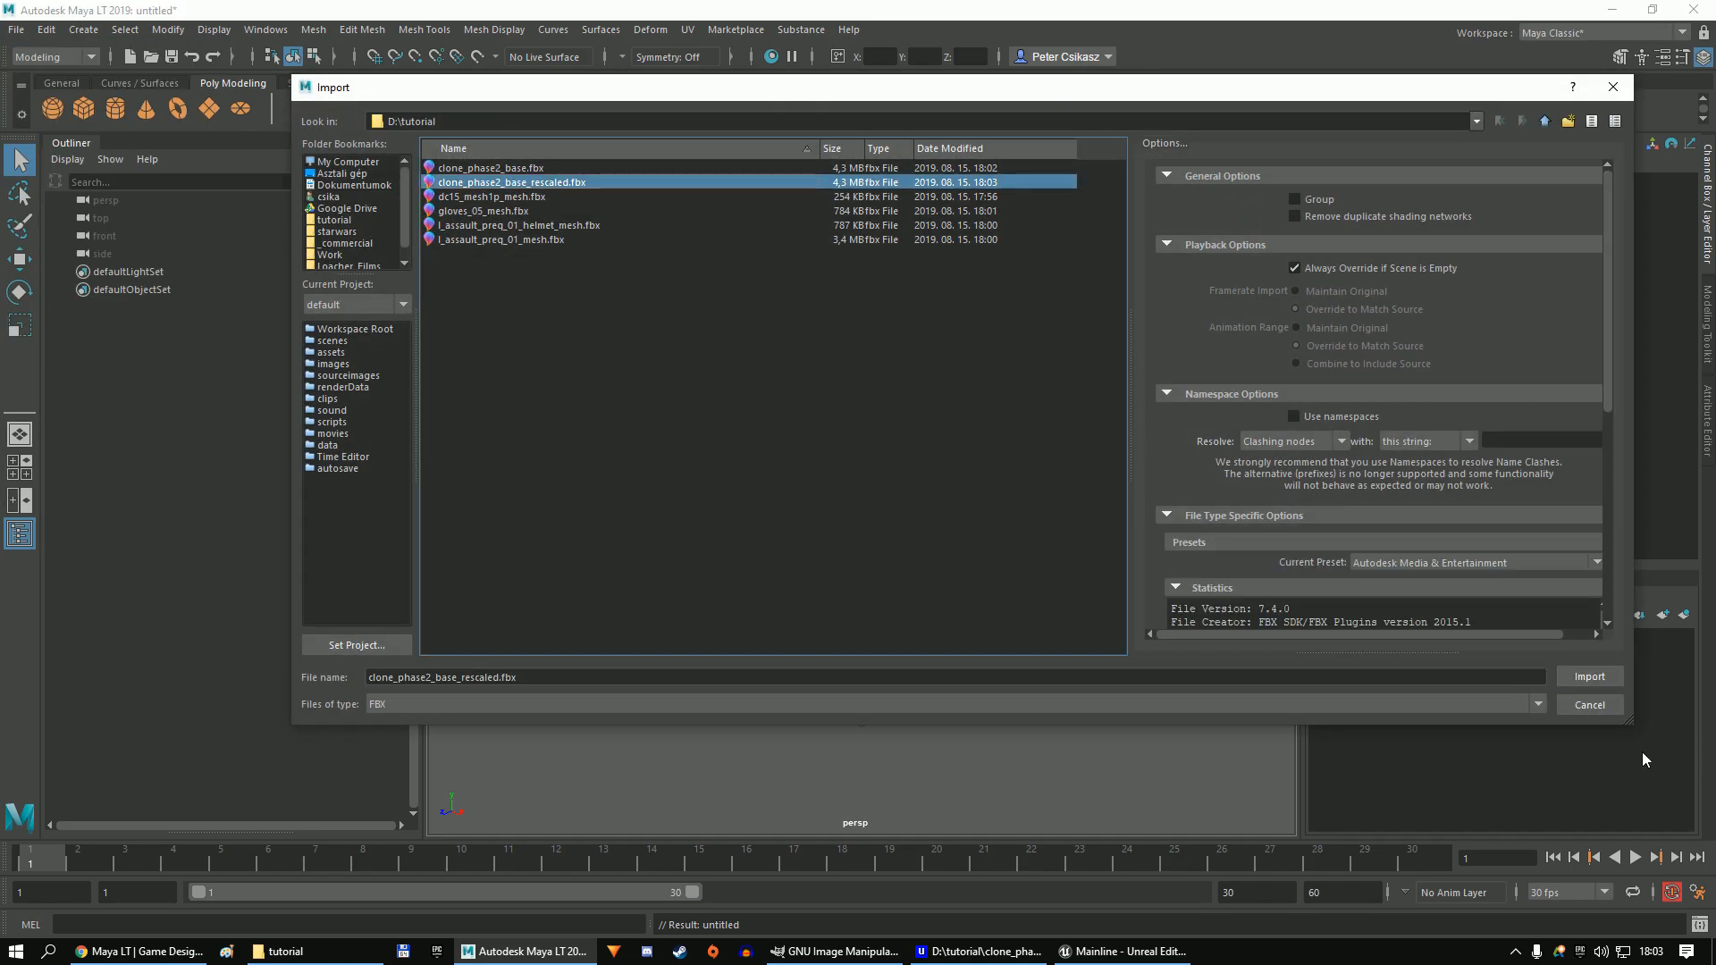
pyautogui.click(1564, 678)
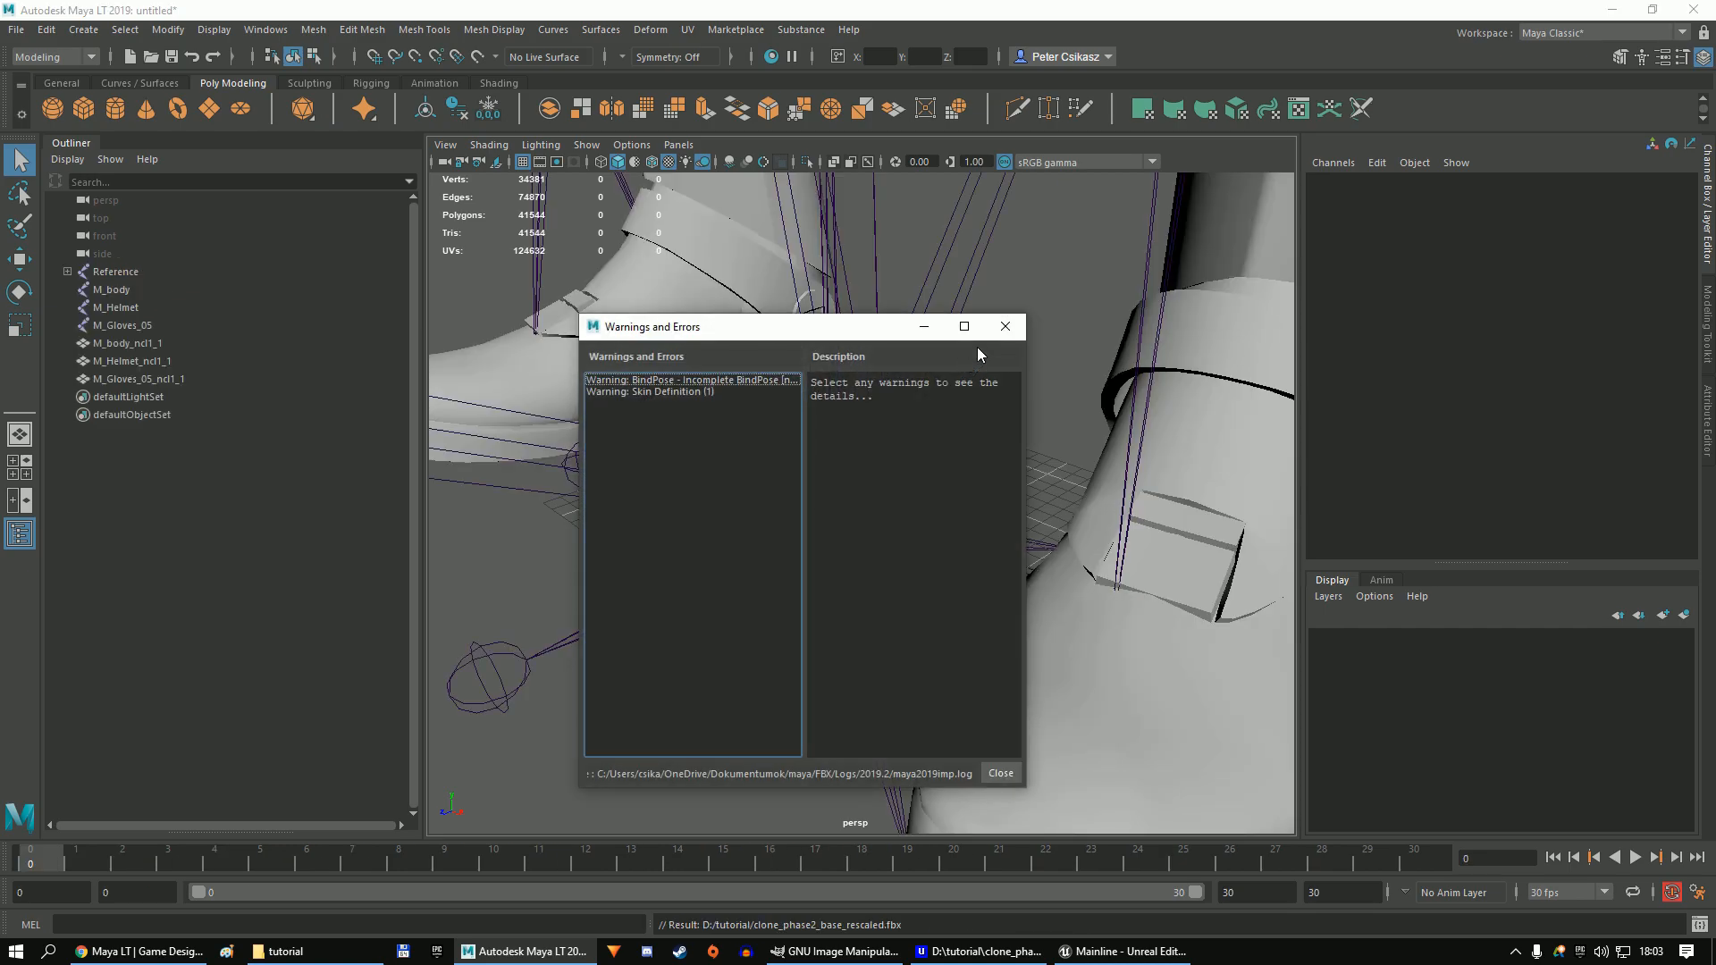
pyautogui.click(996, 328)
# Delete the leftover M_body, M_Helmet and M_Gloves_05 joints, keeping the Reference skeleton and the three meshes.
pyautogui.scroll(-6, 914, 474)
pyautogui.keyDown('alt'); pyautogui.moveTo(801, 367); pyautogui.dragTo(816, 612, button='middle'); pyautogui.keyUp('alt')
pyautogui.keyDown('alt'); pyautogui.moveTo(816, 617); pyautogui.dragTo(803, 483, button='right'); pyautogui.keyUp('alt')
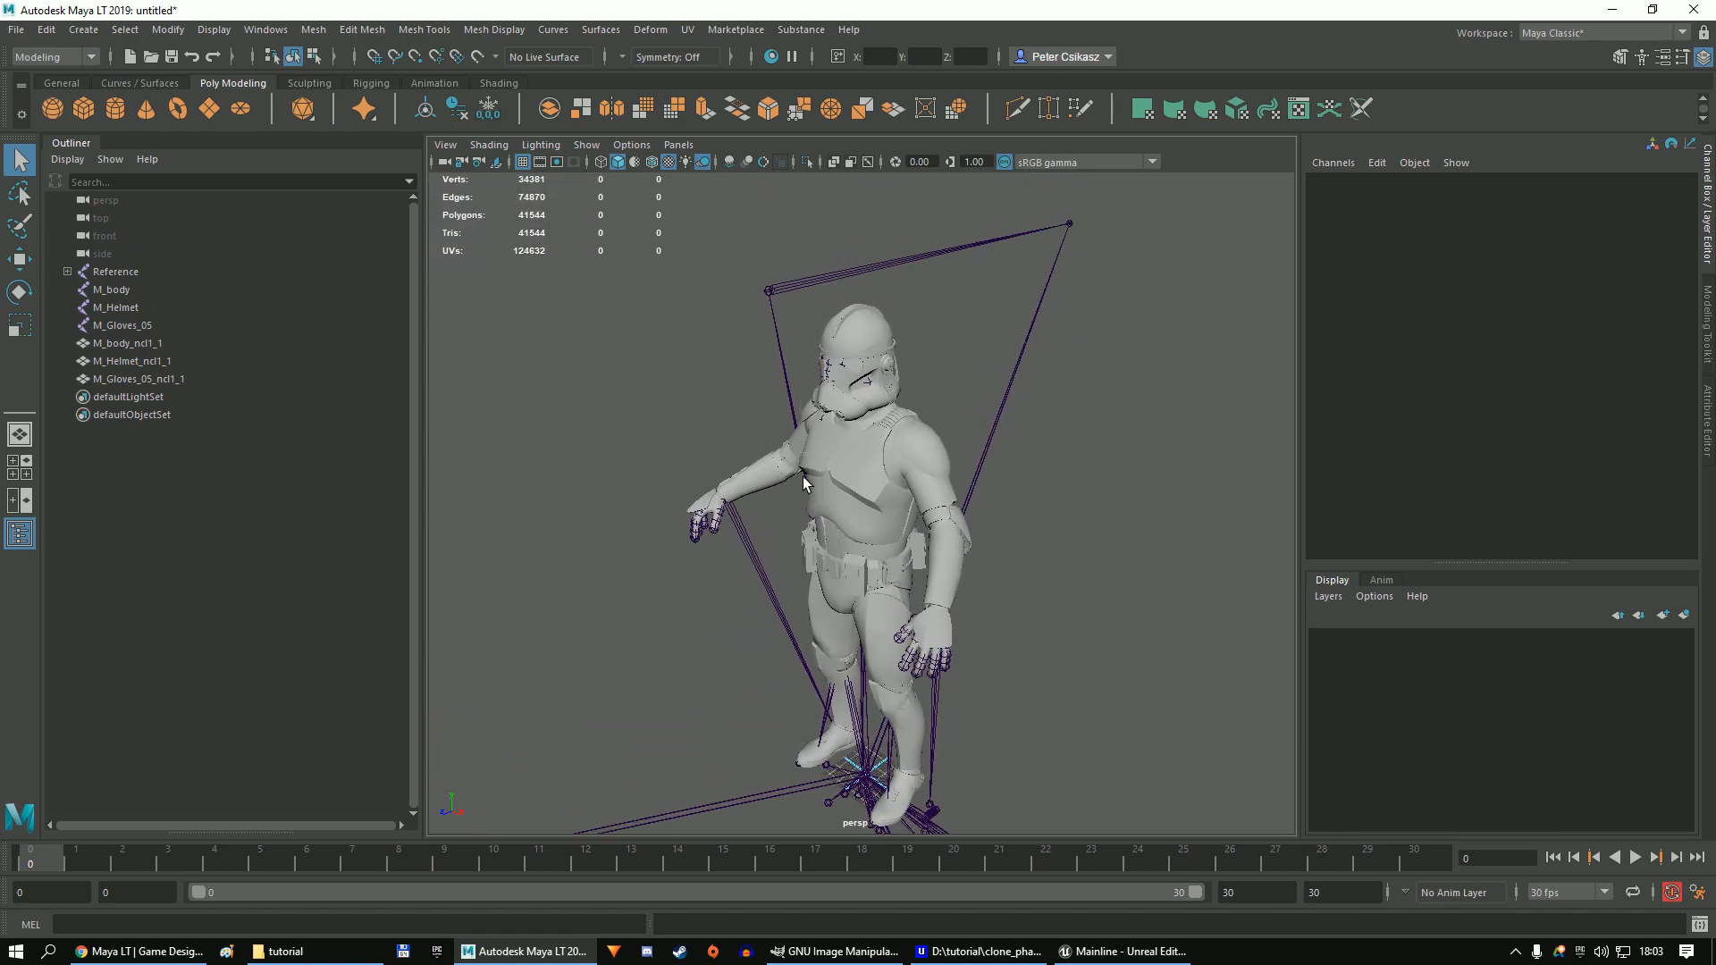
pyautogui.moveTo(136, 288); pyautogui.dragTo(154, 320)
pyautogui.press('Delete')
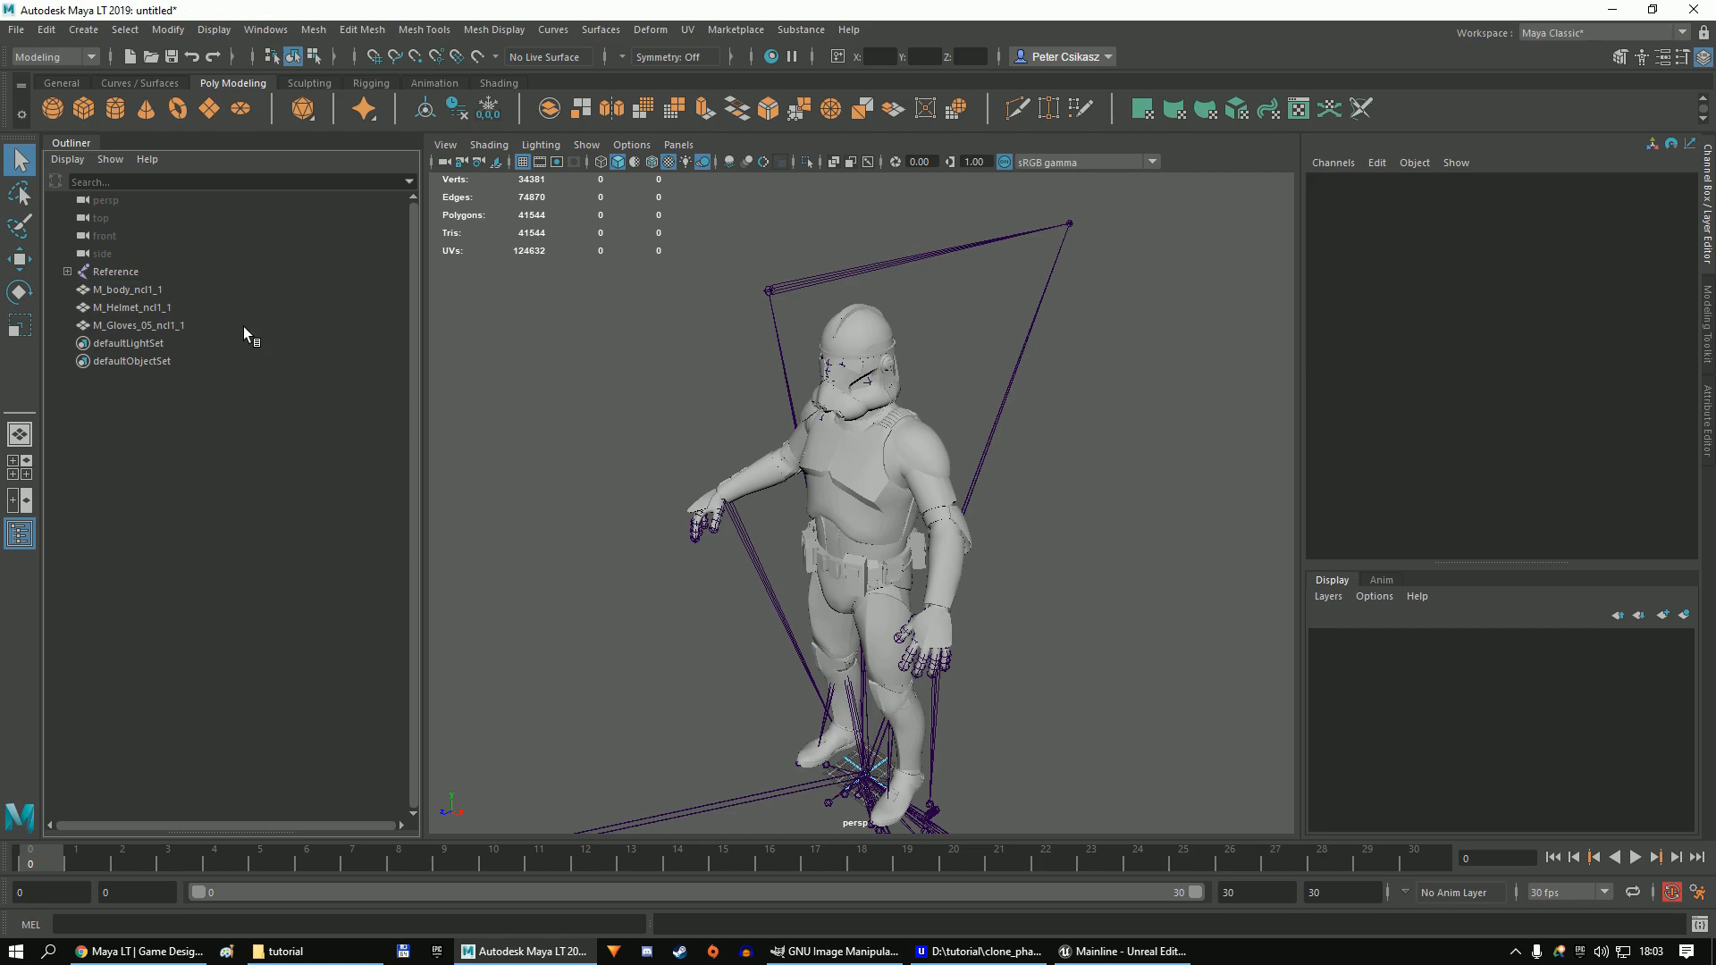
pyautogui.doubleClick(134, 289)
pyautogui.moveTo(138, 291); pyautogui.dragTo(807, 290)
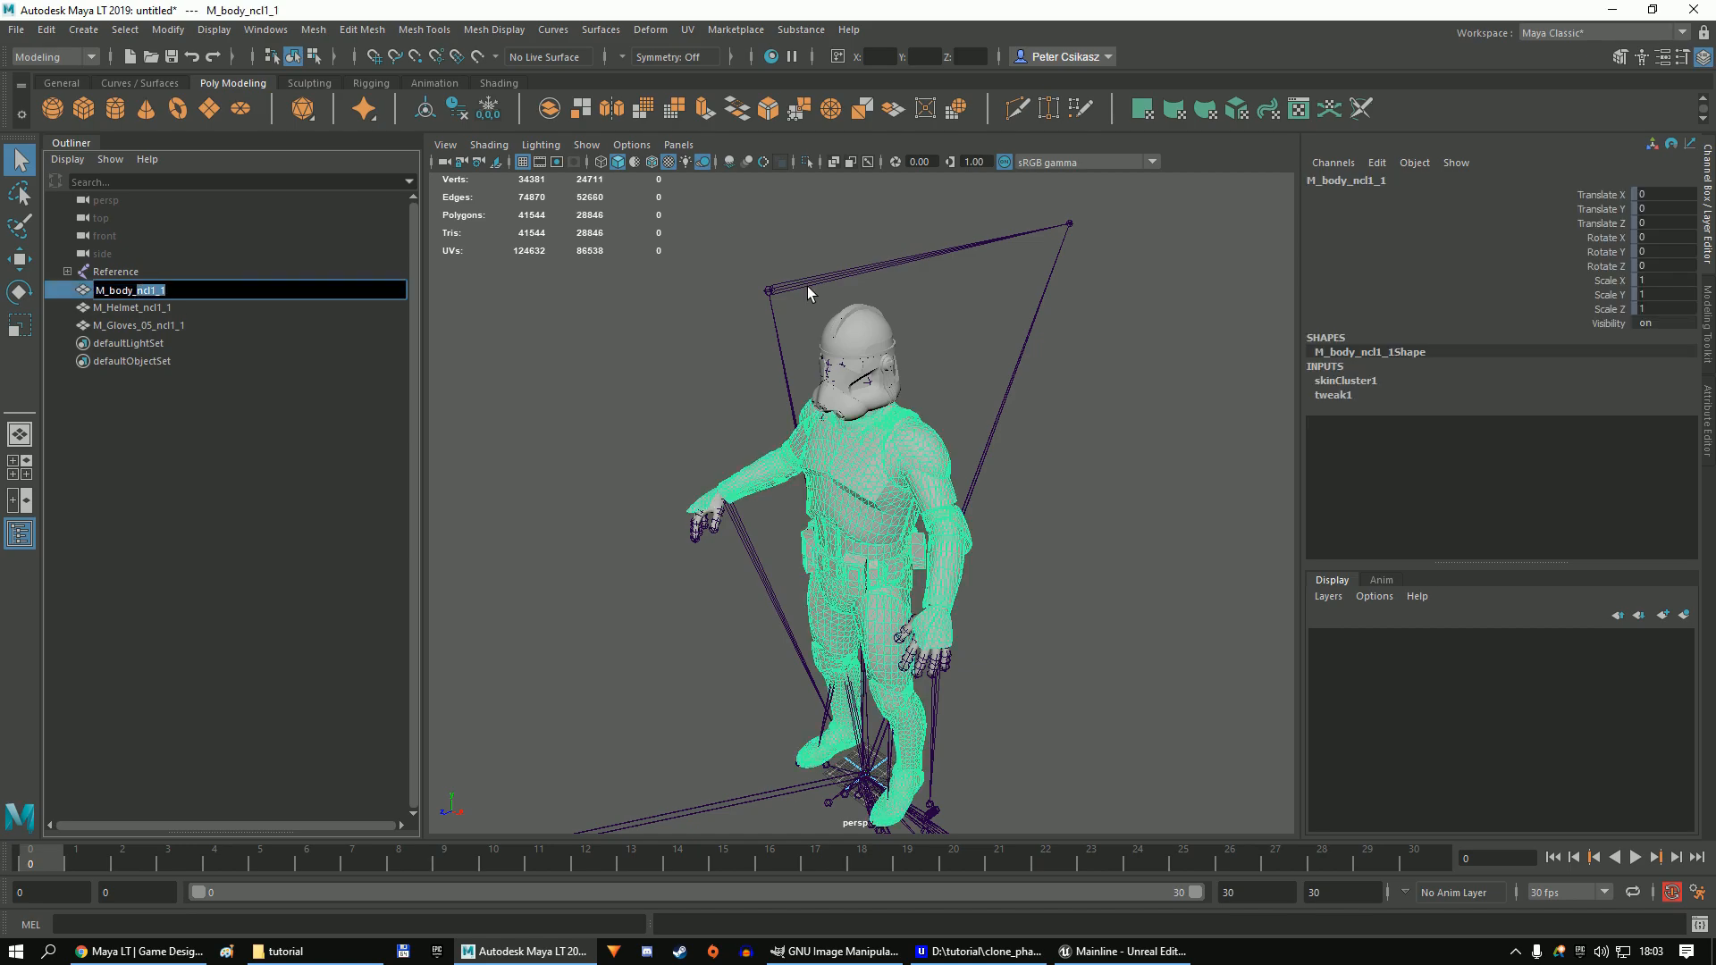
pyautogui.press('Escape')
pyautogui.moveTo(695, 323)
pyautogui.keyDown('alt'); pyautogui.mouseDown()
pyautogui.moveTo(836, 314)
pyautogui.moveTo(688, 315)
pyautogui.mouseUp(); pyautogui.keyUp('alt')
pyautogui.click(685, 316)
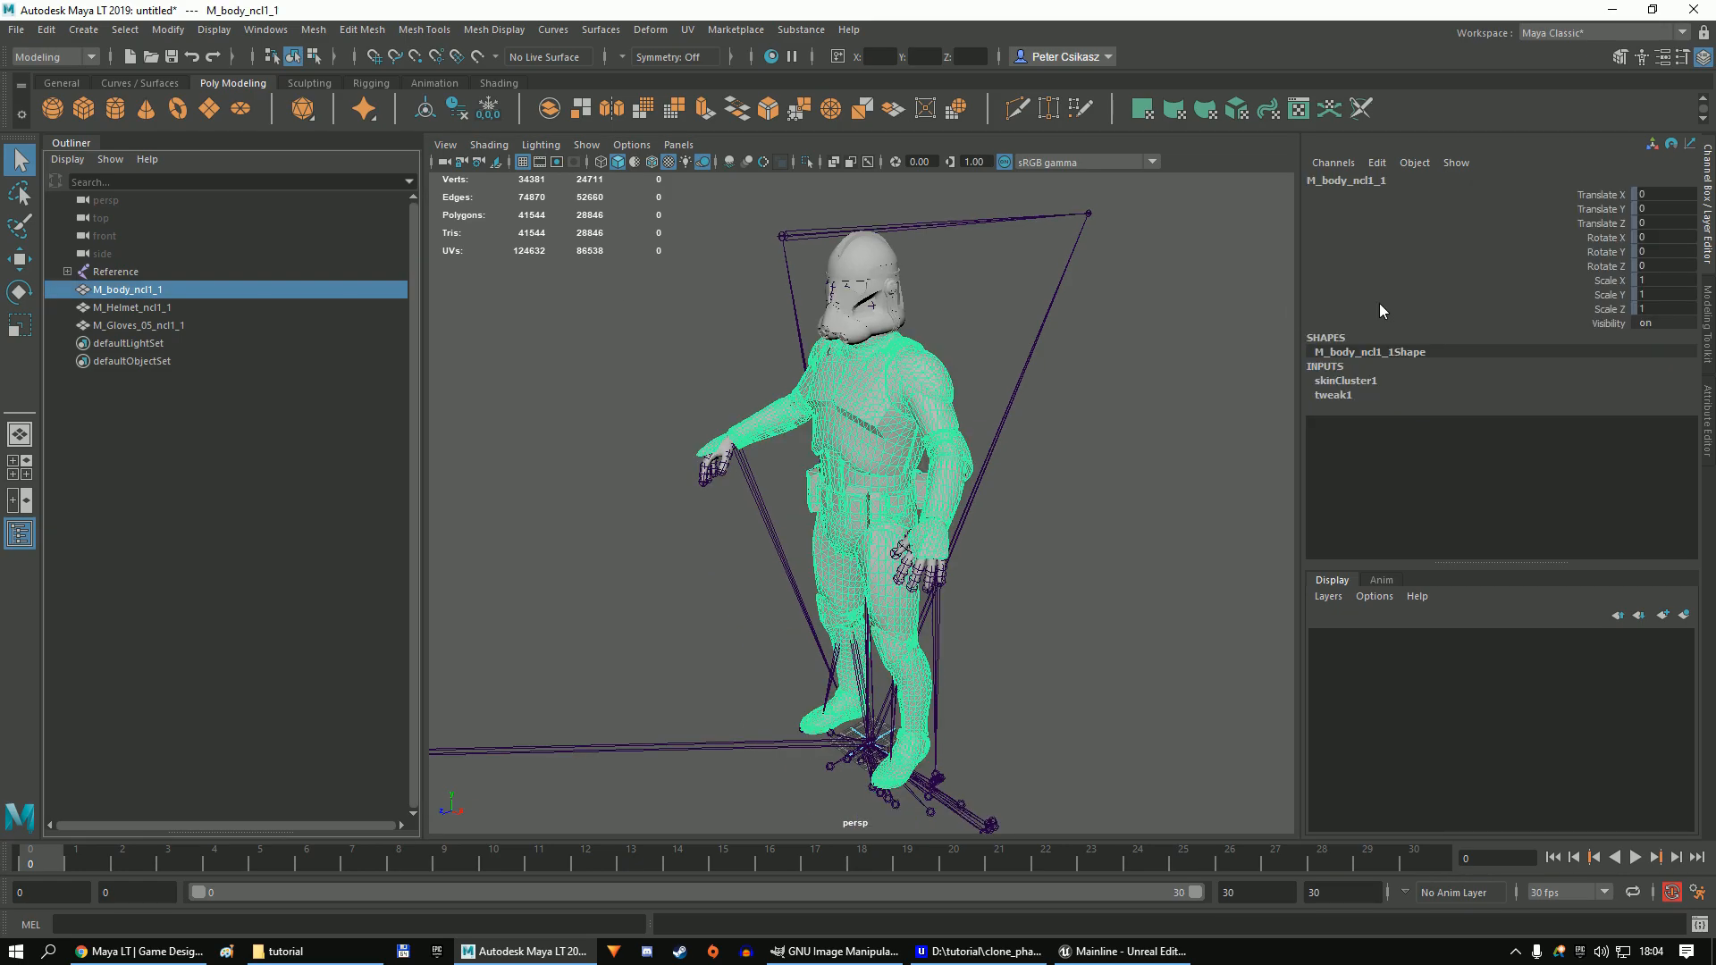
# Rename the phong material of the body mesh M_body_ncl1_1 as M_Clone_Body.
pyautogui.click(1711, 414)
pyautogui.click(1685, 179)
pyautogui.click(1686, 178)
pyautogui.click(1637, 179)
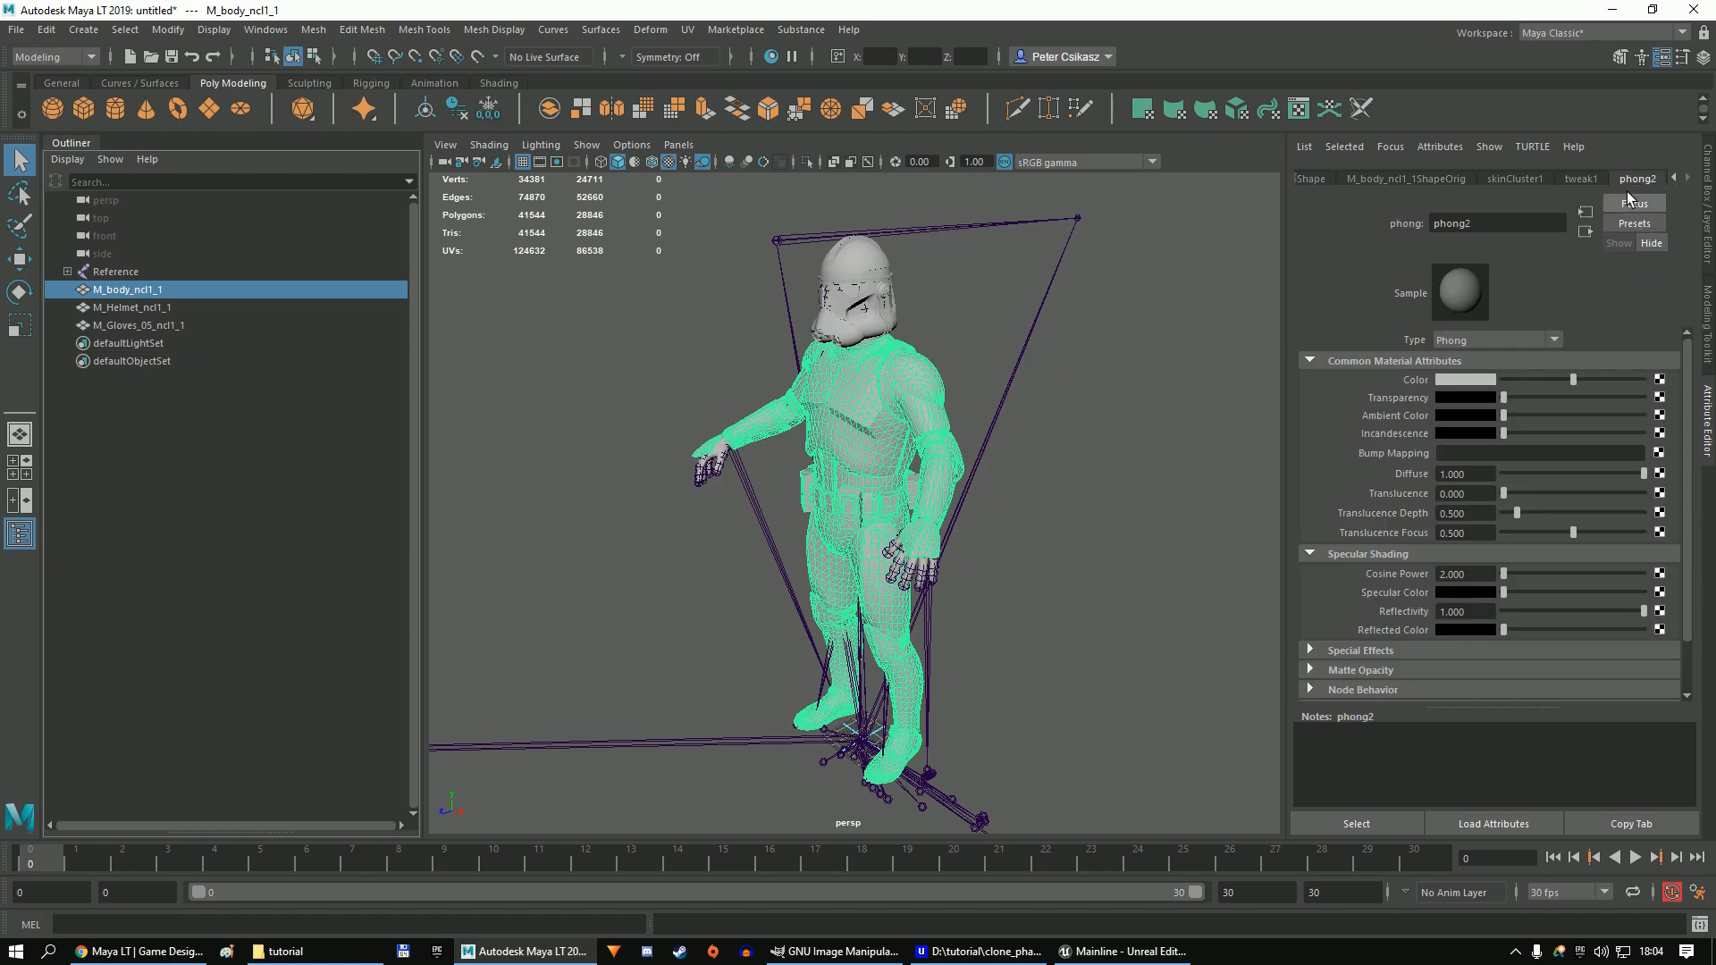
pyautogui.doubleClick(1552, 221)
pyautogui.write('M_')
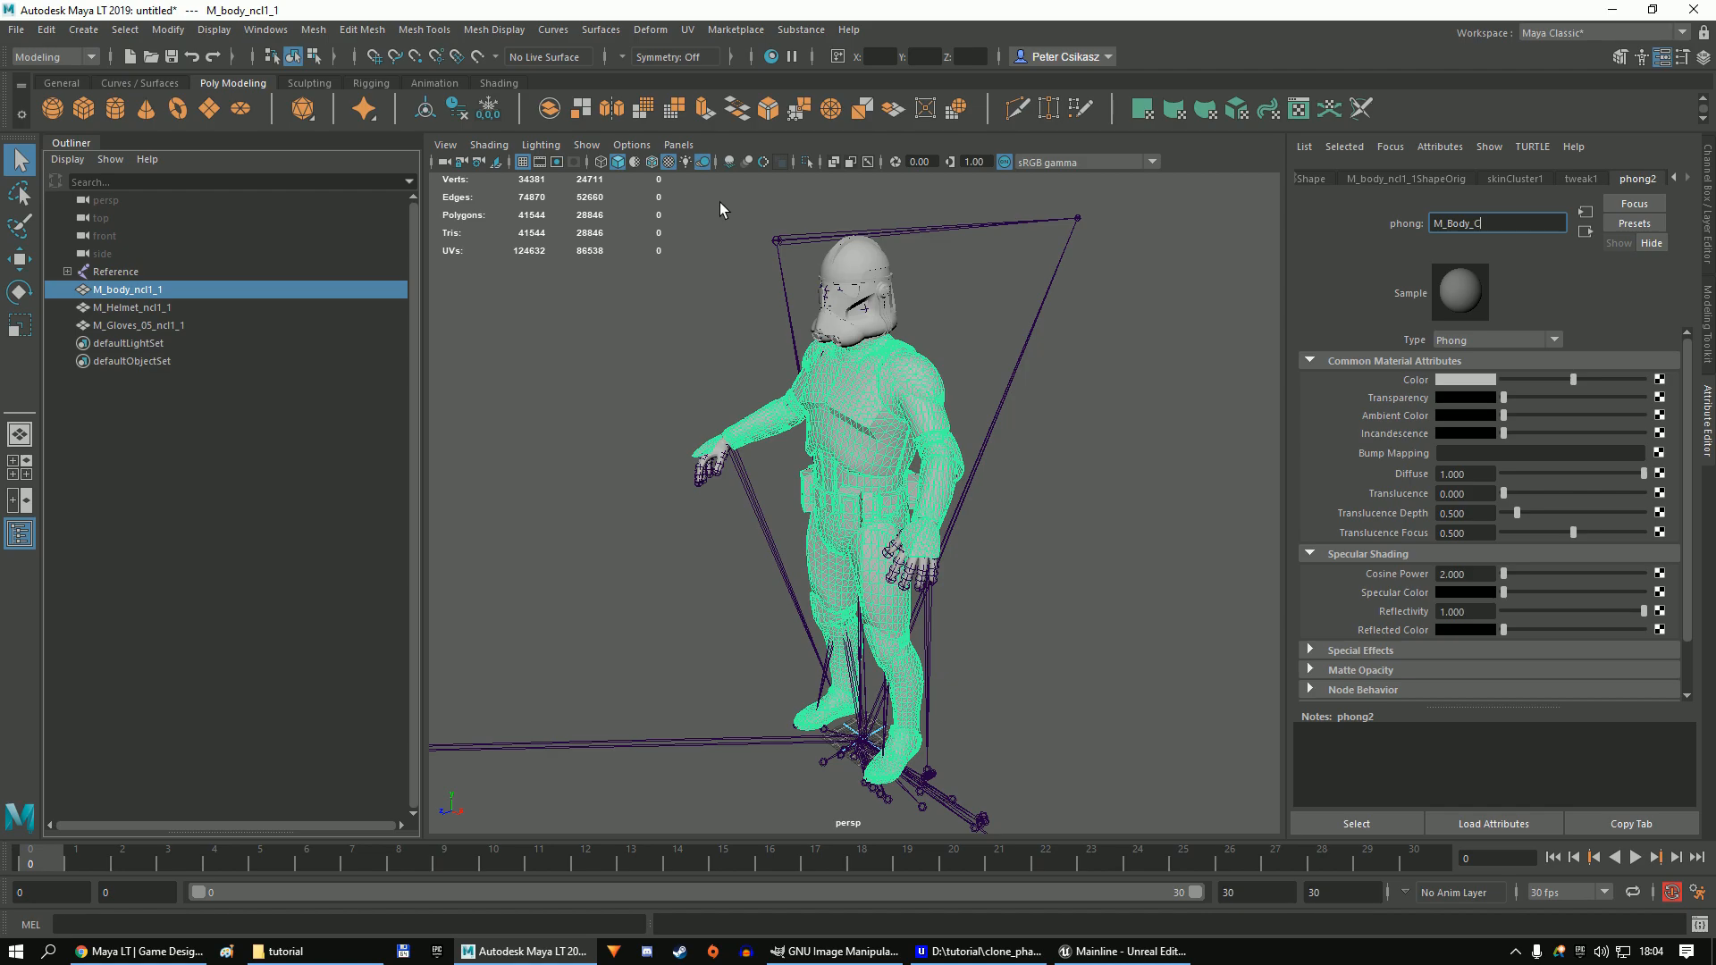
pyautogui.write('Body_')
pyautogui.press('BackSpace')
pyautogui.press('BackSpace')
pyautogui.press('BackSpace')
pyautogui.press('BackSpace')
pyautogui.press('BackSpace')
pyautogui.write('Clone:b')
pyautogui.press('BackSpace')
pyautogui.press('BackSpace')
pyautogui.write('_Body')
pyautogui.press('Return')
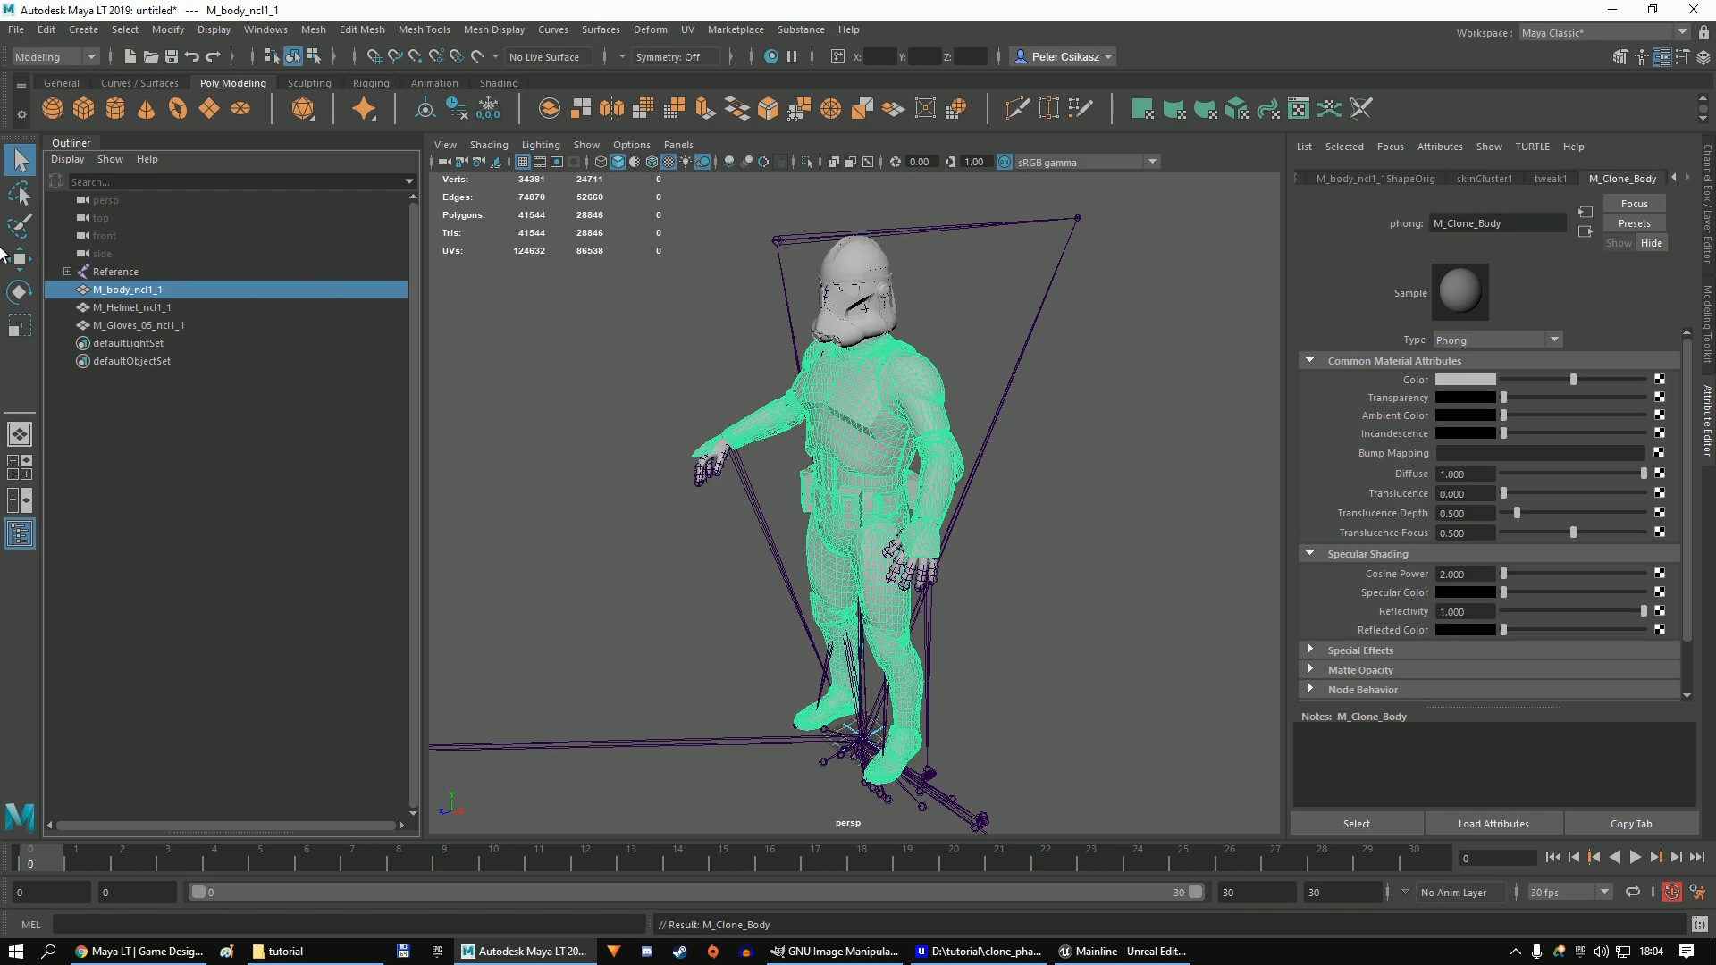
# Rename the phong material of the helmet mesh M_Helmet_ncl1_1 as M_Clone_Helmet_P2.
pyautogui.click(170, 307)
pyautogui.rightClick(715, 327)
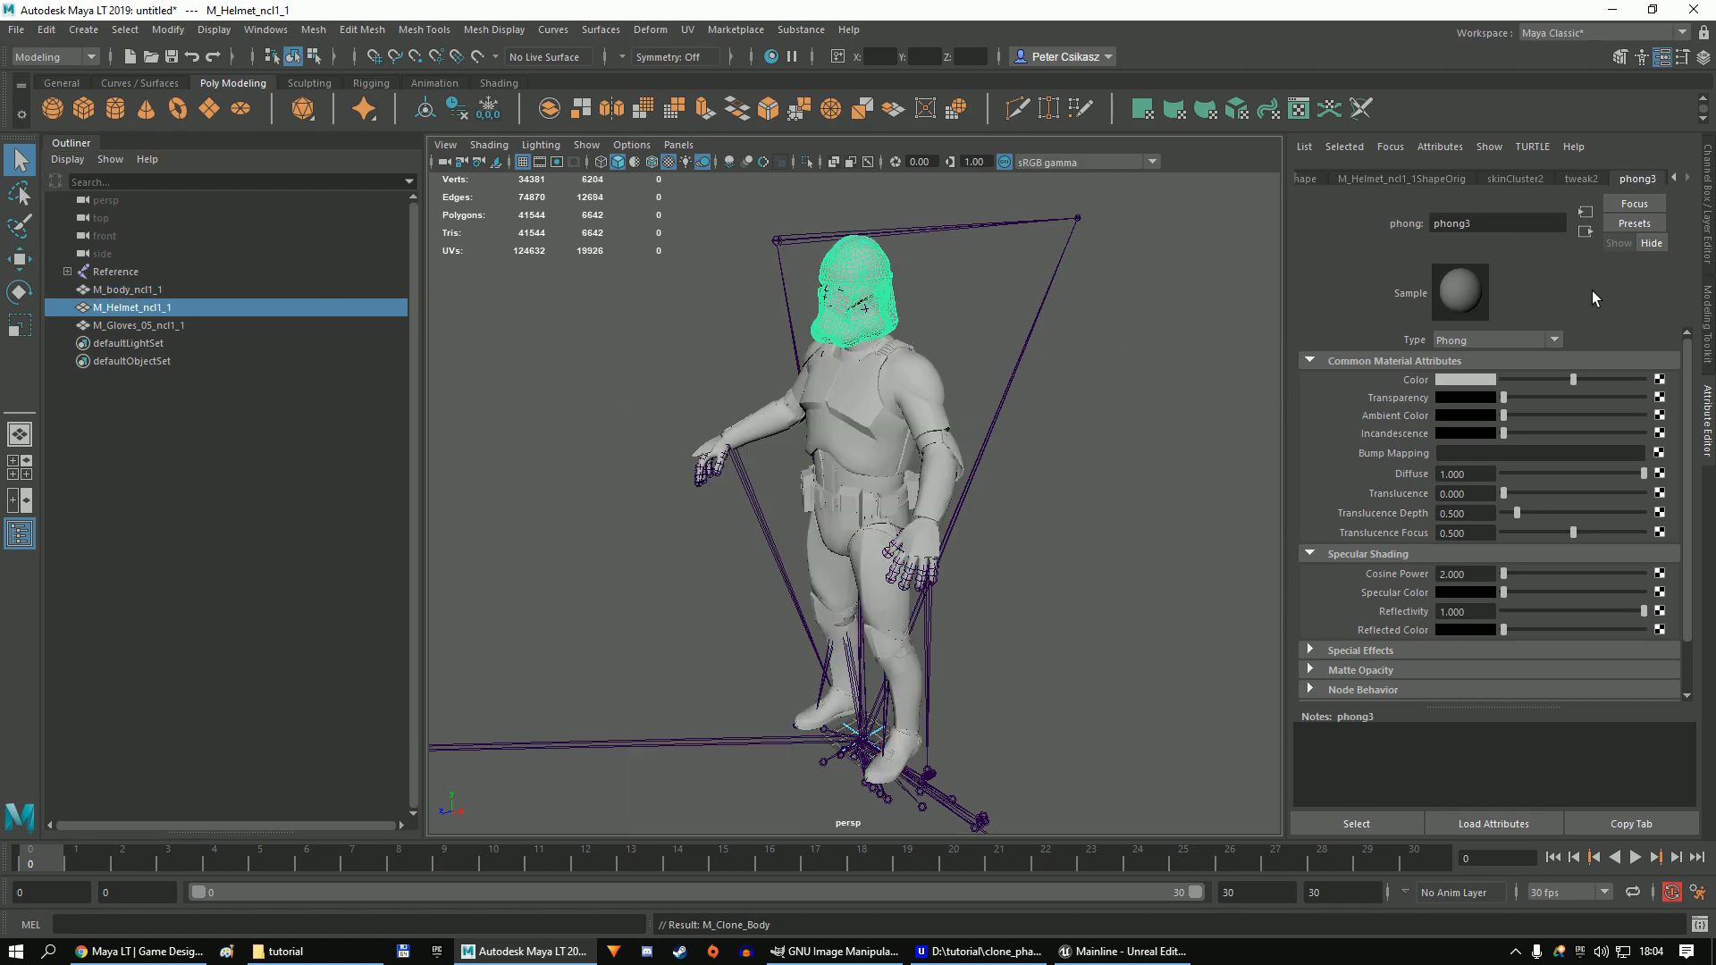
pyautogui.doubleClick(1466, 224)
pyautogui.write('M_Clone_Helmet_P2')
pyautogui.press('Return')
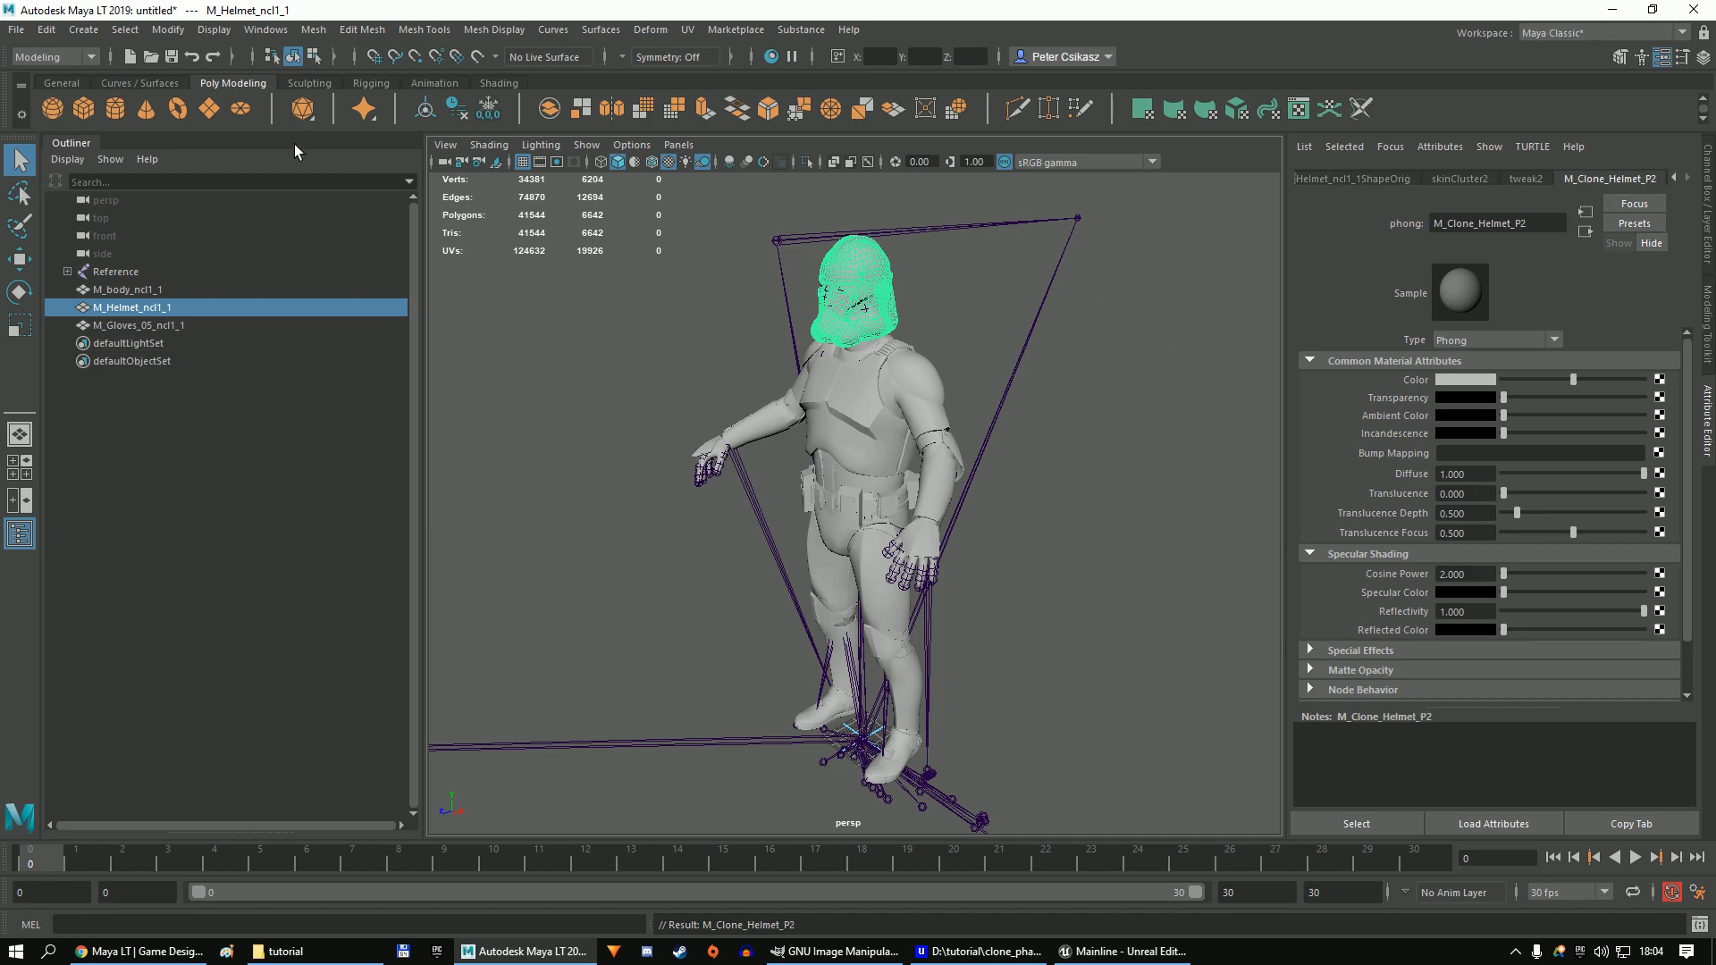
# Rename the phong material of the gloves mesh M_Gloves_05_ncl1_1 as M_Gloves_05_Black.
pyautogui.click(134, 325)
pyautogui.doubleClick(1541, 220)
pyautogui.write('M_Gloves')
pyautogui.press('BackSpace')
pyautogui.press('BackSpace')
pyautogui.write('ves_05')
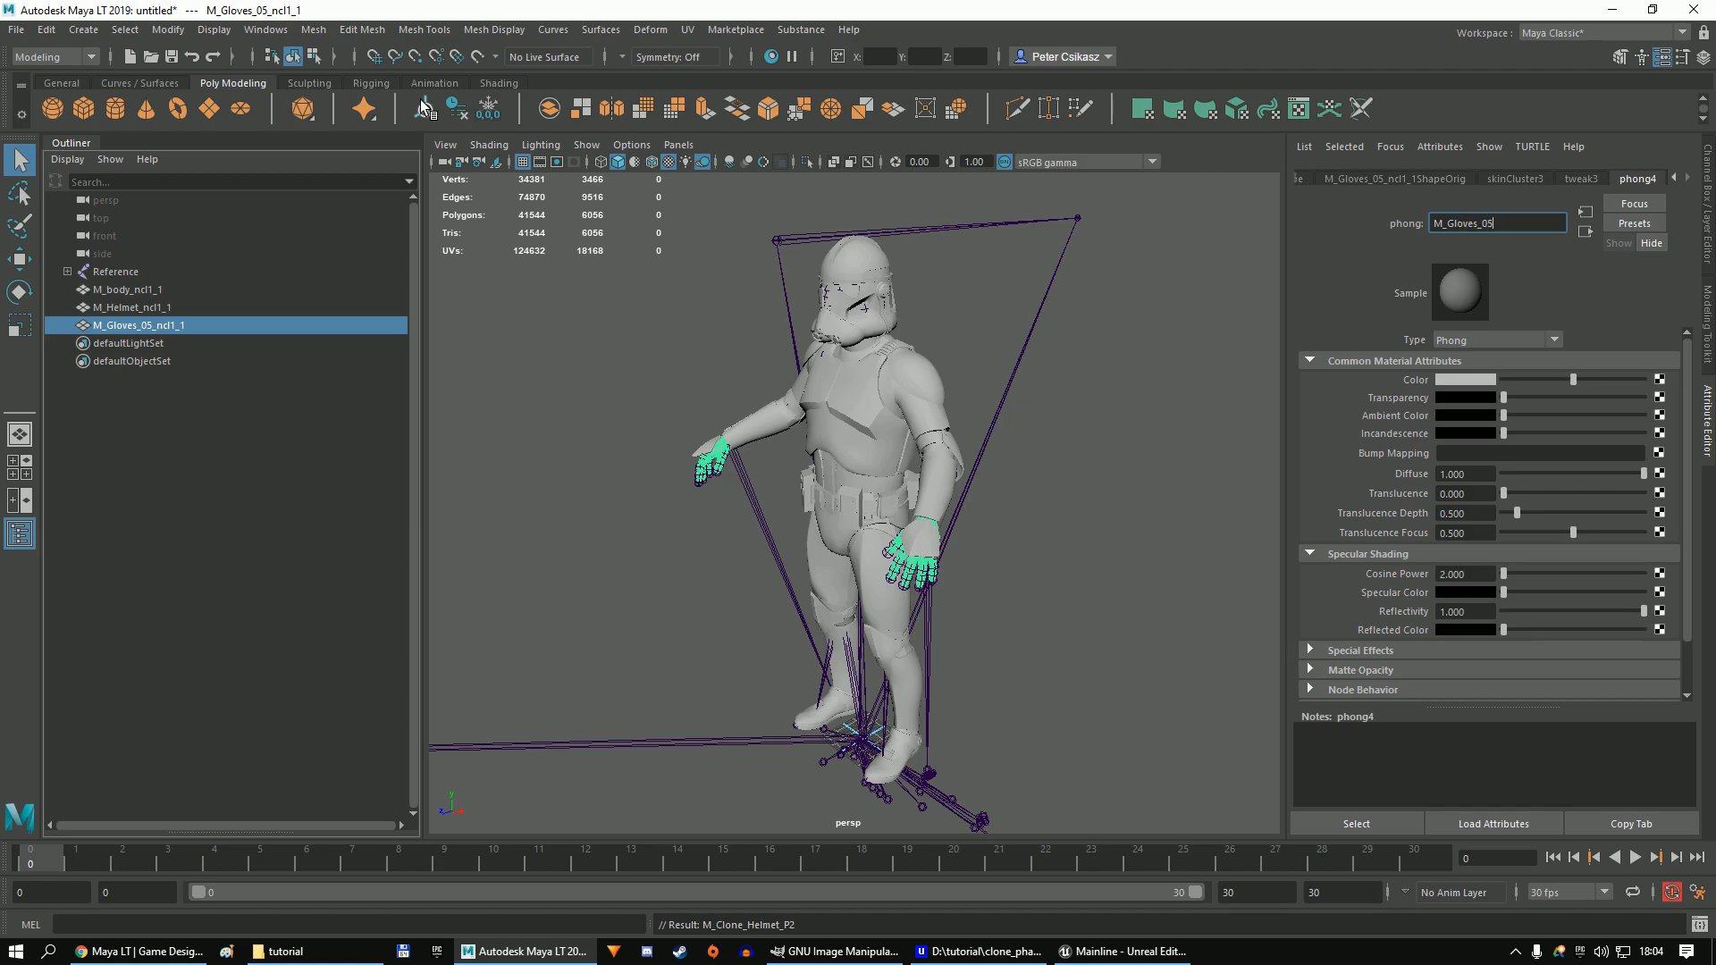
pyautogui.write('_Black')
pyautogui.press('Return')
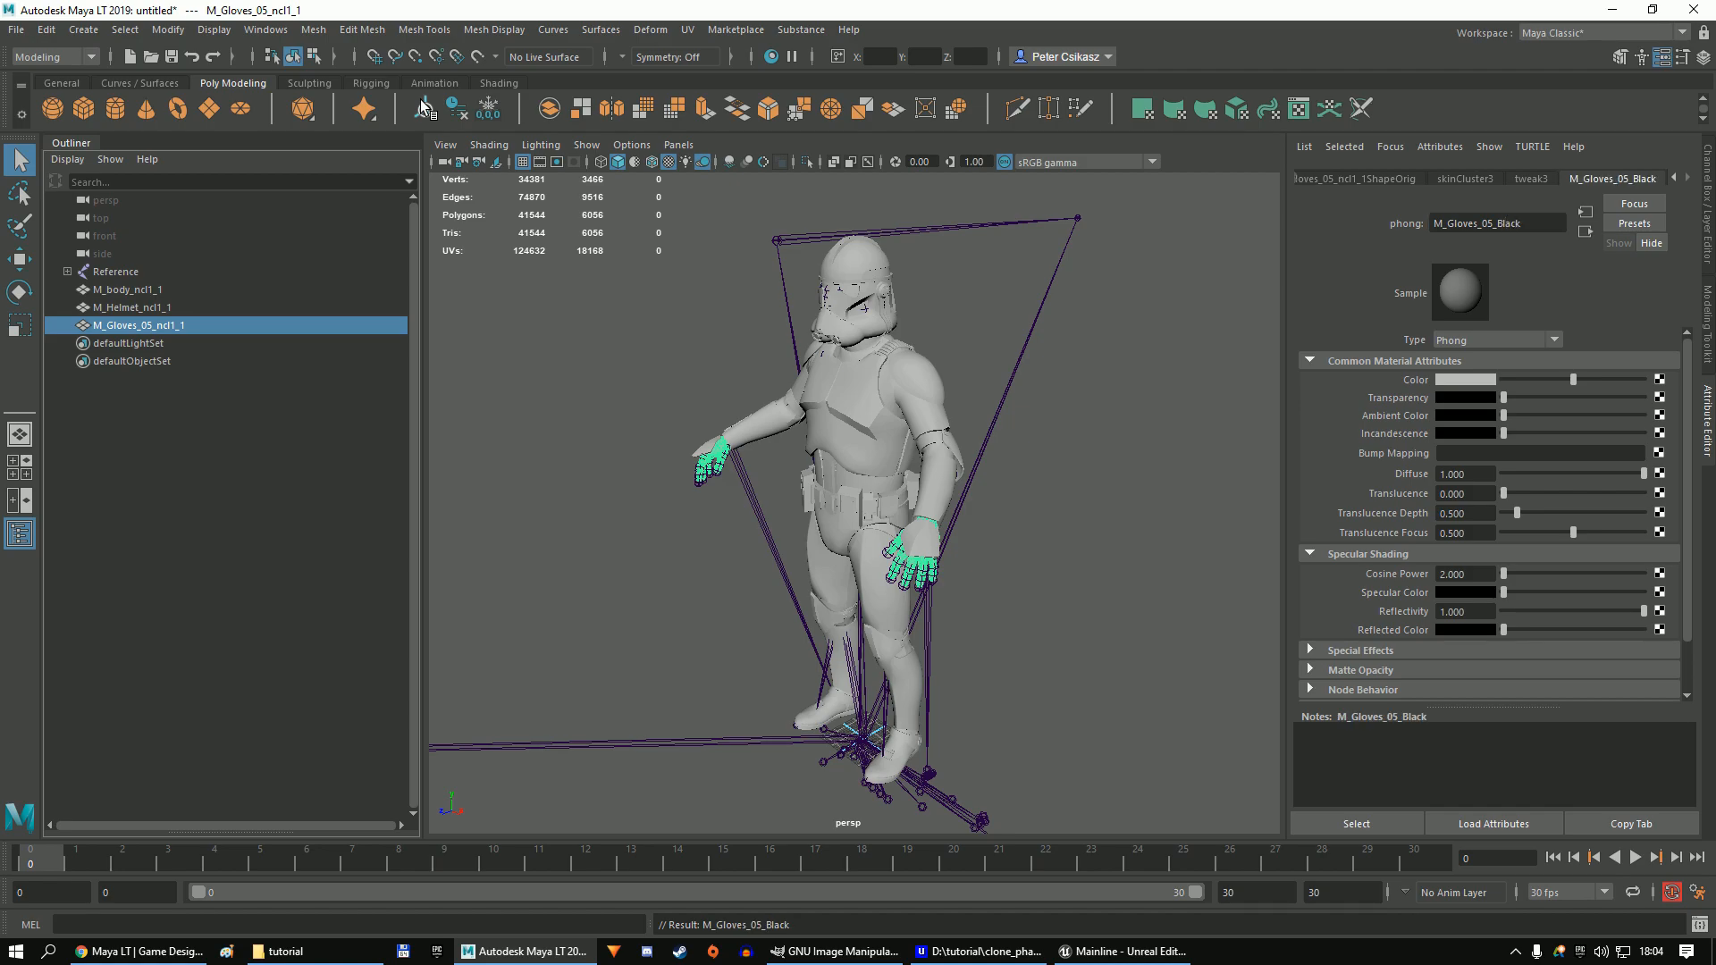
# Export the whole scene as clone_phase2_base_final.fbx into D:\tutorial, without overwriting the existing clone_phase2_base_rescaled.fbx.
pyautogui.click(663, 369)
pyautogui.click(16, 30)
pyautogui.click(61, 228)
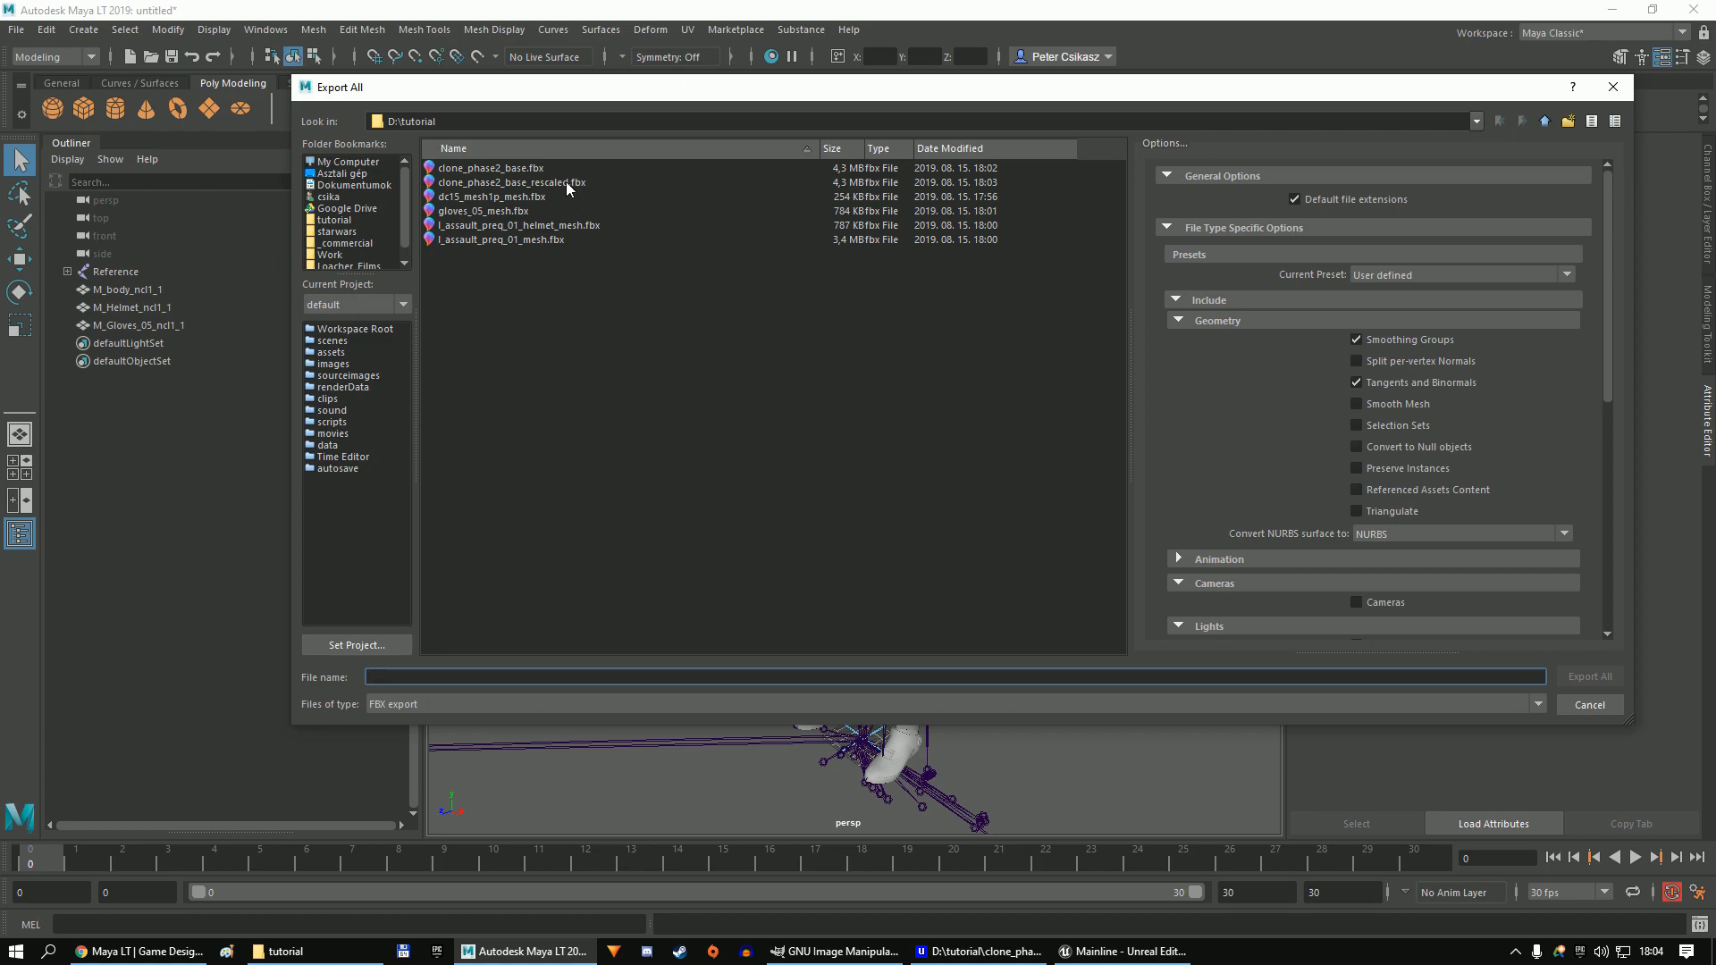
pyautogui.click(566, 182)
pyautogui.click(1590, 677)
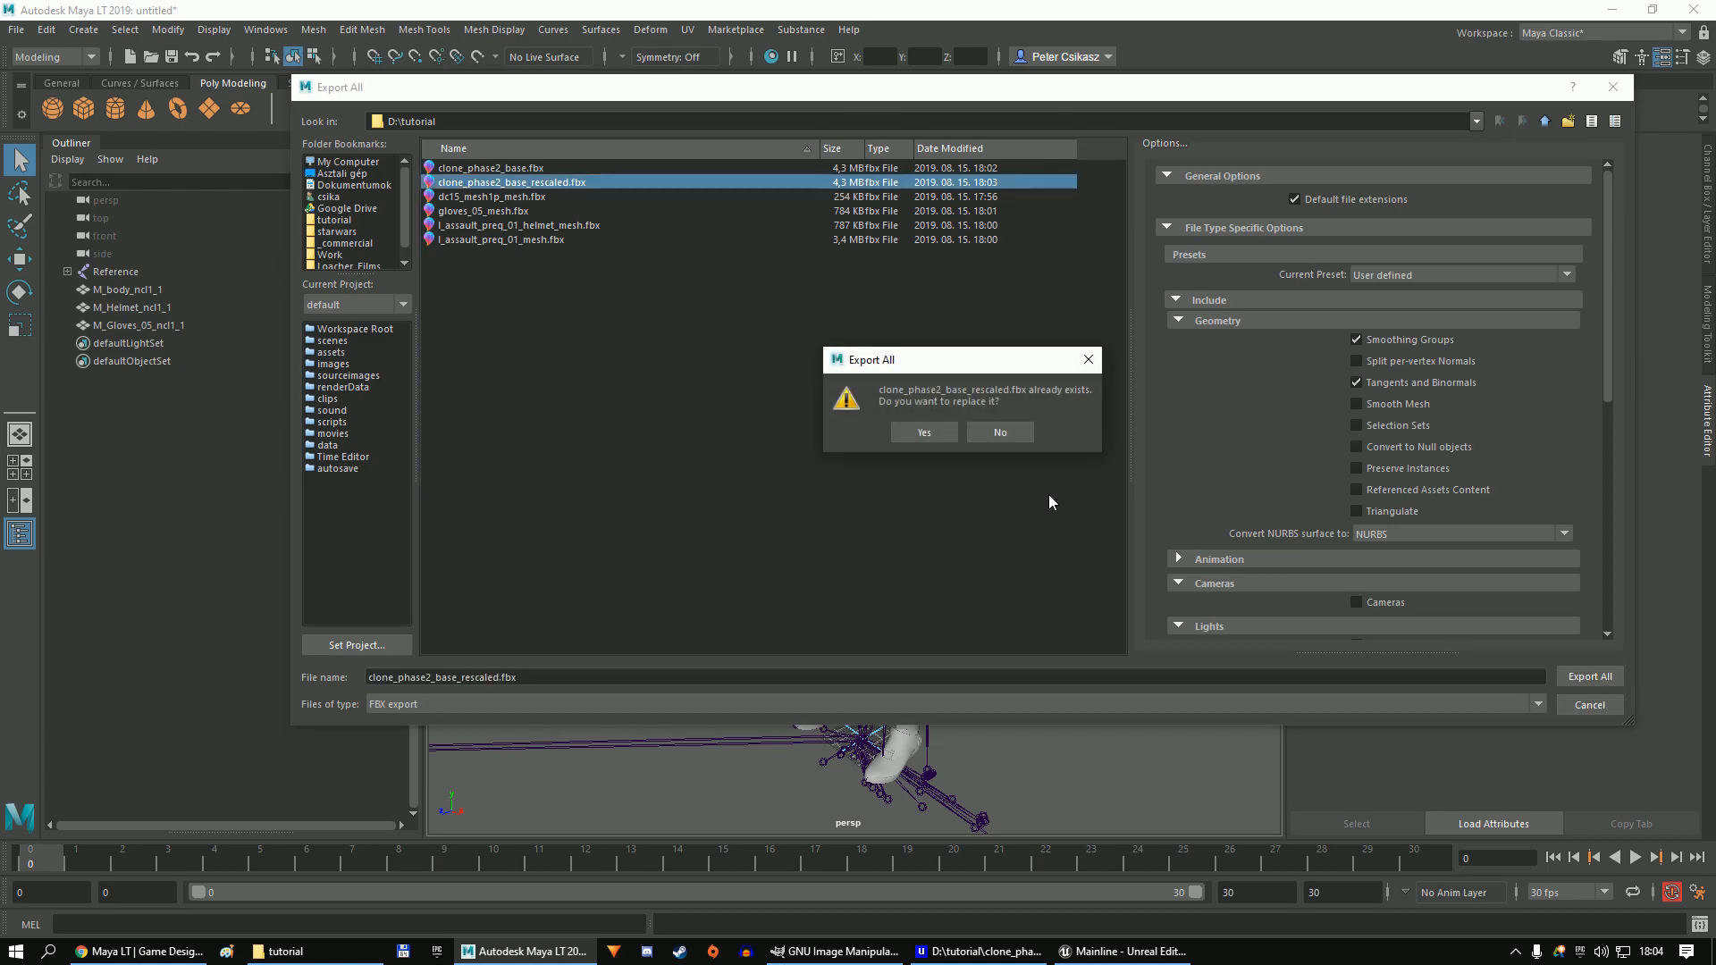
pyautogui.click(988, 437)
pyautogui.click(461, 678)
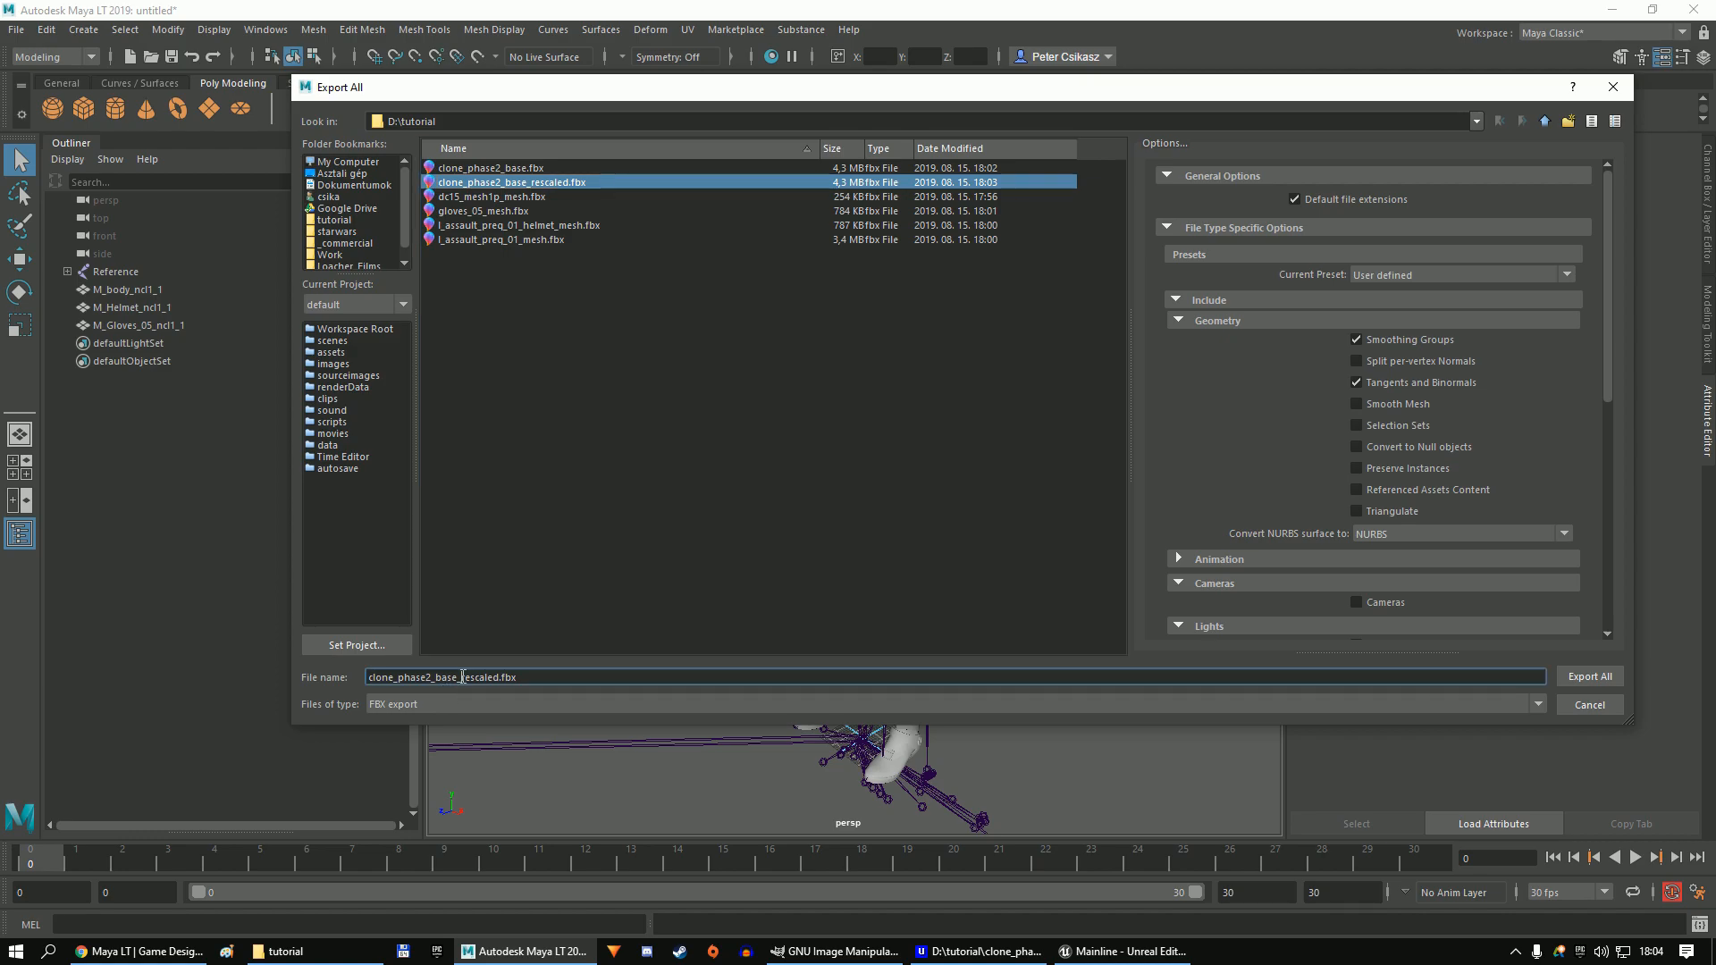
pyautogui.moveTo(462, 677); pyautogui.dragTo(497, 680)
pyautogui.press('Return')
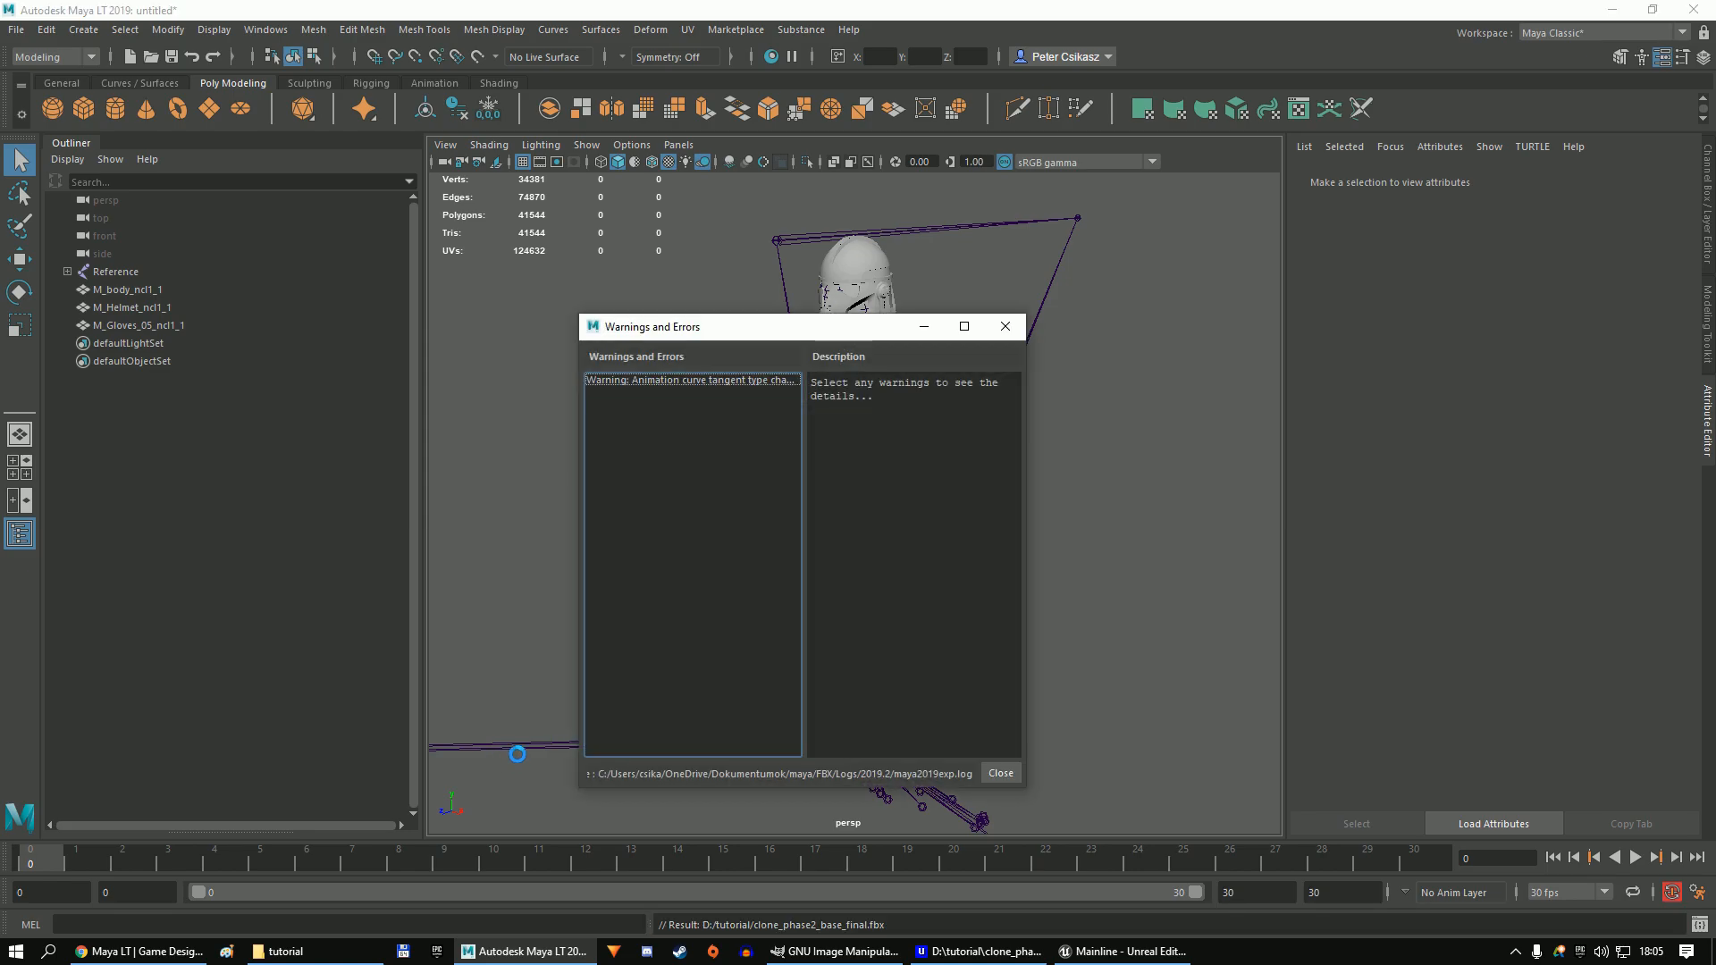
pyautogui.click(1007, 326)
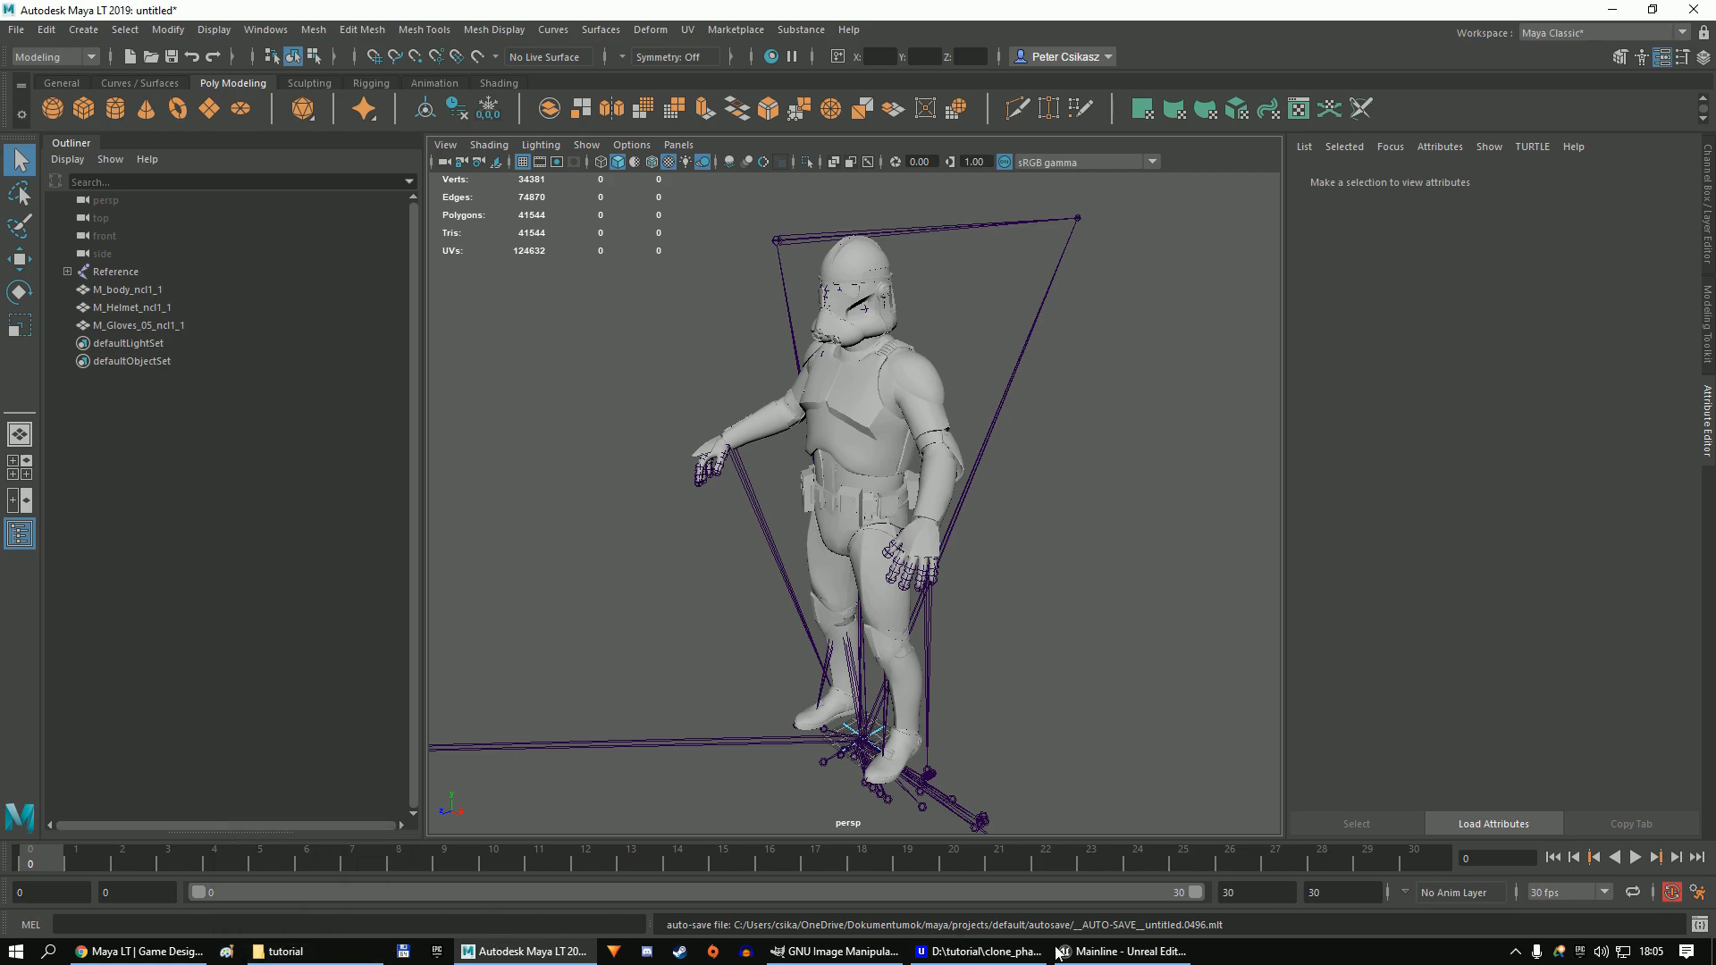
# Switch to Unreal Editor and import clone_phase2_base_final from the tutorial folder into Content/_temp as a skeletal mesh with the offered options.
pyautogui.click(286, 952)
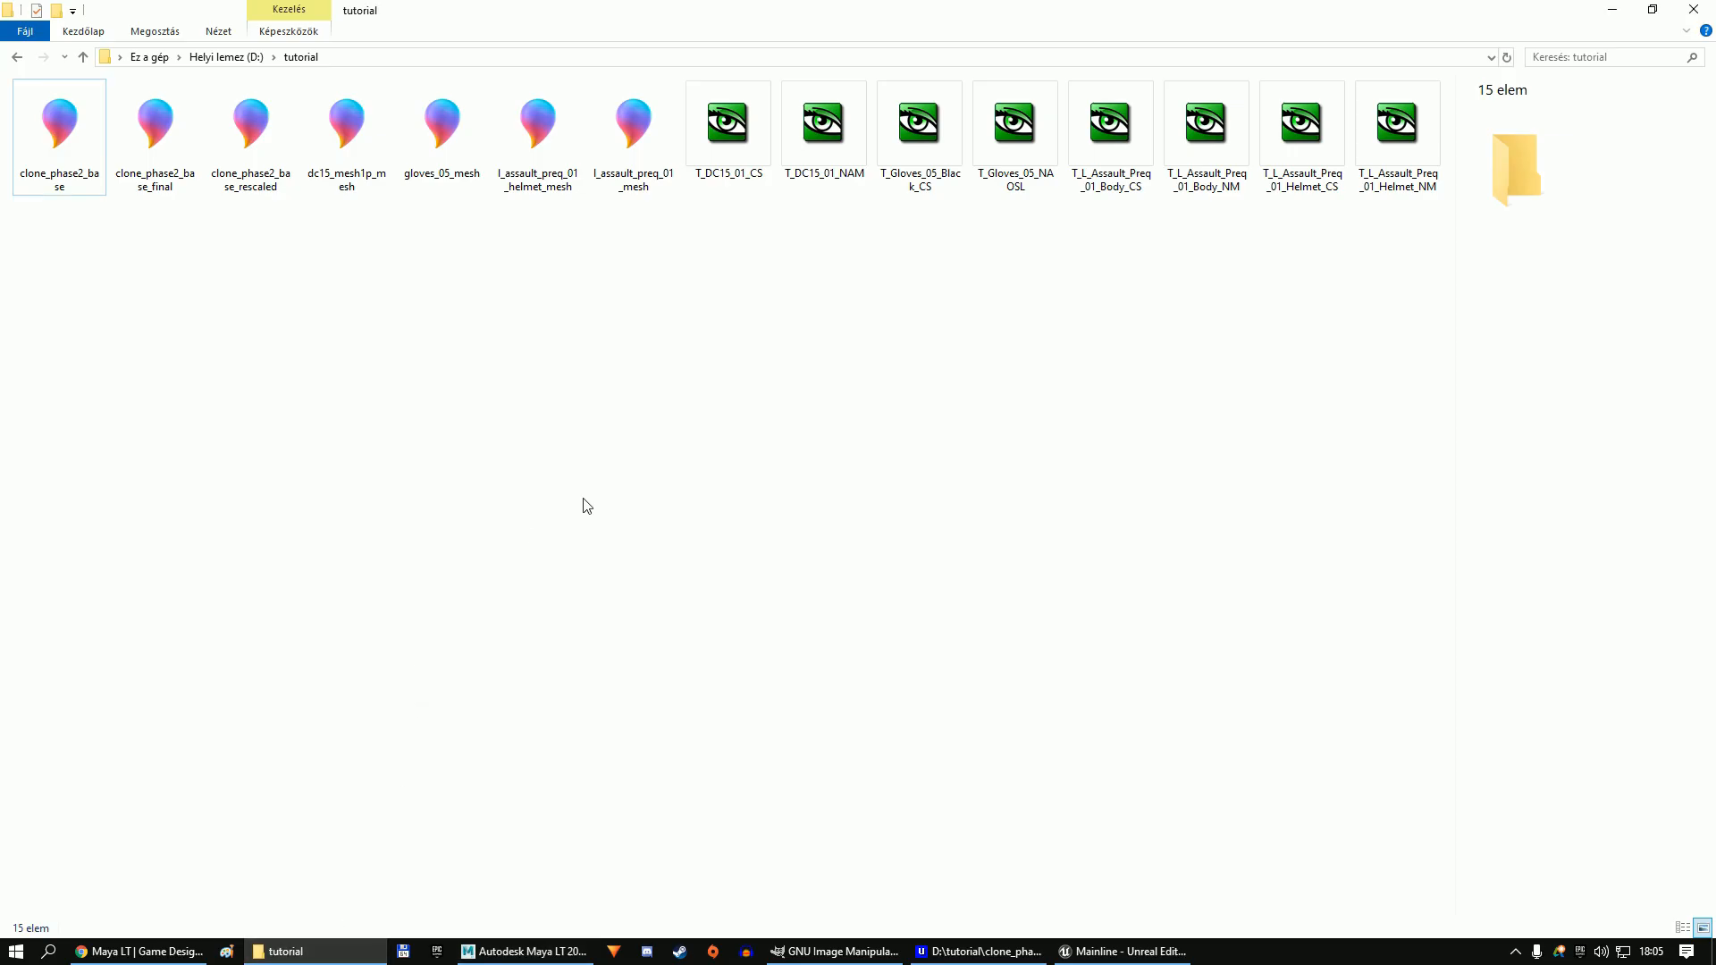
pyautogui.click(1089, 953)
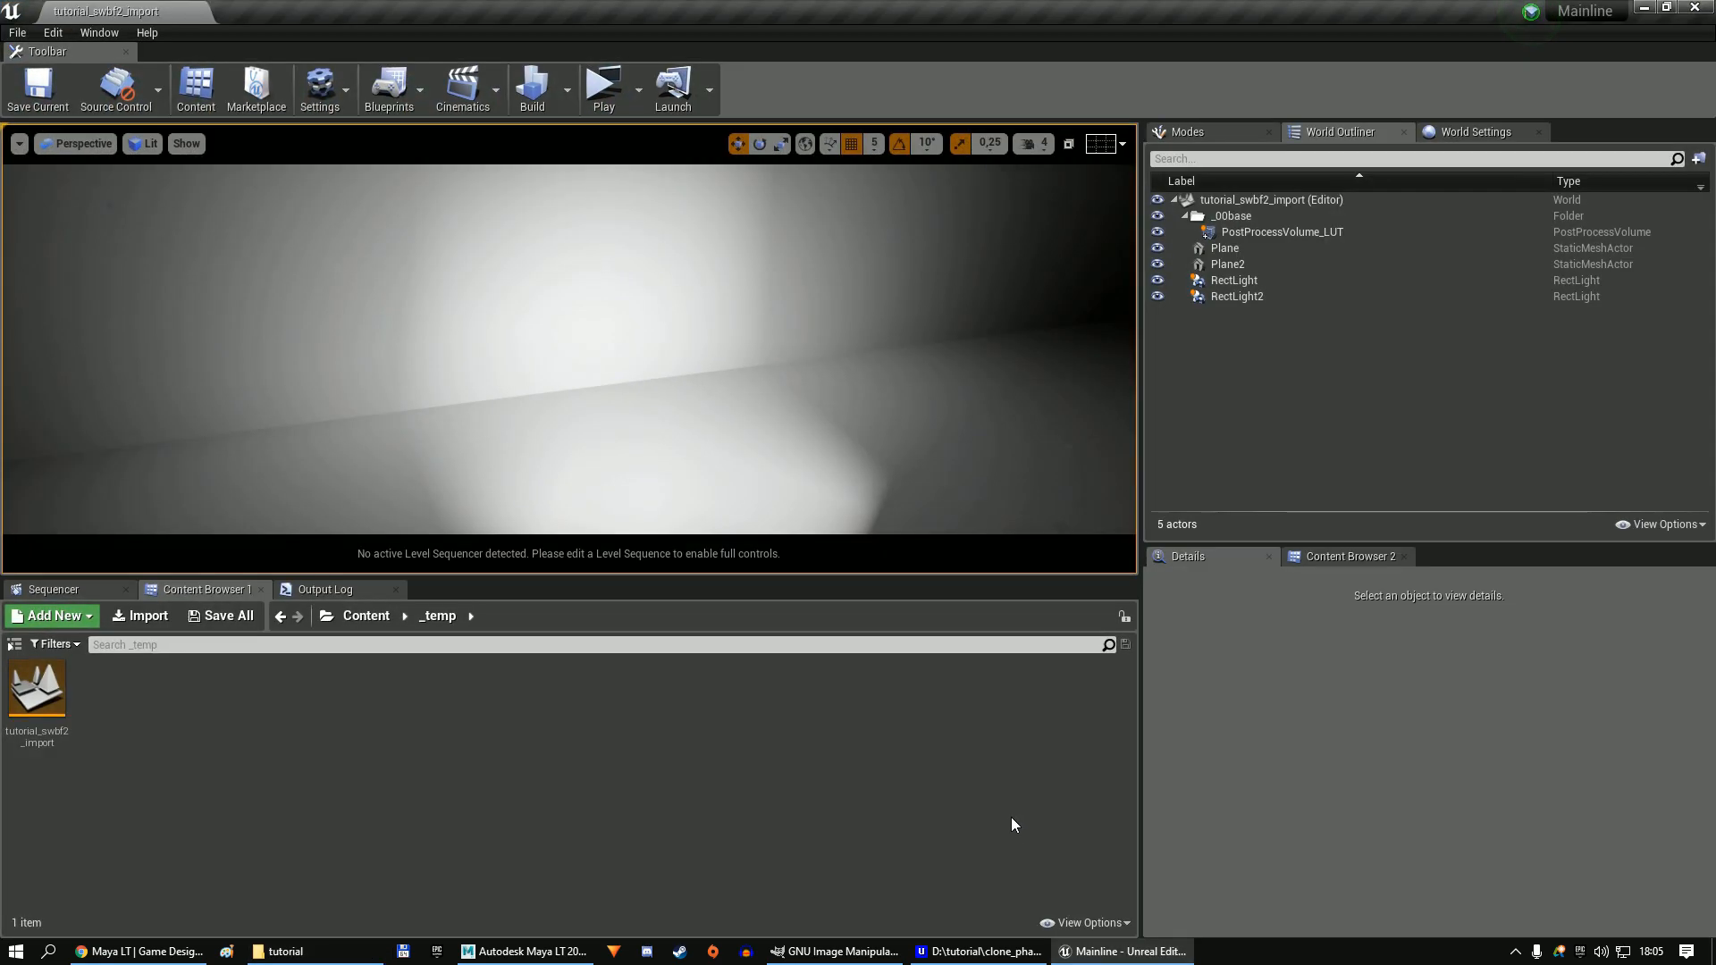
pyautogui.click(311, 953)
pyautogui.moveTo(152, 143); pyautogui.dragTo(449, 706)
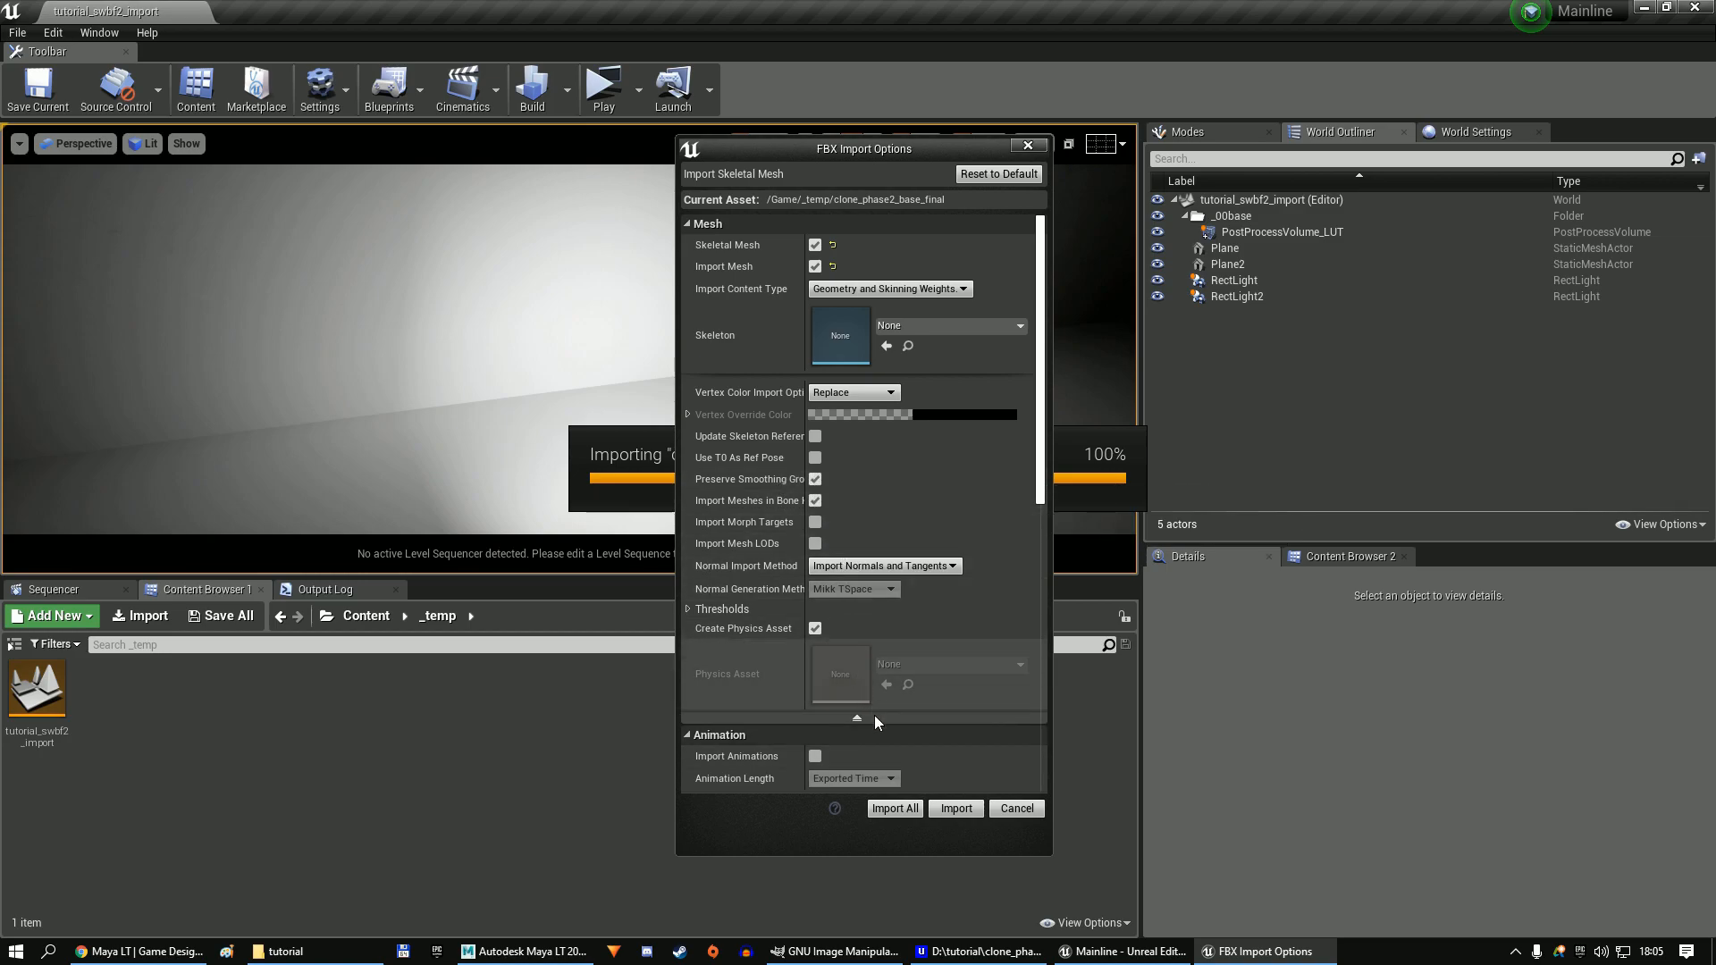
pyautogui.click(894, 809)
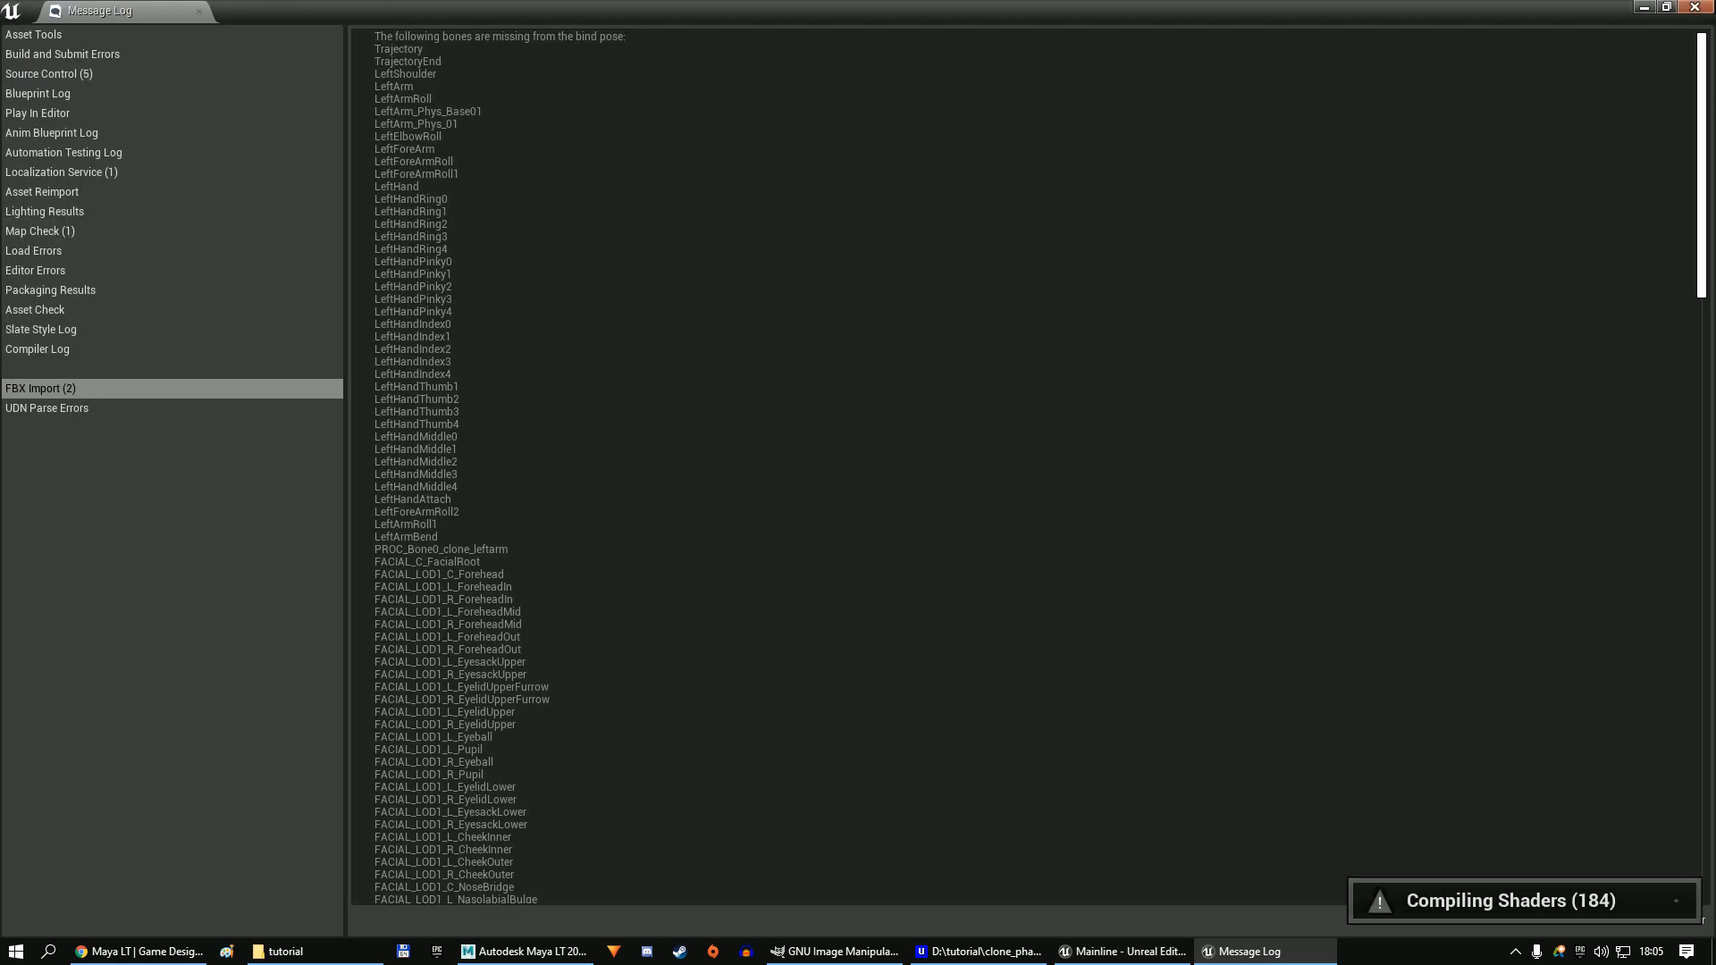
pyautogui.click(1702, 7)
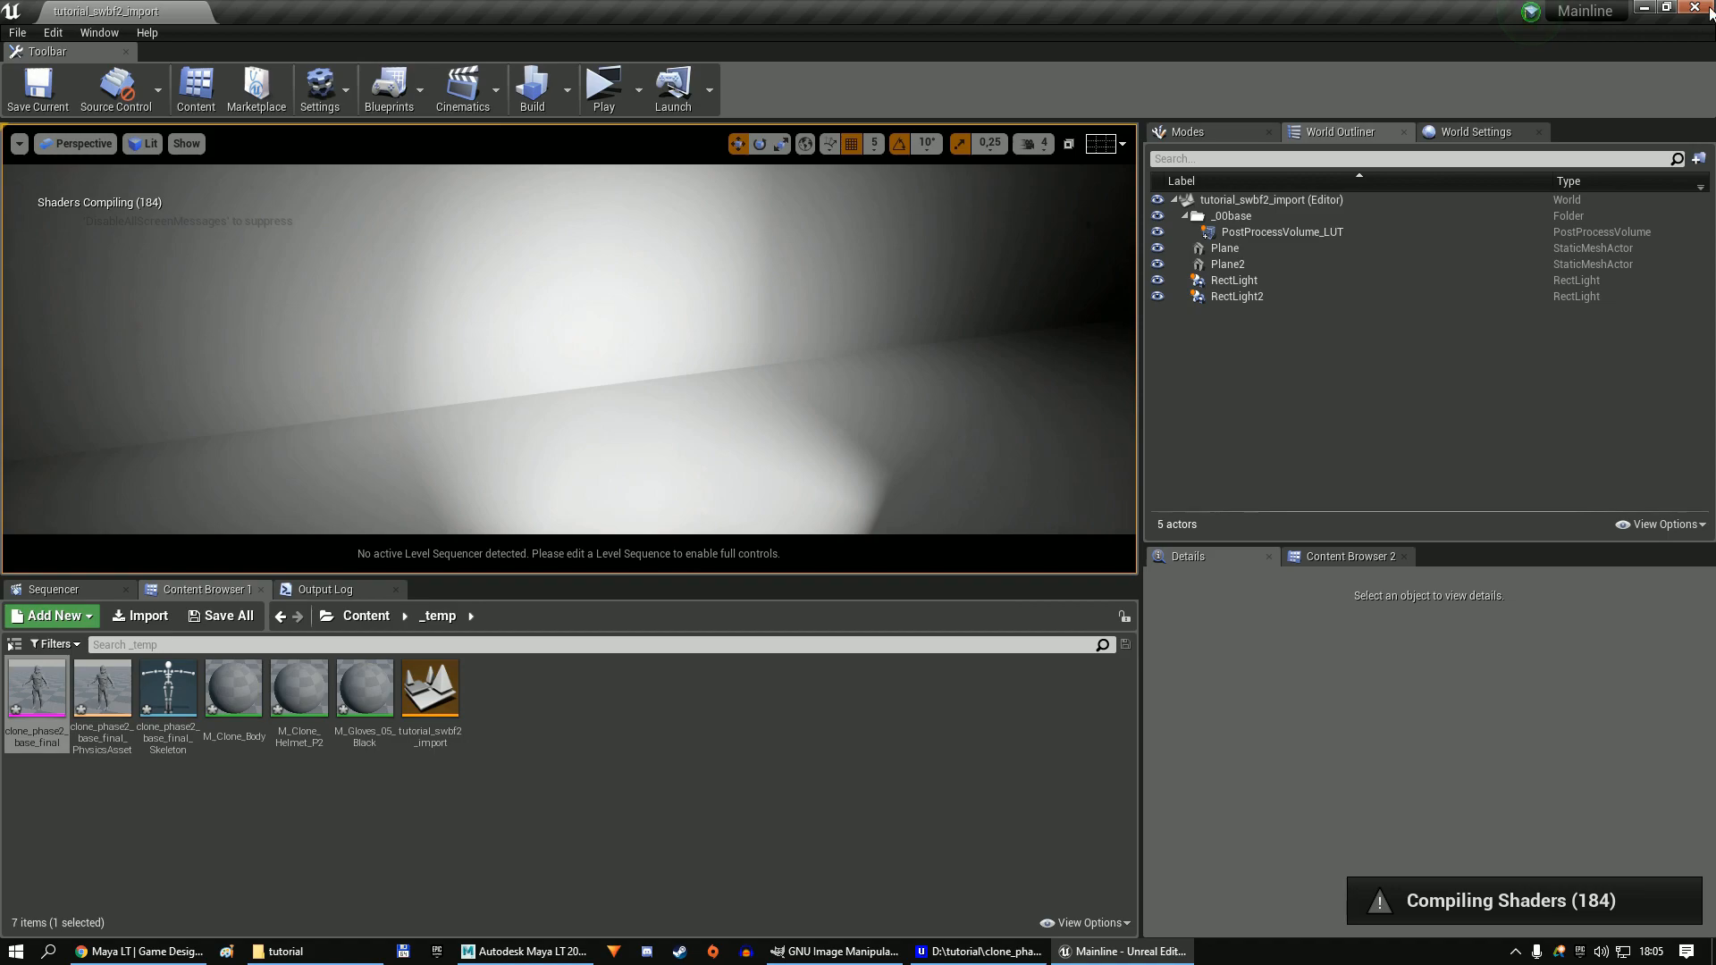
# Place the clone_phase2_base_final skeletal mesh on the lit floor of the level and inspect it up close in an enlarged viewport.
pyautogui.moveTo(34, 693); pyautogui.dragTo(643, 442)
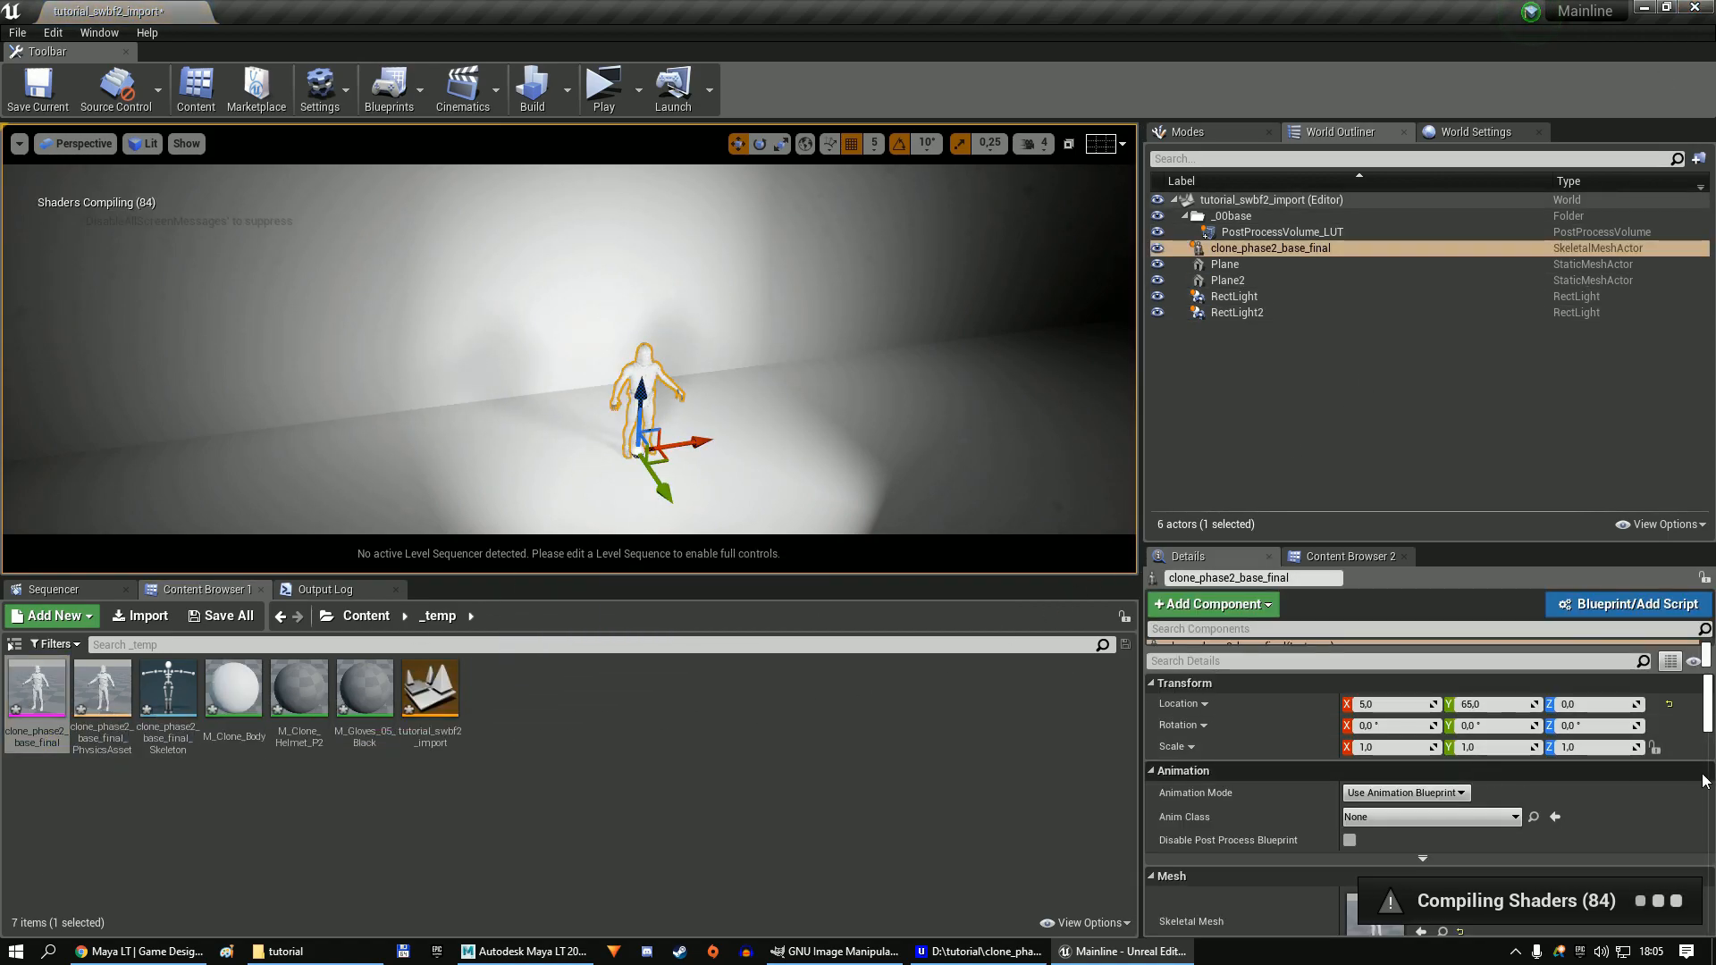
pyautogui.click(735, 306)
pyautogui.moveTo(735, 306)
pyautogui.mouseDown(button='right')
pyautogui.moveTo(791, 339)
pyautogui.moveTo(796, 286)
pyautogui.moveTo(795, 411)
pyautogui.moveTo(791, 330)
pyautogui.mouseUp(button='right')
pyautogui.press('w')
pyautogui.moveTo(572, 576); pyautogui.dragTo(583, 658)
pyautogui.press('s')
pyautogui.moveTo(601, 394); pyautogui.dragTo(608, 453, button='right')
pyautogui.press('w')
pyautogui.press('s')
pyautogui.press('s')
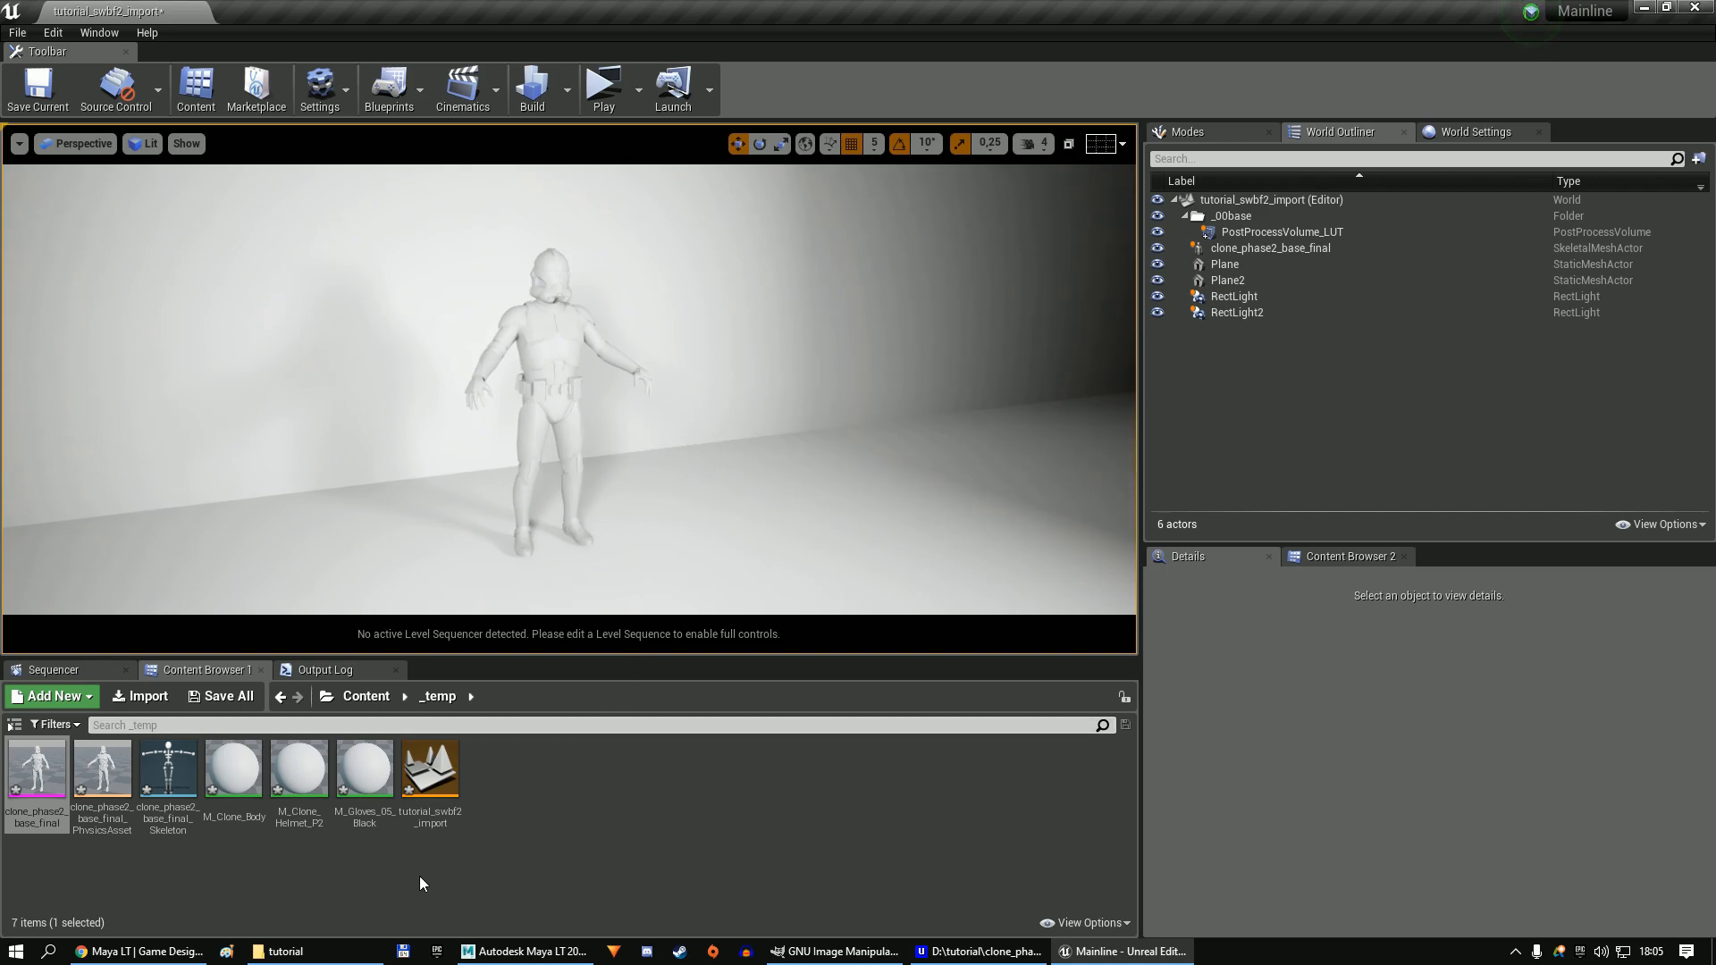
# Switch to GIMP and decompose the T_L_Assault_Preq_01_Body_CS texture into layers using the RGBA color model.
pyautogui.click(335, 949)
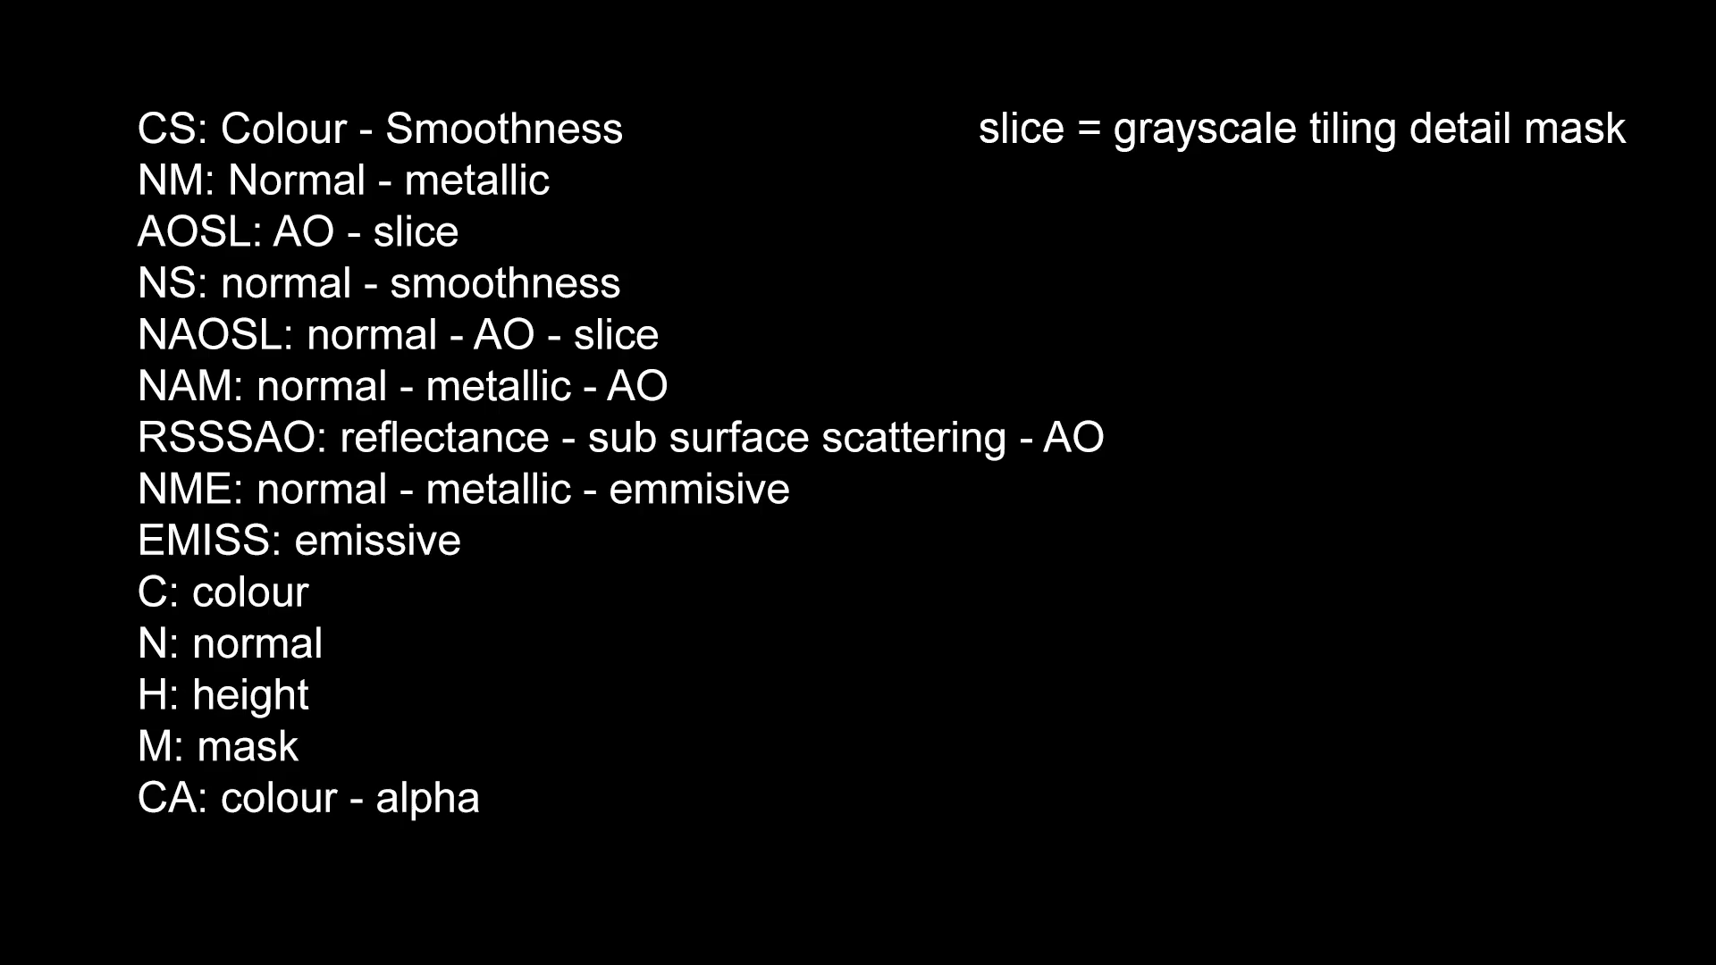
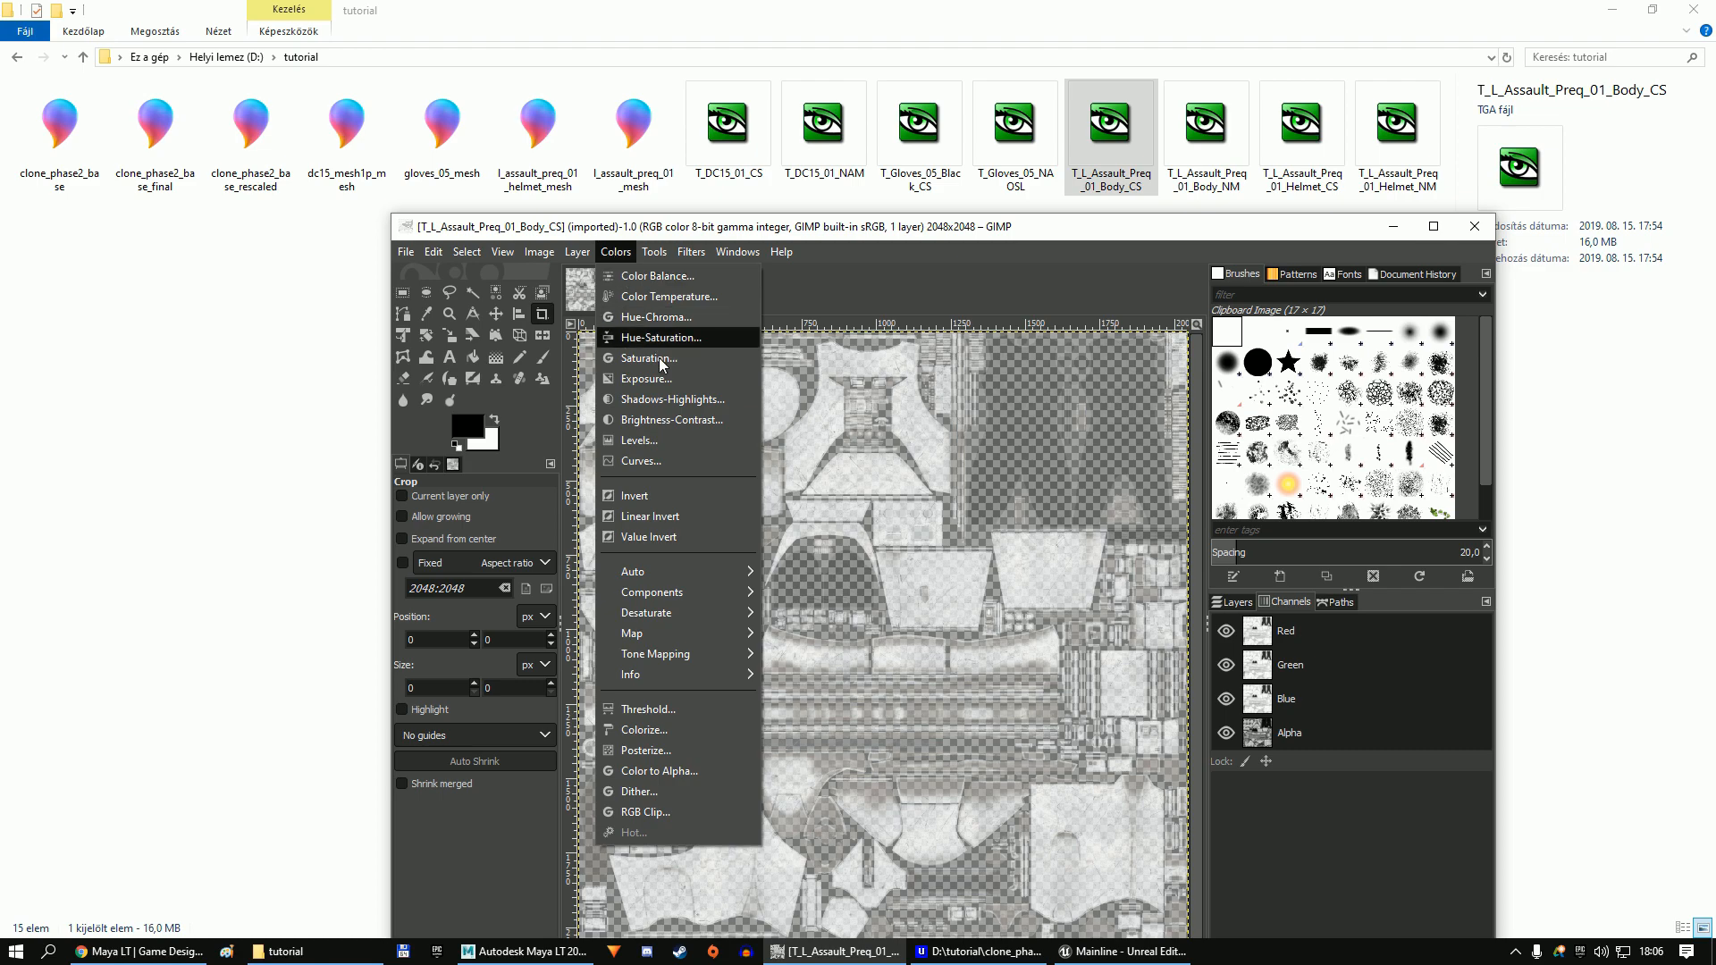
pyautogui.moveTo(679, 593)
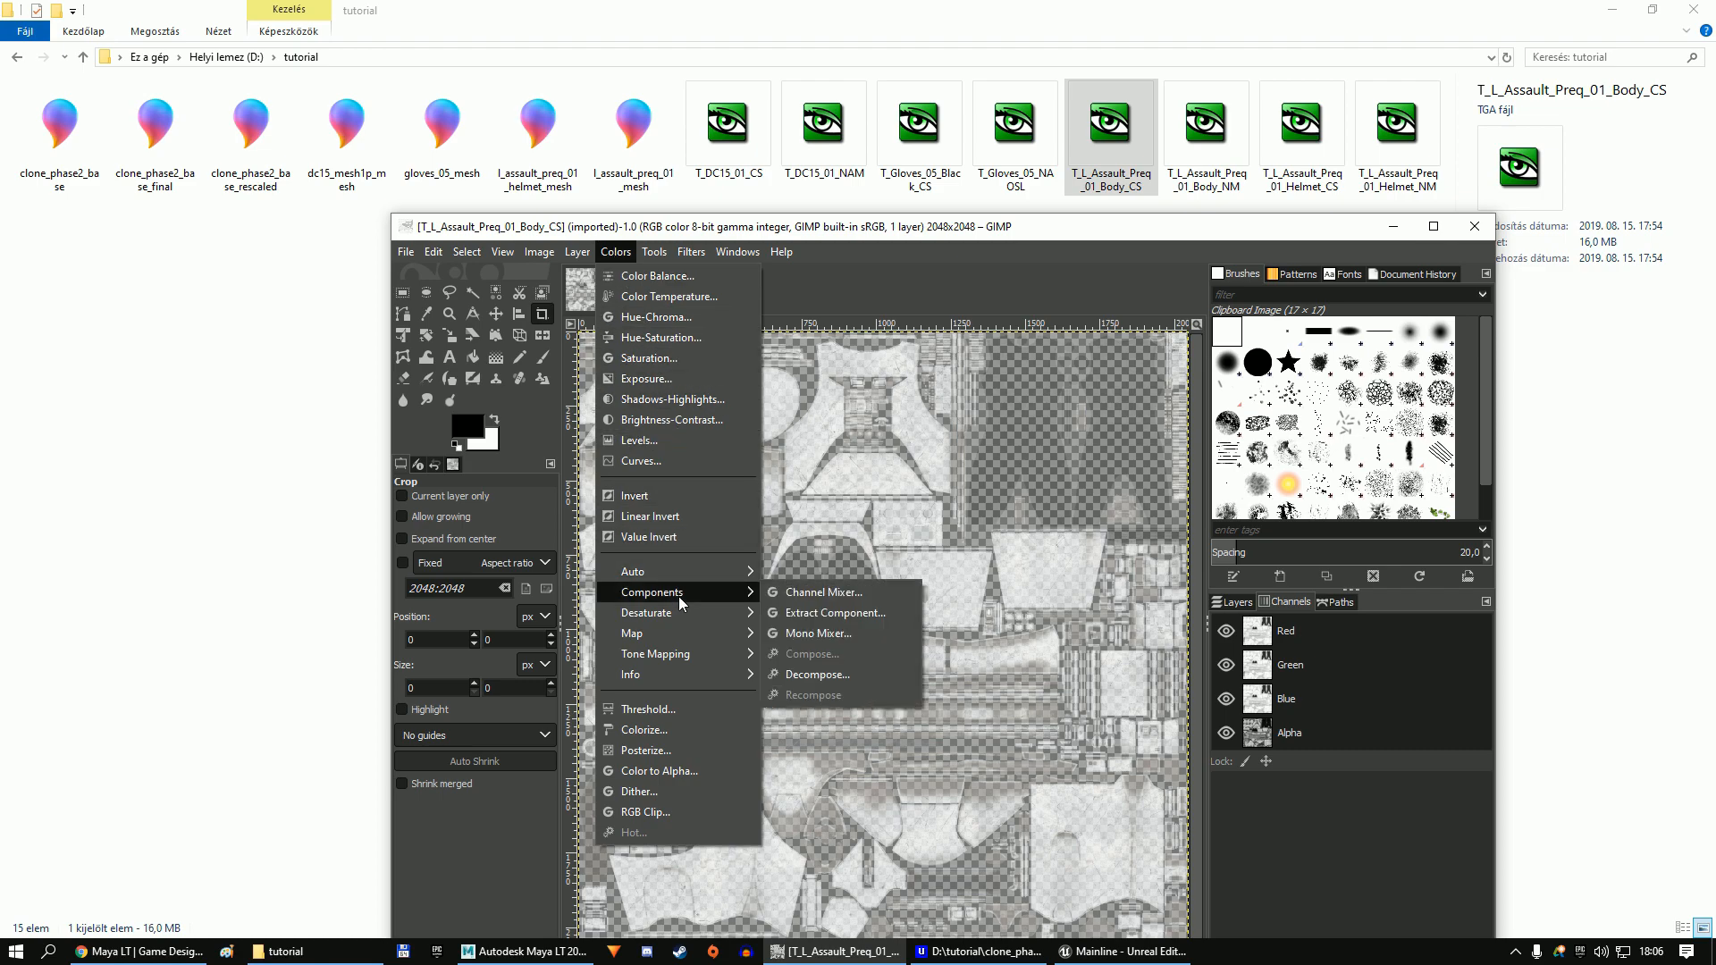
pyautogui.click(812, 669)
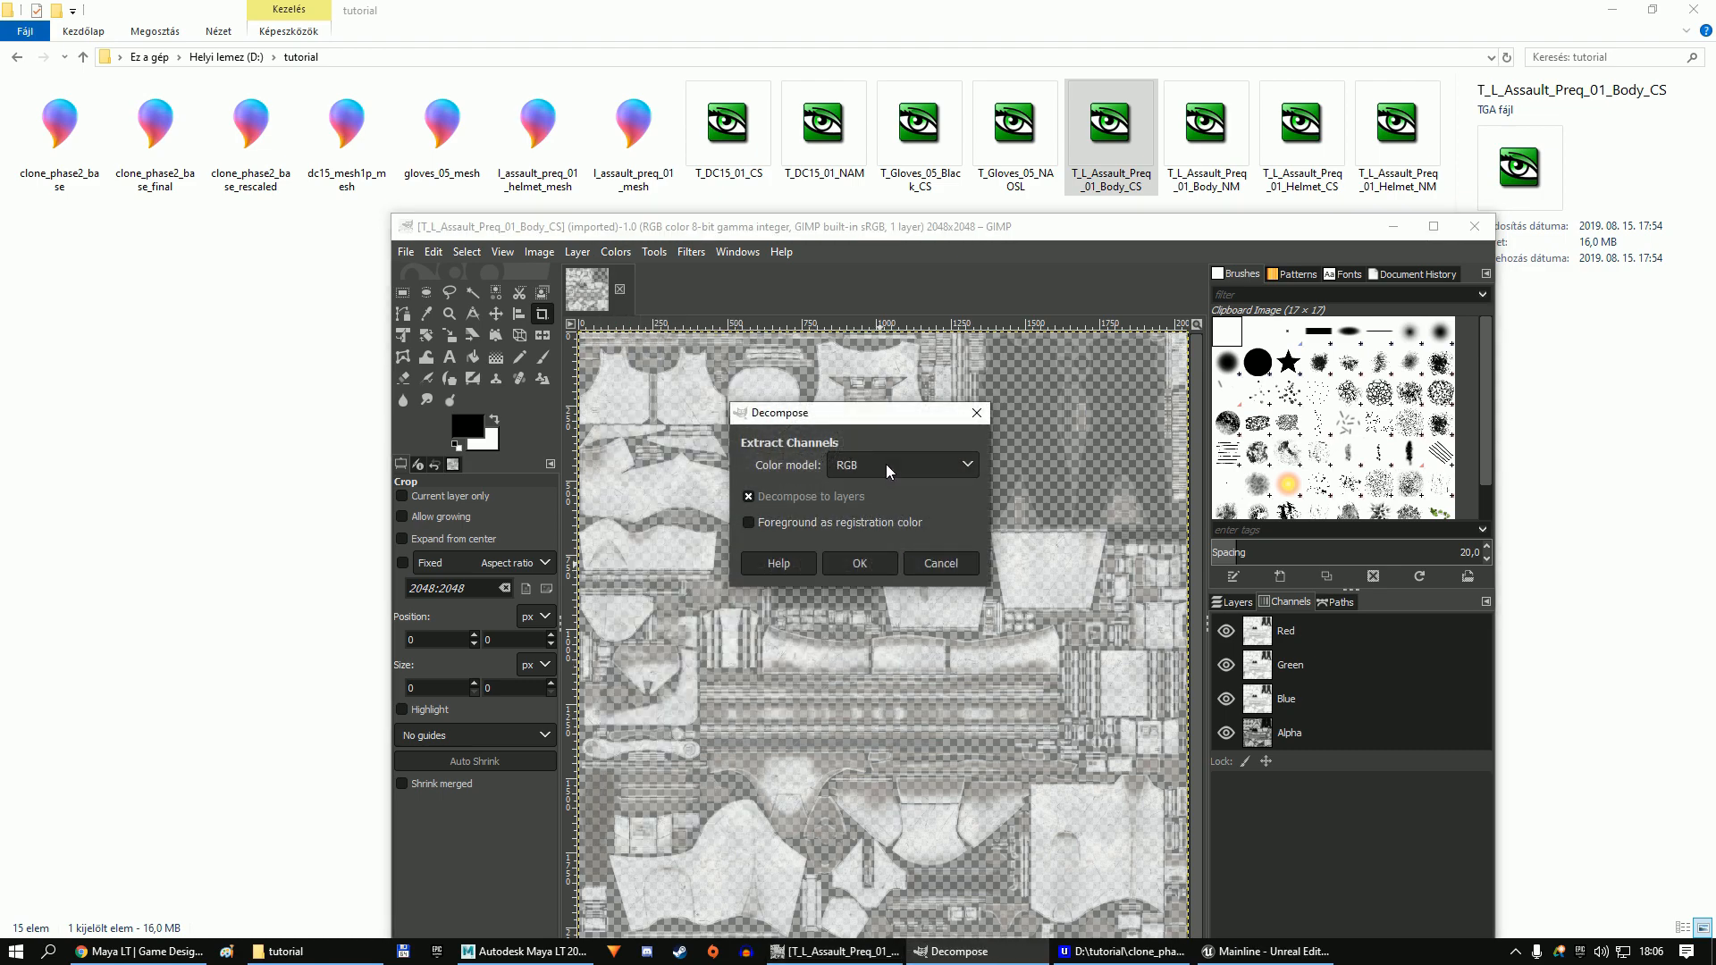
pyautogui.click(886, 464)
pyautogui.click(871, 489)
pyautogui.click(856, 563)
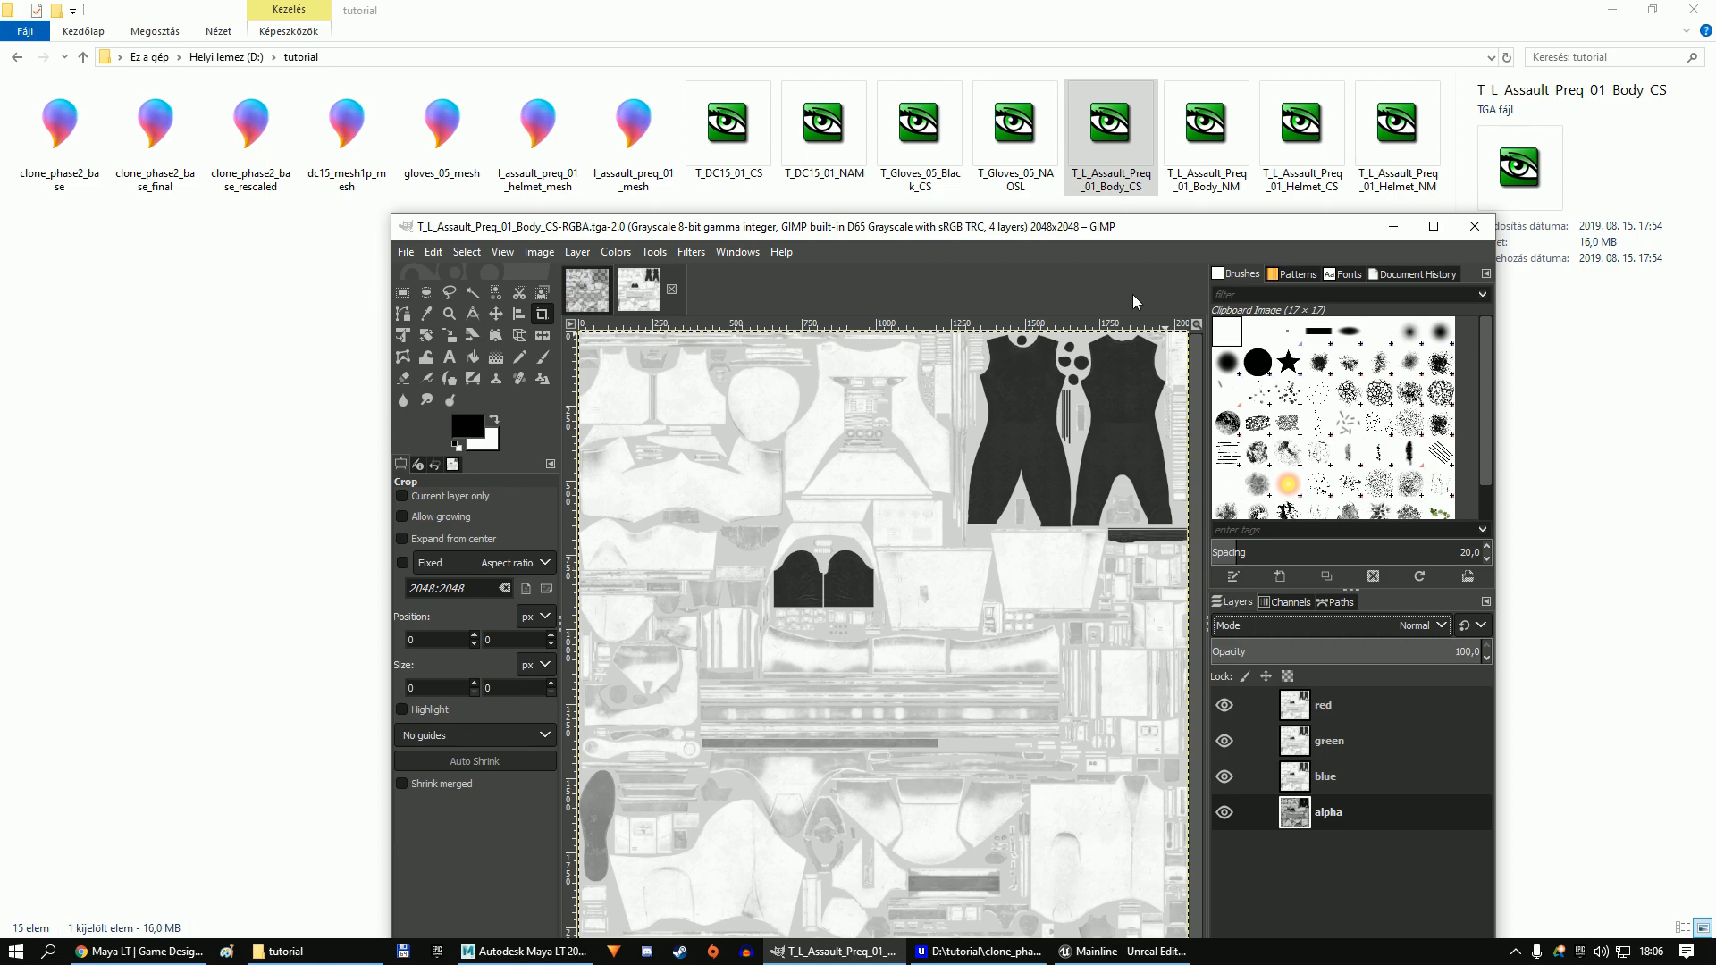
# Isolate the alpha layer of the decomposed body texture for inspection and close both images, discarding the changes.
pyautogui.moveTo(1105, 230); pyautogui.dragTo(1093, 127)
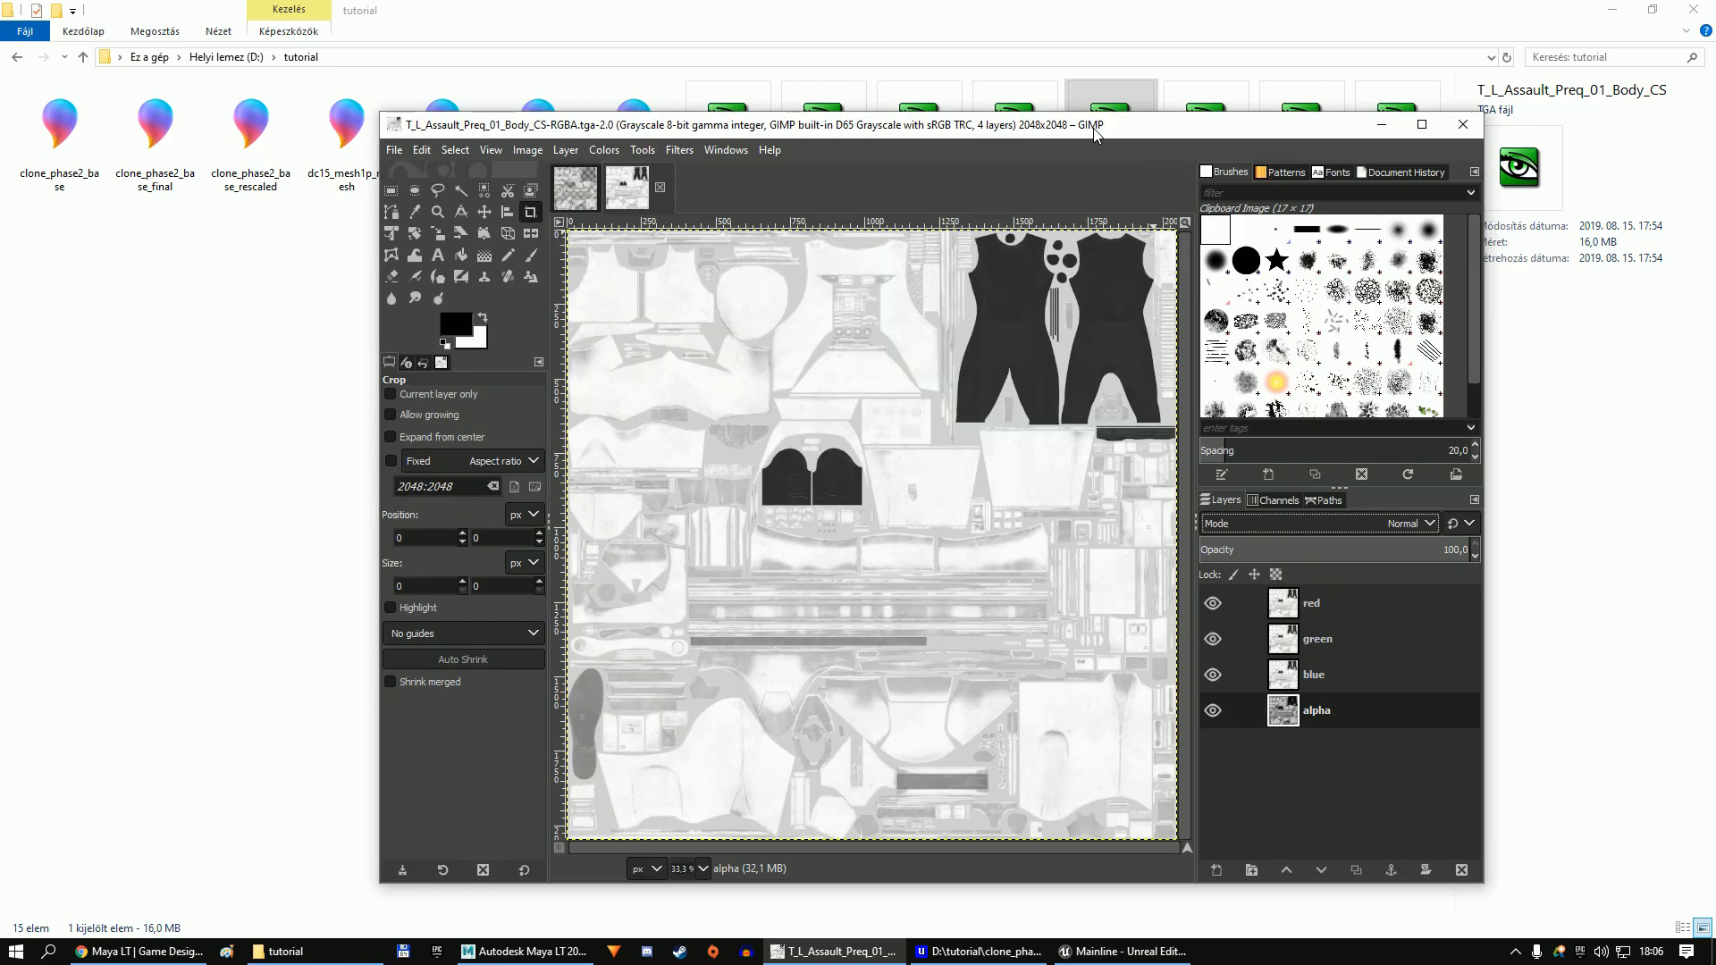
pyautogui.click(1215, 603)
pyautogui.click(1215, 673)
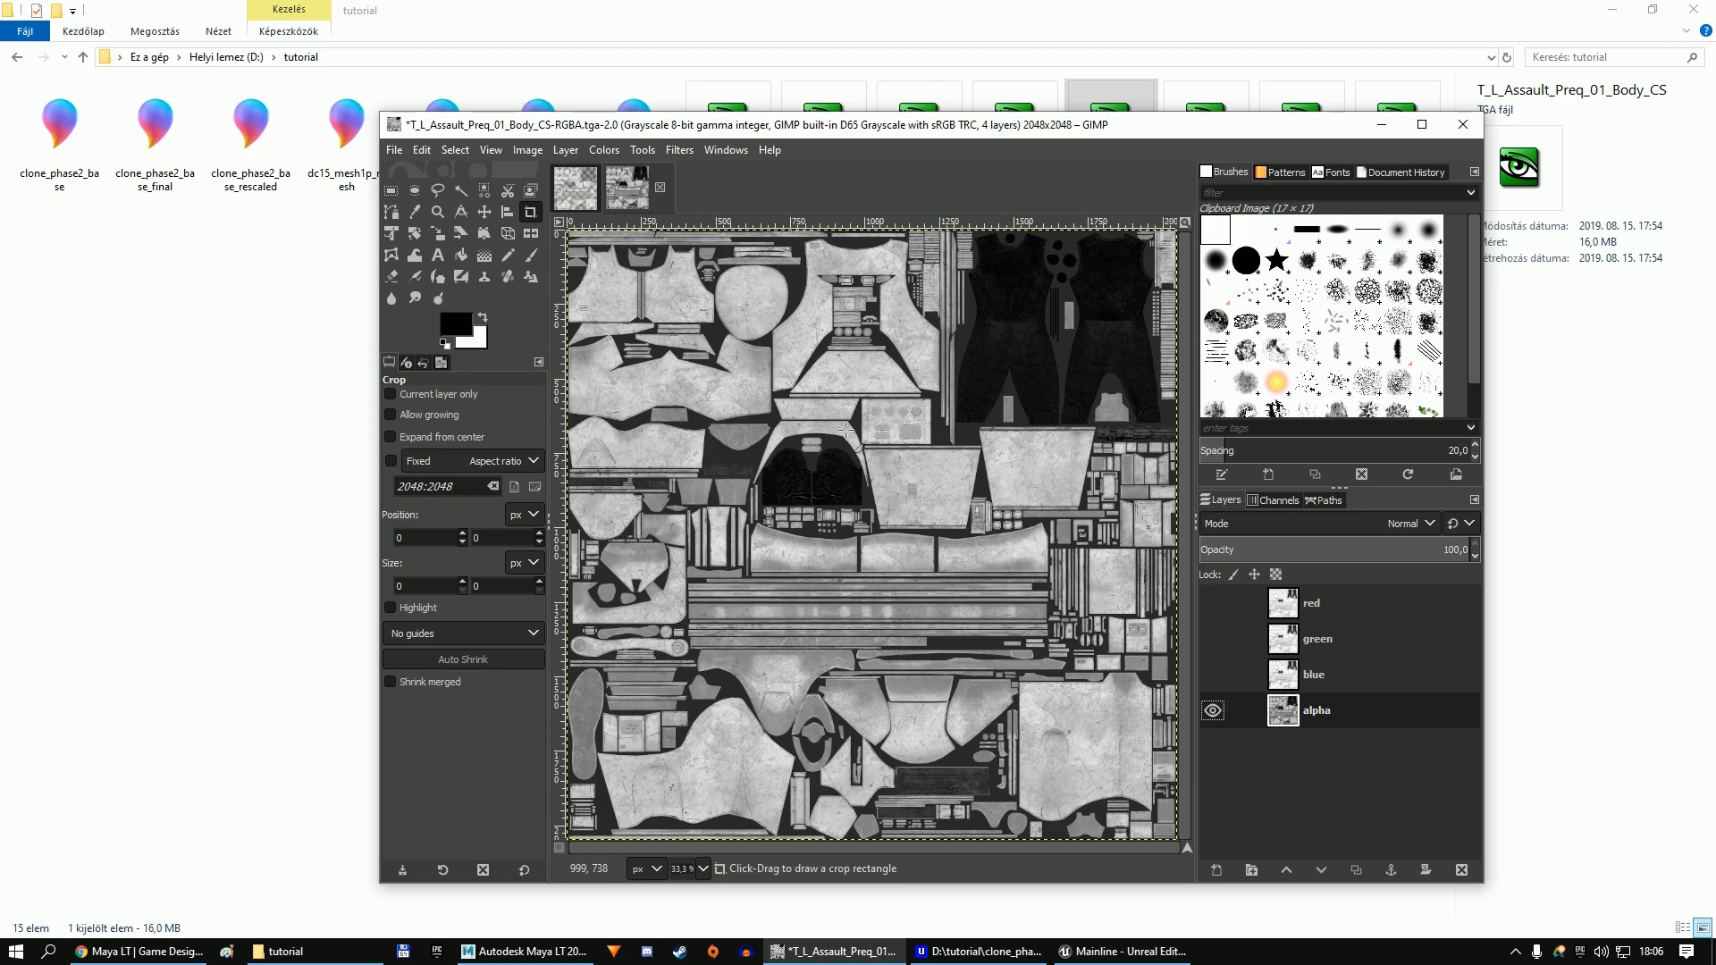
pyautogui.click(661, 191)
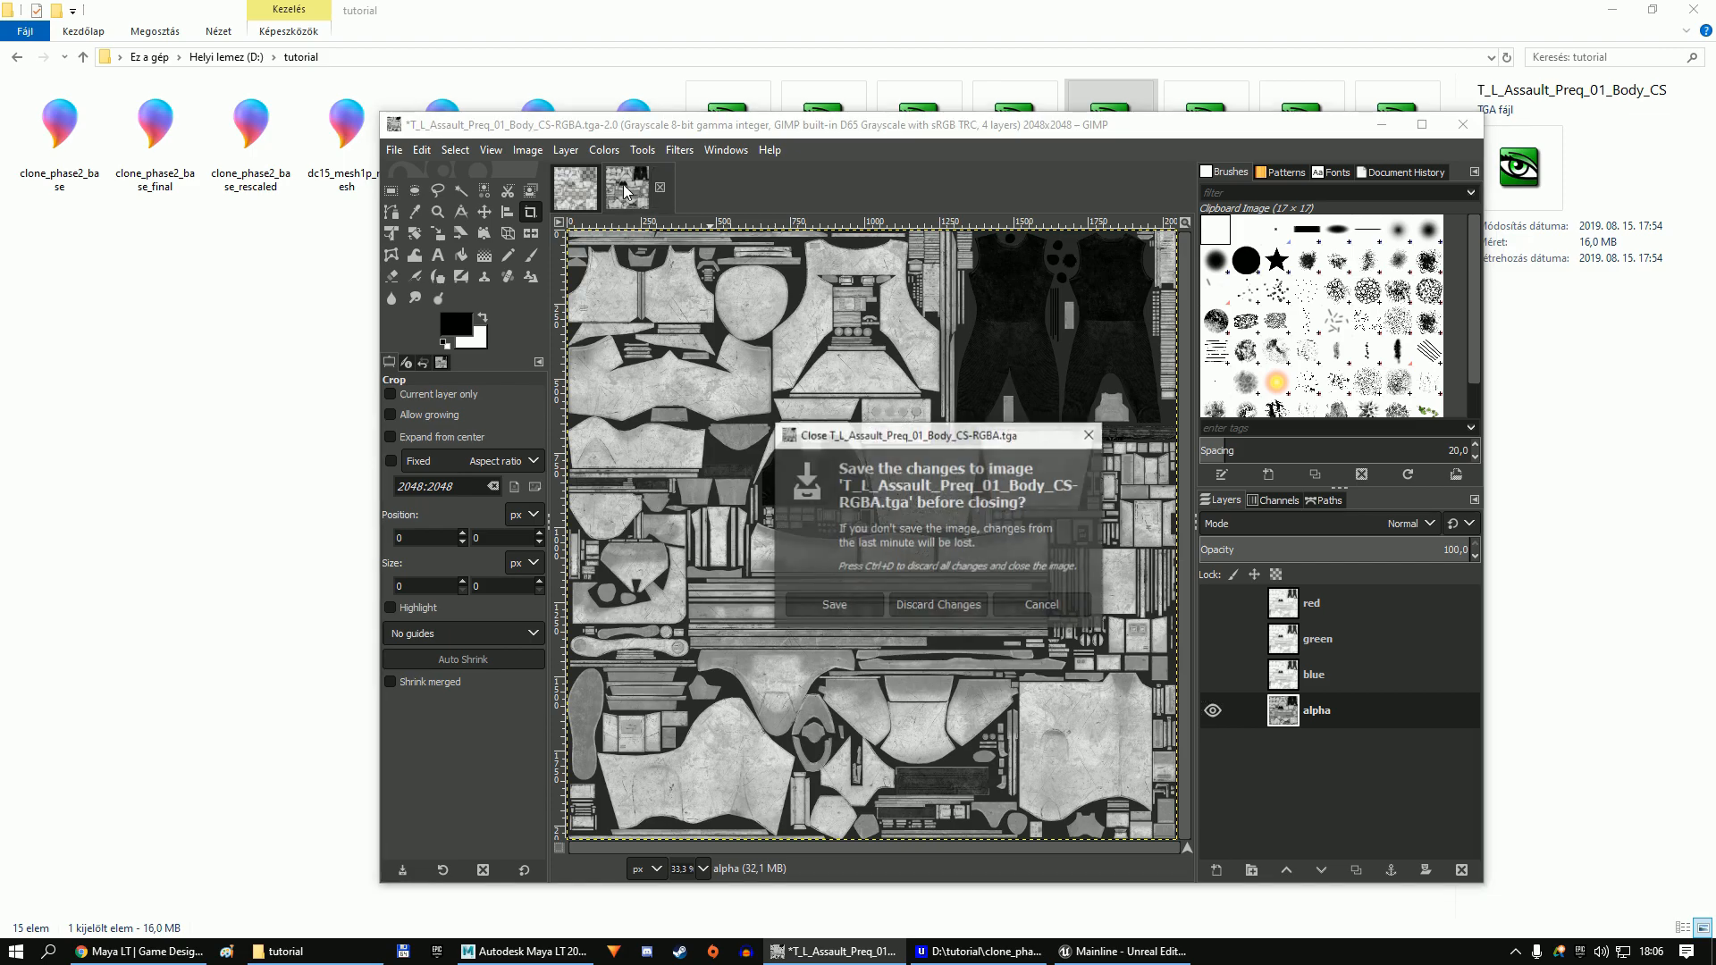
pyautogui.click(908, 598)
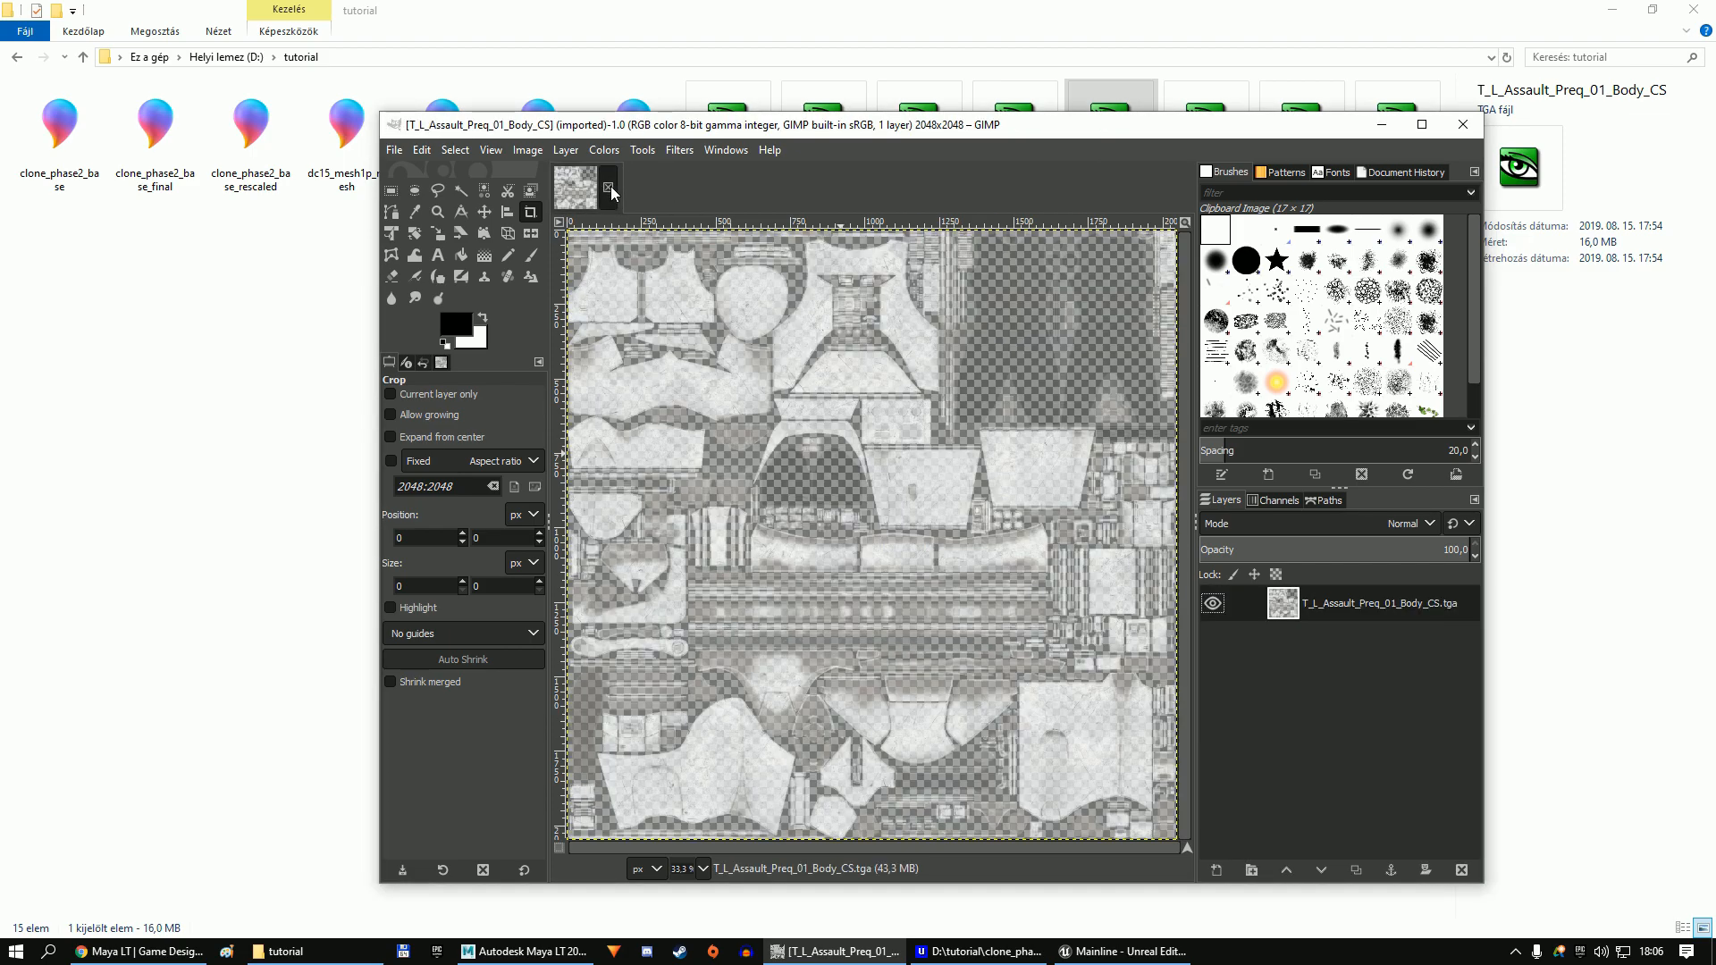
pyautogui.click(608, 186)
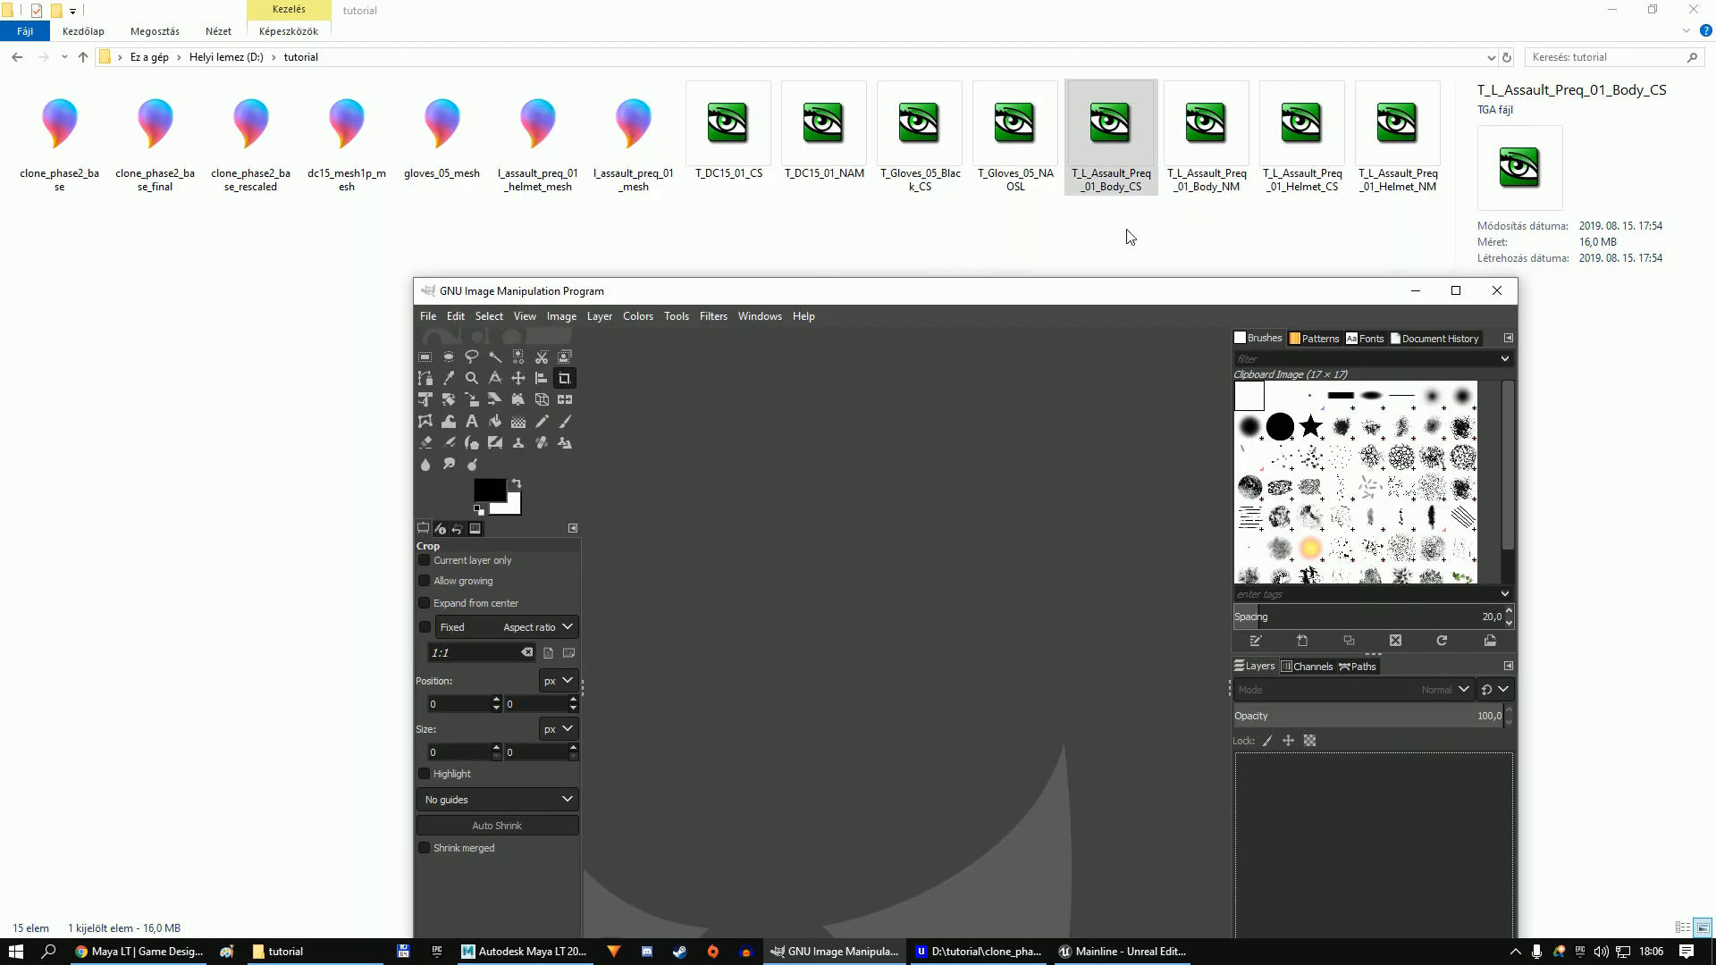
# Open the T_L_Assault_Preq_01_Body_NM texture from the tutorial folder in GIMP and decompose it into RGBA layers.
pyautogui.moveTo(1205, 134); pyautogui.dragTo(1122, 349)
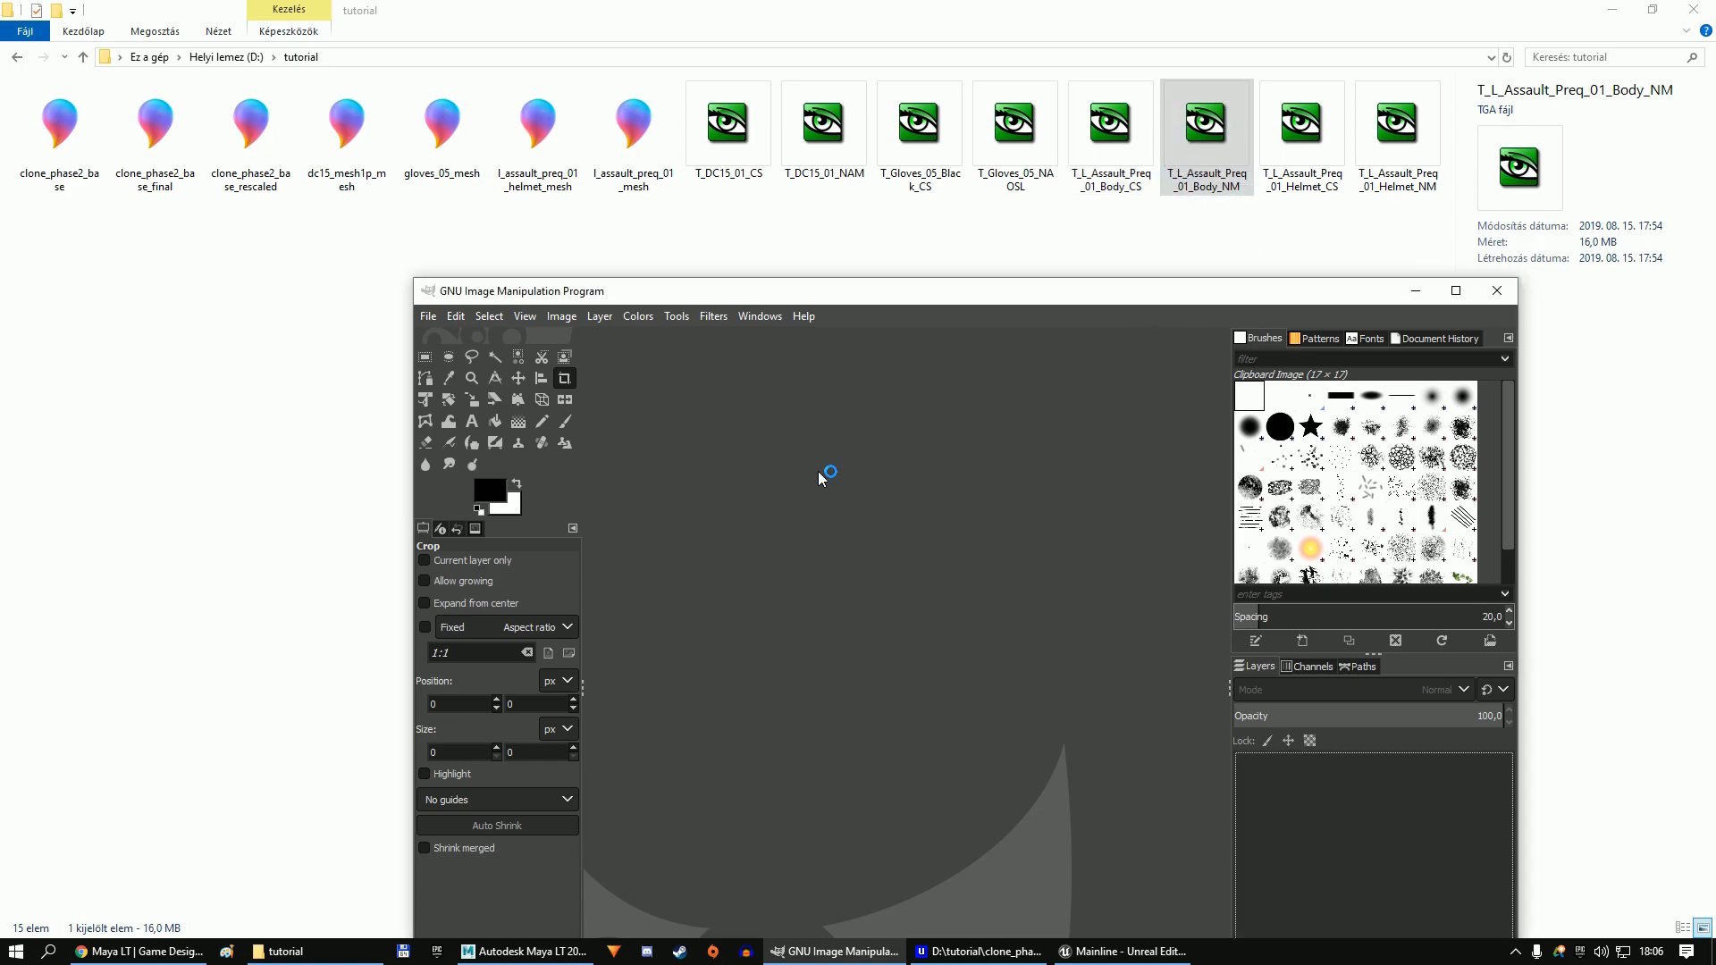
pyautogui.moveTo(737, 299); pyautogui.dragTo(687, 139)
pyautogui.click(599, 159)
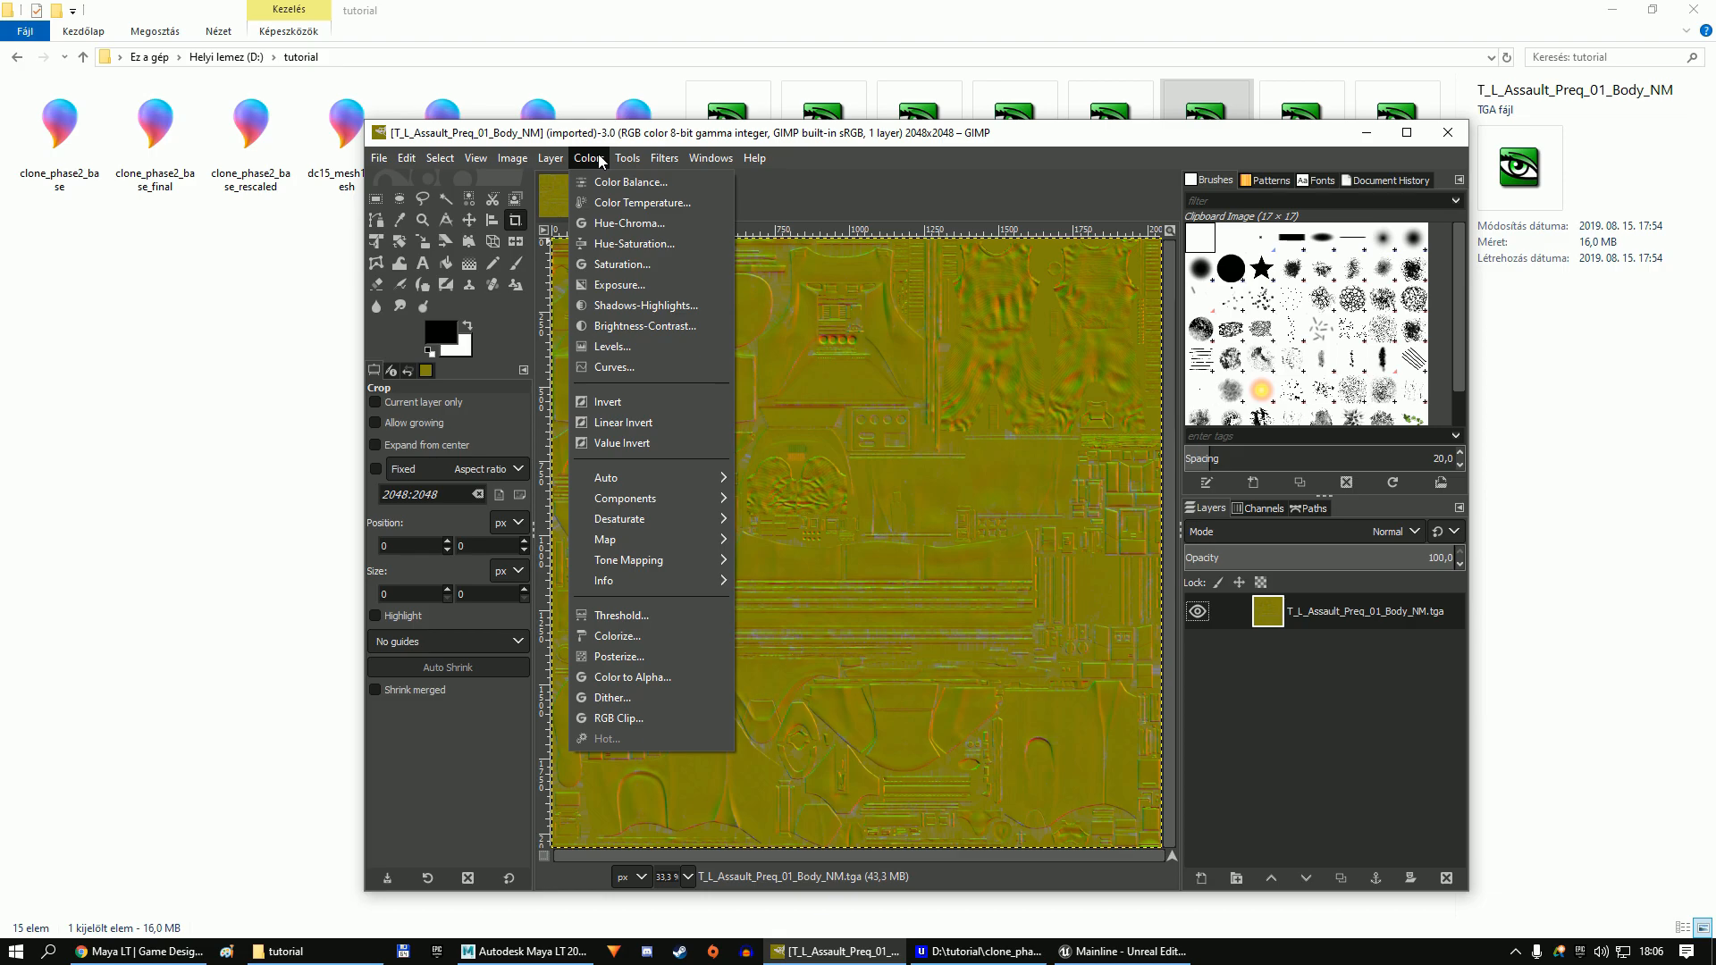
pyautogui.moveTo(625, 498)
pyautogui.click(802, 579)
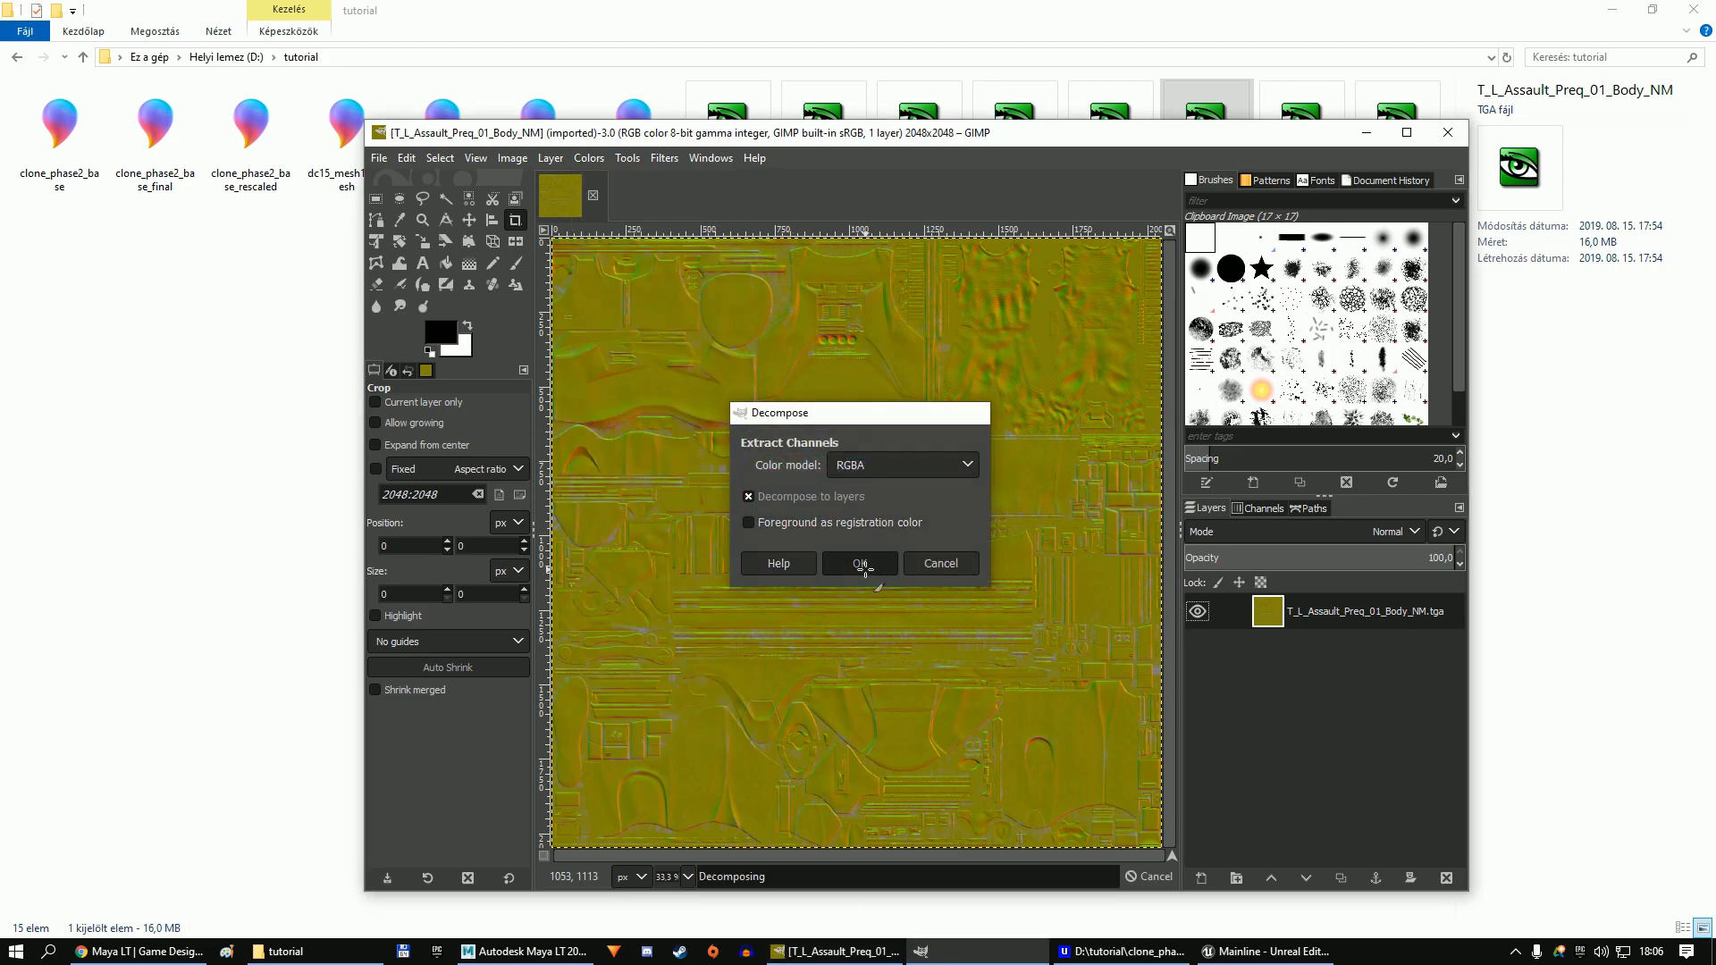
pyautogui.click(863, 564)
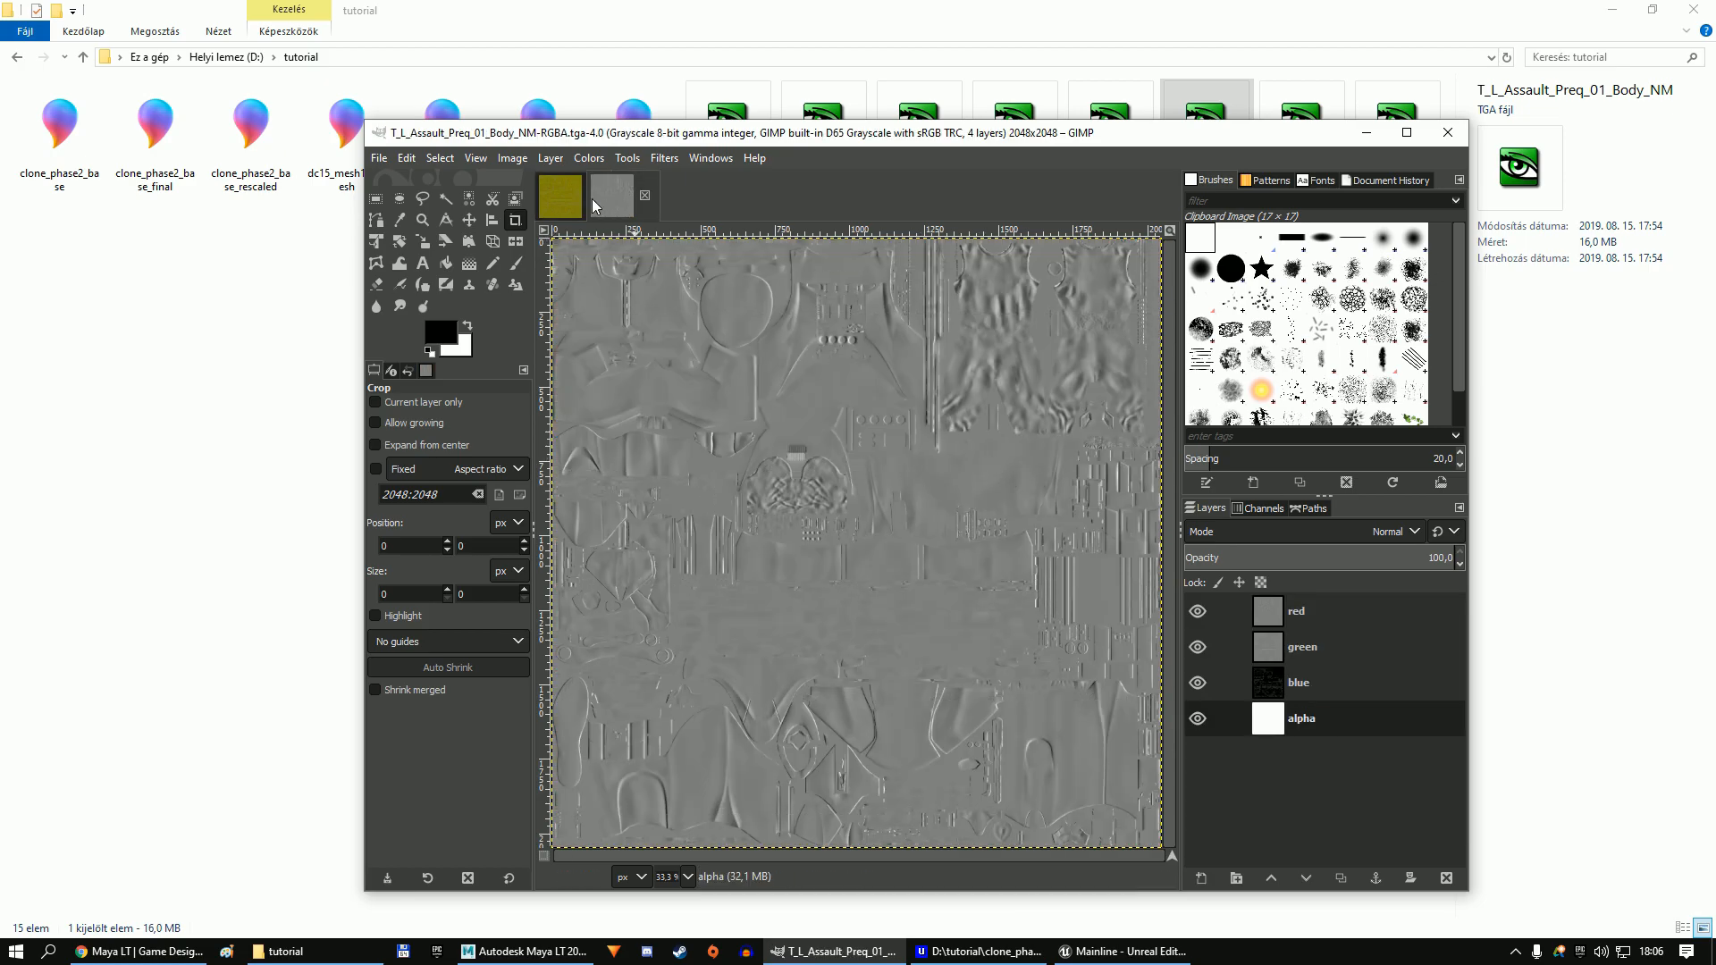
# Compose an RGBA normal map from the red and green layers, using a mask value of 255 for blue and alpha.
pyautogui.click(588, 158)
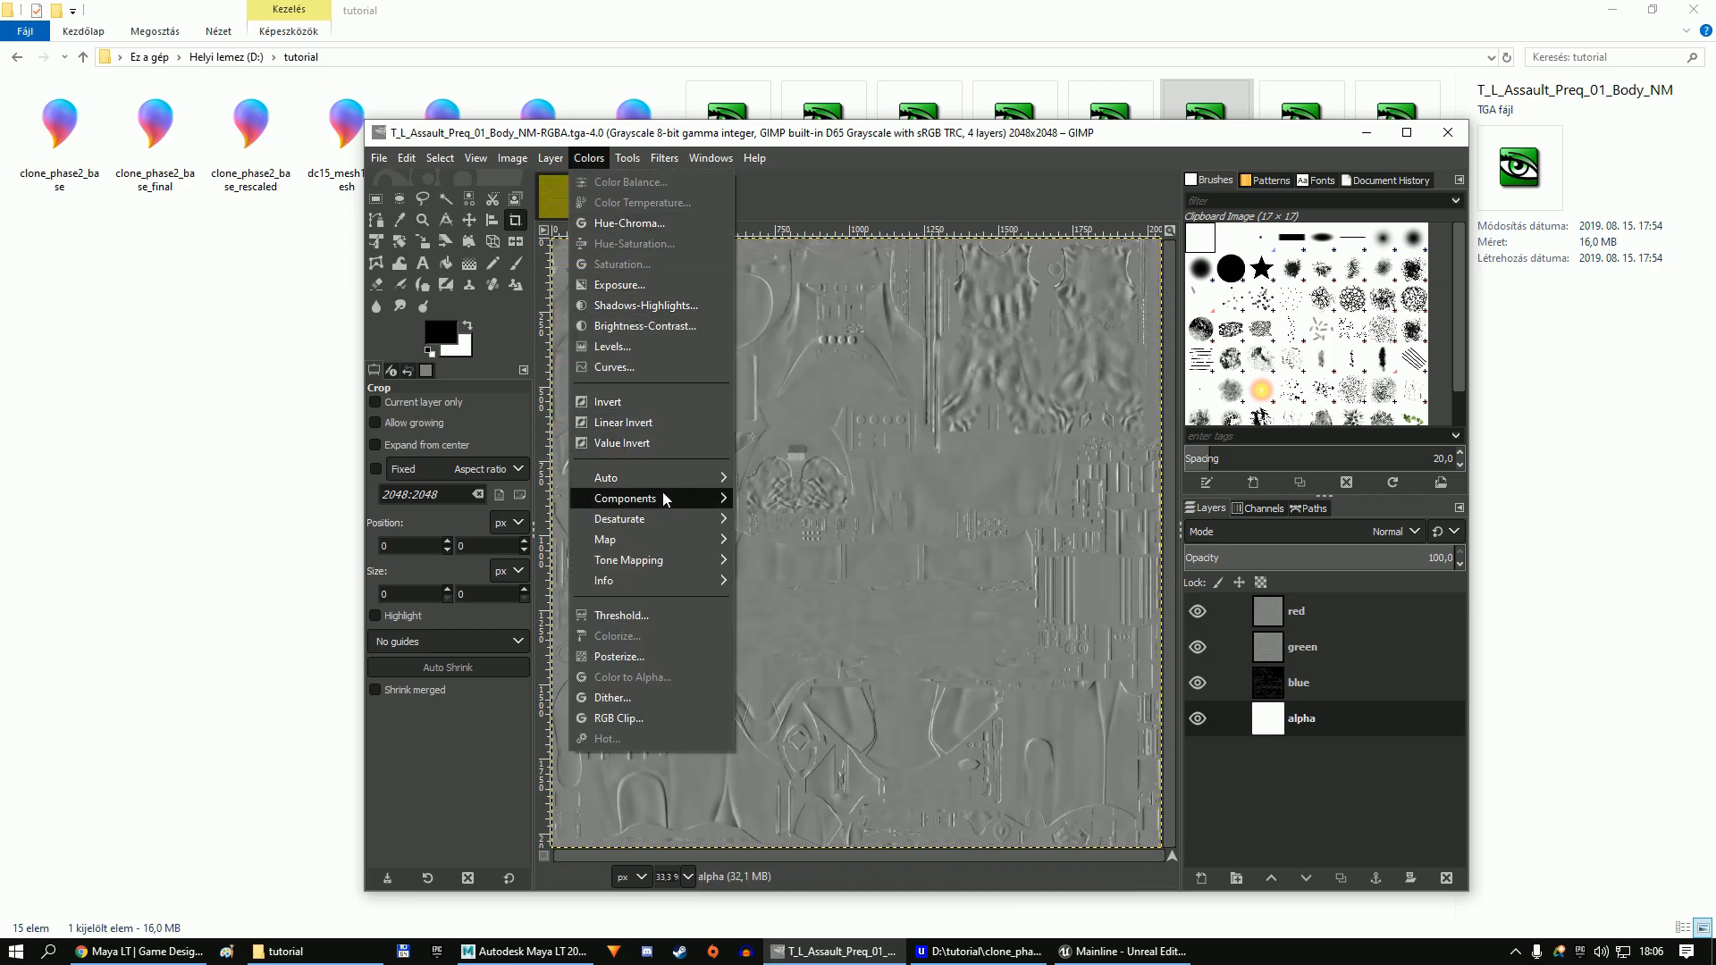
pyautogui.moveTo(662, 498)
pyautogui.click(808, 556)
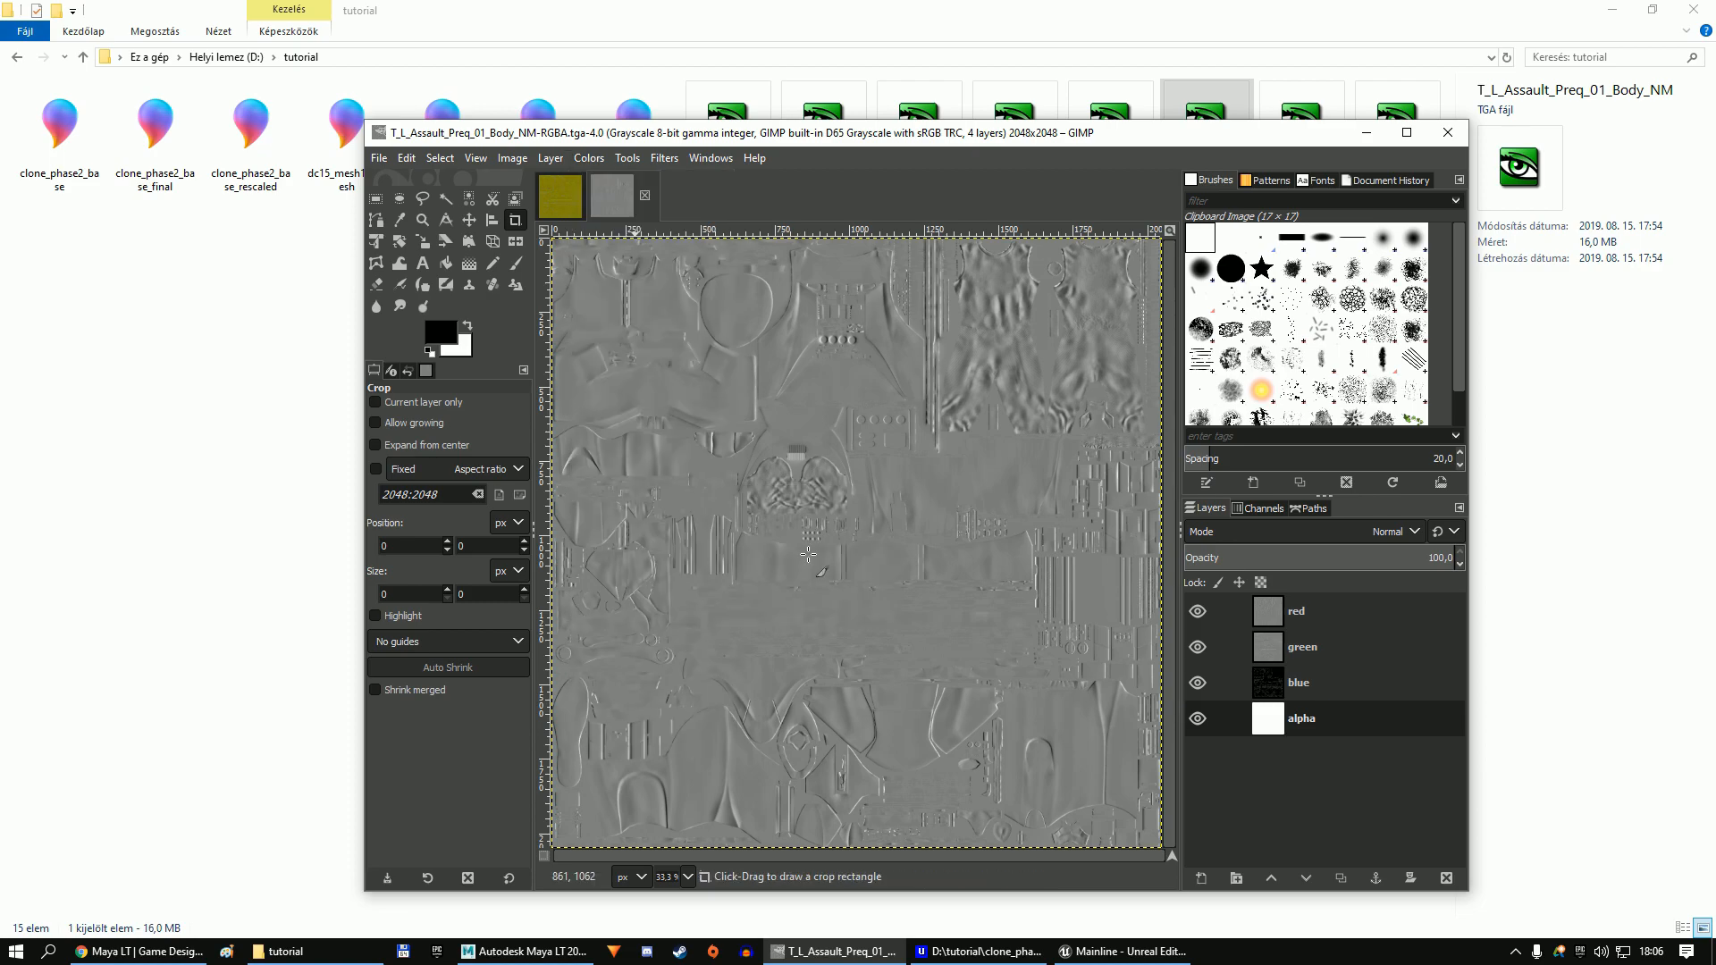
pyautogui.click(799, 420)
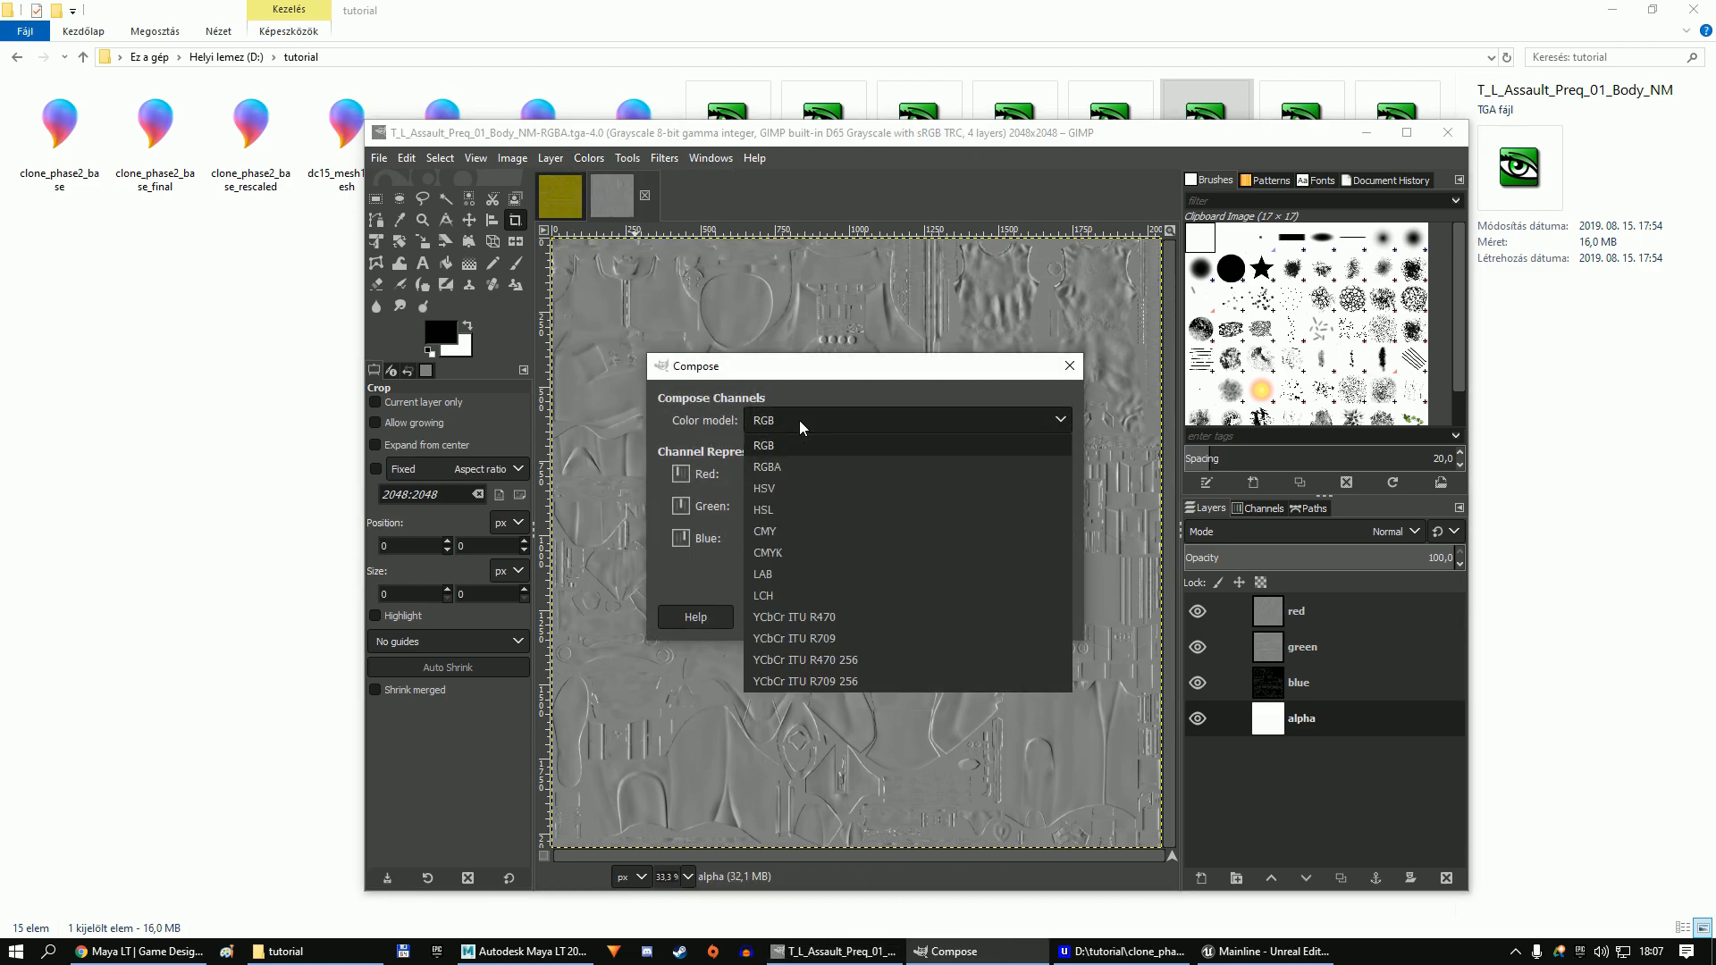
pyautogui.click(794, 462)
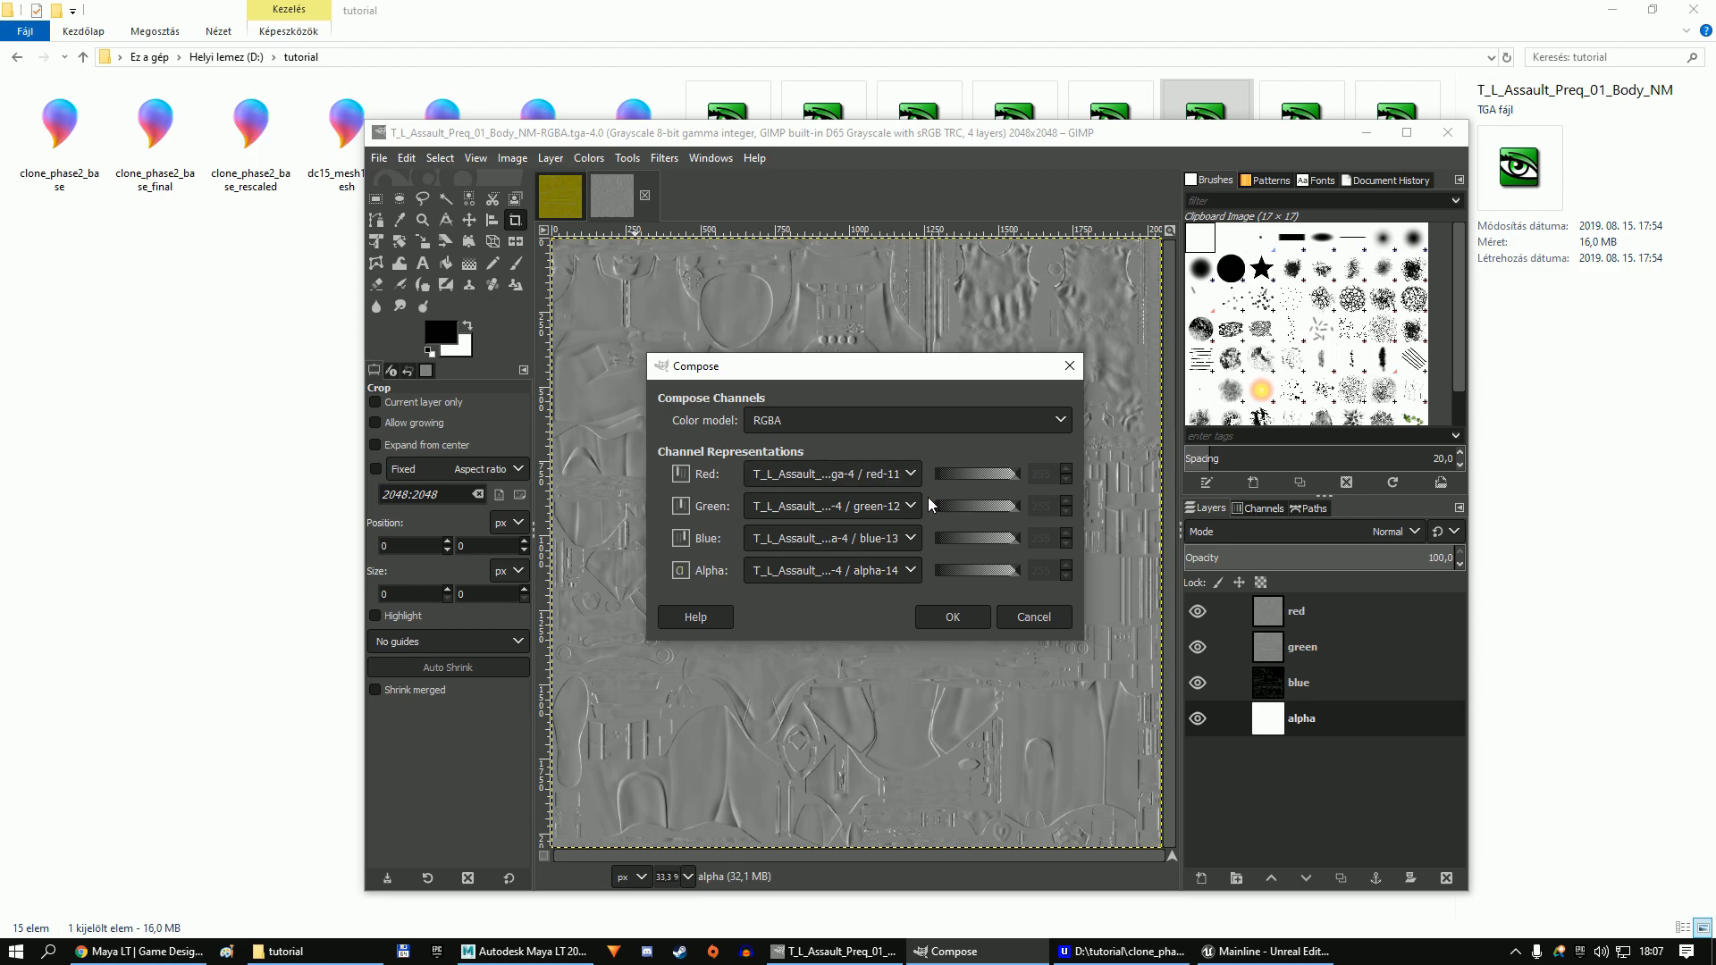
pyautogui.click(861, 541)
pyautogui.click(787, 666)
pyautogui.click(858, 572)
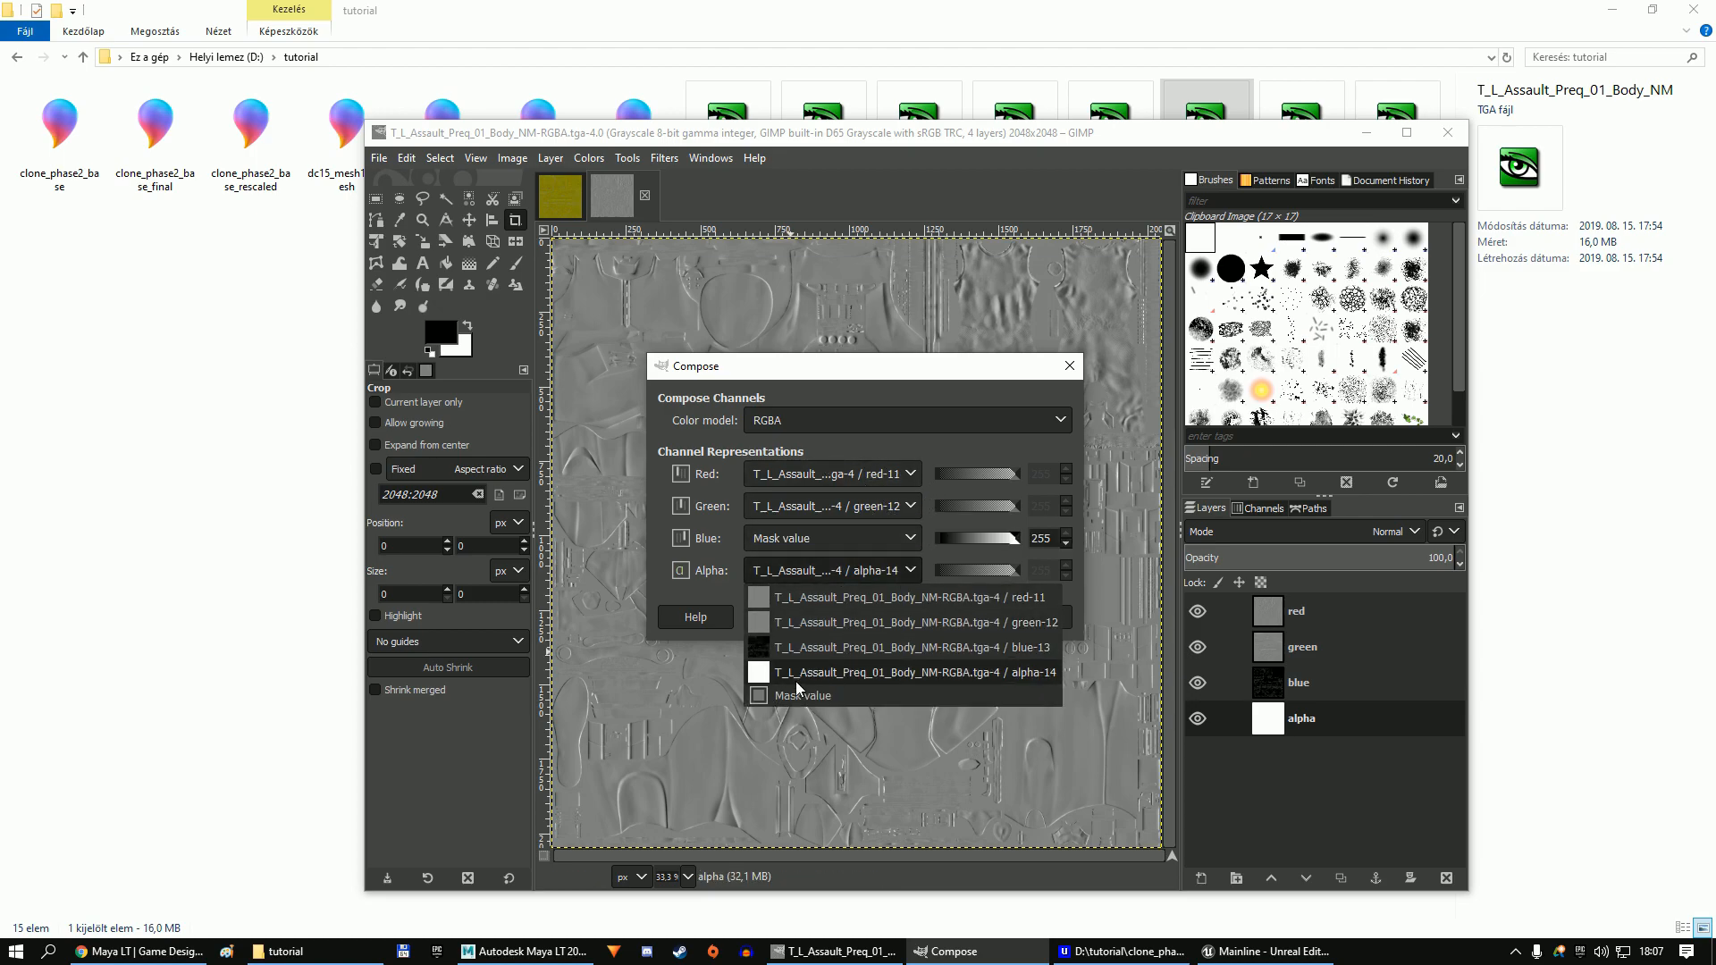
pyautogui.click(798, 692)
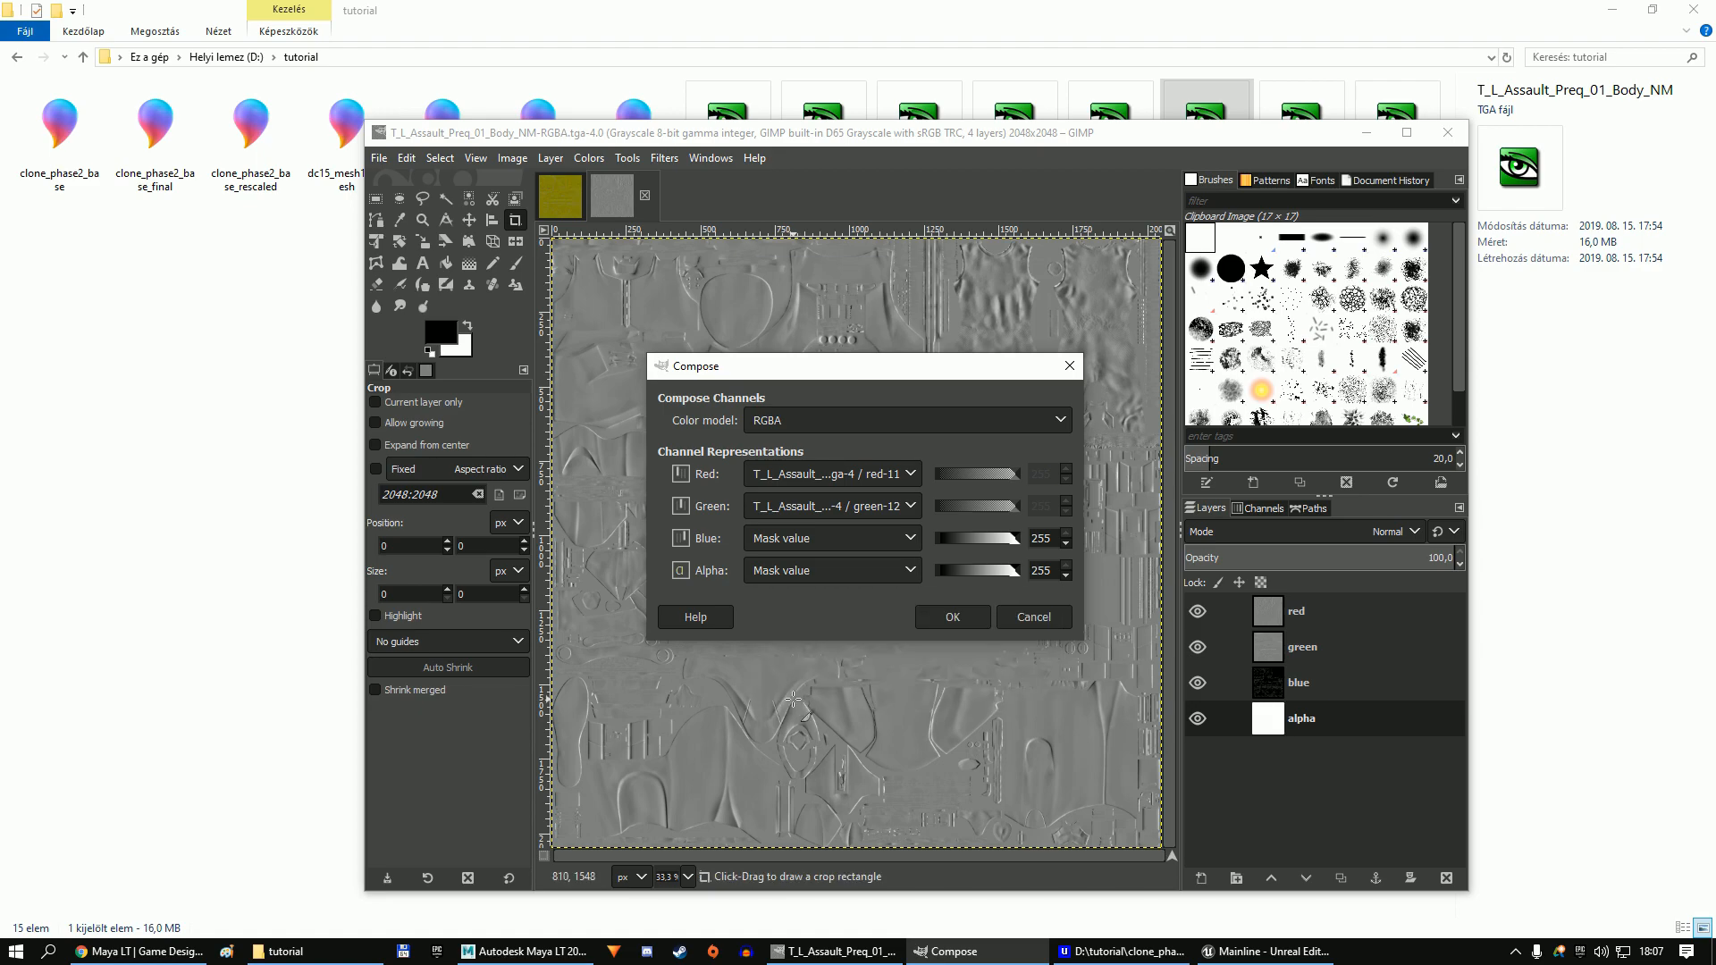
pyautogui.click(953, 617)
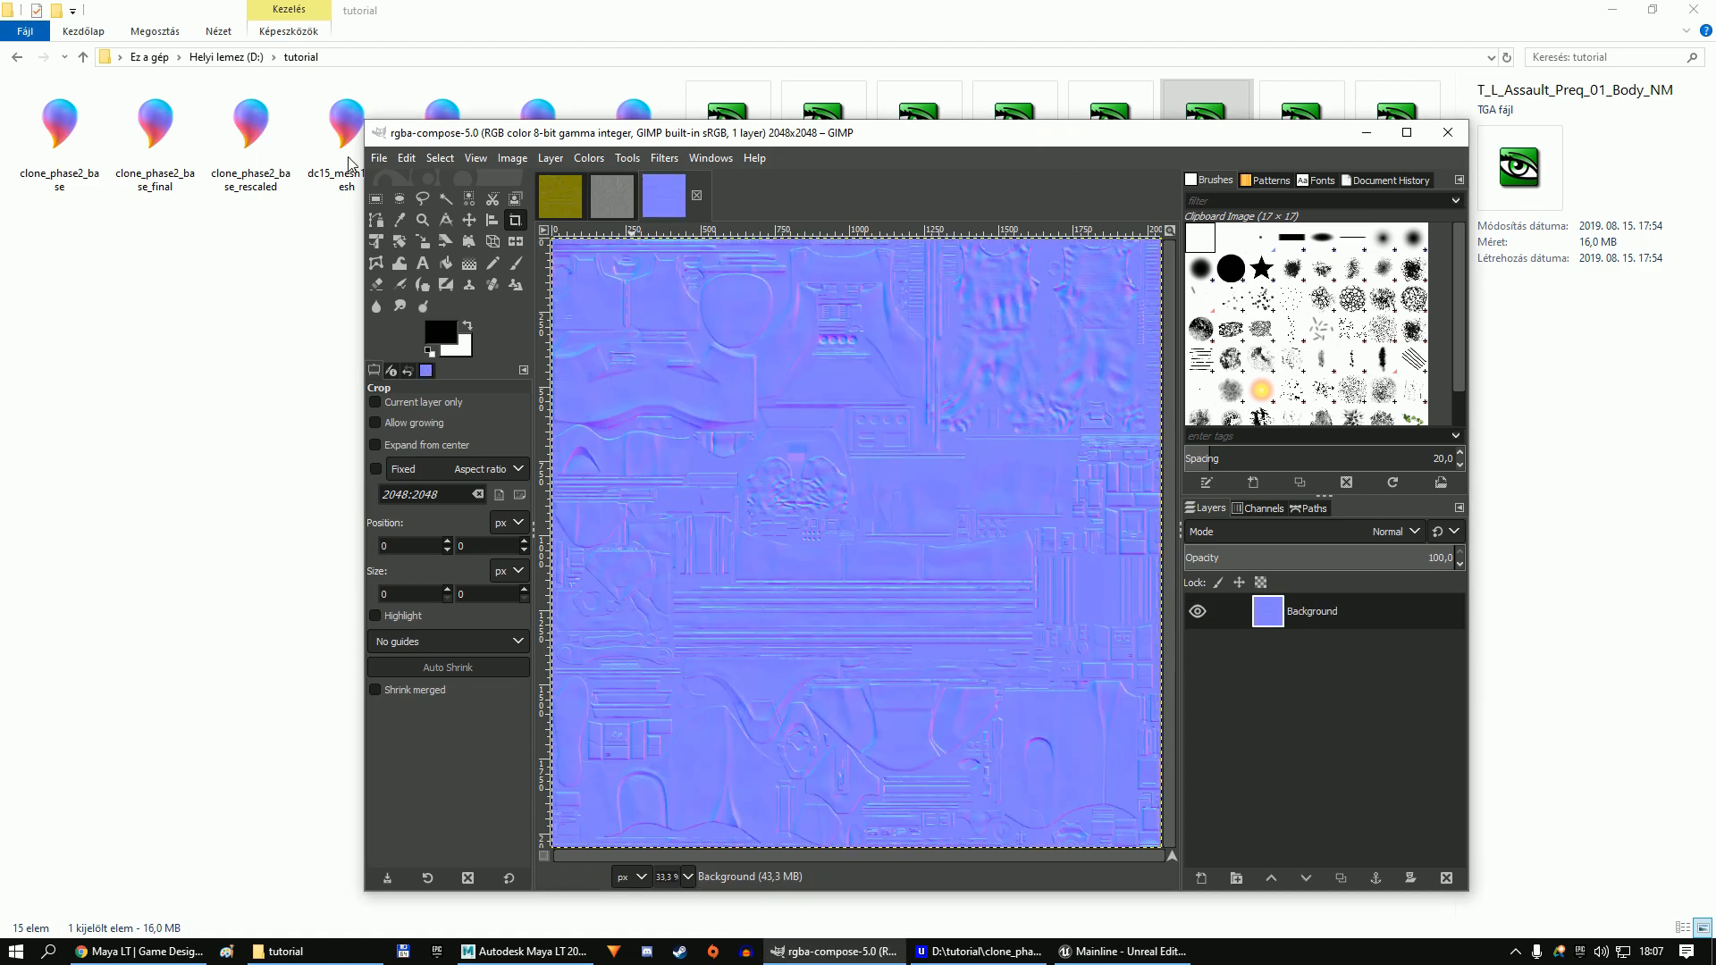
# Export the composed normal map to the tutorial folder as T_L_Assault_Preq_01_Body_normal.tga with RLE compression and close its image.
pyautogui.click(379, 157)
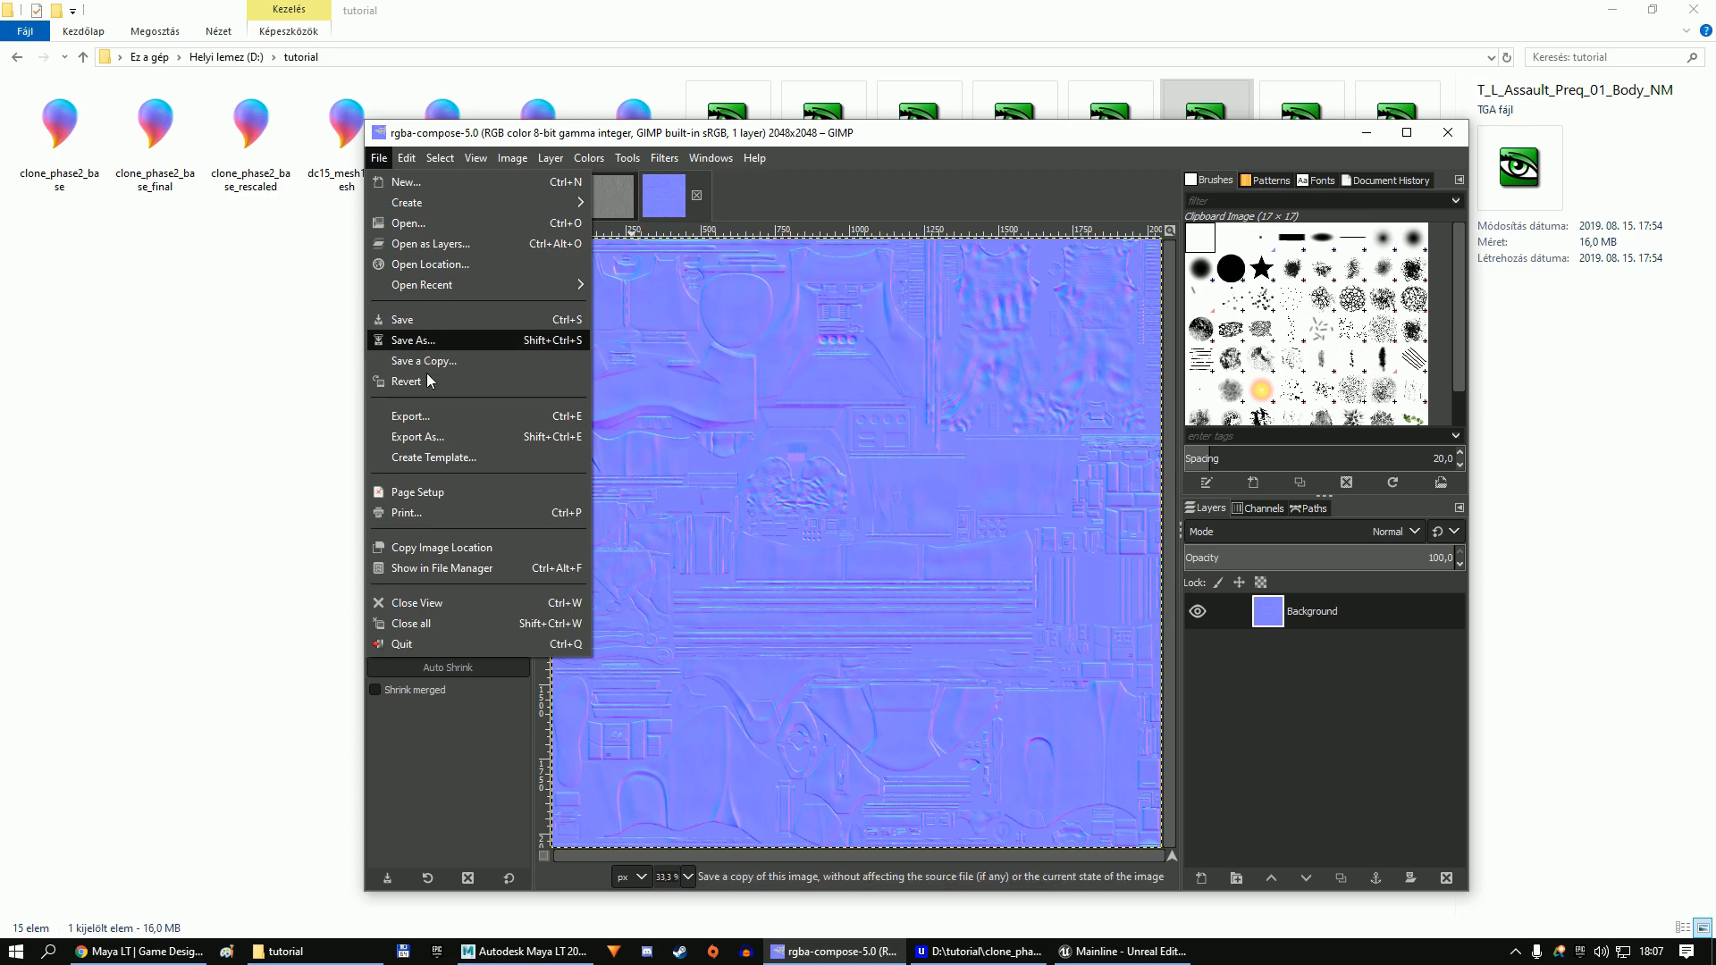
pyautogui.click(431, 416)
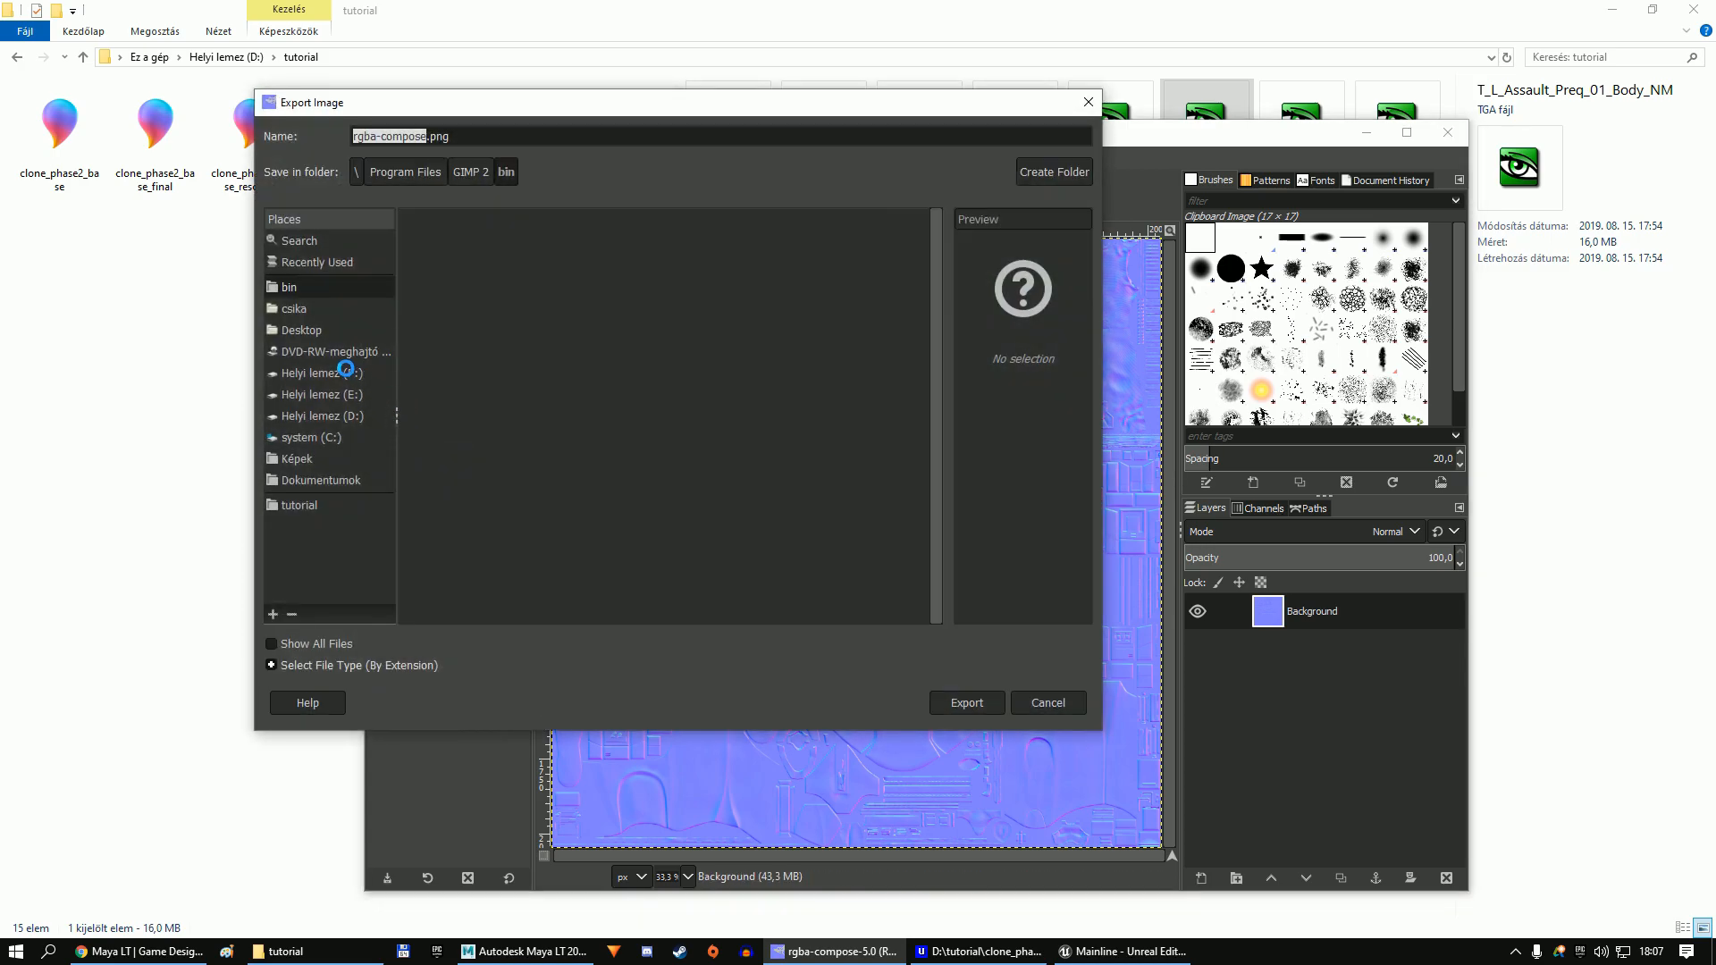
pyautogui.click(277, 512)
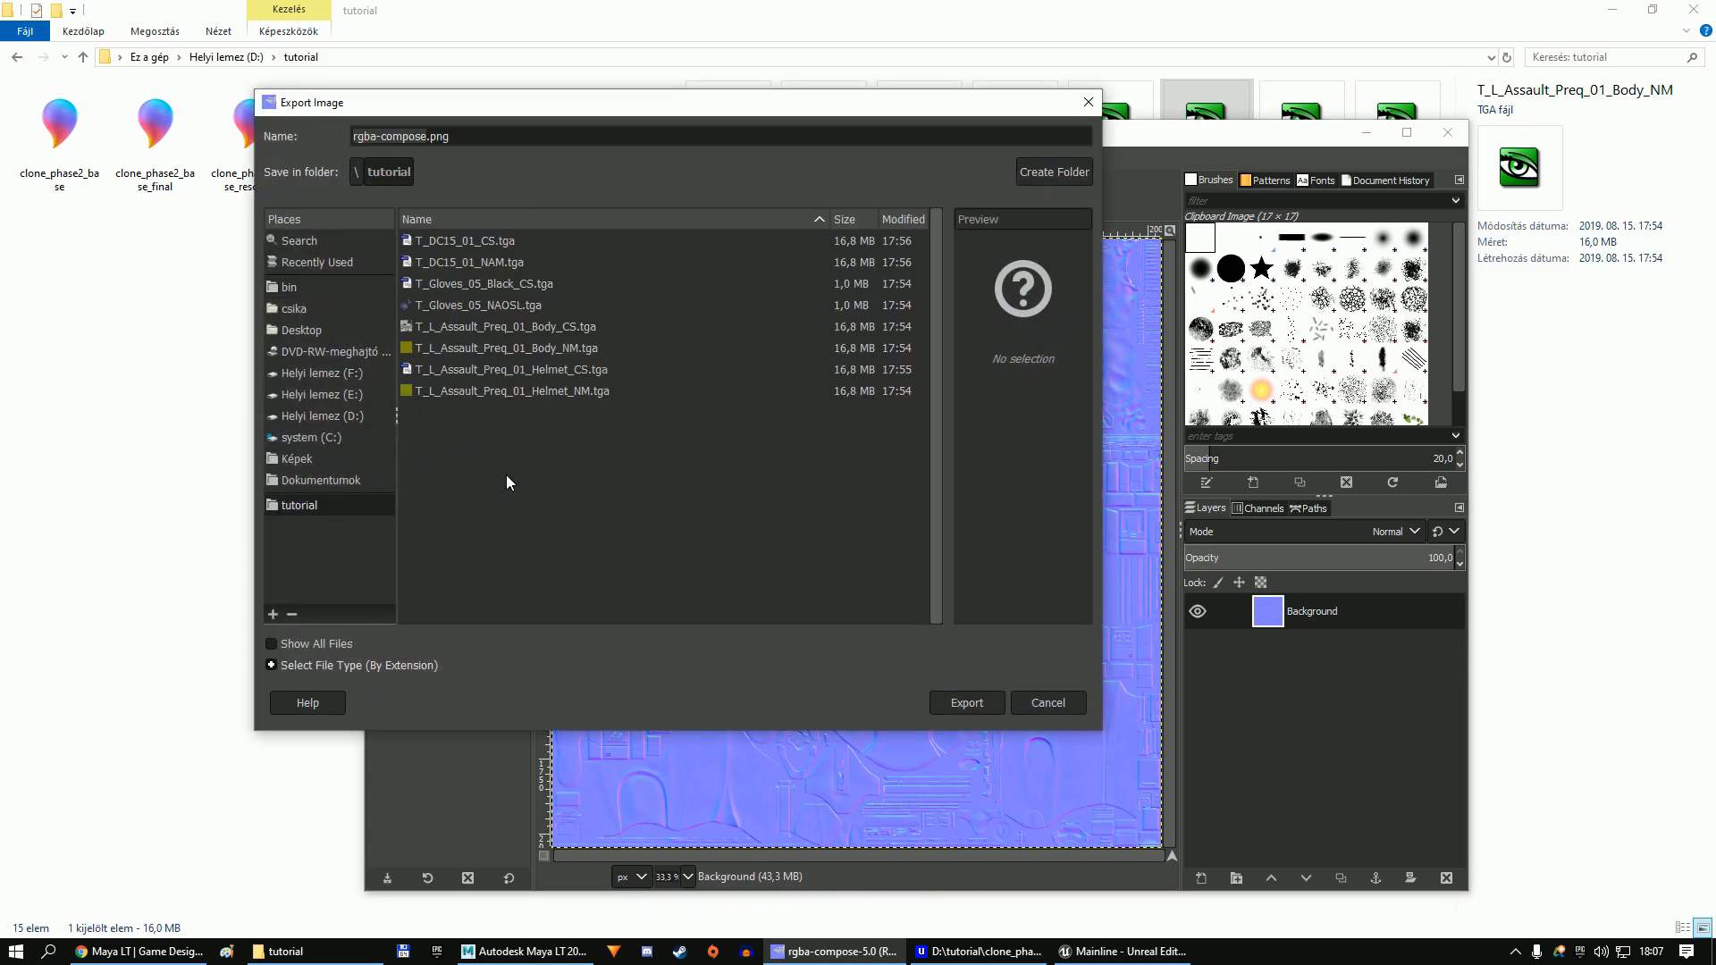
pyautogui.click(569, 344)
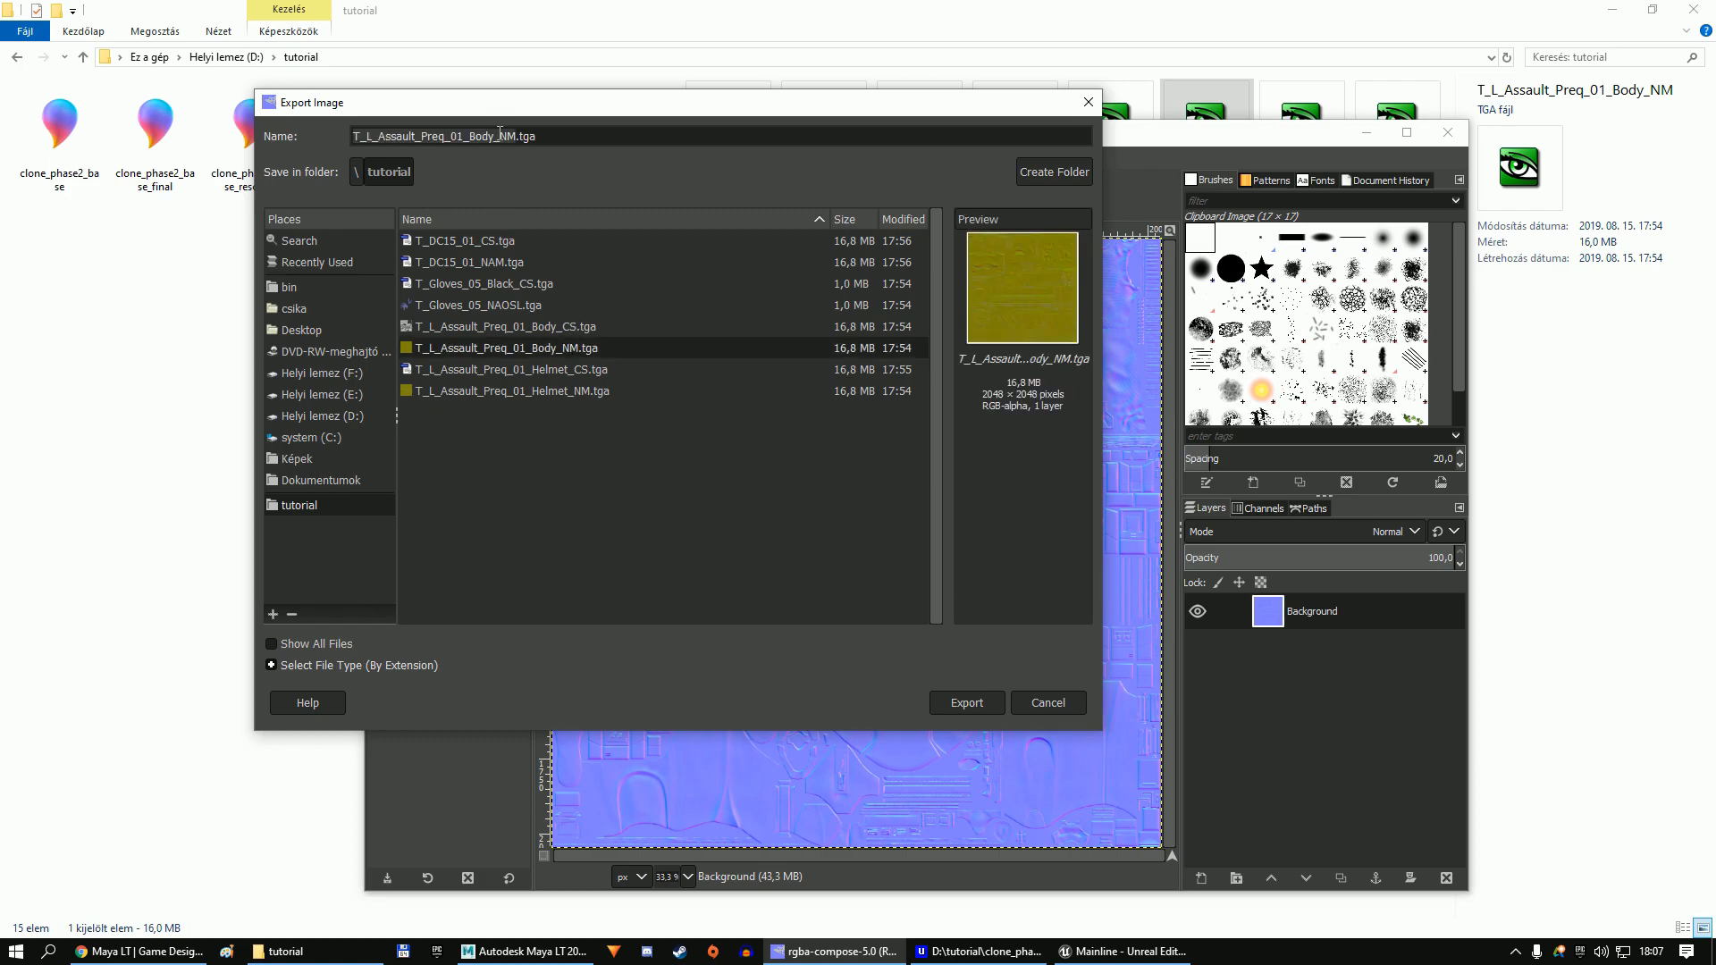
pyautogui.press('BackSpace')
pyautogui.press('BackSpace')
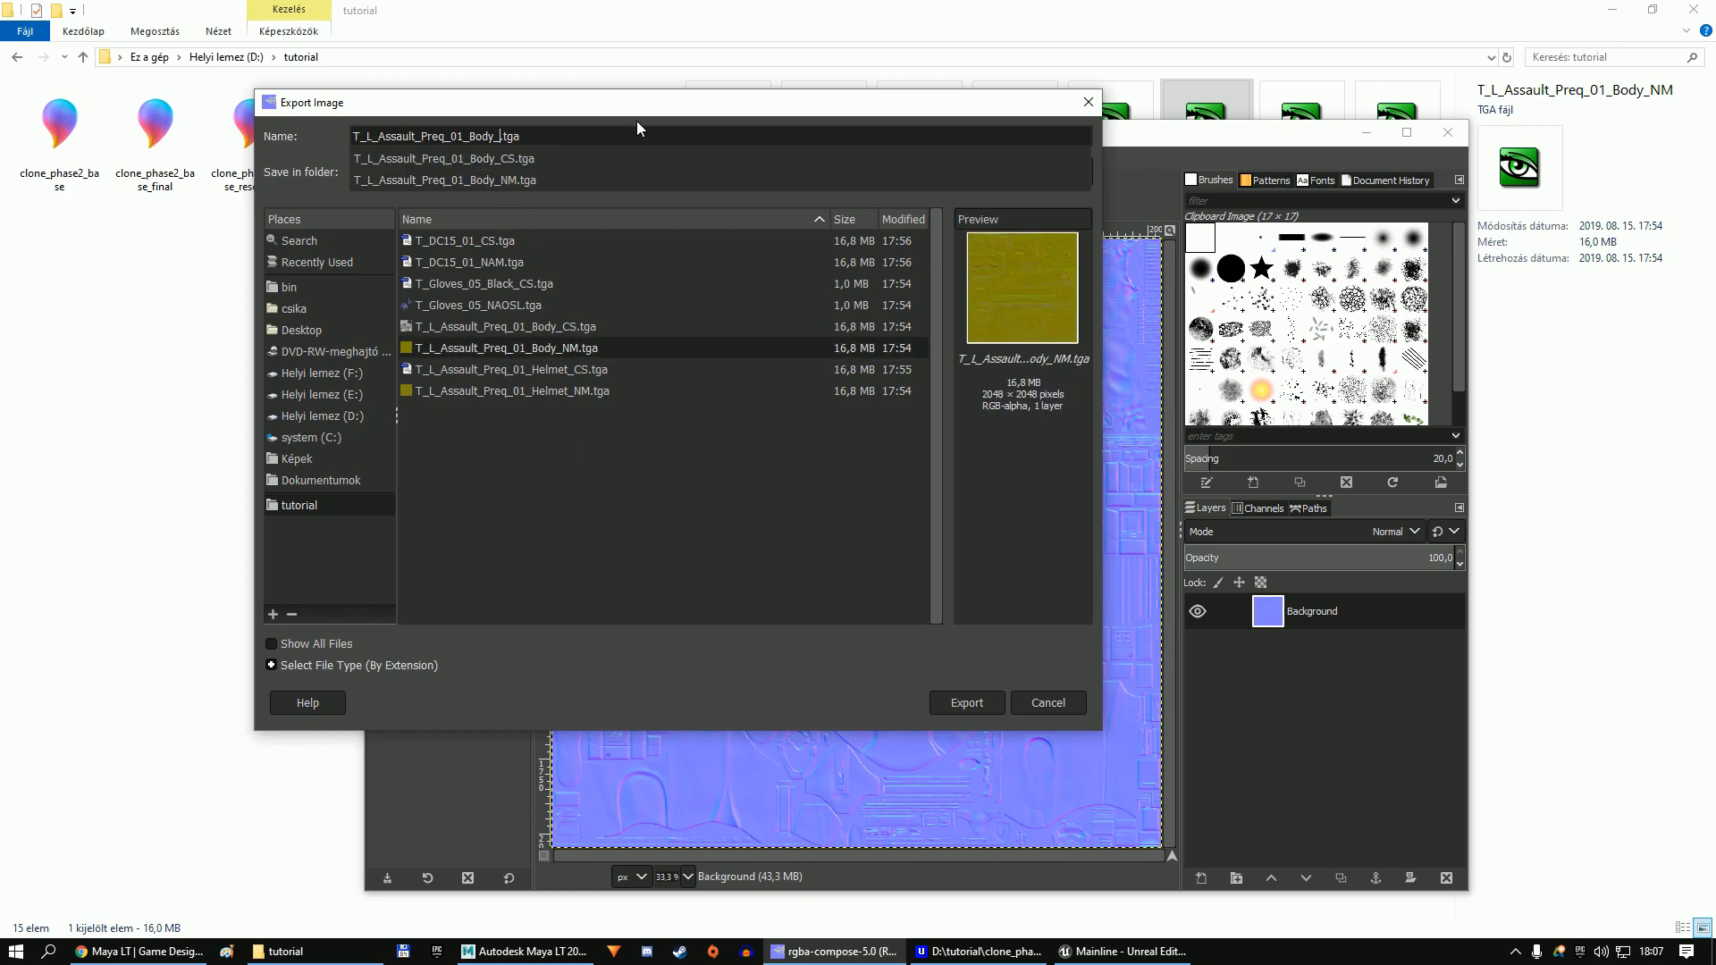
pyautogui.write('norma')
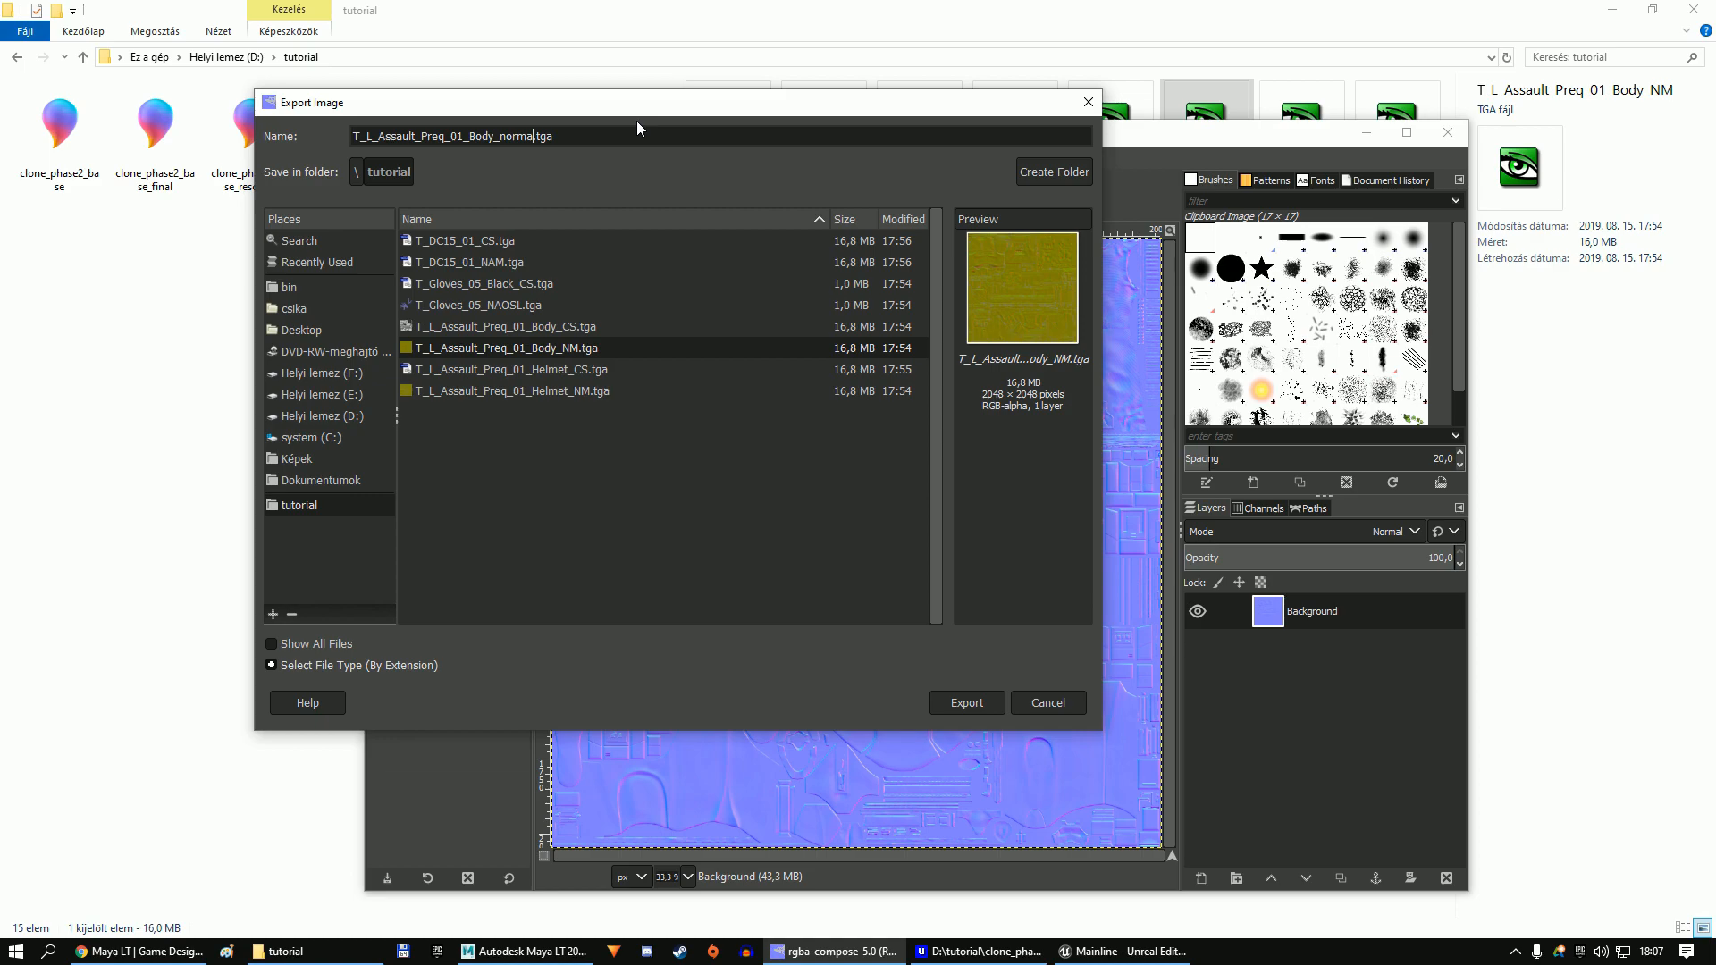
pyautogui.write('l')
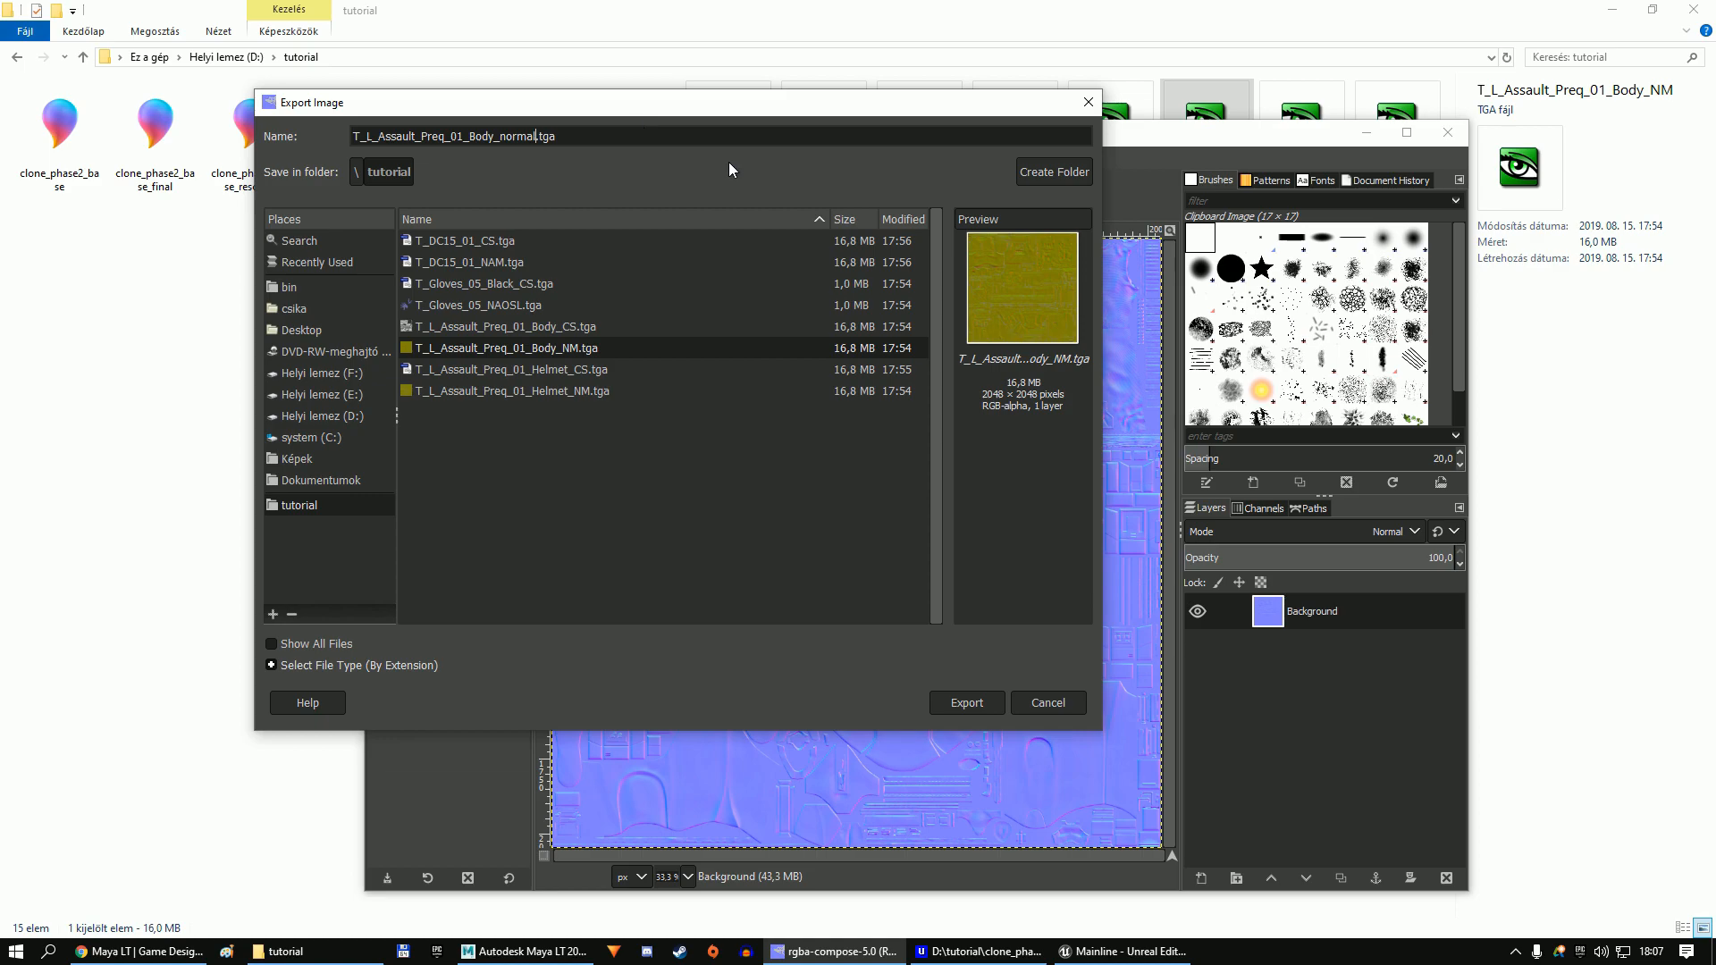
pyautogui.click(967, 702)
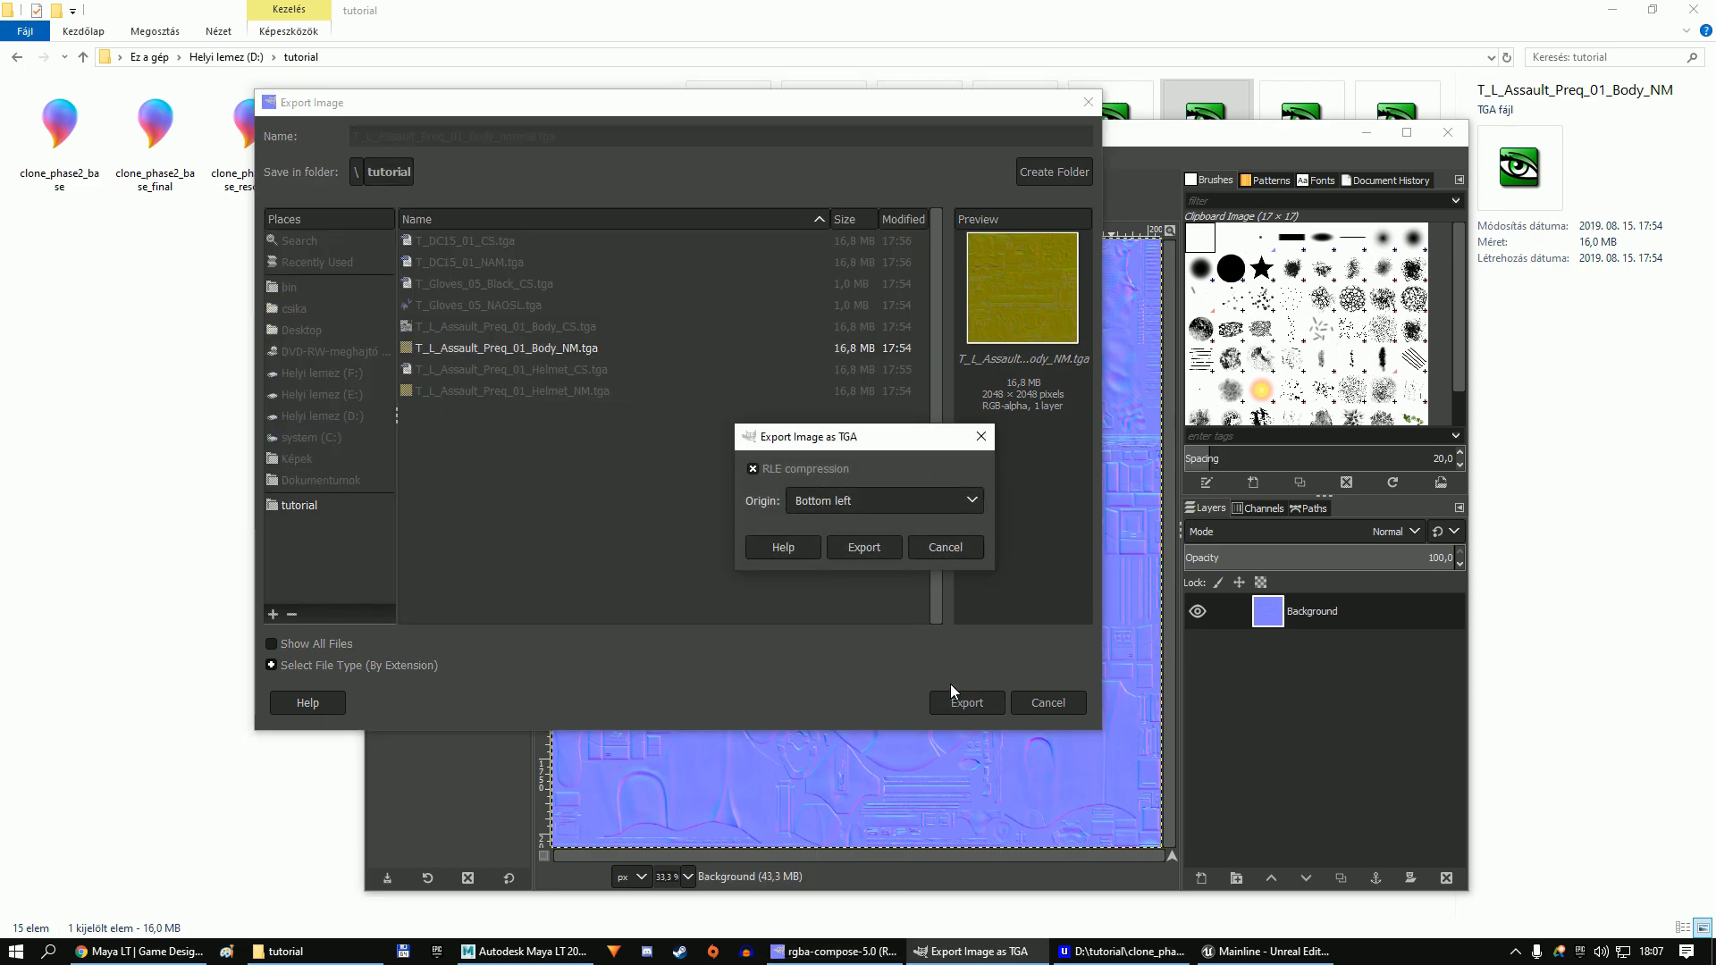
pyautogui.click(853, 545)
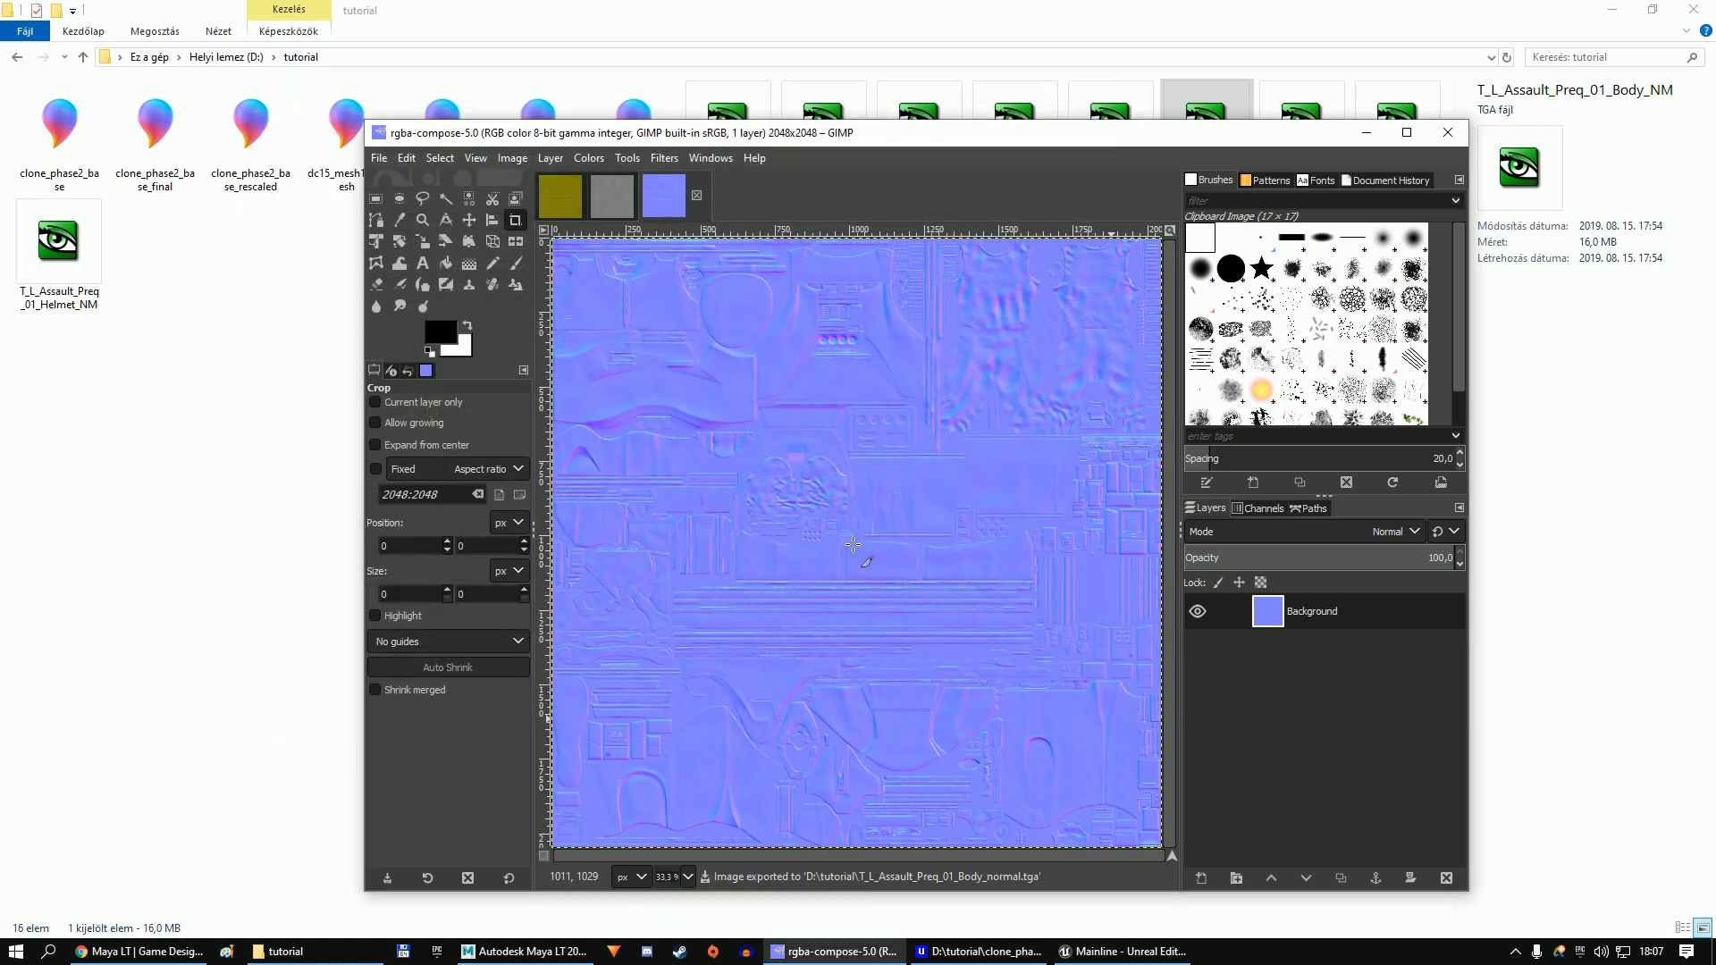
pyautogui.click(696, 195)
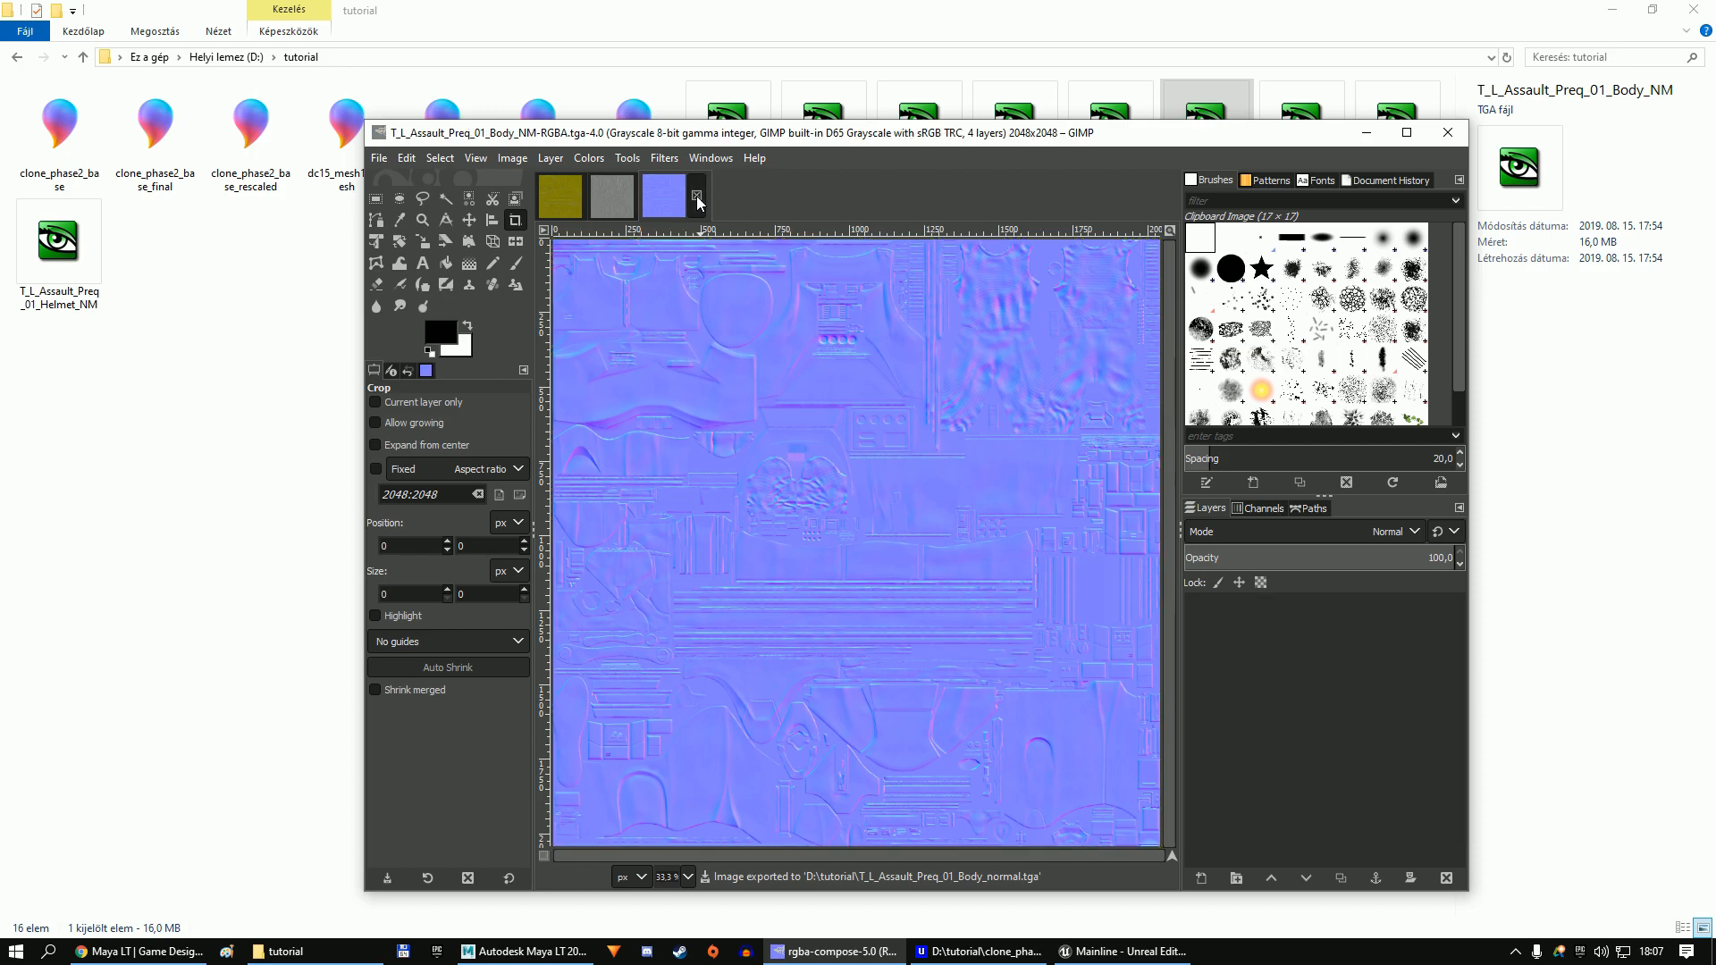
# Compose an RGBA metallic map from the decomposed blue and alpha layers, using a mask value of 0 for red and green.
pyautogui.click(589, 158)
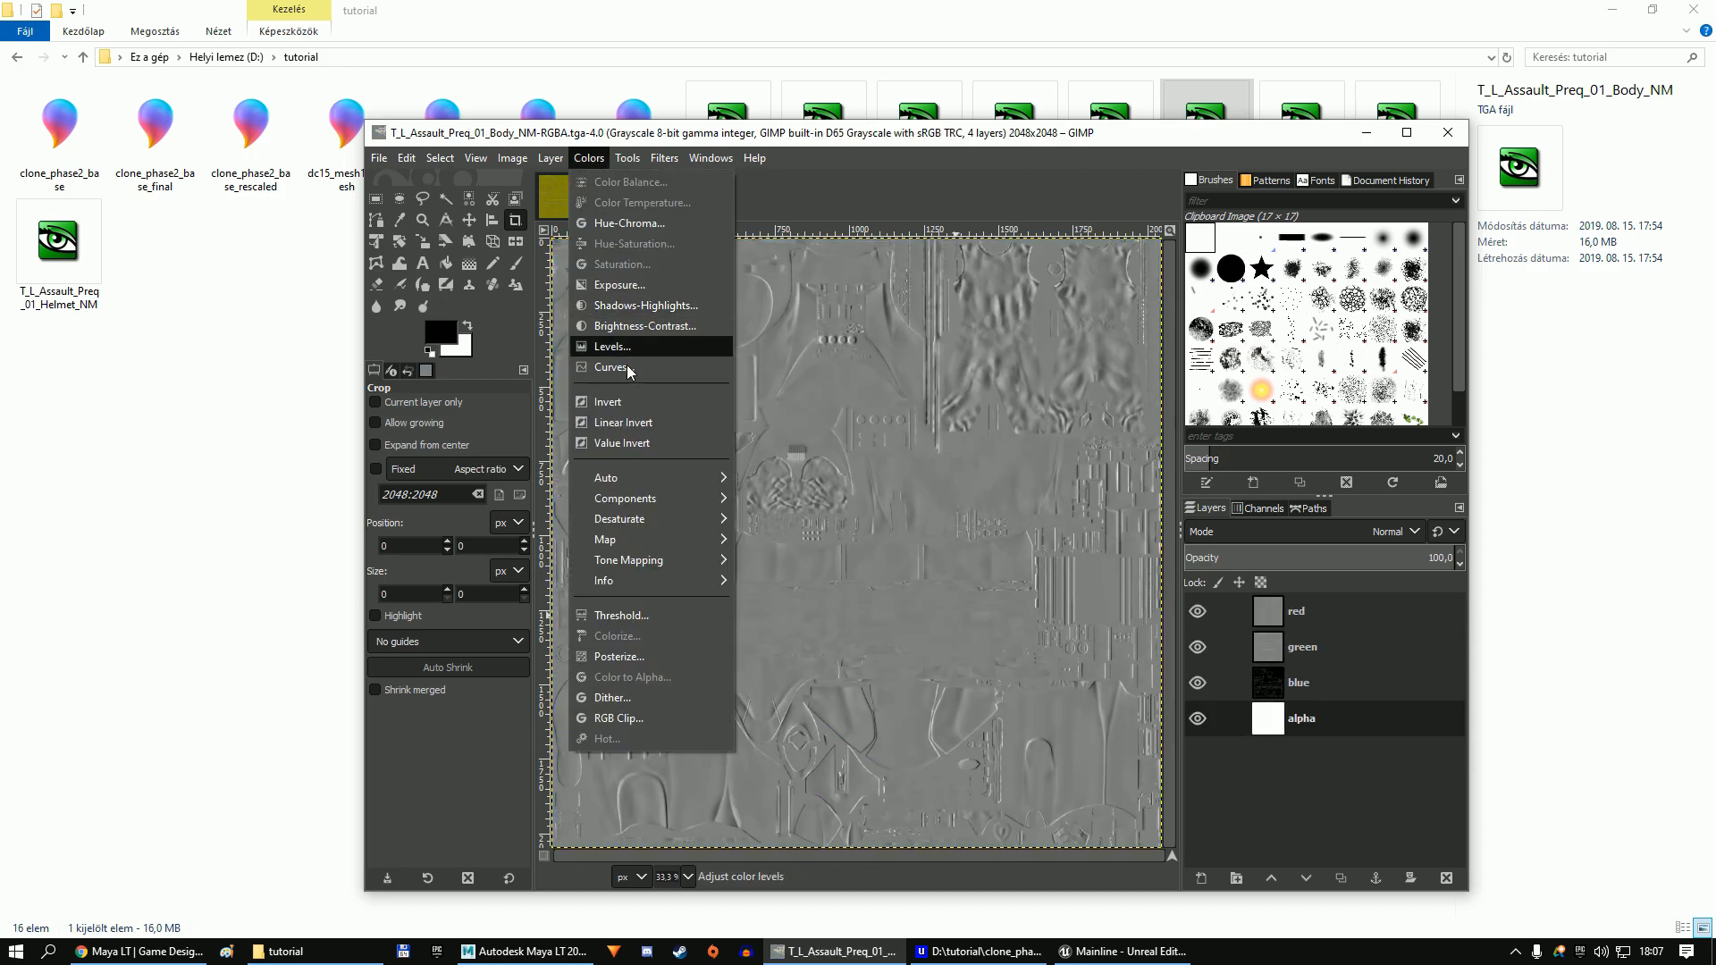
pyautogui.moveTo(644, 506)
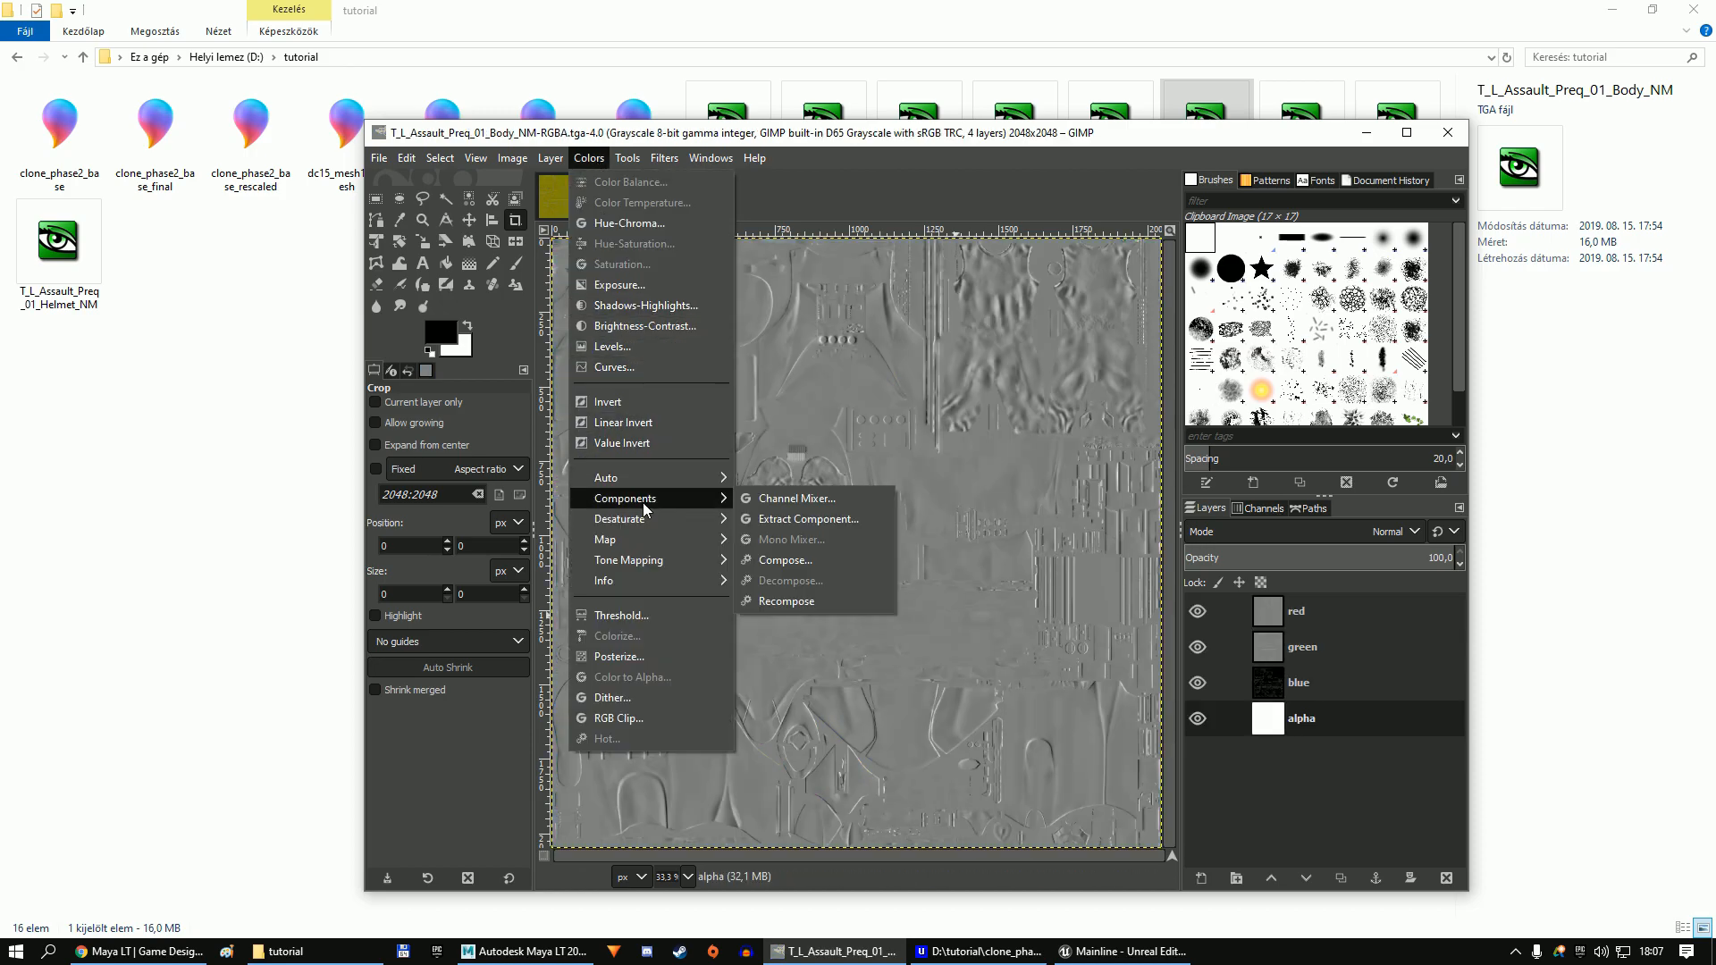
pyautogui.click(820, 557)
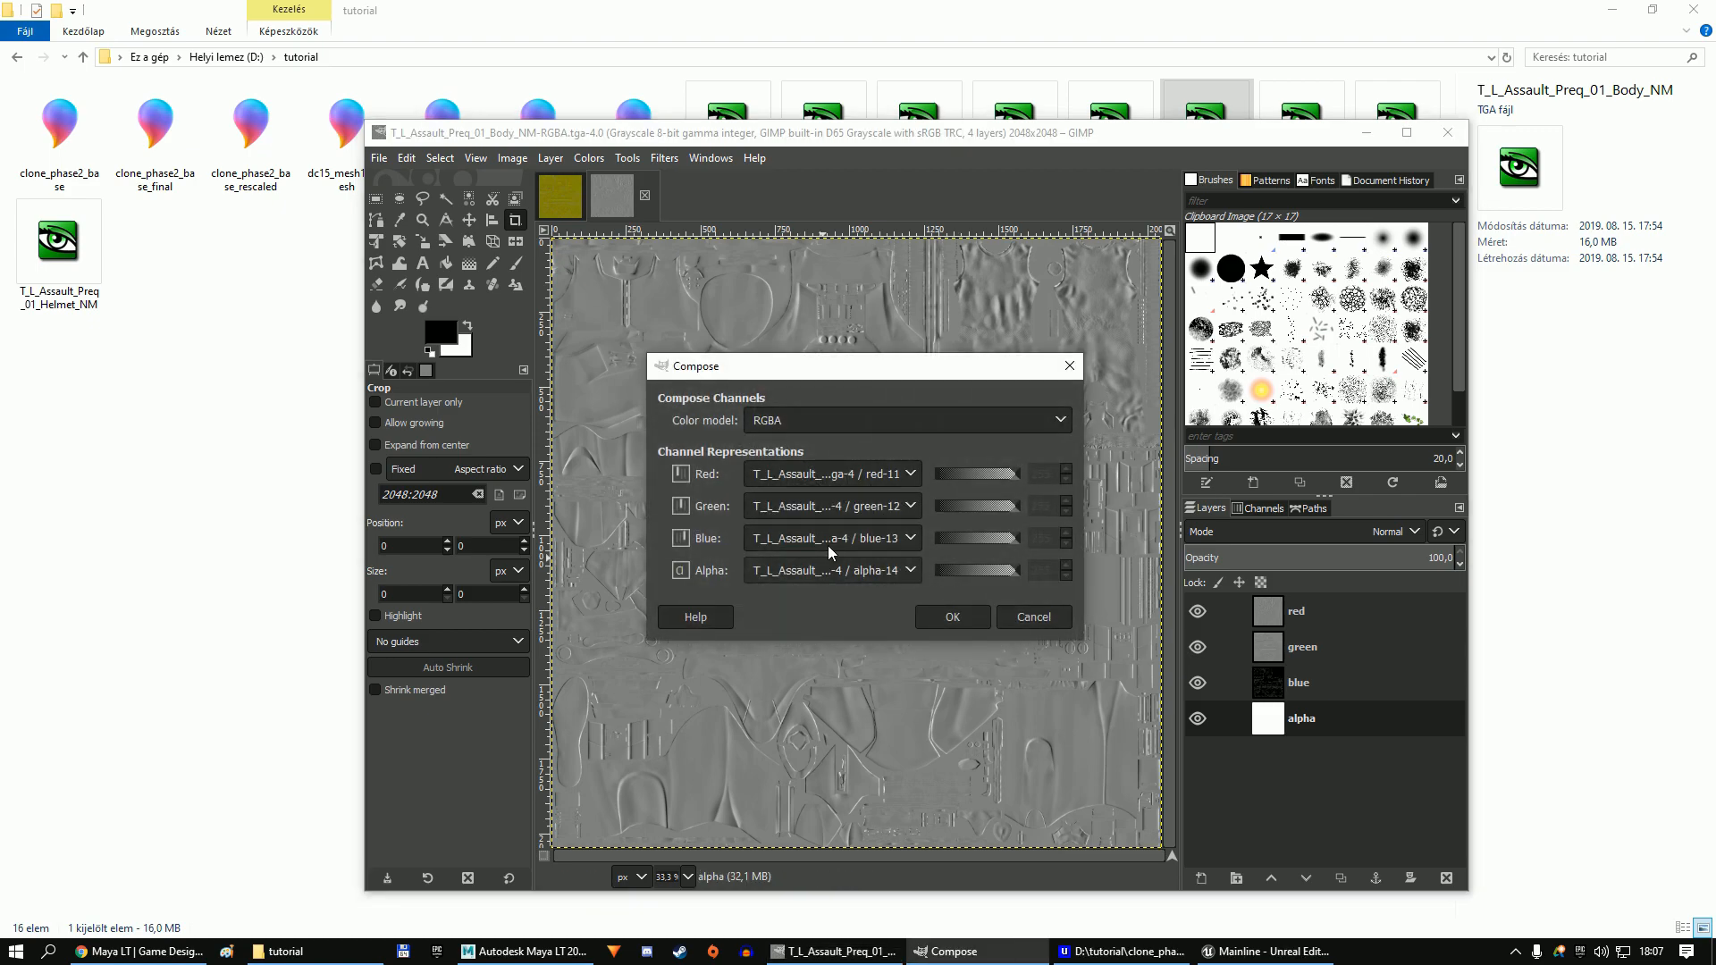
pyautogui.click(833, 474)
pyautogui.click(794, 597)
pyautogui.click(806, 508)
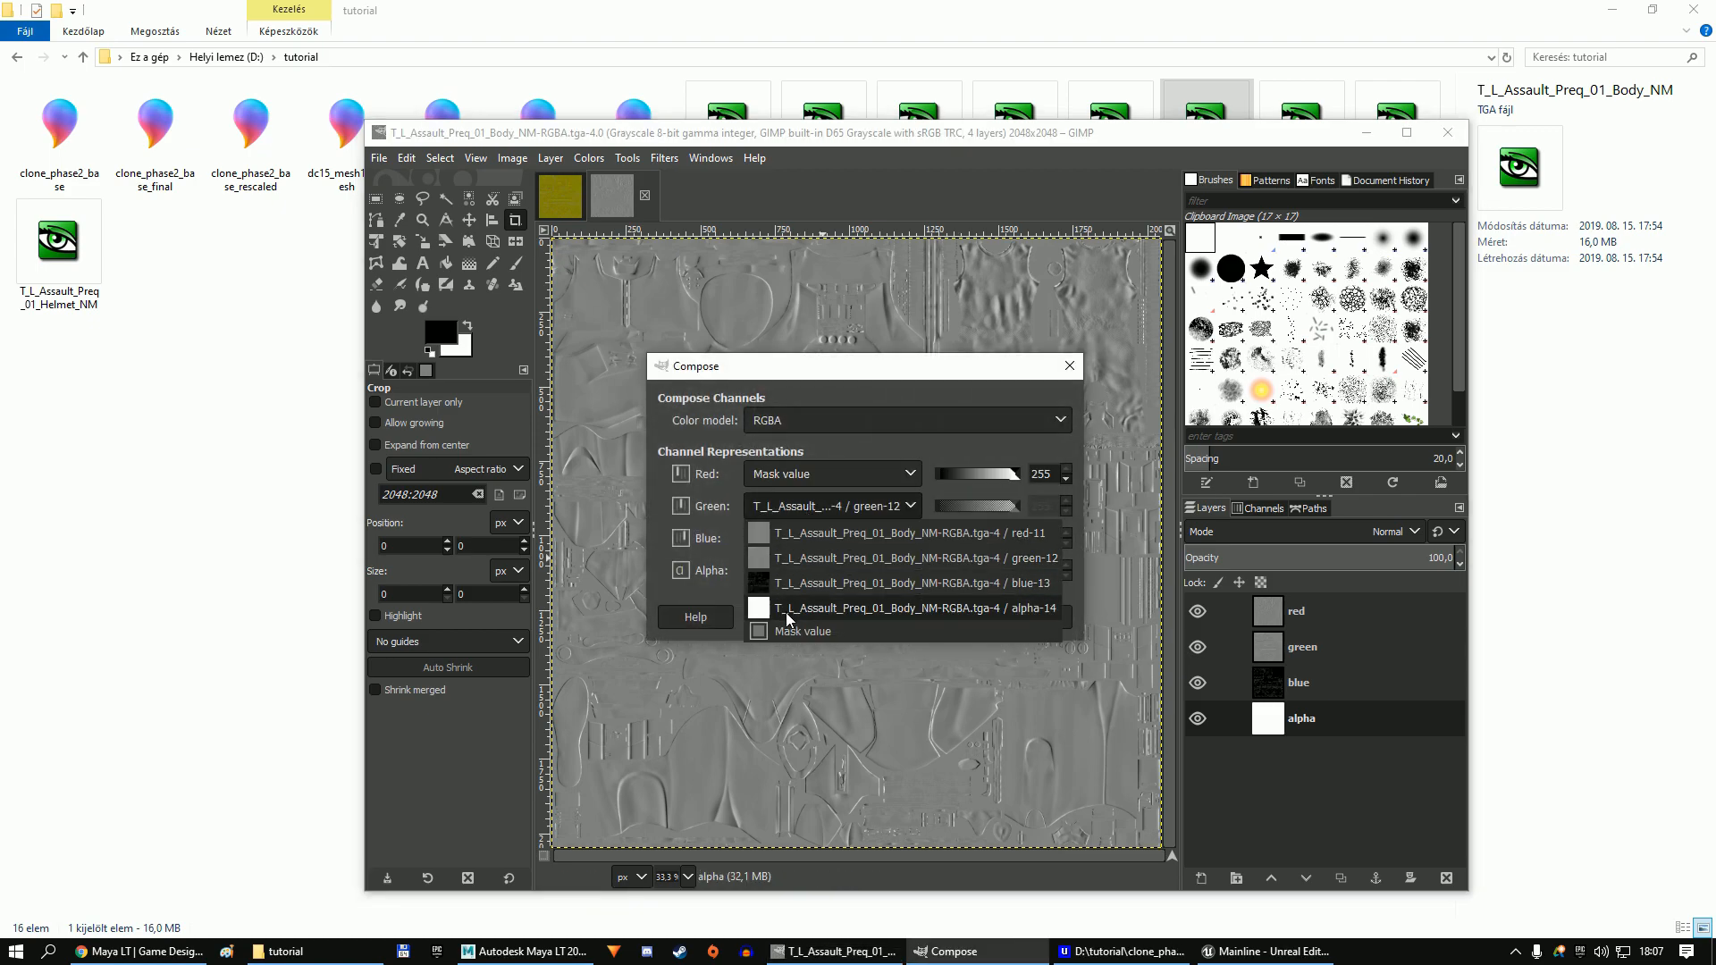
pyautogui.click(791, 631)
pyautogui.click(947, 511)
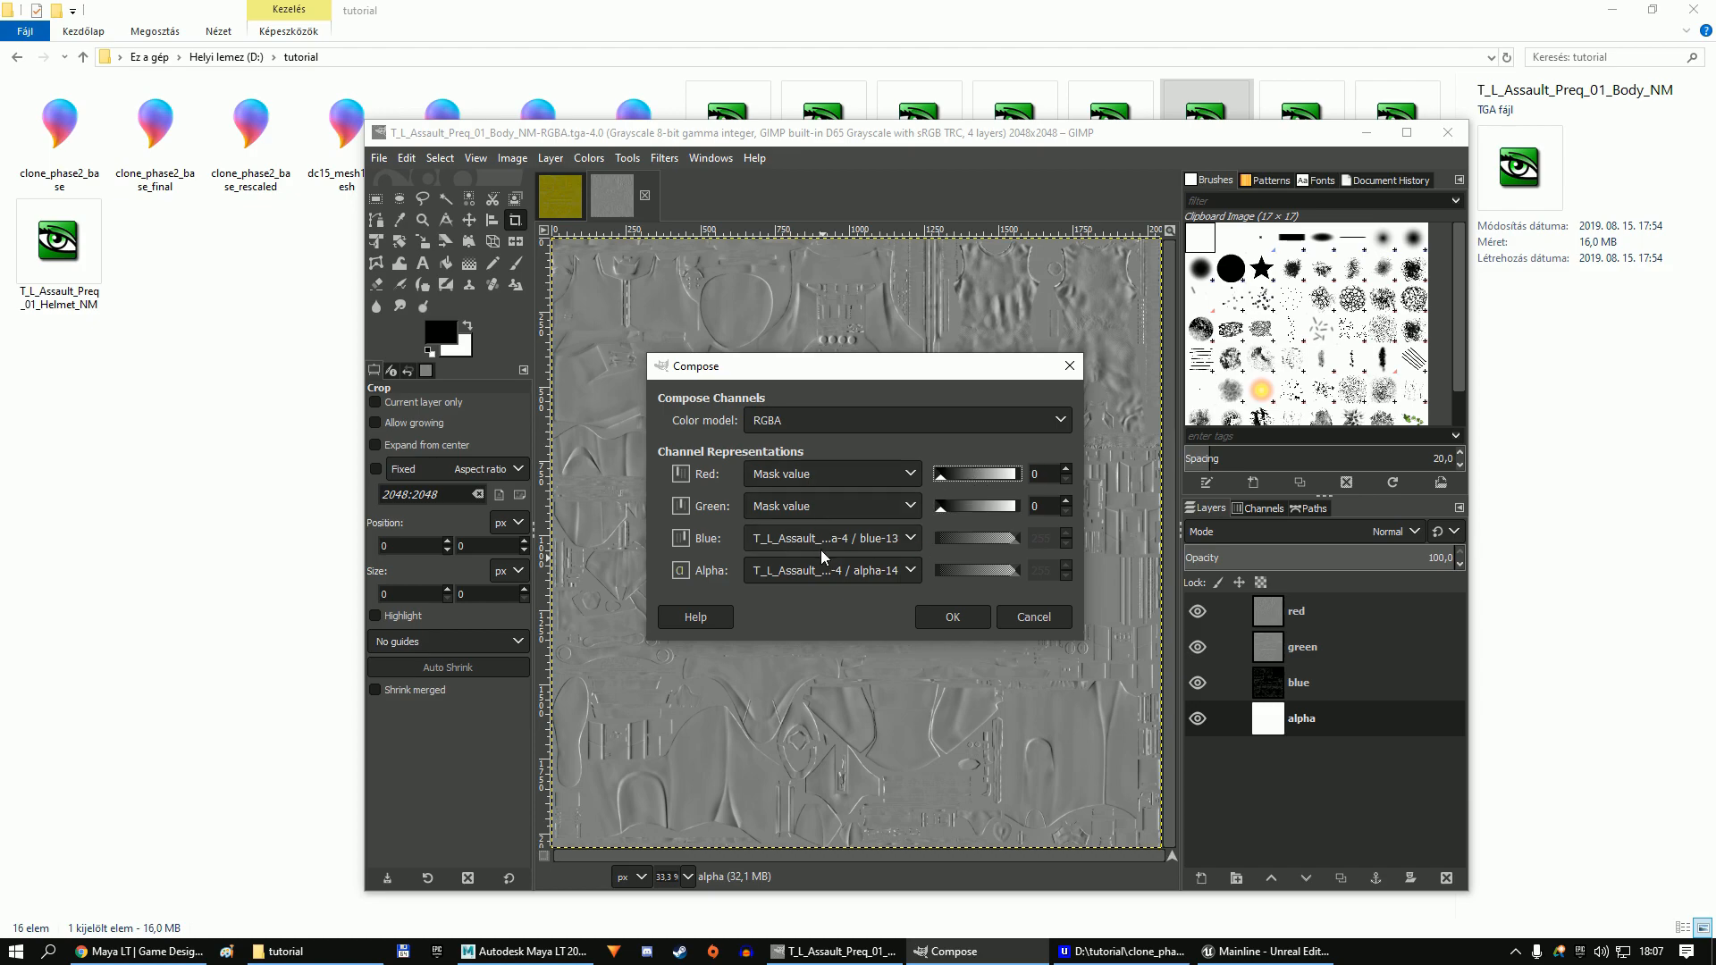
pyautogui.click(948, 619)
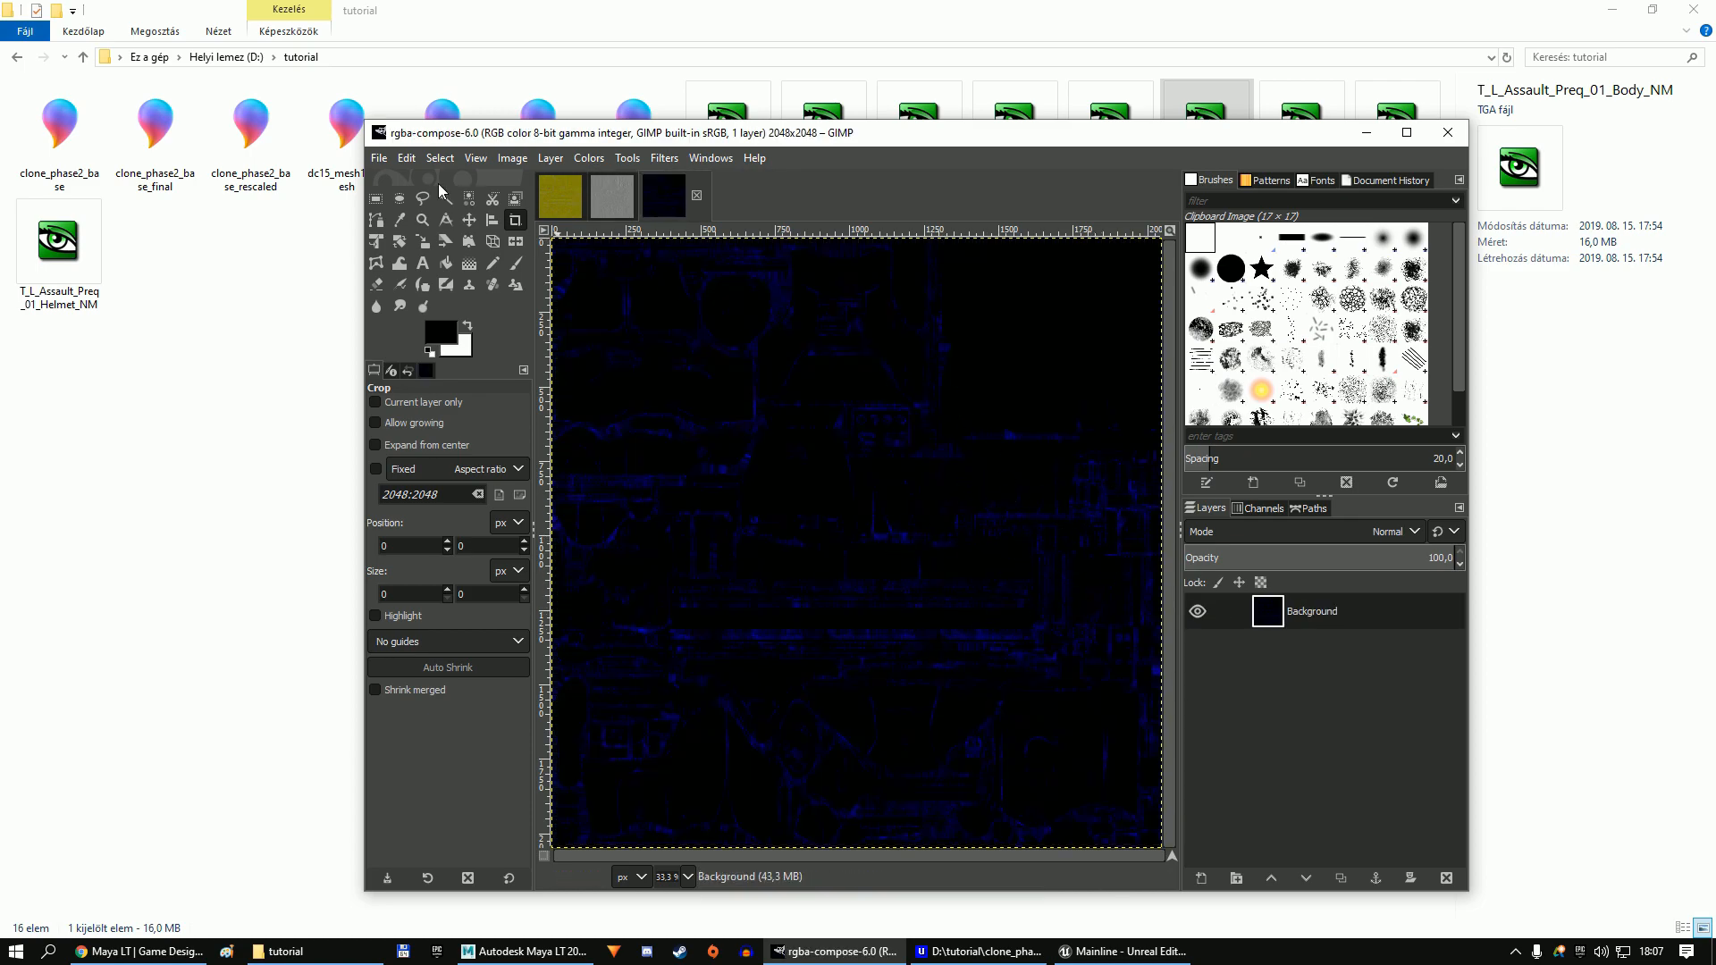
# Export the composed blue-channel image to the tutorial folder as T_L_Assault_Preq_01_Body_metallic.tga with RLE compression.
pyautogui.click(379, 159)
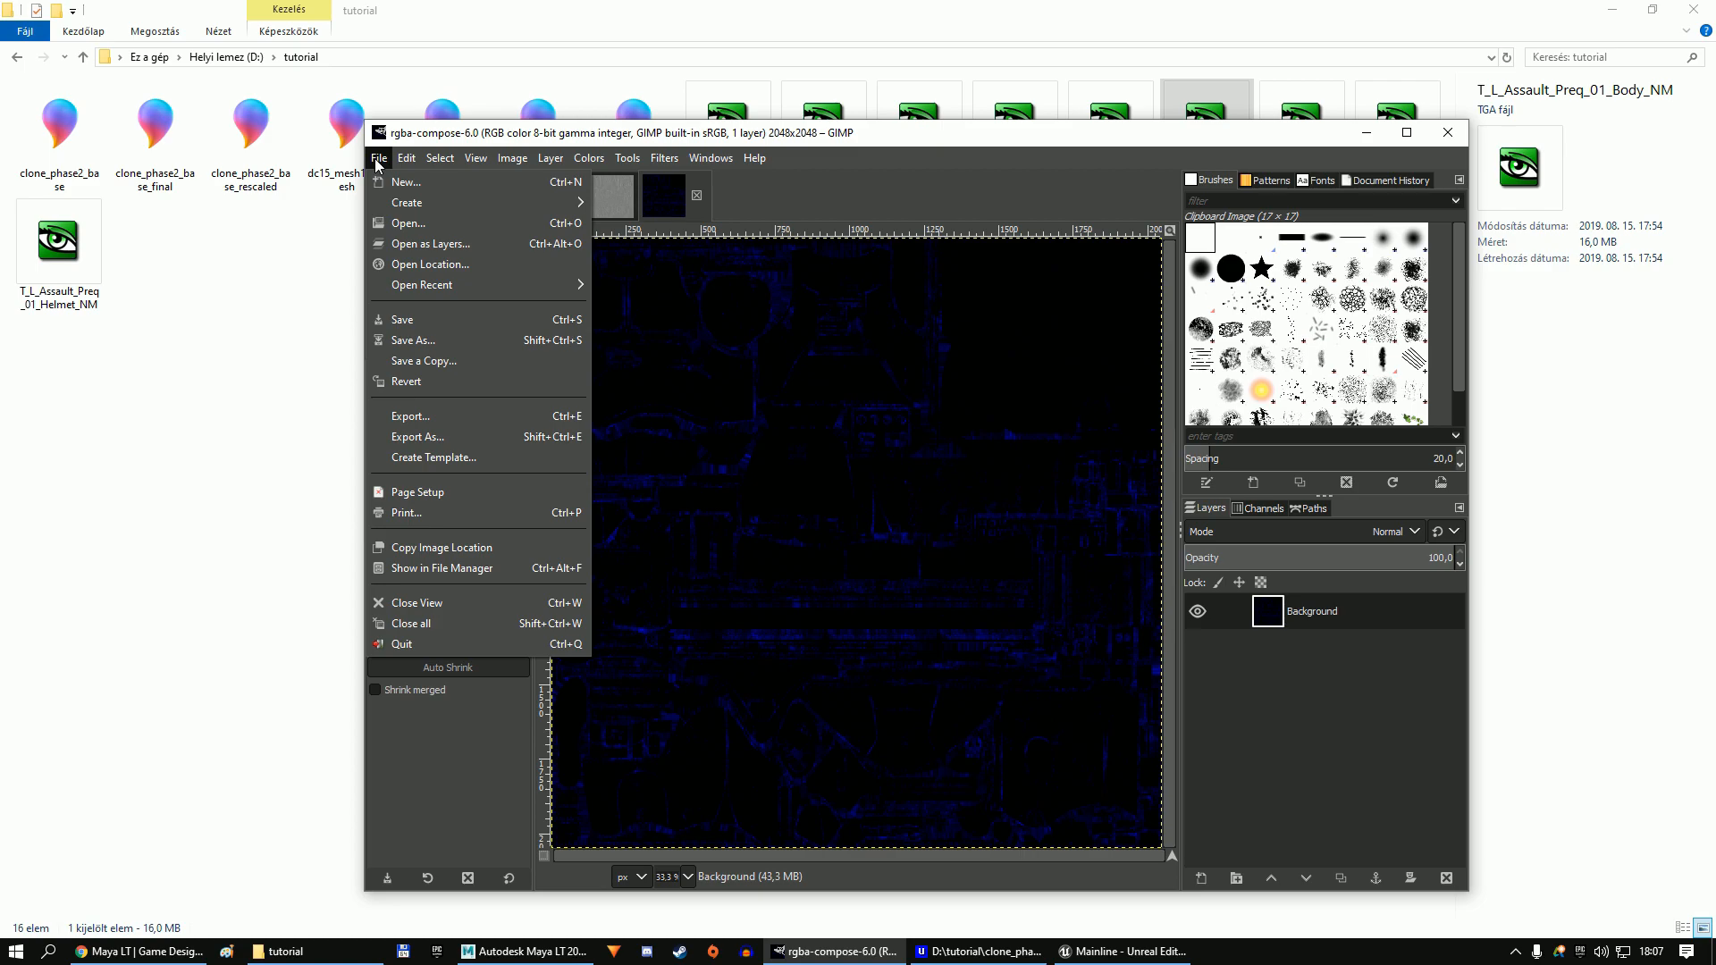
pyautogui.click(414, 437)
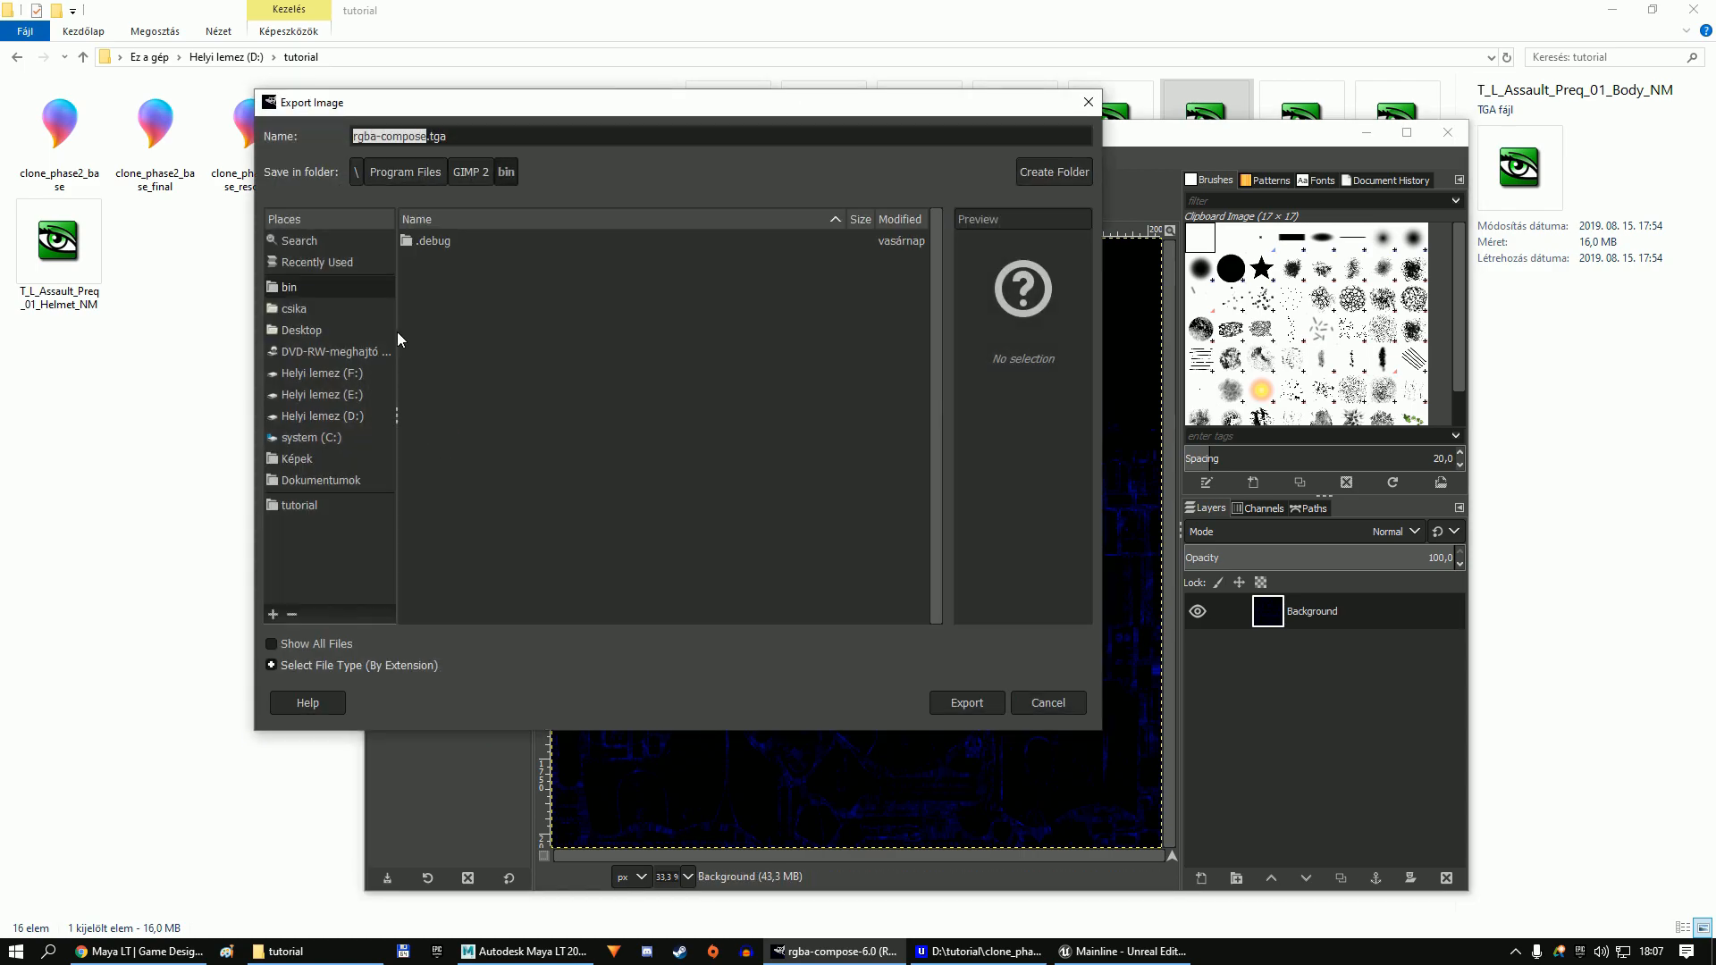
pyautogui.click(298, 505)
pyautogui.click(553, 371)
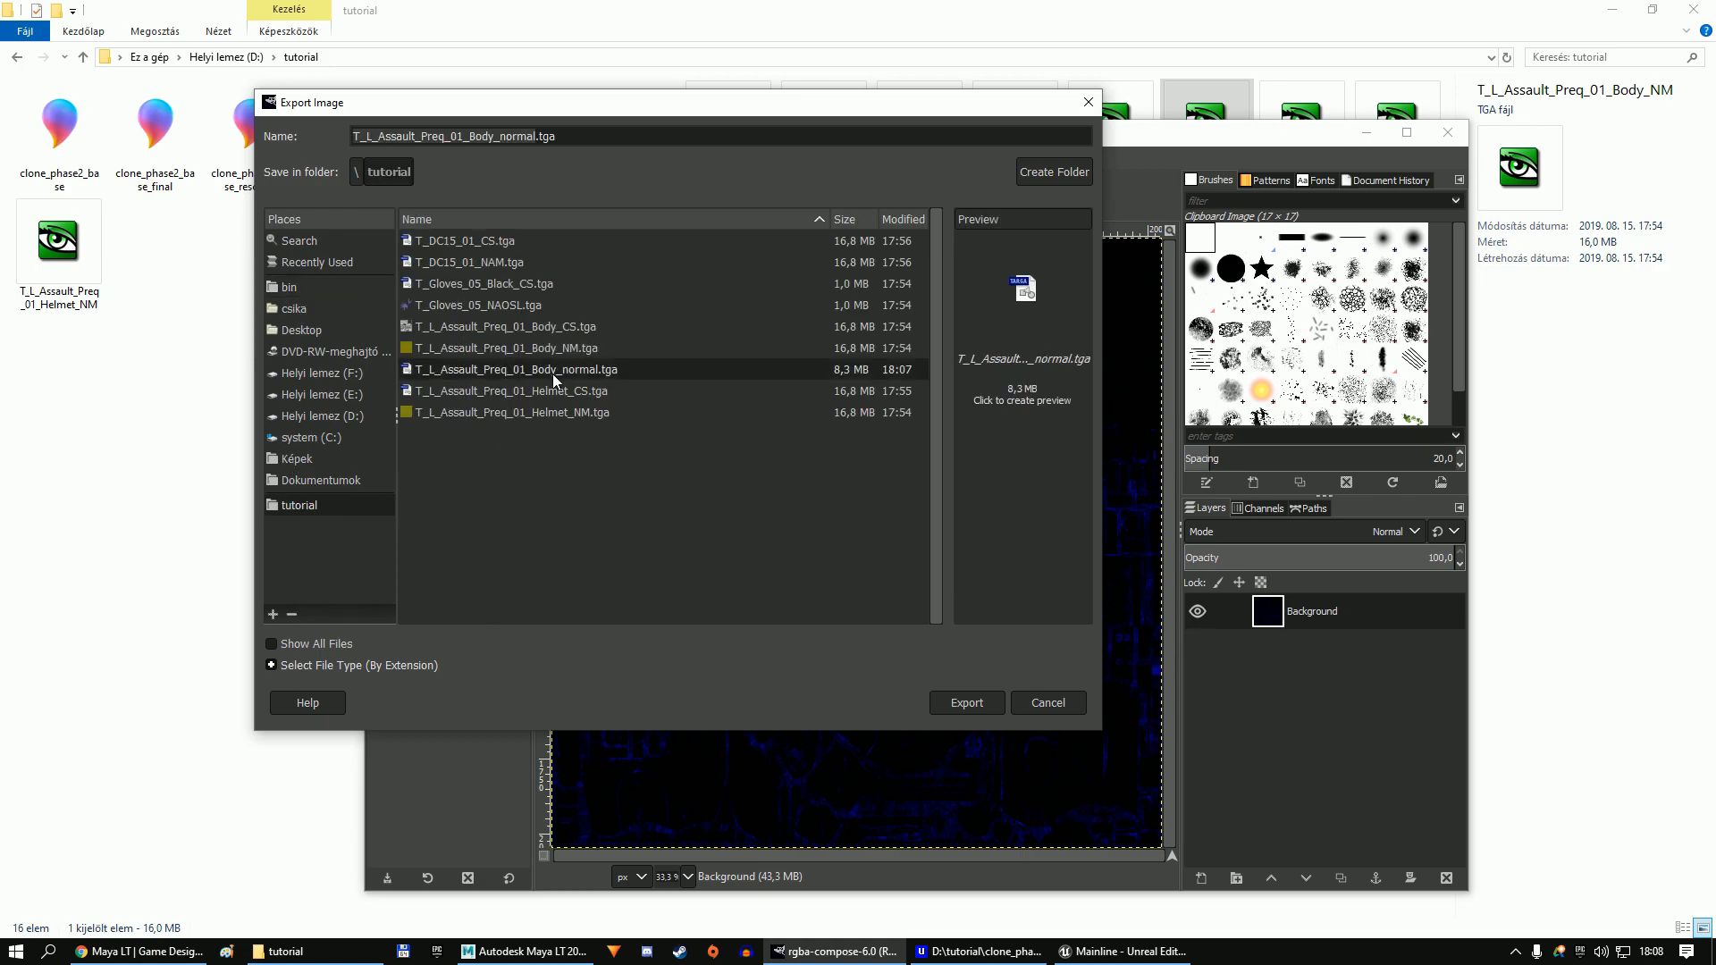
pyautogui.doubleClick(508, 136)
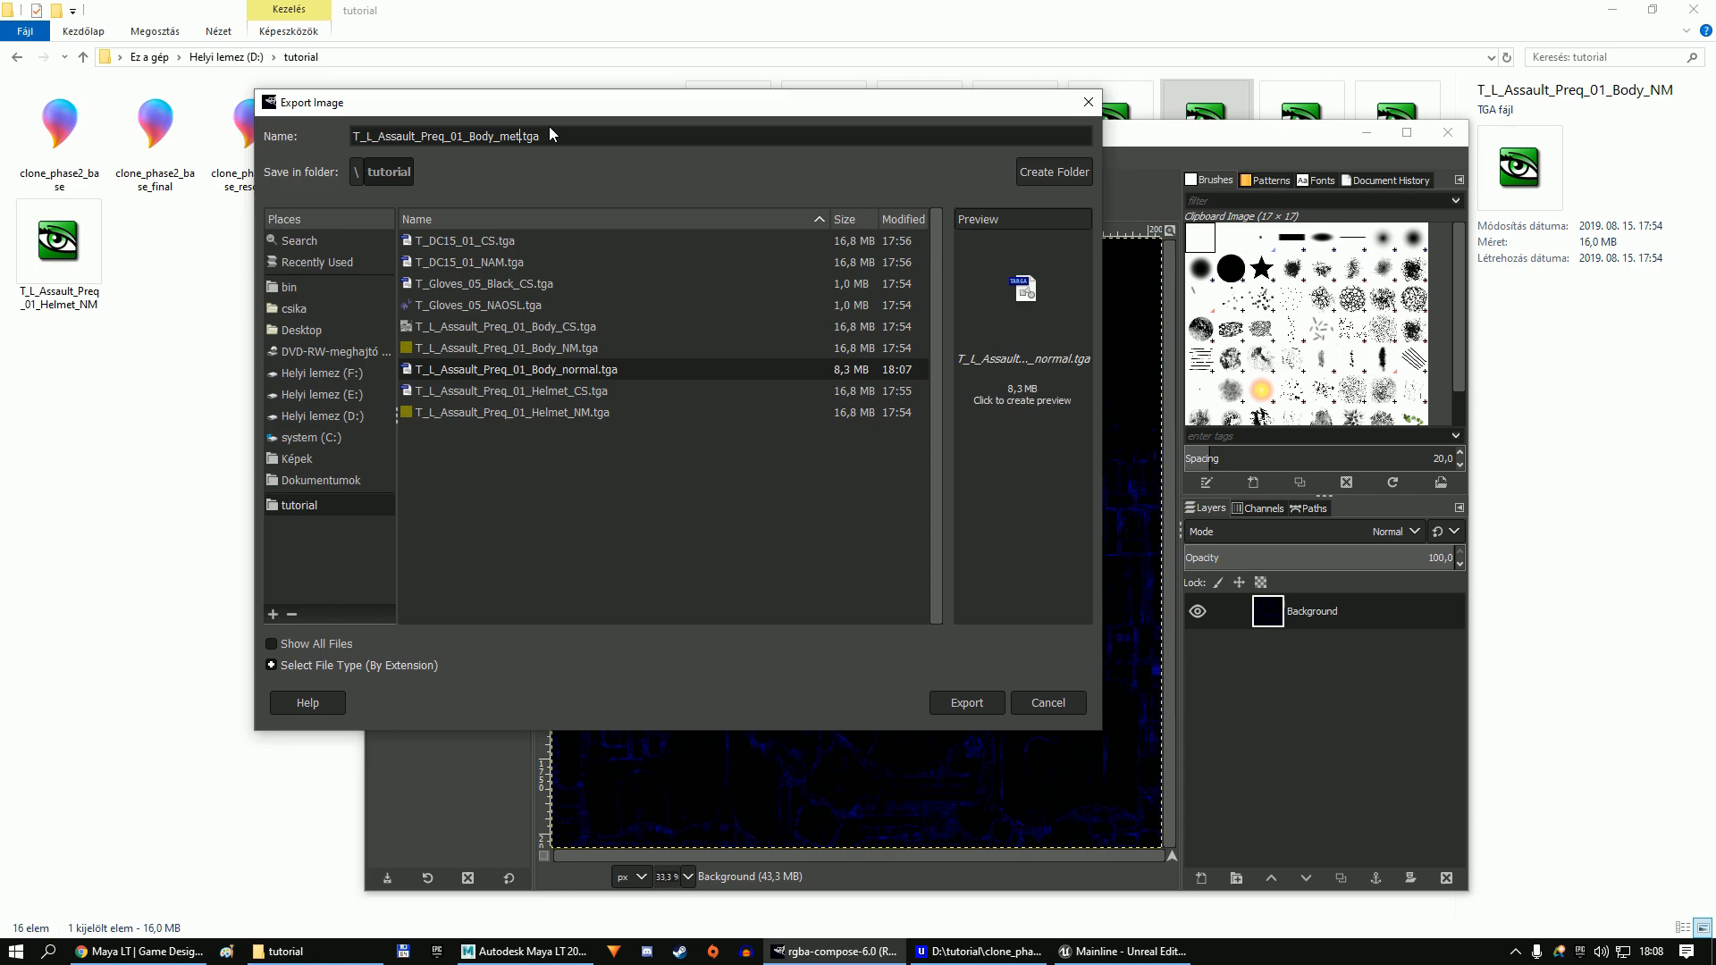
pyautogui.write('metallic')
pyautogui.click(962, 703)
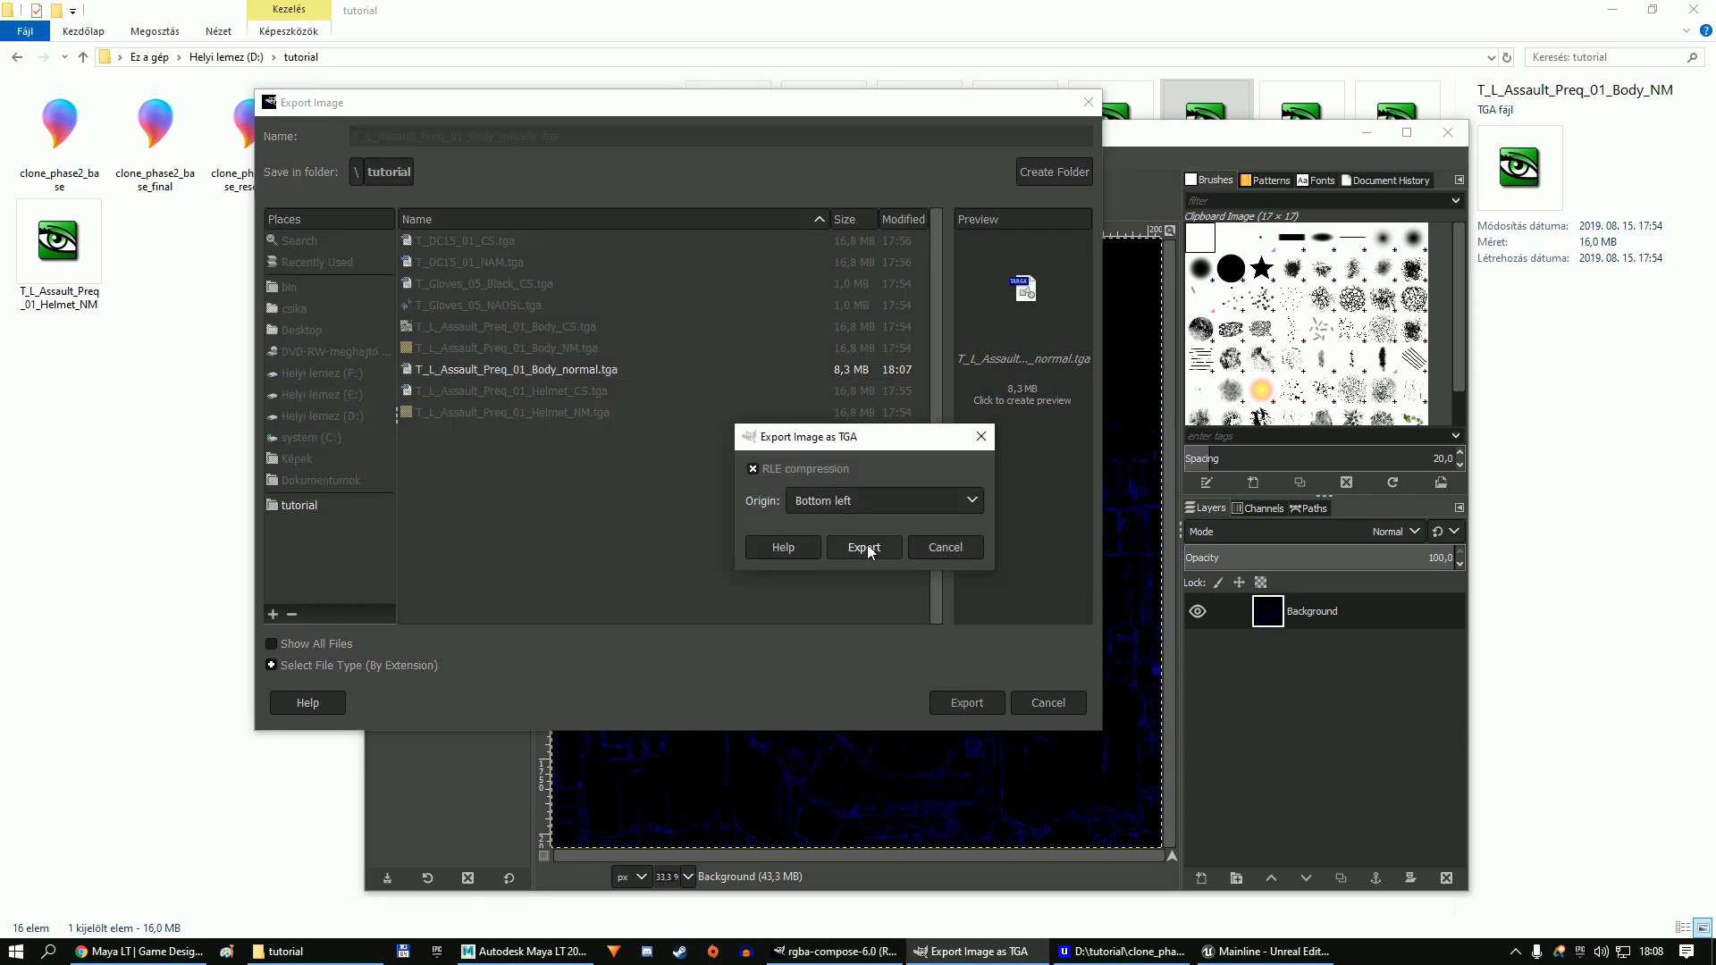
pyautogui.click(864, 547)
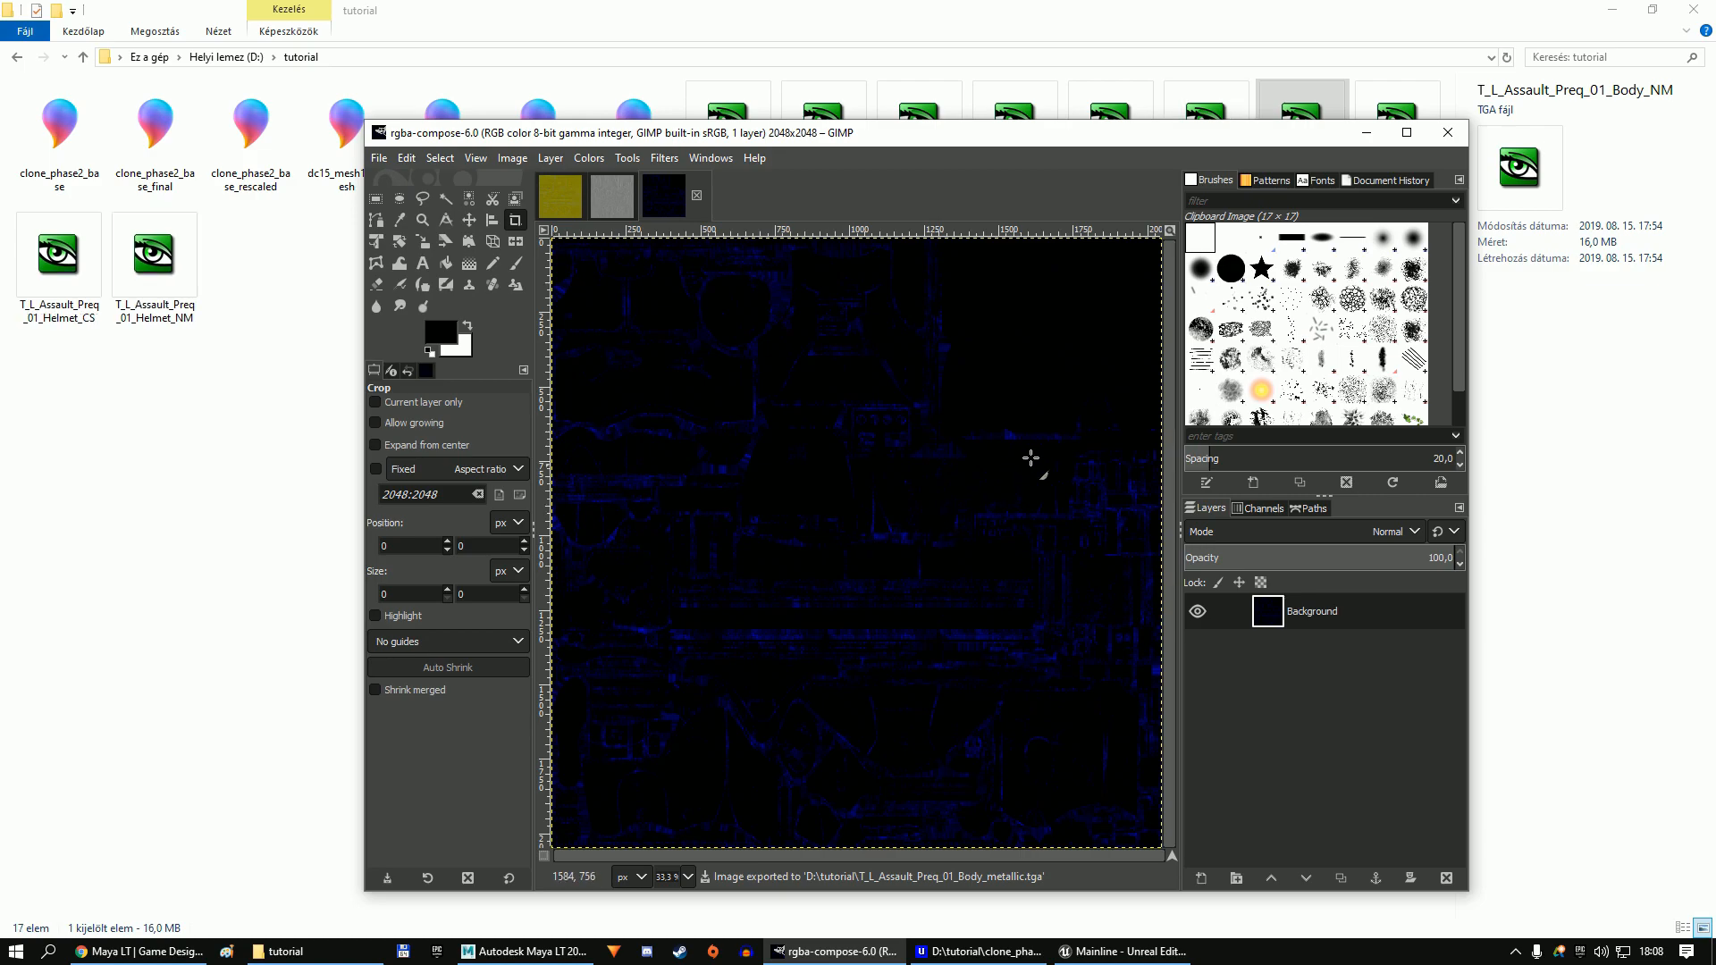
# Import the body CS, metallic and normal TGA textures from the tutorial folder into Unreal Engine's _temp content folder.
pyautogui.click(1370, 134)
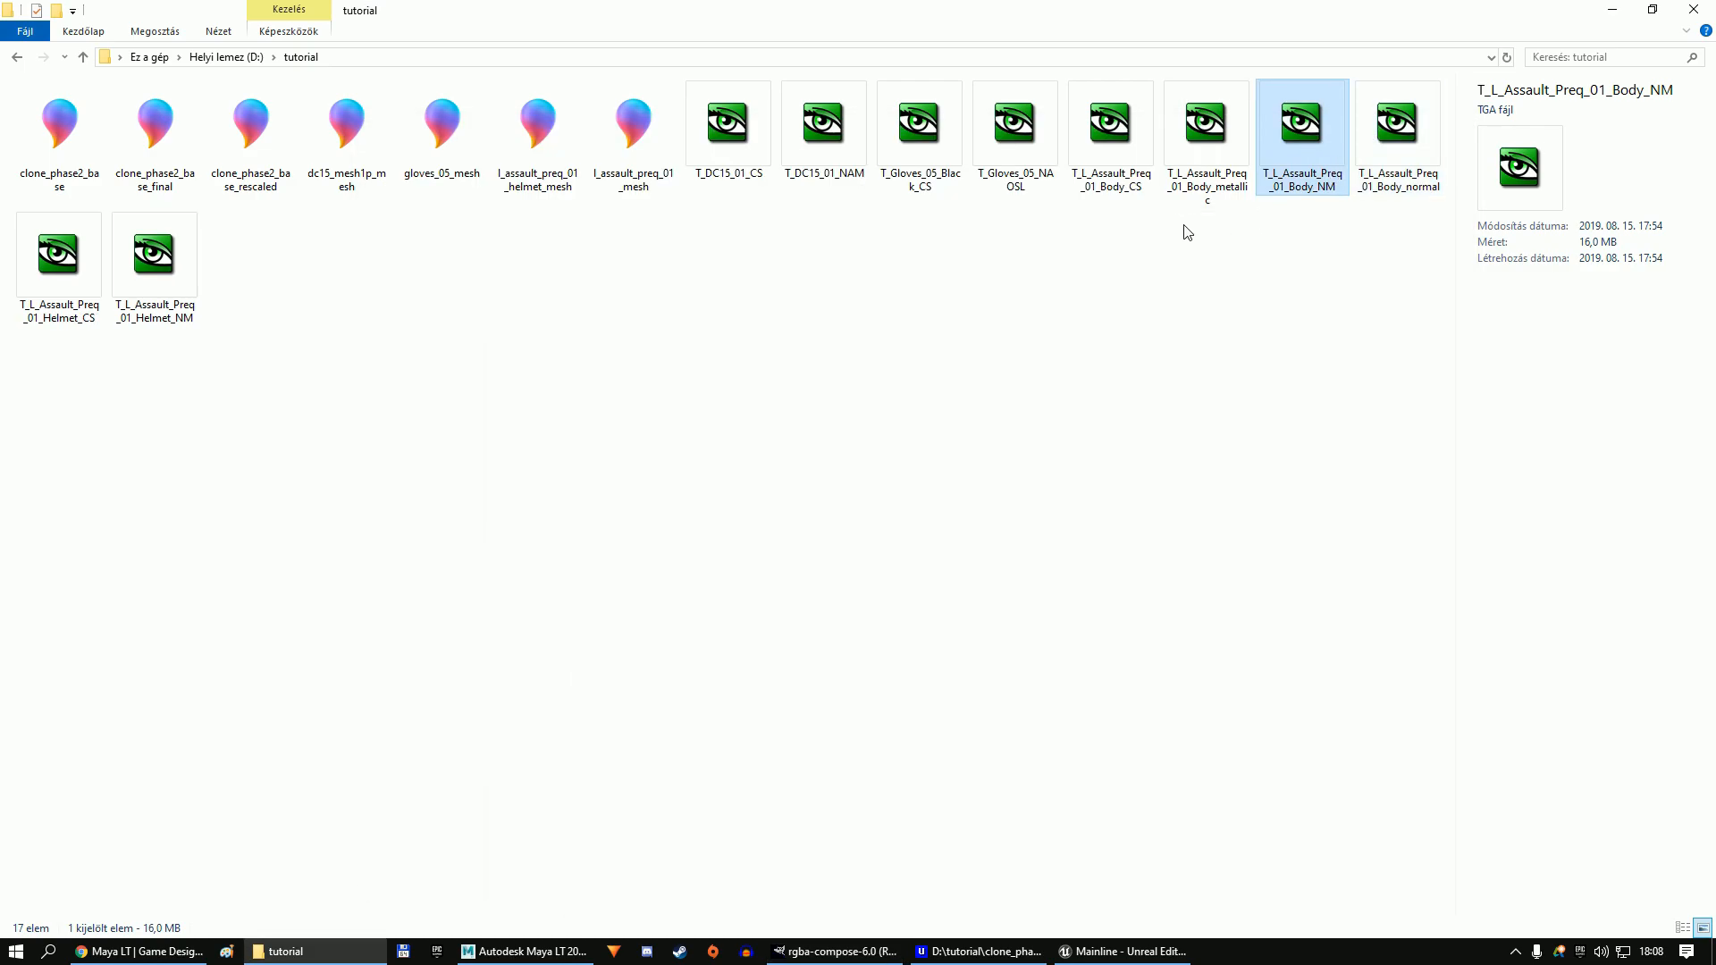
pyautogui.click(1129, 191)
pyautogui.keyDown('ctrl'); pyautogui.click(1191, 176); pyautogui.keyUp('ctrl')
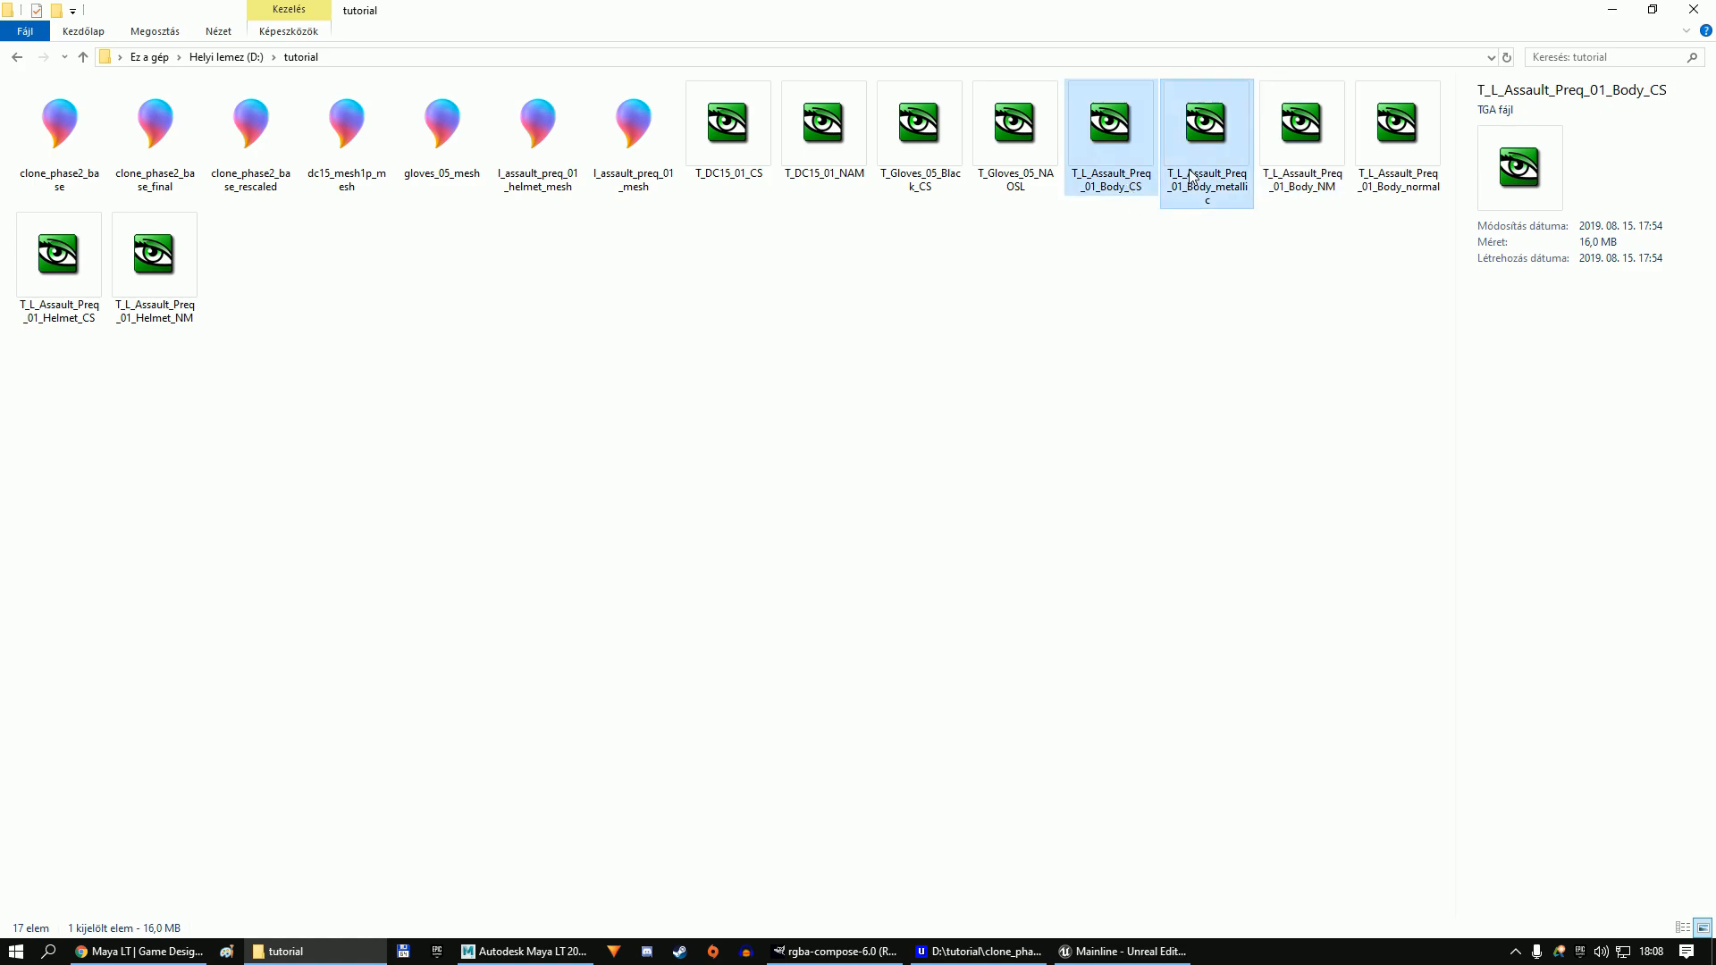
pyautogui.keyDown('ctrl'); pyautogui.click(1397, 134); pyautogui.keyUp('ctrl')
pyautogui.moveTo(1142, 149); pyautogui.dragTo(603, 780)
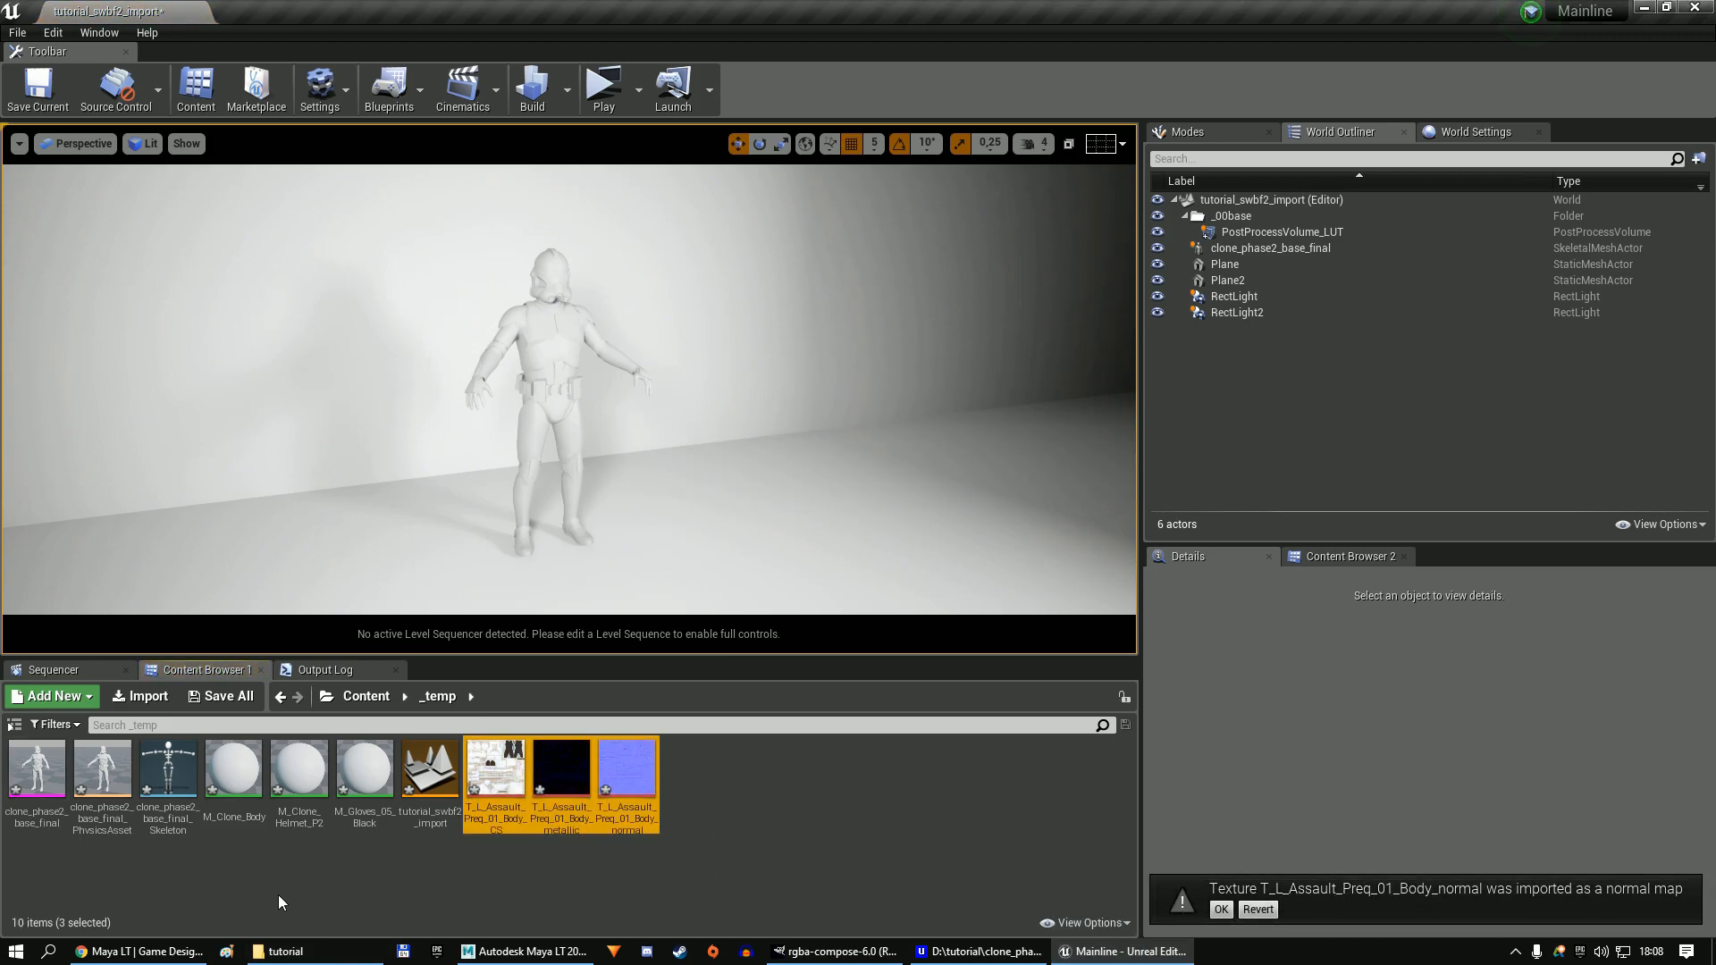
pyautogui.click(261, 885)
# Set the body metallic texture's compression to Masks (no sRGB), save the texture and close its editor.
pyautogui.doubleClick(561, 769)
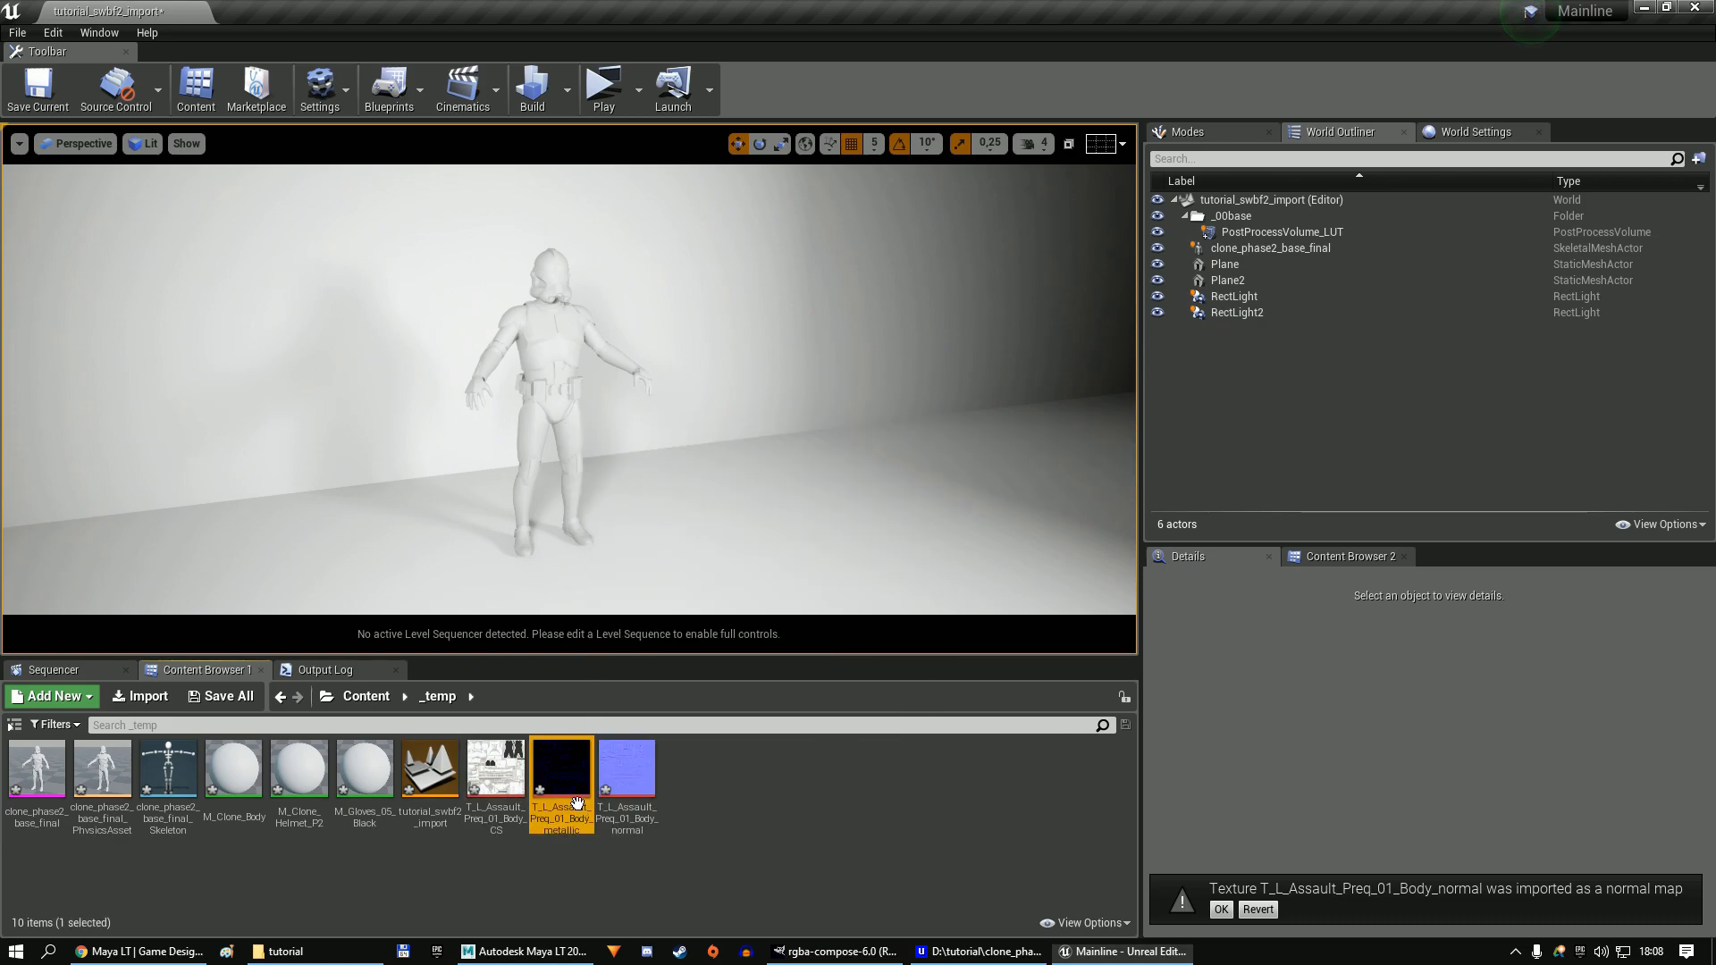
pyautogui.click(1405, 450)
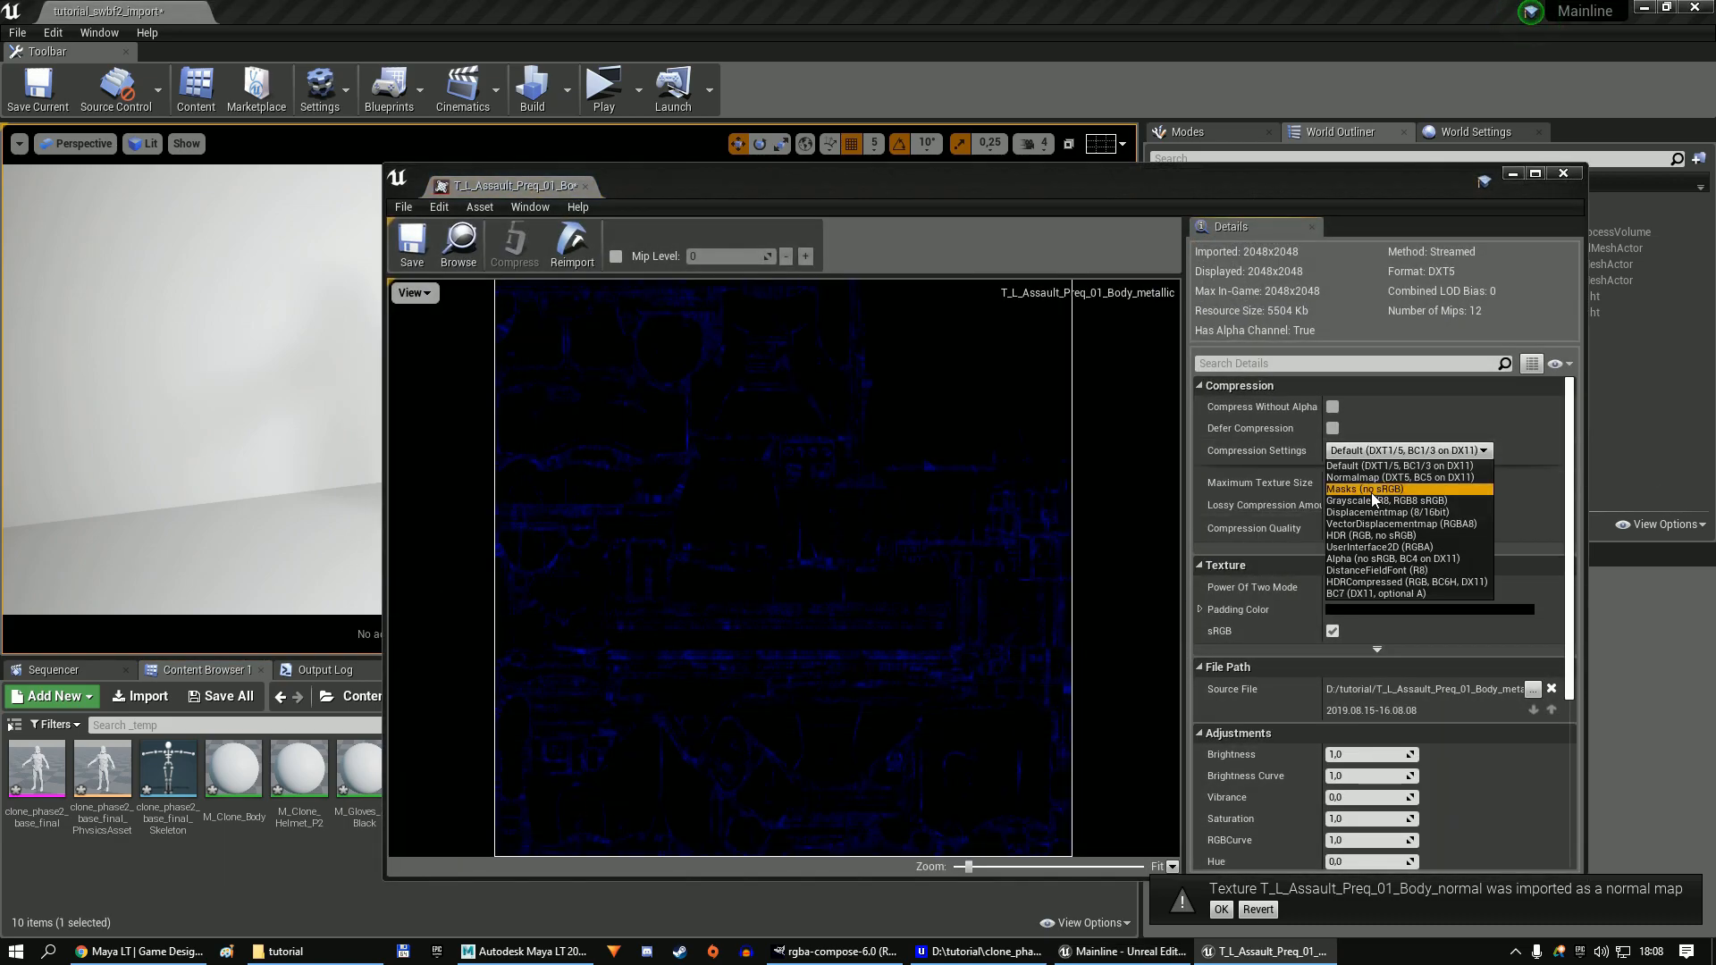
pyautogui.press('Return')
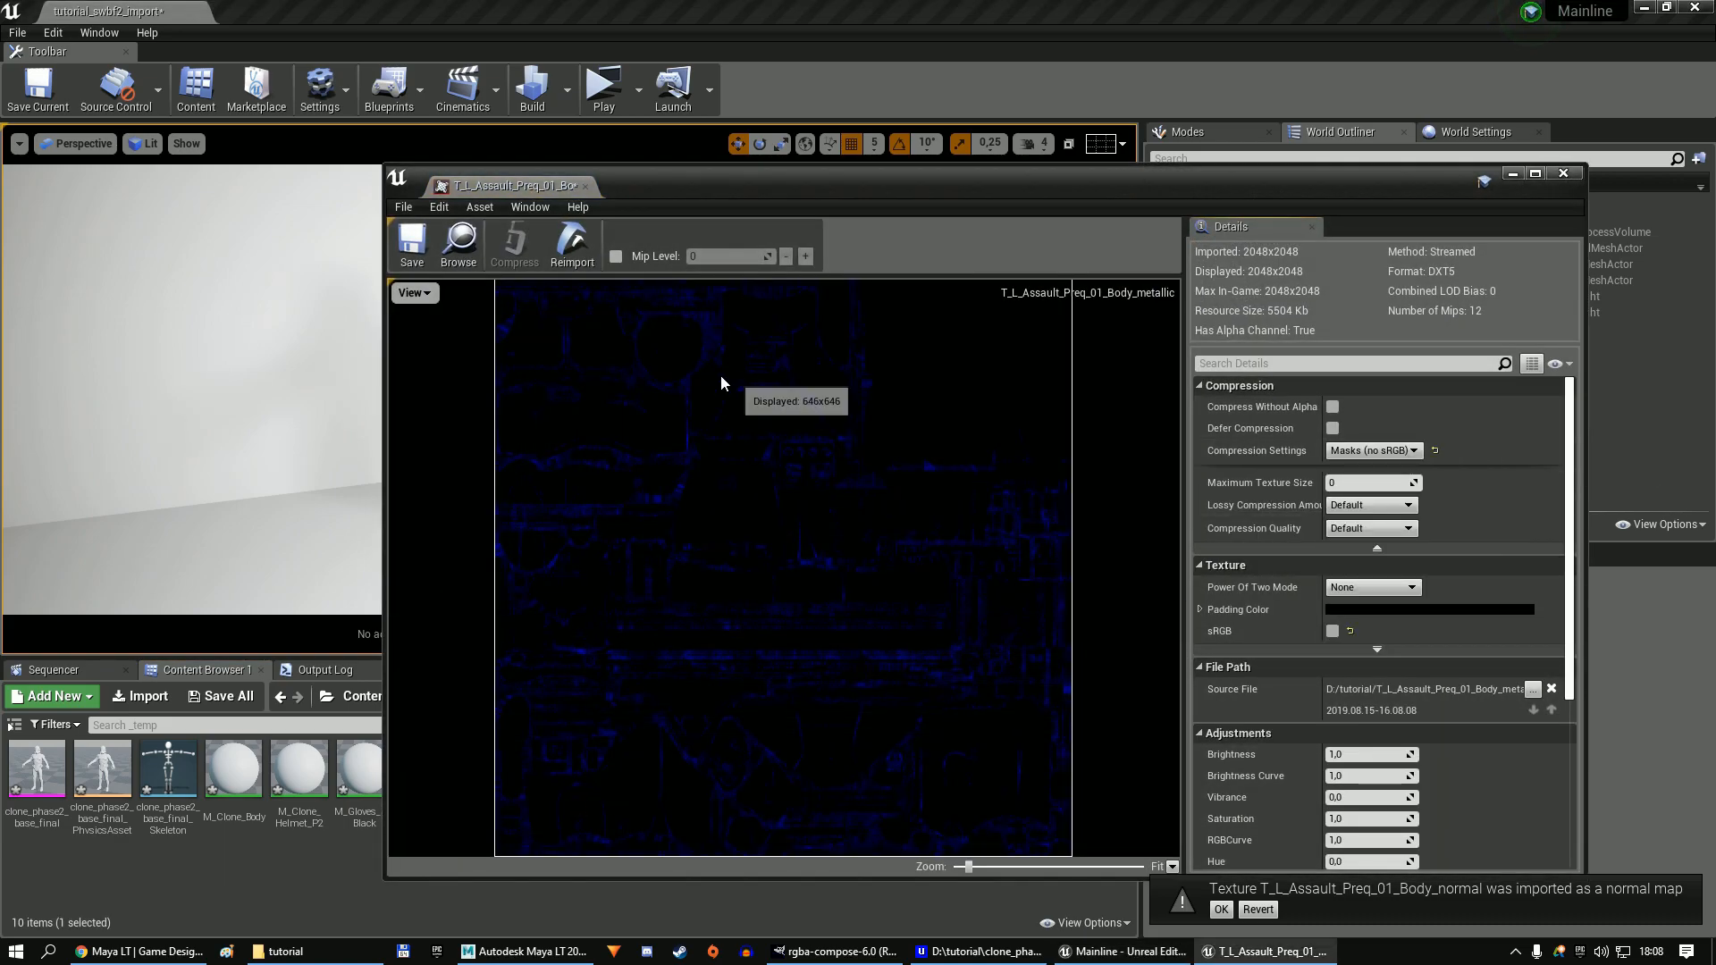
pyautogui.click(412, 241)
pyautogui.click(1564, 173)
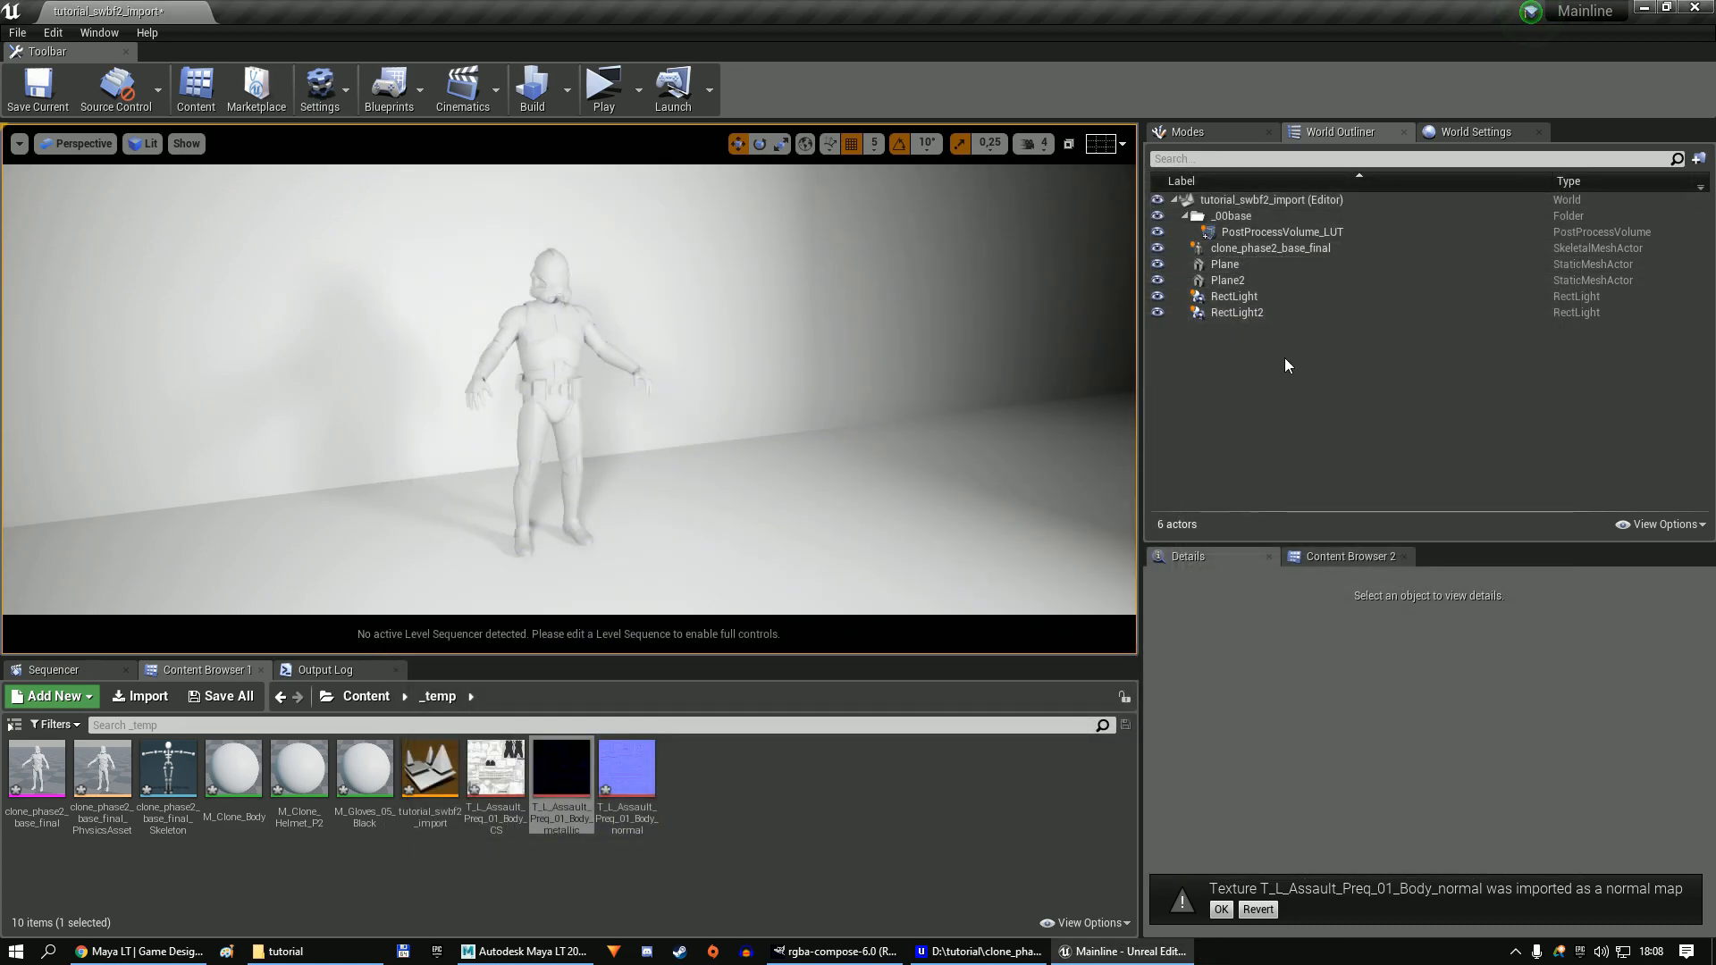
# Open the M_Clone_Body material and delete its Param vector node.
pyautogui.doubleClick(215, 774)
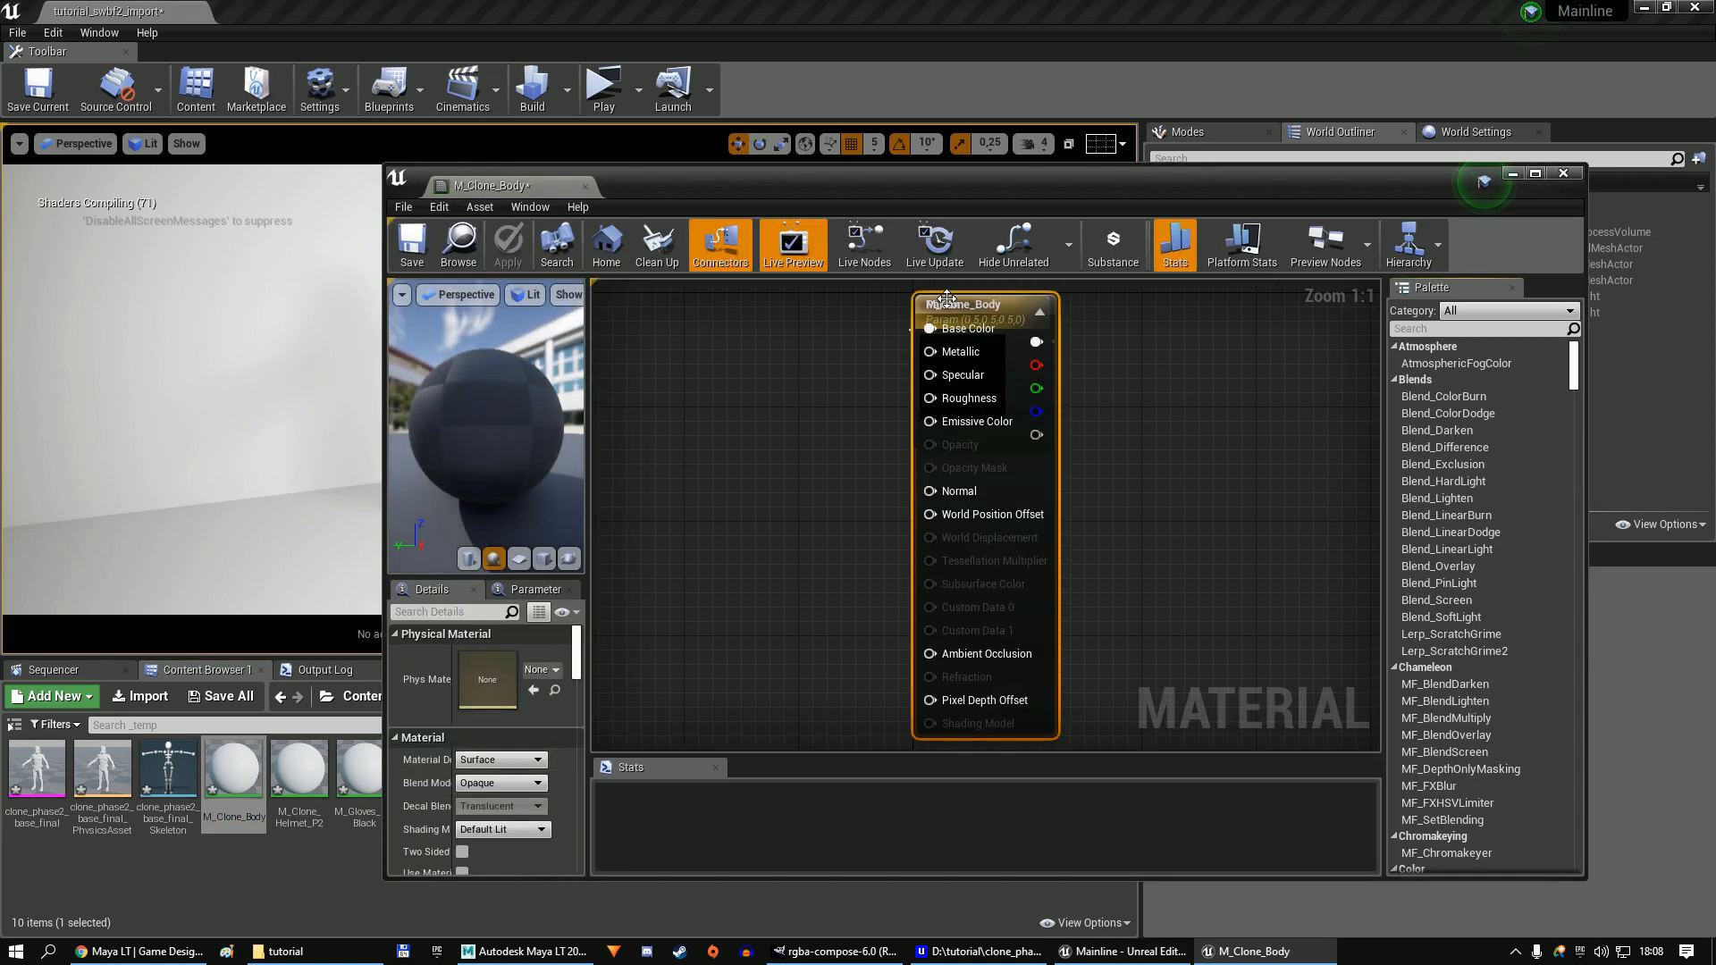
pyautogui.click(970, 407)
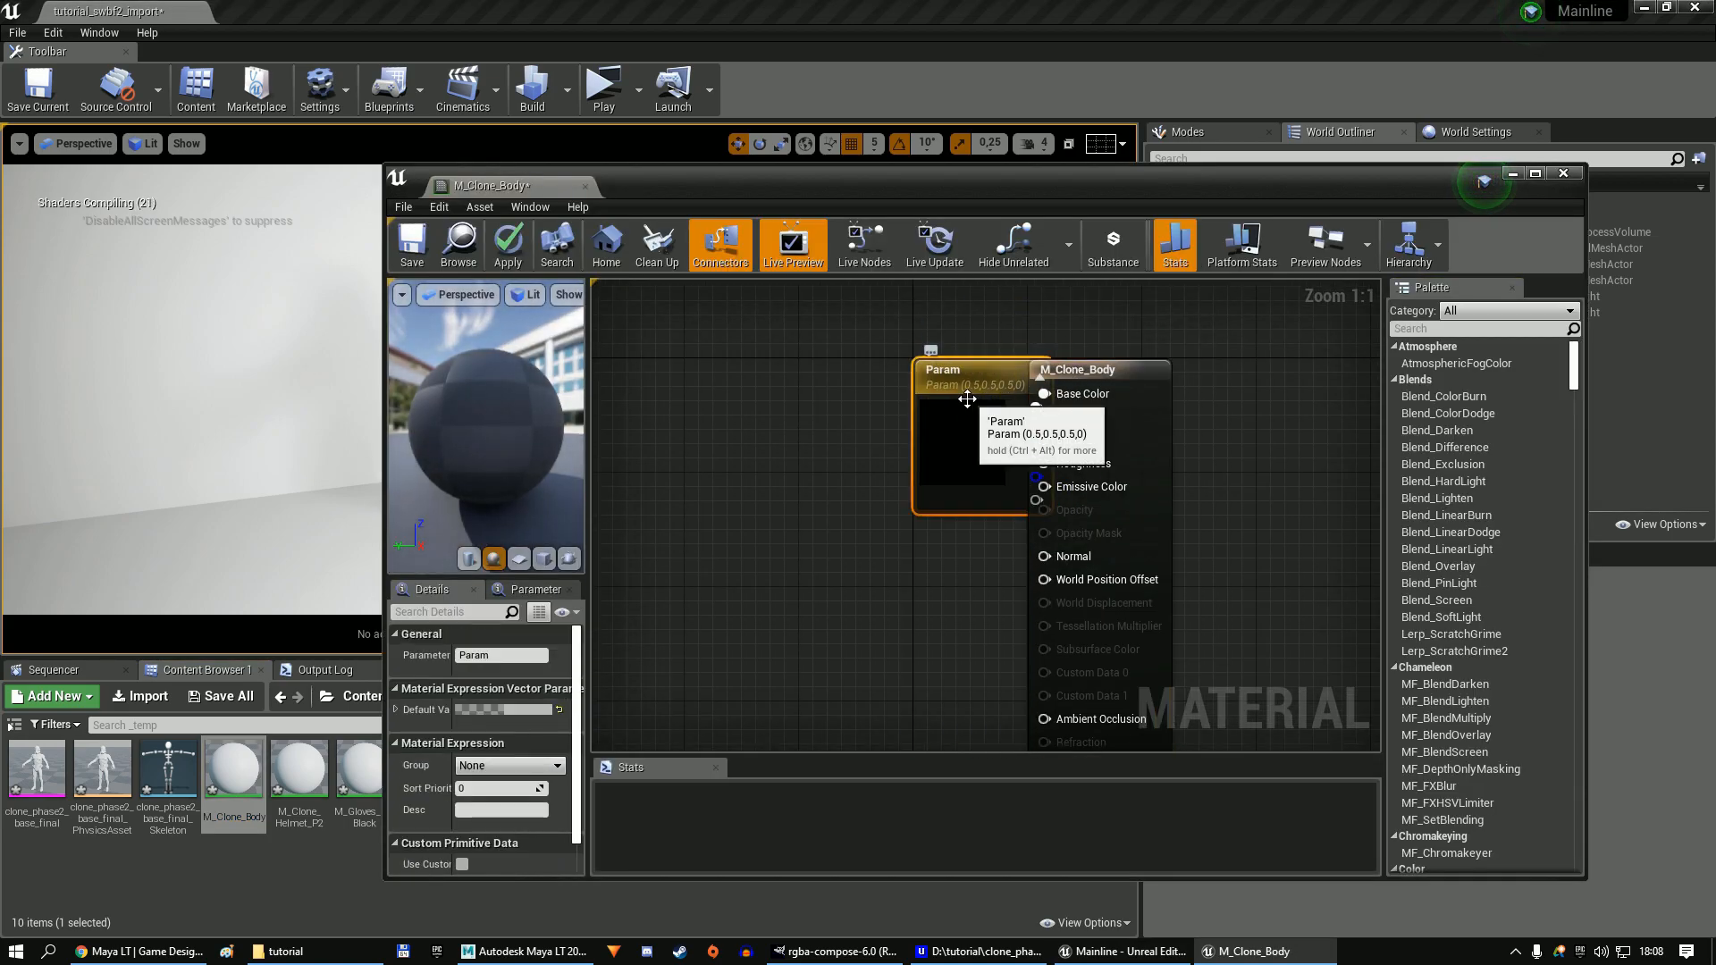
pyautogui.press('Delete')
# Add the body CS, metallic and normal textures to the material graph and connect the normal sample's RGB output to Normal.
pyautogui.moveTo(706, 180); pyautogui.dragTo(978, 124)
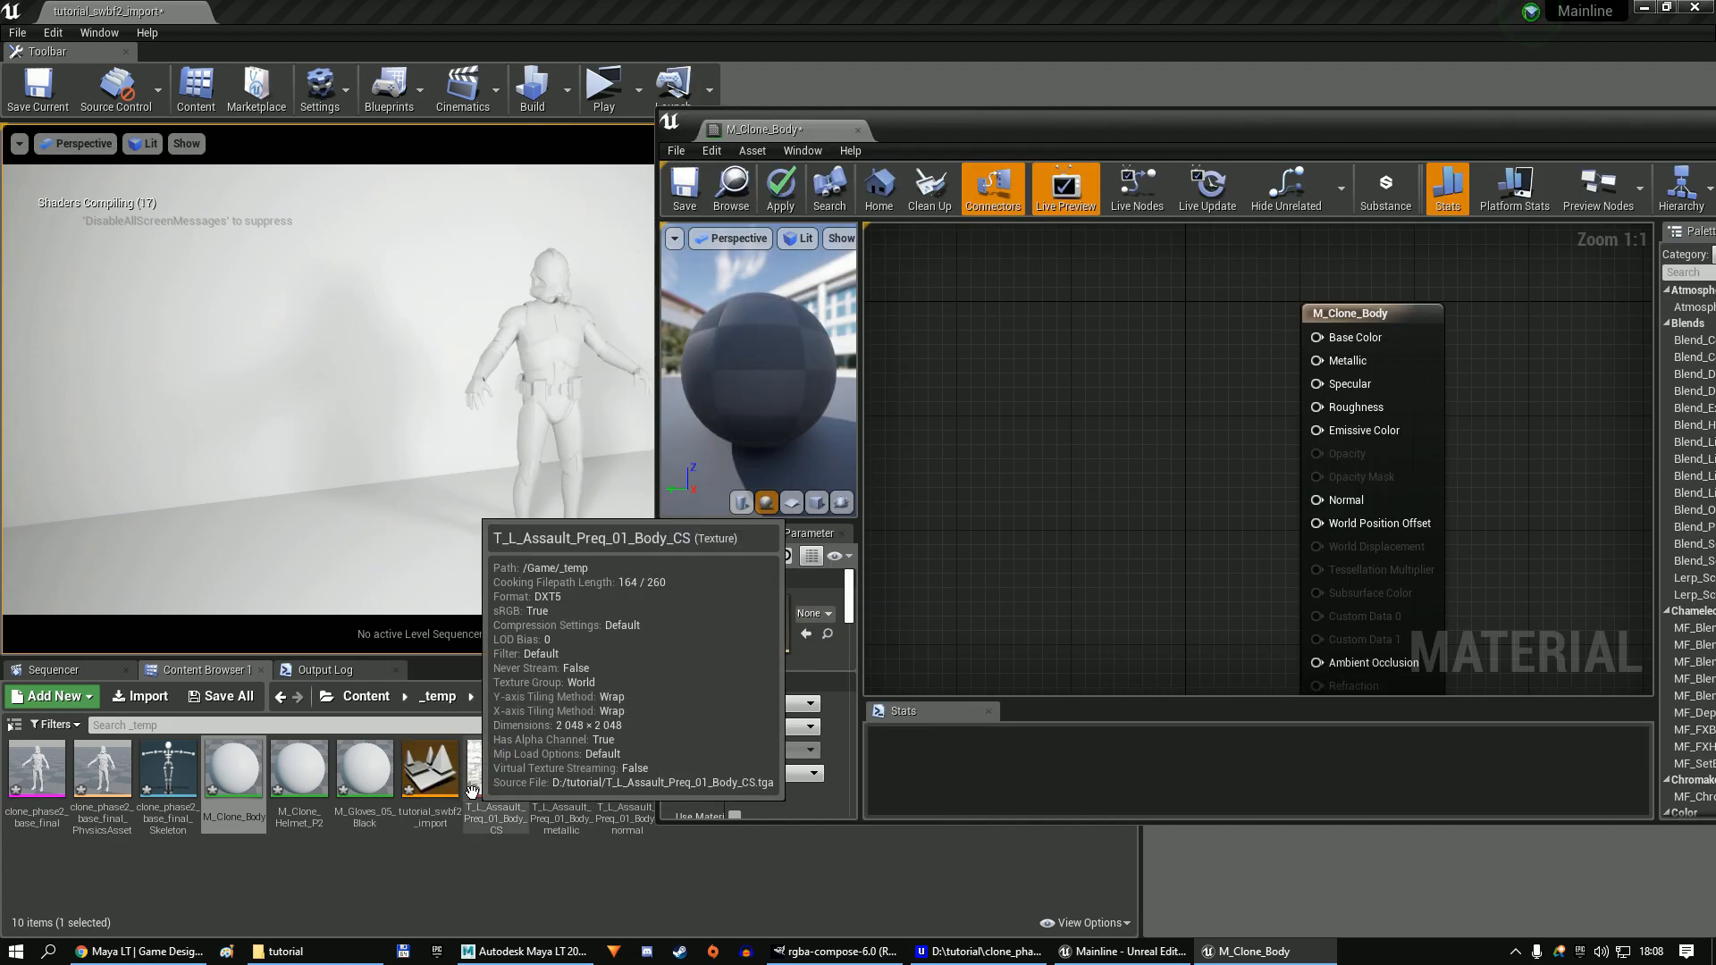
pyautogui.moveTo(483, 787); pyautogui.dragTo(1022, 320)
pyautogui.moveTo(569, 776); pyautogui.dragTo(865, 487)
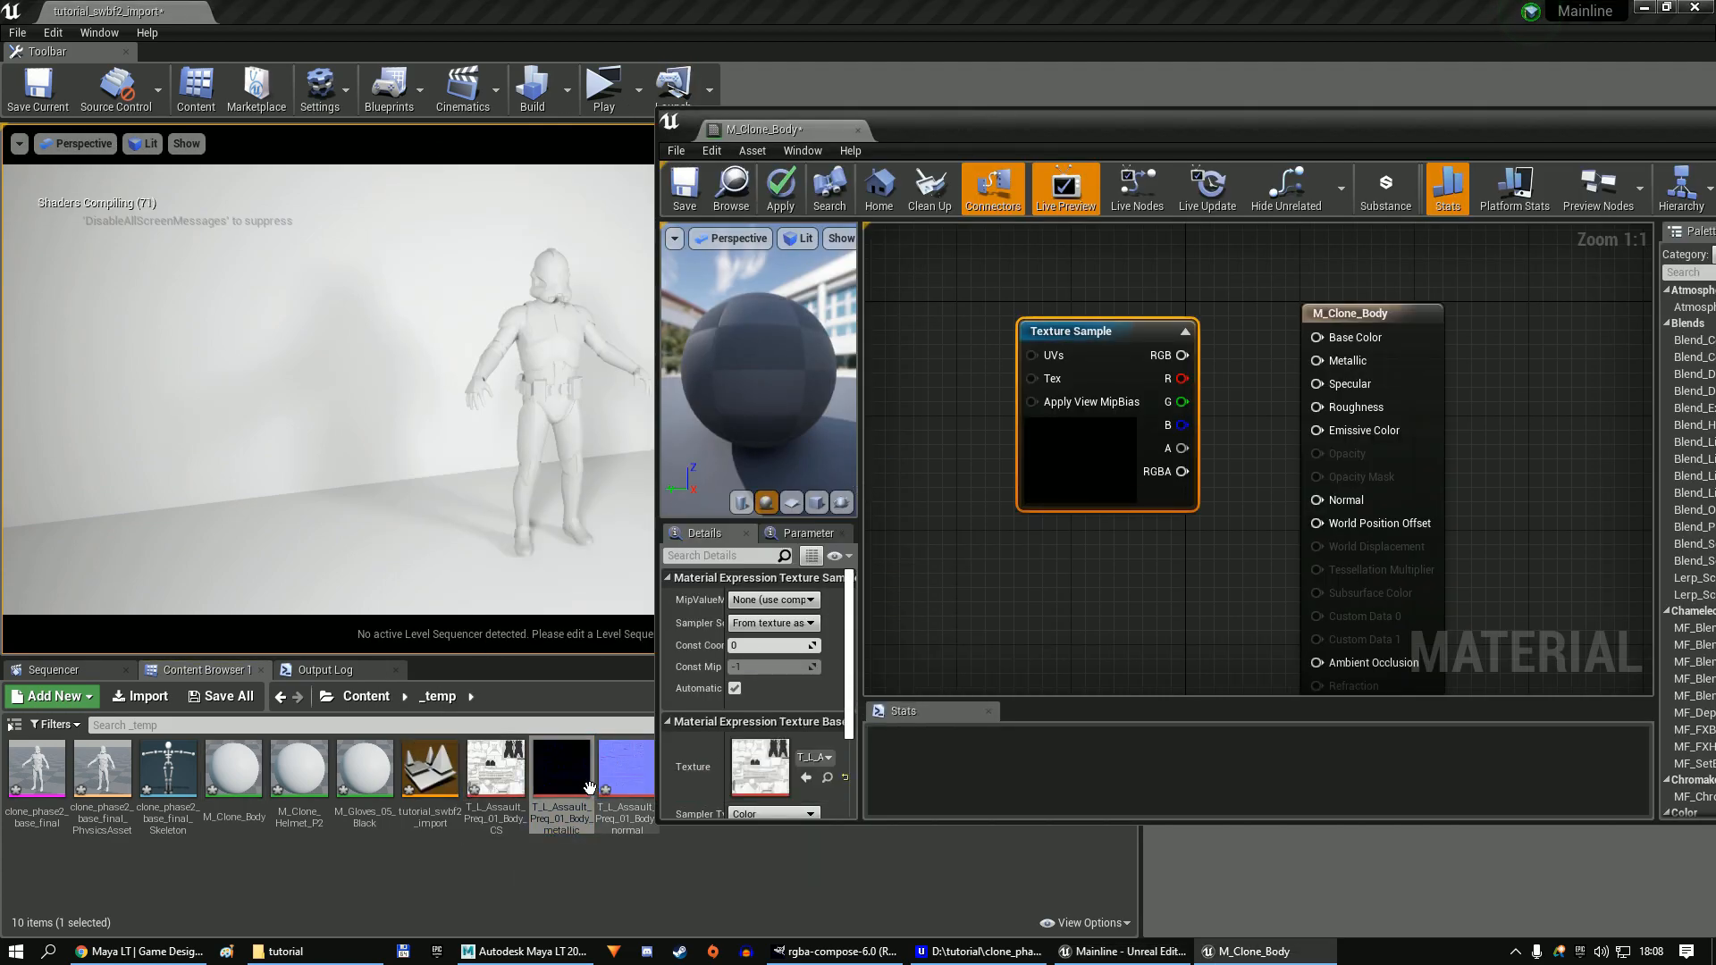
pyautogui.moveTo(562, 778); pyautogui.dragTo(878, 535)
pyautogui.moveTo(625, 778); pyautogui.dragTo(1109, 563)
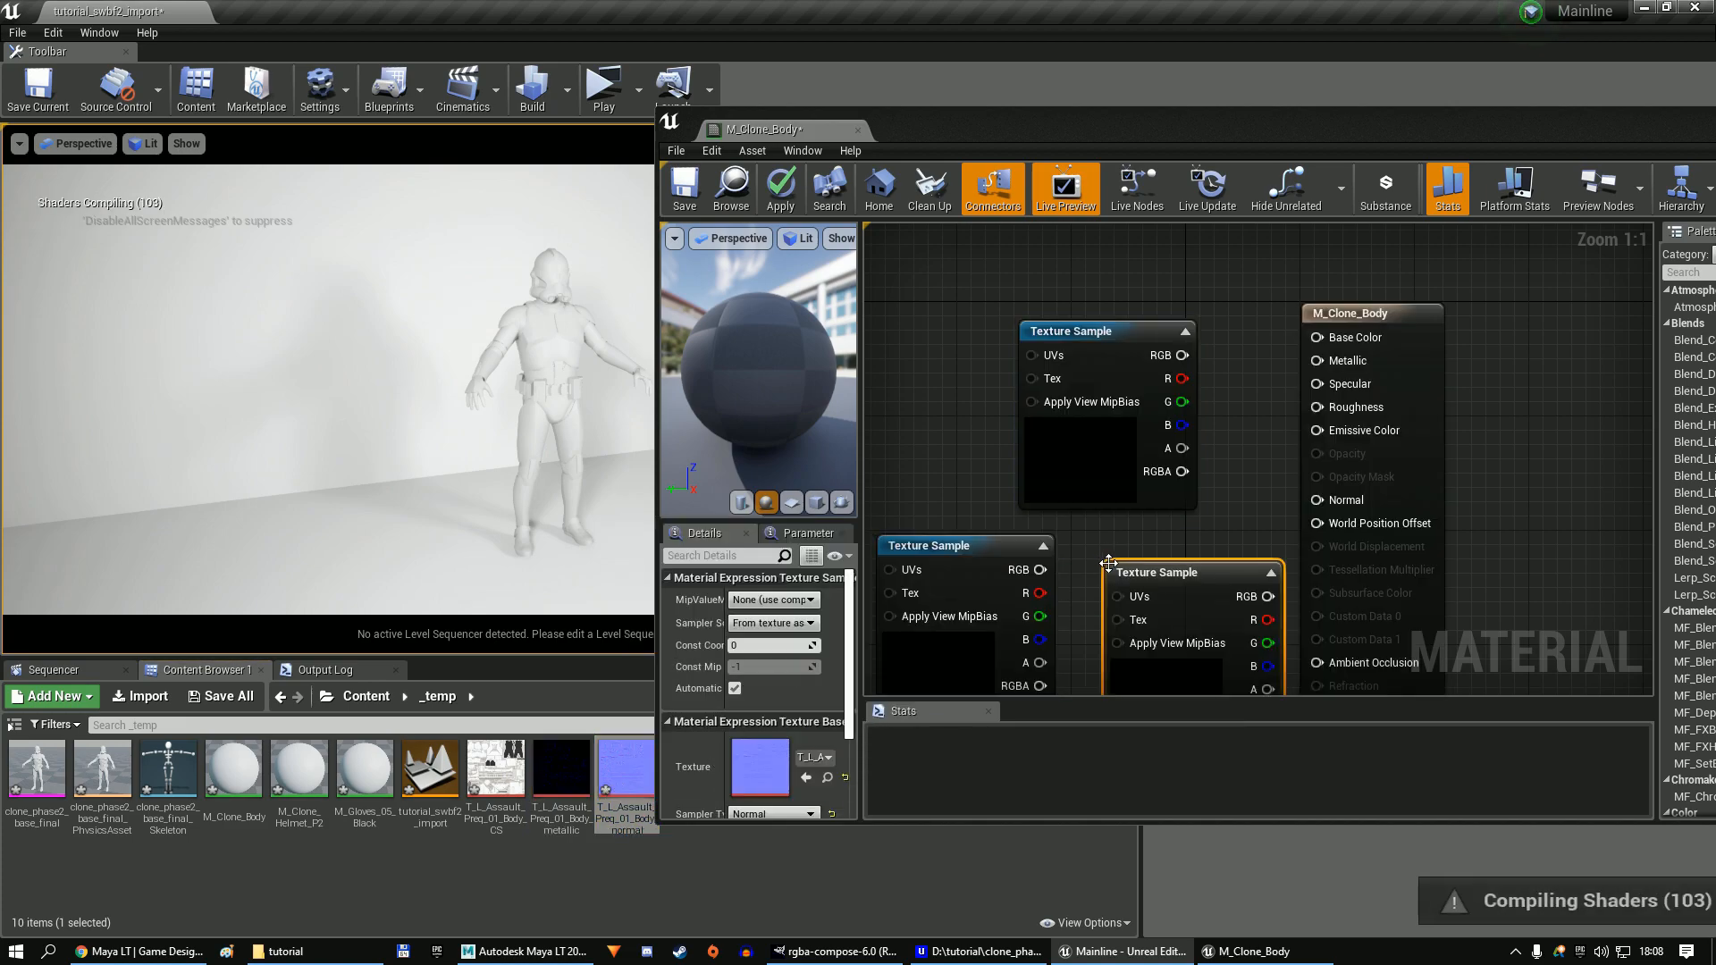
pyautogui.moveTo(1256, 604); pyautogui.dragTo(1315, 499)
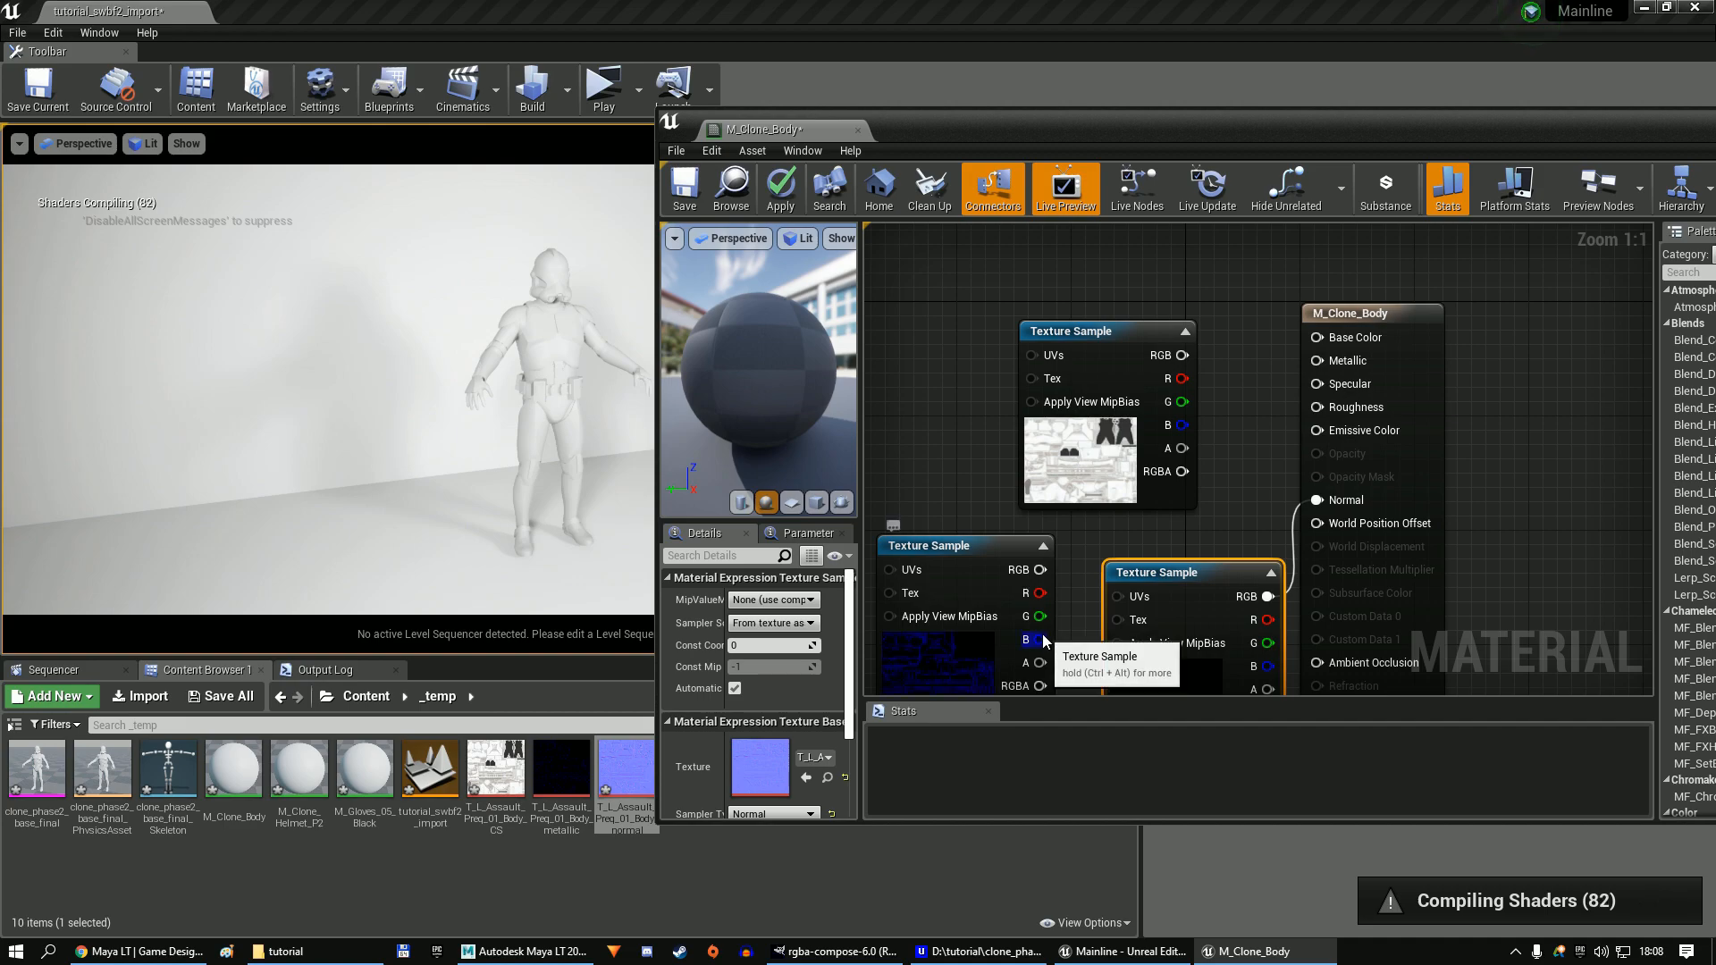
# Connect the body metallic sample's blue output to Metallic and the CS sample's RGB output to Base Color.
pyautogui.moveTo(1042, 639); pyautogui.dragTo(1321, 361)
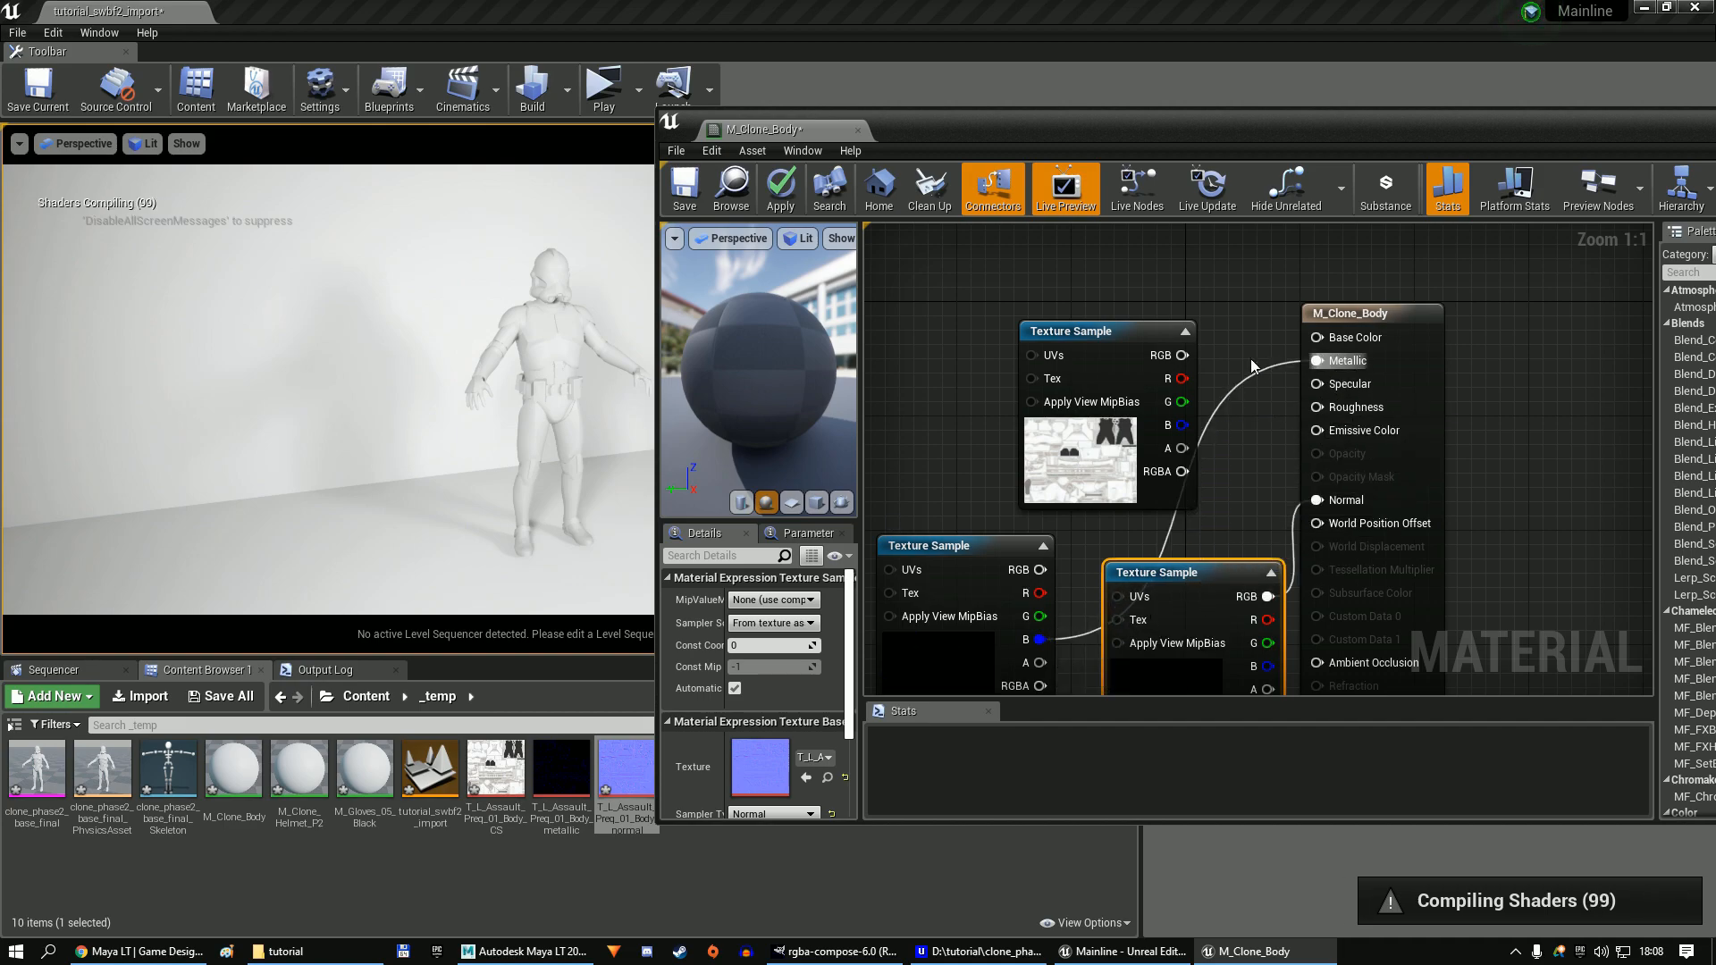
pyautogui.moveTo(1183, 355); pyautogui.dragTo(1317, 338)
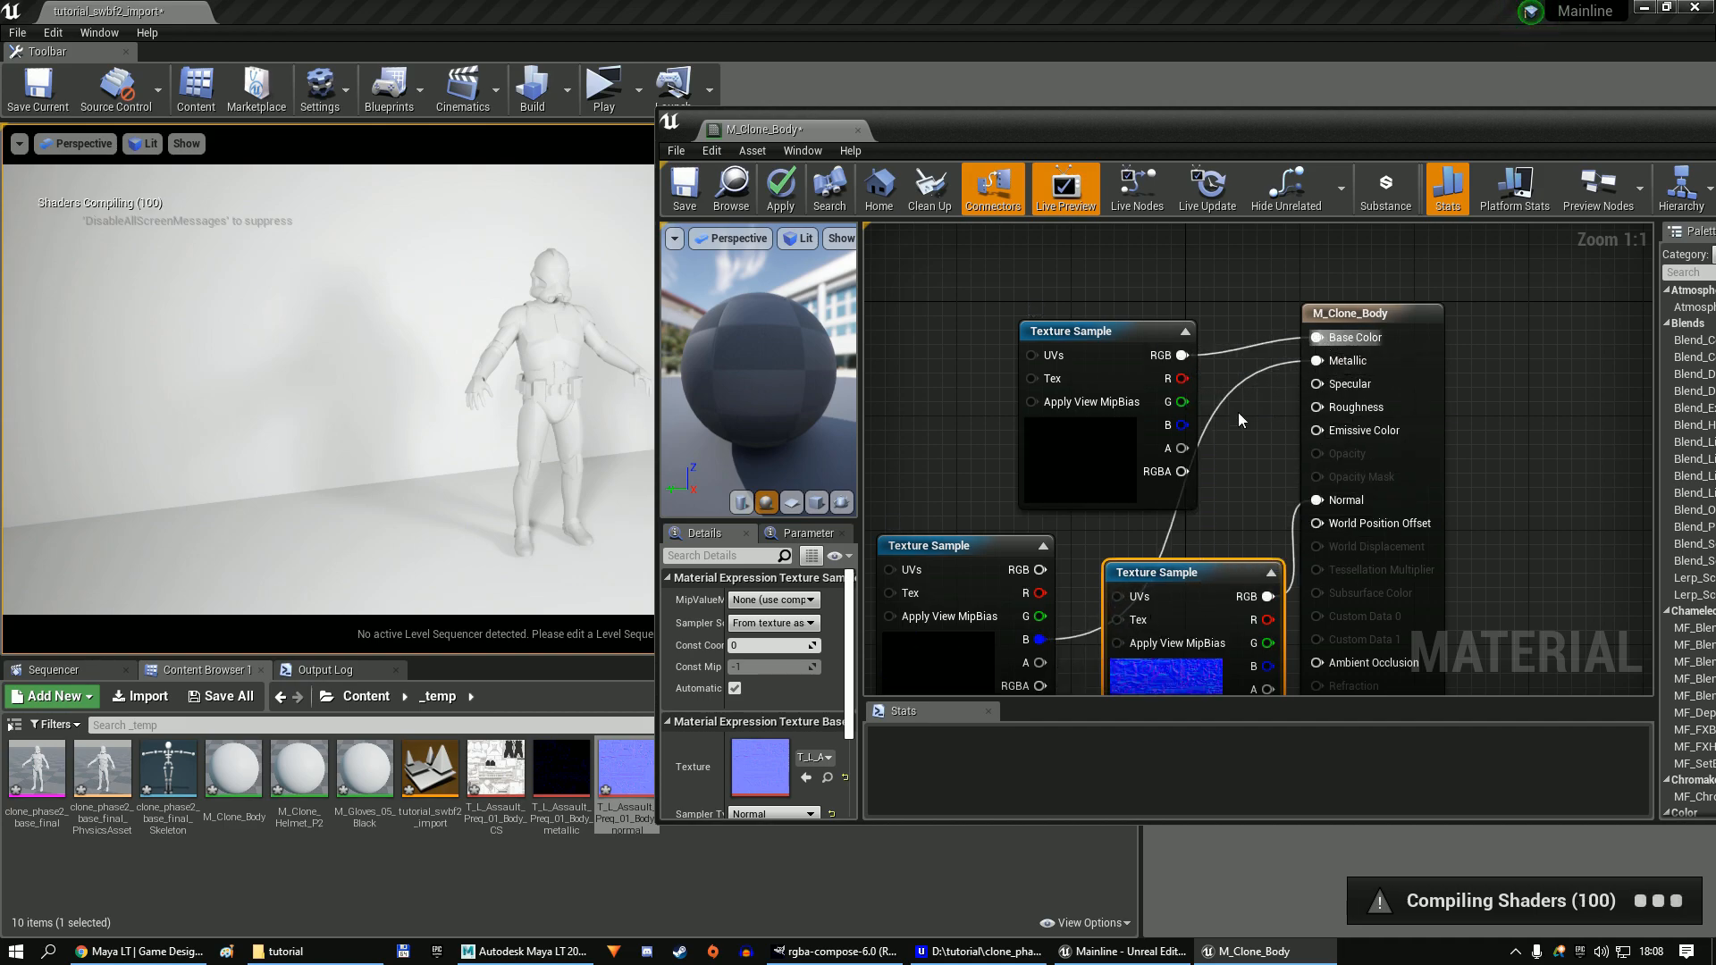
# Route the body CS sample's alpha through a OneMinus node into Roughness and save the M_Clone_Body material.
pyautogui.moveTo(1037, 422); pyautogui.dragTo(1148, 434)
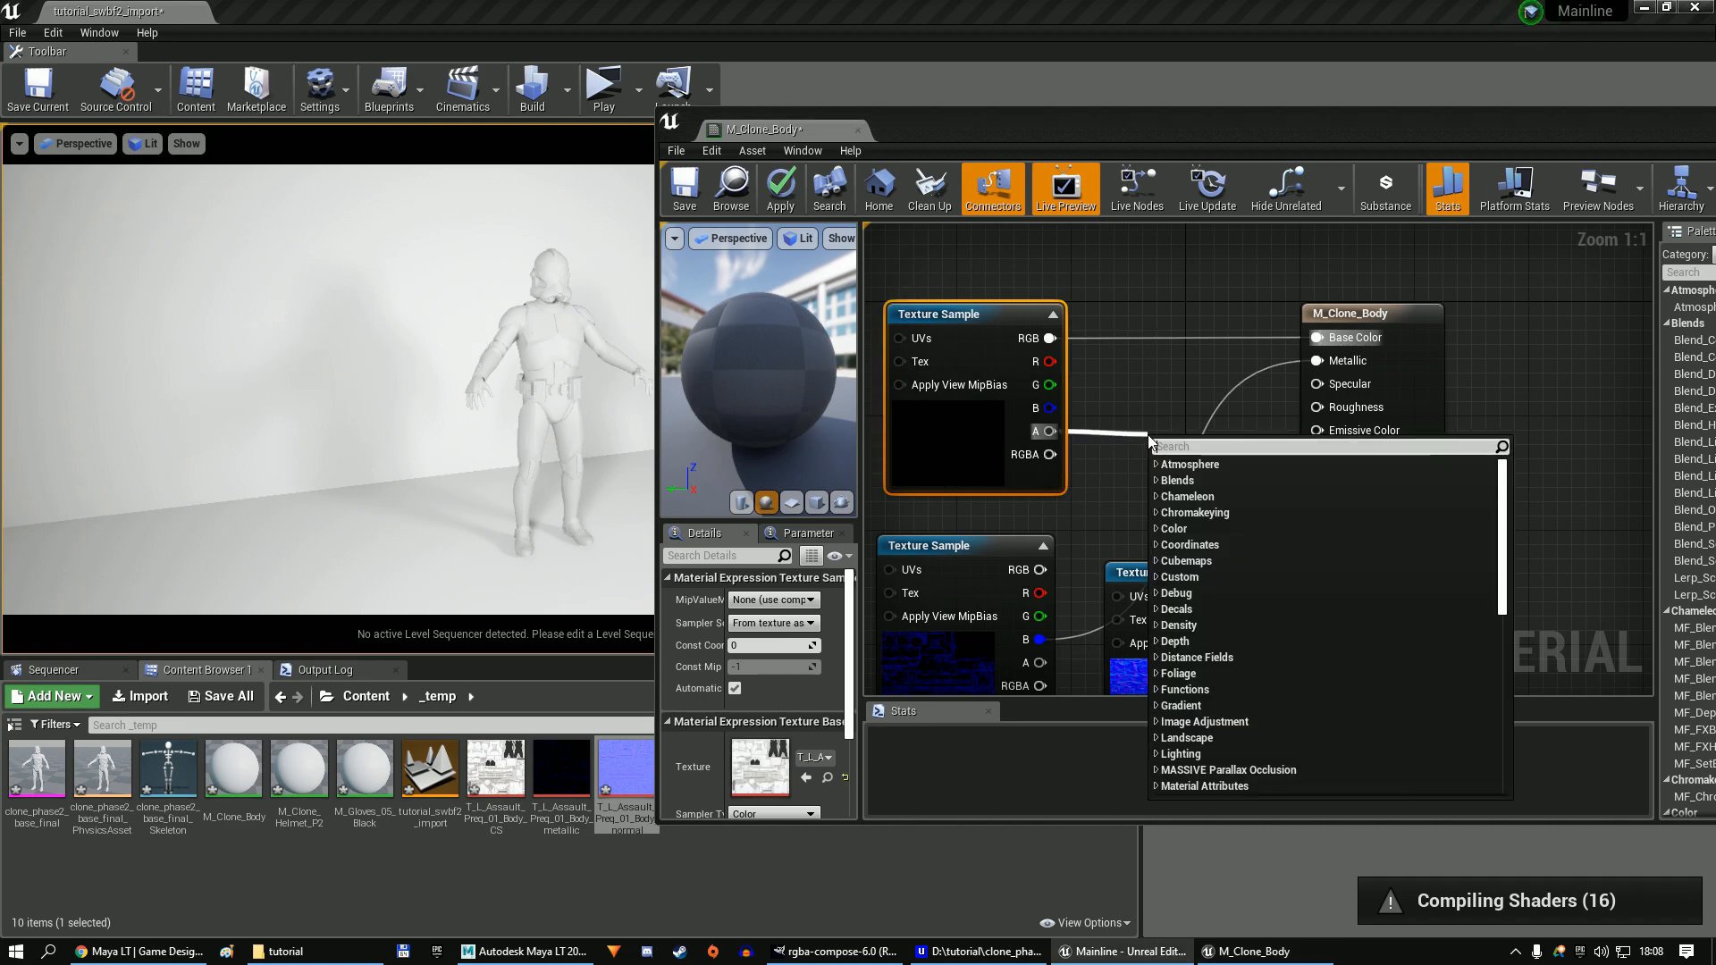
pyautogui.write('onem')
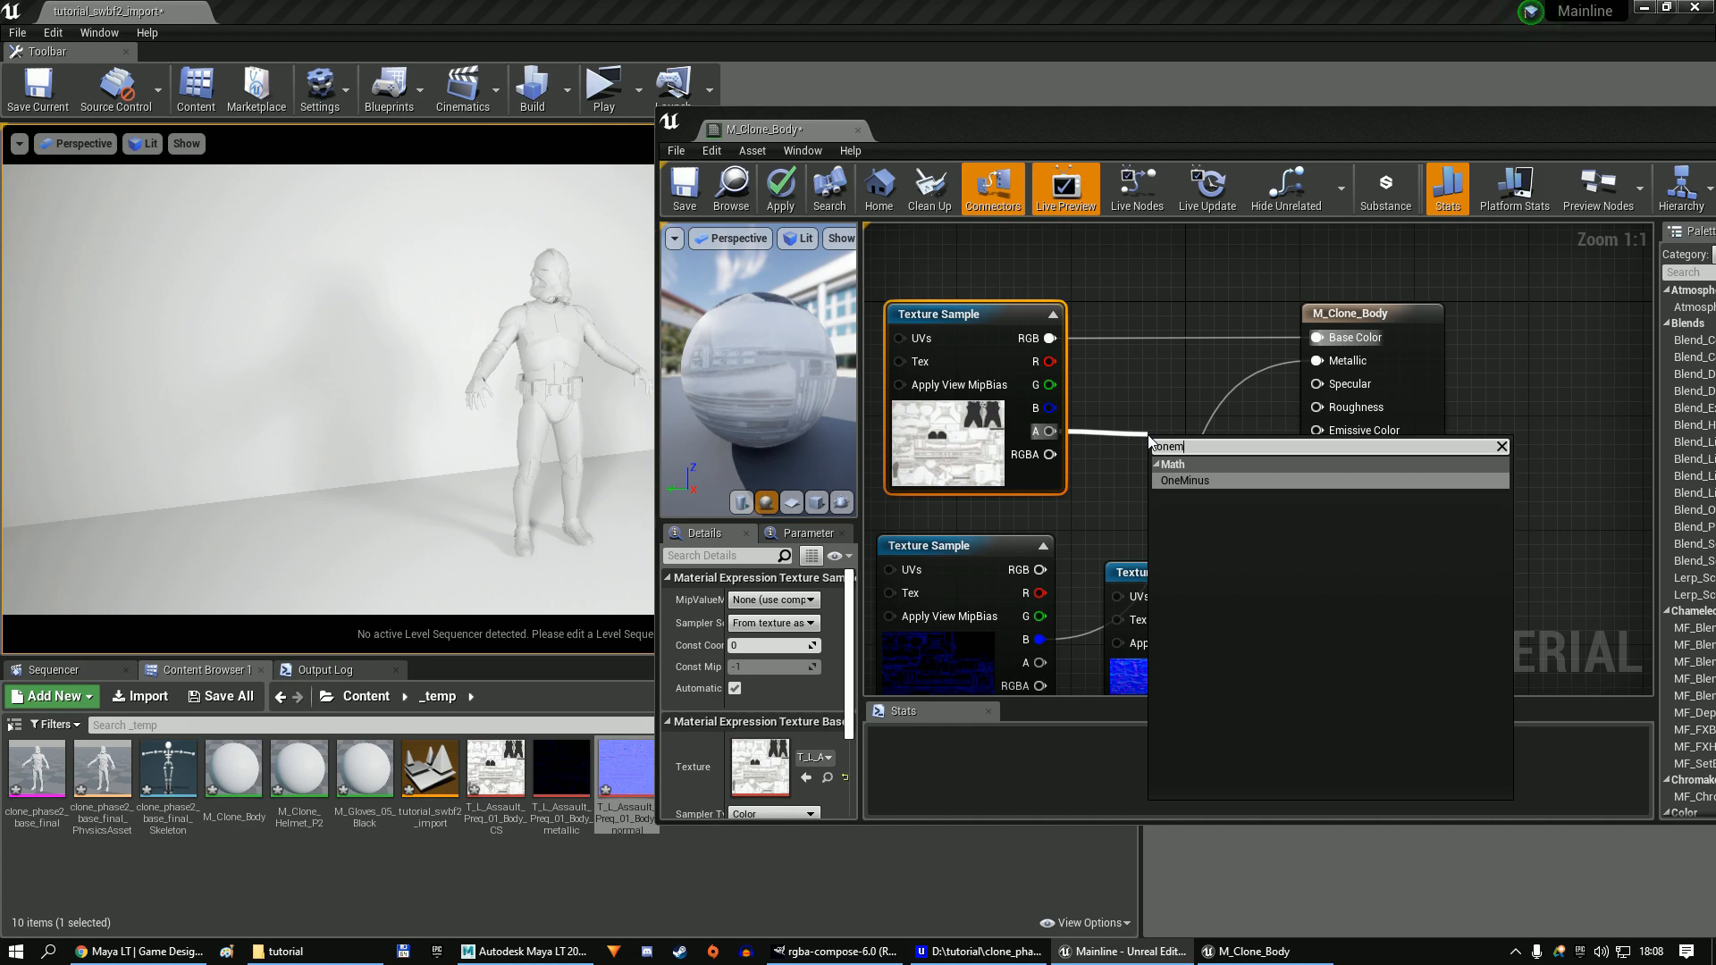
pyautogui.press('Return')
pyautogui.moveTo(1192, 471); pyautogui.dragTo(1323, 413)
pyautogui.moveTo(1189, 576); pyautogui.dragTo(1269, 384, button='right')
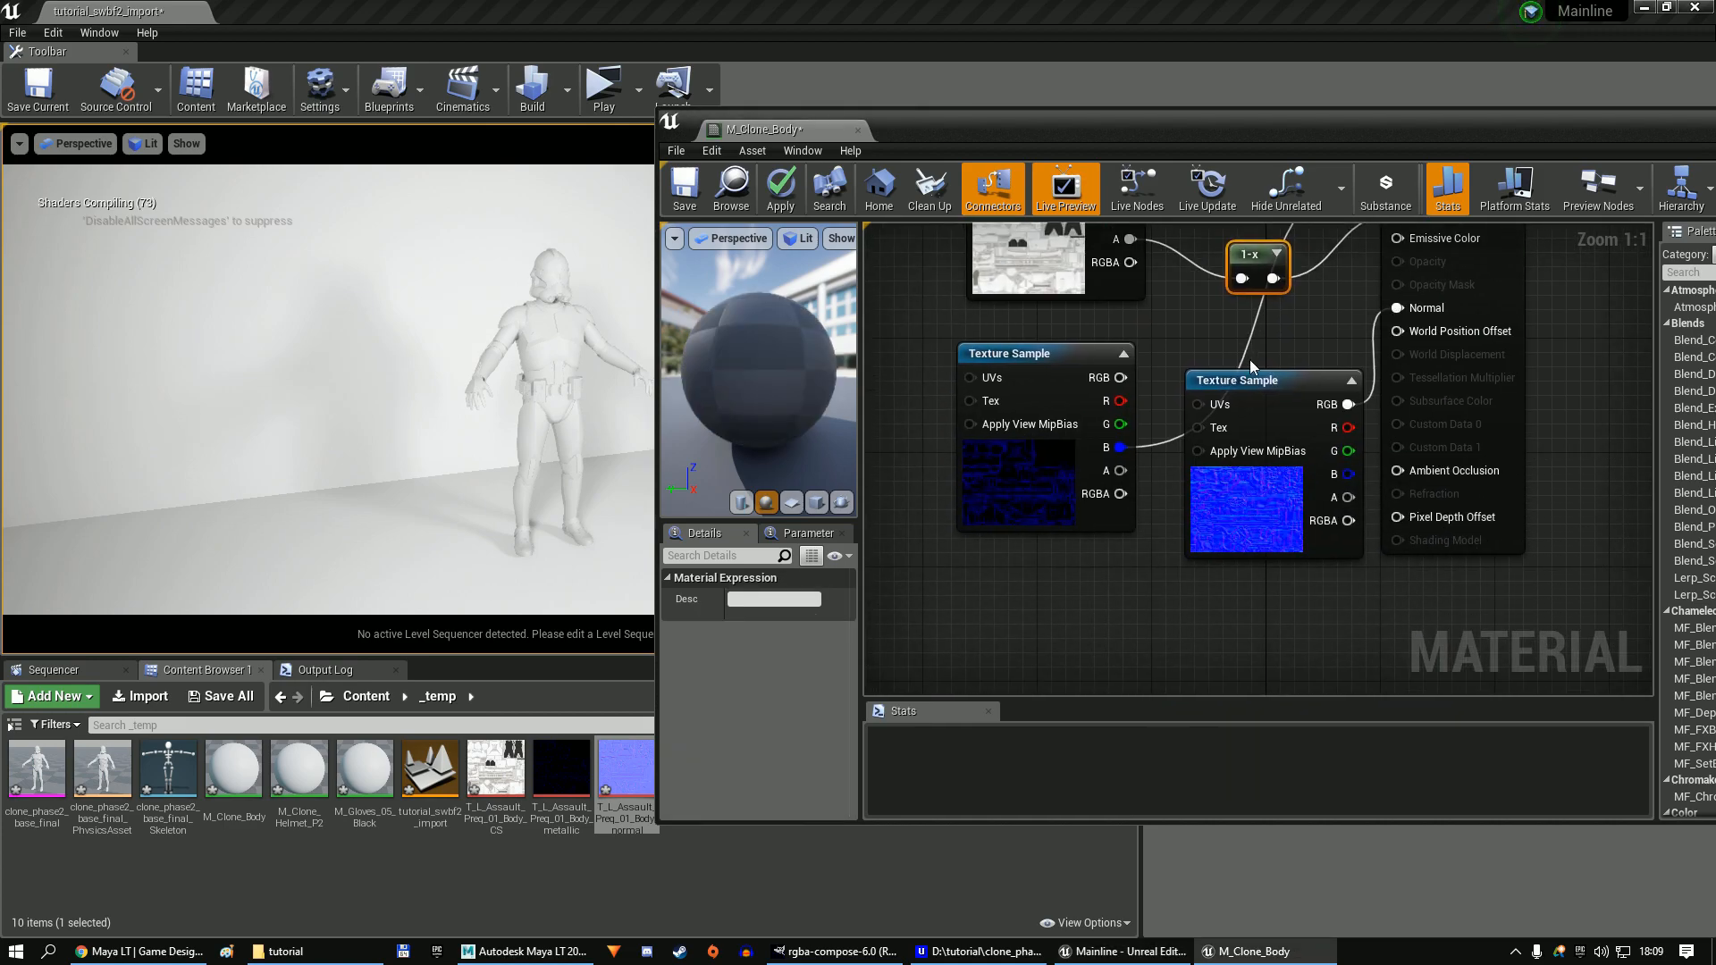
pyautogui.click(686, 214)
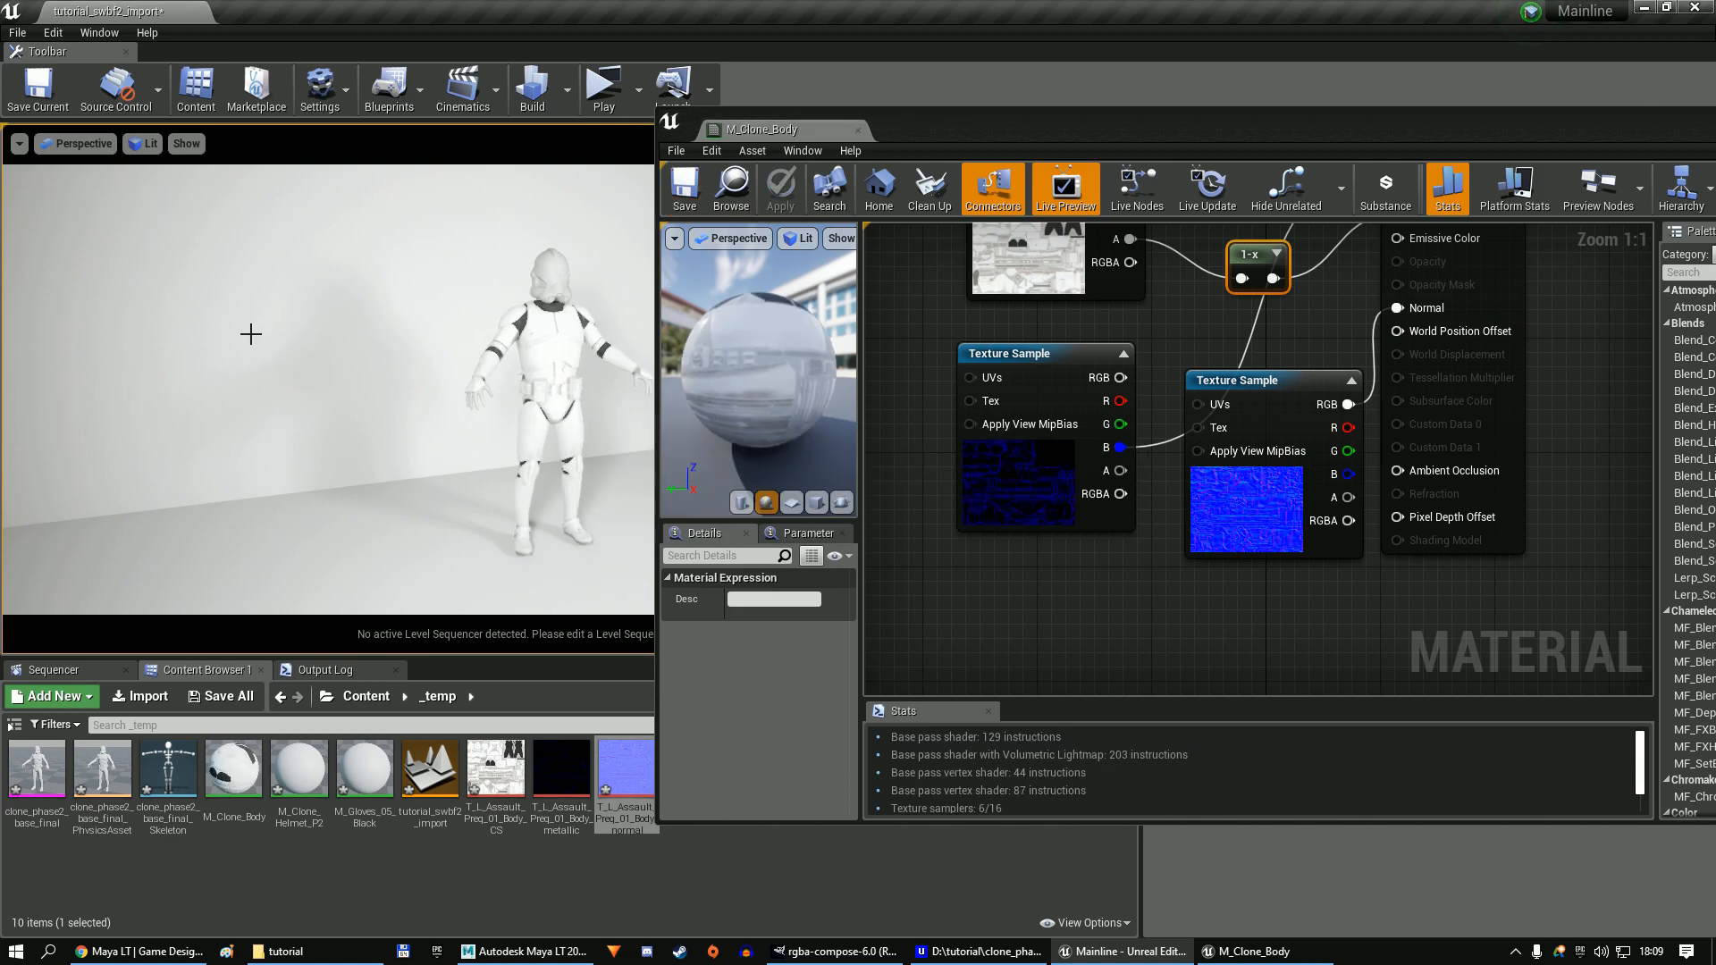
pyautogui.press('w')
pyautogui.moveTo(394, 396)
pyautogui.mouseDown(button='right')
pyautogui.moveTo(483, 385)
pyautogui.moveTo(394, 398)
pyautogui.mouseUp(button='right')
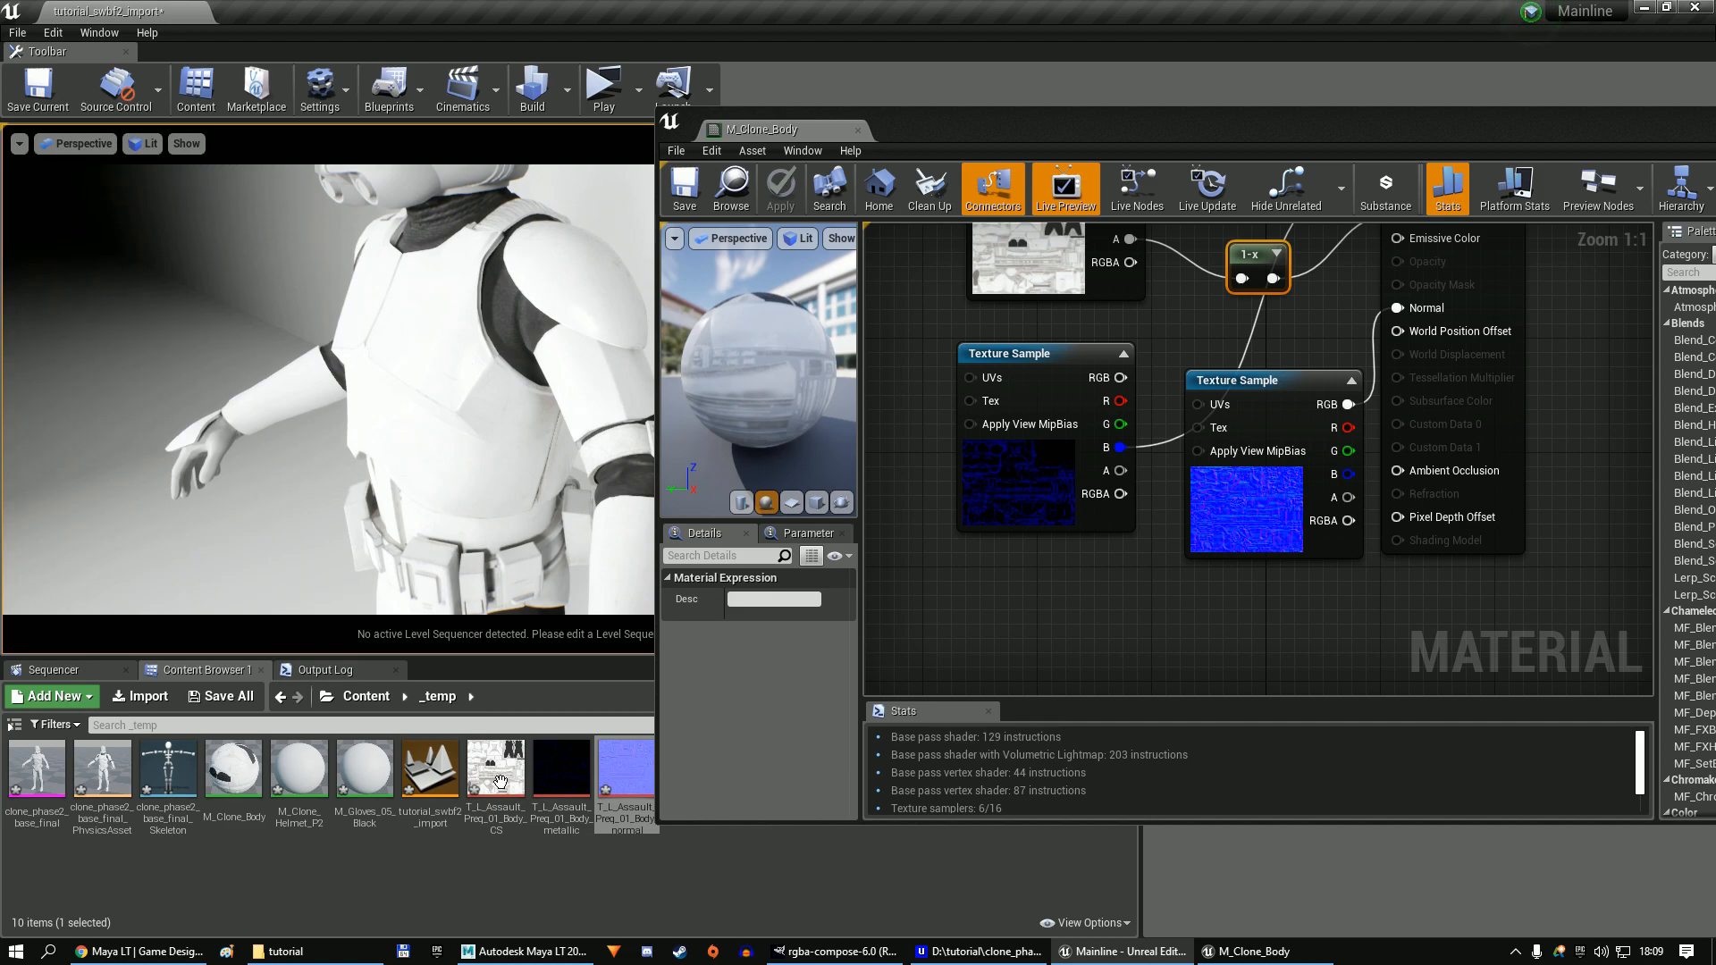
# Enable Flip Green Channel on the T_L_Assault_Preq_01_Body_normal texture, save it and close its editor.
pyautogui.doubleClick(617, 780)
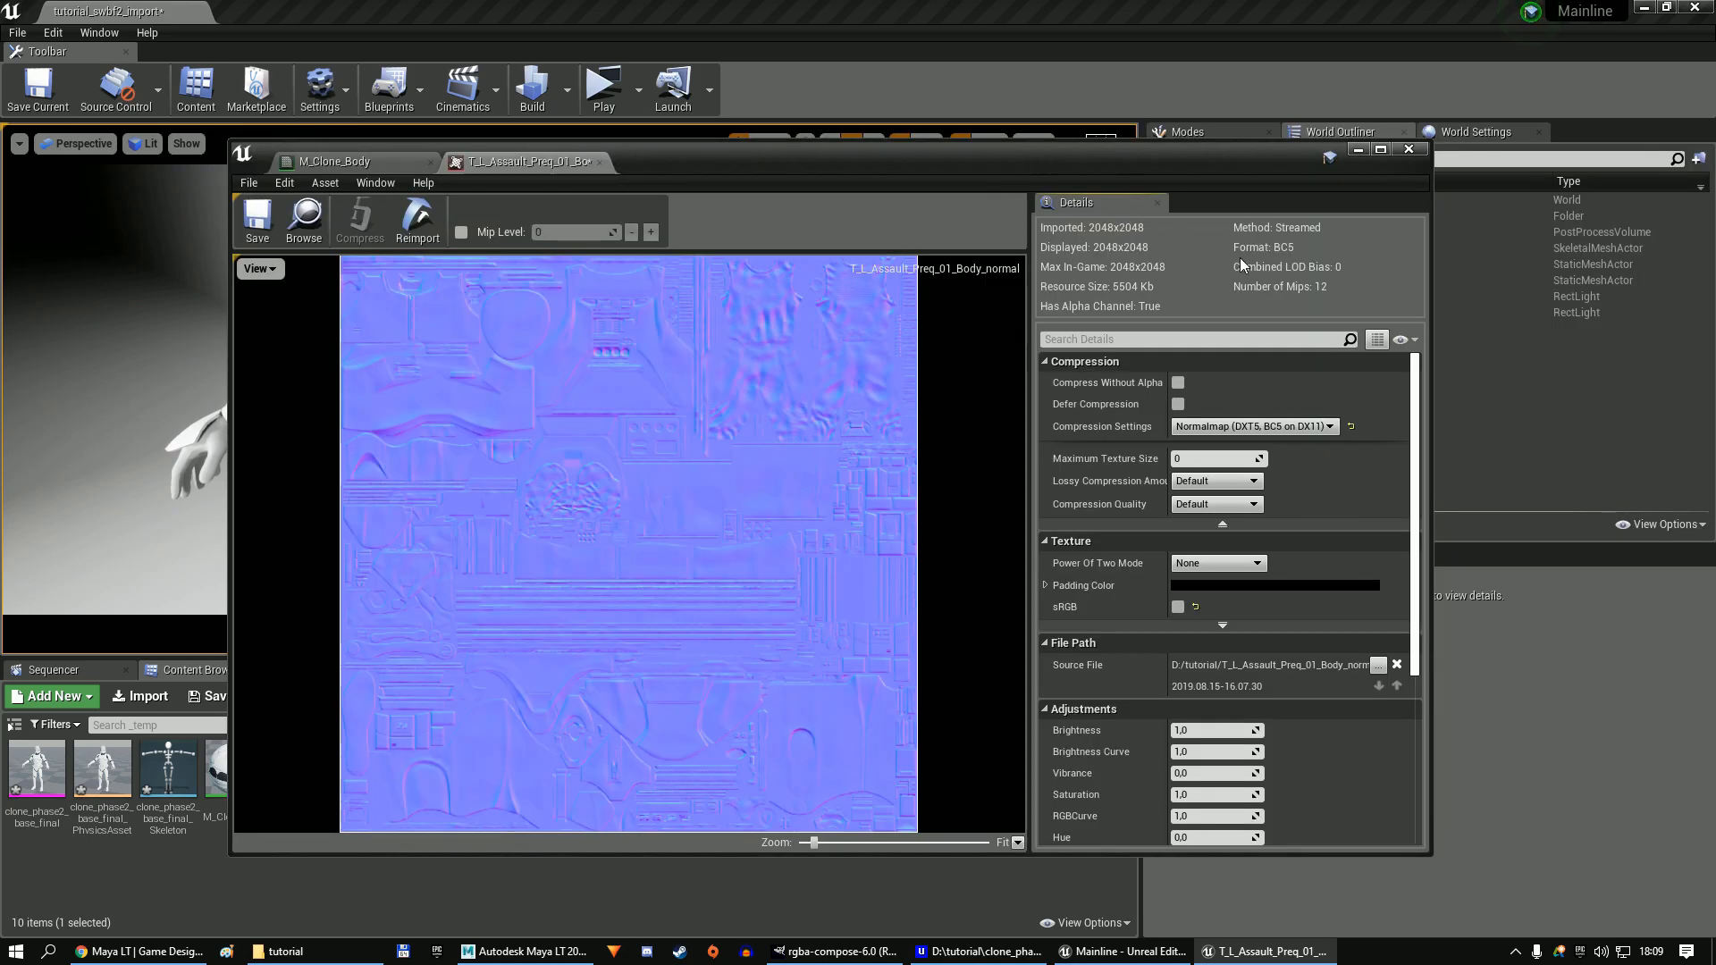
pyautogui.click(1188, 339)
pyautogui.write('gree')
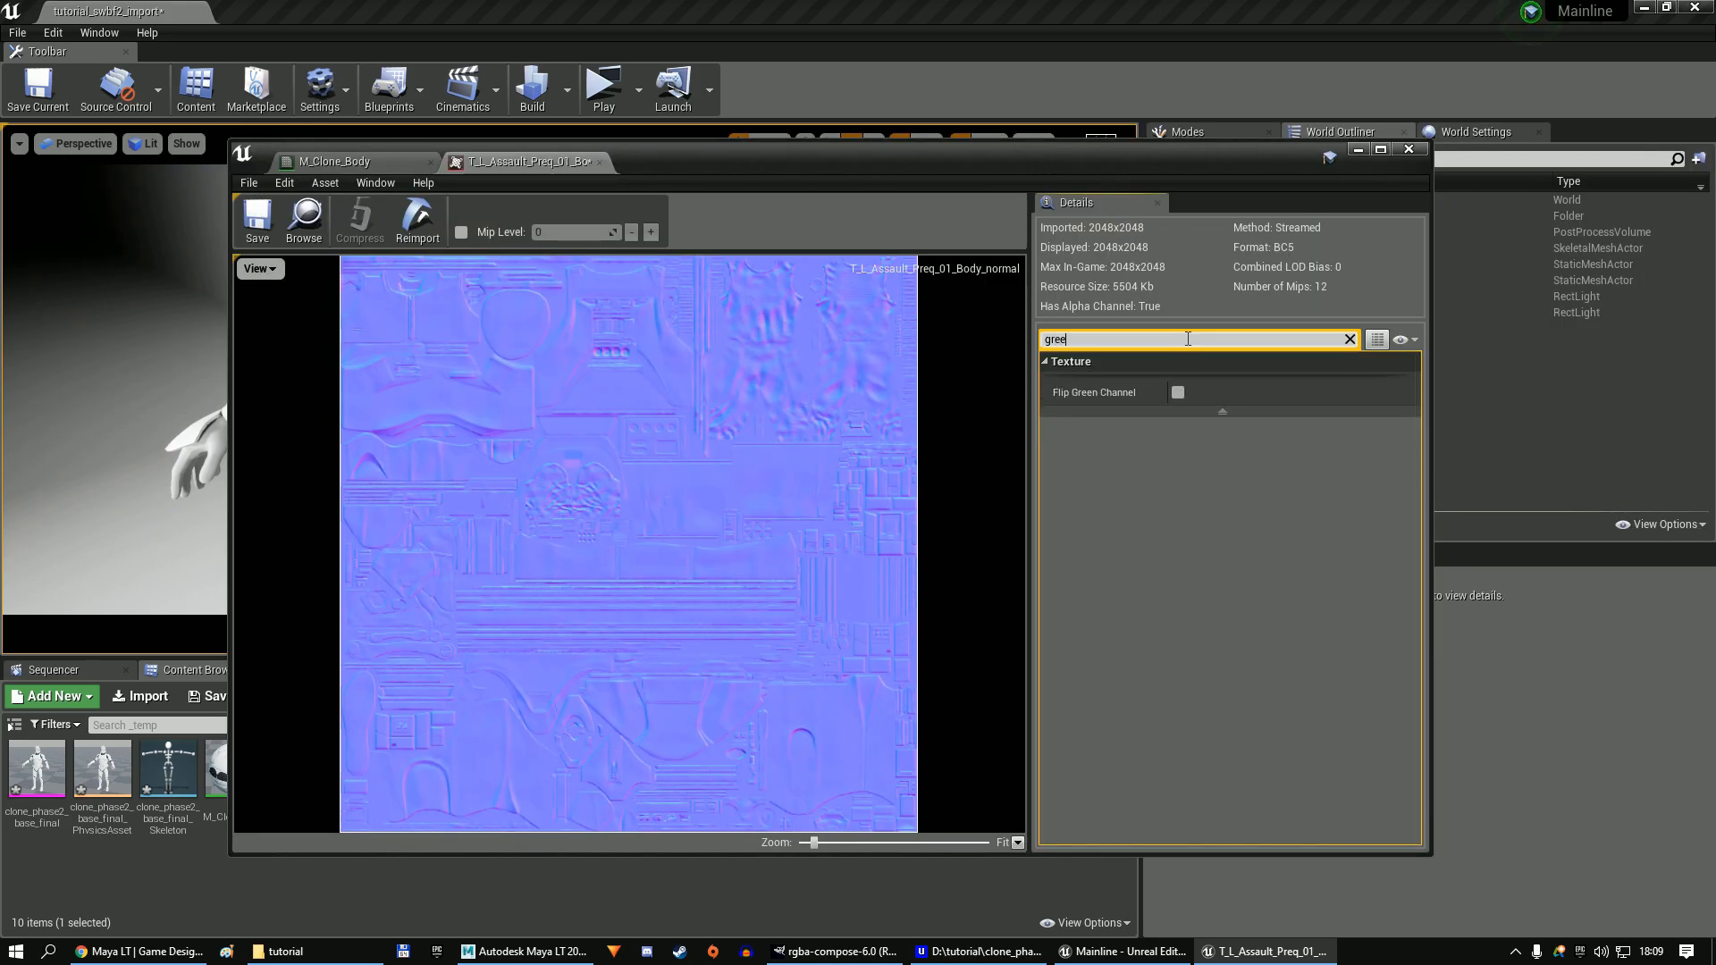
pyautogui.write('n')
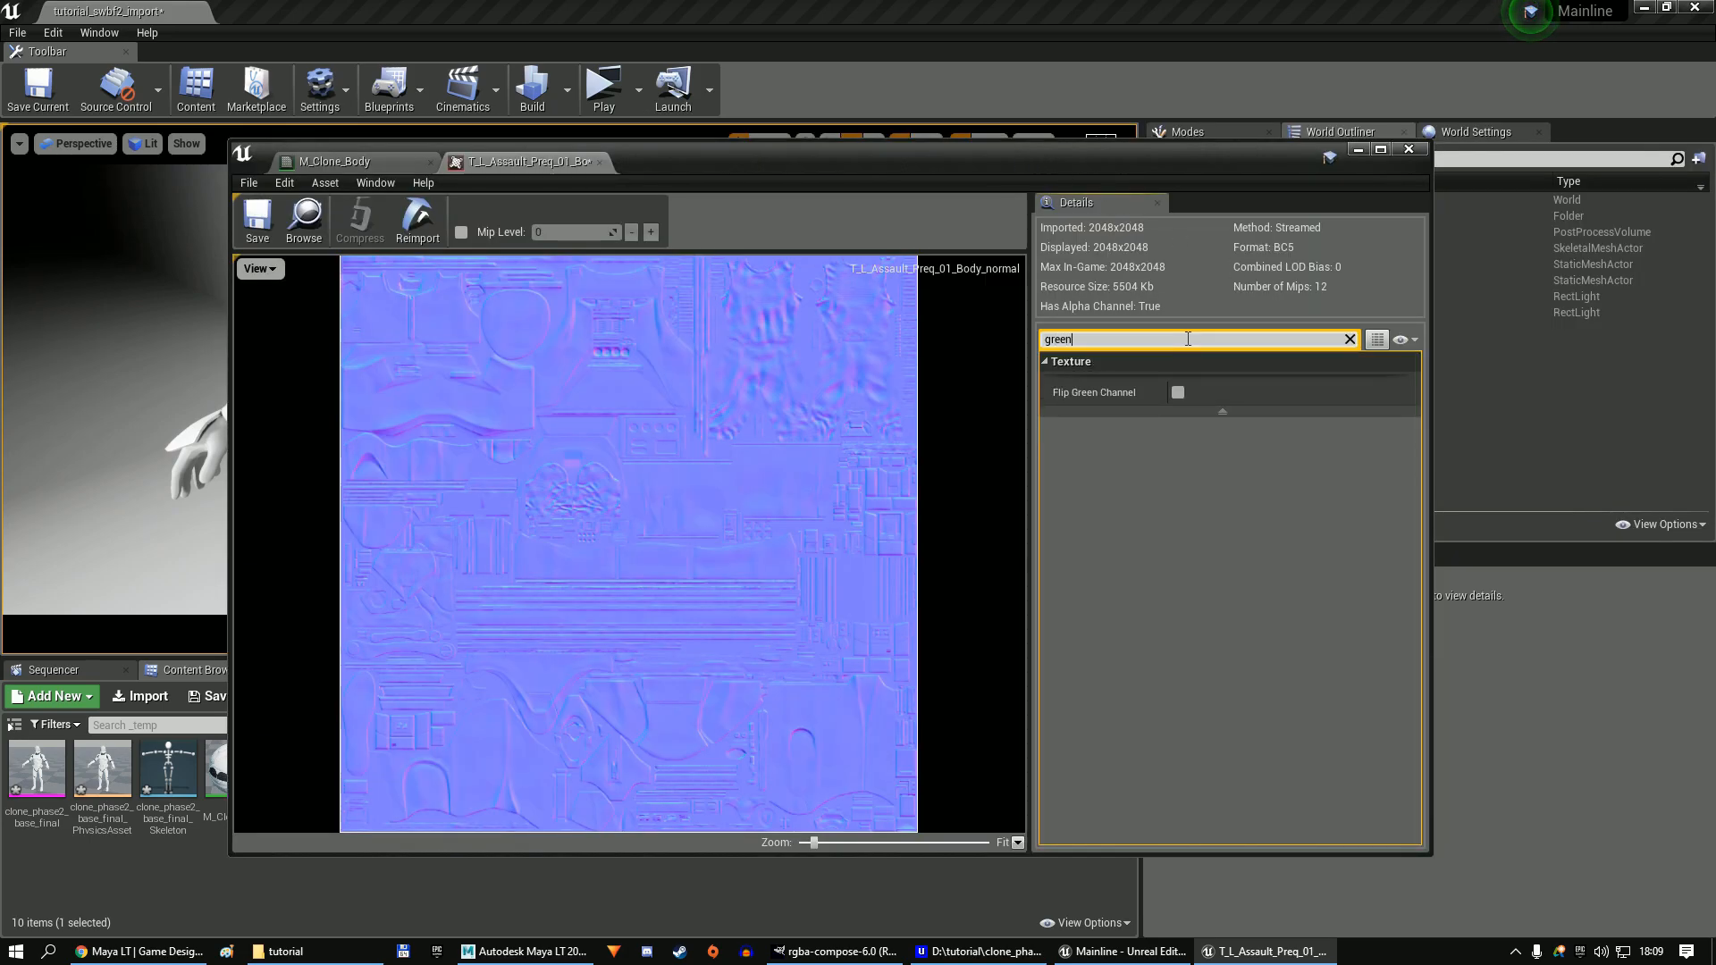
pyautogui.click(1178, 394)
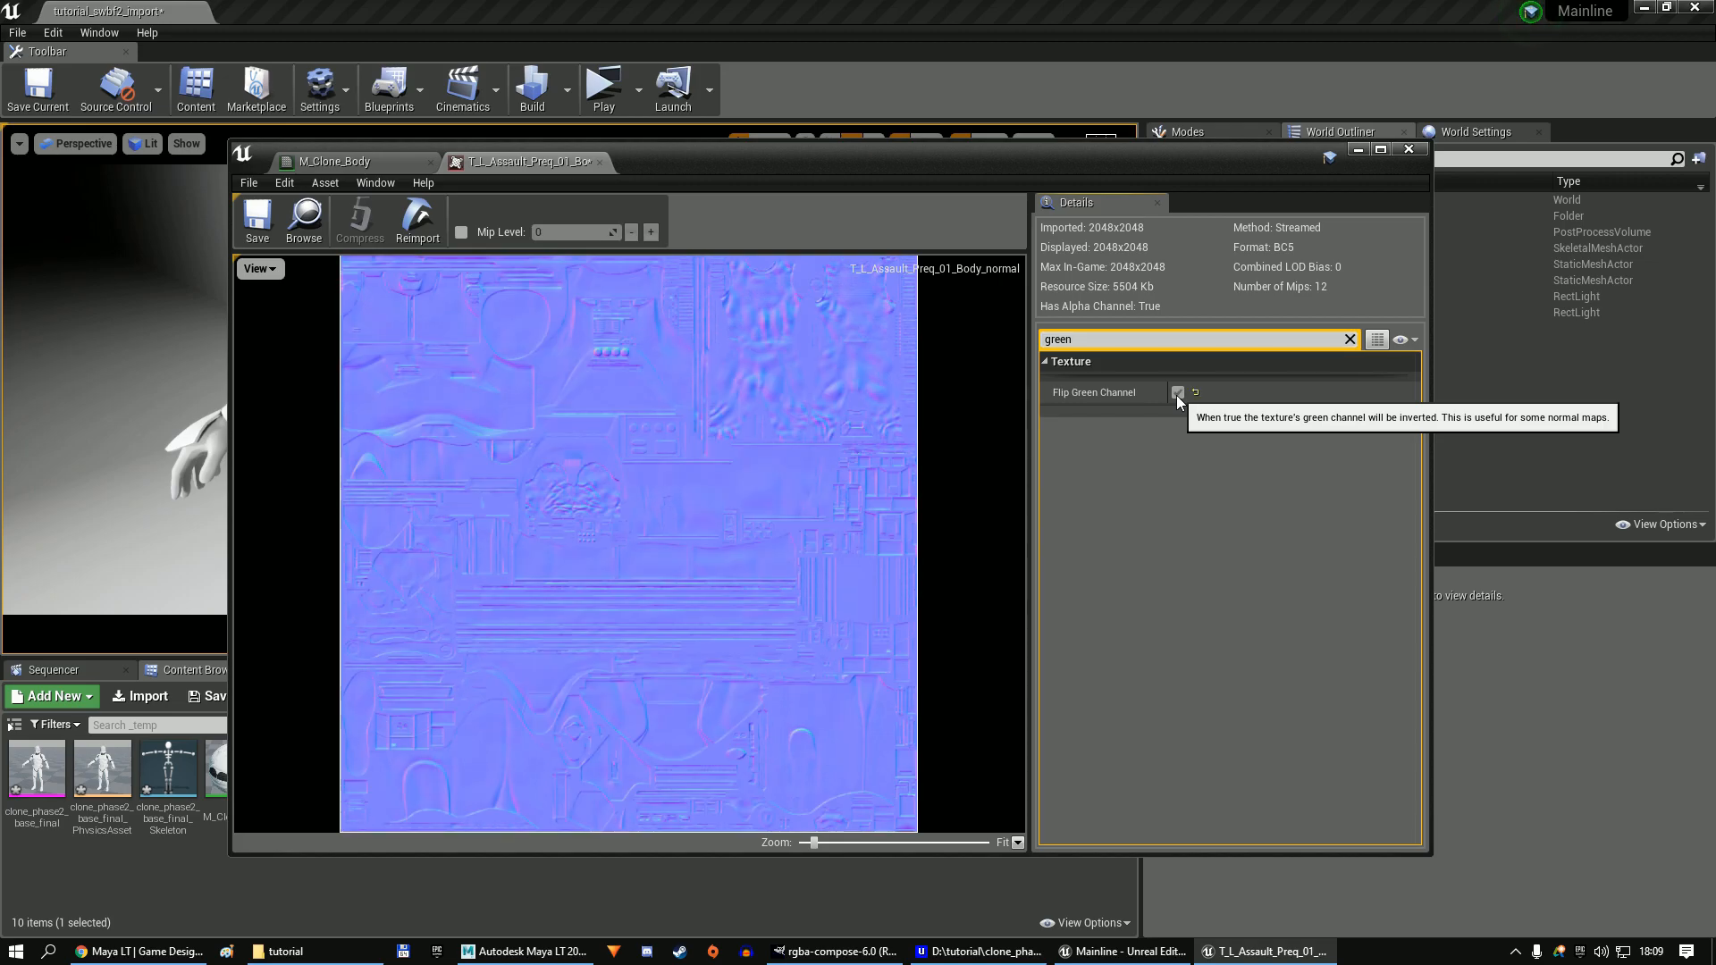
pyautogui.click(259, 219)
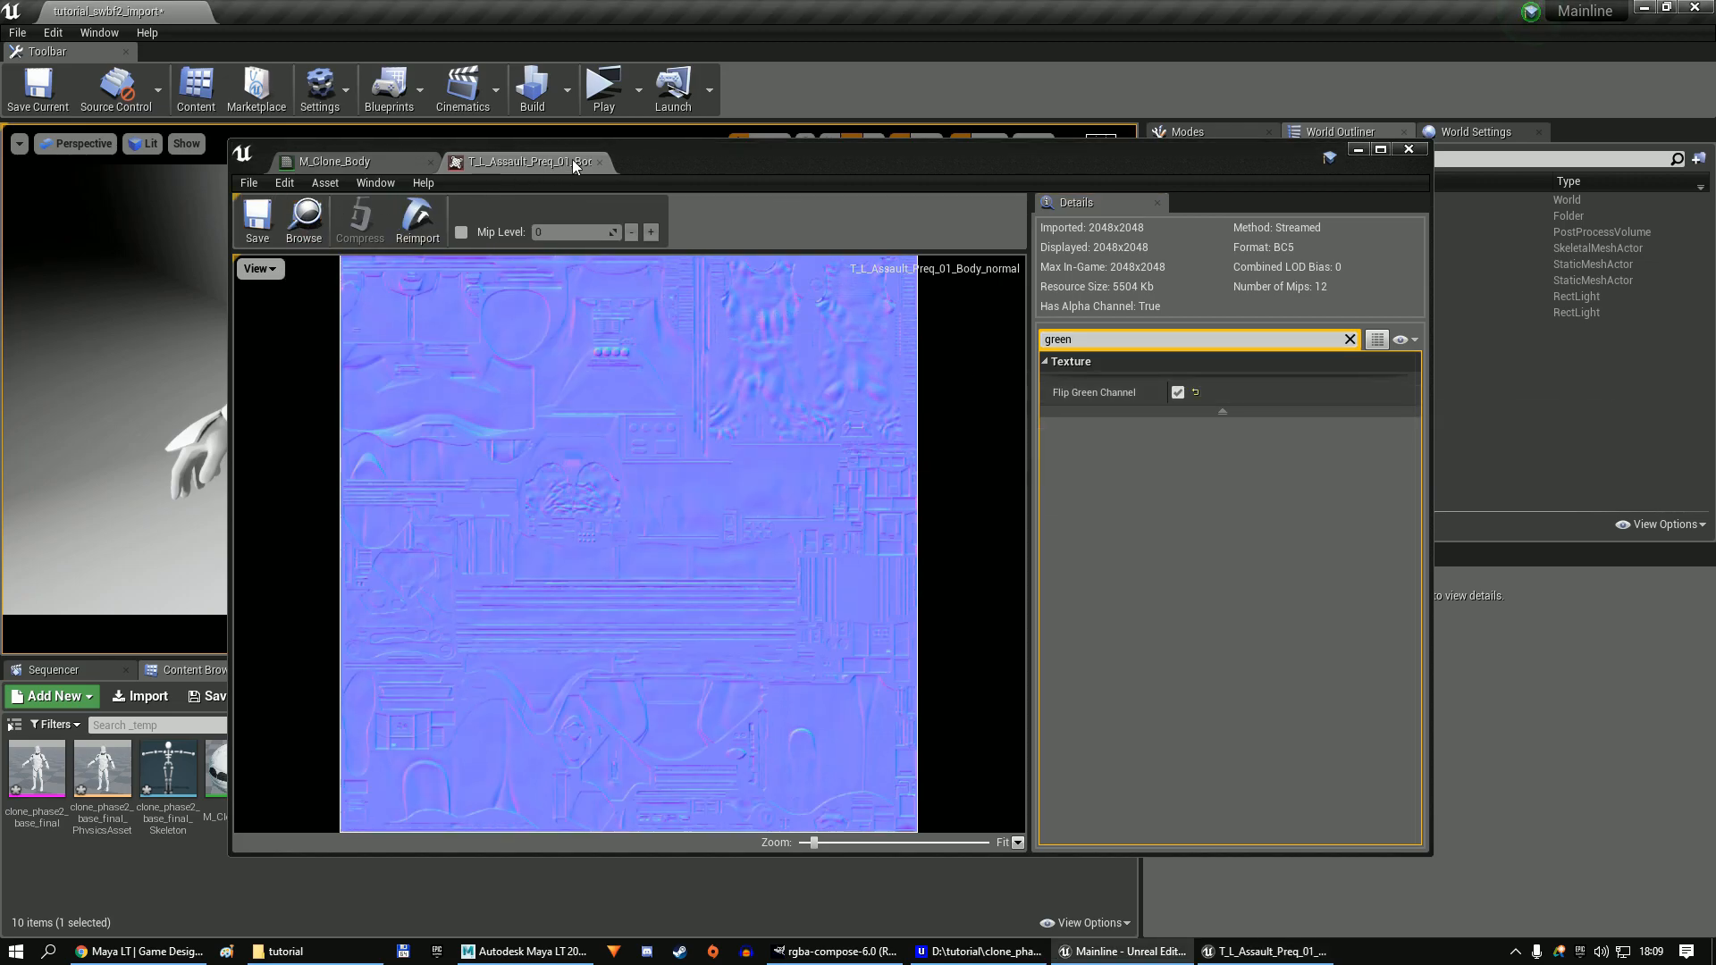
pyautogui.click(599, 162)
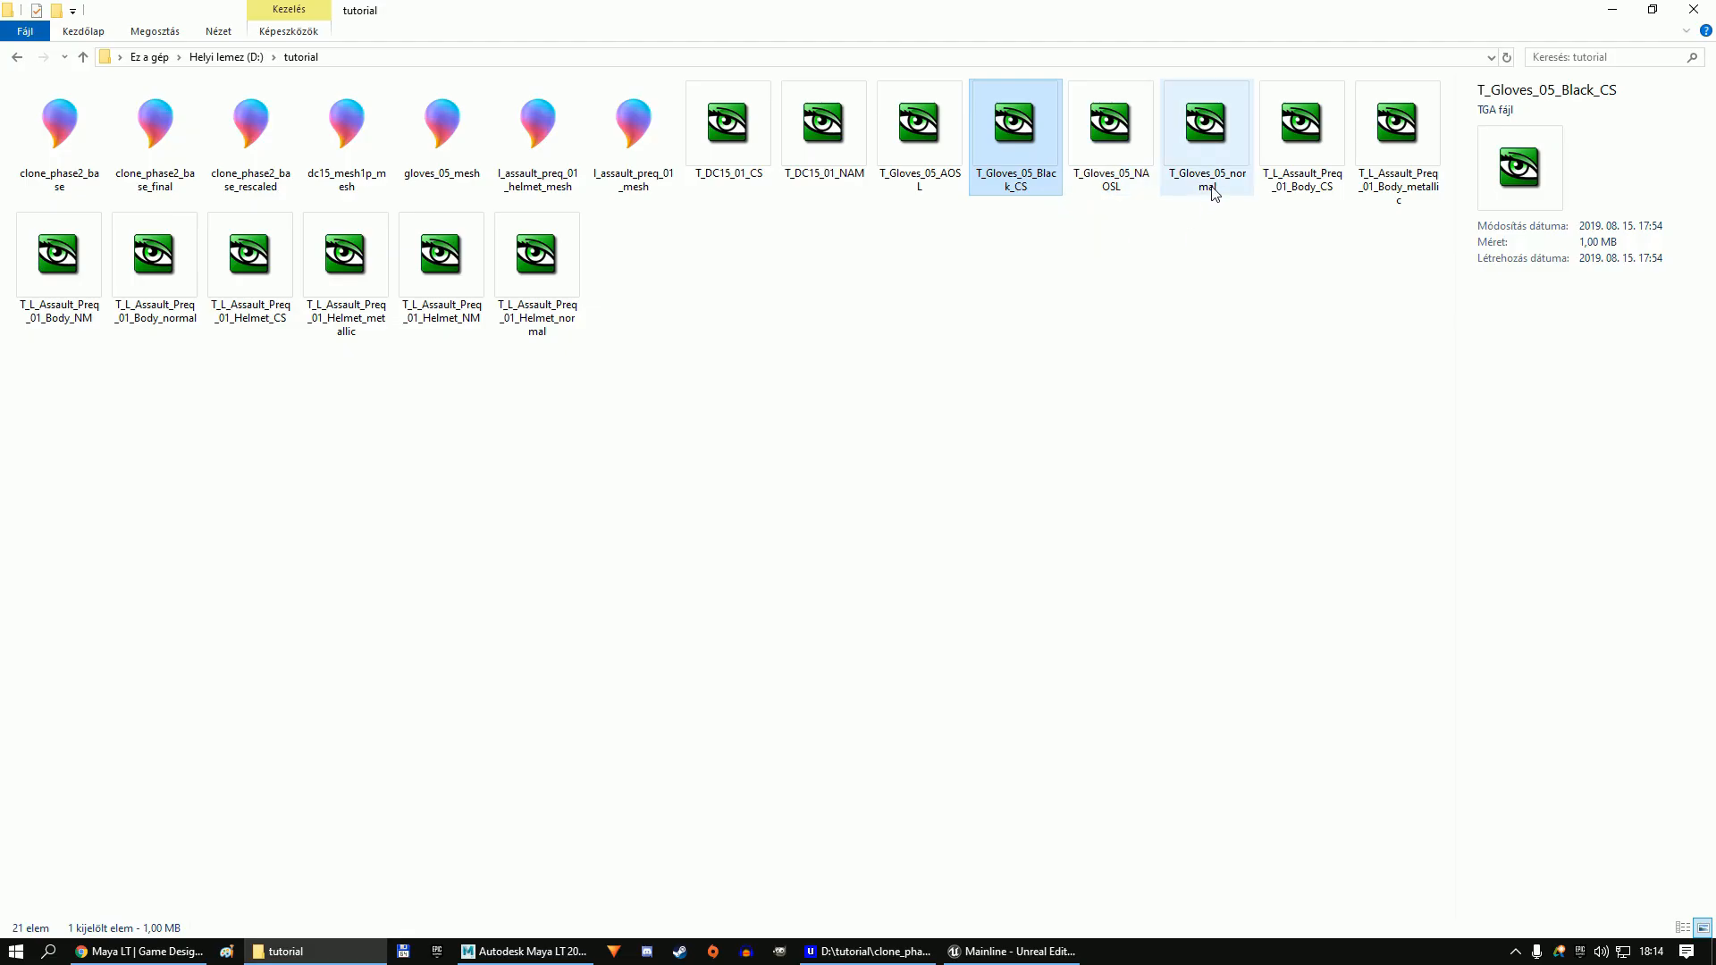
# Import the T_Gloves_05_Black_CS, T_Gloves_05_normal and T_Gloves_05_AOSL textures from the tutorial folder into Unreal Engine's _temp content folder.
pyautogui.keyDown('ctrl'); pyautogui.click(1207, 135); pyautogui.keyUp('ctrl')
pyautogui.keyDown('ctrl'); pyautogui.click(938, 116); pyautogui.keyUp('ctrl')
pyautogui.moveTo(938, 115); pyautogui.dragTo(924, 793)
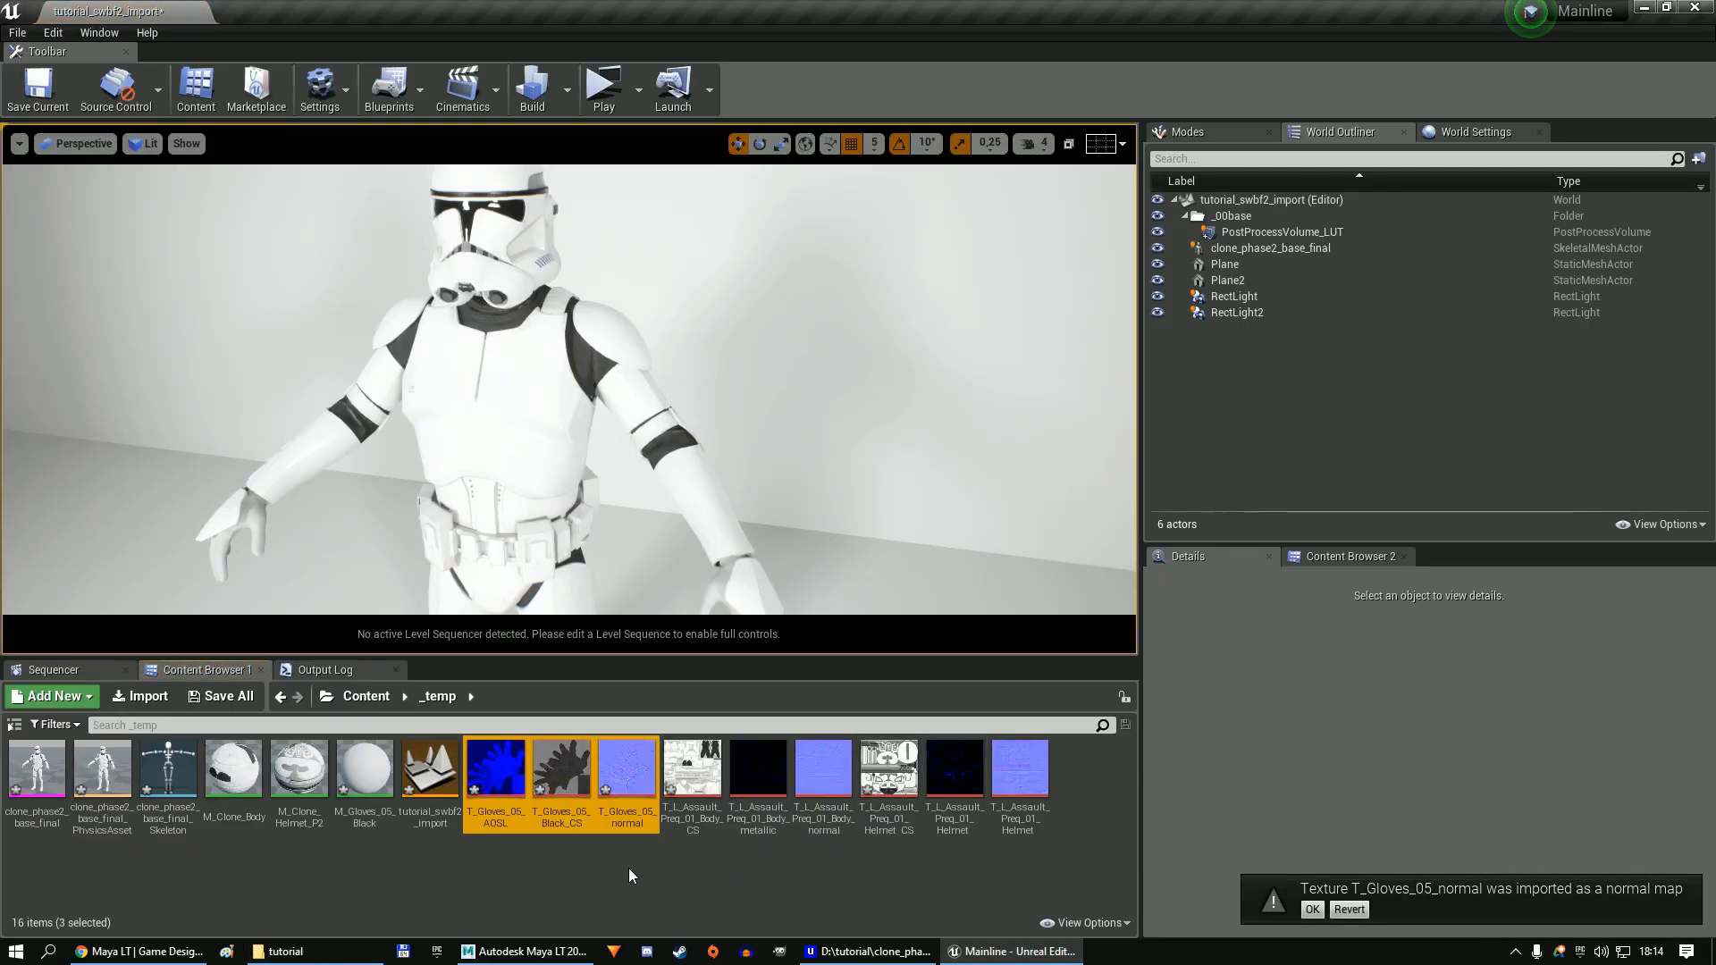
# Open the M_Gloves_05_Black material, delete its Param node and add the T_Gloves_05_Black_CS texture to the graph.
pyautogui.doubleClick(353, 787)
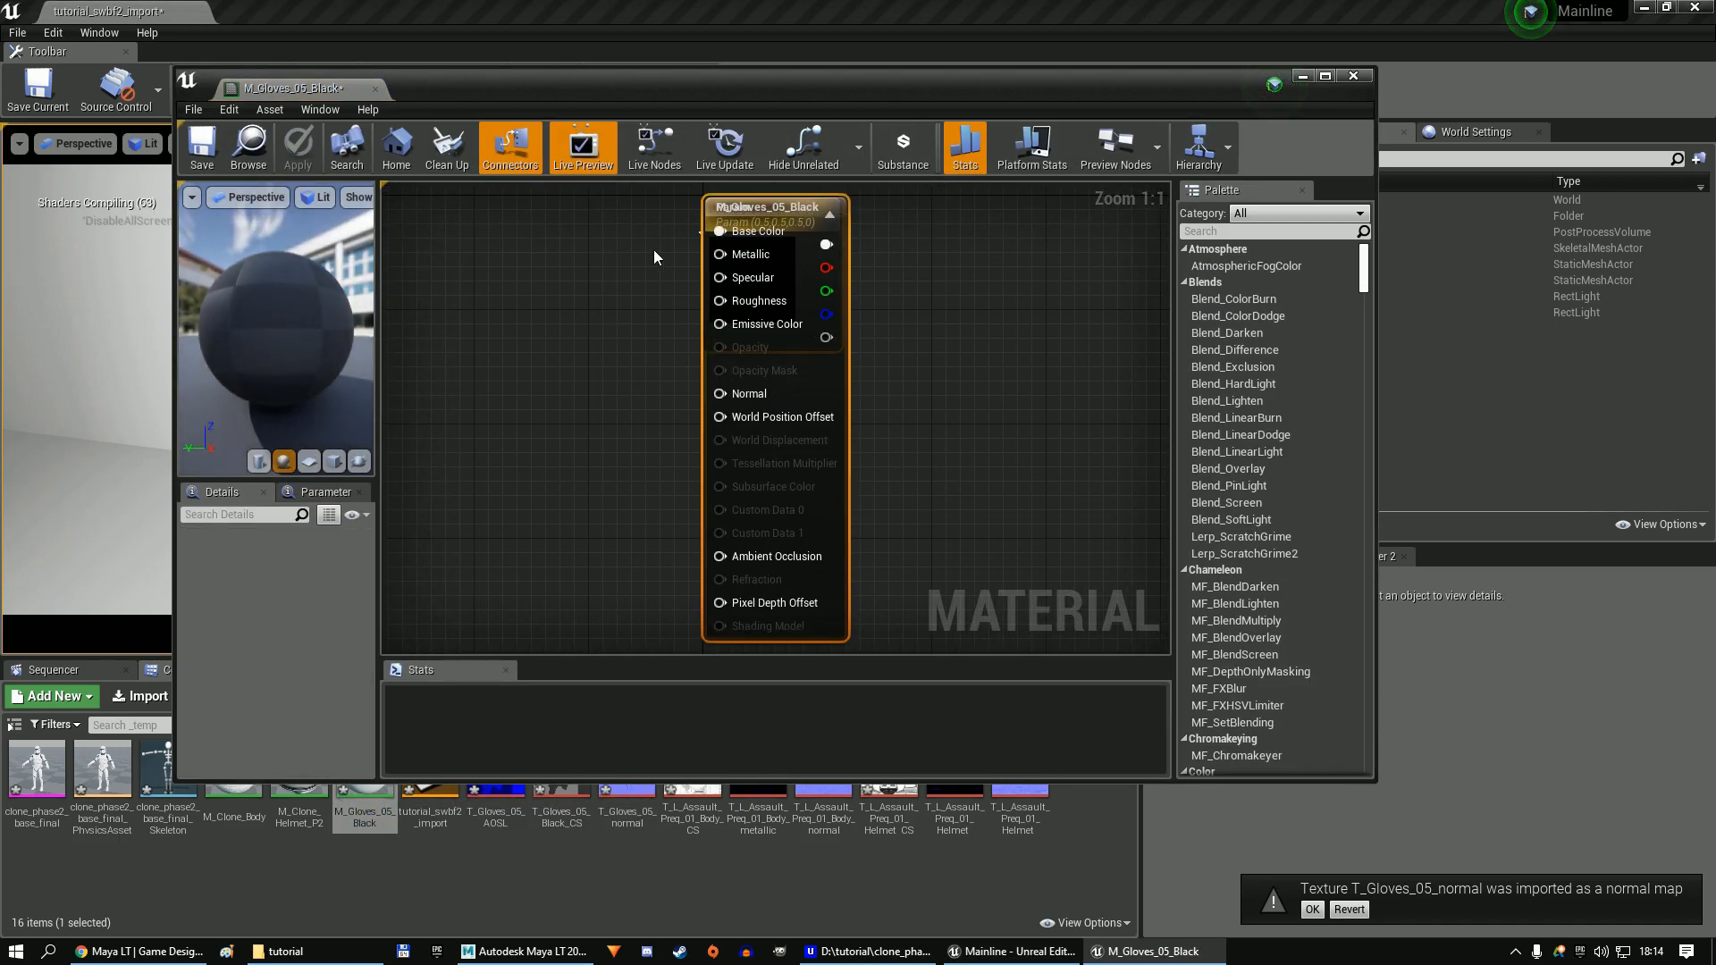
pyautogui.moveTo(779, 82); pyautogui.dragTo(742, 36)
pyautogui.moveTo(495, 767); pyautogui.dragTo(491, 269)
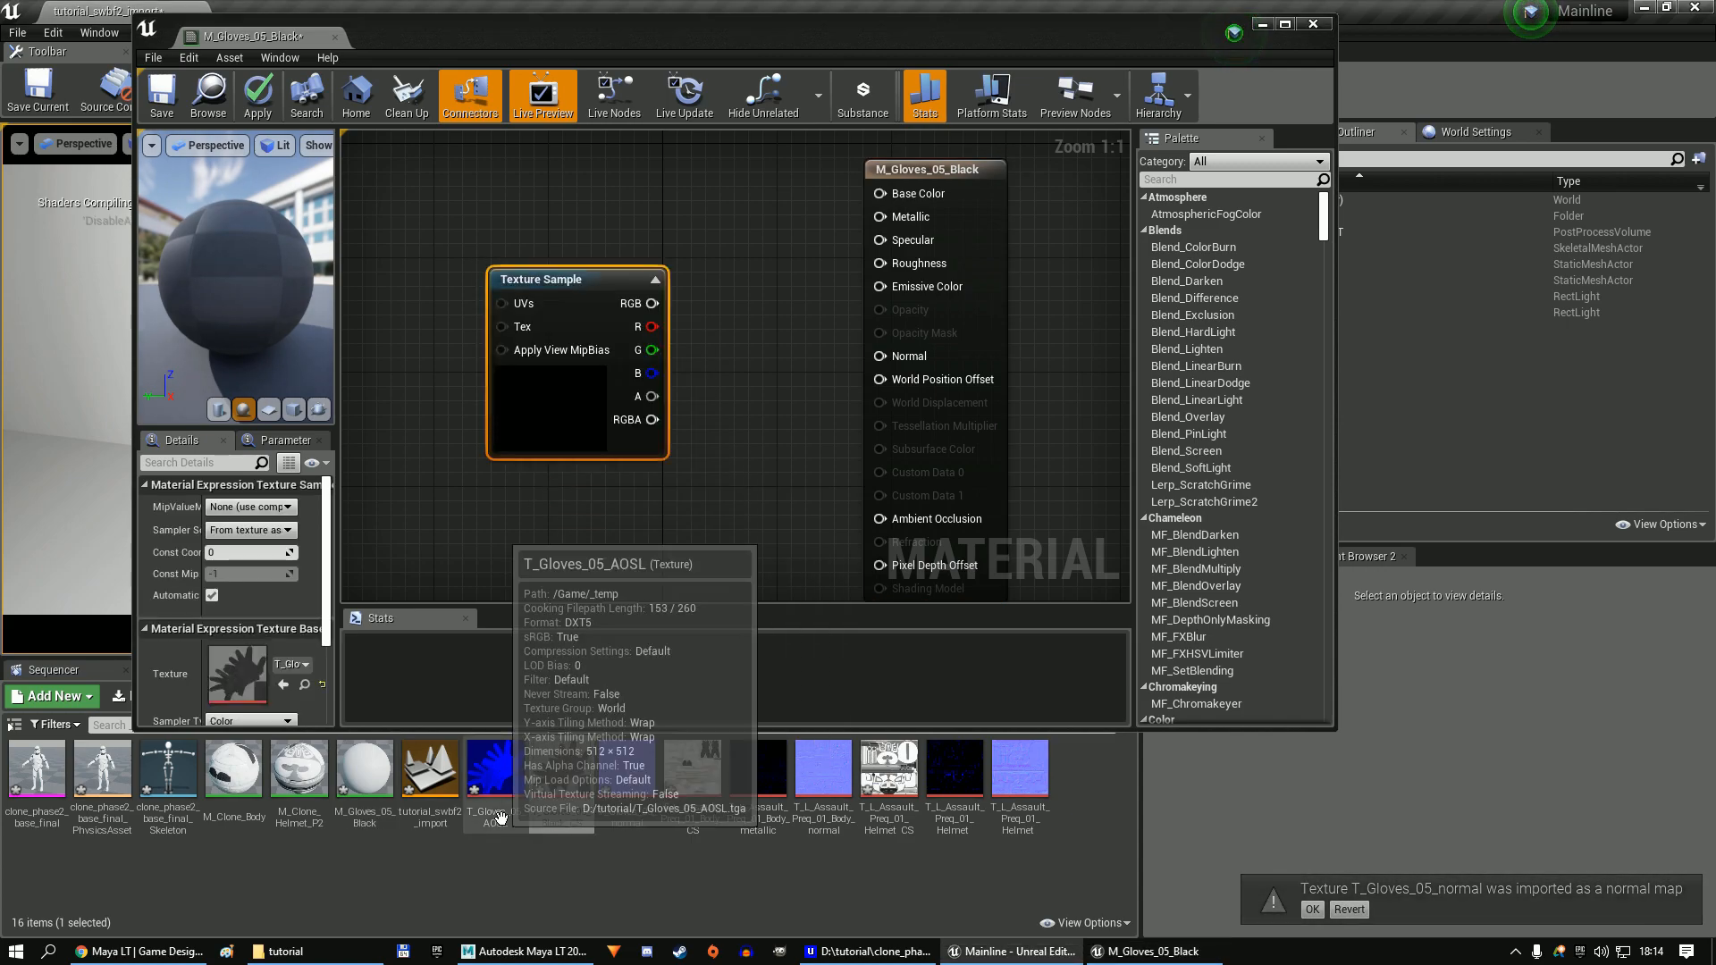
# Set the T_Gloves_05_AOSL texture's compression to Masks (no sRGB) and save the texture.
pyautogui.doubleClick(501, 818)
pyautogui.click(1158, 301)
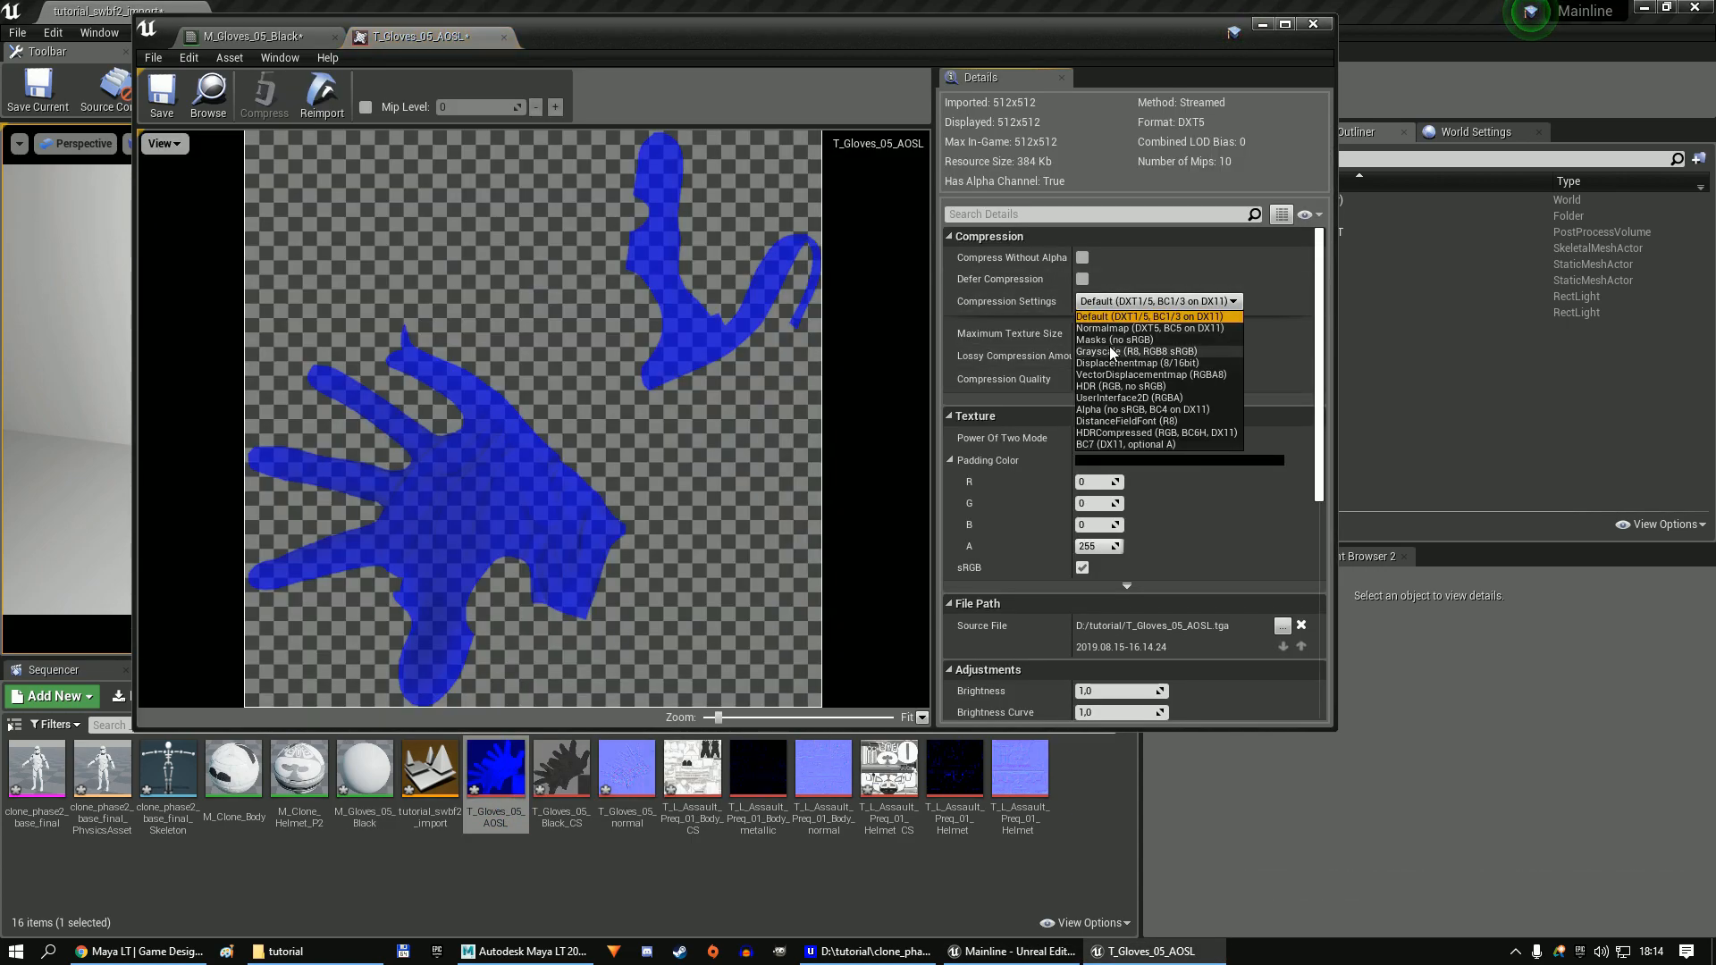
pyautogui.click(1110, 340)
pyautogui.click(162, 89)
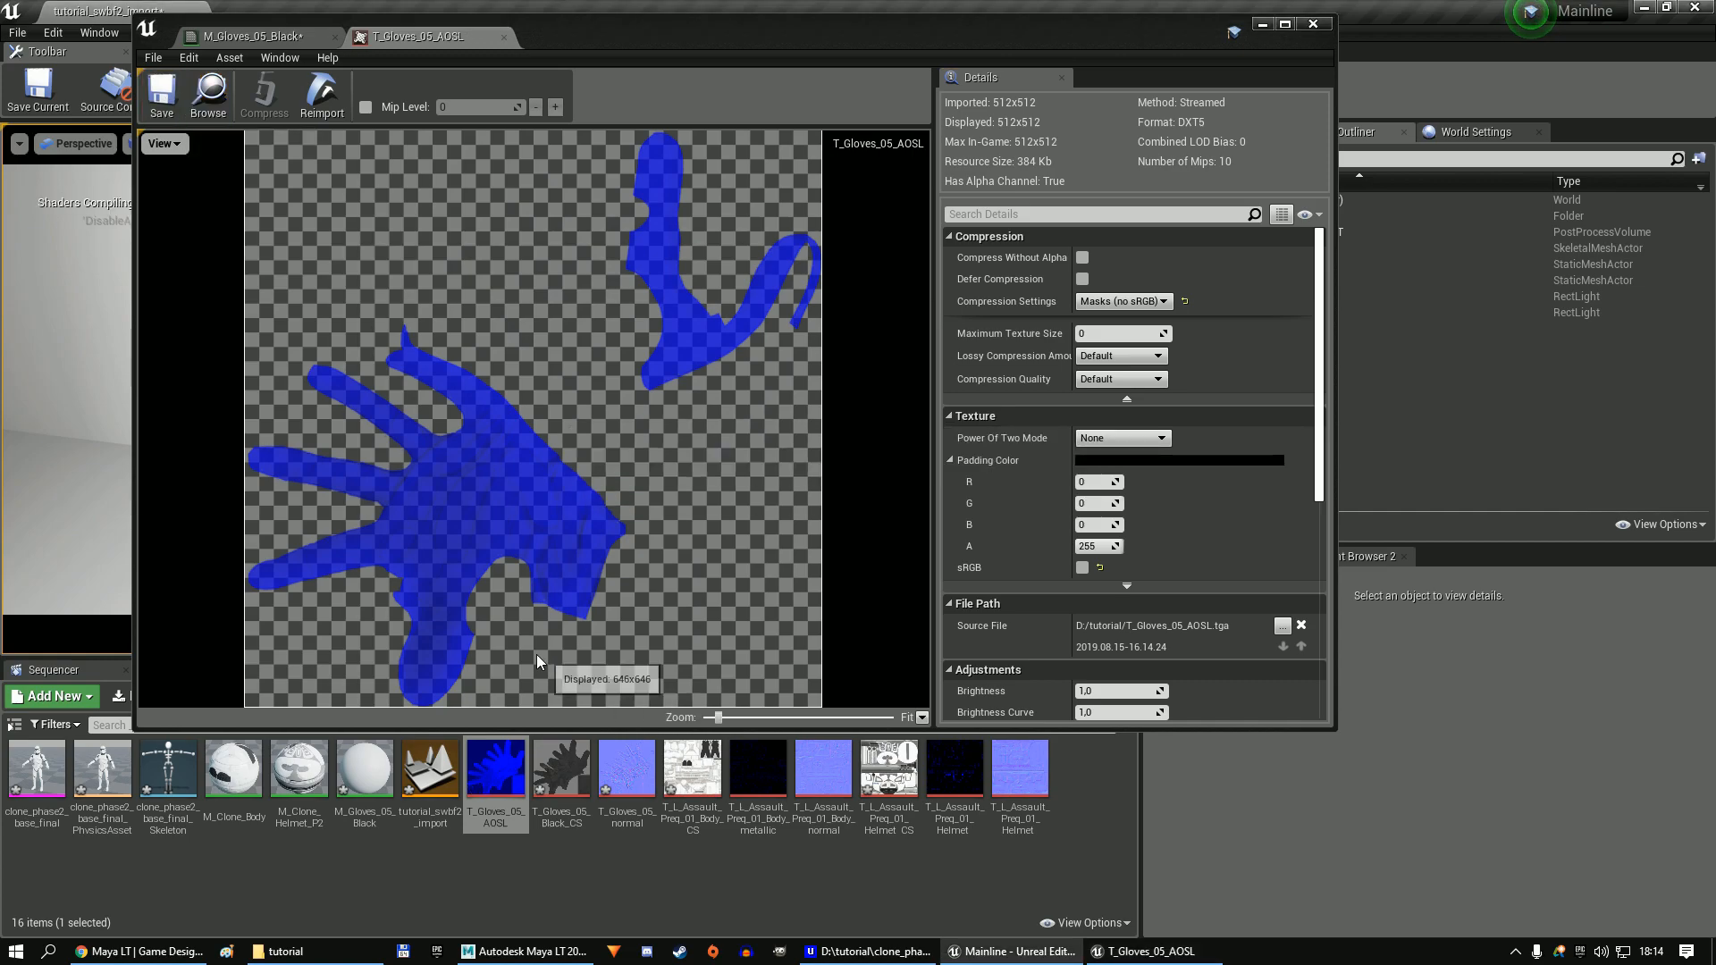
# Enable Flip Green Channel on the T_Gloves_05_normal texture, save it and close both glove texture editors.
pyautogui.doubleClick(626, 769)
pyautogui.click(1209, 304)
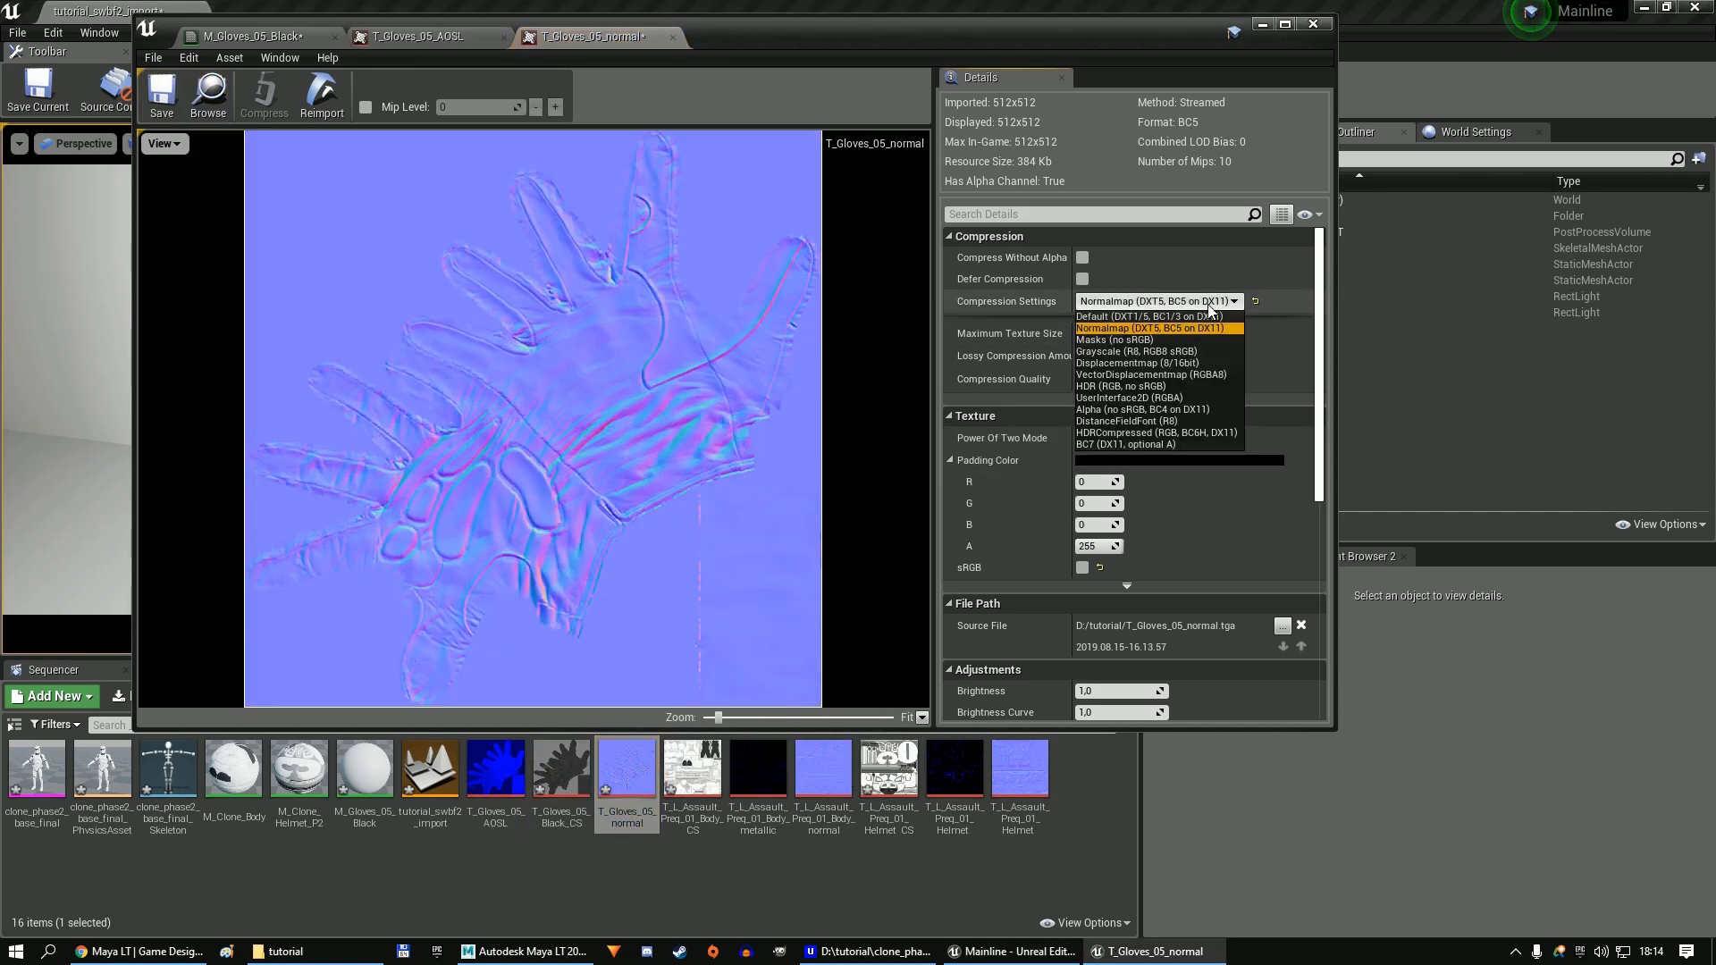
pyautogui.click(1208, 306)
pyautogui.click(1075, 215)
pyautogui.write('gree')
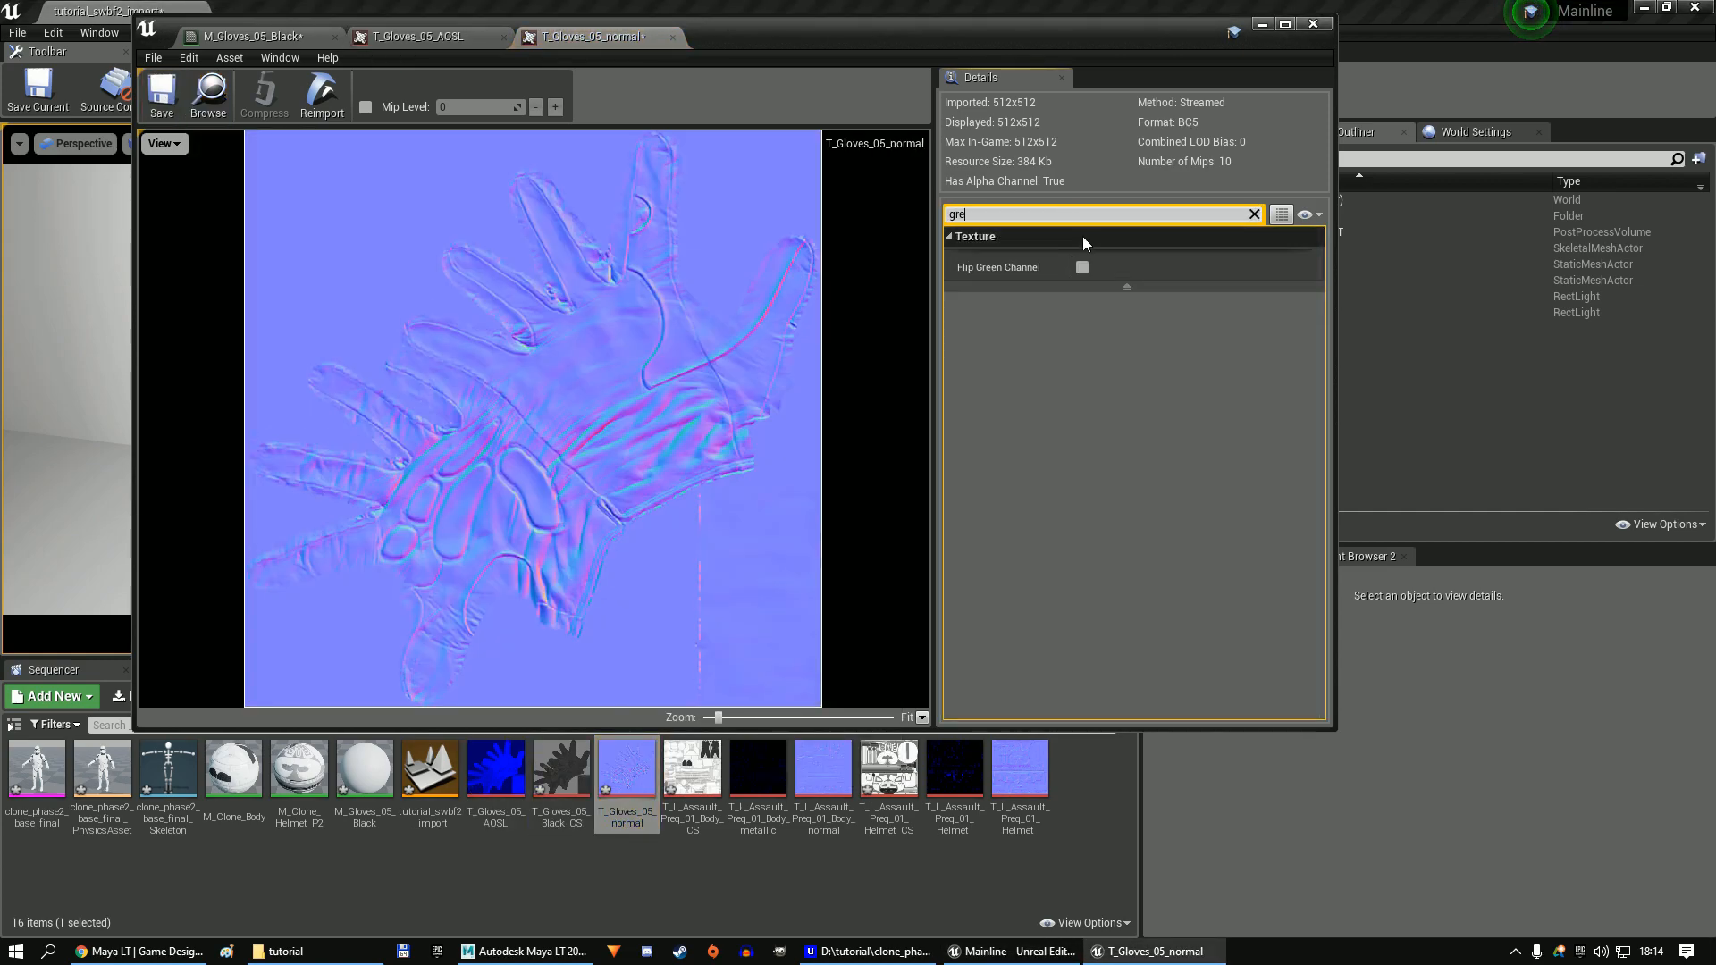
pyautogui.click(1082, 266)
pyautogui.click(165, 99)
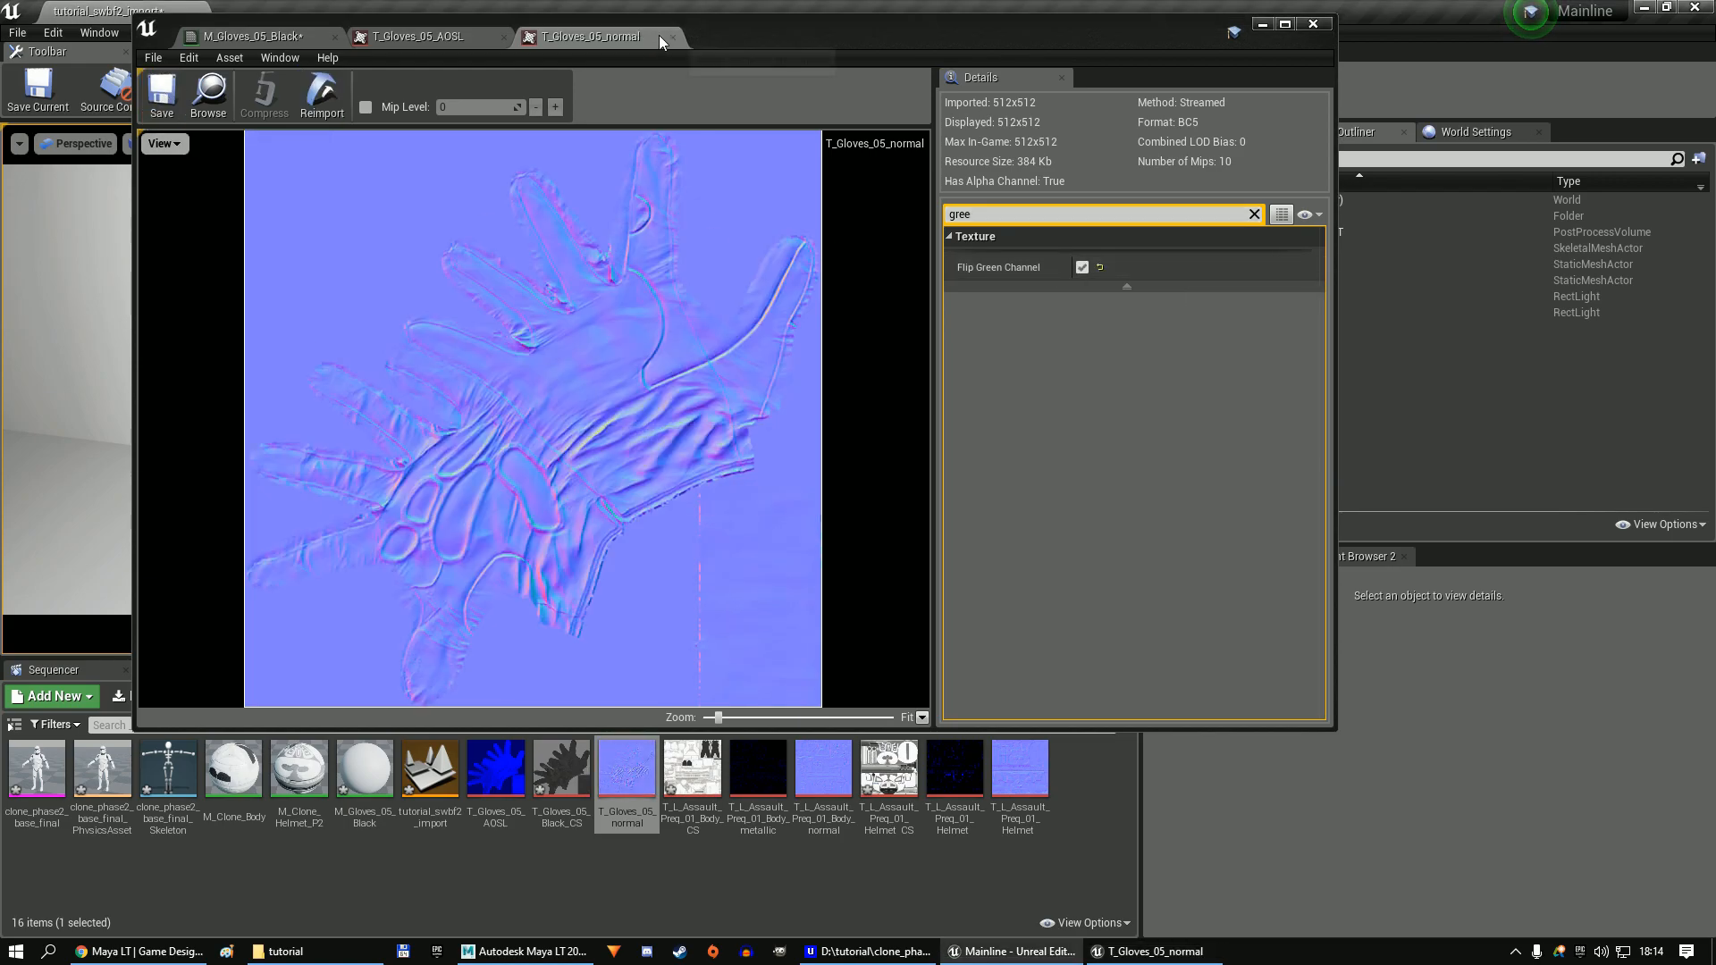
pyautogui.click(671, 36)
pyautogui.click(503, 37)
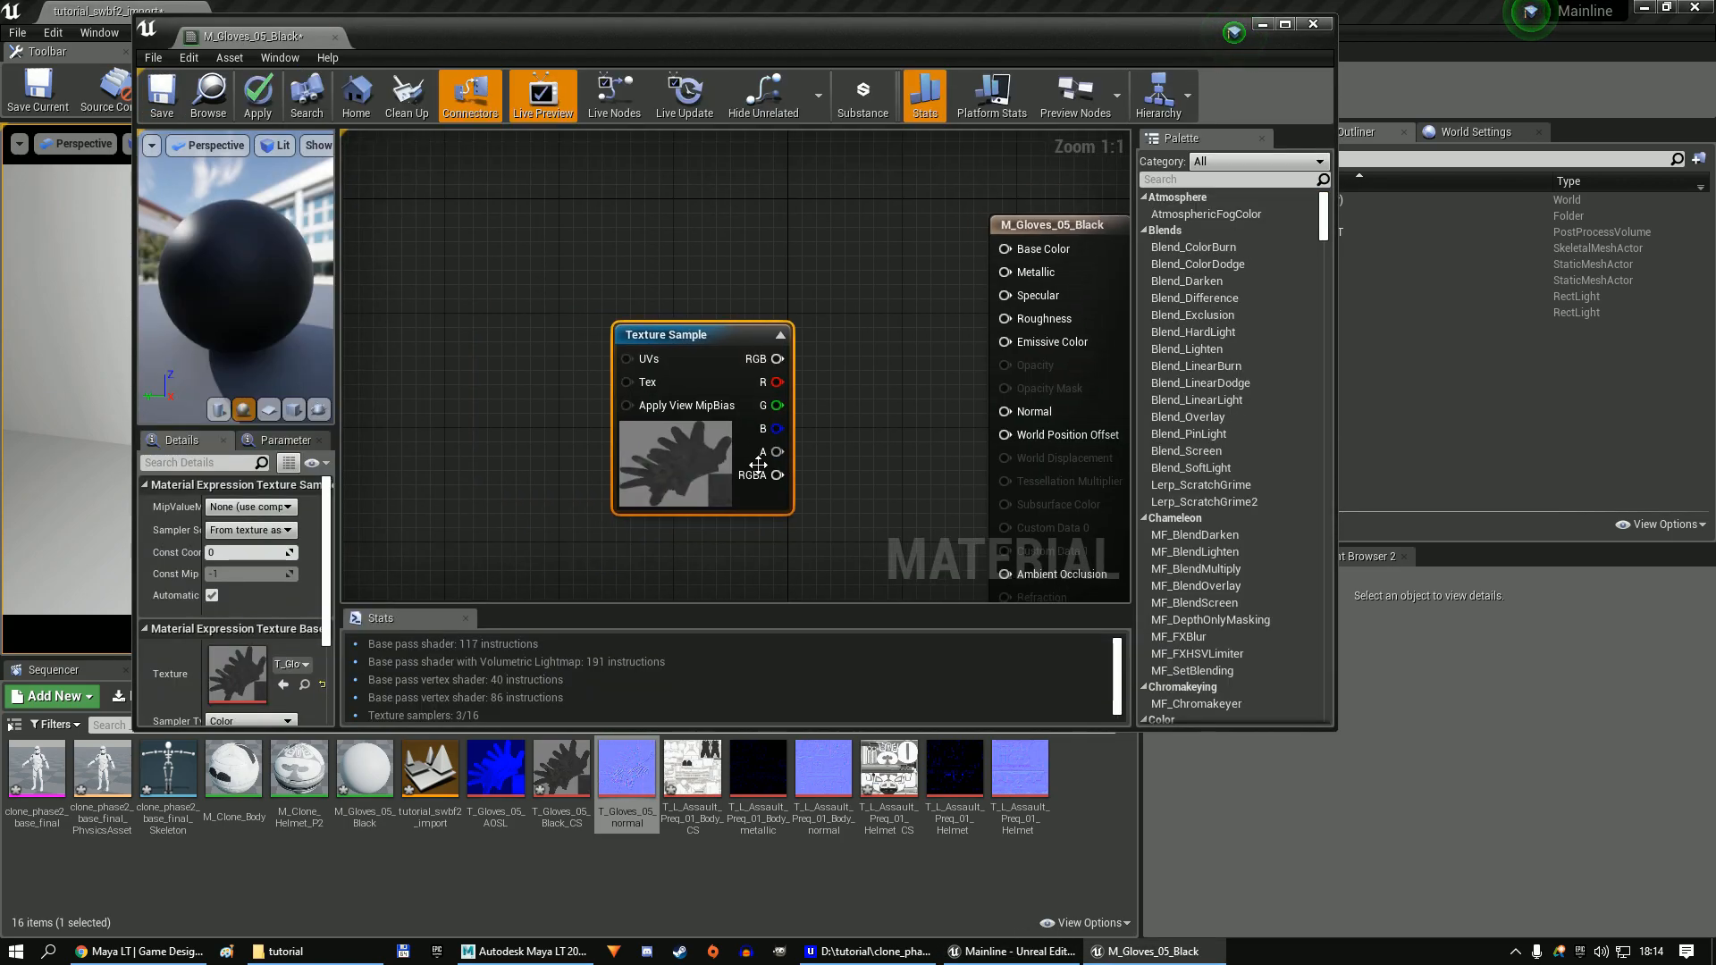
# Connect the glove CS sample's RGB to Base Color and its alpha through a OneMinus node to Roughness.
pyautogui.moveTo(904, 235); pyautogui.dragTo(1006, 248)
pyautogui.moveTo(653, 314); pyautogui.dragTo(1005, 319)
pyautogui.write('onem')
pyautogui.press('Return')
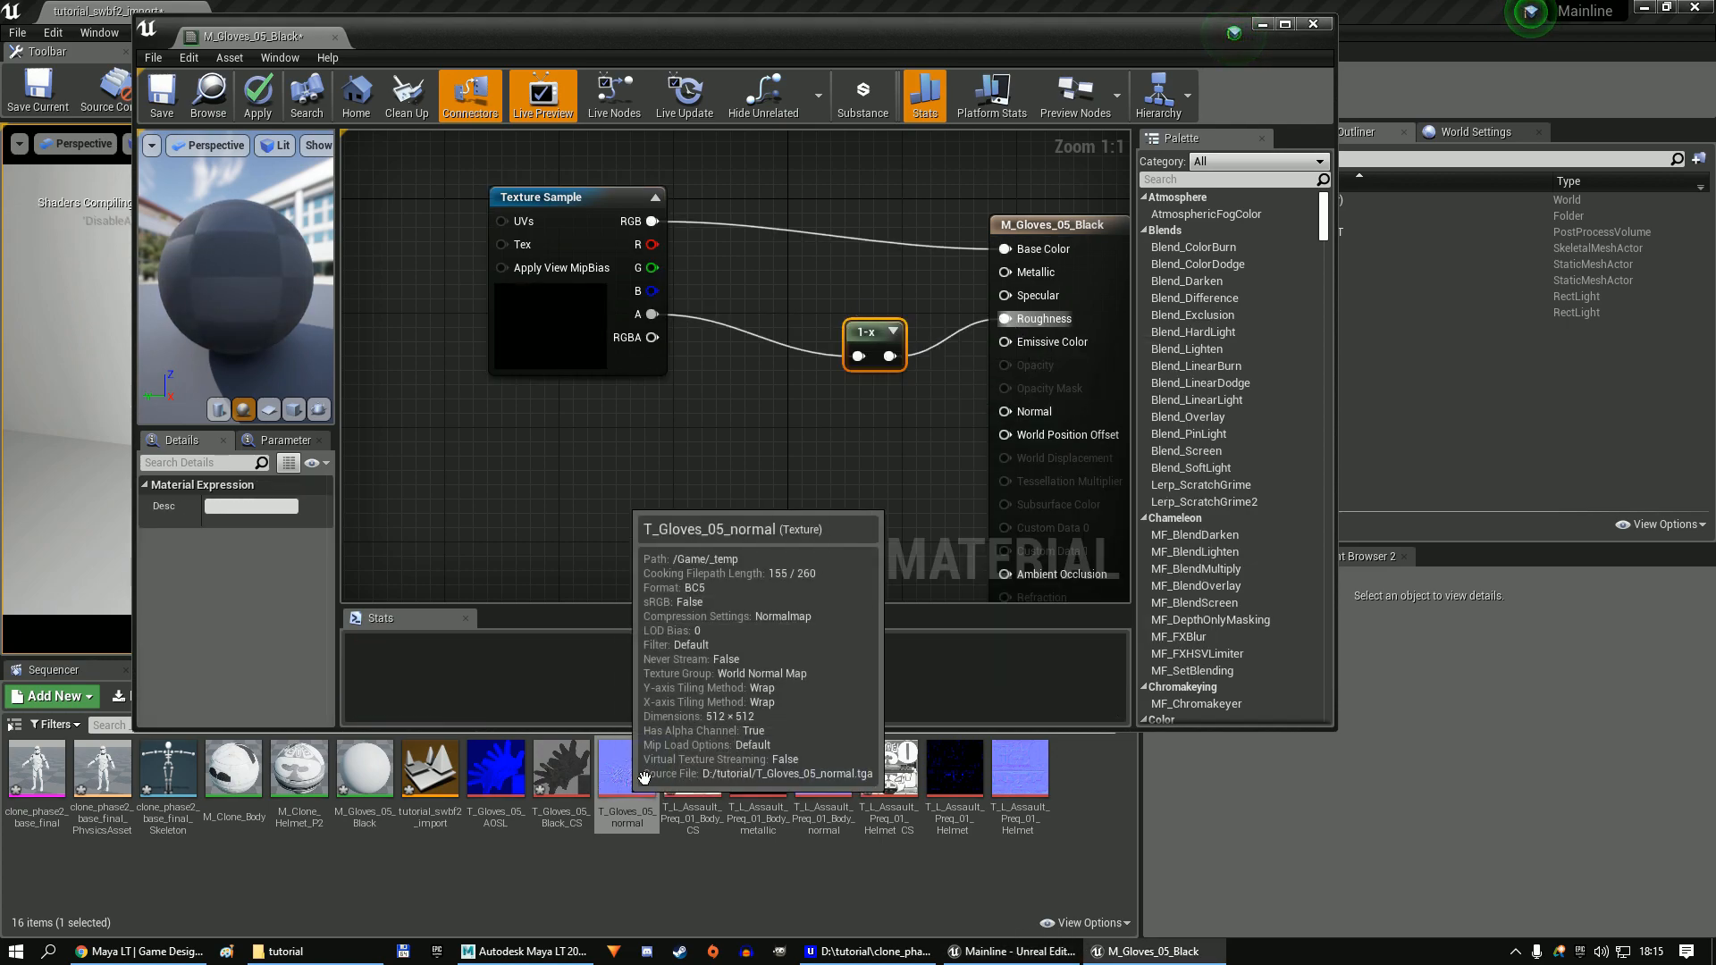
# Add the glove normal and AOSL textures, connecting the normal's RGB to Normal and the AOSL's blue output to Ambient Occlusion.
pyautogui.moveTo(561, 767); pyautogui.dragTo(518, 444)
pyautogui.moveTo(663, 489); pyautogui.dragTo(1005, 411)
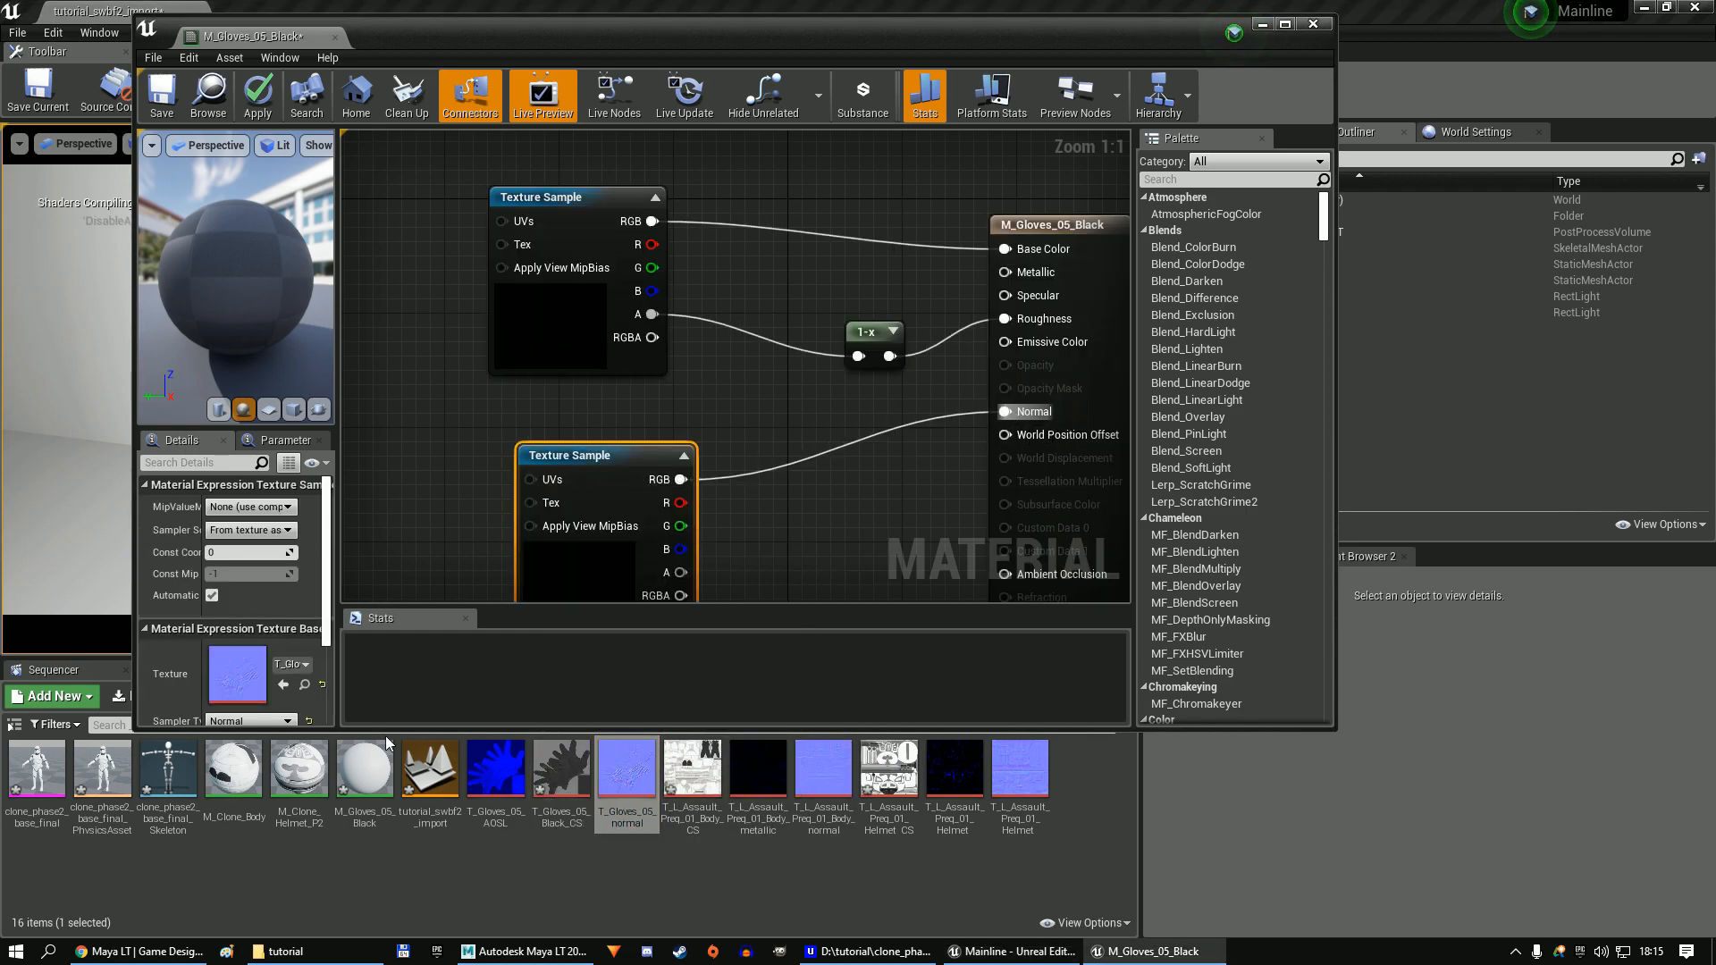
pyautogui.moveTo(495, 769); pyautogui.dragTo(386, 410)
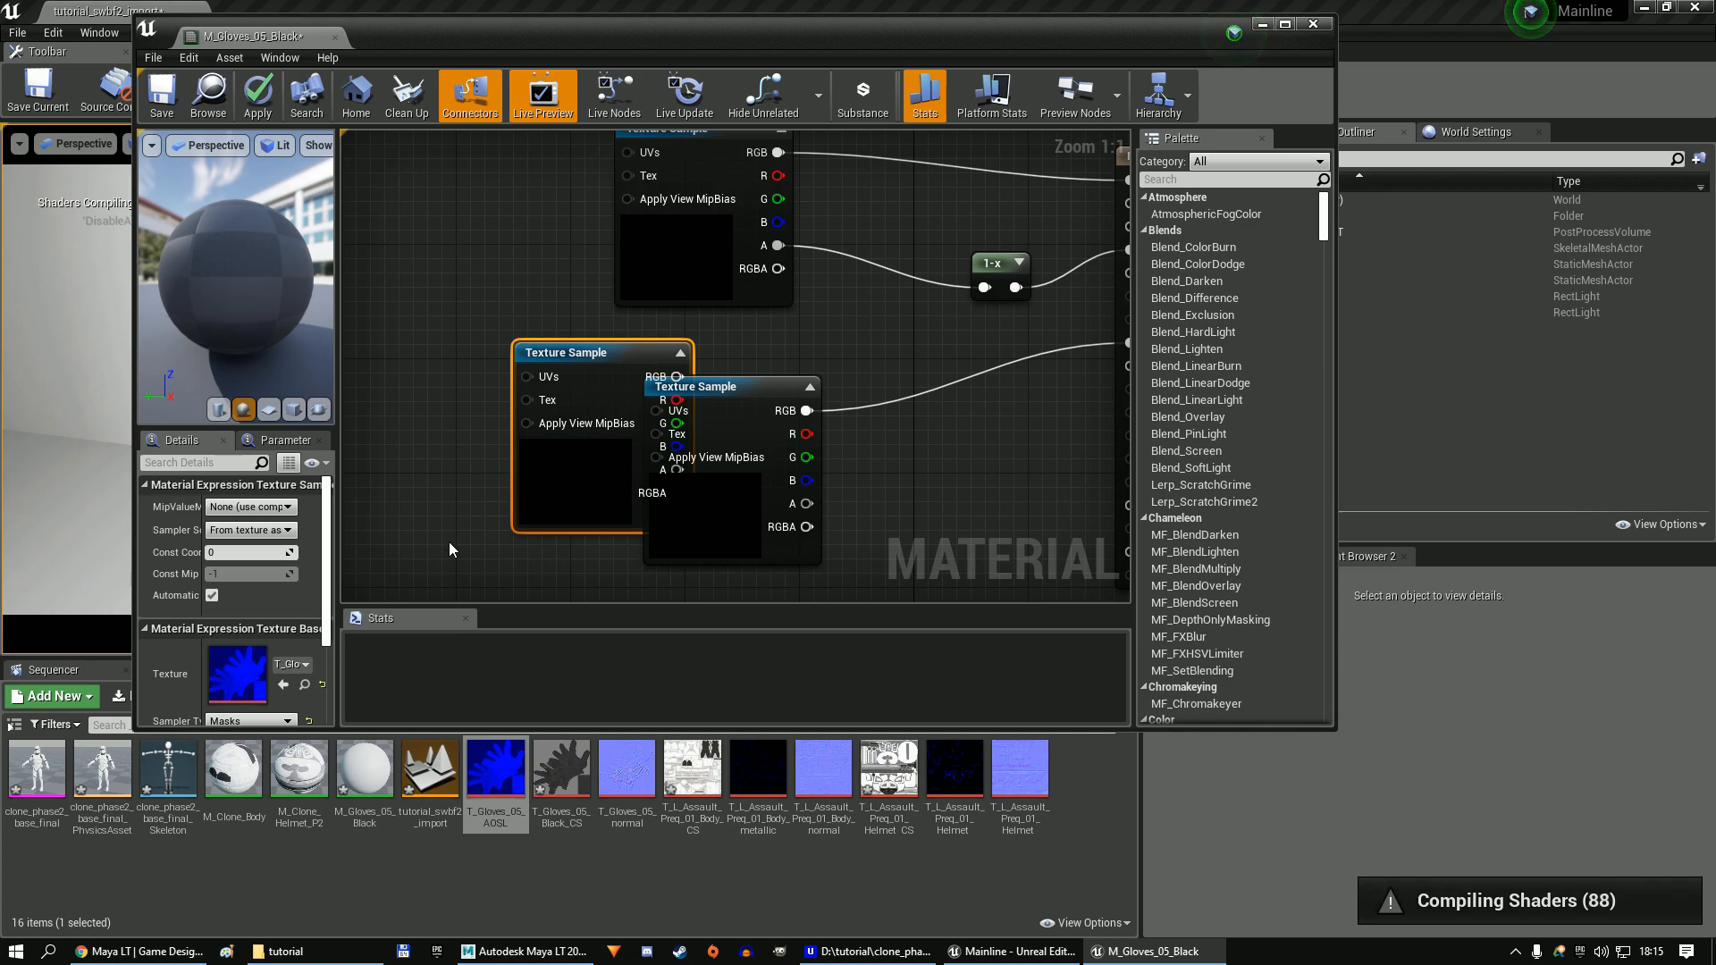
pyautogui.moveTo(554, 473); pyautogui.dragTo(458, 464)
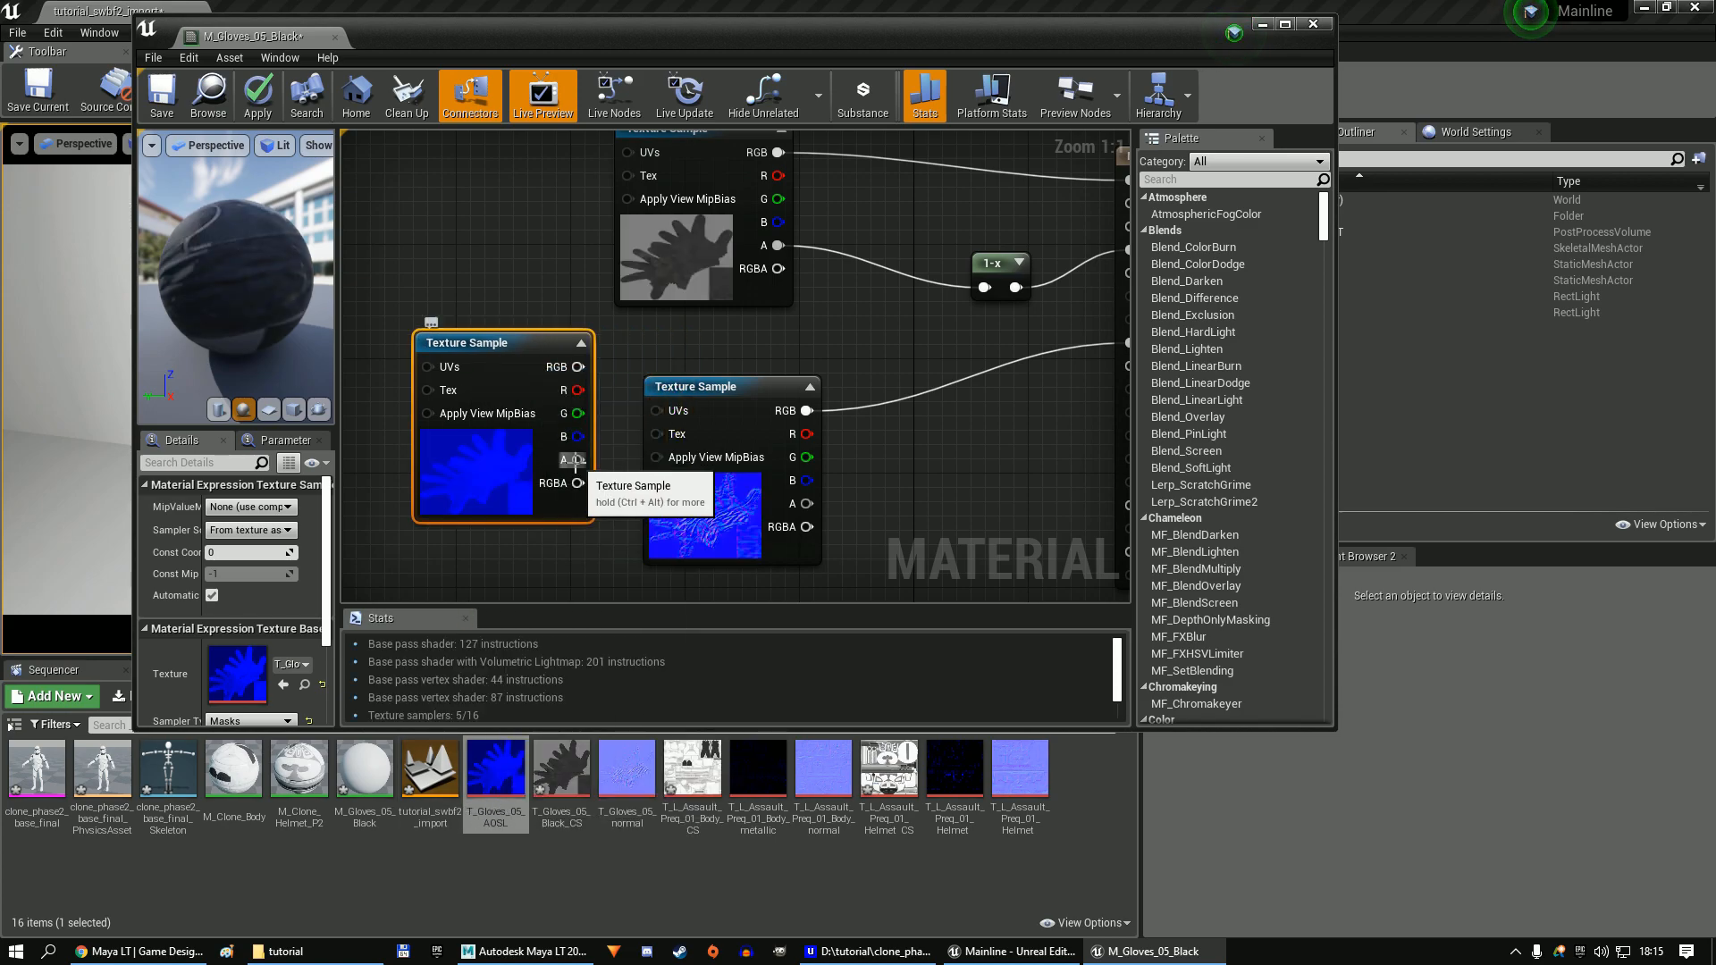
pyautogui.moveTo(581, 437); pyautogui.dragTo(371, 388, button='right')
pyautogui.moveTo(371, 389); pyautogui.dragTo(919, 456)
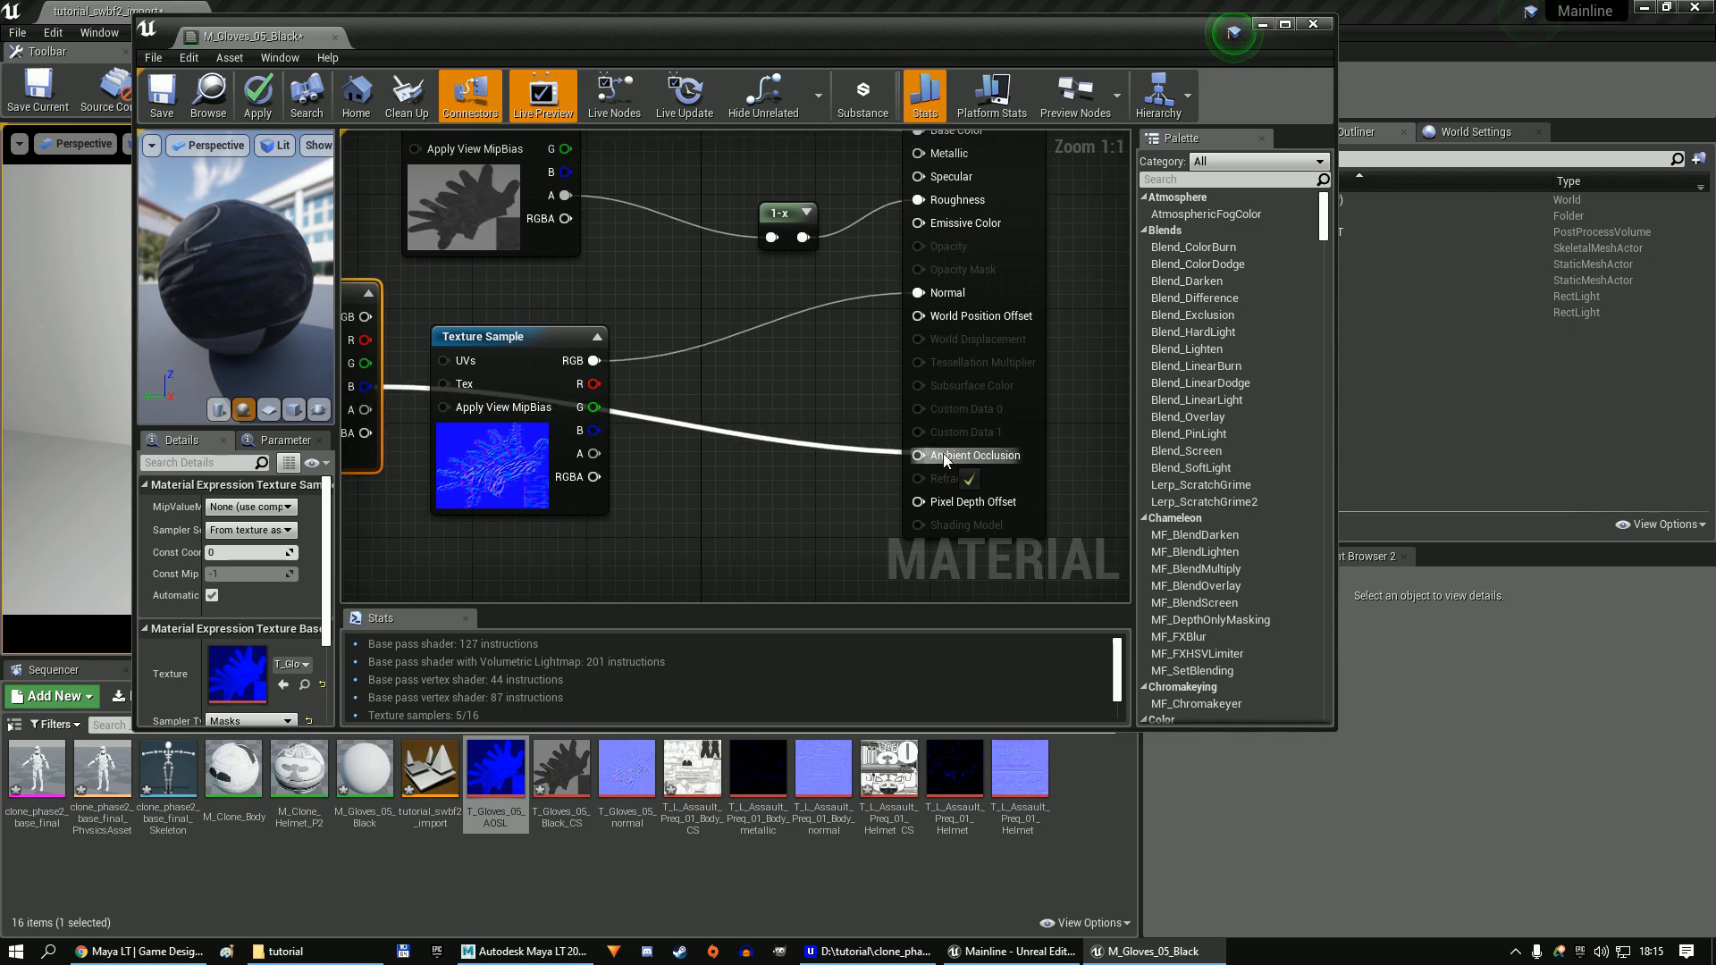
# Save the M_Gloves_05_Black material, close its editor and inspect the gloves on the trooper in the level.
pyautogui.click(163, 98)
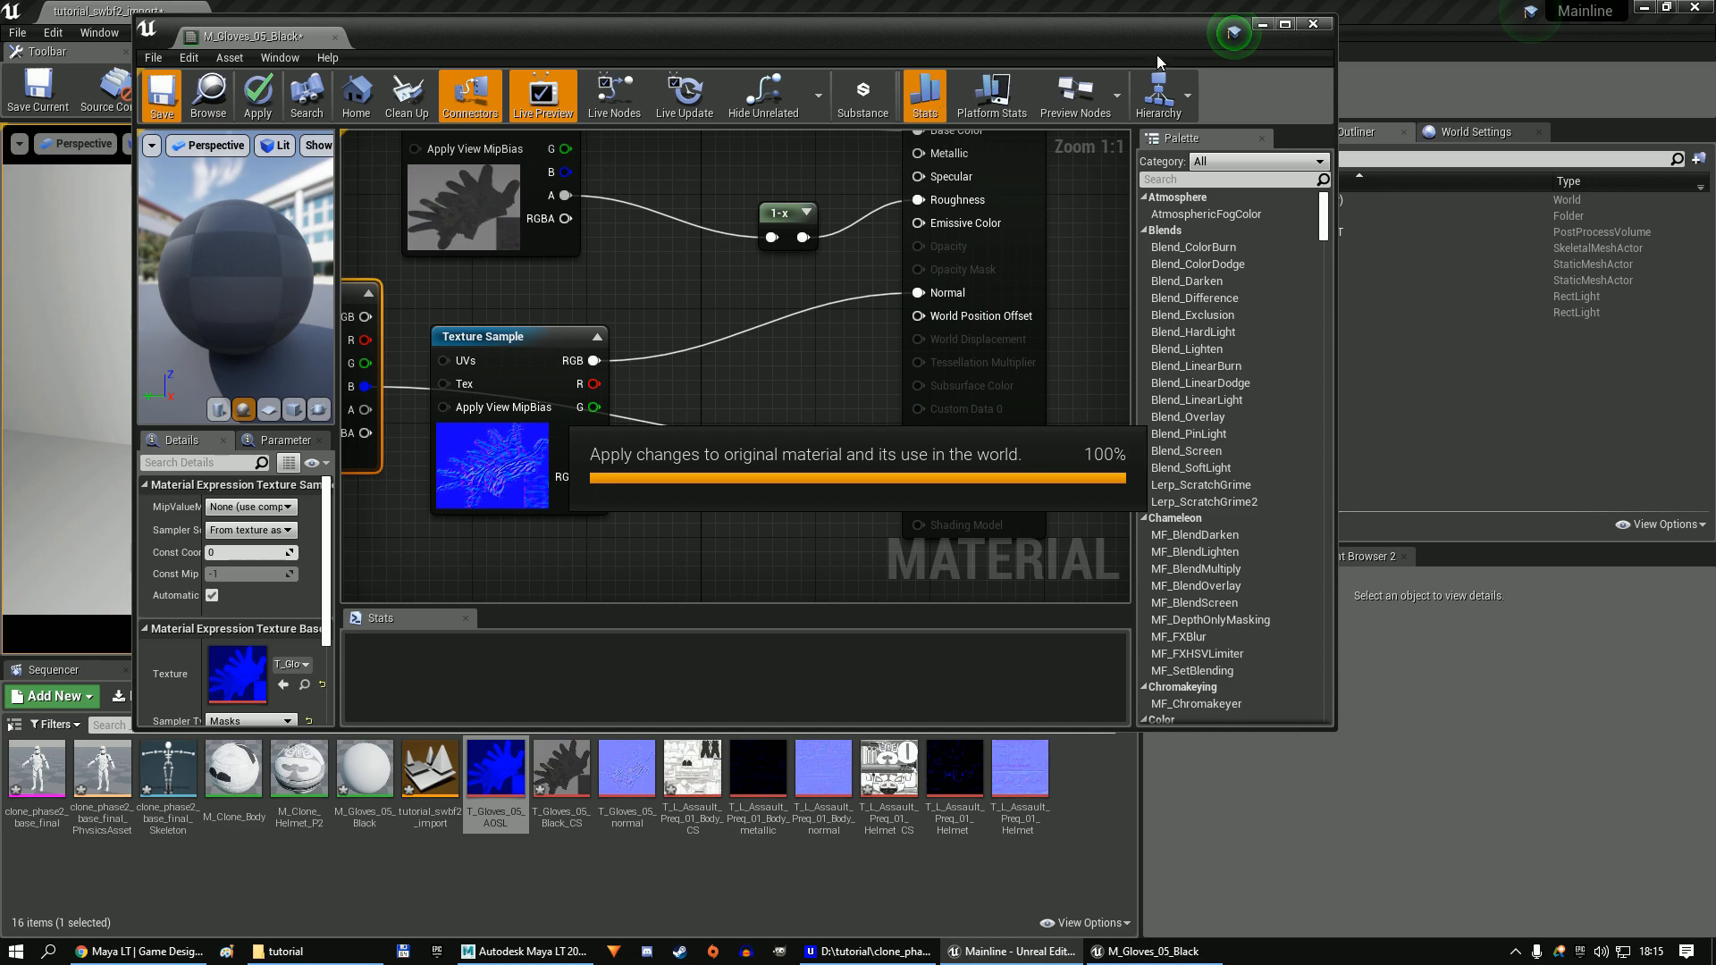
pyautogui.click(1322, 27)
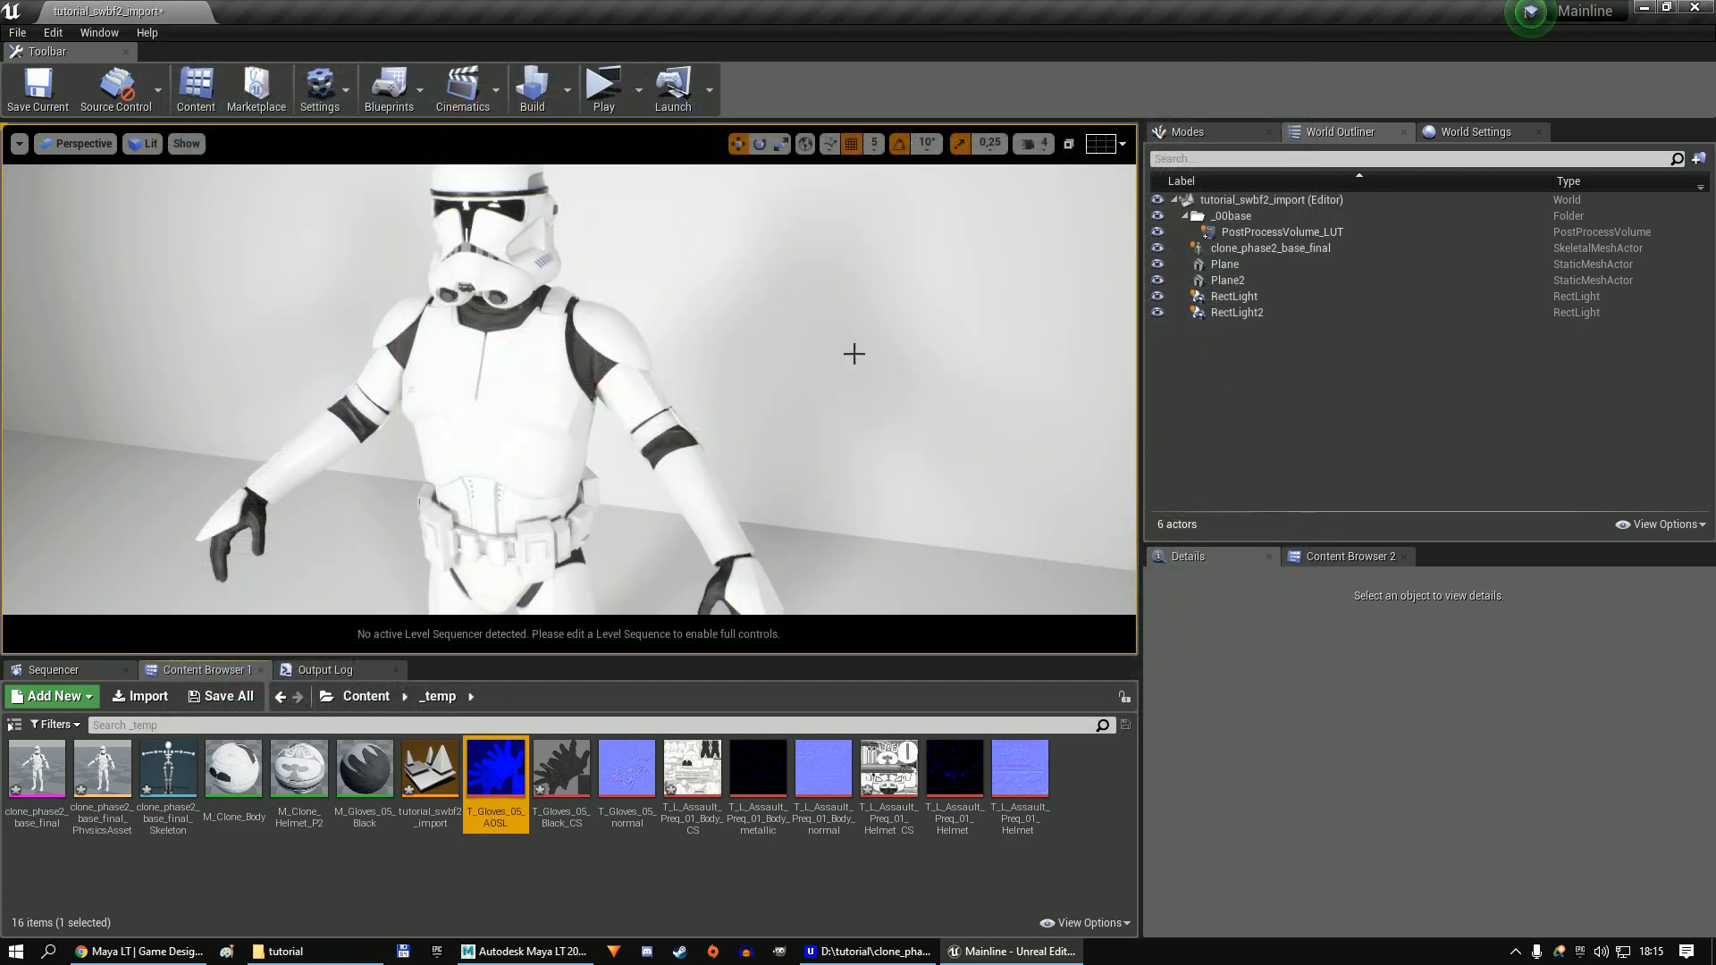
pyautogui.press('w')
pyautogui.moveTo(572, 390)
pyautogui.mouseDown(button='right')
pyautogui.moveTo(688, 447)
pyautogui.moveTo(565, 385)
pyautogui.moveTo(483, 380)
pyautogui.moveTo(361, 287)
pyautogui.mouseUp(button='right')
pyautogui.press('d')
pyautogui.press('s')
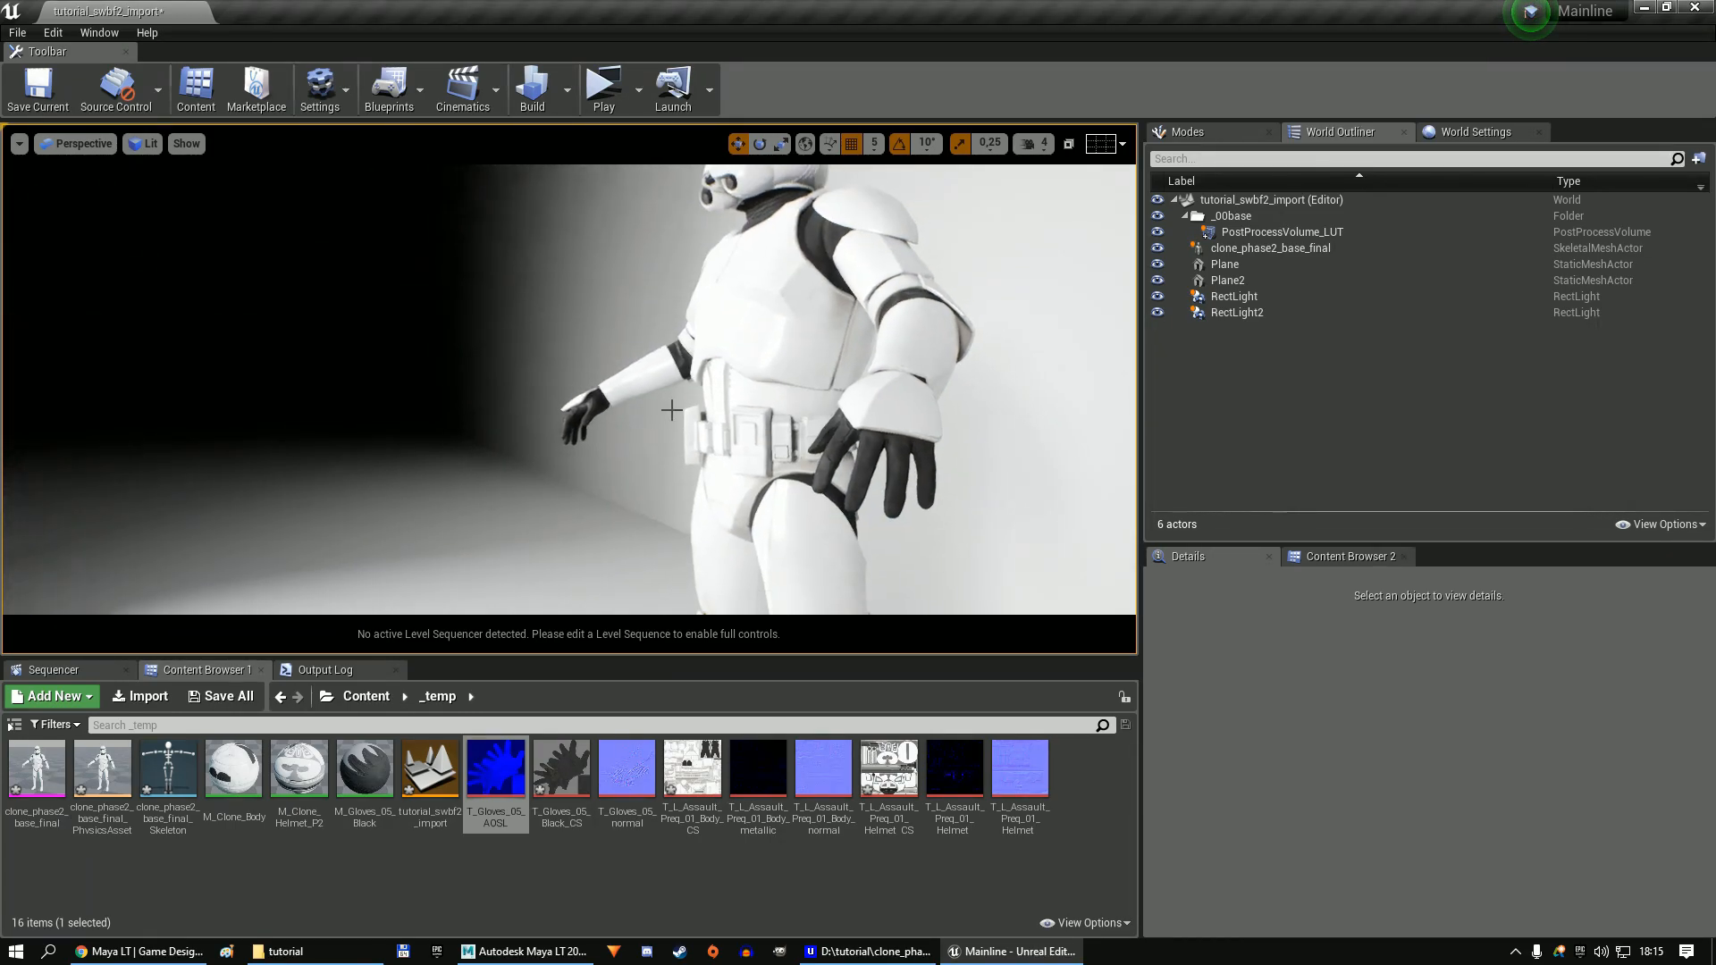
# Set the intensity of RectLight and RectLight2 to 4 cd and clear the selection.
pyautogui.click(1217, 314)
pyautogui.keyDown('shift'); pyautogui.click(1220, 299); pyautogui.keyUp('shift')
pyautogui.click(1430, 678)
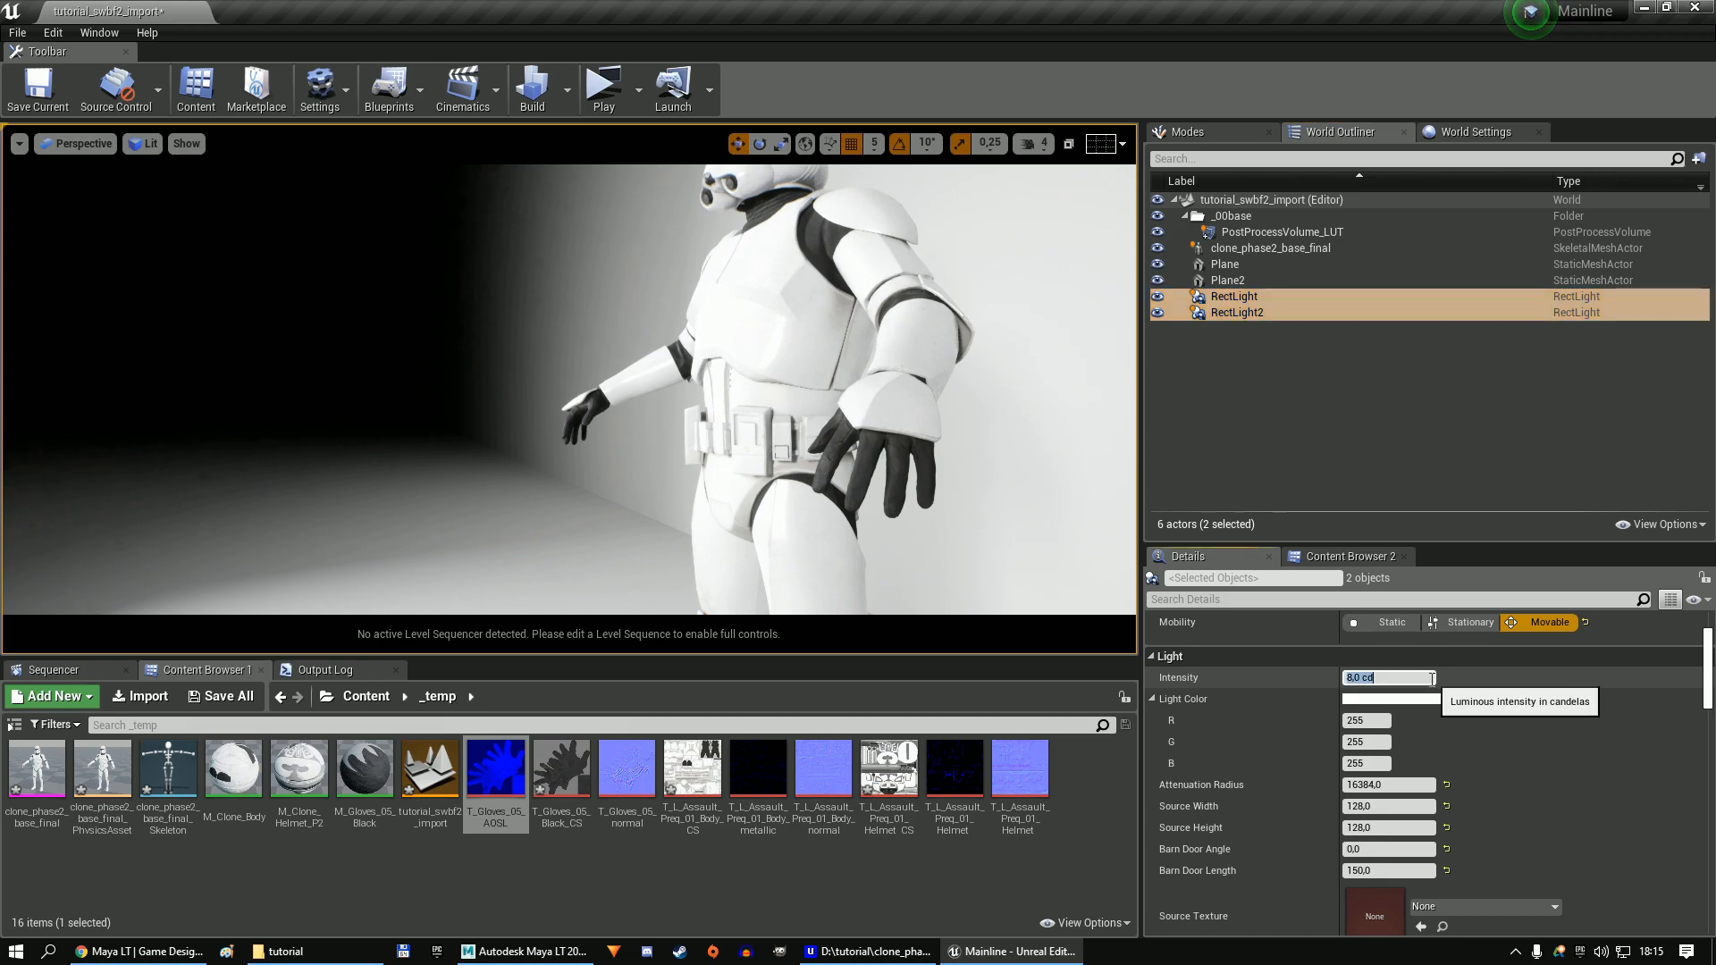
pyautogui.write('4')
pyautogui.press('Return')
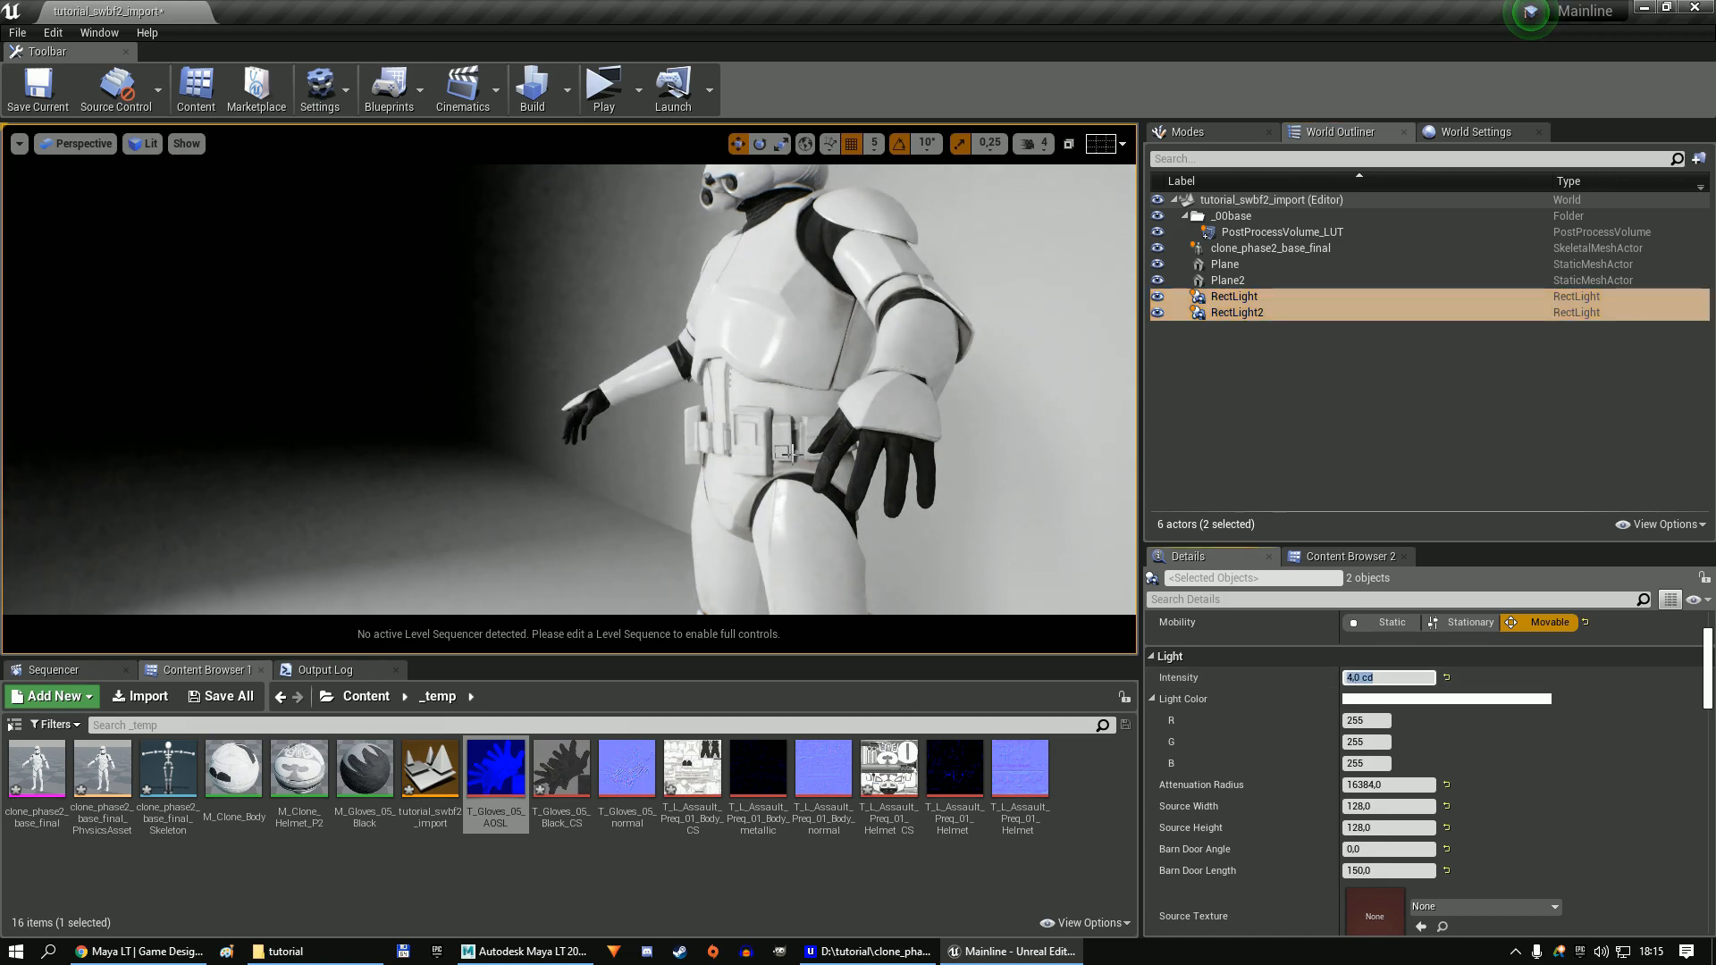
pyautogui.moveTo(791, 448); pyautogui.dragTo(791, 448, button='right')
pyautogui.press('Escape')
pyautogui.press('a')
pyautogui.press('w')
pyautogui.press('s')
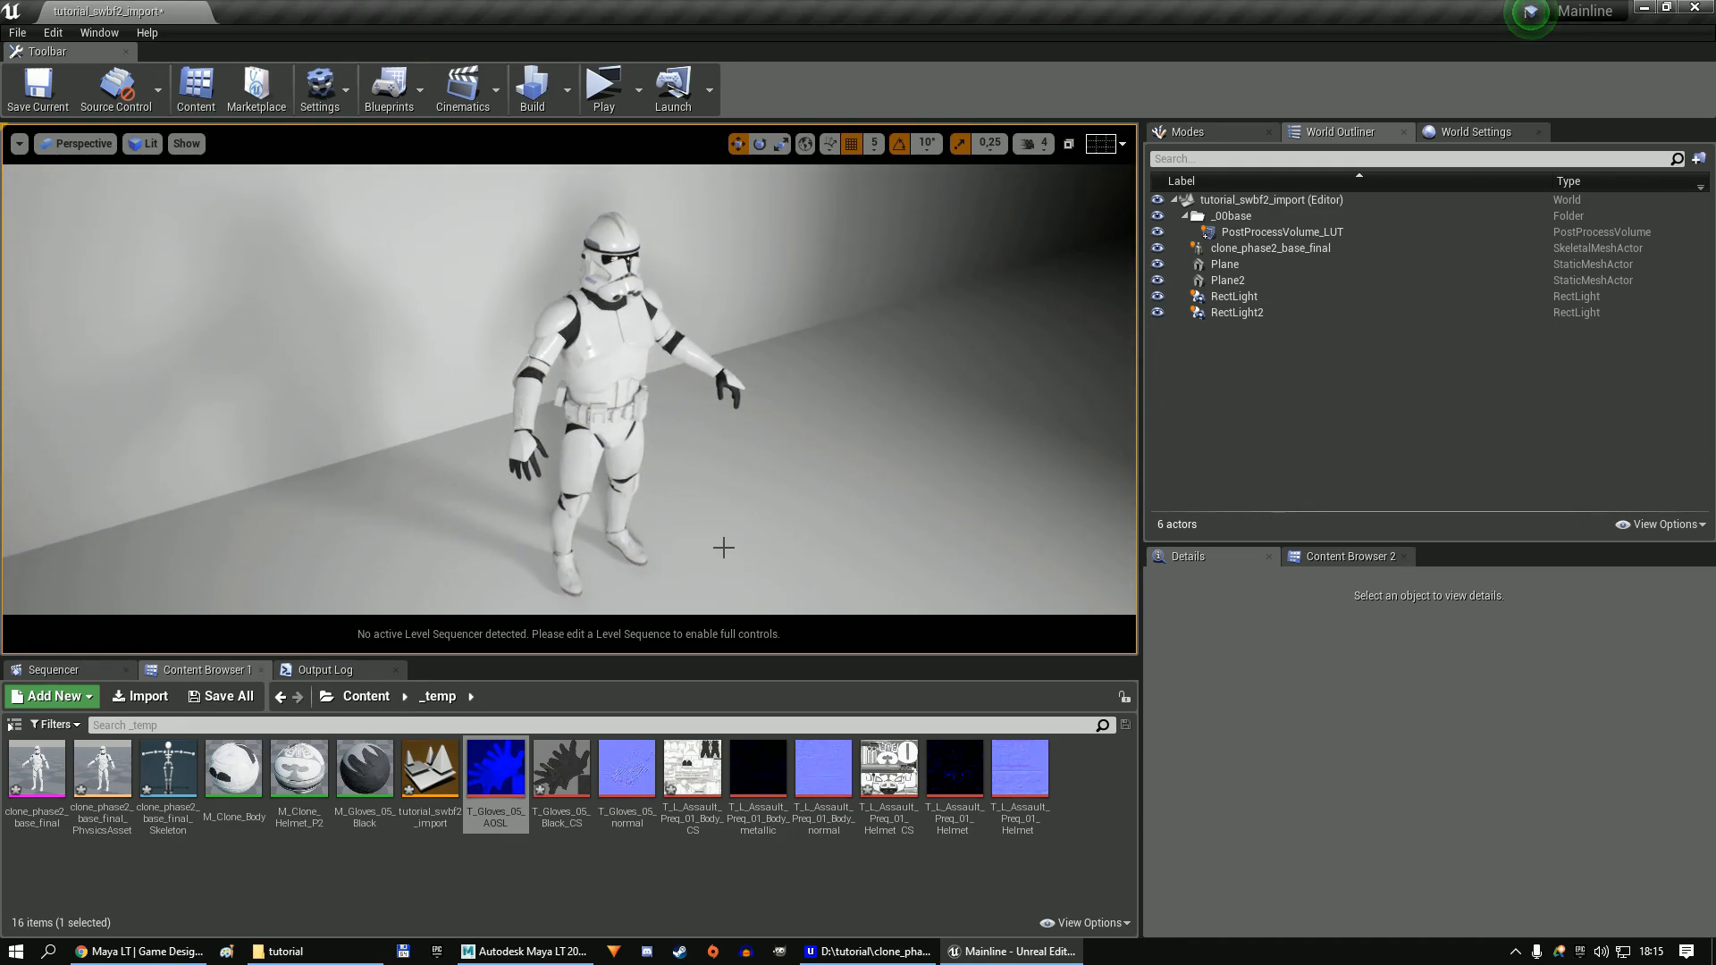
# Switch to Maya LT and start a new scene, discarding the current trooper scene.
pyautogui.click(529, 952)
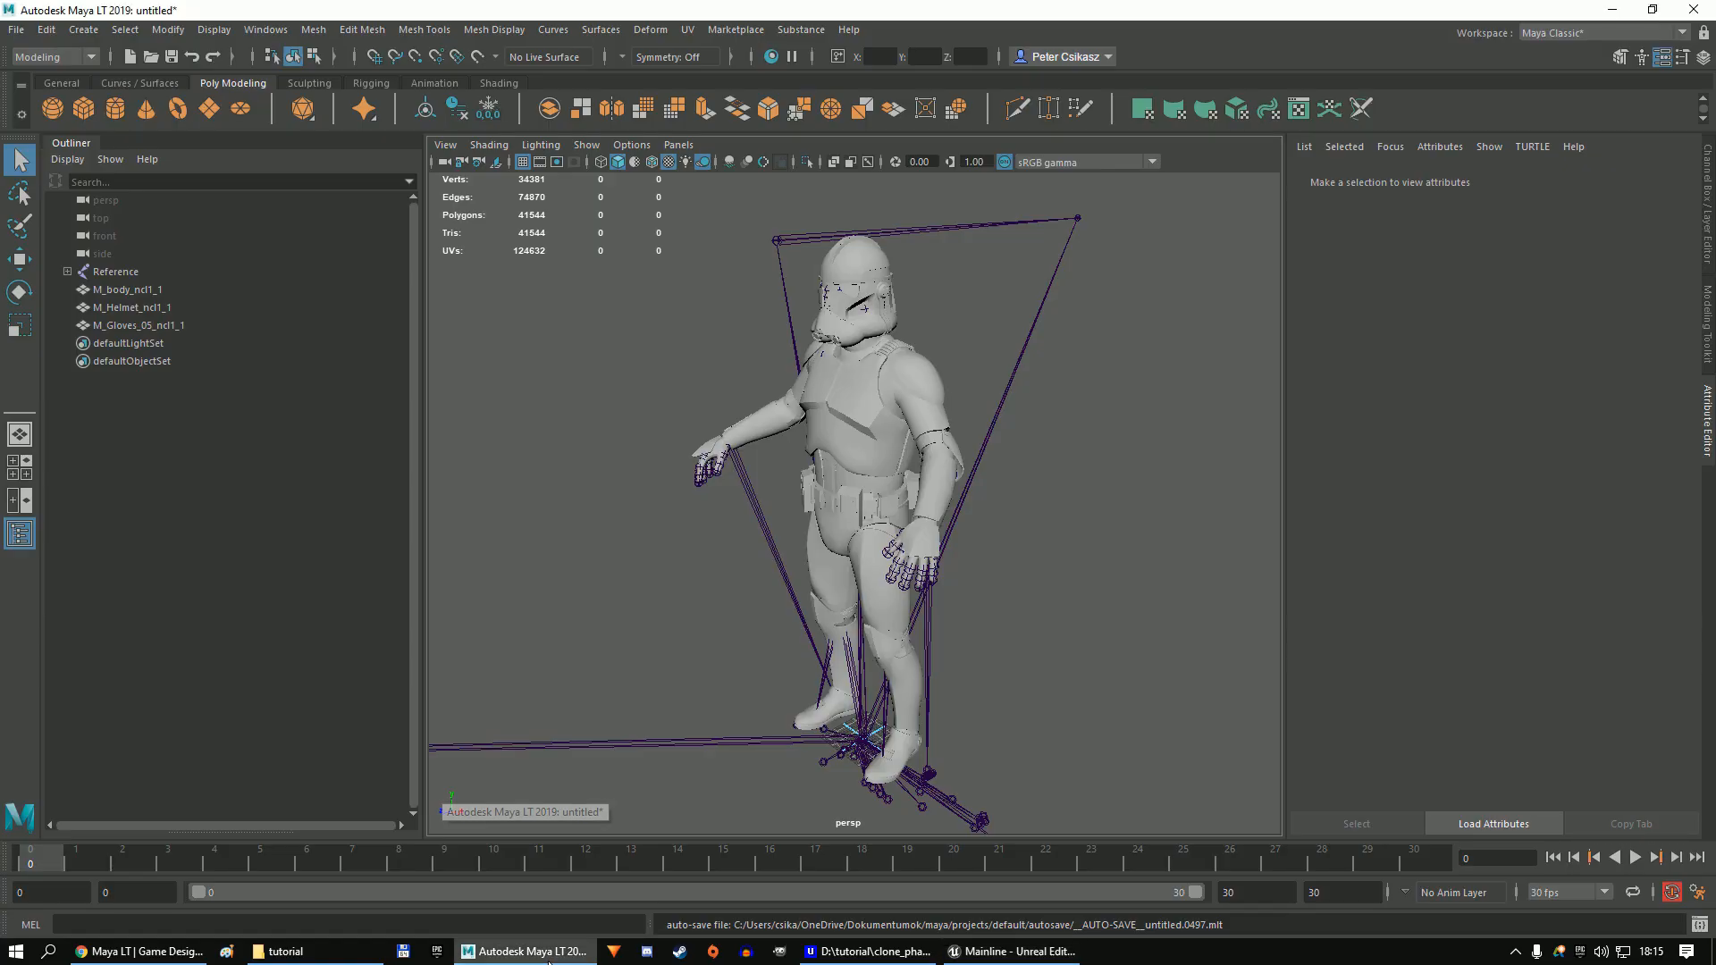
pyautogui.click(11, 32)
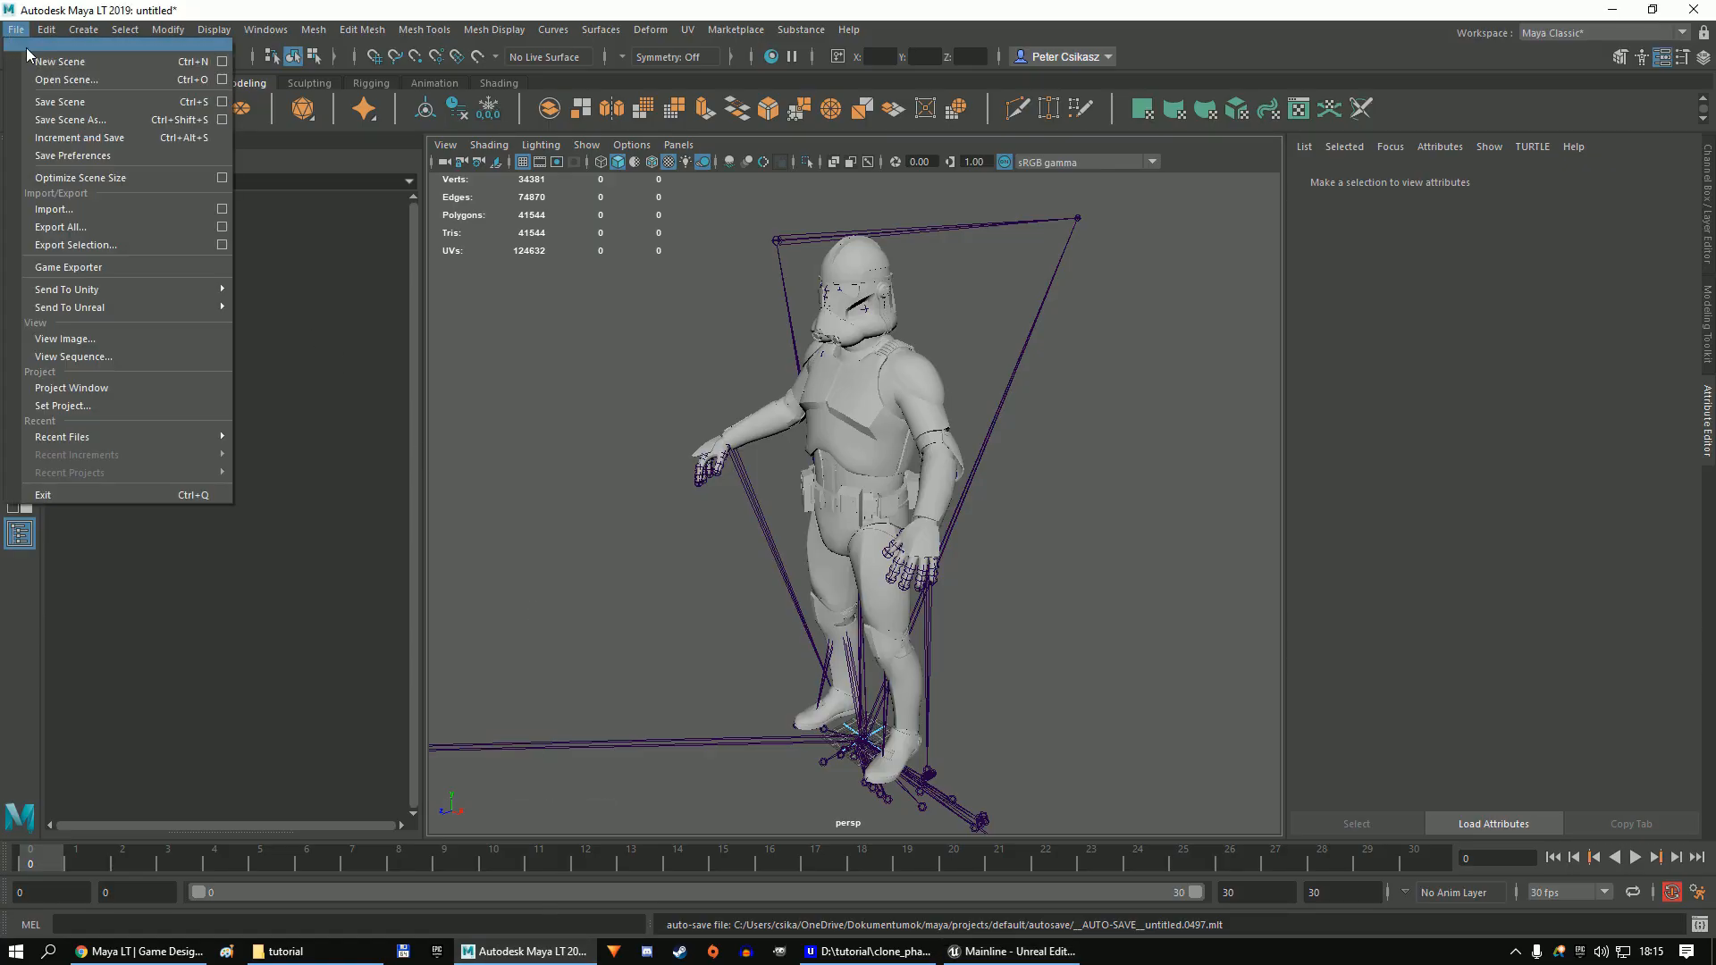
pyautogui.click(40, 45)
pyautogui.click(878, 483)
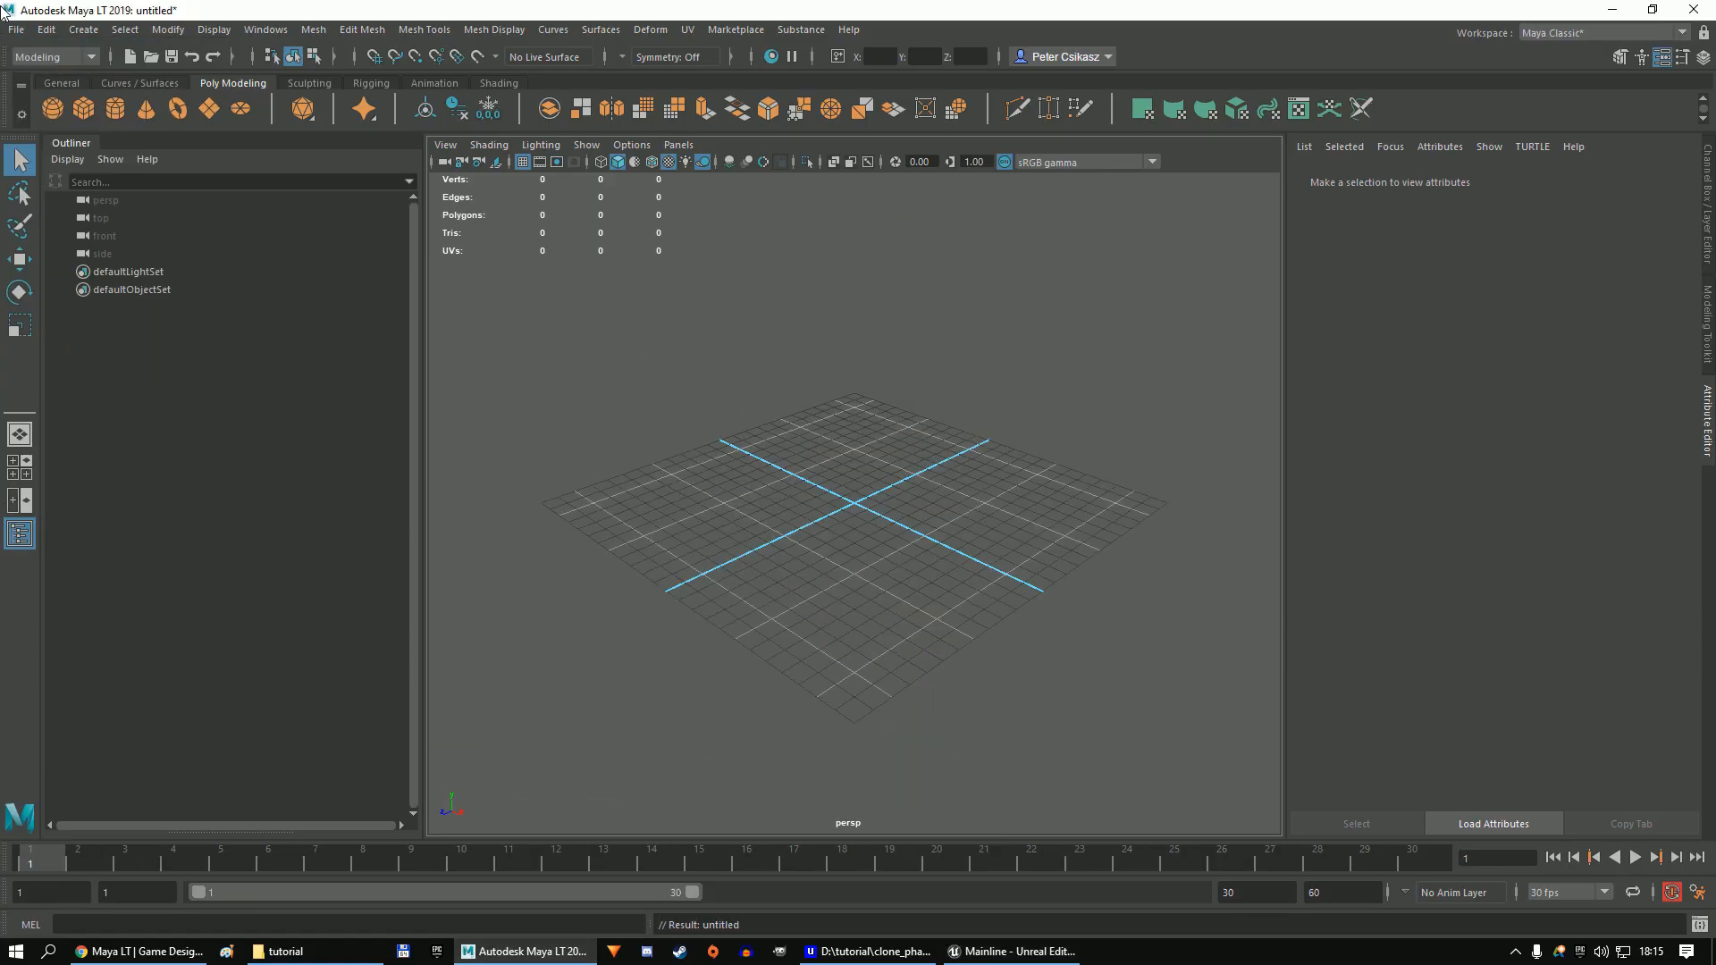
# Import dc15_mesh1p_mesh.fbx from D:\tutorial into the empty scene.
pyautogui.click(16, 29)
pyautogui.click(55, 211)
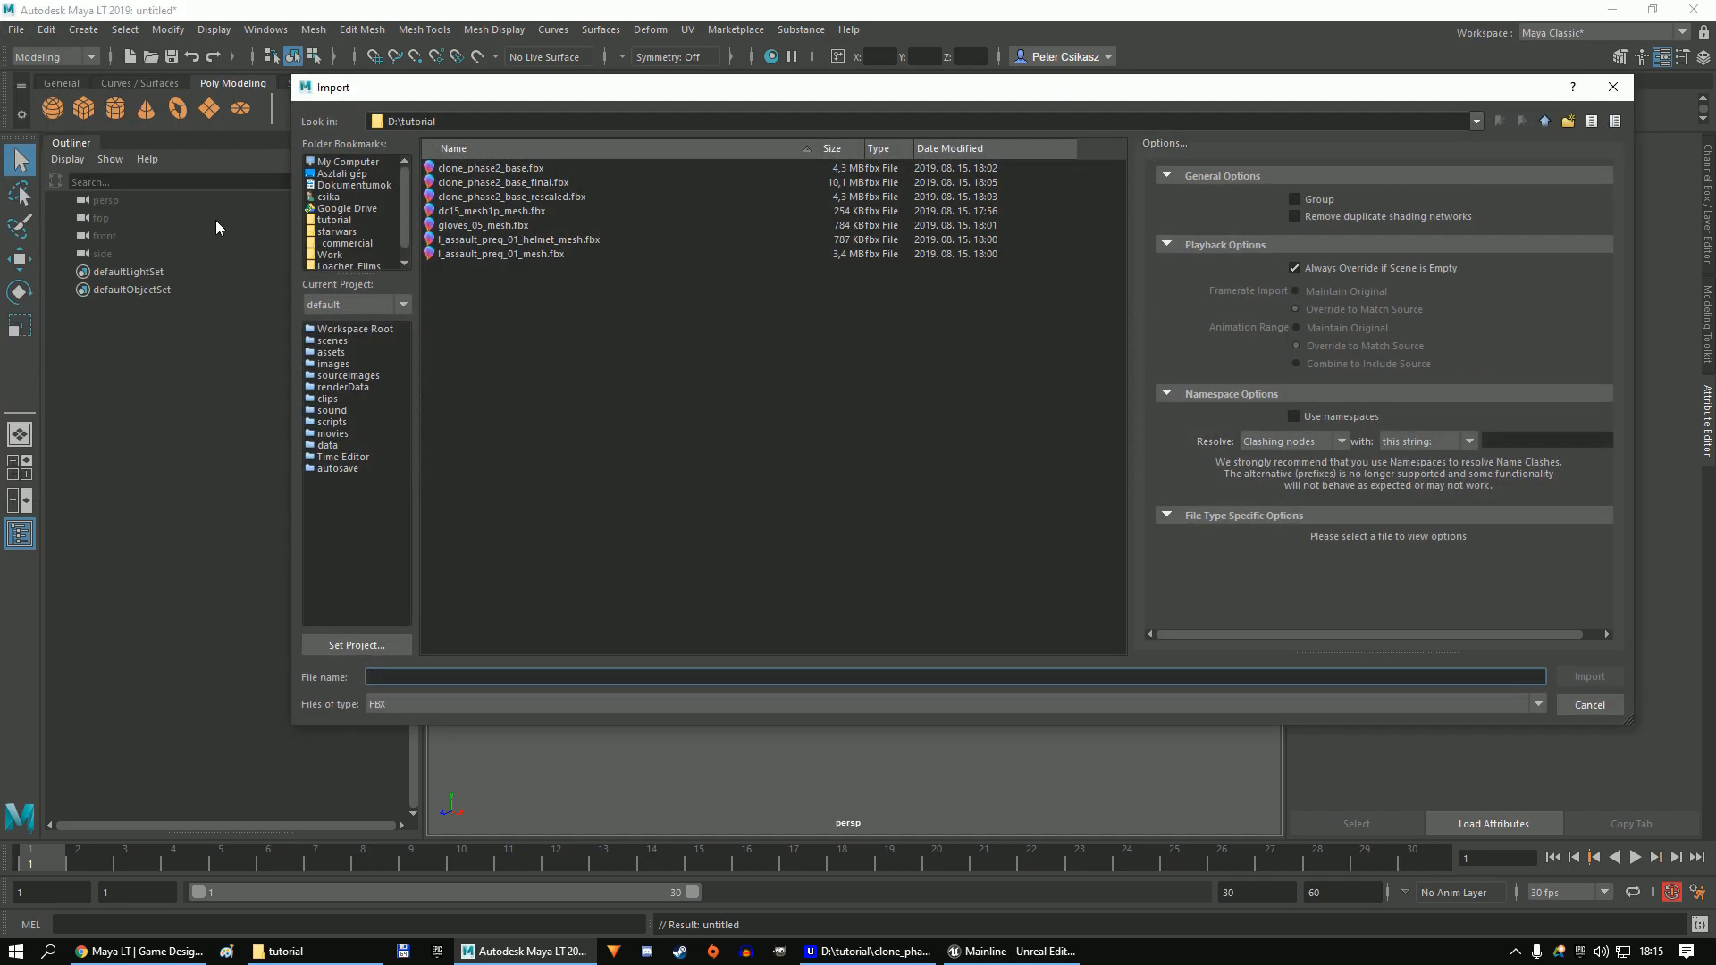
pyautogui.doubleClick(487, 212)
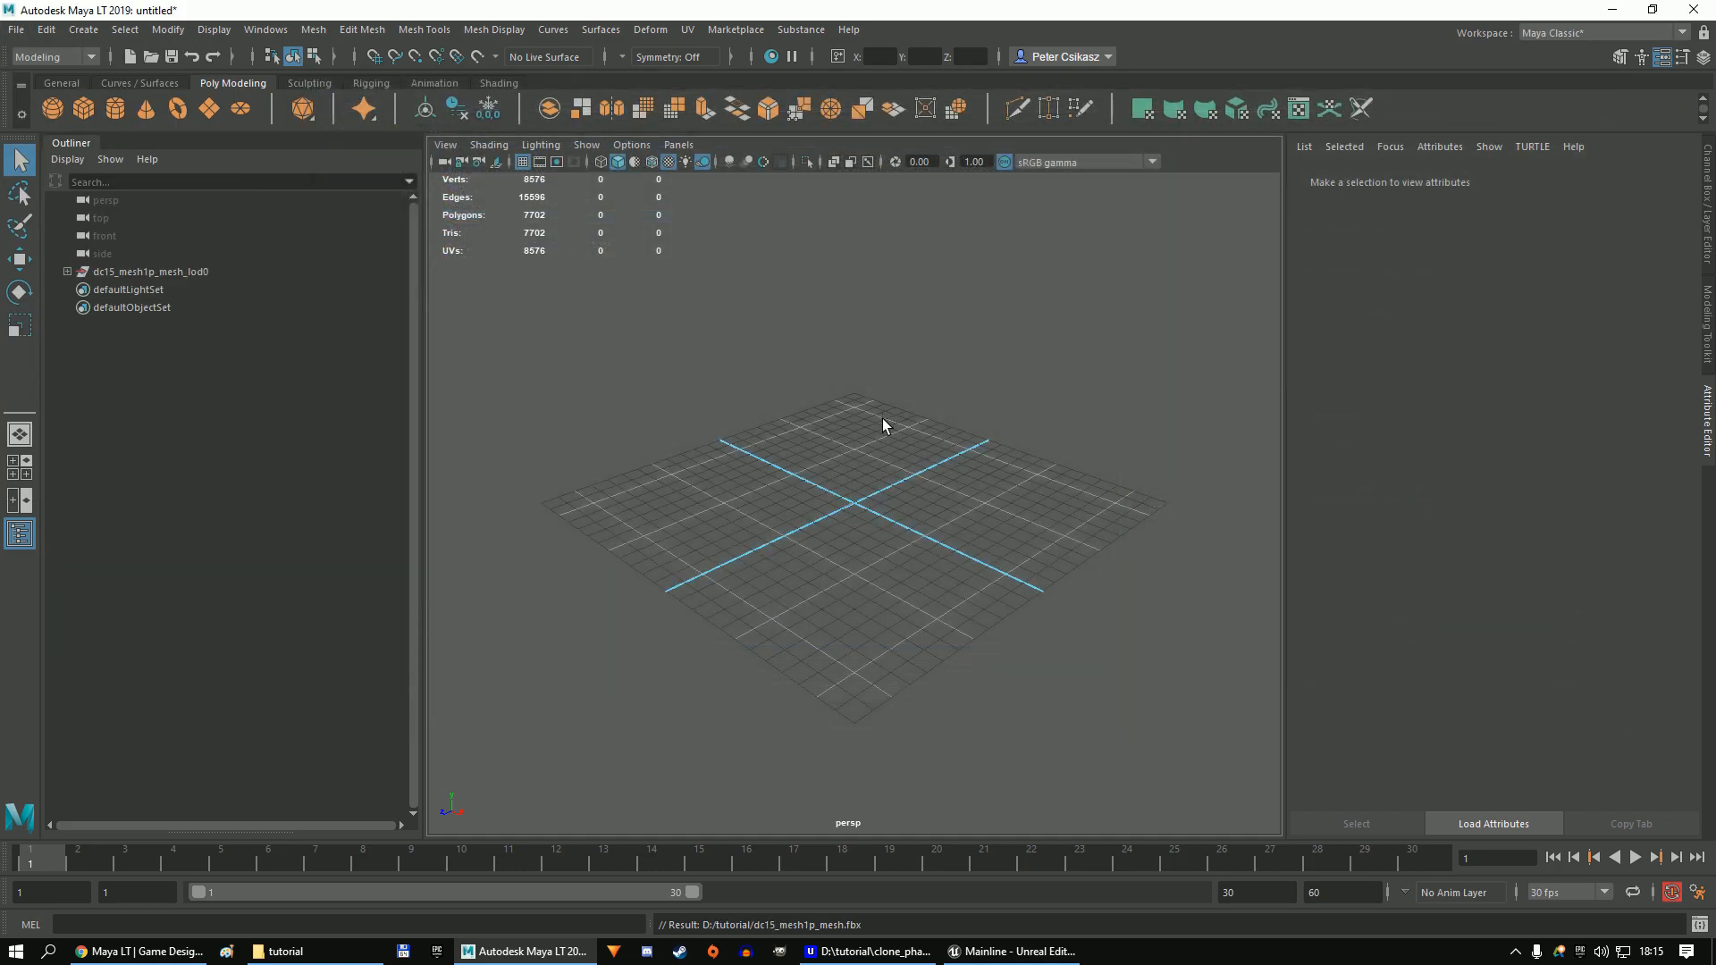
pyautogui.scroll(10, 863, 455)
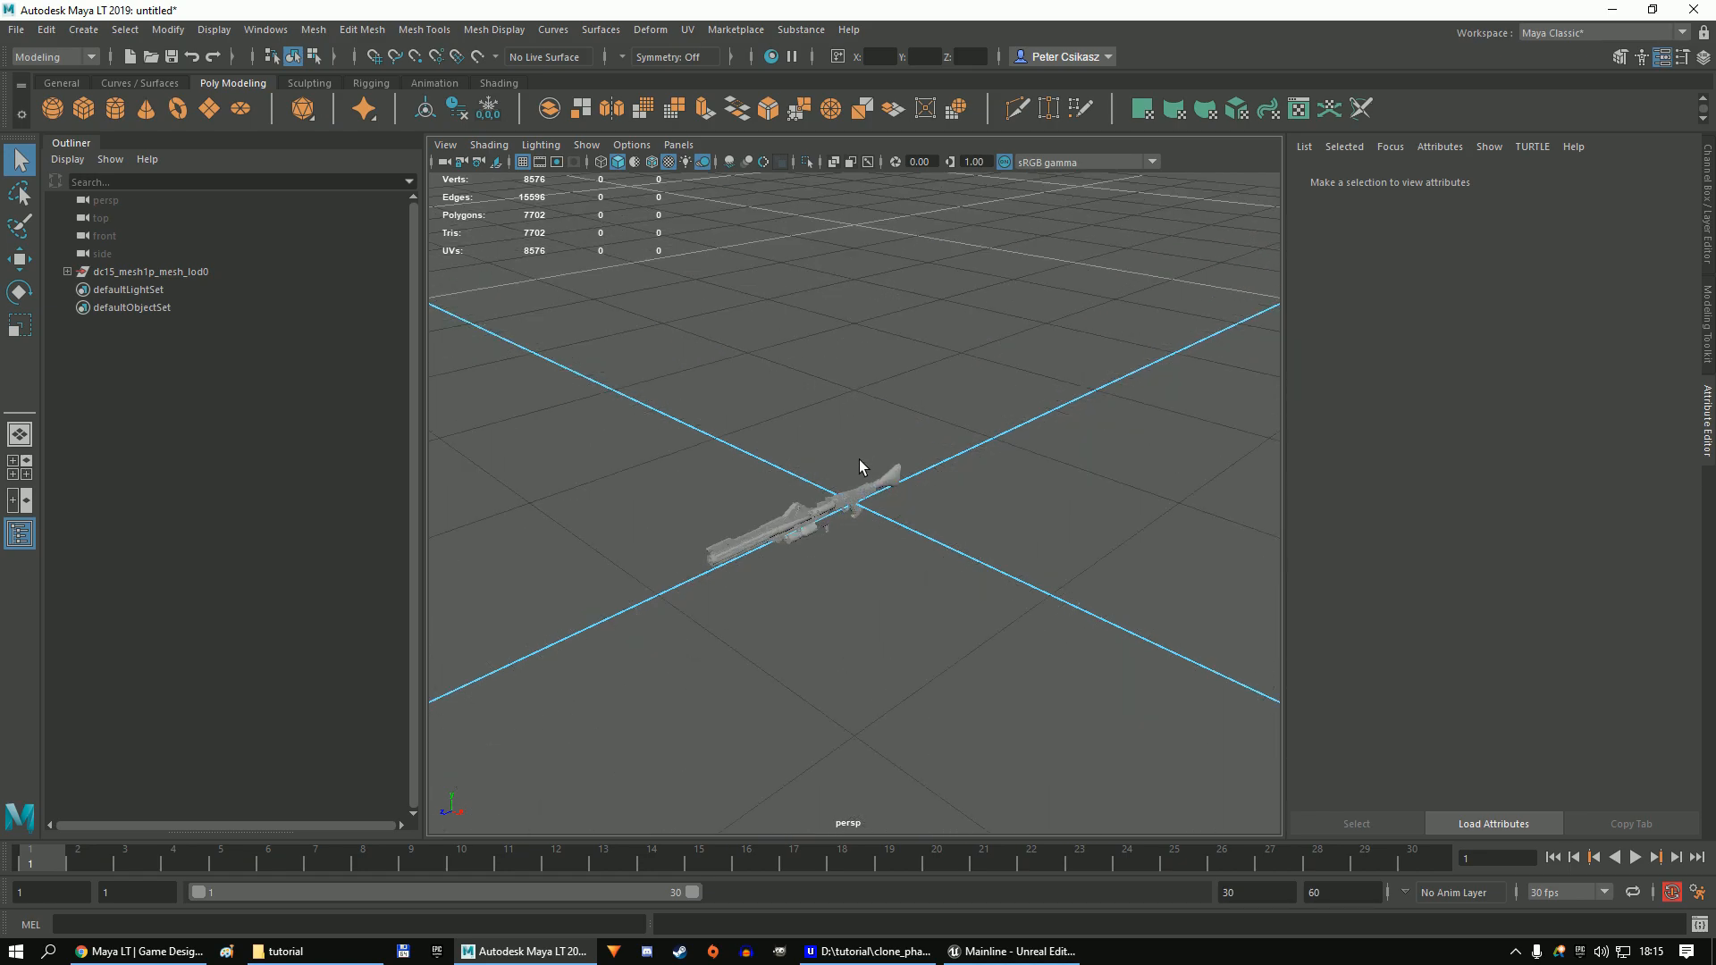
# Take the DC15_mat mesh out of the dc15_mesh1p_mesh_lod0 group and delete the group.
pyautogui.click(67, 271)
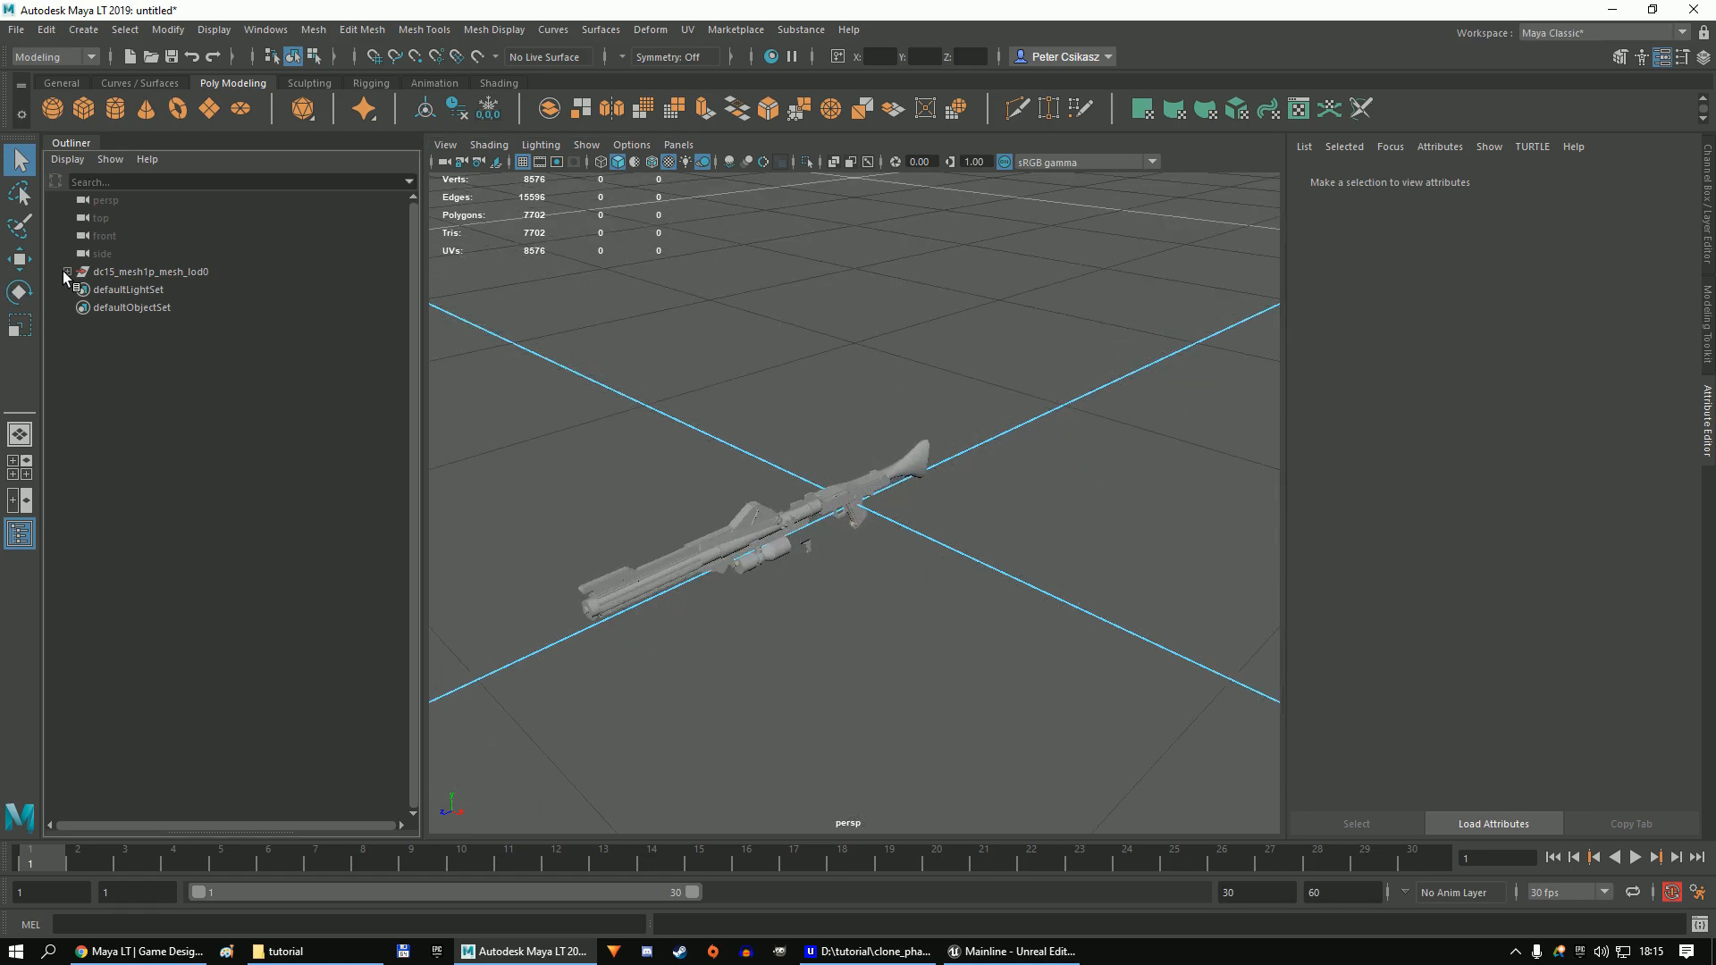
pyautogui.click(154, 289)
pyautogui.press('Left')
pyautogui.press('Delete')
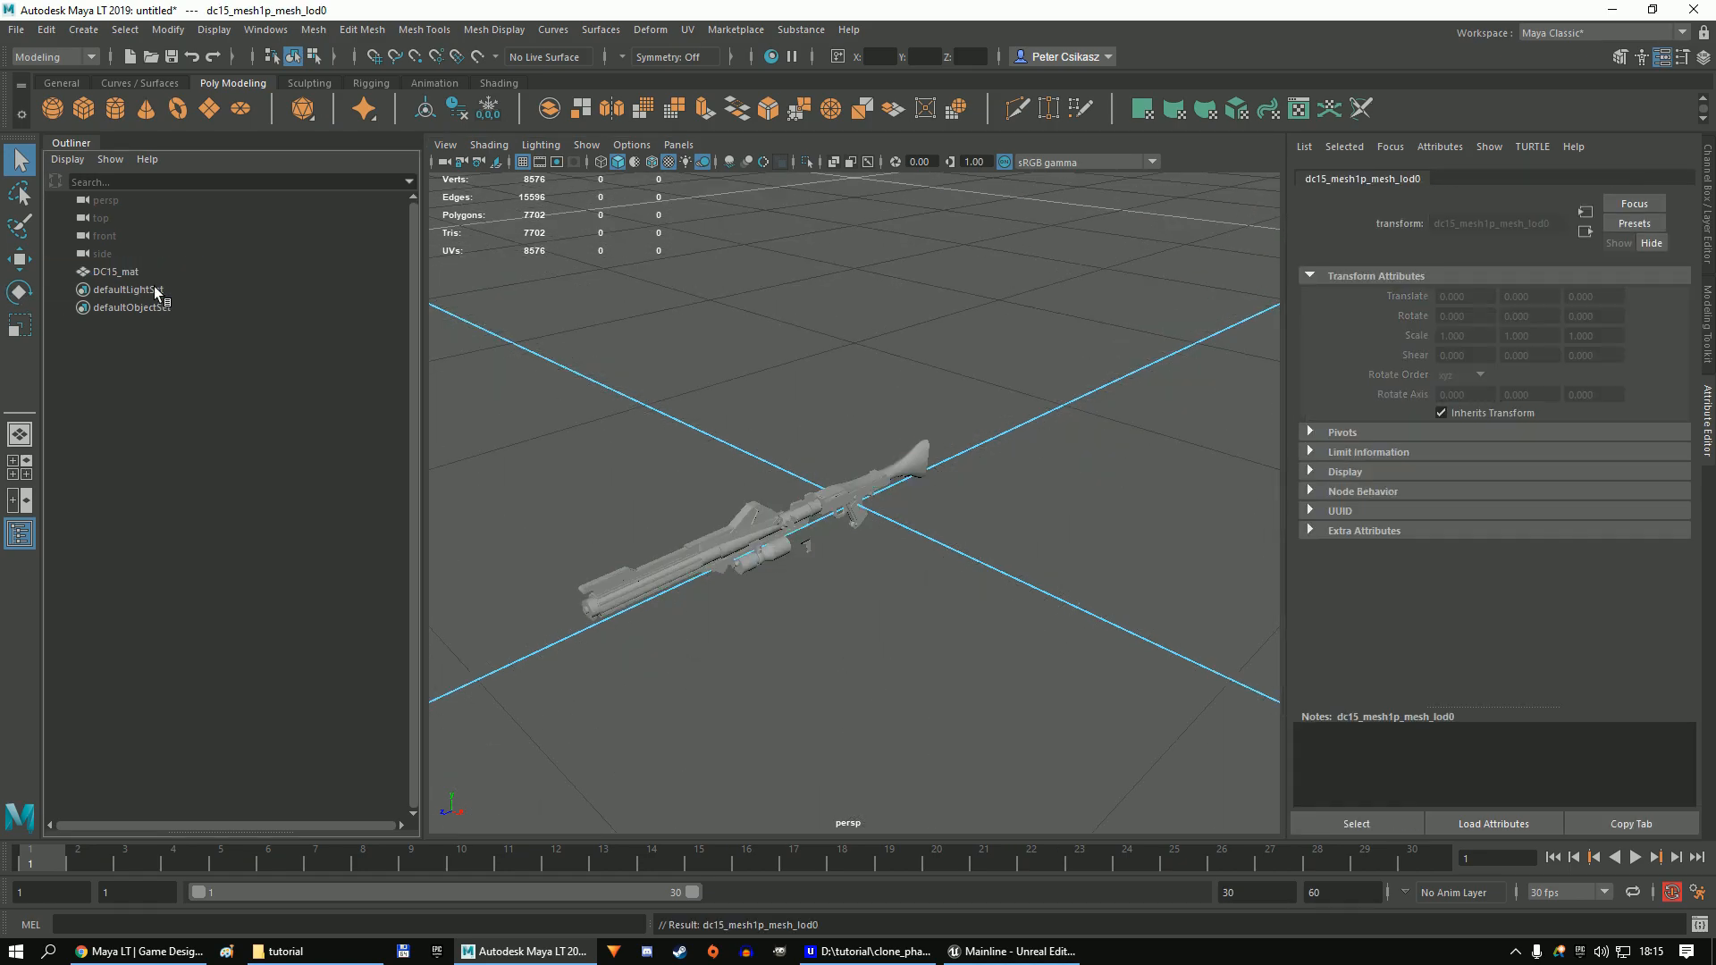
pyautogui.click(125, 272)
# Select the faces of the loose trigger piece below the rifle and move them into the trigger guard.
pyautogui.keyDown('alt'); pyautogui.moveTo(868, 529); pyautogui.dragTo(976, 553, button='middle'); pyautogui.keyUp('alt')
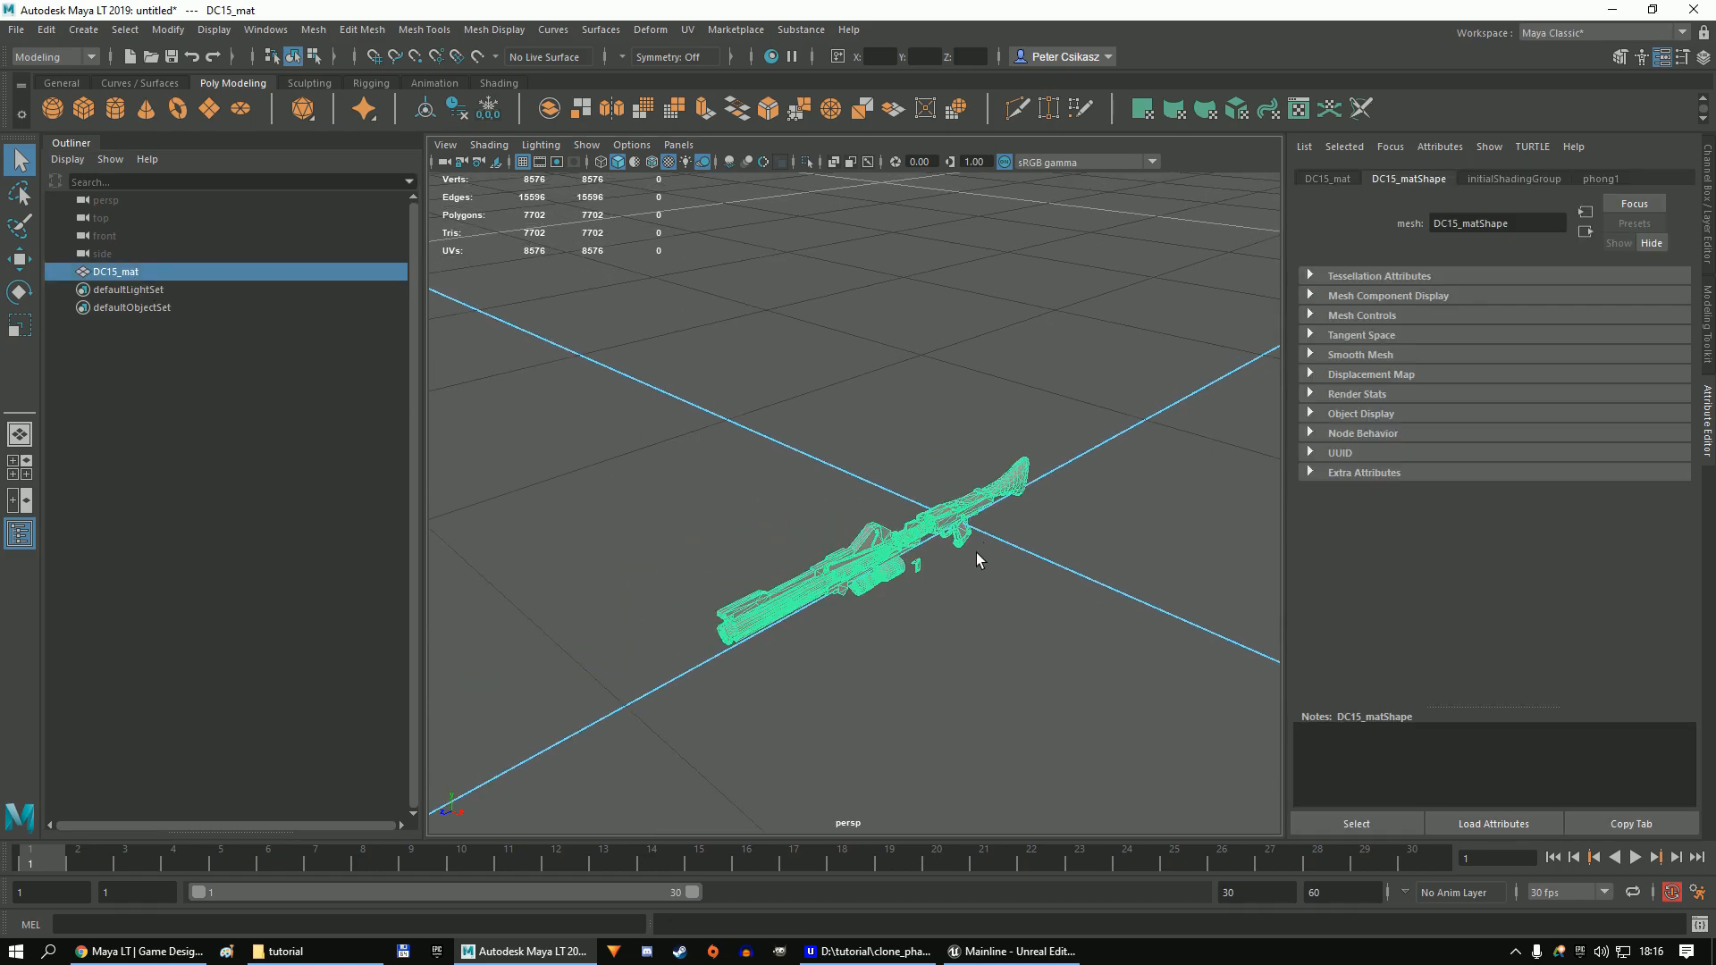
pyautogui.scroll(3, 973, 556)
pyautogui.keyDown('alt'); pyautogui.moveTo(957, 567); pyautogui.dragTo(951, 425); pyautogui.keyUp('alt')
pyautogui.click(951, 432)
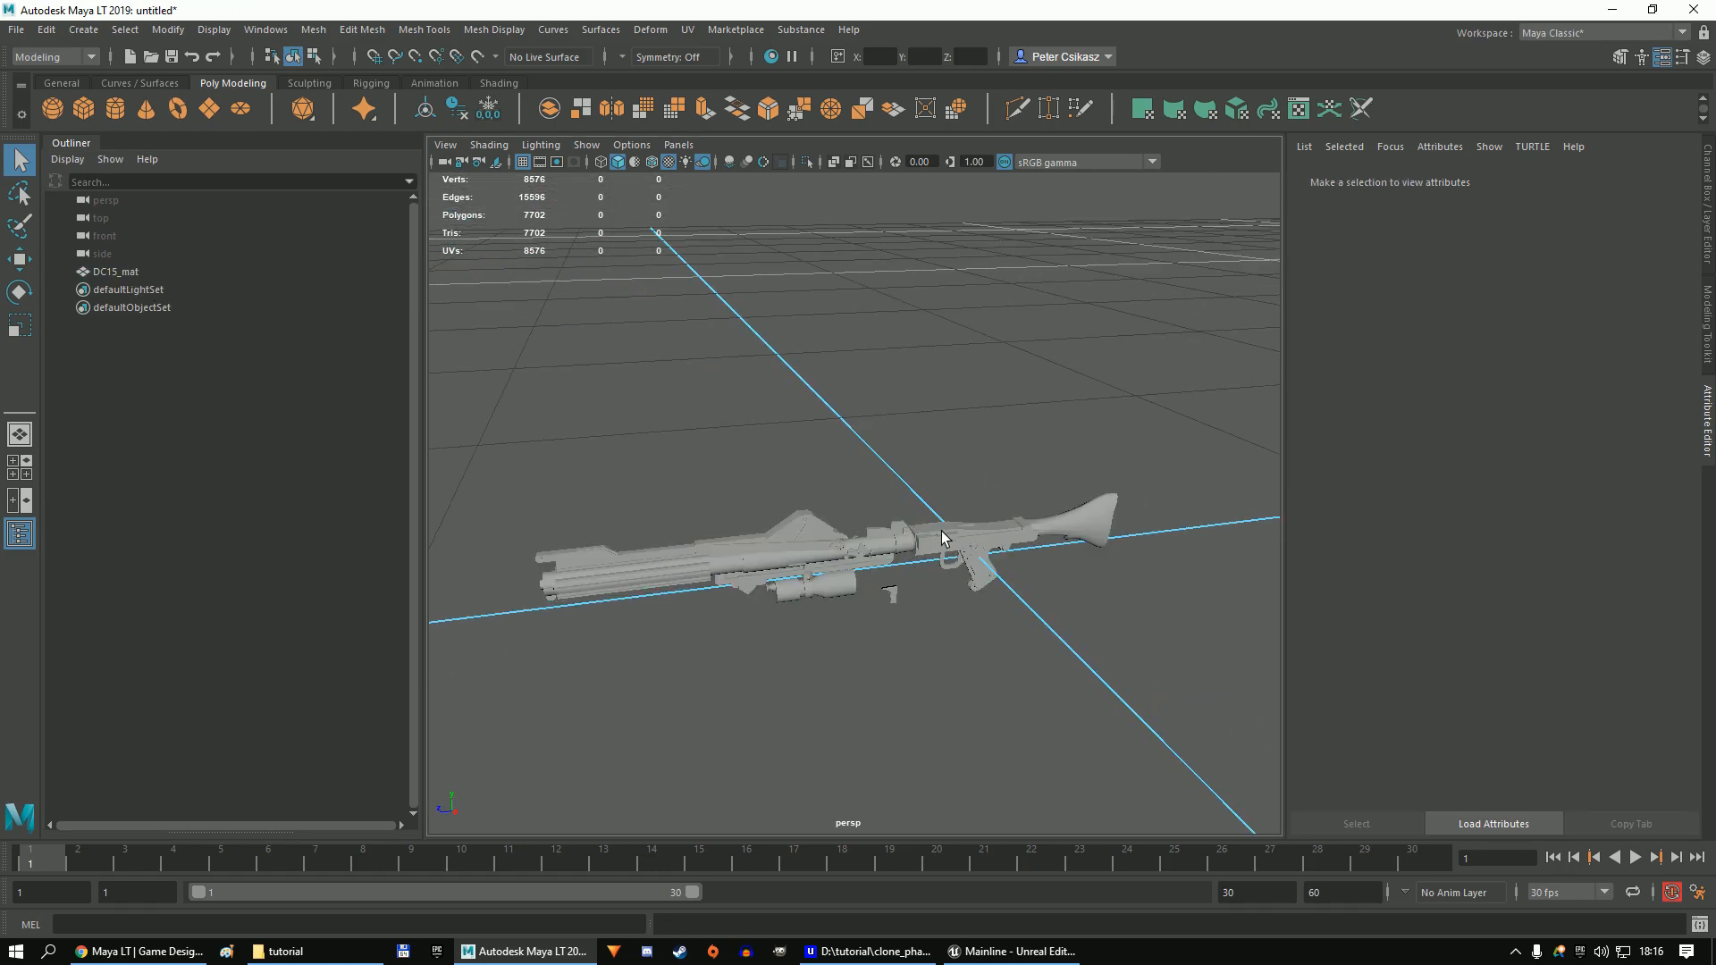
pyautogui.click(942, 531)
pyautogui.moveTo(891, 322); pyautogui.dragTo(884, 360, button='right')
pyautogui.scroll(3, 960, 697)
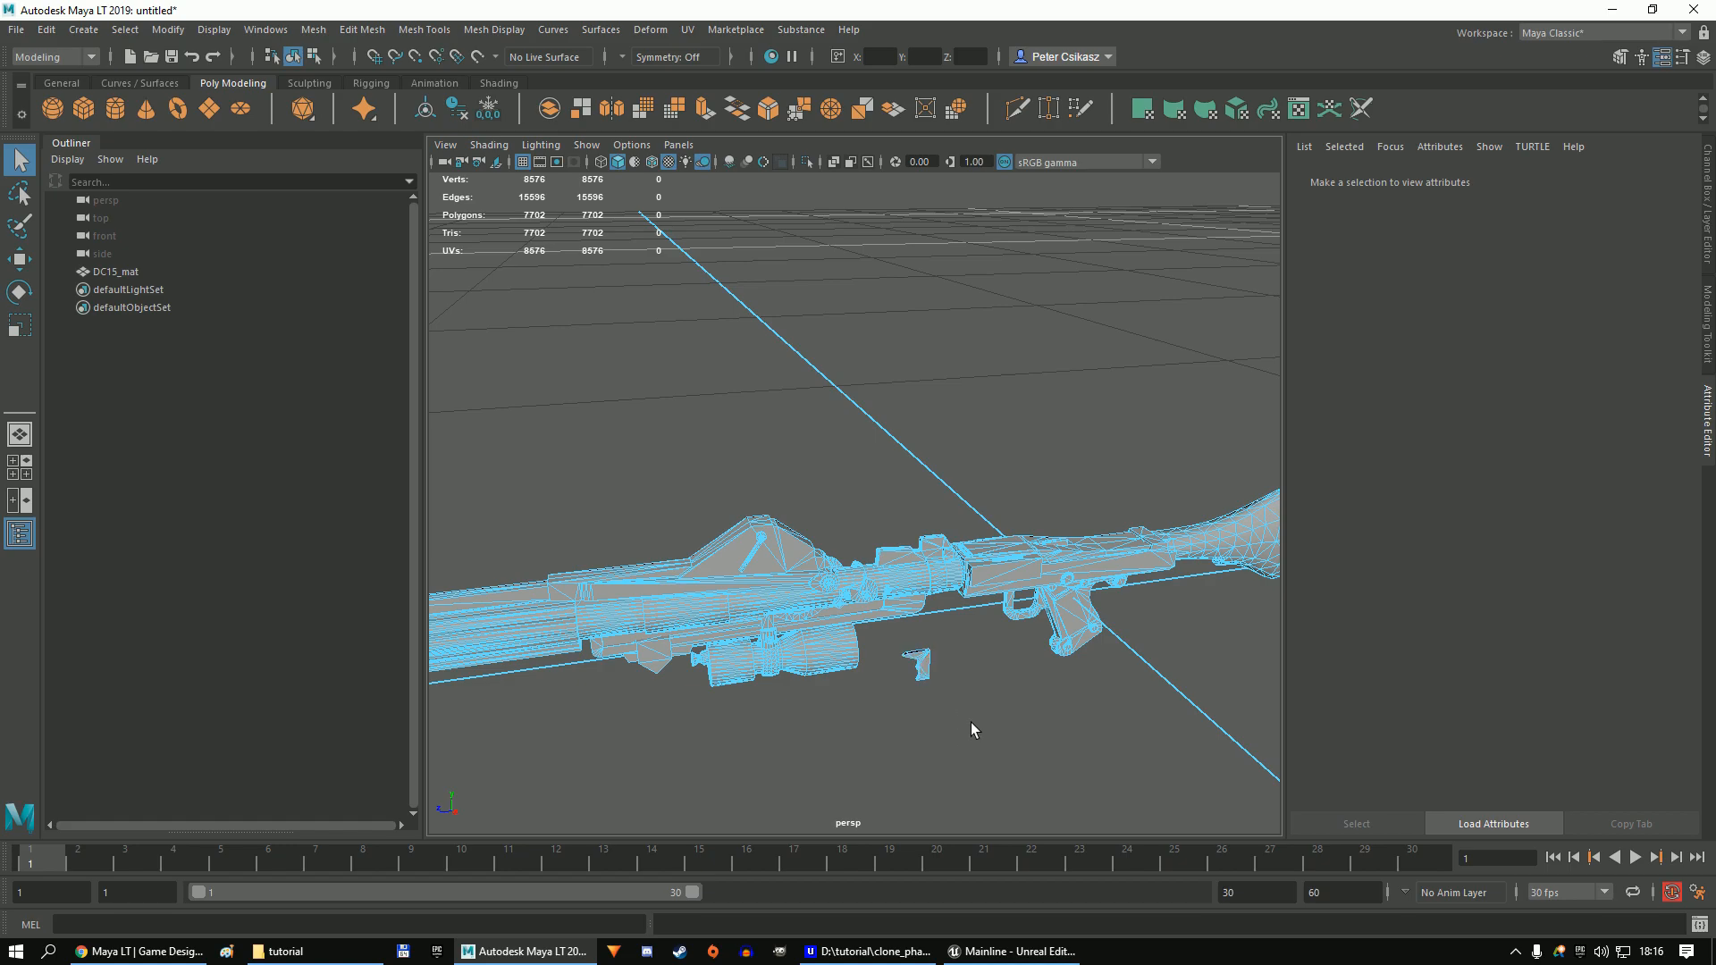
pyautogui.moveTo(970, 722); pyautogui.dragTo(913, 655)
pyautogui.press('w')
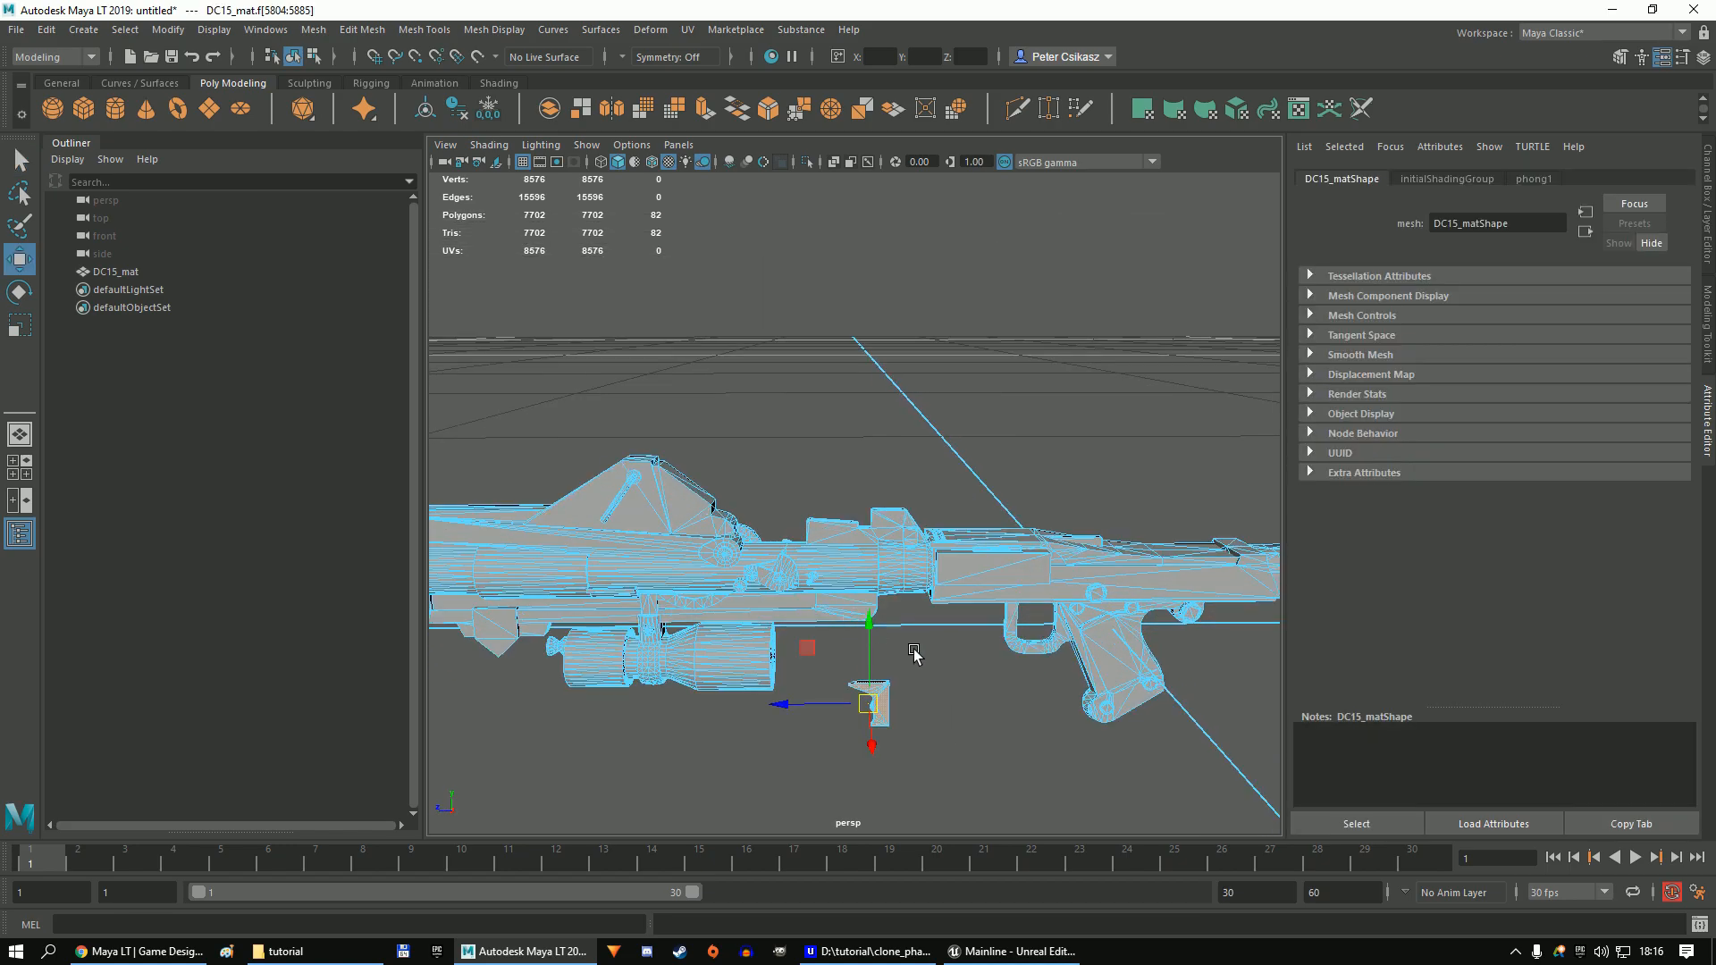
pyautogui.keyDown('alt'); pyautogui.moveTo(913, 654); pyautogui.dragTo(663, 571, button='middle'); pyautogui.keyUp('alt')
pyautogui.scroll(5, 662, 571)
pyautogui.scroll(-4, 662, 571)
pyautogui.keyDown('alt'); pyautogui.moveTo(572, 529); pyautogui.dragTo(812, 439, button='middle'); pyautogui.keyUp('alt')
pyautogui.moveTo(851, 437); pyautogui.dragTo(853, 439)
pyautogui.keyDown('alt'); pyautogui.moveTo(853, 439); pyautogui.dragTo(840, 455, button='middle'); pyautogui.keyUp('alt')
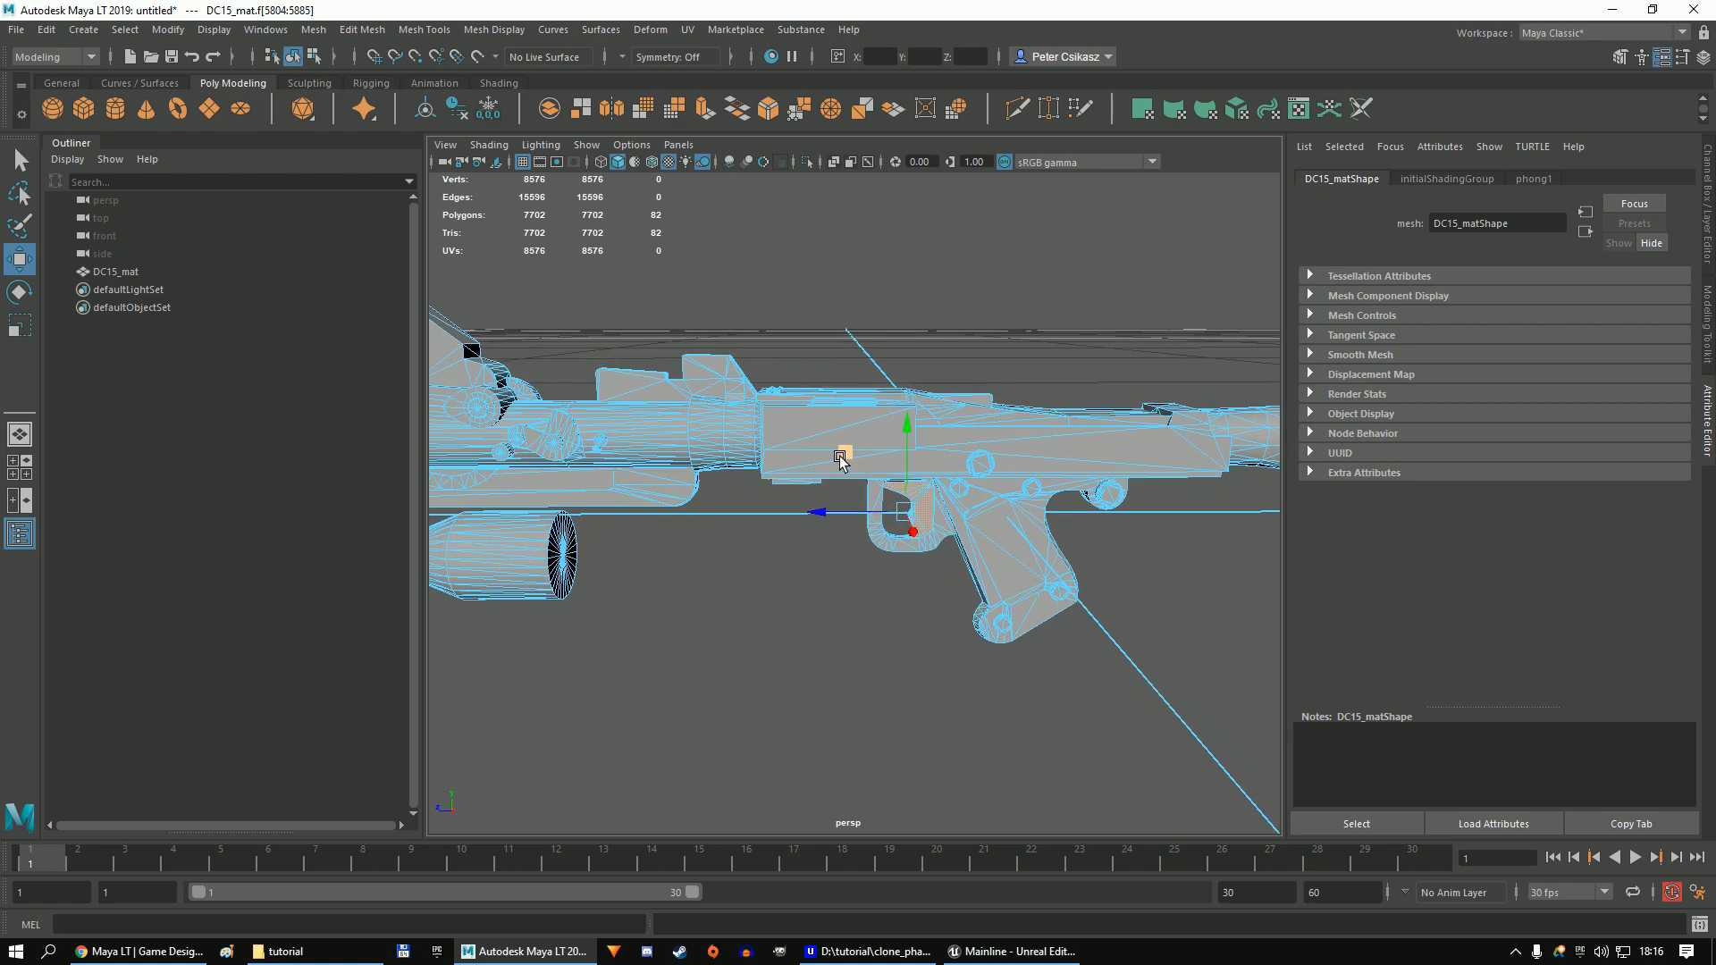
# Fine-tune the trigger's position inside the guard, return to object mode and clear the selection.
pyautogui.scroll(-4, 841, 461)
pyautogui.scroll(6, 830, 555)
pyautogui.keyDown('alt'); pyautogui.moveTo(891, 668); pyautogui.dragTo(893, 572); pyautogui.keyUp('alt')
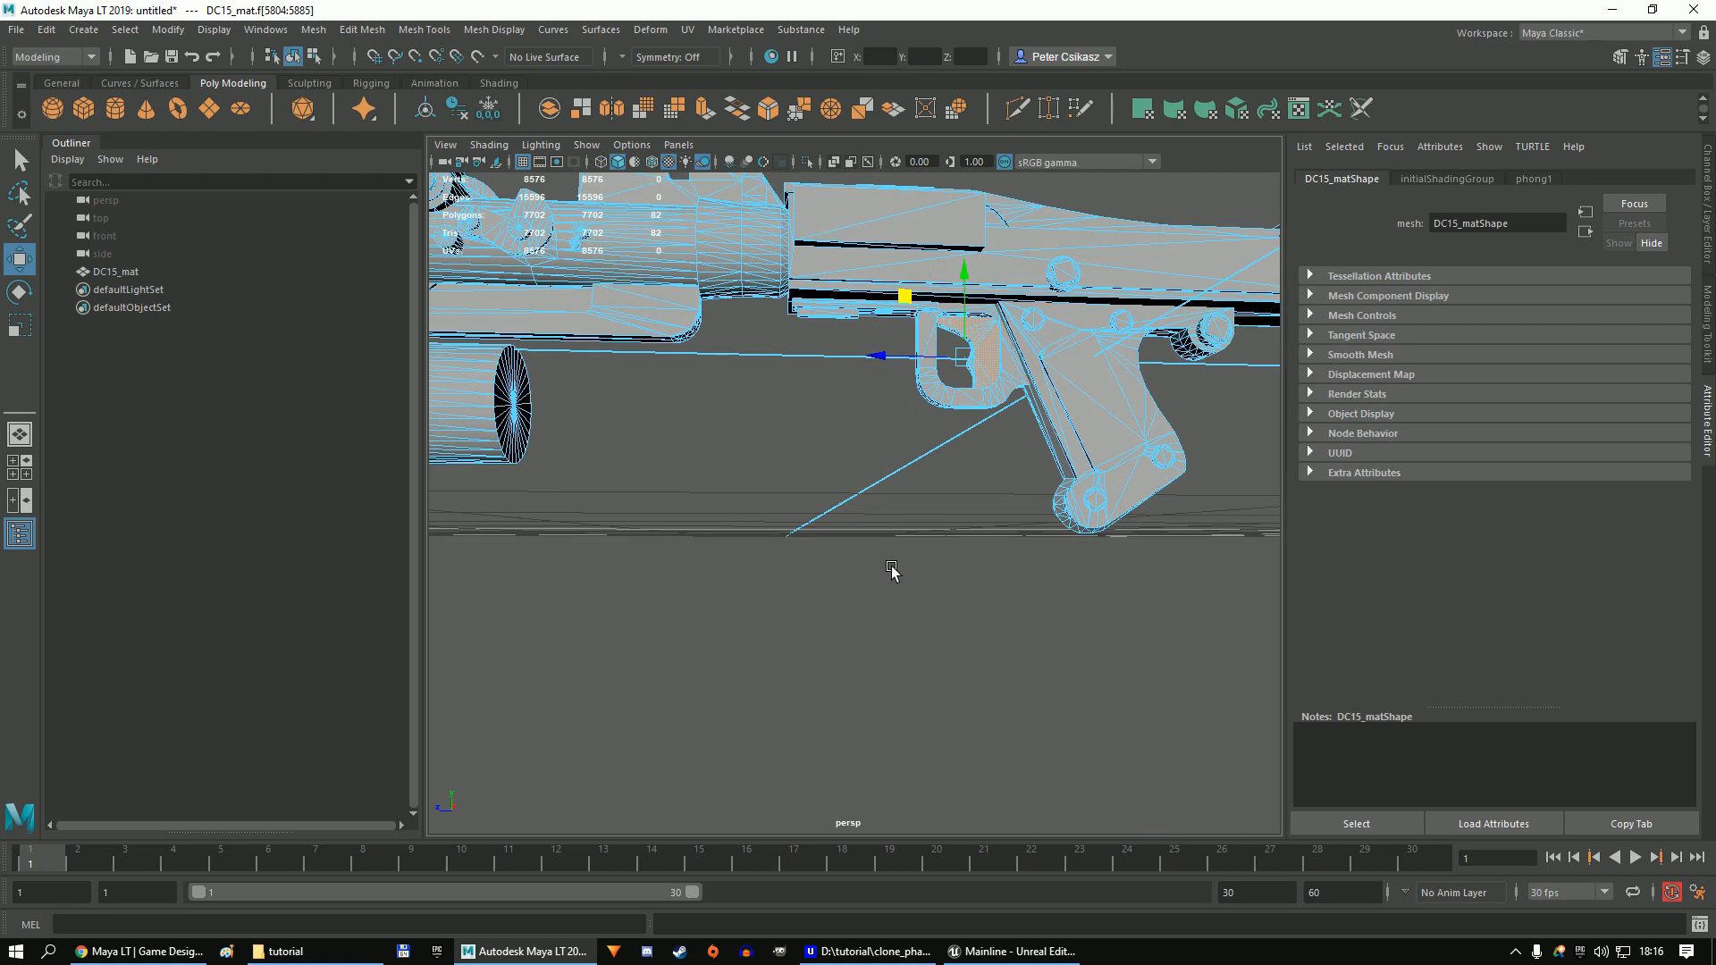
pyautogui.keyDown('alt'); pyautogui.moveTo(861, 250); pyautogui.dragTo(848, 320, button='middle'); pyautogui.keyUp('alt')
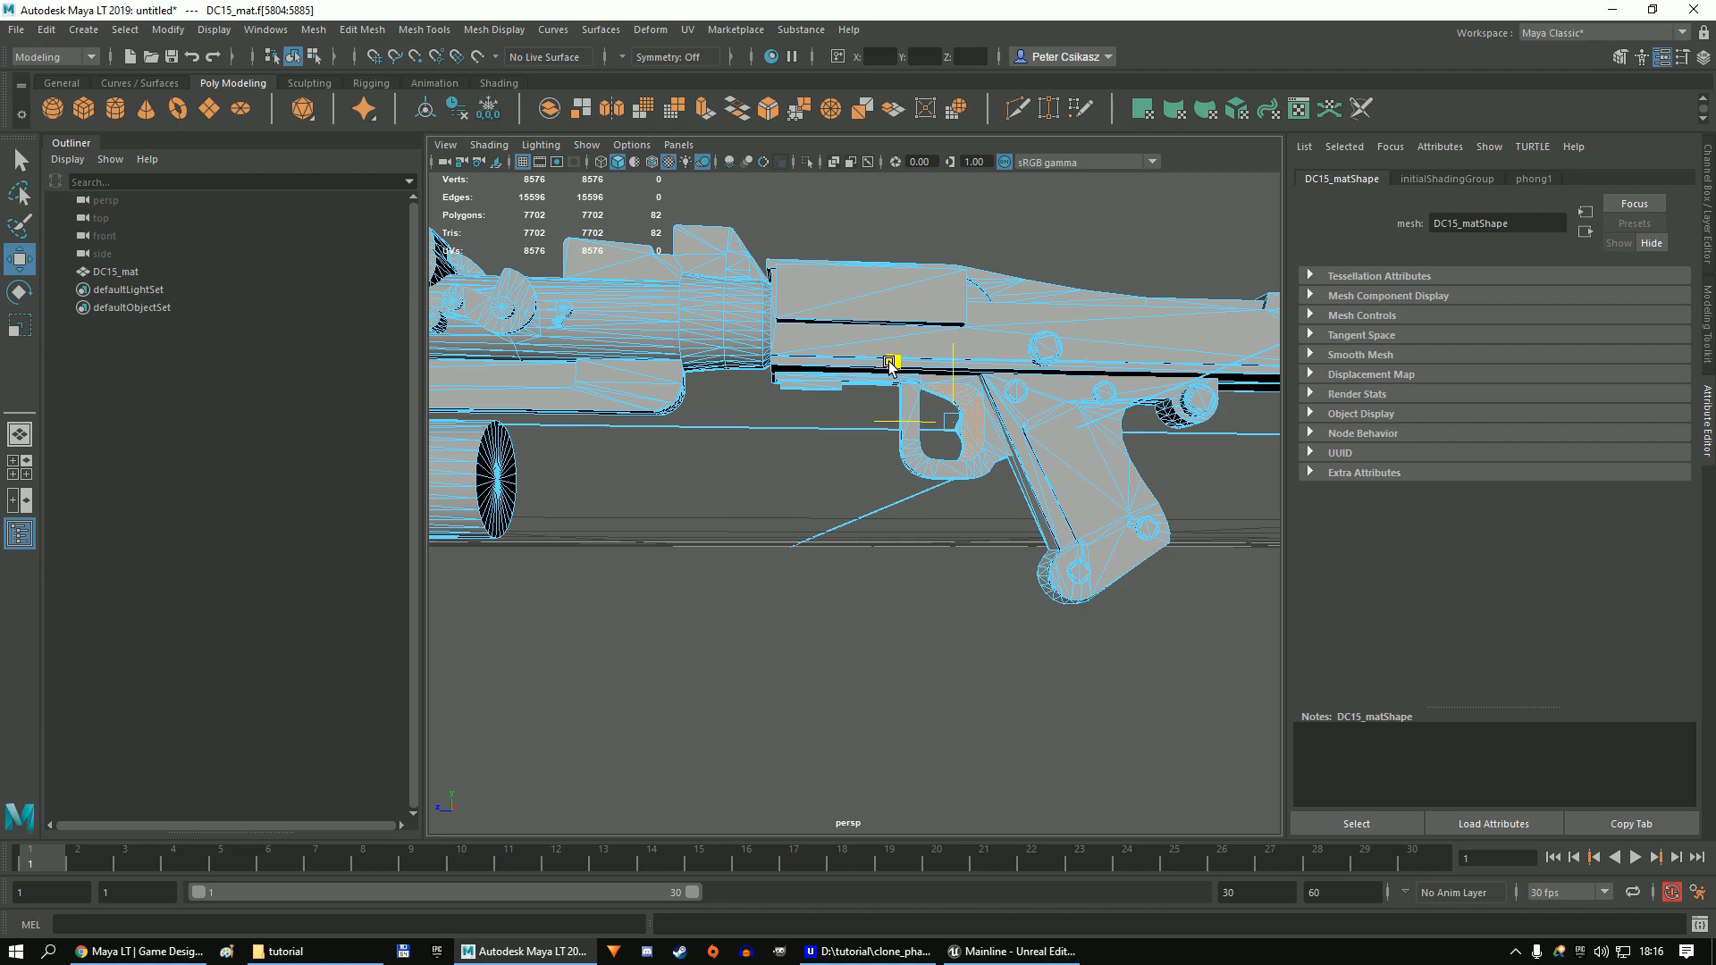
pyautogui.moveTo(886, 362); pyautogui.dragTo(886, 363)
pyautogui.keyDown('alt'); pyautogui.moveTo(886, 363); pyautogui.dragTo(866, 305); pyautogui.keyUp('alt')
pyautogui.moveTo(883, 269); pyautogui.dragTo(920, 254, button='right')
pyautogui.click(907, 281)
pyautogui.scroll(-5, 961, 498)
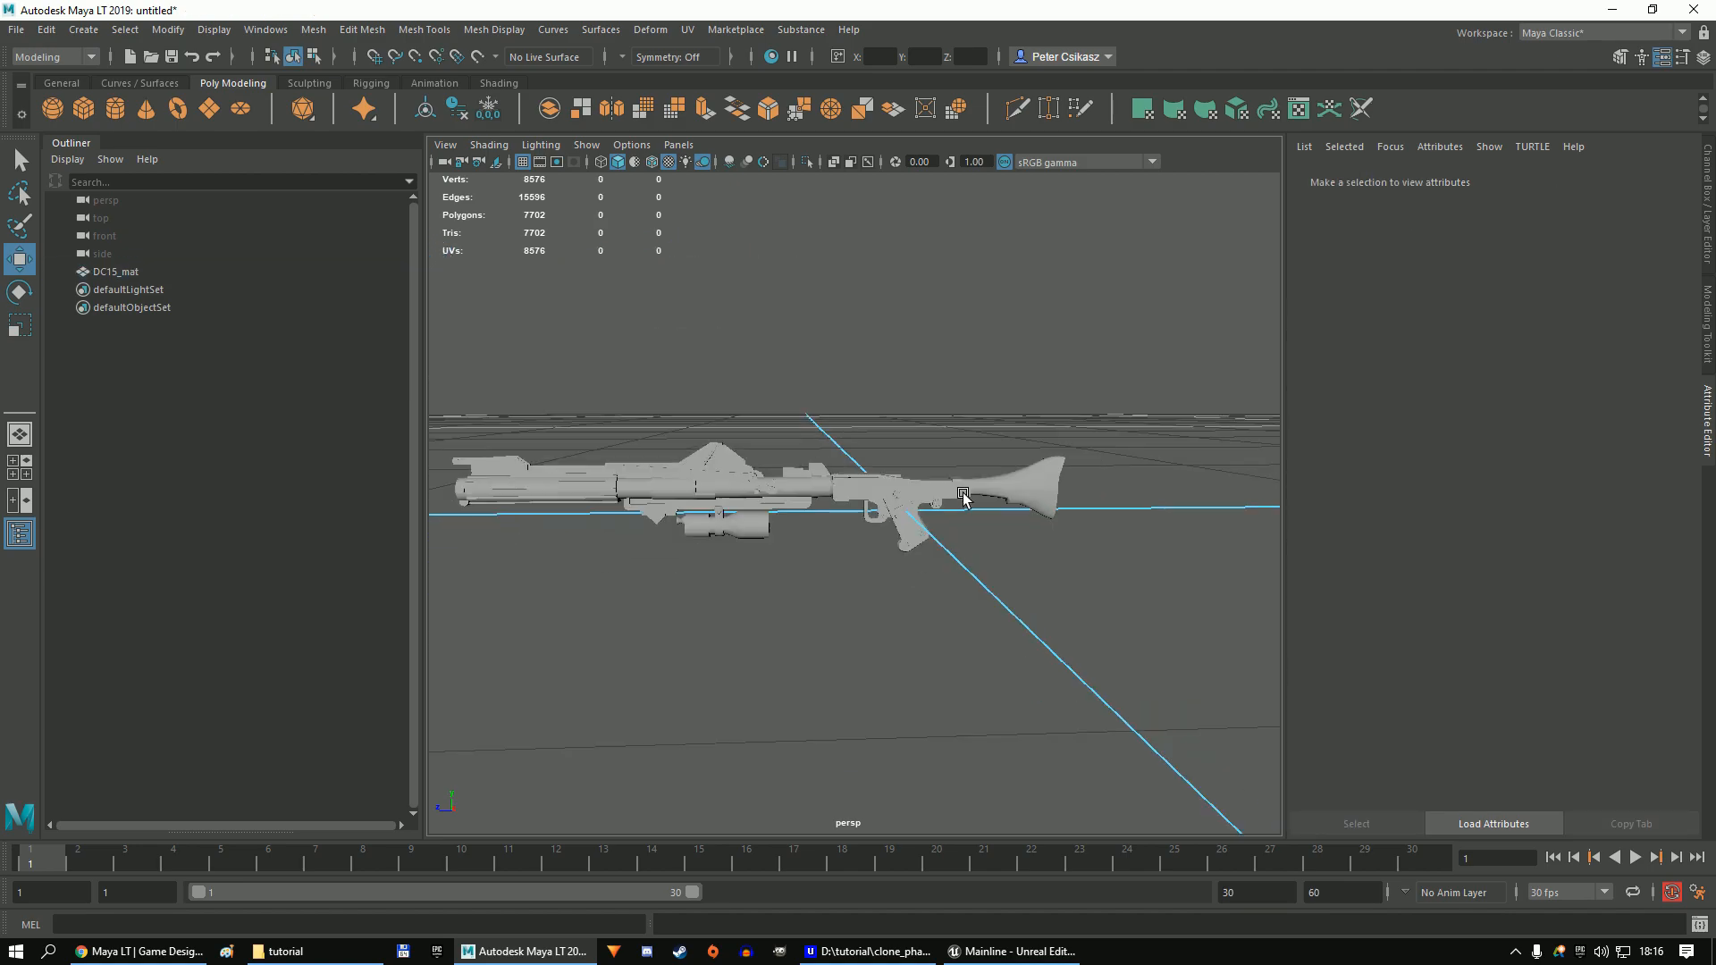
# Set the rifle mesh's X, Y and Z scale to 100 and freeze its scale.
pyautogui.keyDown('alt'); pyautogui.moveTo(795, 477); pyautogui.dragTo(816, 517); pyautogui.keyUp('alt')
pyautogui.click(829, 543)
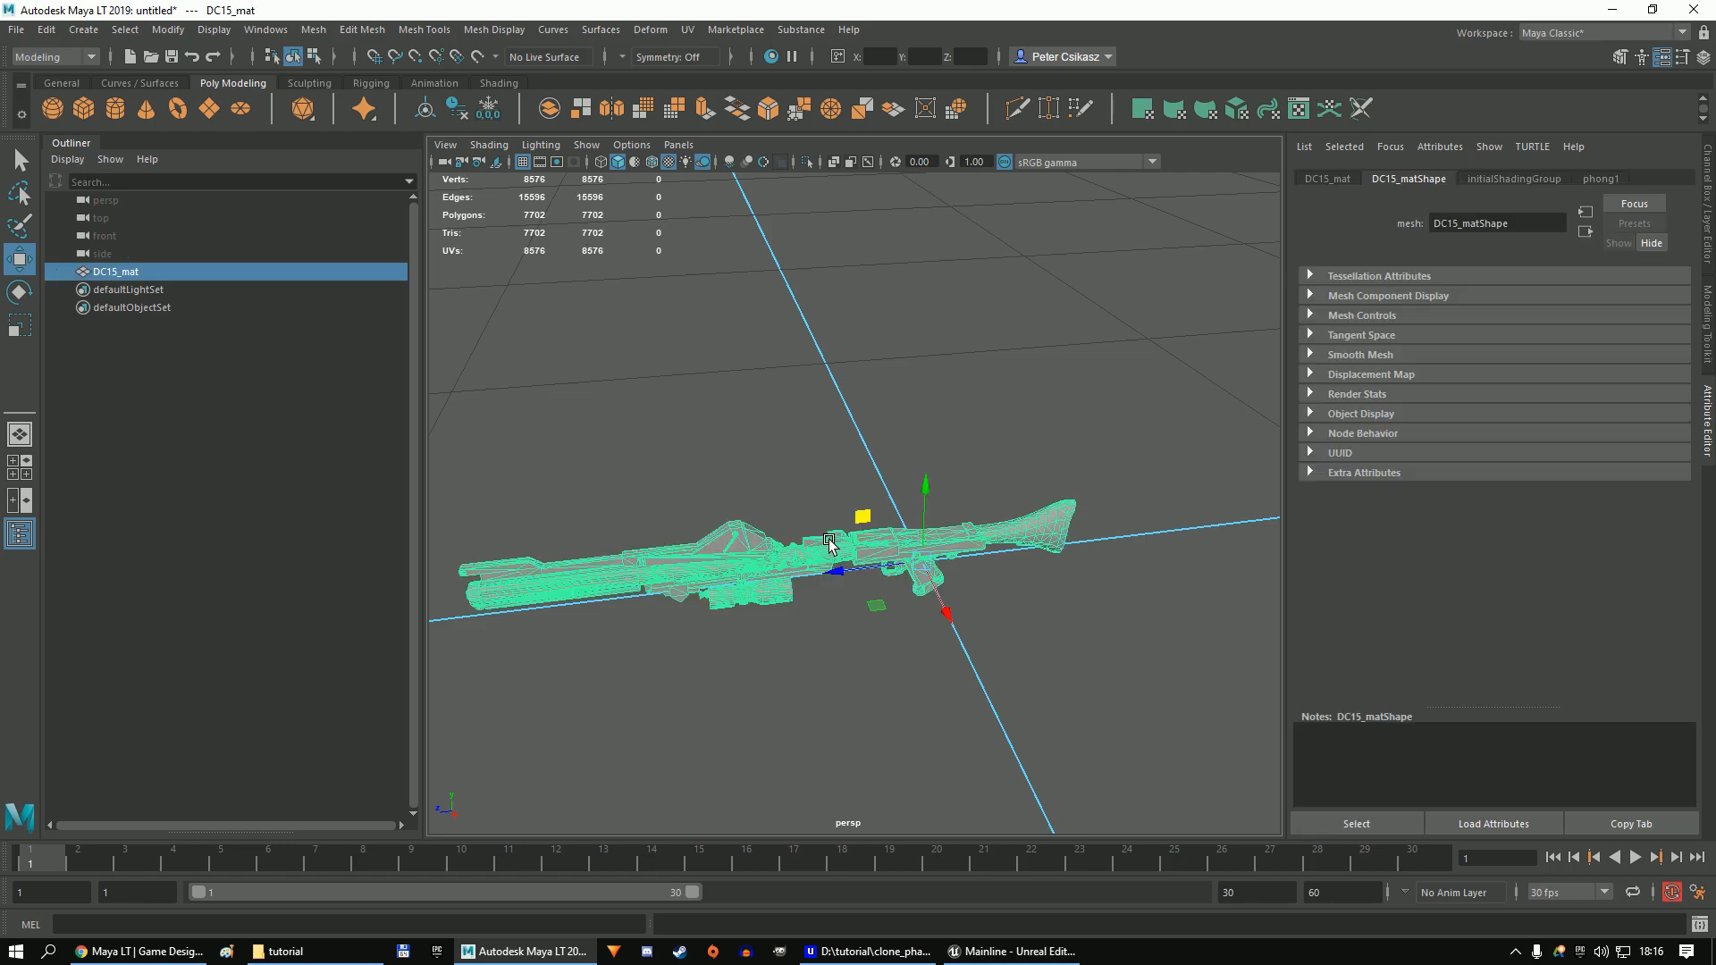
pyautogui.click(1708, 212)
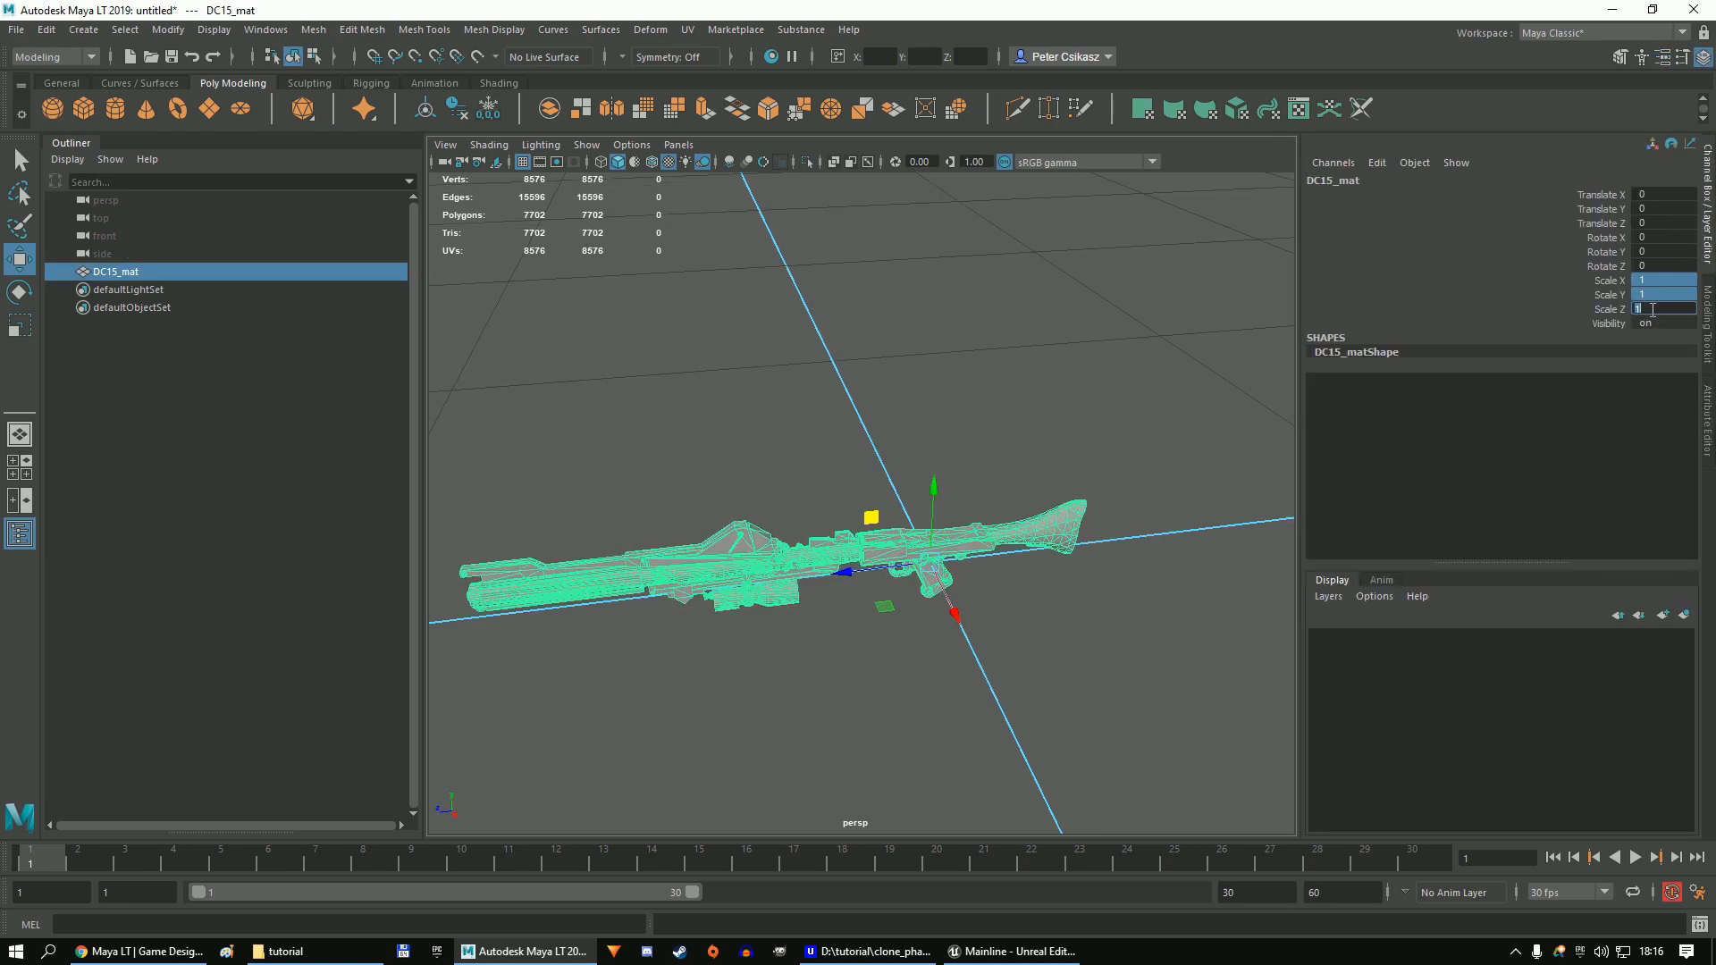
pyautogui.press('Return')
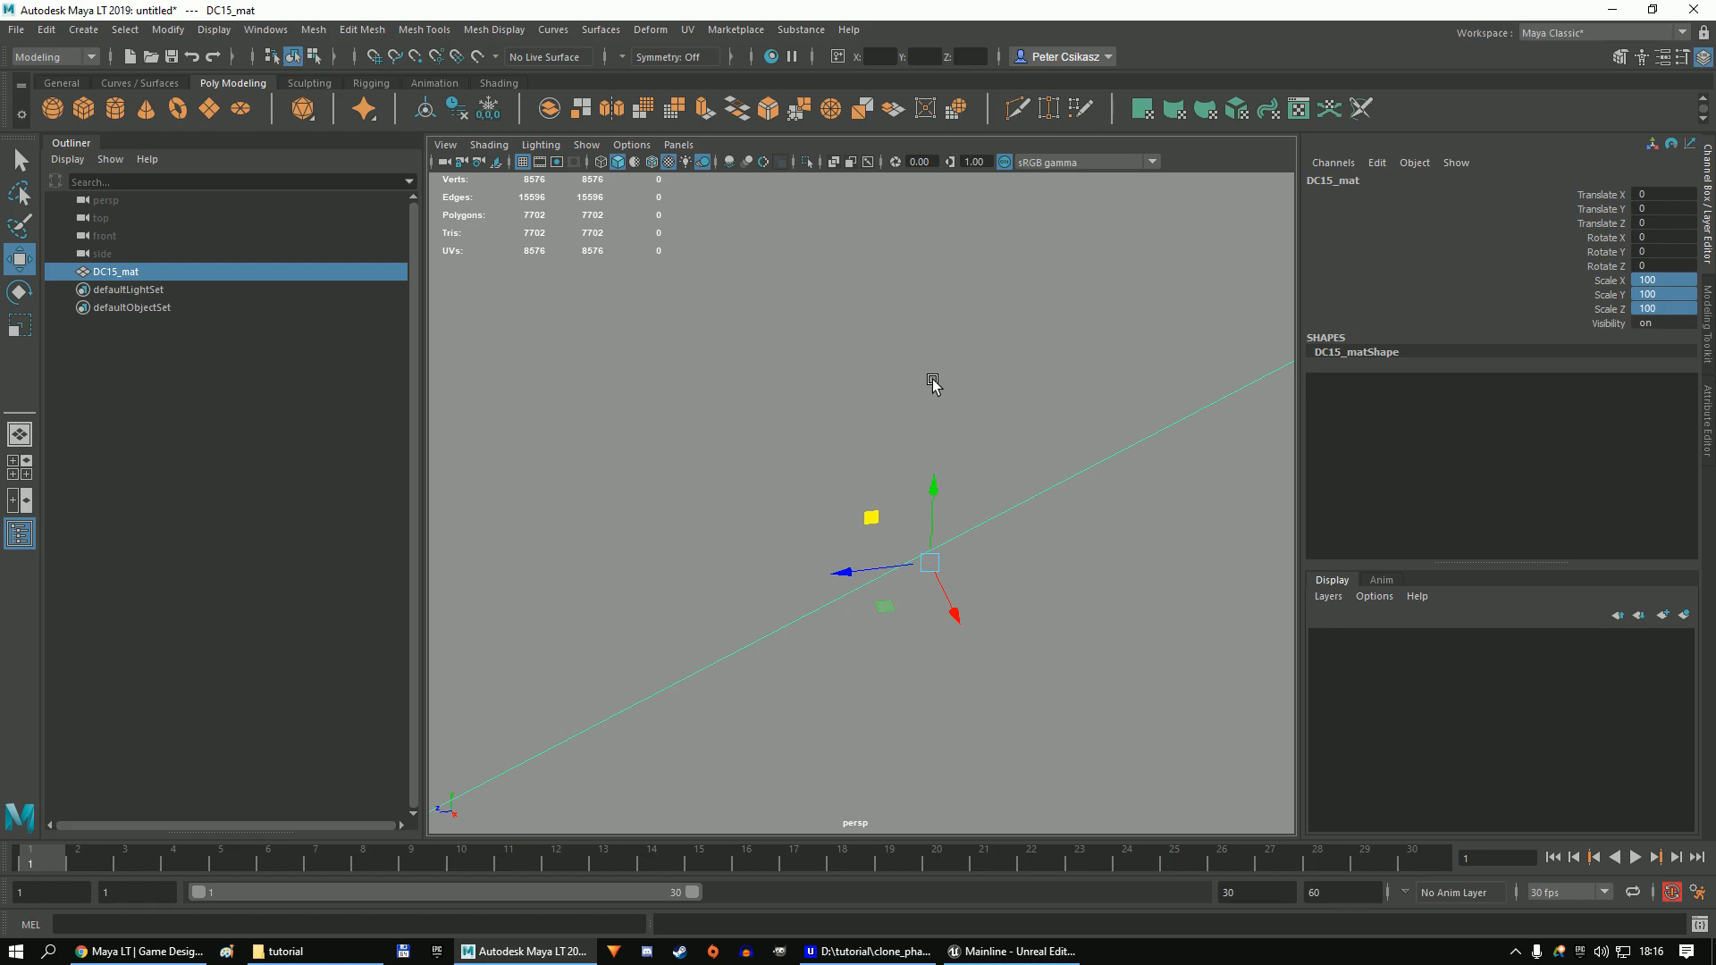
pyautogui.press('f')
pyautogui.rightClick(1620, 295)
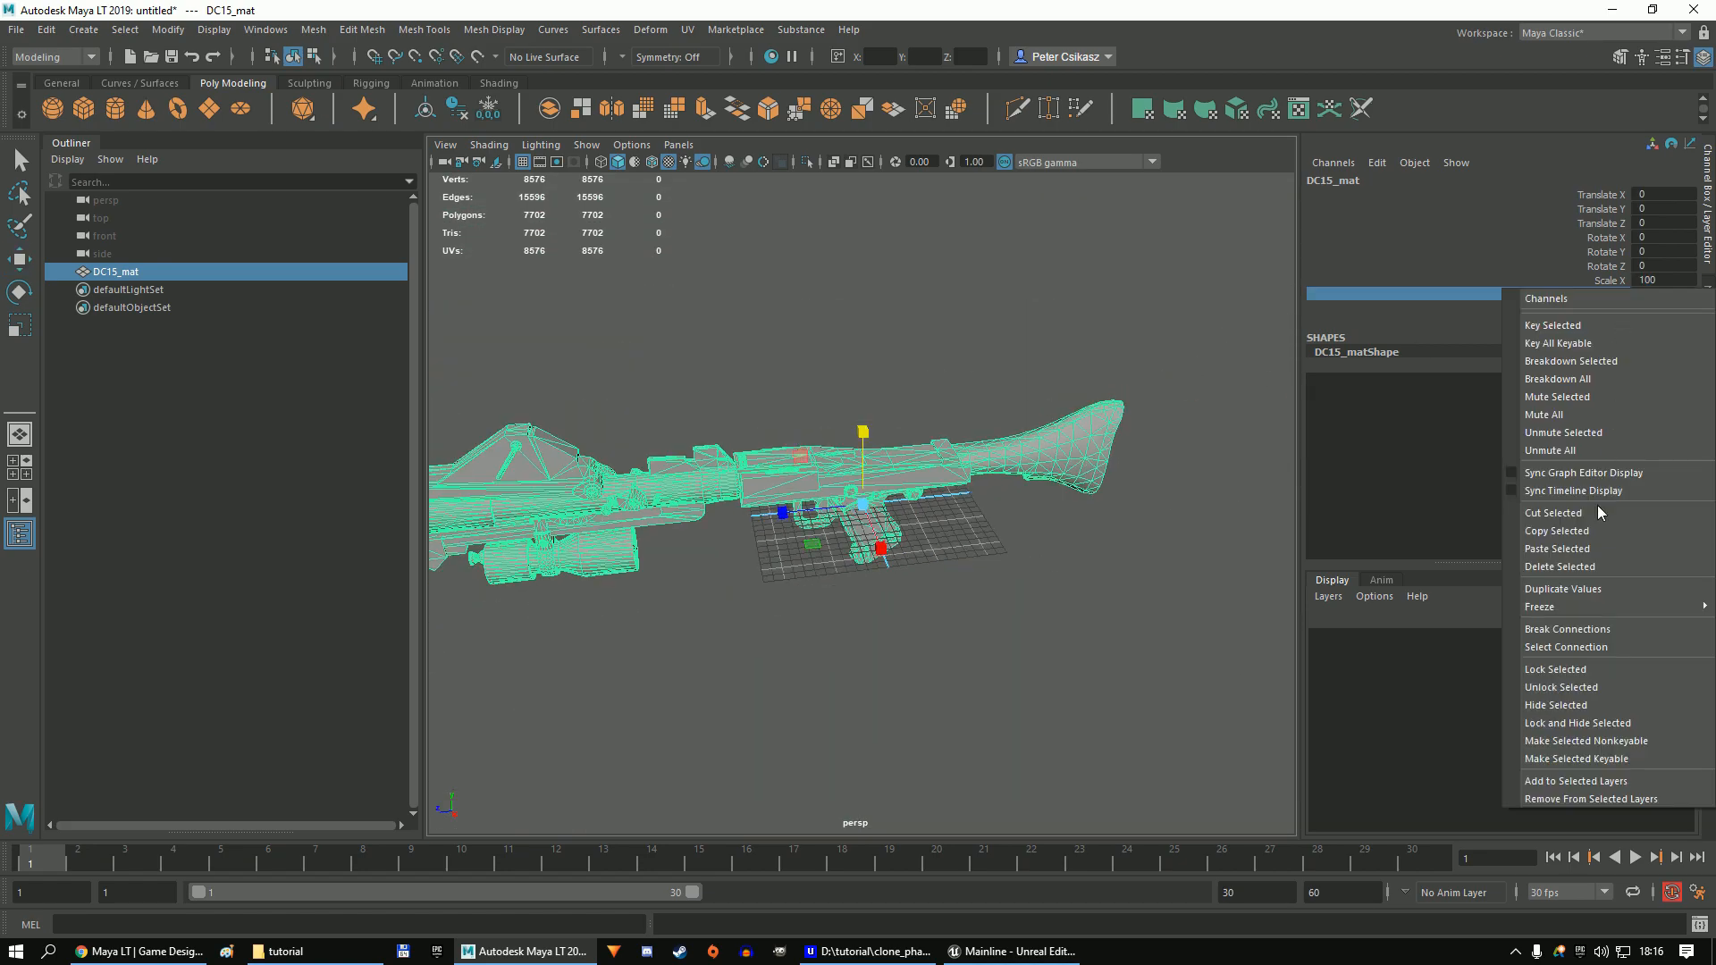
pyautogui.moveTo(1563, 613)
pyautogui.click(1439, 644)
pyautogui.press('w')
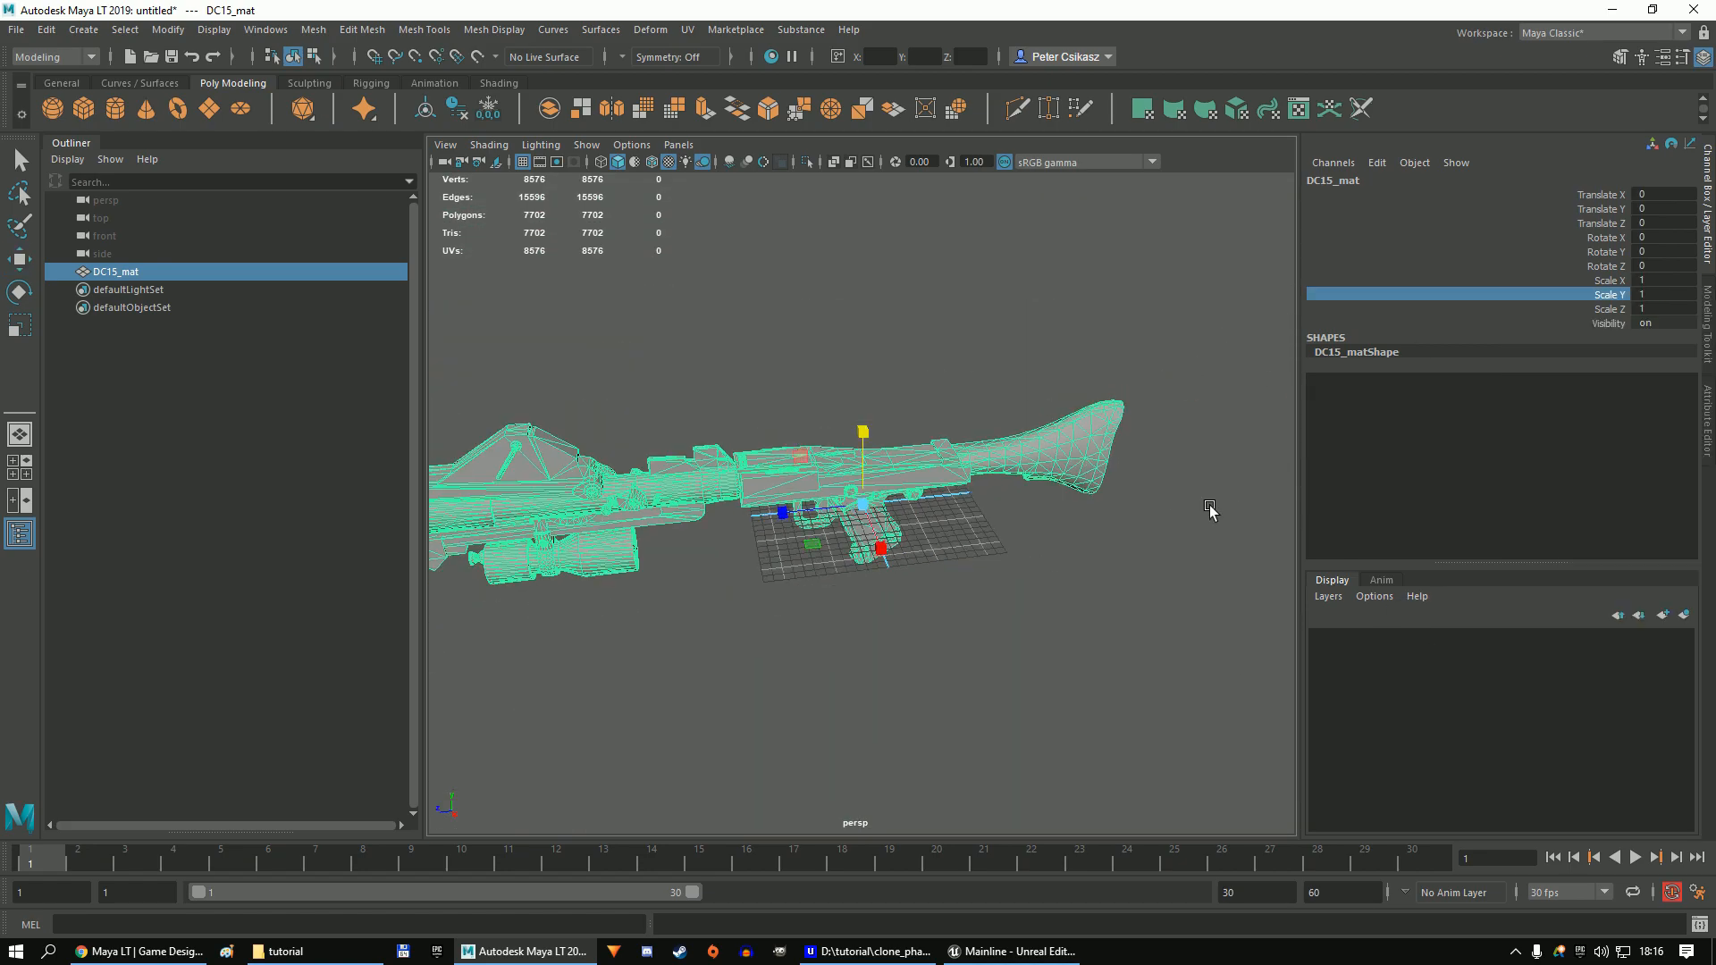
# Assign a new Phong material to the rifle mesh and name it M_DC15_01.
pyautogui.click(972, 366)
pyautogui.scroll(3, 1092, 460)
pyautogui.scroll(-5, 1091, 459)
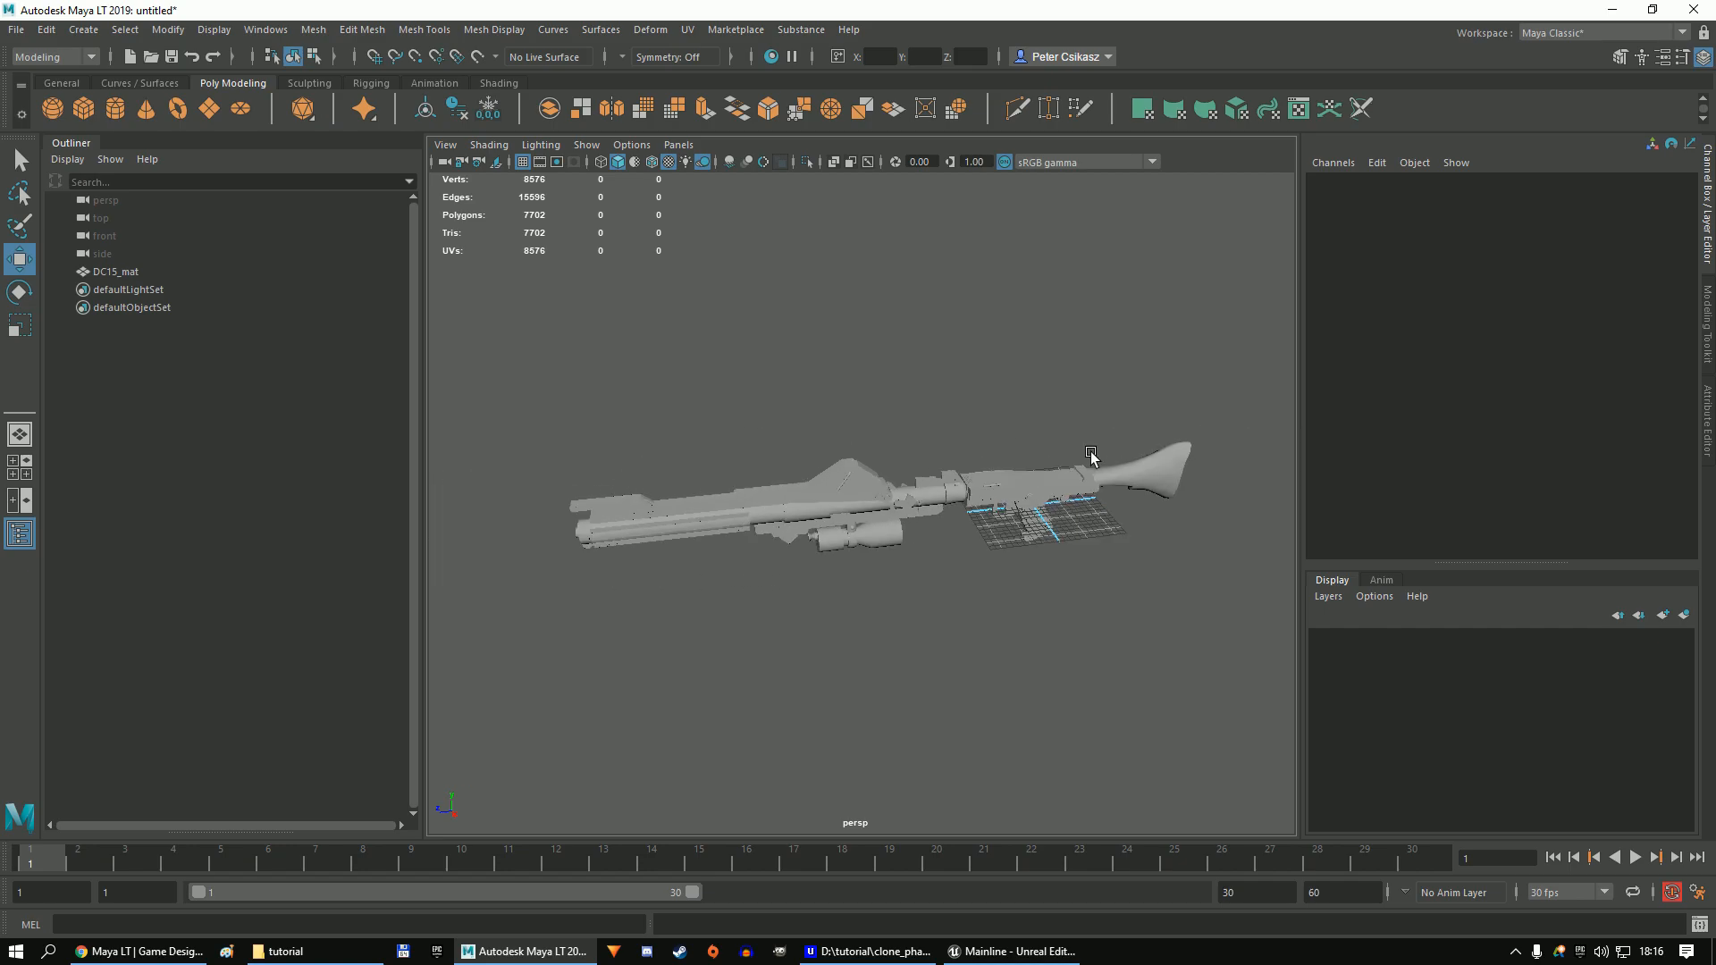
pyautogui.scroll(8, 1017, 458)
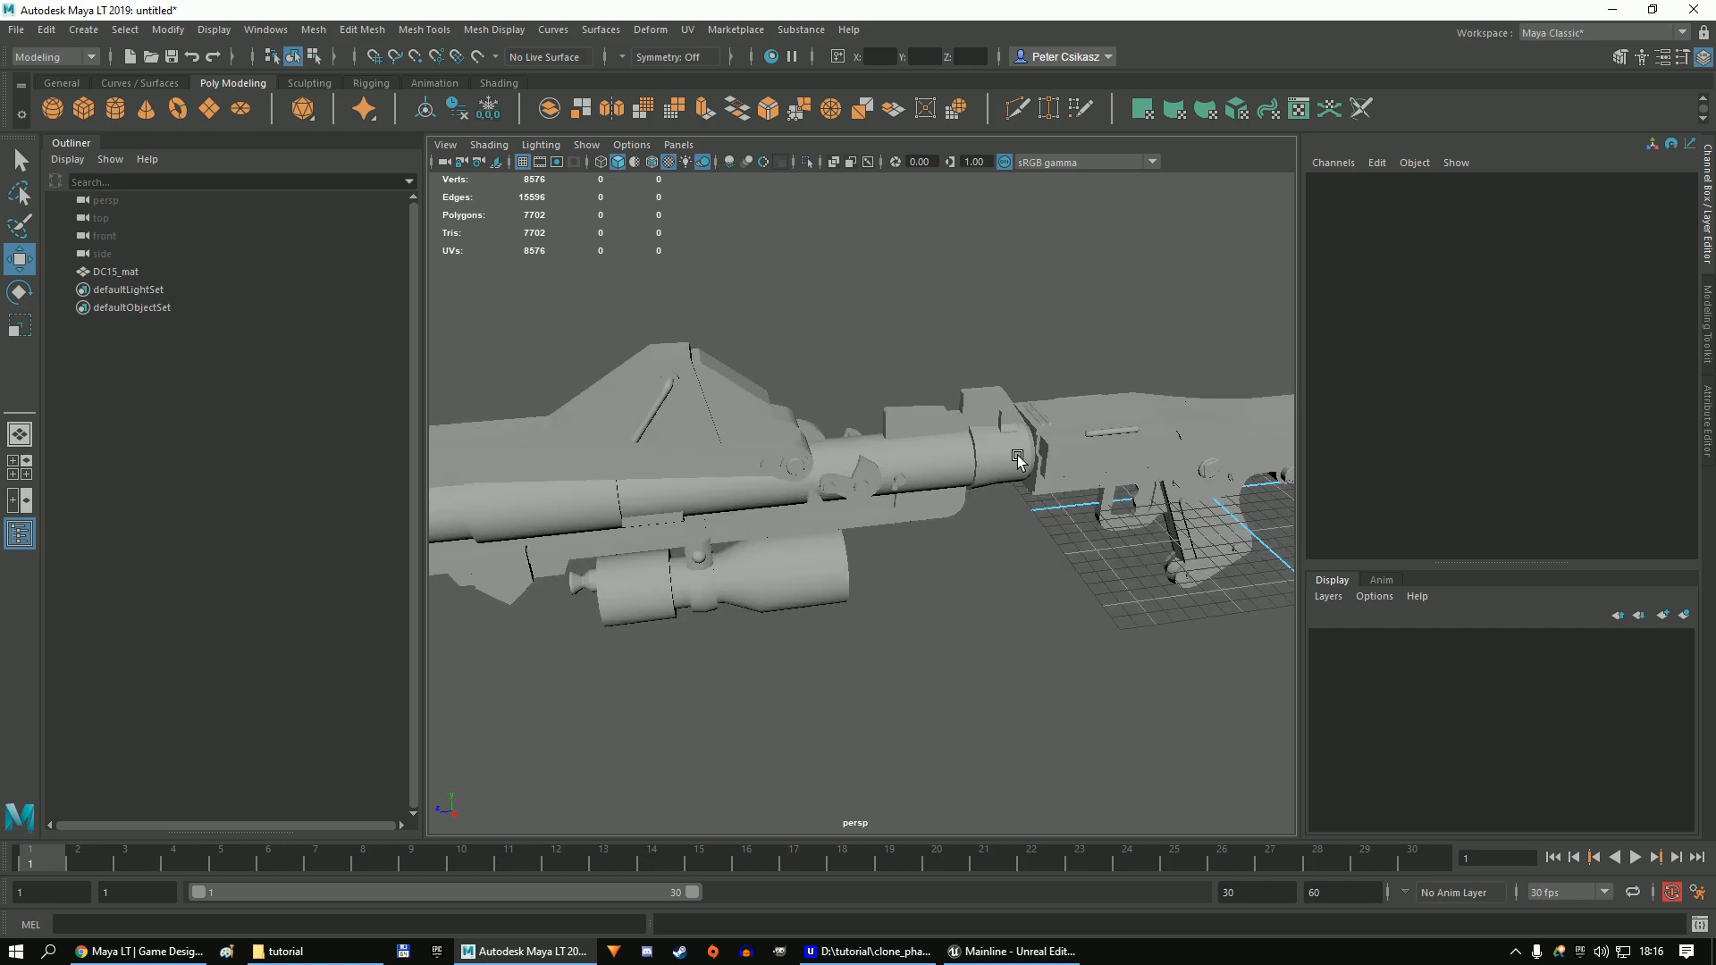
pyautogui.scroll(-8, 869, 444)
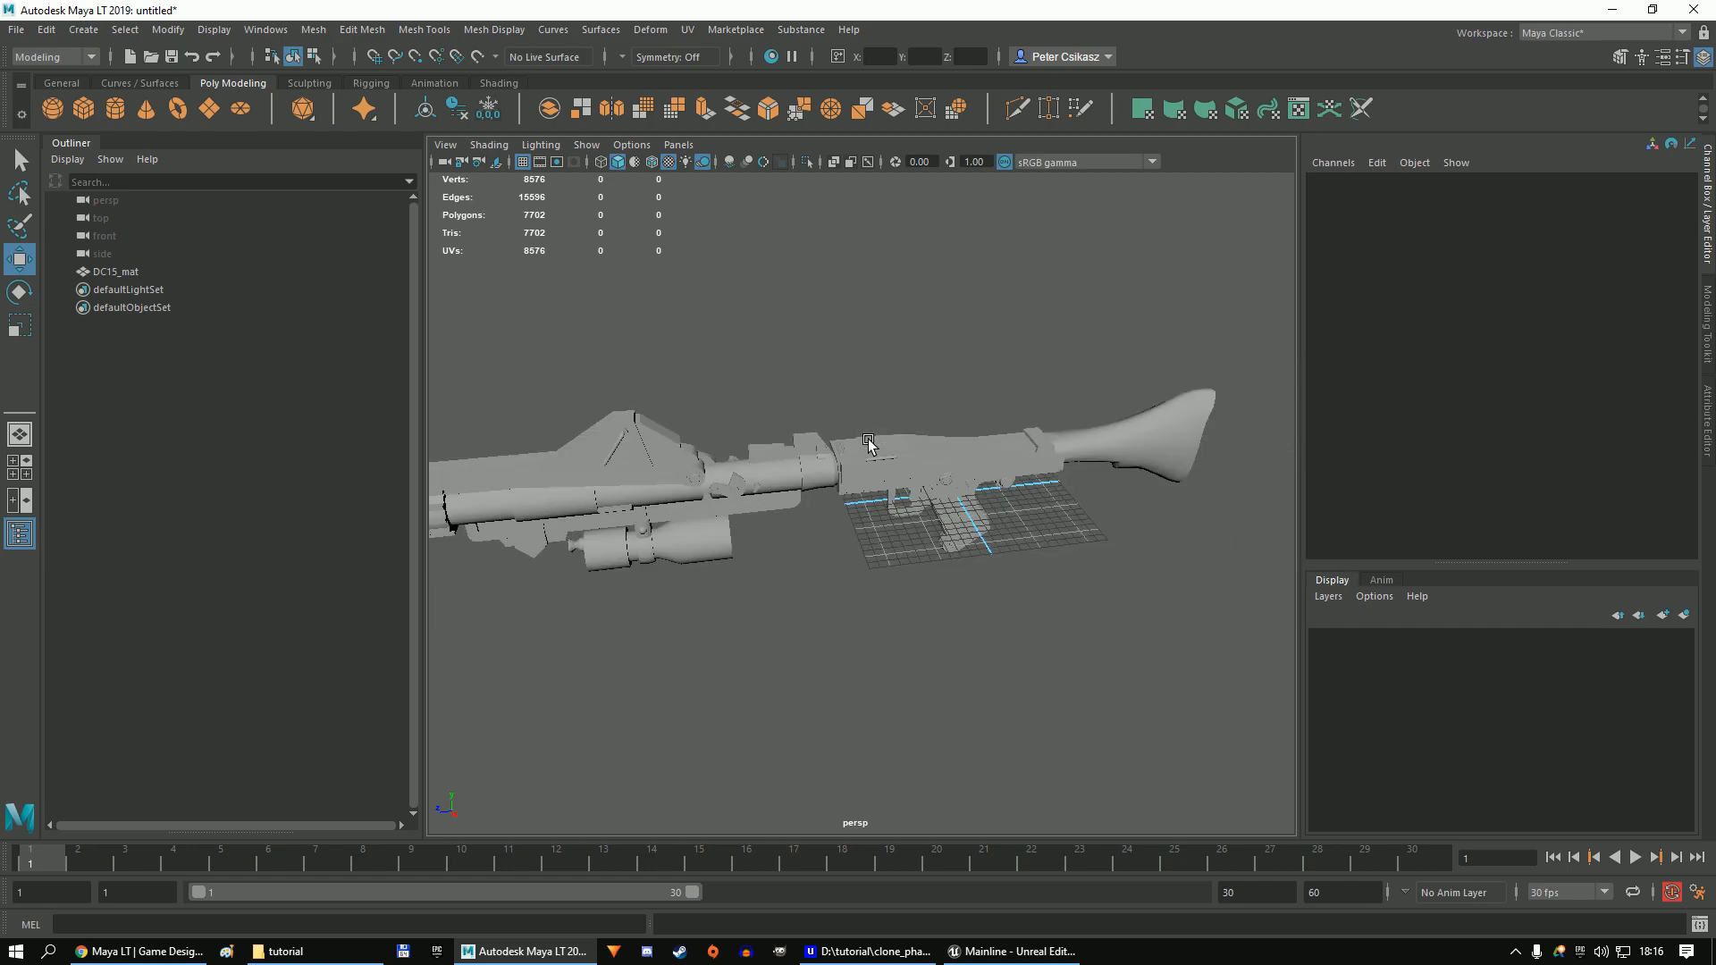
pyautogui.moveTo(869, 444)
pyautogui.keyDown('alt'); pyautogui.mouseDown()
pyautogui.moveTo(1055, 420)
pyautogui.moveTo(855, 452)
pyautogui.mouseUp(); pyautogui.keyUp('alt')
pyautogui.click(889, 455)
pyautogui.click(16, 30)
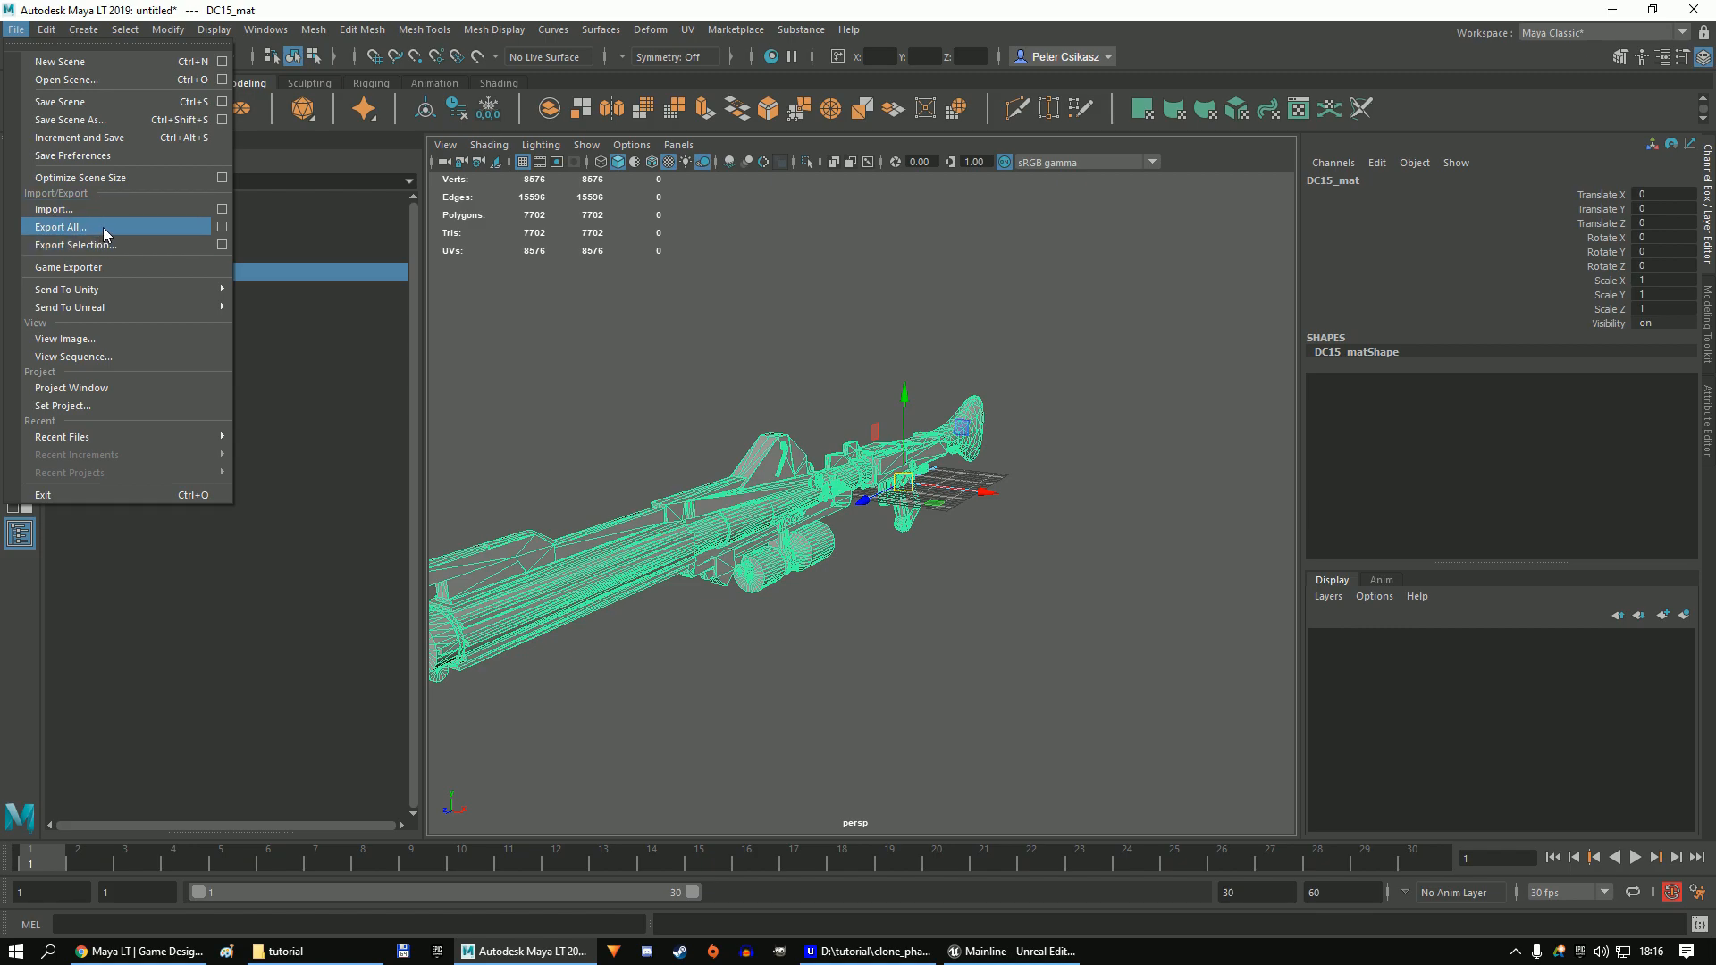
pyautogui.moveTo(683, 329); pyautogui.dragTo(831, 820, button='right')
pyautogui.click(1488, 181)
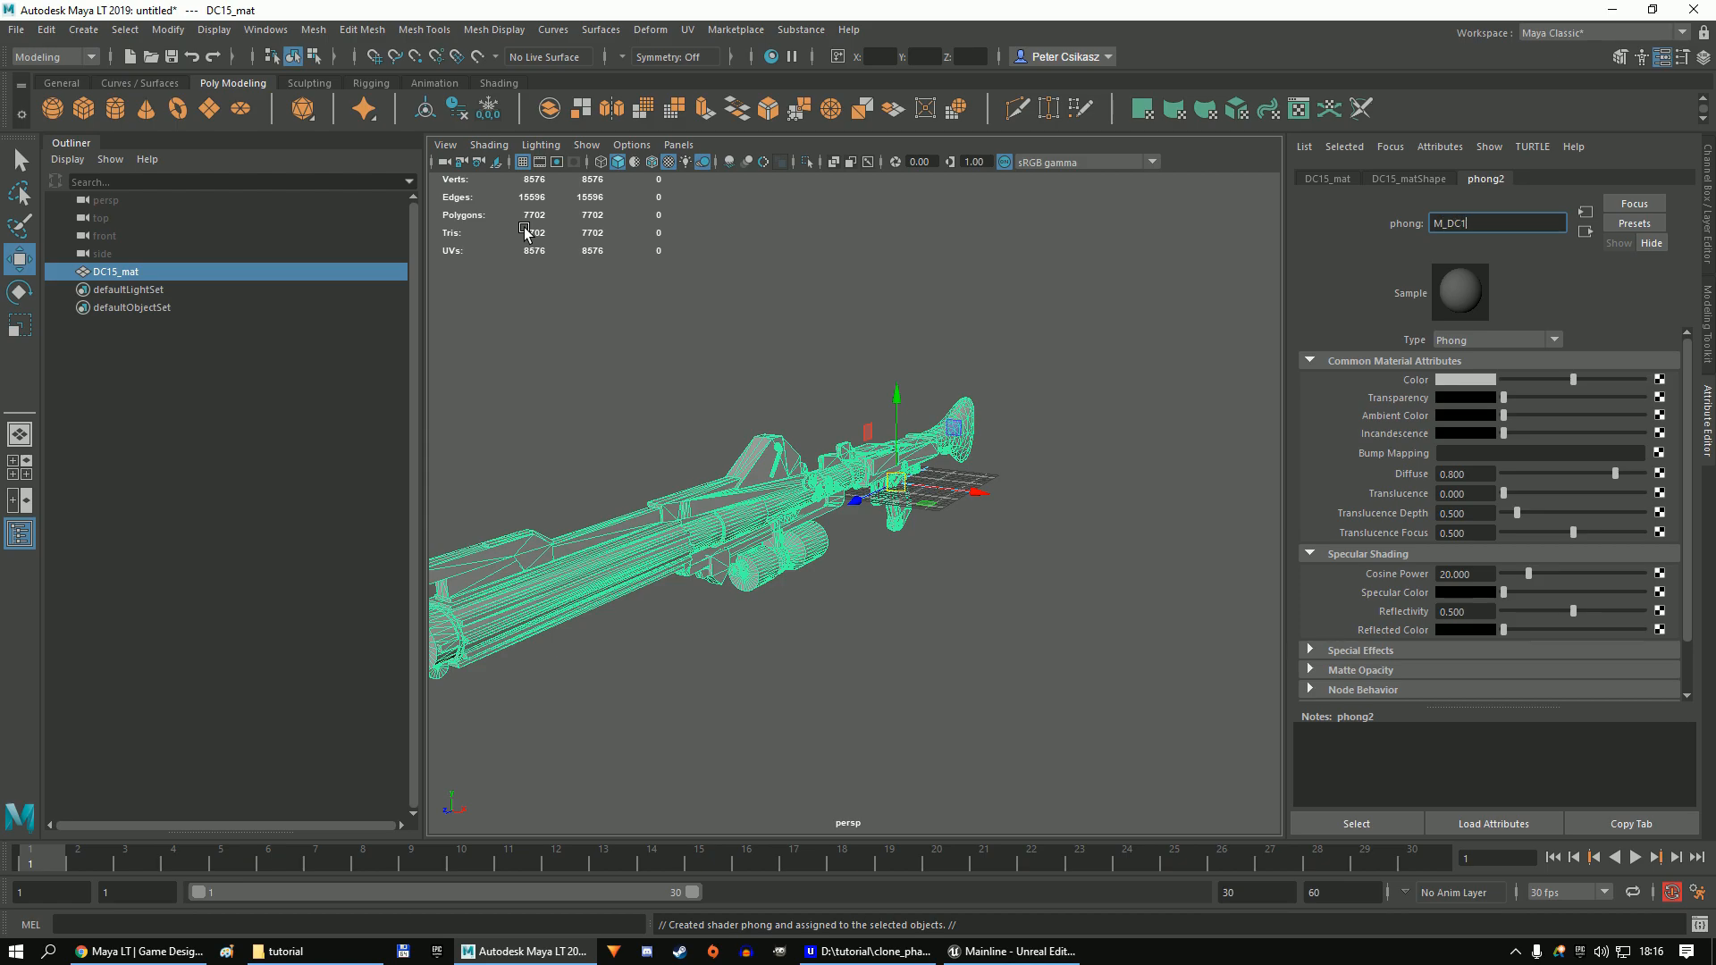
pyautogui.press('Return')
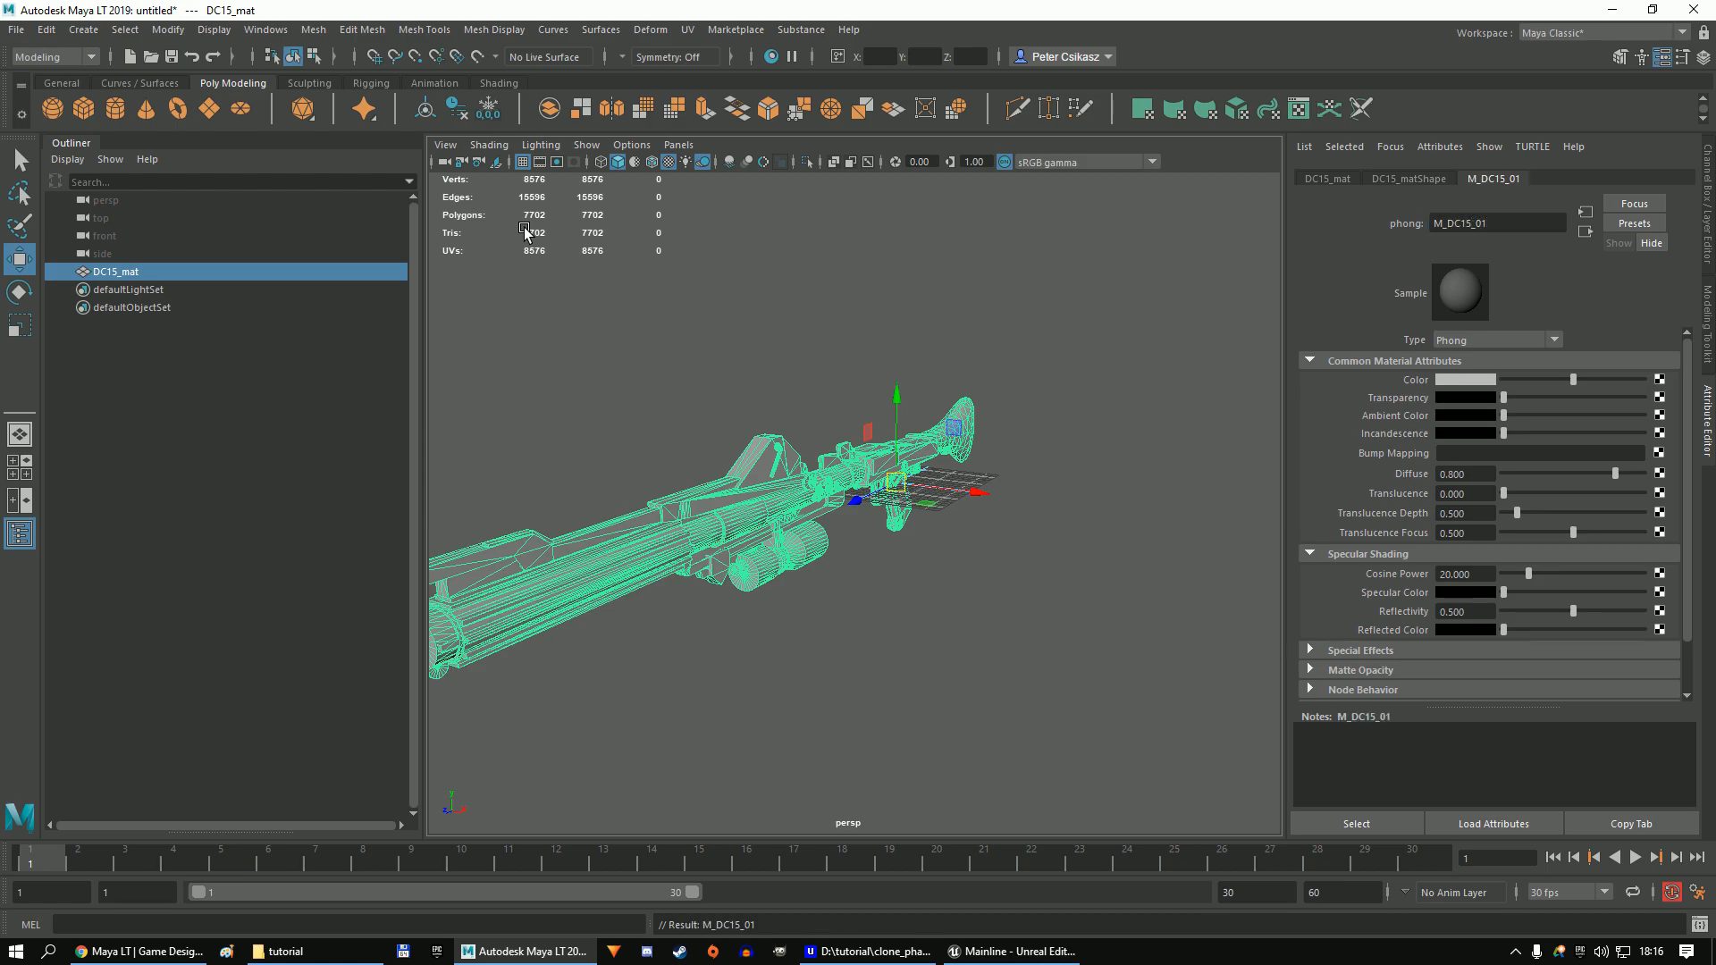
# Compare the rifle's two UV sets in the UV Editing workspace and return to the Maya Classic workspace.
pyautogui.press('f')
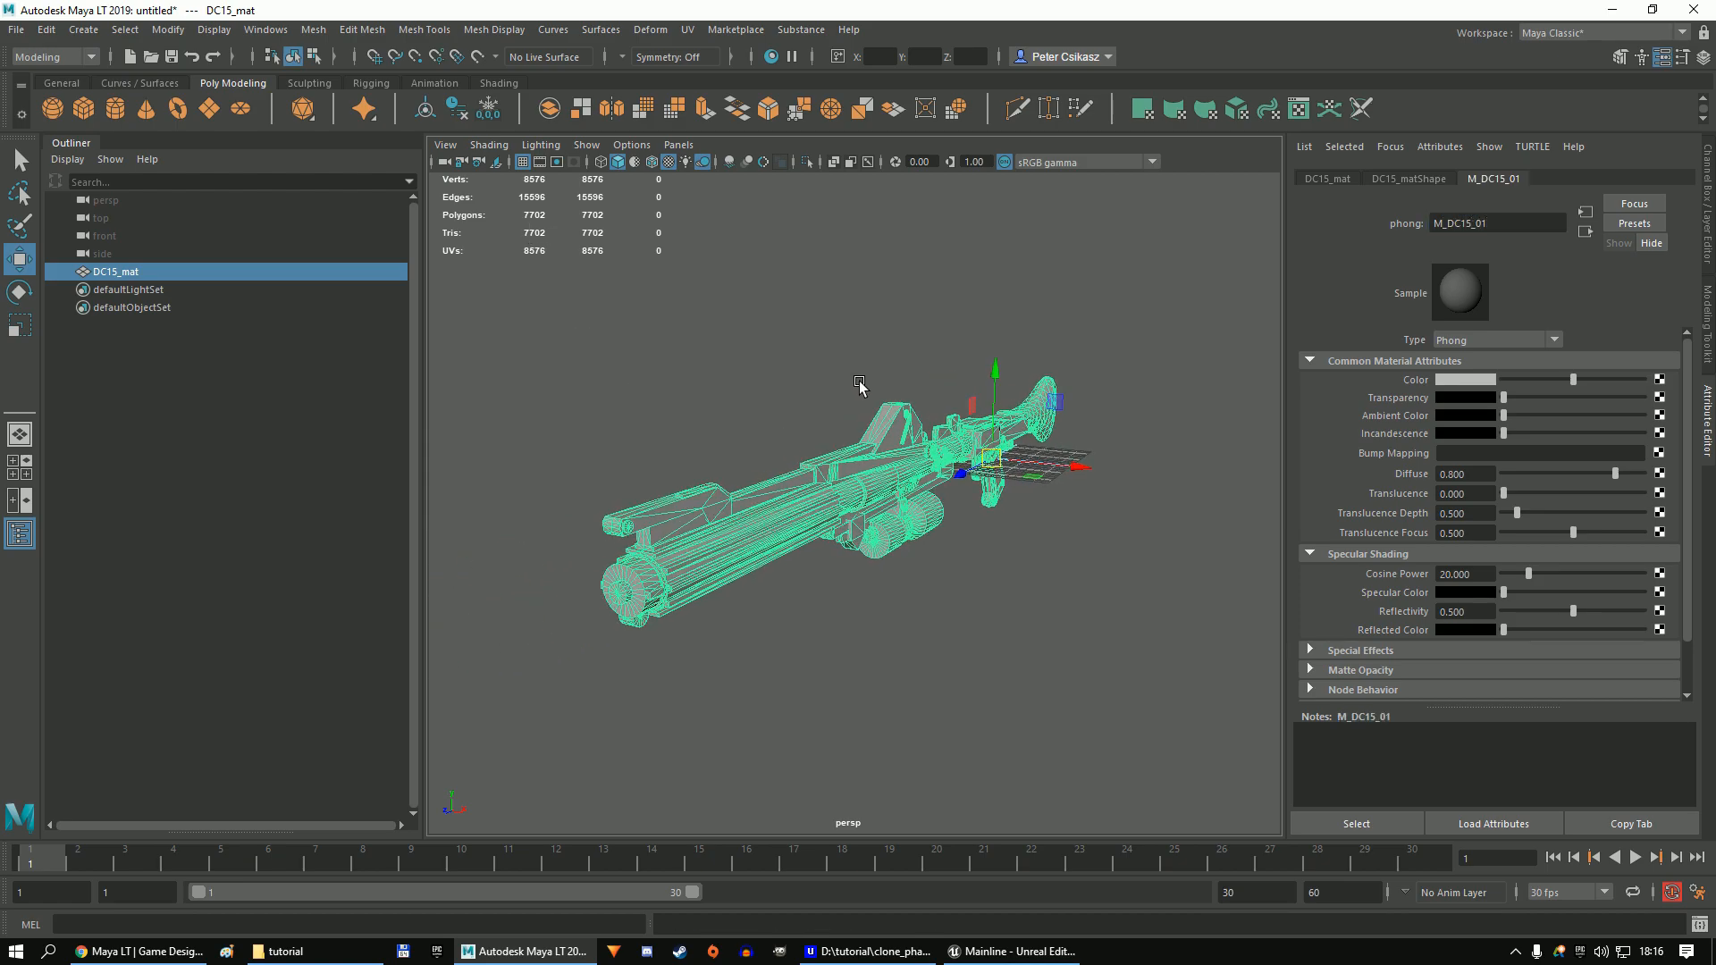
pyautogui.click(1620, 28)
pyautogui.click(1569, 120)
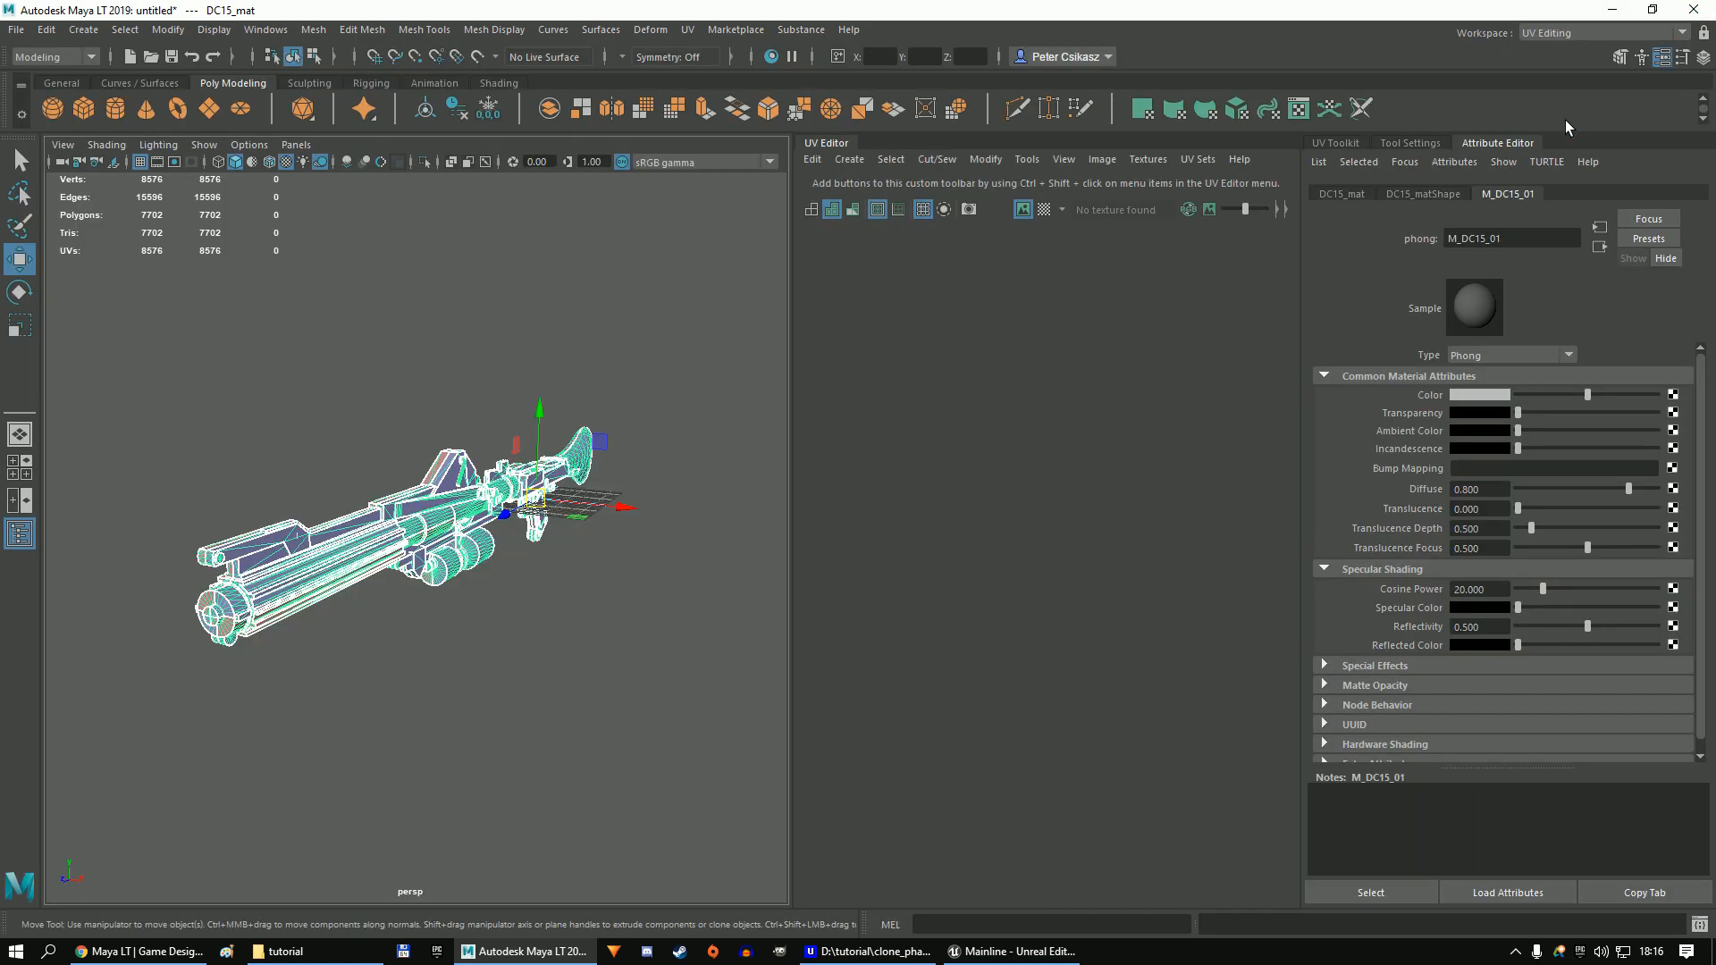
pyautogui.click(1196, 160)
pyautogui.click(1236, 356)
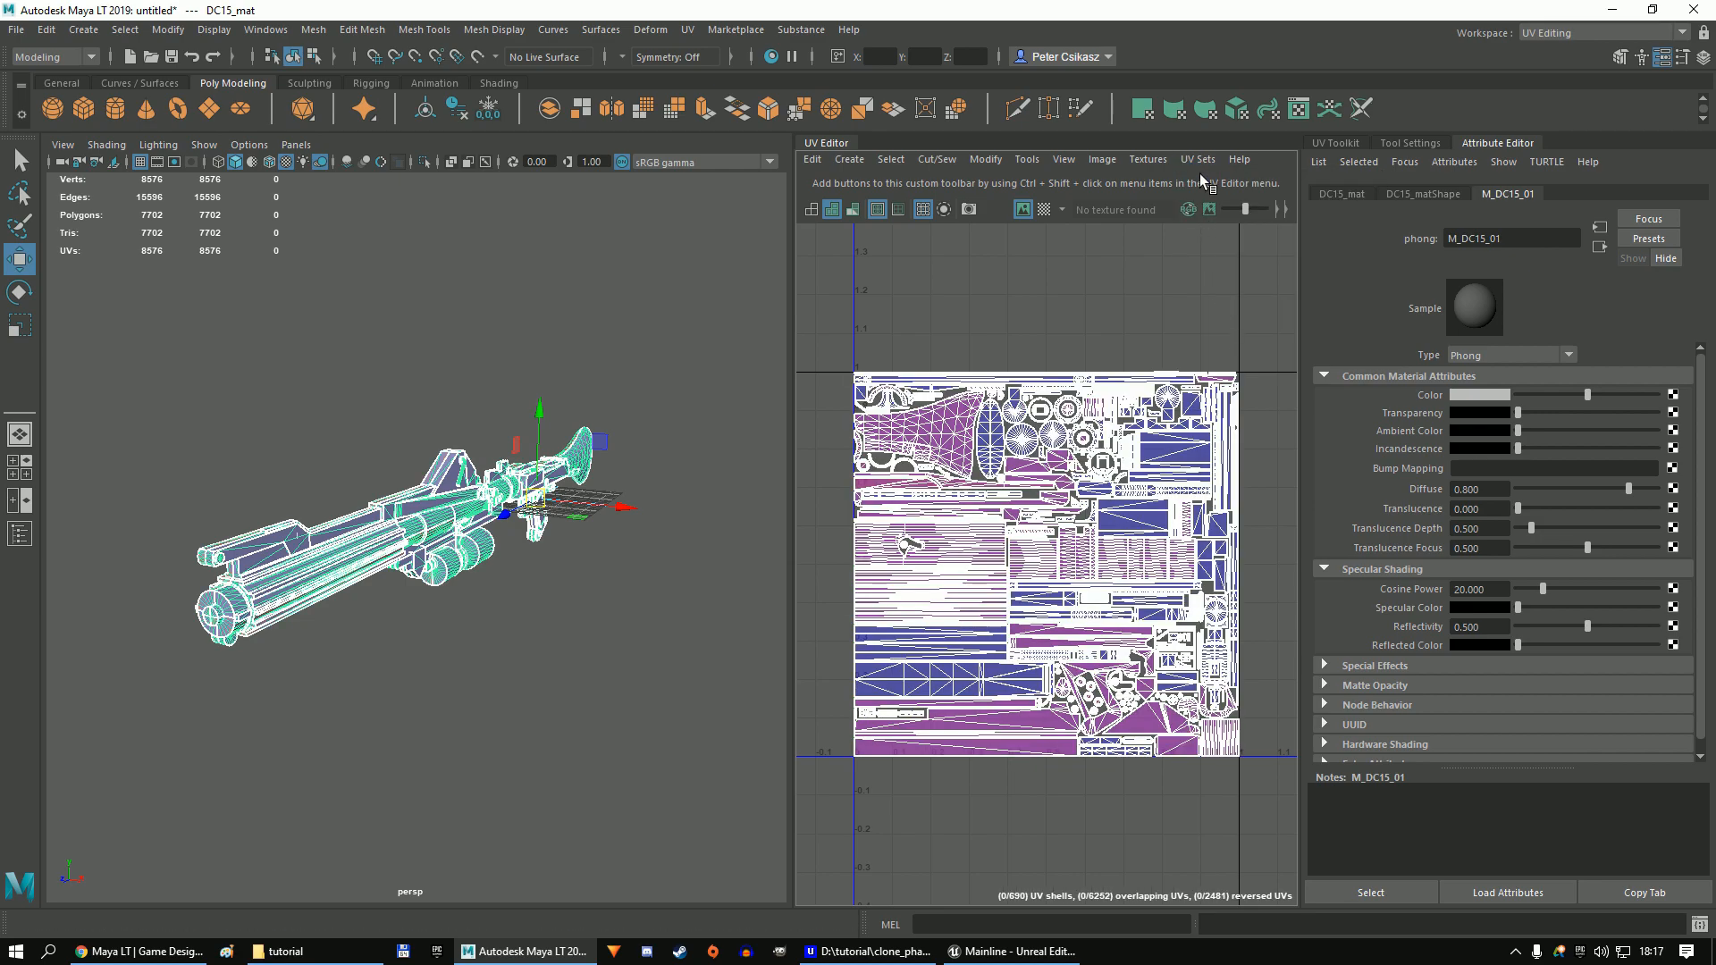
pyautogui.click(1198, 159)
pyautogui.click(1209, 335)
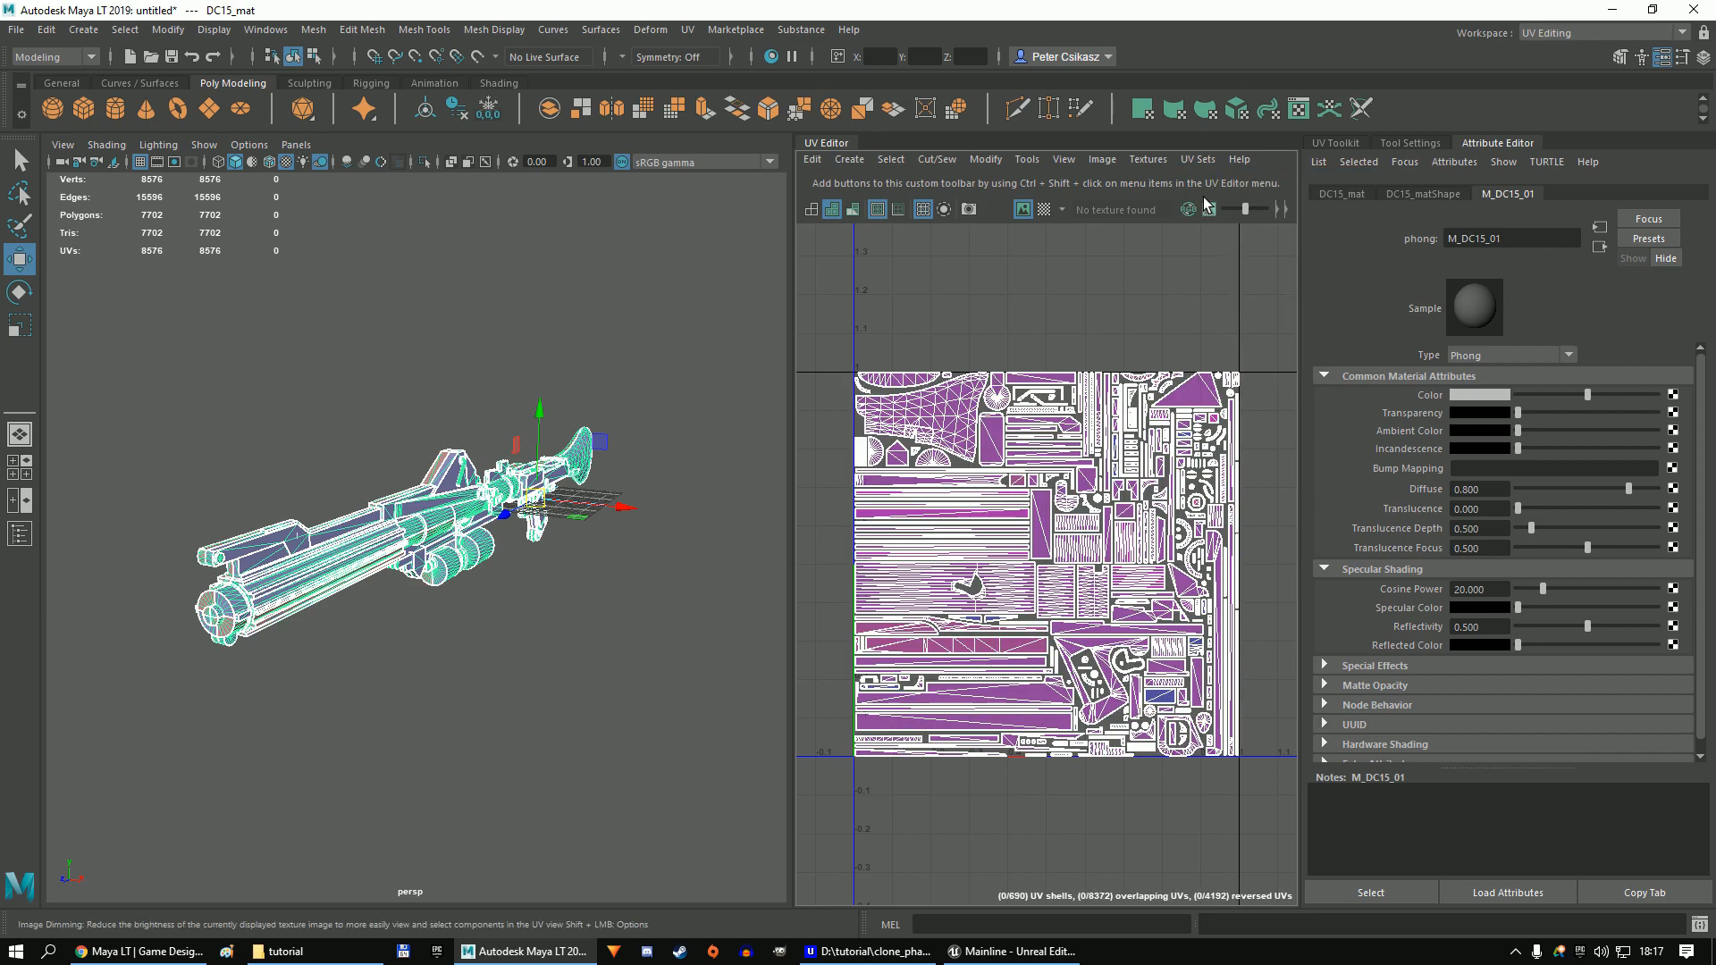
pyautogui.click(1549, 36)
pyautogui.click(1548, 50)
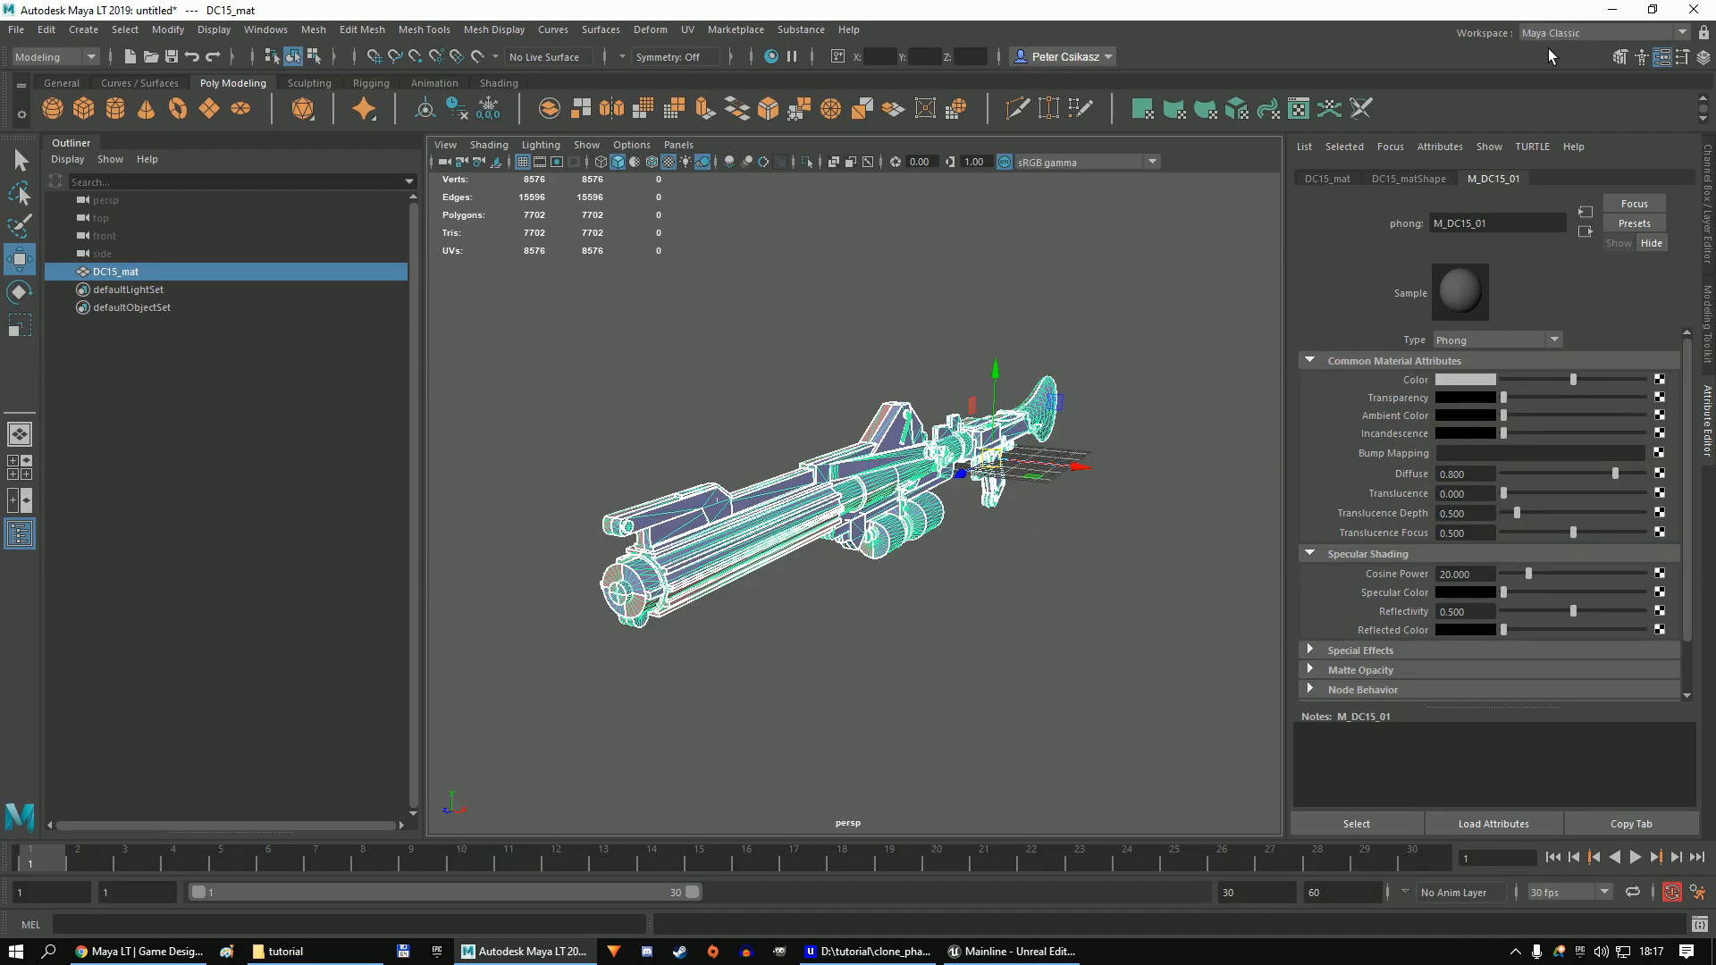
# Export the whole rifle scene as FBX, overwriting dc15_mesh1p_mesh.fbx in D:\tutorial.
pyautogui.click(14, 29)
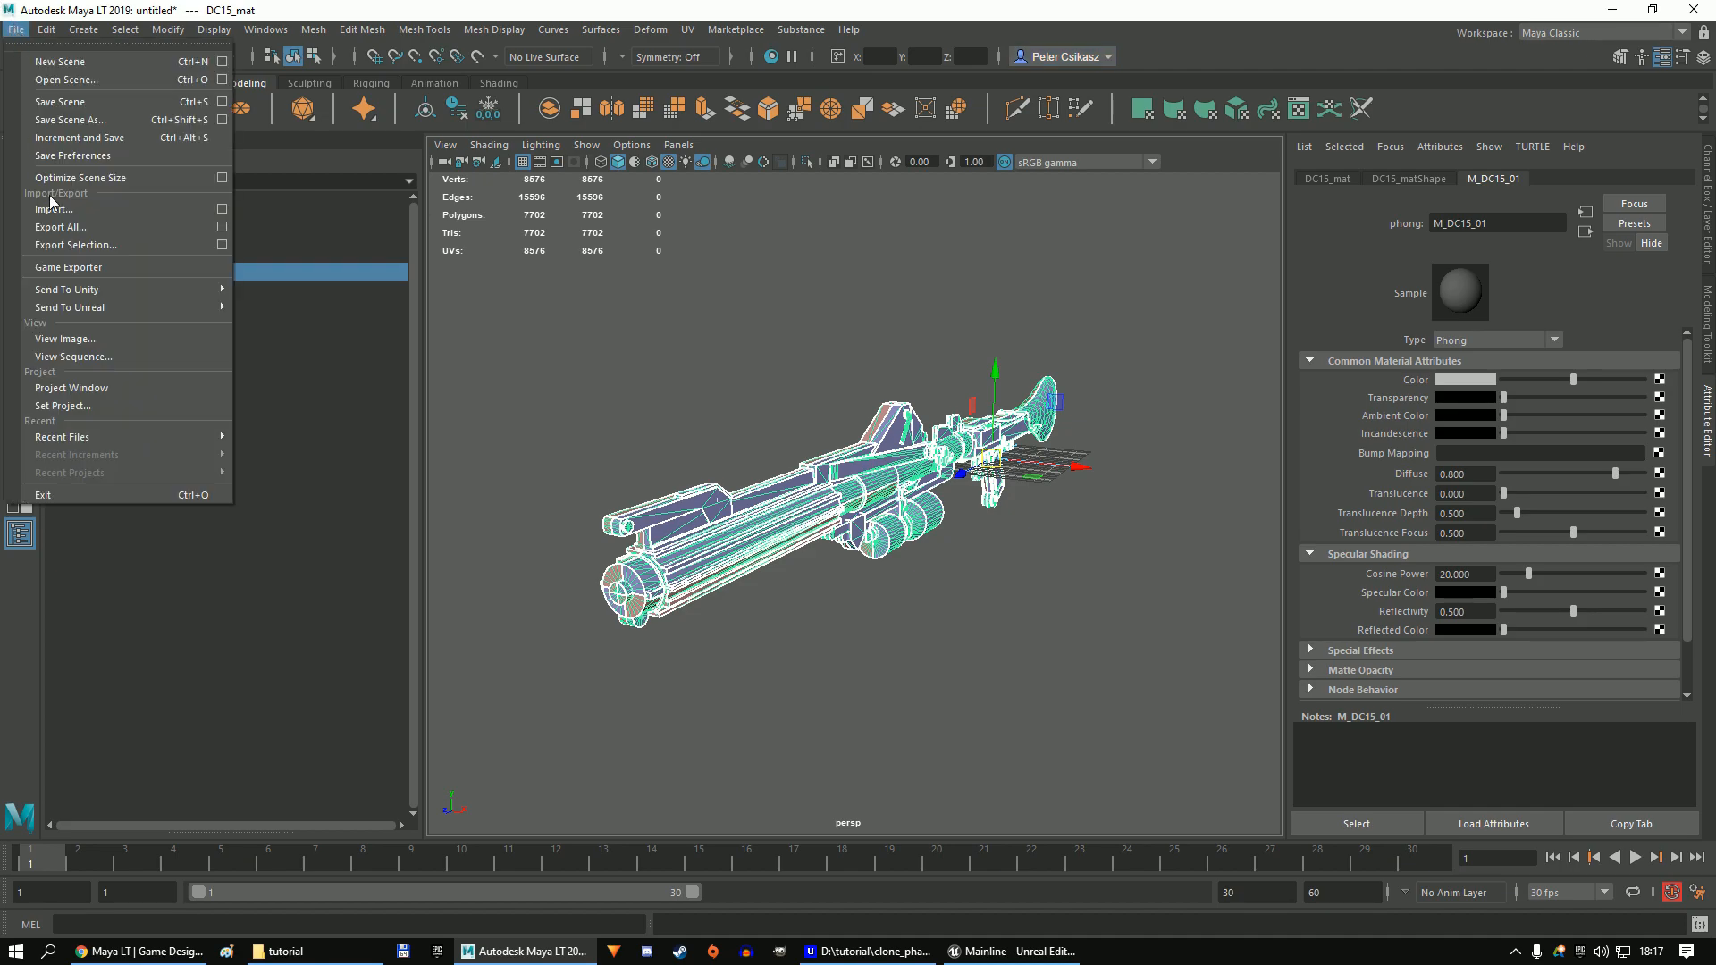
pyautogui.click(98, 228)
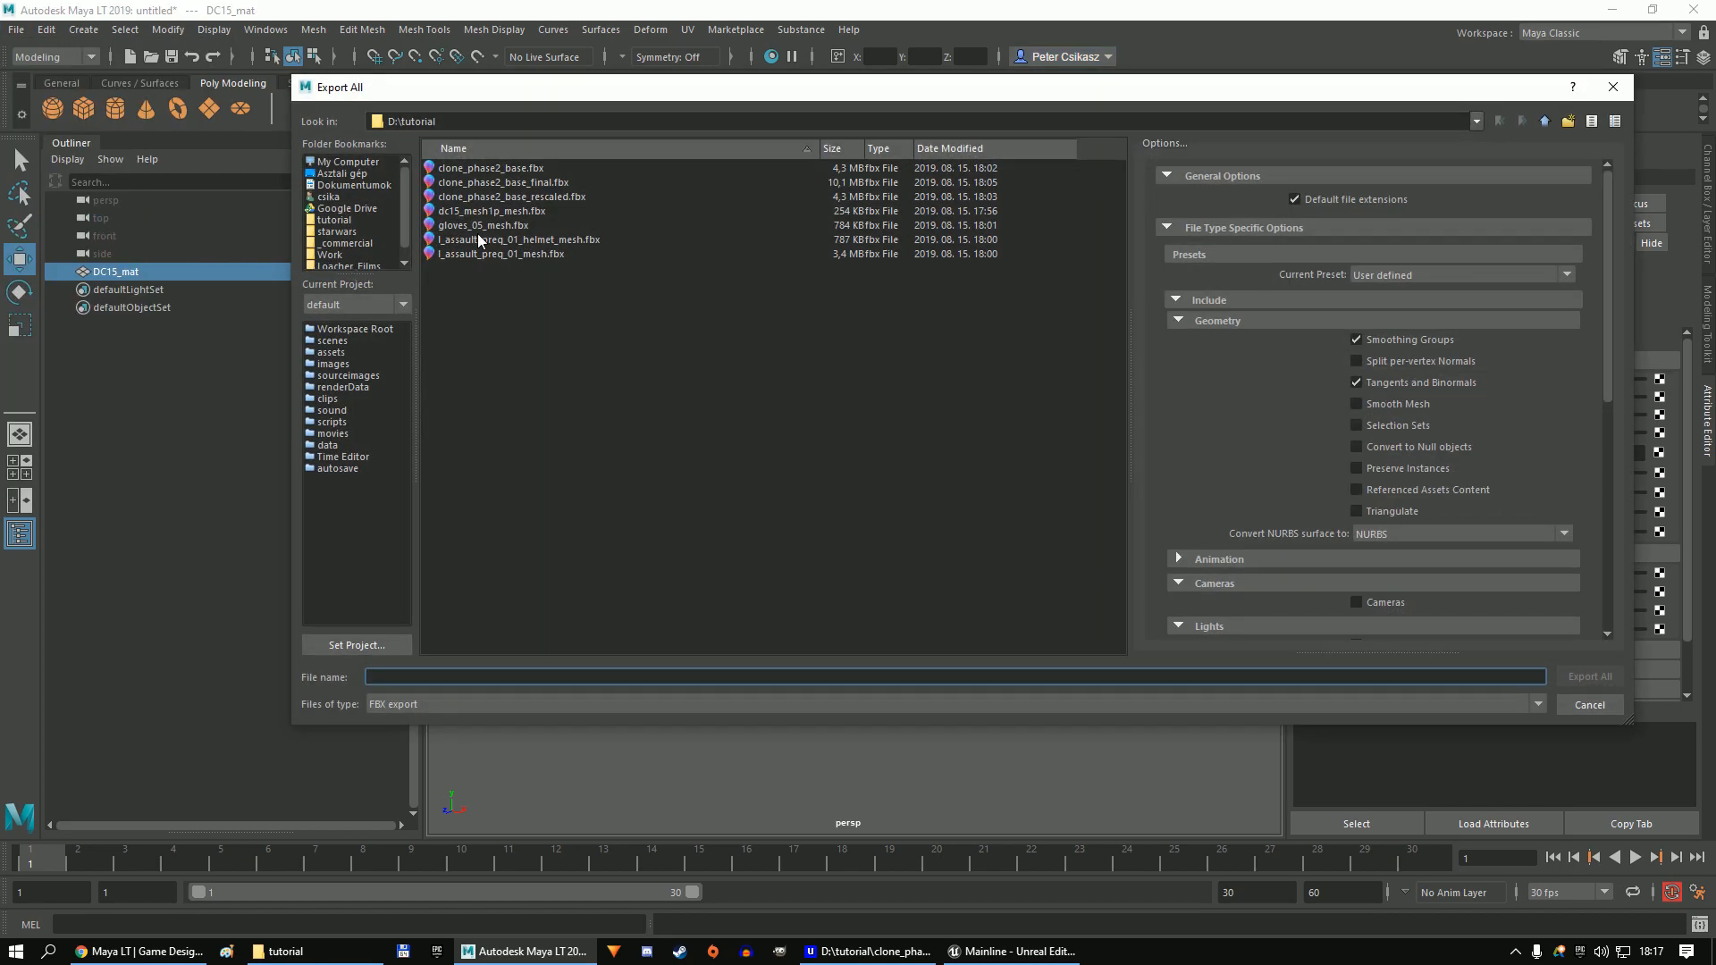
pyautogui.click(495, 212)
pyautogui.click(1589, 676)
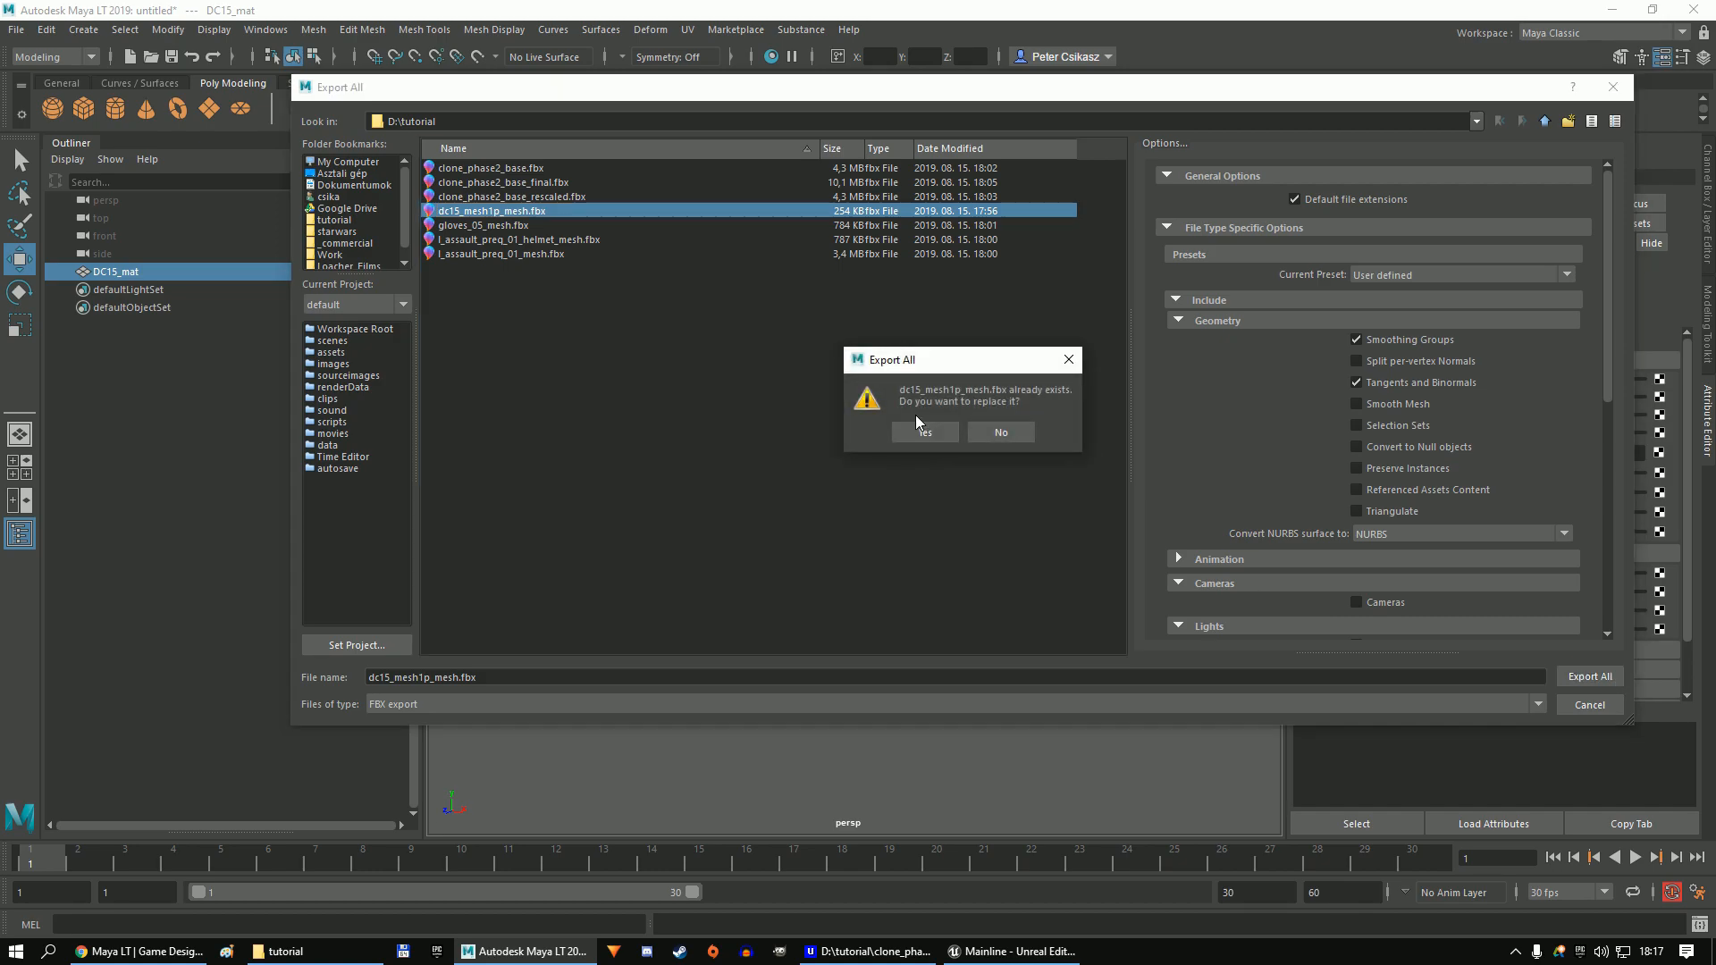
pyautogui.click(918, 431)
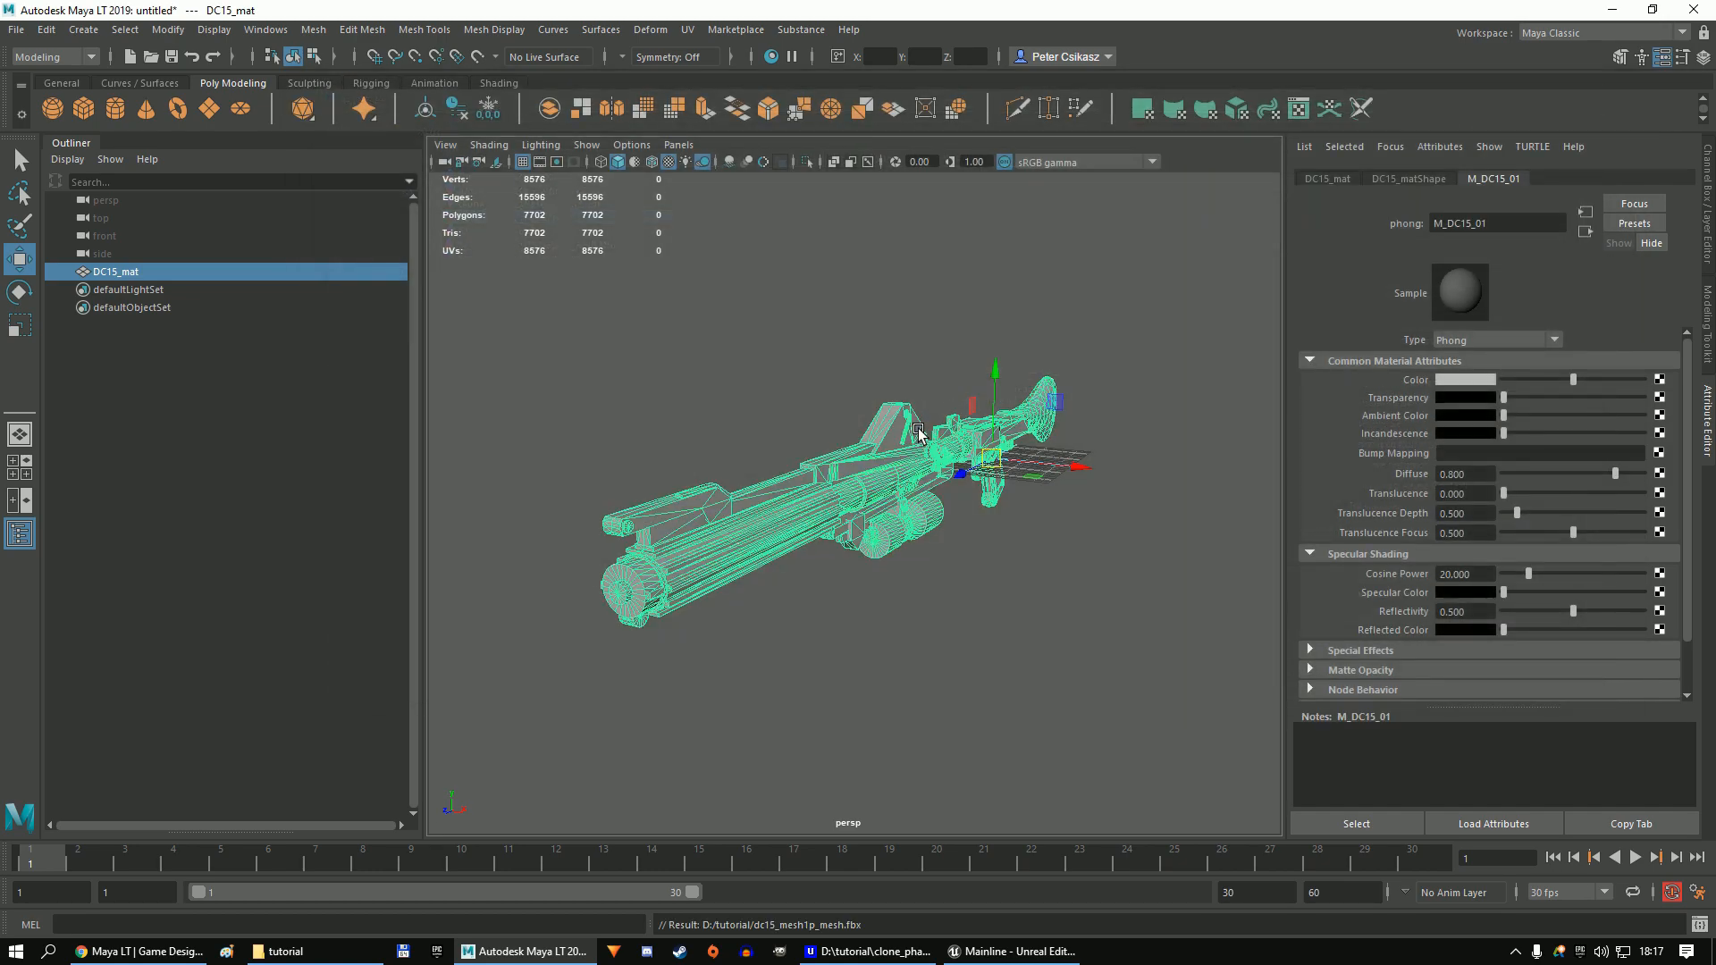
# Import dc15_mesh1p_mesh from the tutorial folder into Unreal's _temp folder as a static mesh, using Import Normals and Tangents.
pyautogui.click(346, 954)
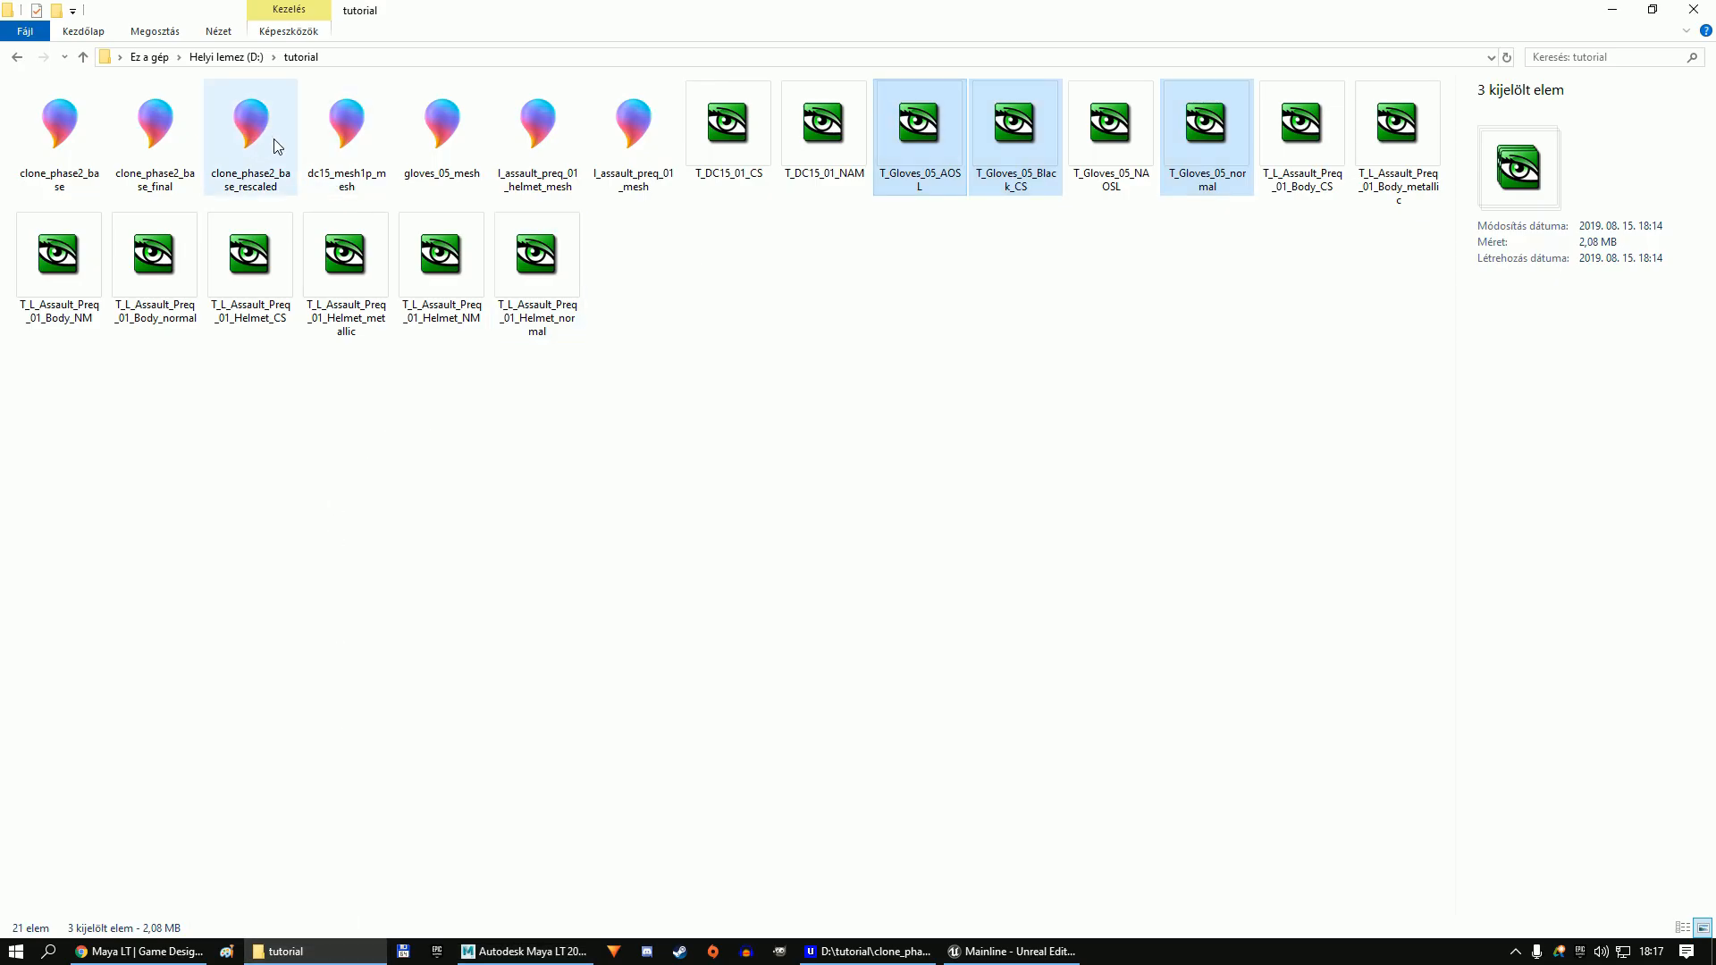
pyautogui.moveTo(362, 127)
pyautogui.mouseDown()
pyautogui.moveTo(914, 958)
pyautogui.moveTo(1014, 951)
pyautogui.moveTo(667, 812)
pyautogui.moveTo(651, 839)
pyautogui.mouseUp()
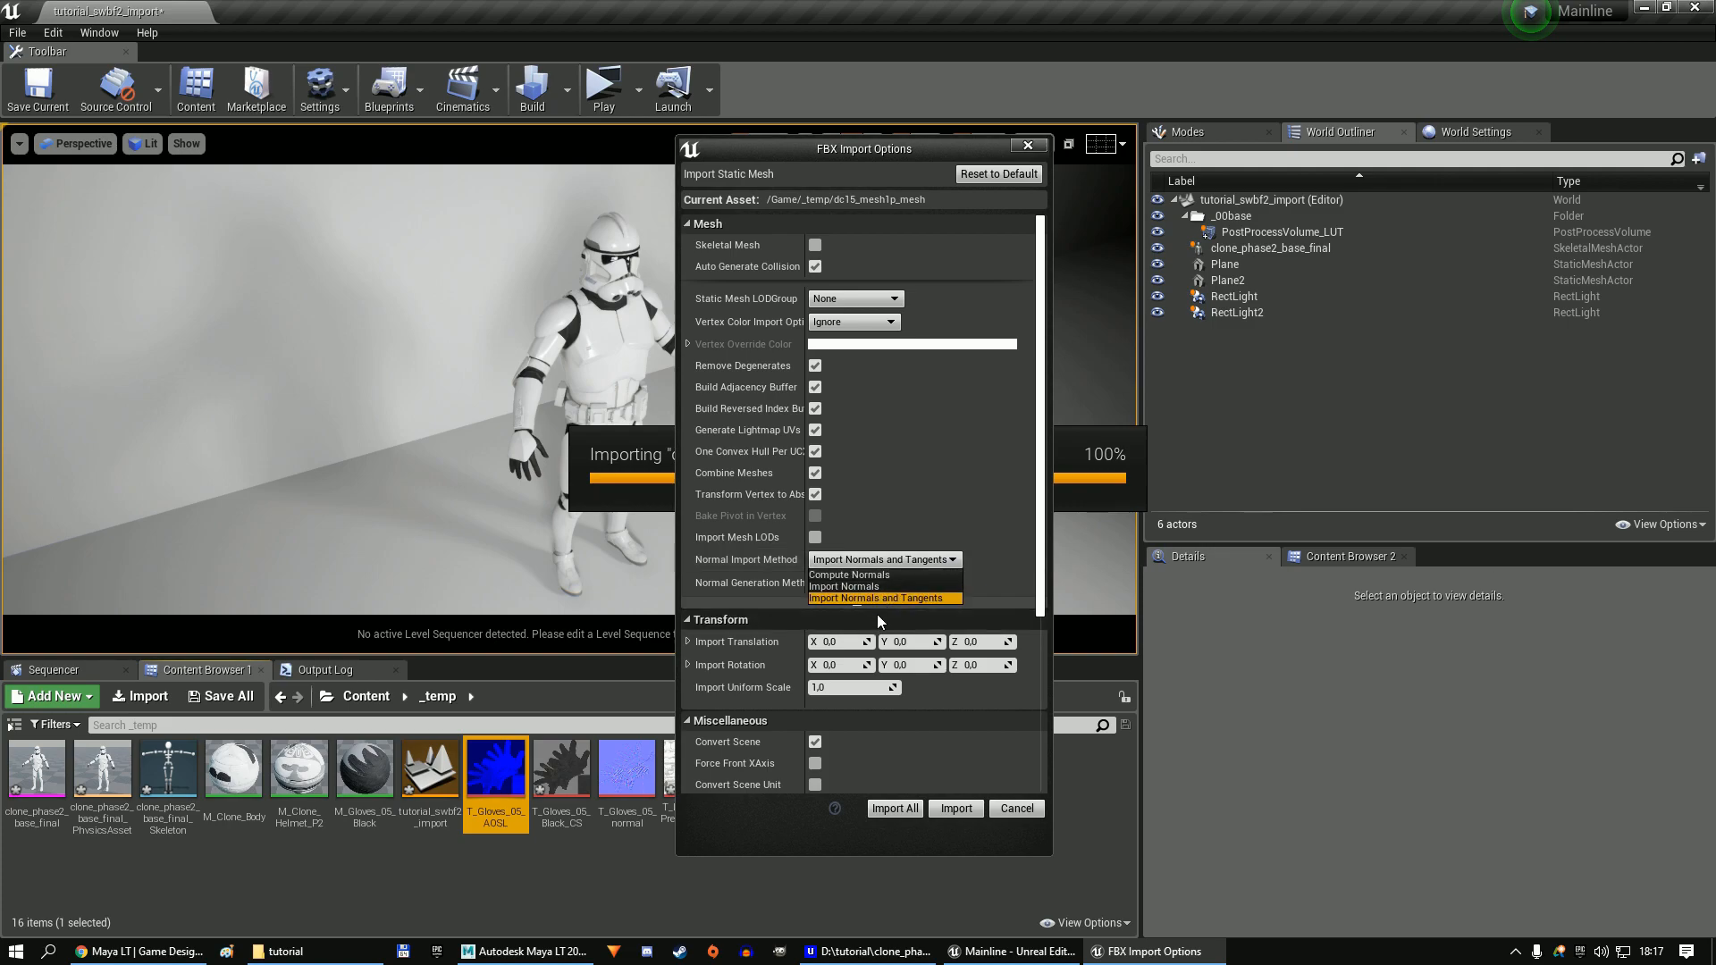
pyautogui.click(895, 808)
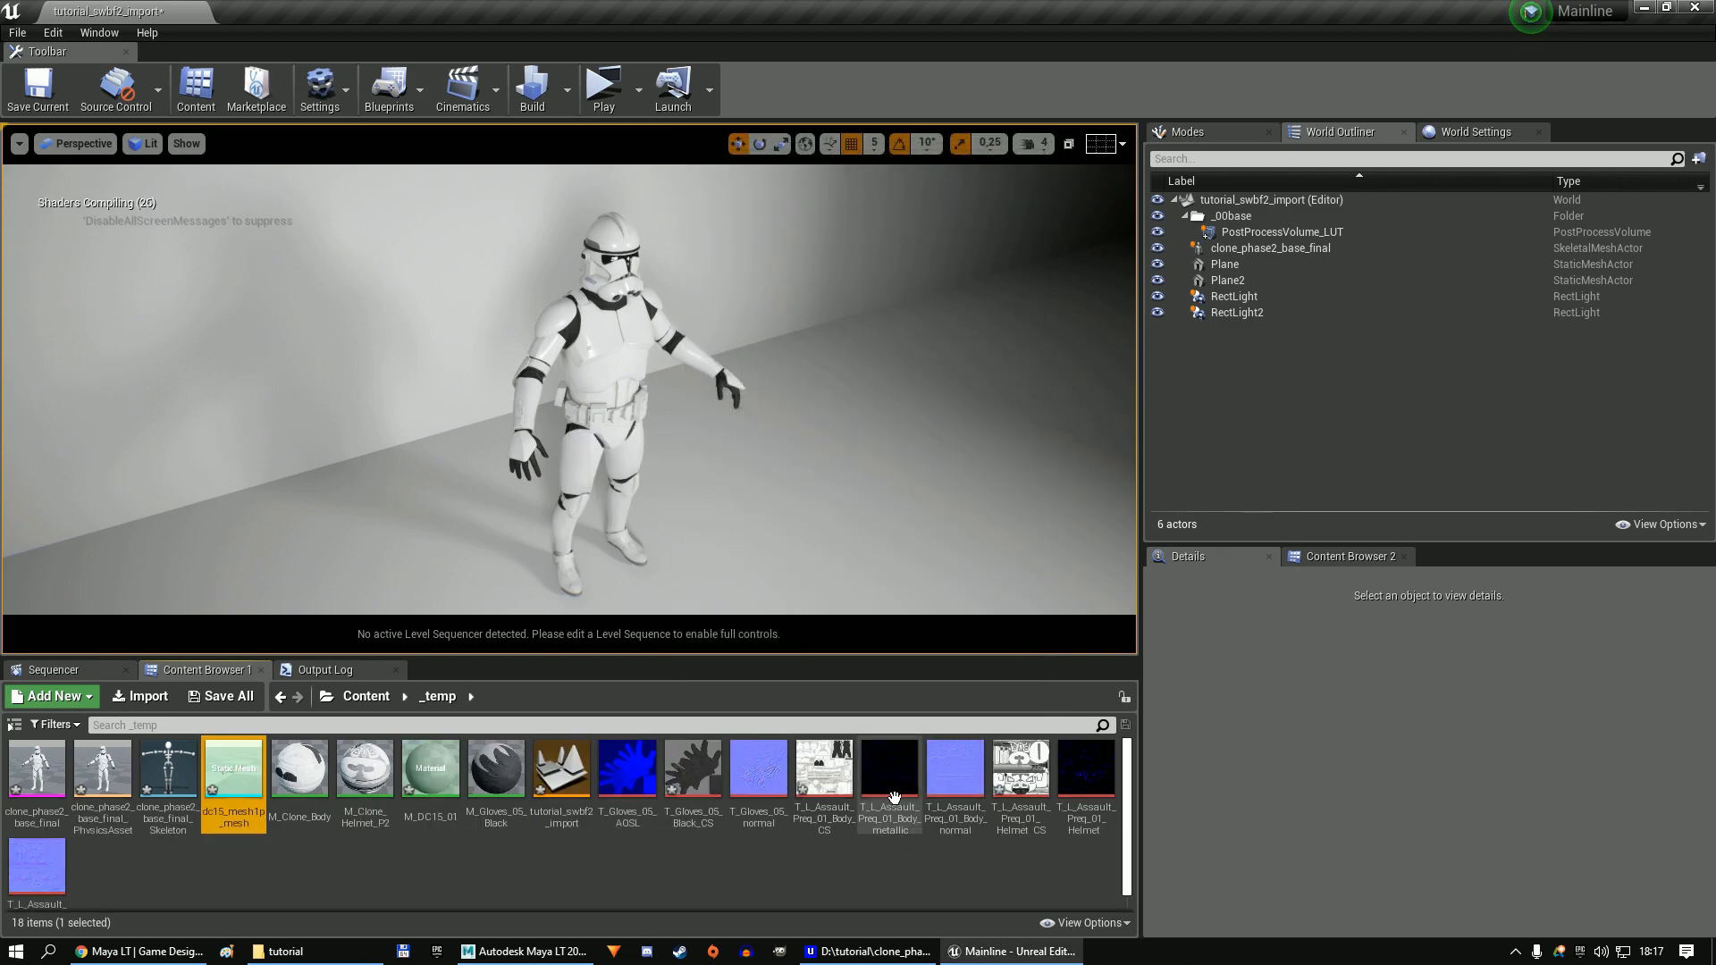
# Place the dc15_mesh1p_mesh rifle in the level at the clone trooper's chest, view it up close and clear the selection.
pyautogui.moveTo(234, 767)
pyautogui.mouseDown()
pyautogui.moveTo(572, 429)
pyautogui.moveTo(624, 352)
pyautogui.mouseUp()
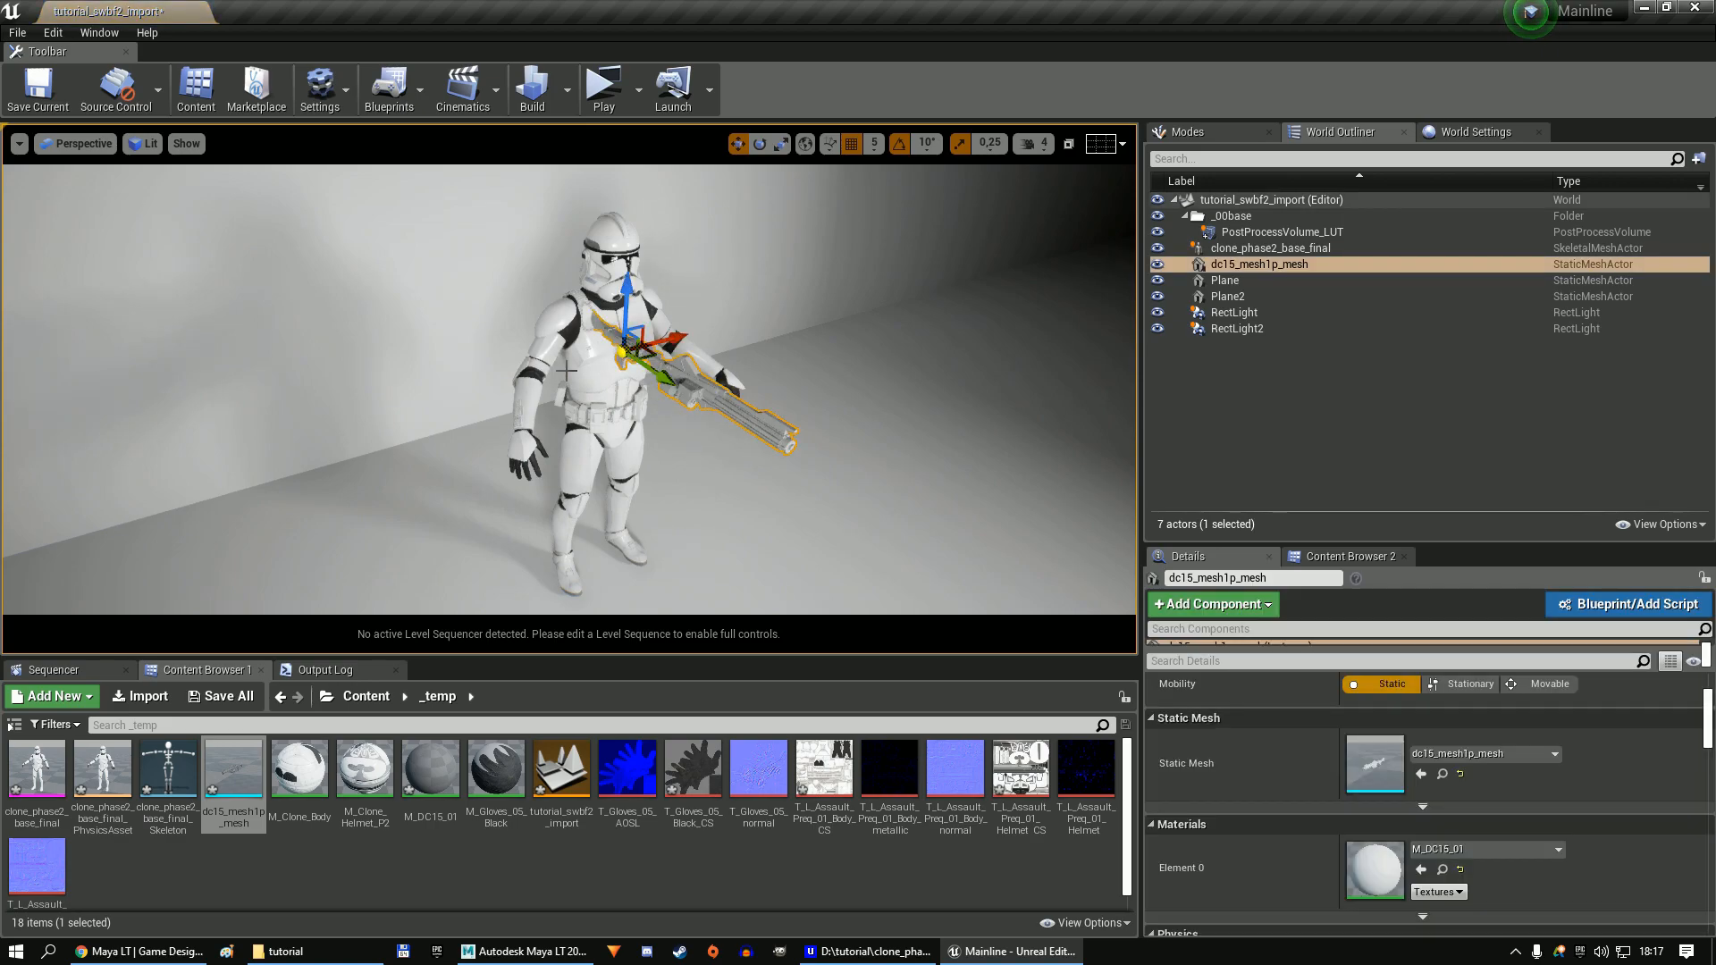
pyautogui.press('w')
pyautogui.moveTo(559, 362); pyautogui.dragTo(595, 375, button='right')
pyautogui.press('s')
pyautogui.moveTo(464, 422); pyautogui.dragTo(483, 395, button='right')
pyautogui.press('Escape')
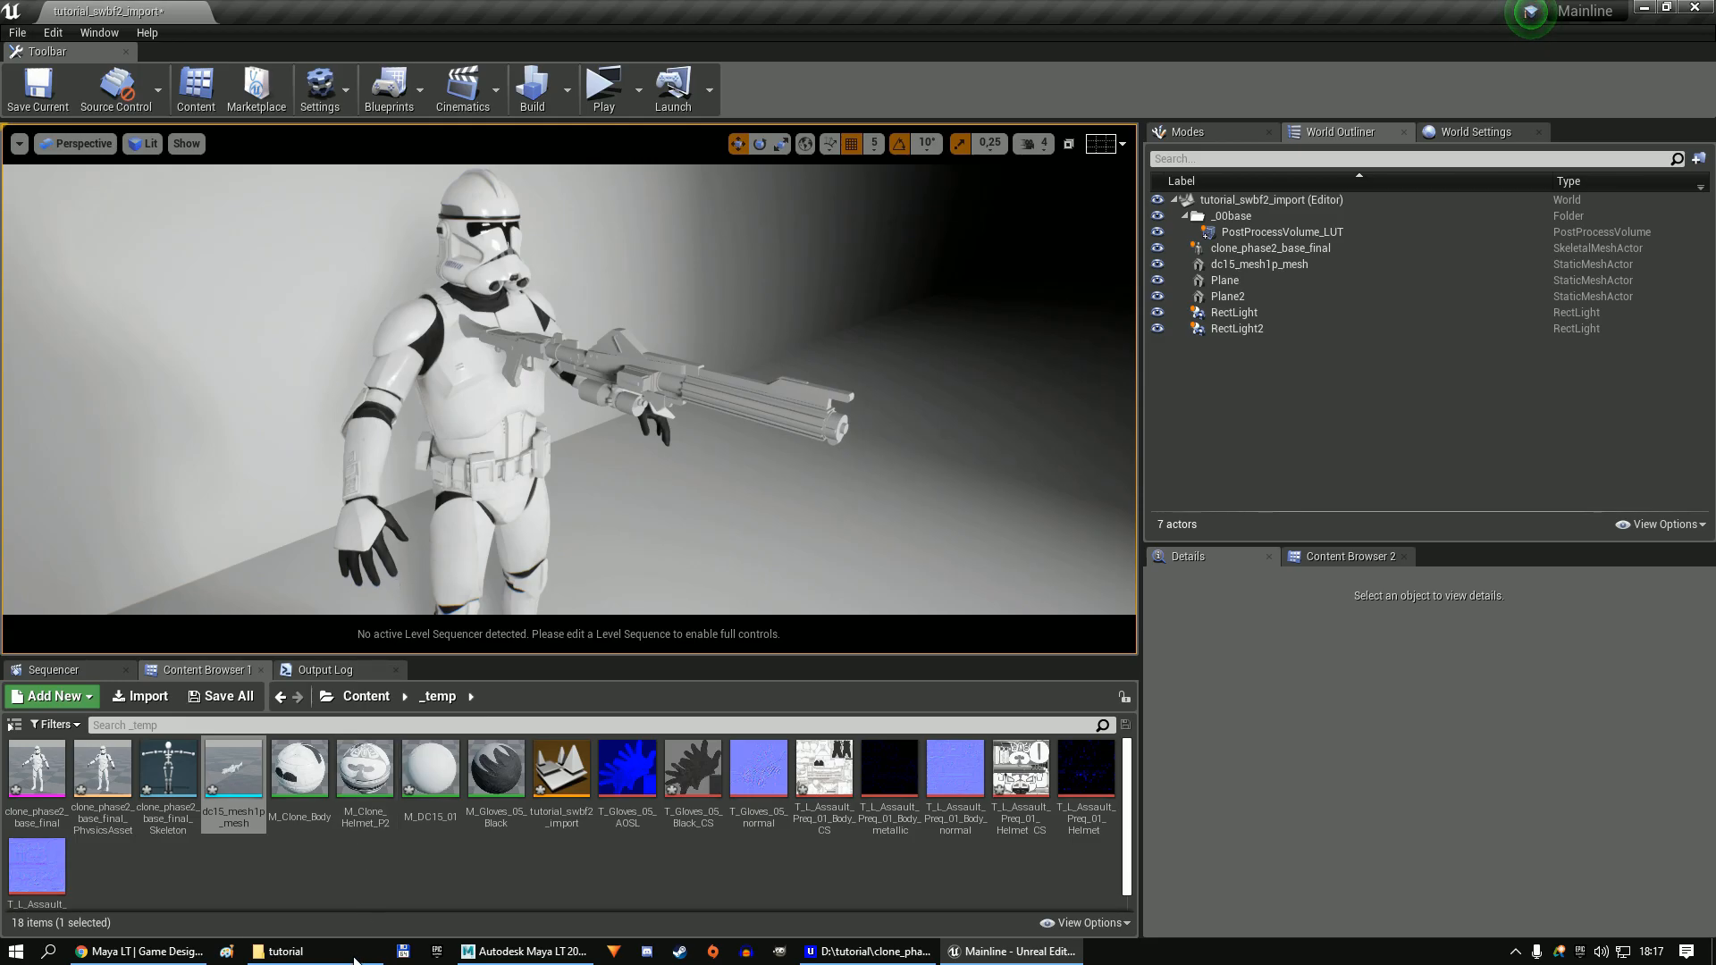
# Import the T_DC15_01_AM, T_DC15_01_CS and T_DC15_01_normal textures from the tutorial folder into Unreal's _temp folder.
pyautogui.click(355, 955)
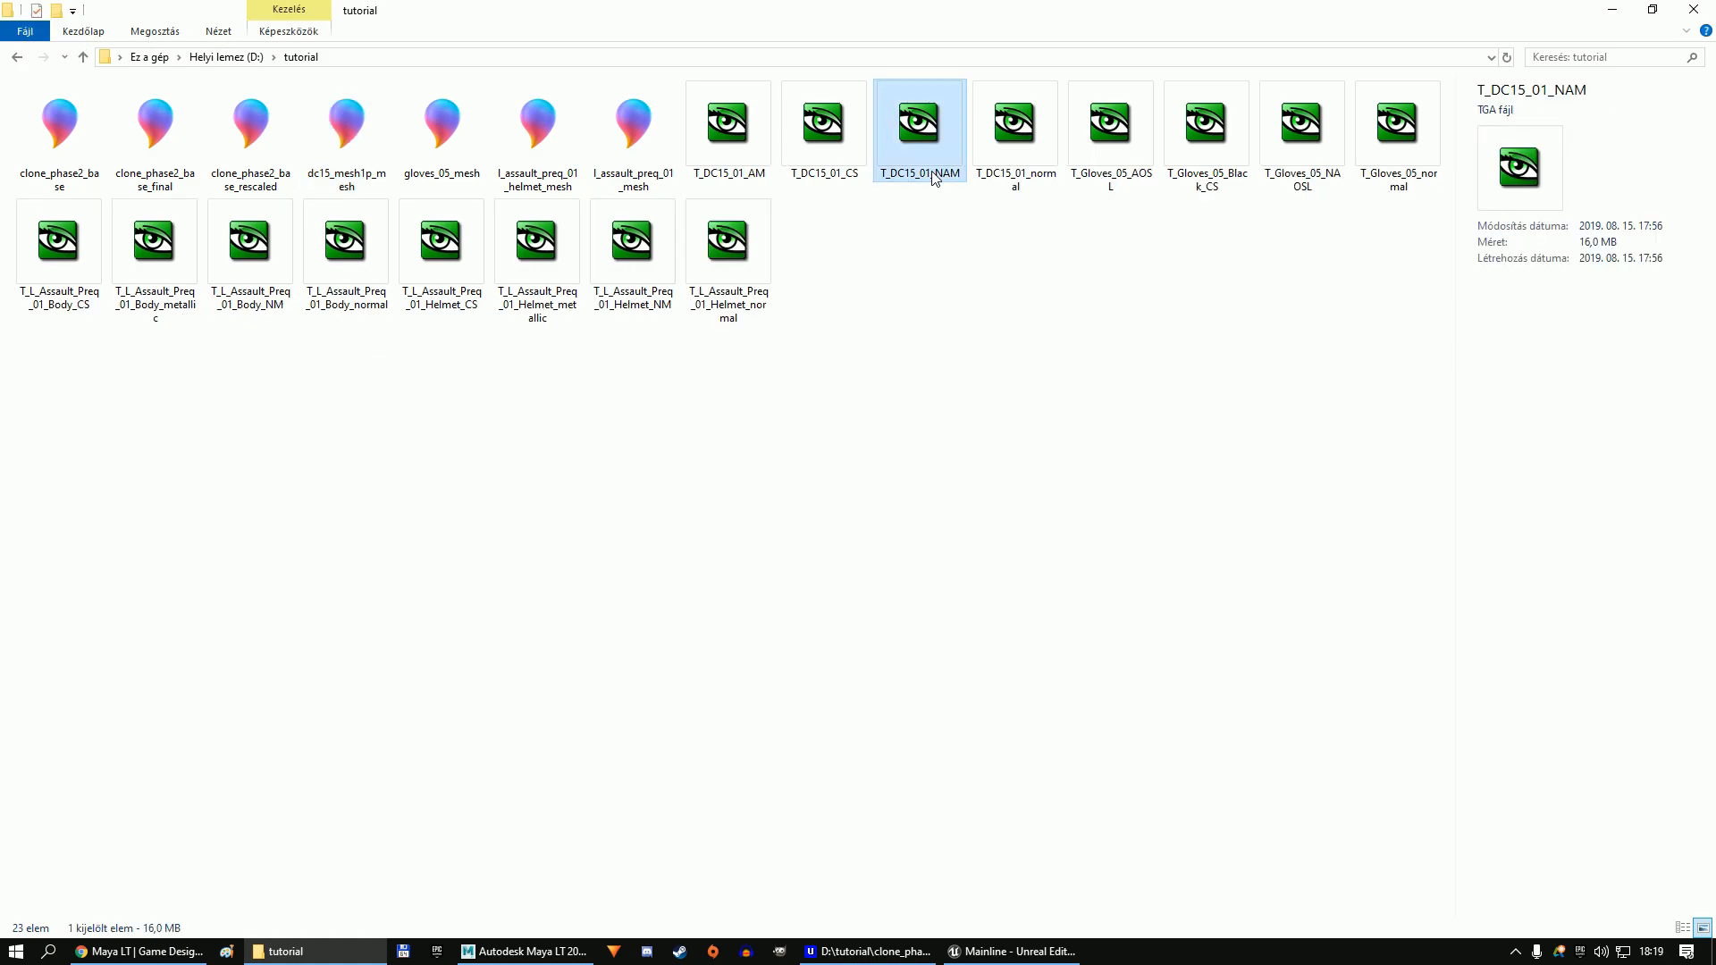
pyautogui.click(1015, 179)
pyautogui.click(726, 149)
pyautogui.keyDown('ctrl'); pyautogui.click(822, 134); pyautogui.keyUp('ctrl')
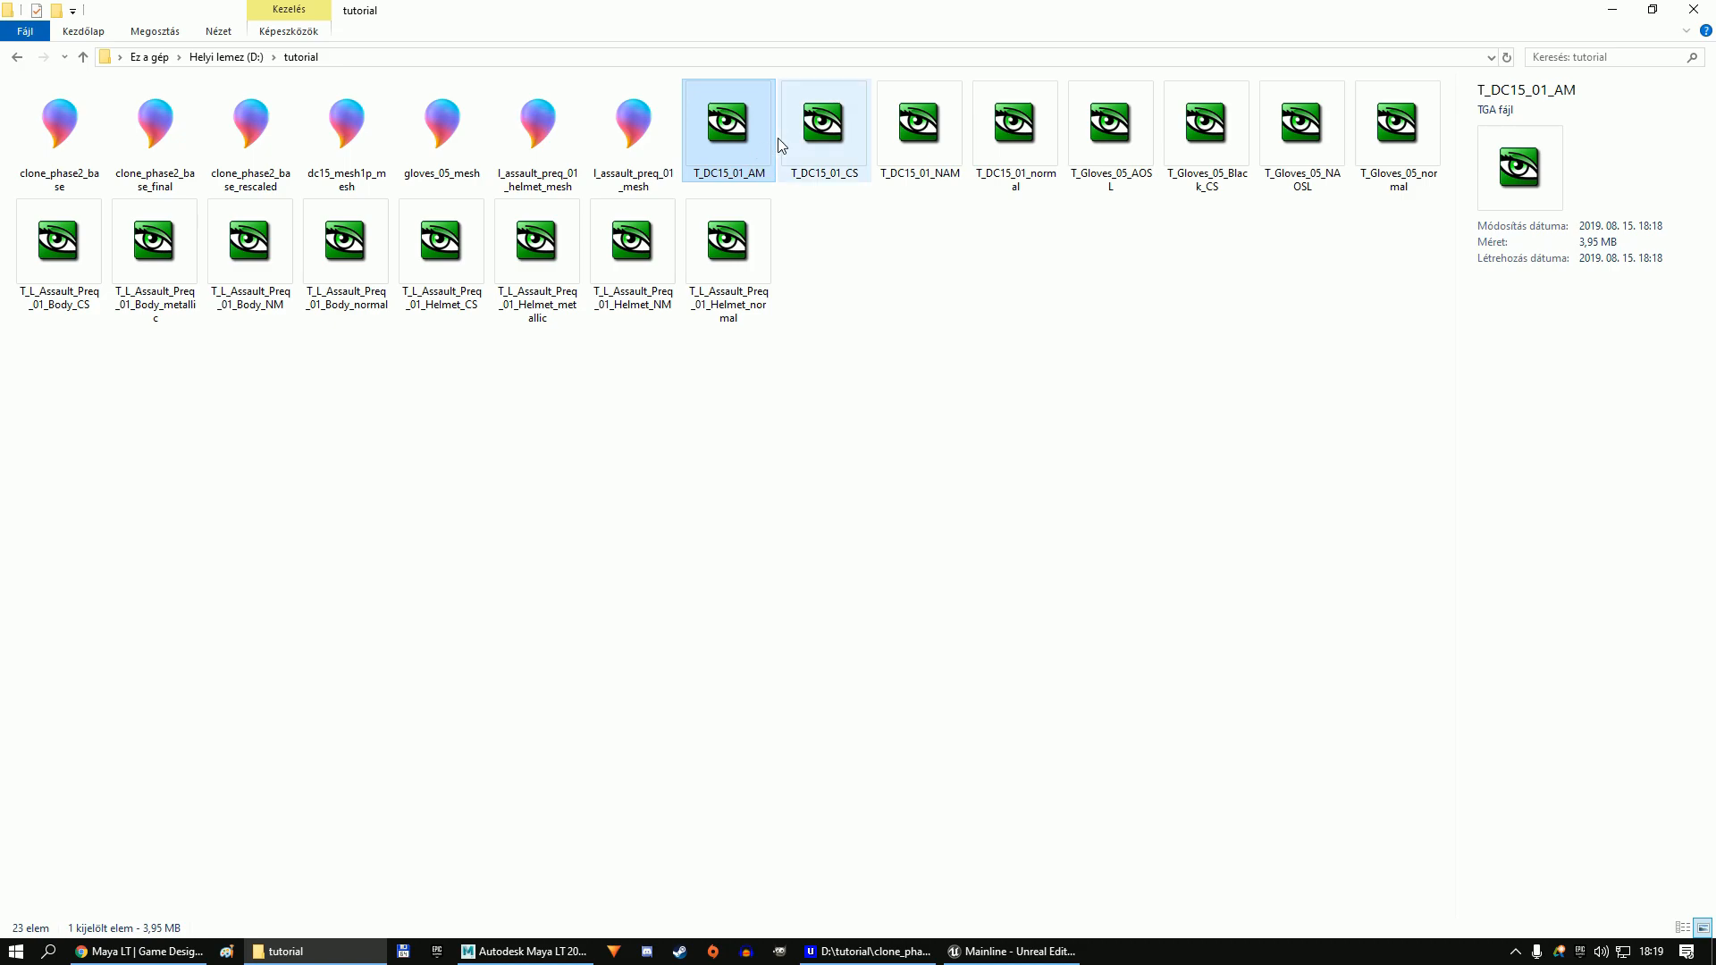
pyautogui.keyDown('ctrl'); pyautogui.click(1016, 134); pyautogui.keyUp('ctrl')
pyautogui.moveTo(1016, 134); pyautogui.dragTo(871, 882)
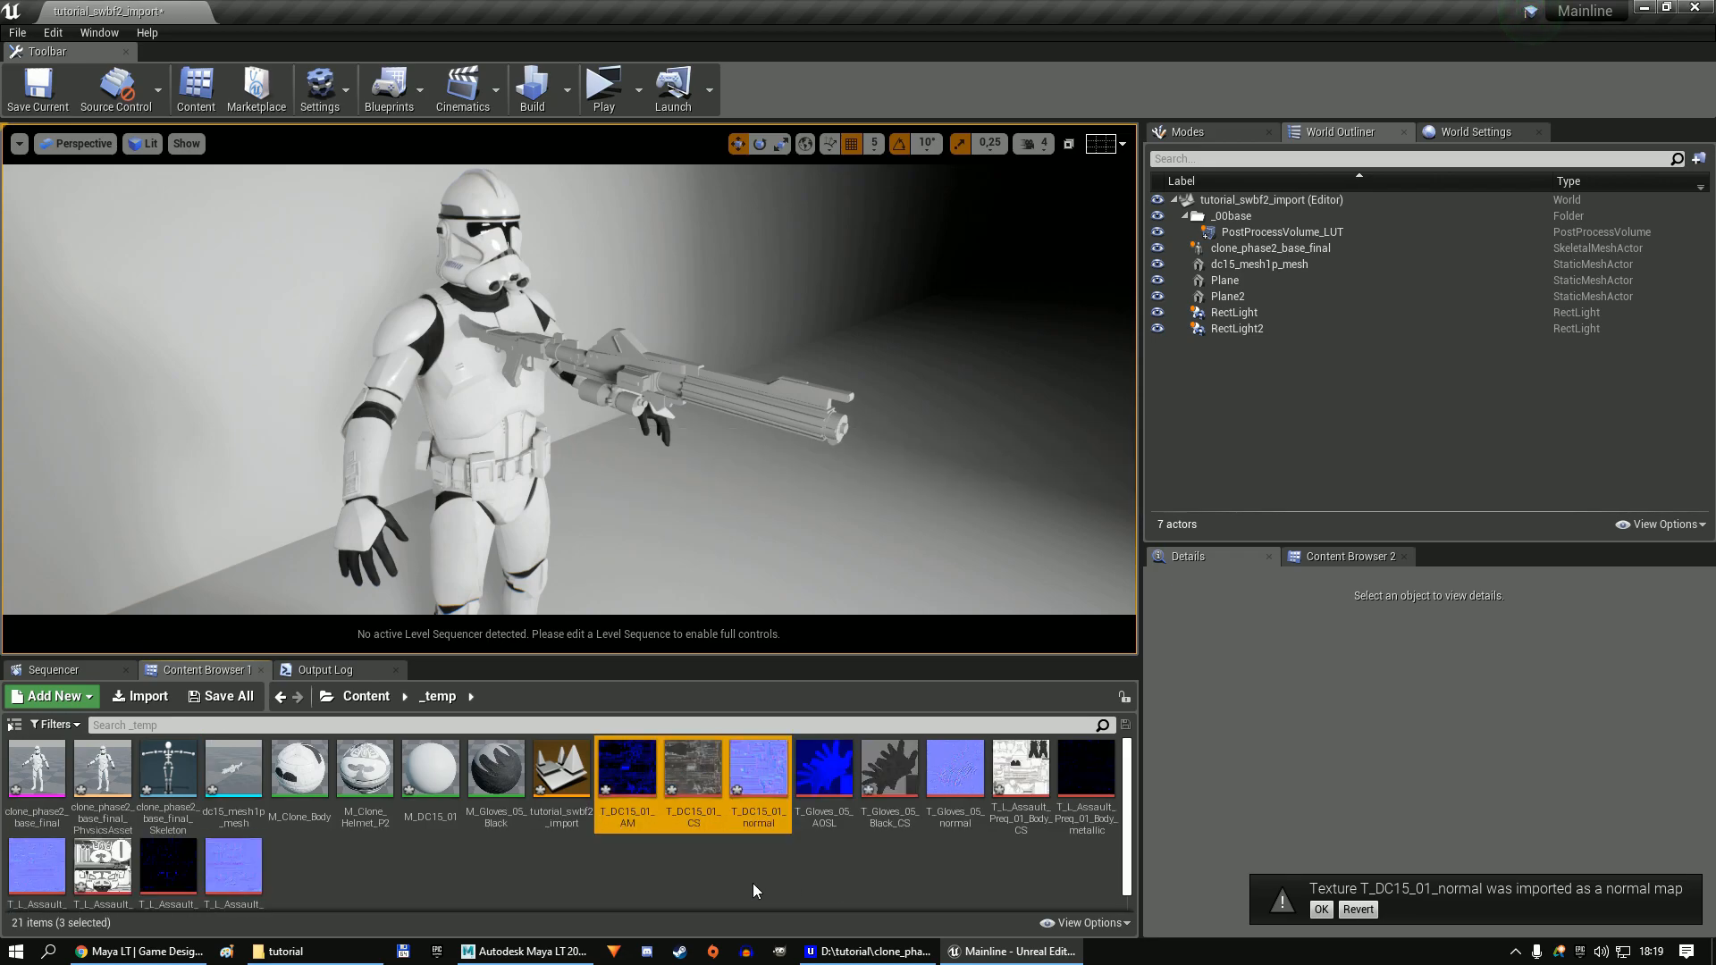
# Set the compression of the T_DC15_01_AM texture to Masks (no sRGB) and save it.
pyautogui.doubleClick(628, 775)
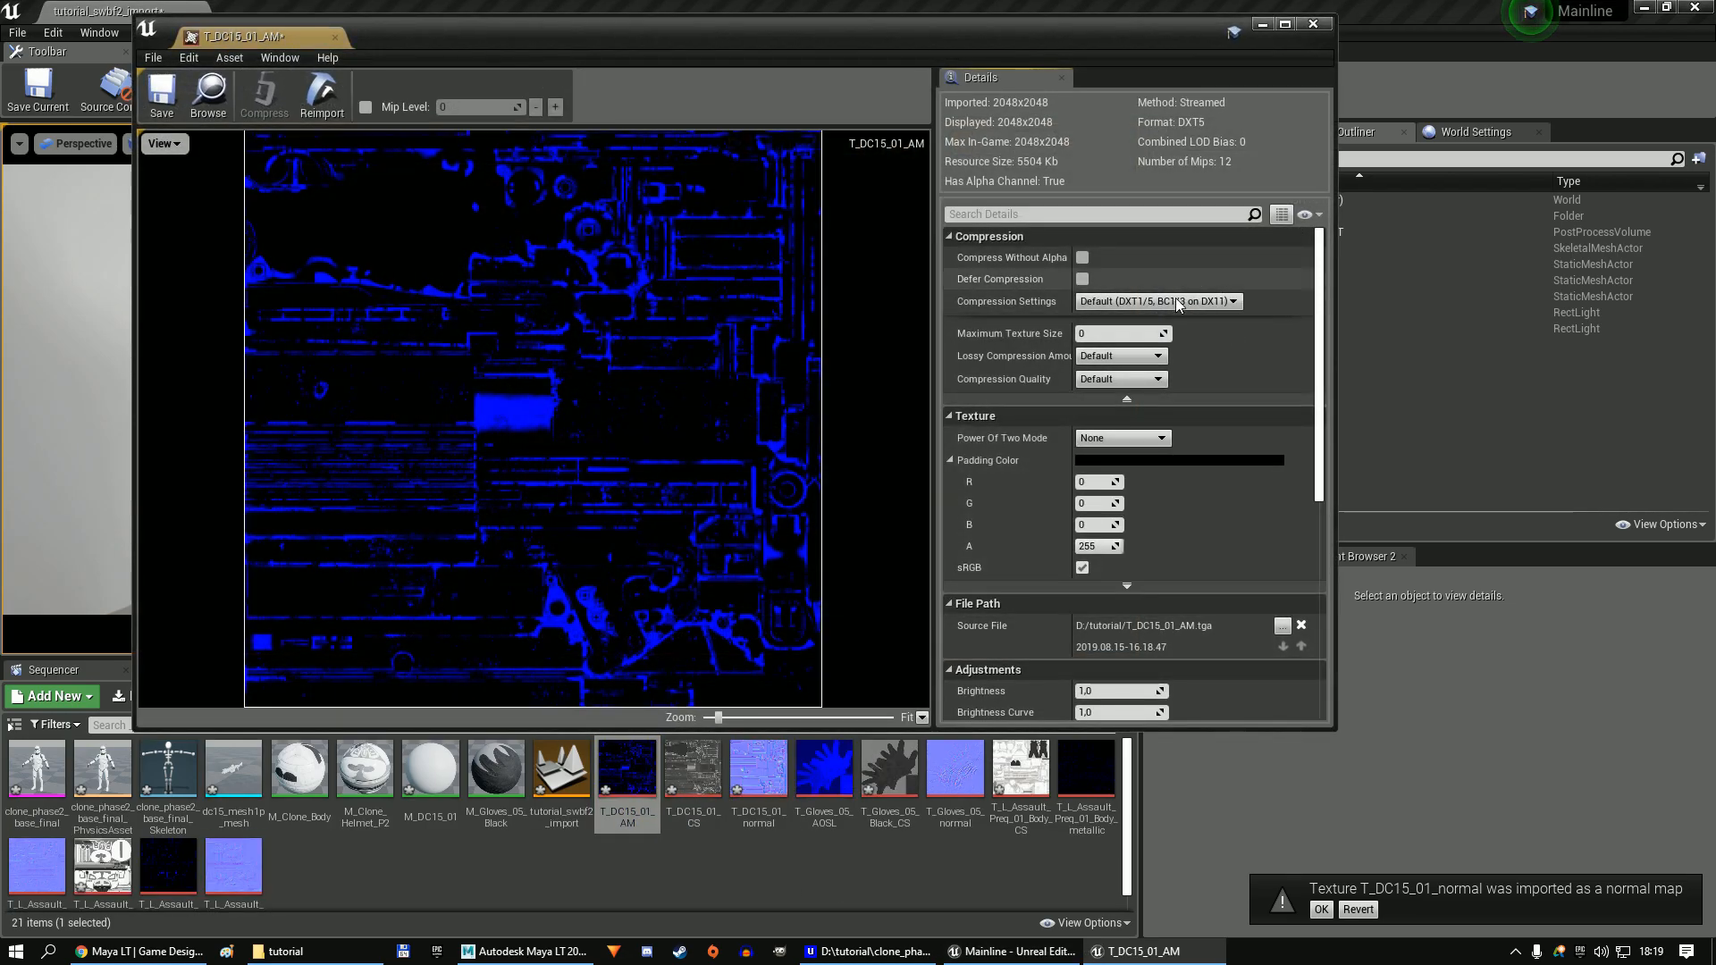
pyautogui.click(1155, 302)
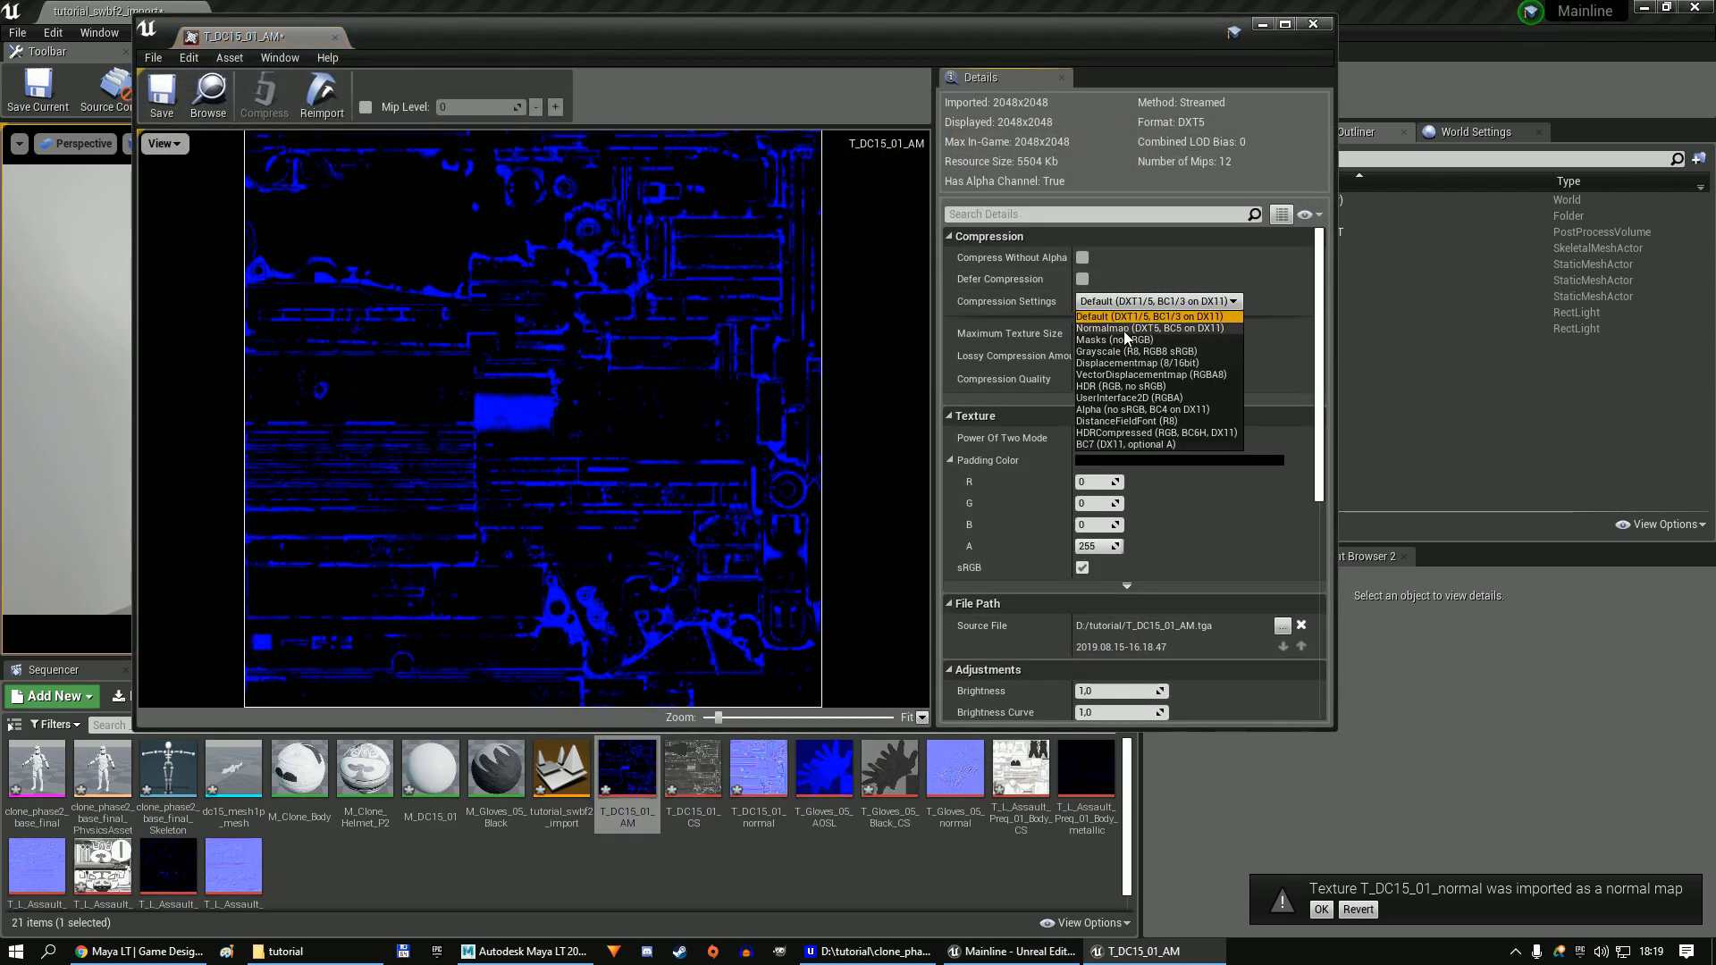
pyautogui.click(158, 114)
# Enable Flip Green Channel on the T_DC15_01_normal texture, save it and close both open texture editors.
pyautogui.doubleClick(758, 769)
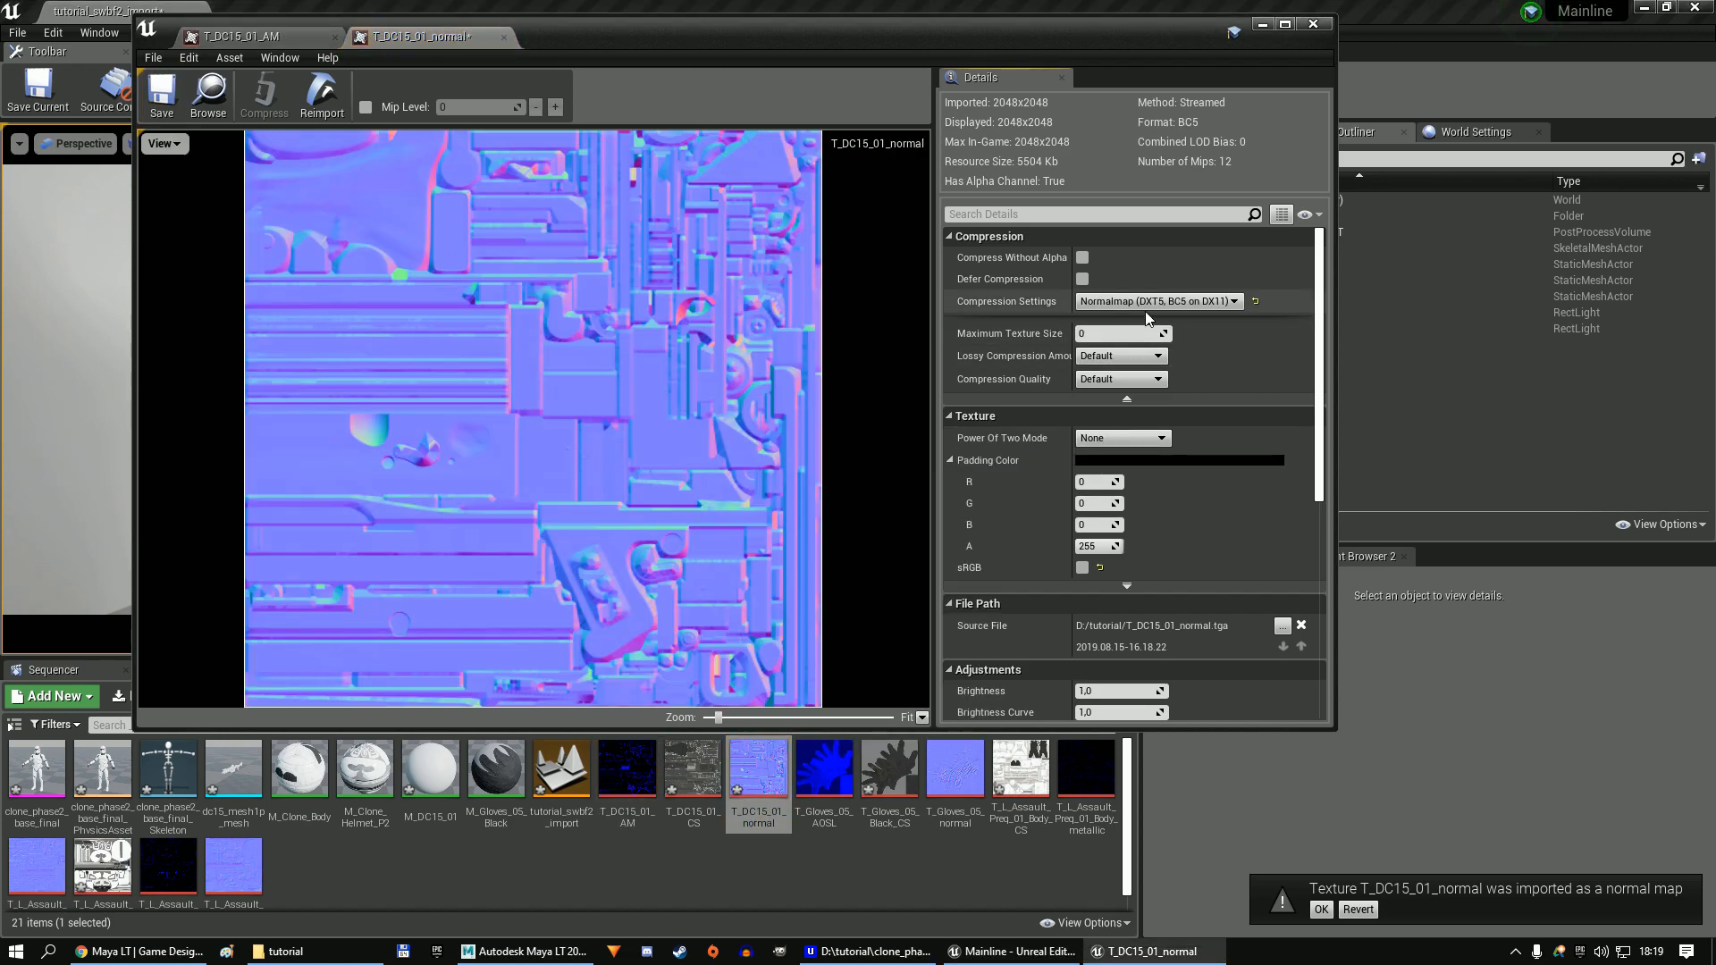
pyautogui.click(1052, 214)
pyautogui.write('g')
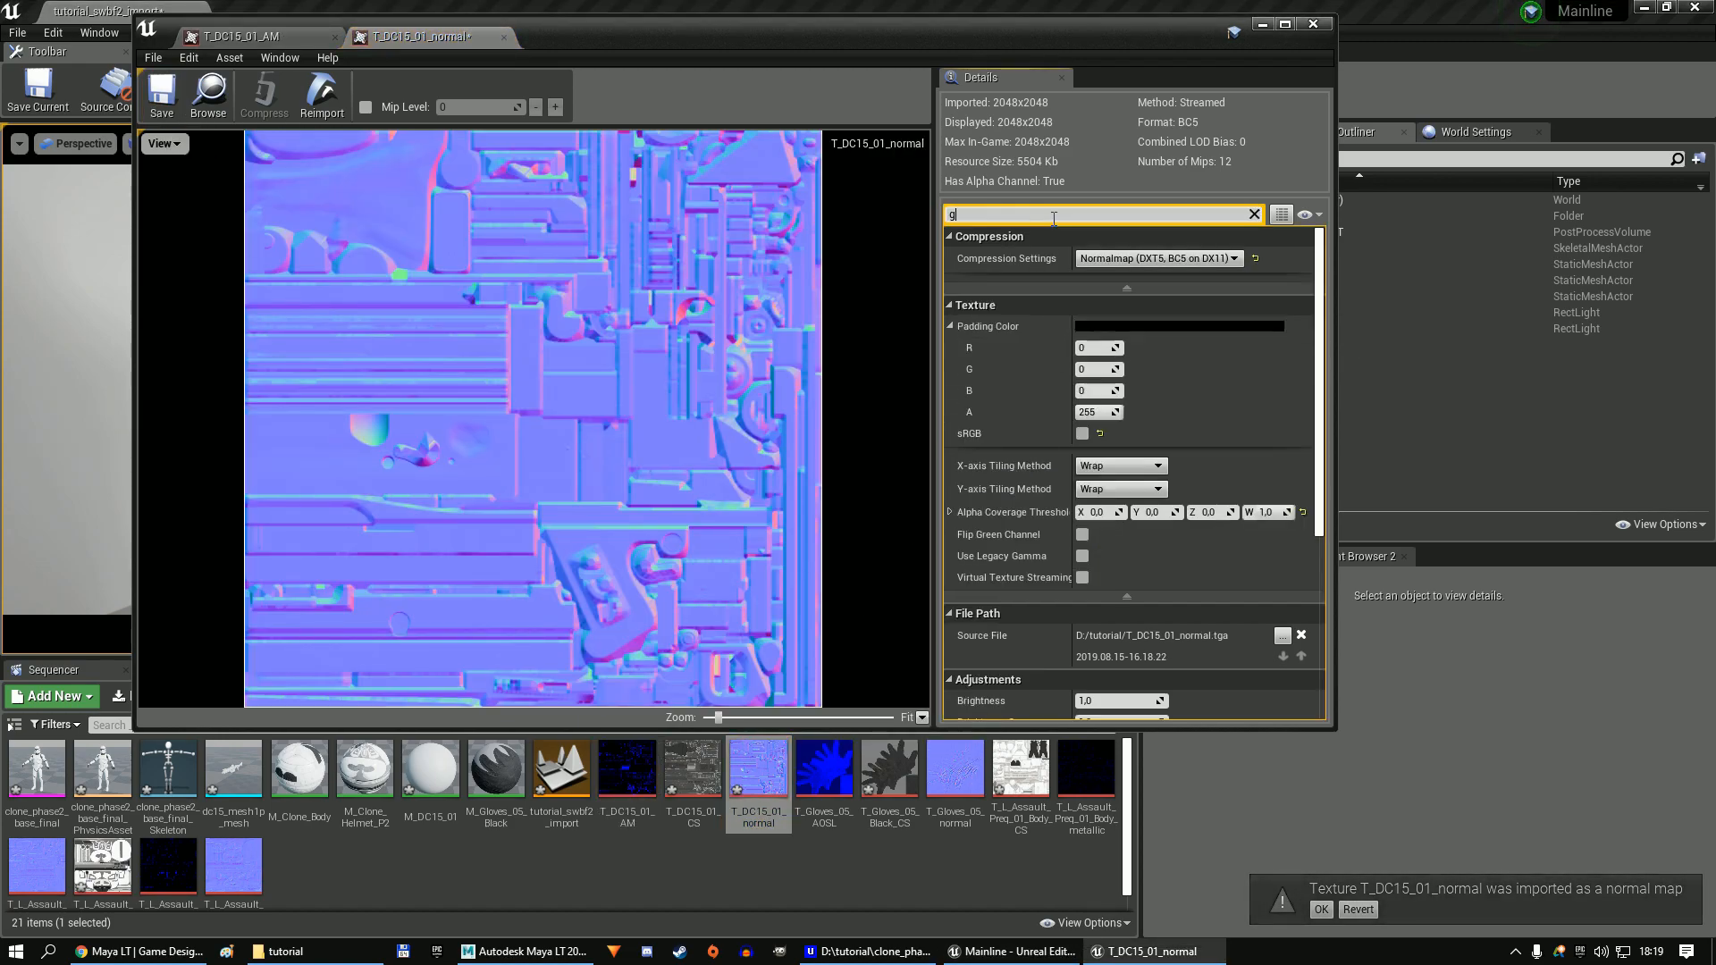
pyautogui.write('ree')
pyautogui.click(1086, 267)
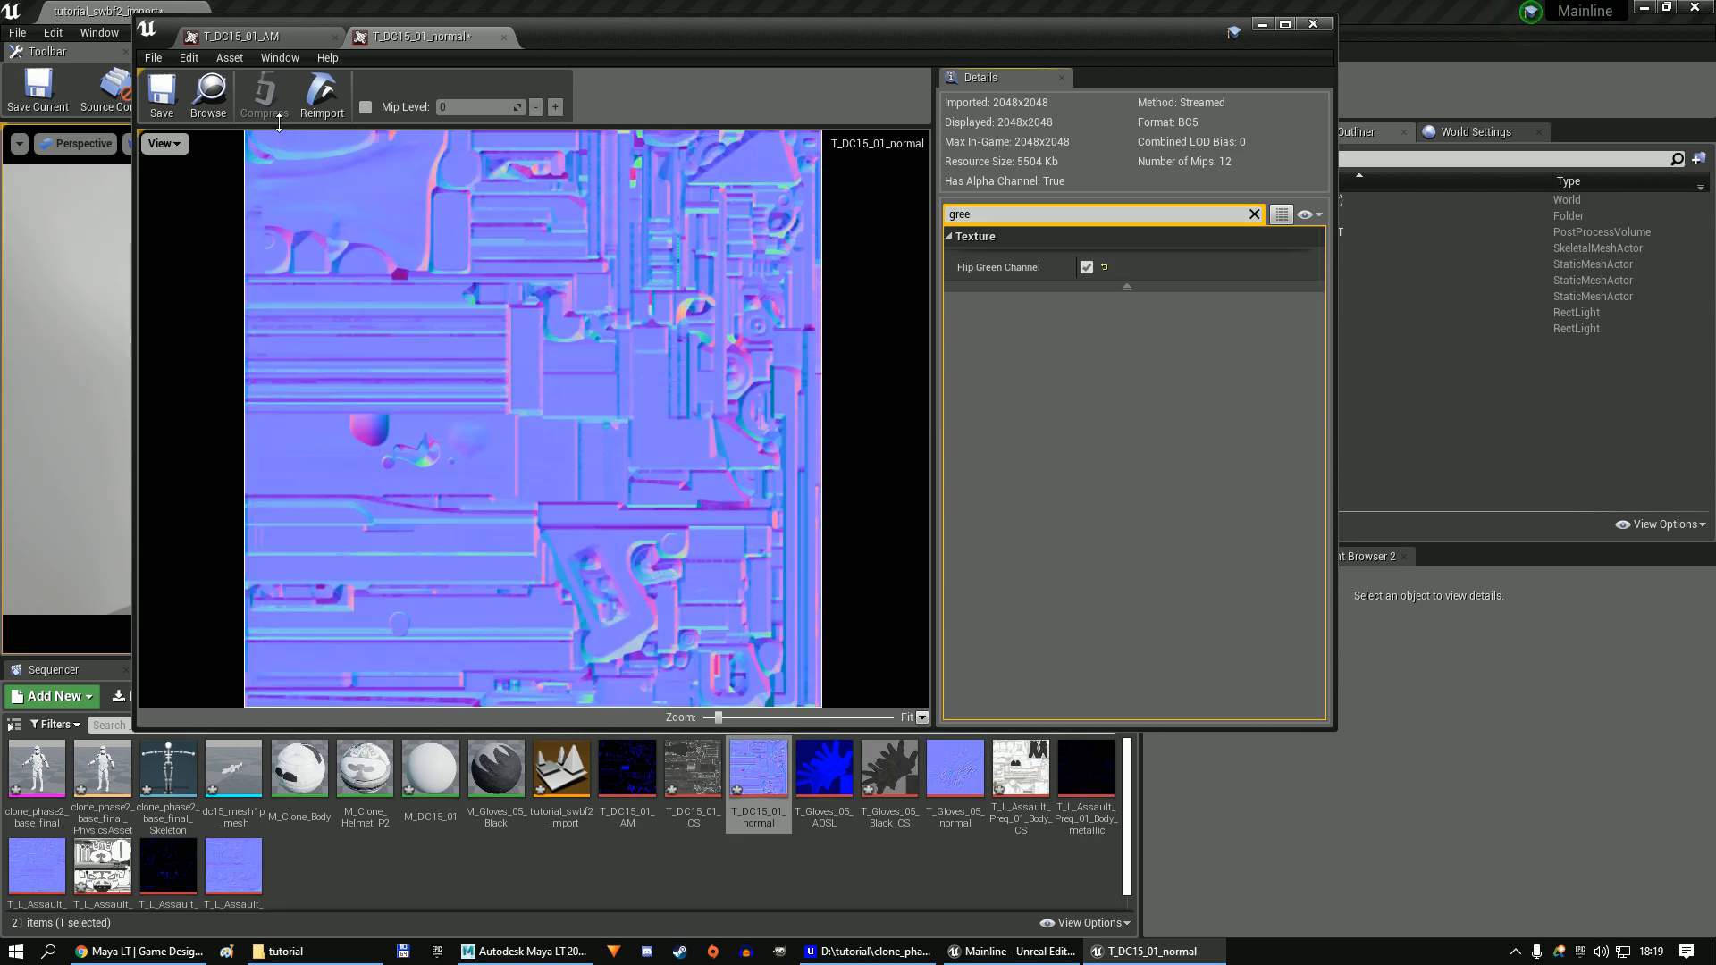
pyautogui.click(182, 93)
pyautogui.click(504, 36)
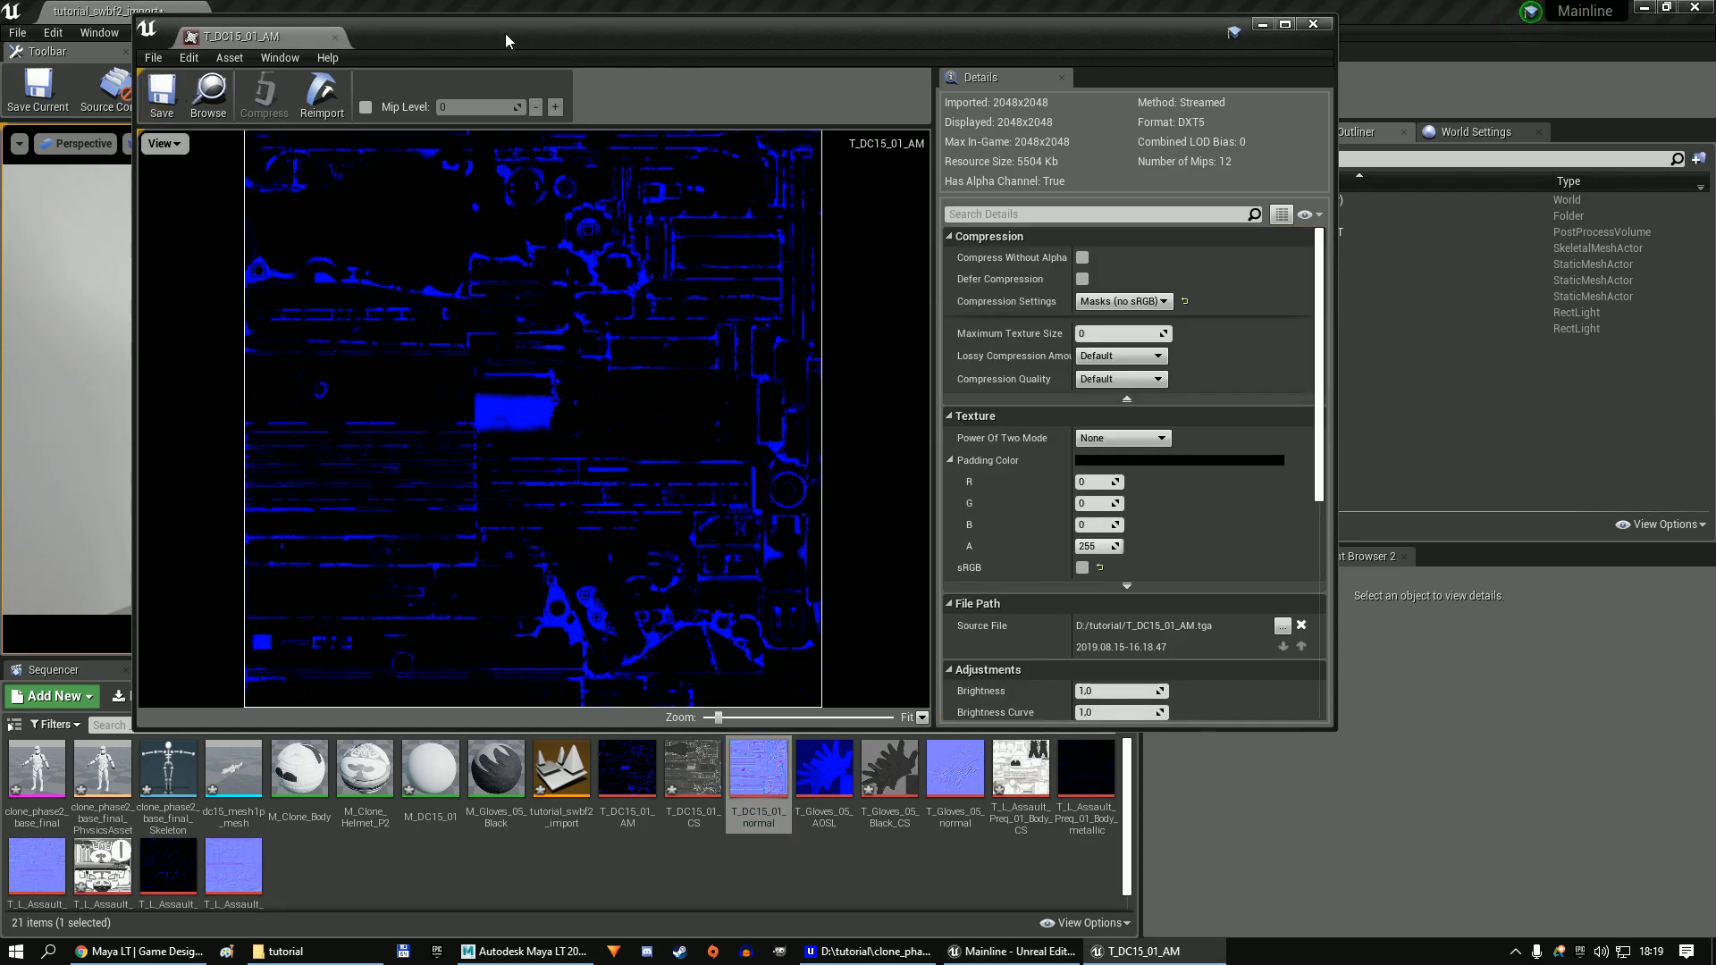
pyautogui.click(335, 39)
# Add the CS, normal and AM rifle textures to the M_DC15_01 material graph, delete the default parameter node and arrange the nodes.
pyautogui.doubleClick(430, 776)
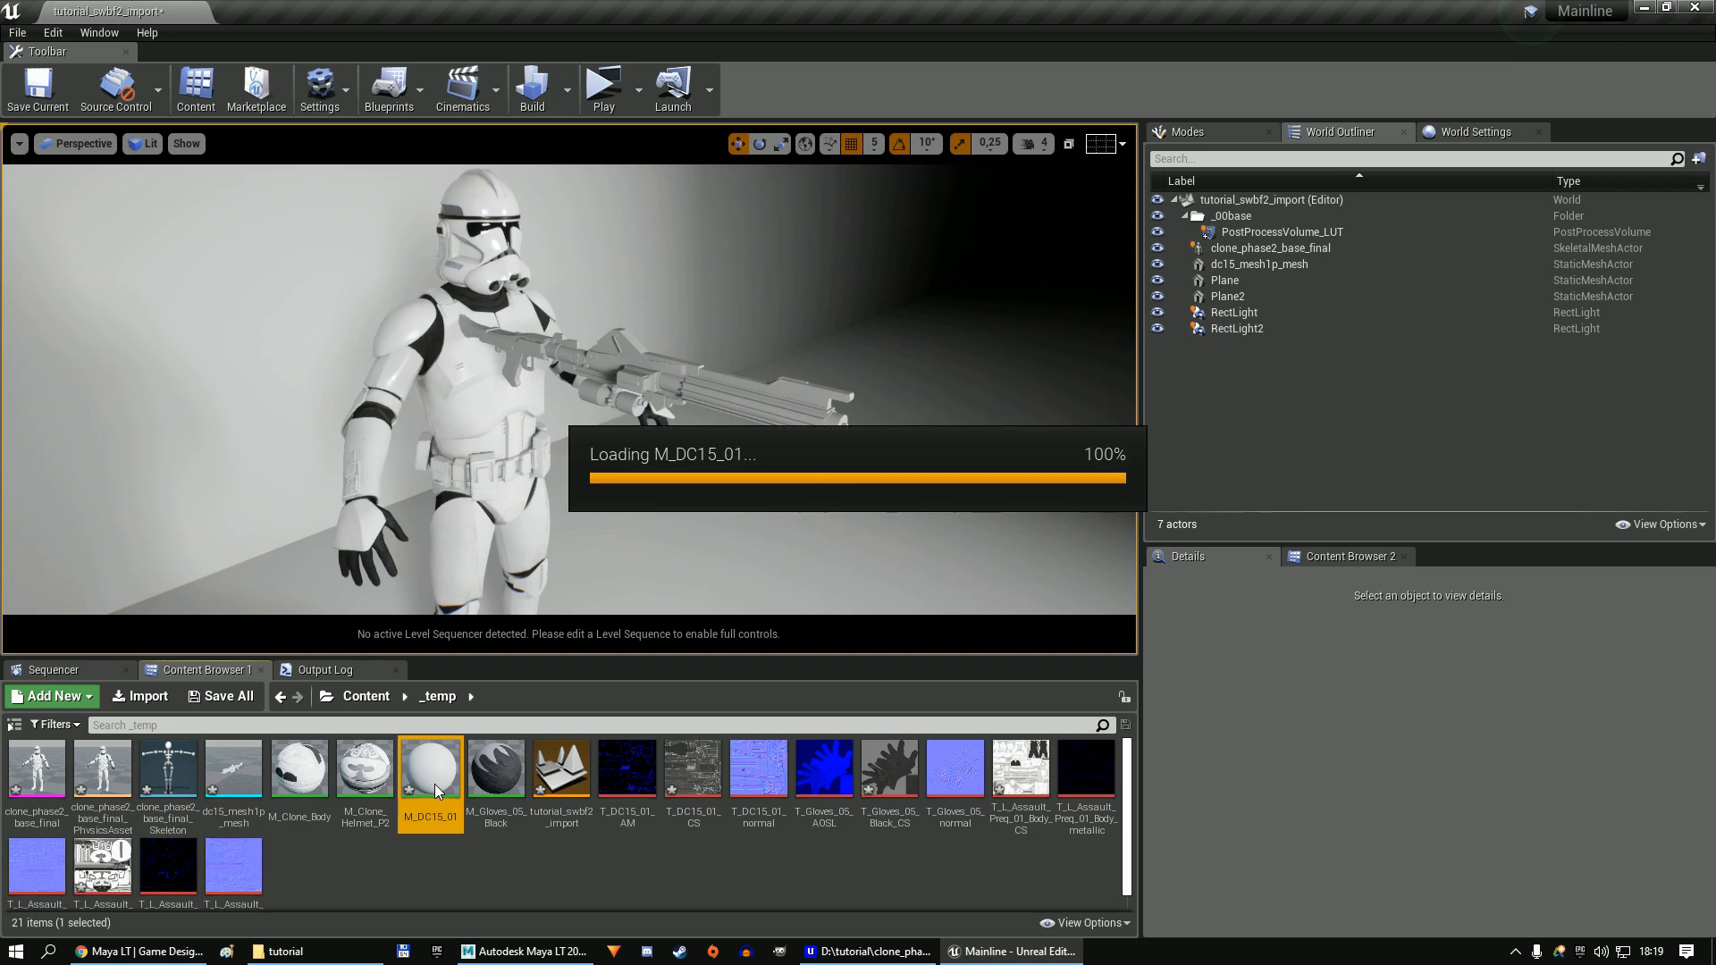
pyautogui.moveTo(613, 411); pyautogui.dragTo(809, 525, button='right')
pyautogui.moveTo(693, 774); pyautogui.dragTo(605, 255)
pyautogui.moveTo(759, 768); pyautogui.dragTo(475, 452)
pyautogui.moveTo(628, 769); pyautogui.dragTo(611, 382)
pyautogui.moveTo(795, 400); pyautogui.dragTo(868, 430, button='right')
pyautogui.moveTo(970, 293); pyautogui.dragTo(1012, 294)
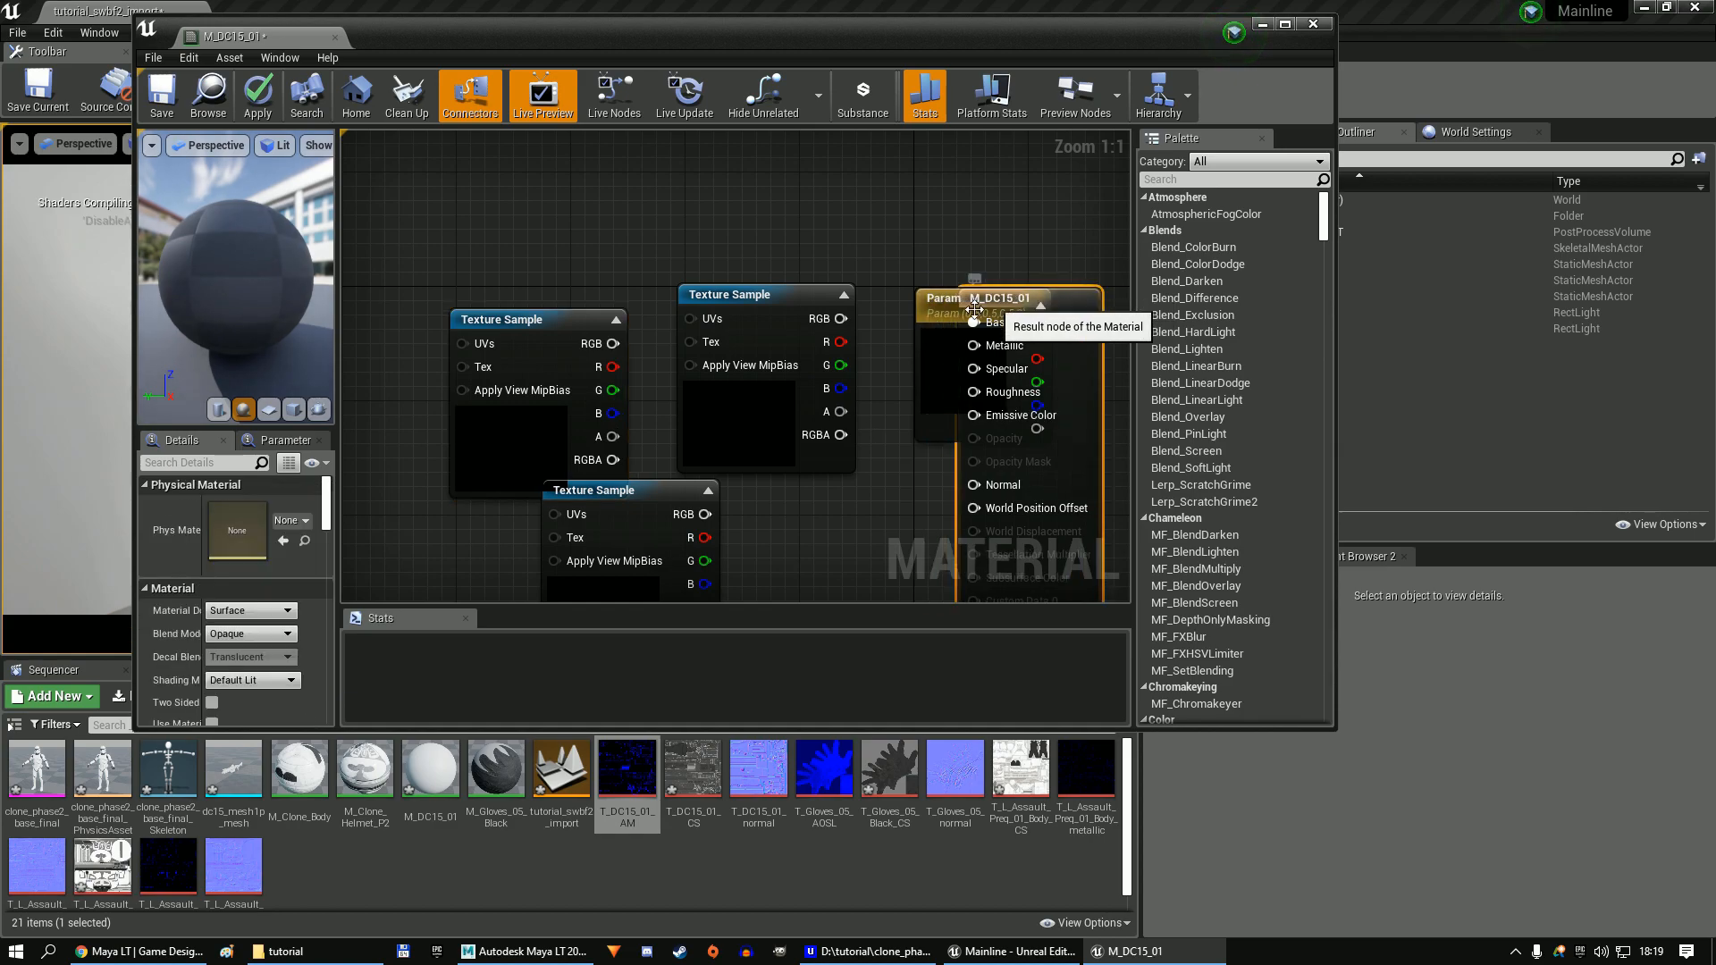
pyautogui.click(936, 308)
pyautogui.press('Delete')
pyautogui.moveTo(733, 295); pyautogui.dragTo(728, 228)
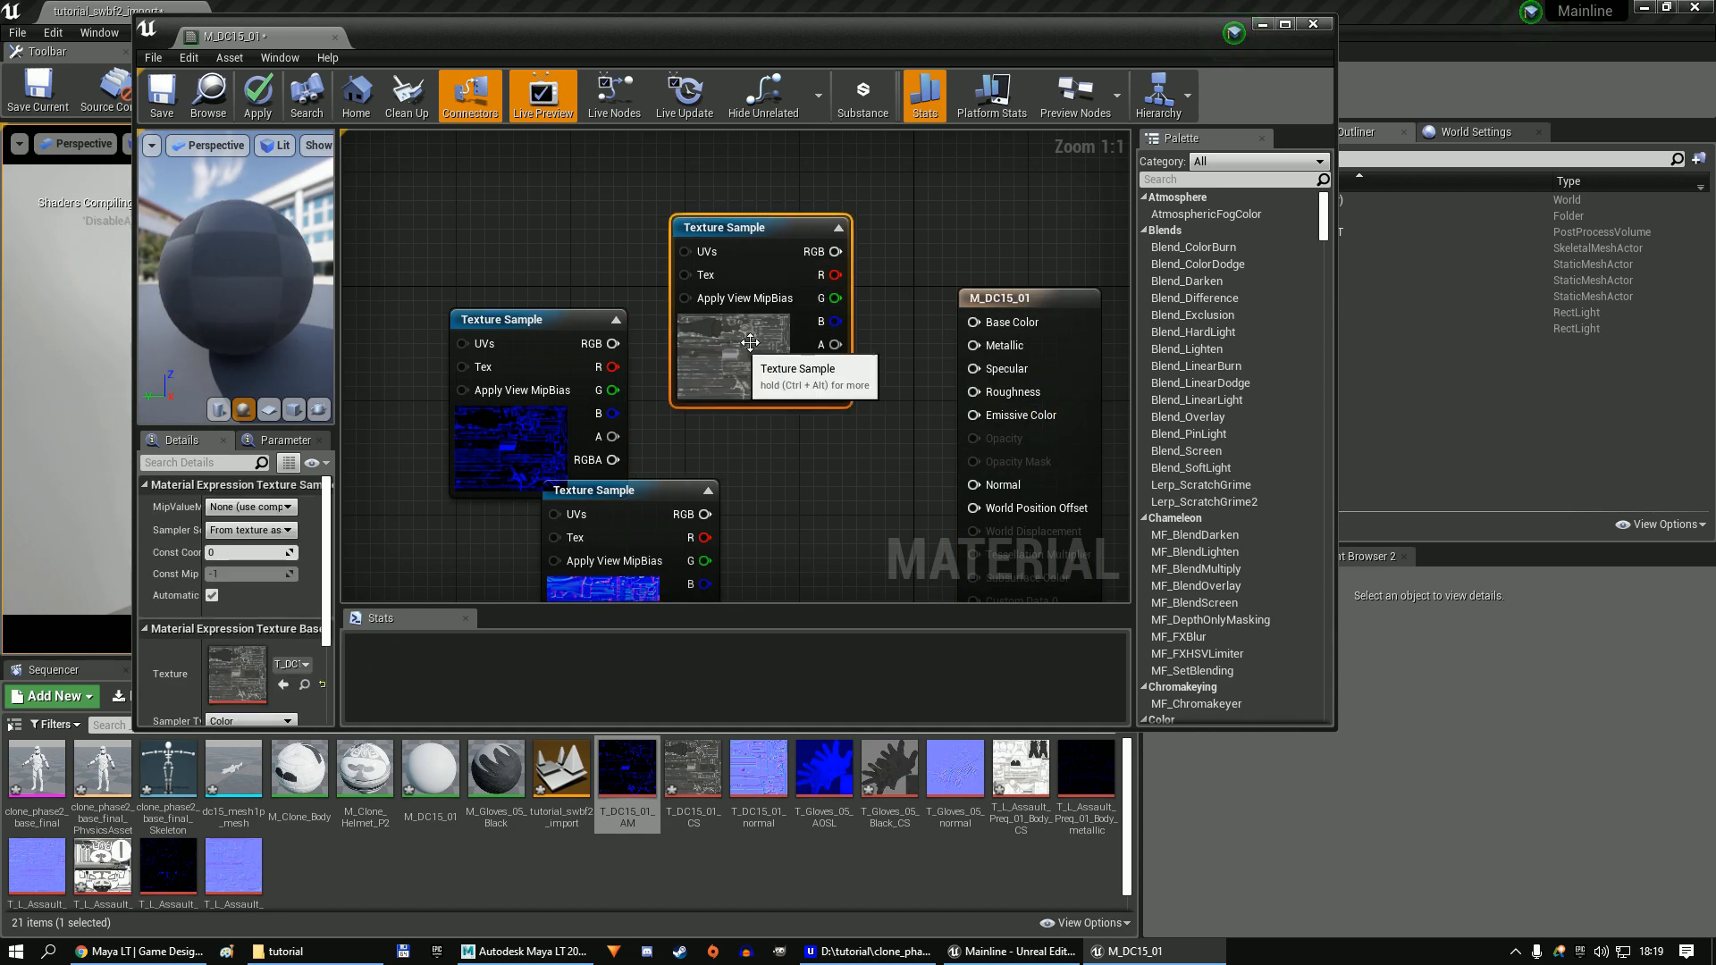
# Connect the CS texture's RGB to Base Color and its alpha to Roughness through a OneMinus node.
pyautogui.moveTo(836, 251); pyautogui.dragTo(975, 321)
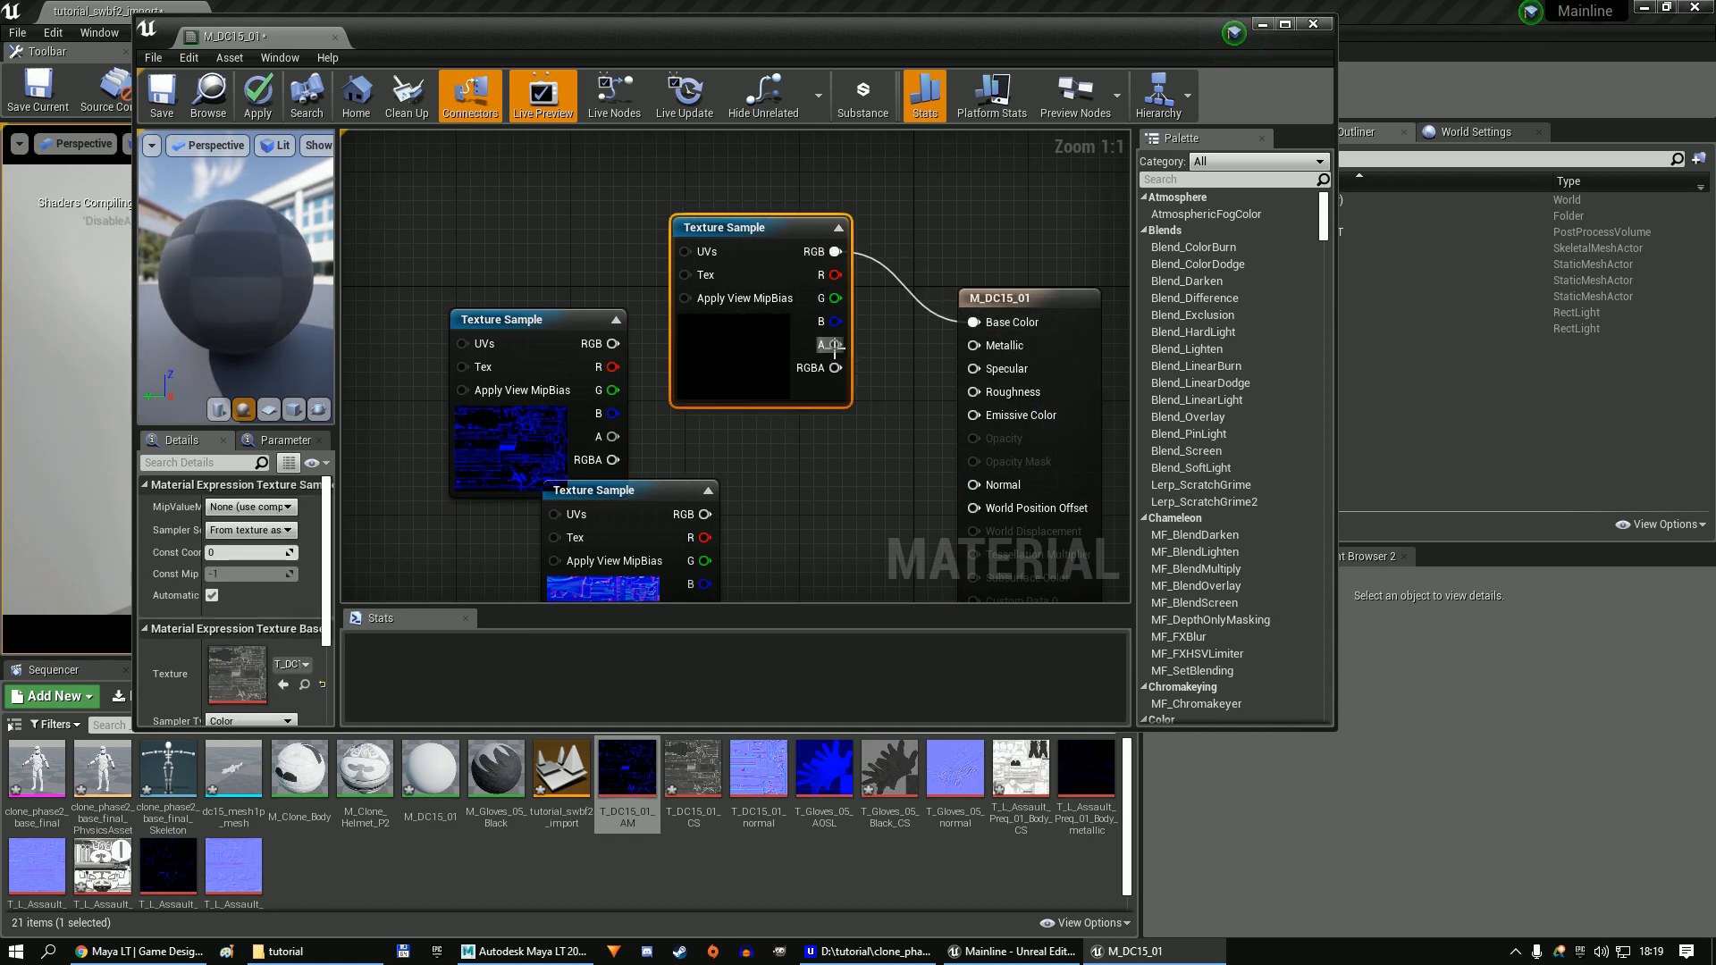
pyautogui.moveTo(835, 346); pyautogui.dragTo(974, 391)
pyautogui.write('onem')
pyautogui.press('Return')
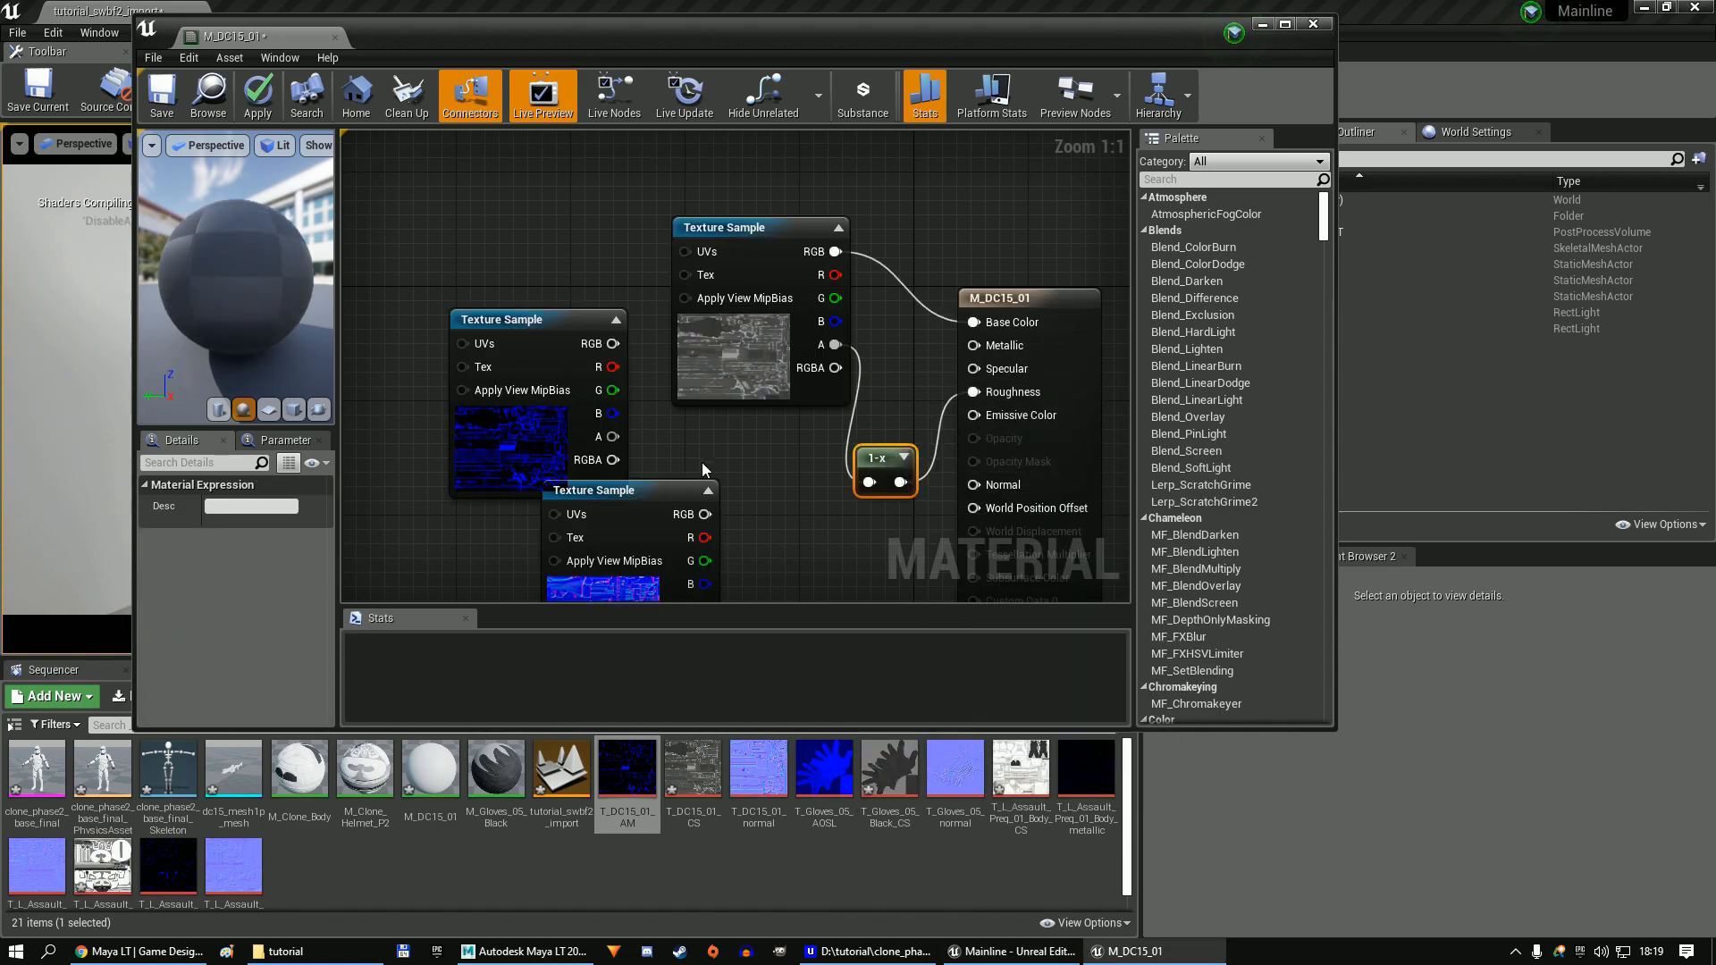
# Connect the AM texture's blue channel to Metallic and the normal texture's RGB to Normal, and save the material.
pyautogui.moveTo(703, 469); pyautogui.dragTo(725, 390, button='right')
pyautogui.moveTo(634, 334); pyautogui.dragTo(1042, 266)
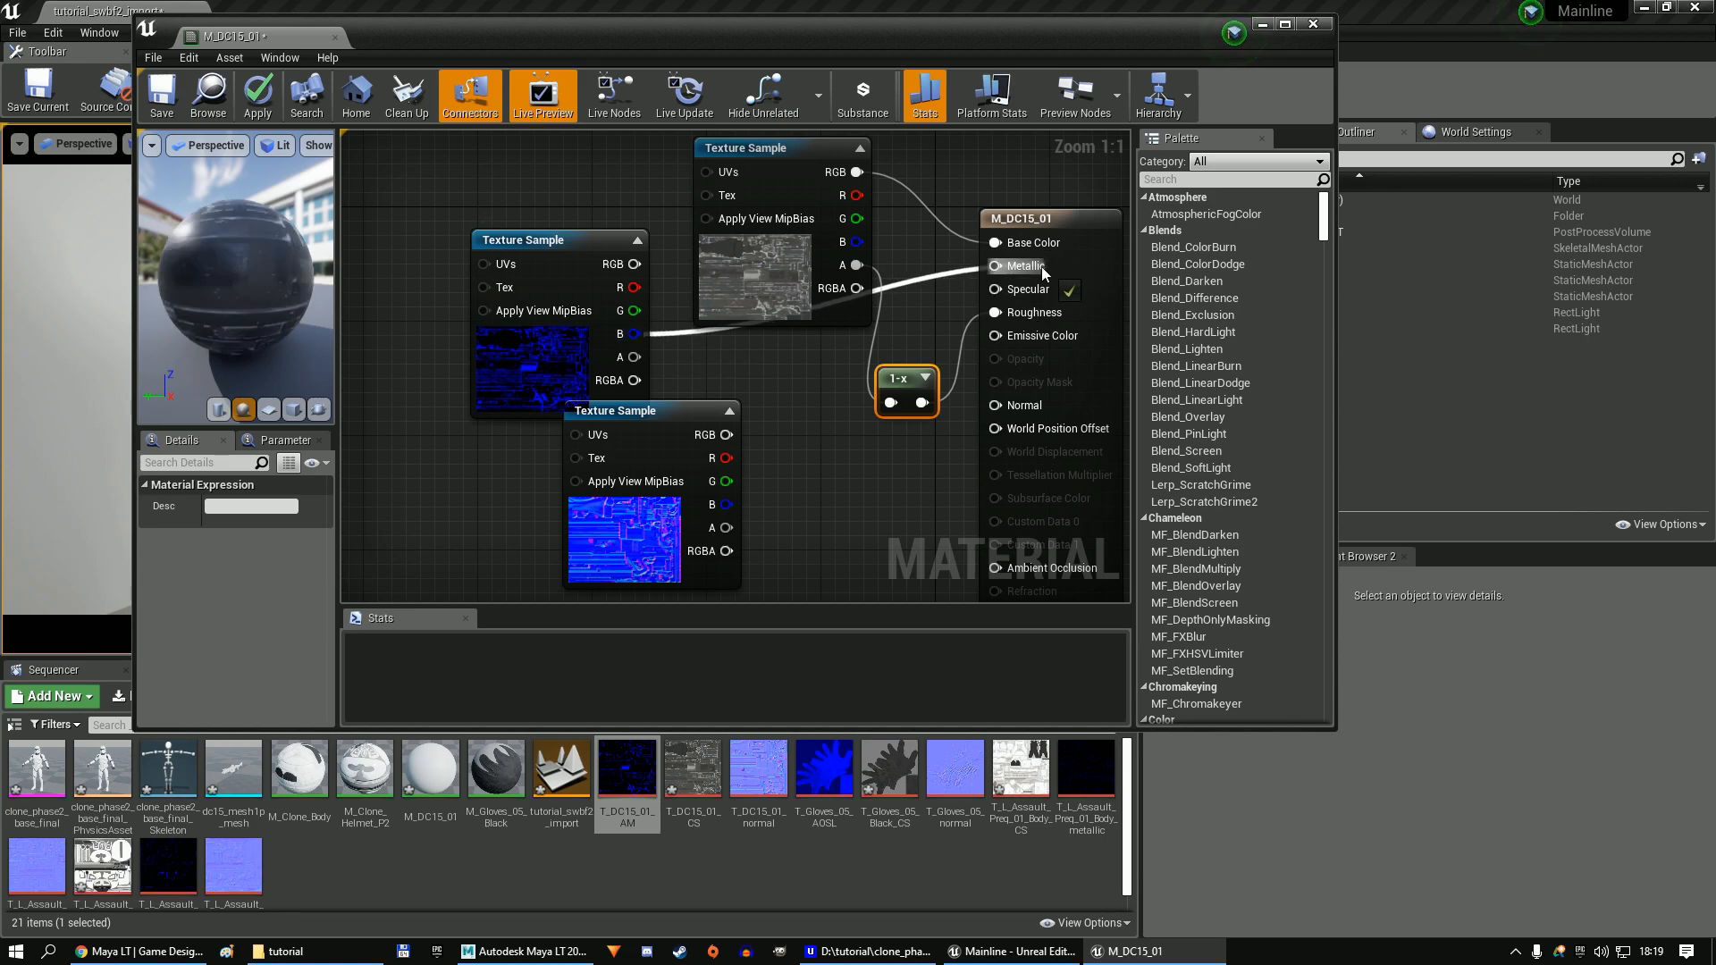
pyautogui.moveTo(727, 434); pyautogui.dragTo(1007, 413)
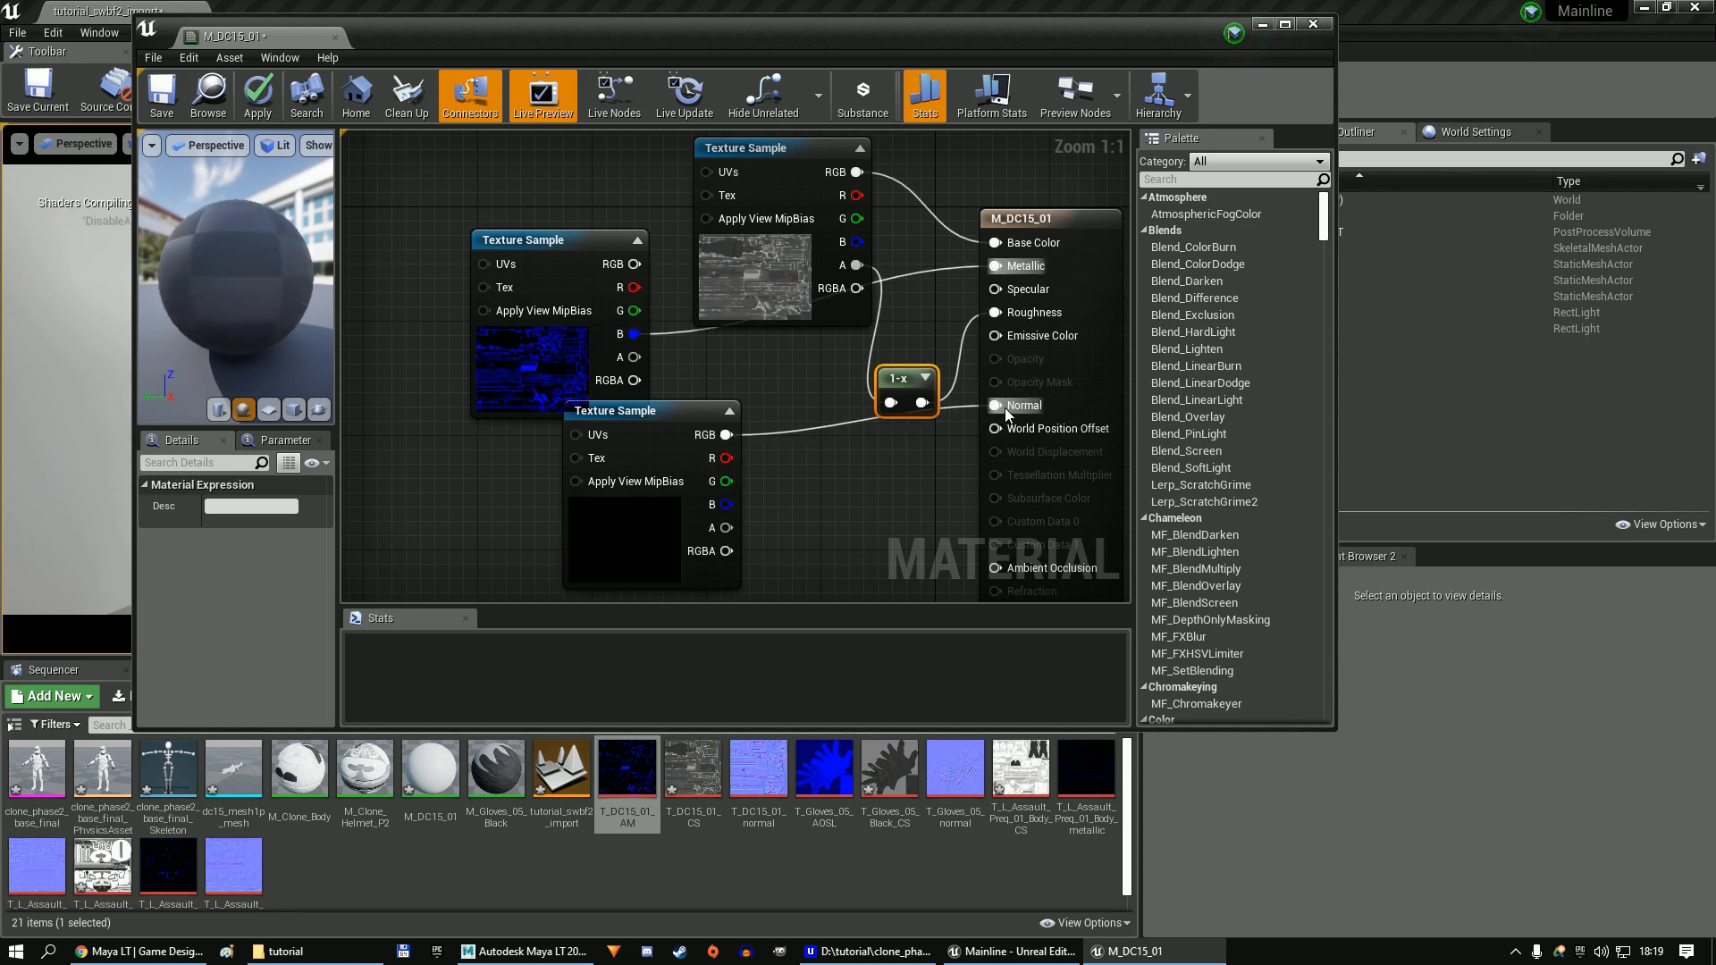
pyautogui.click(161, 97)
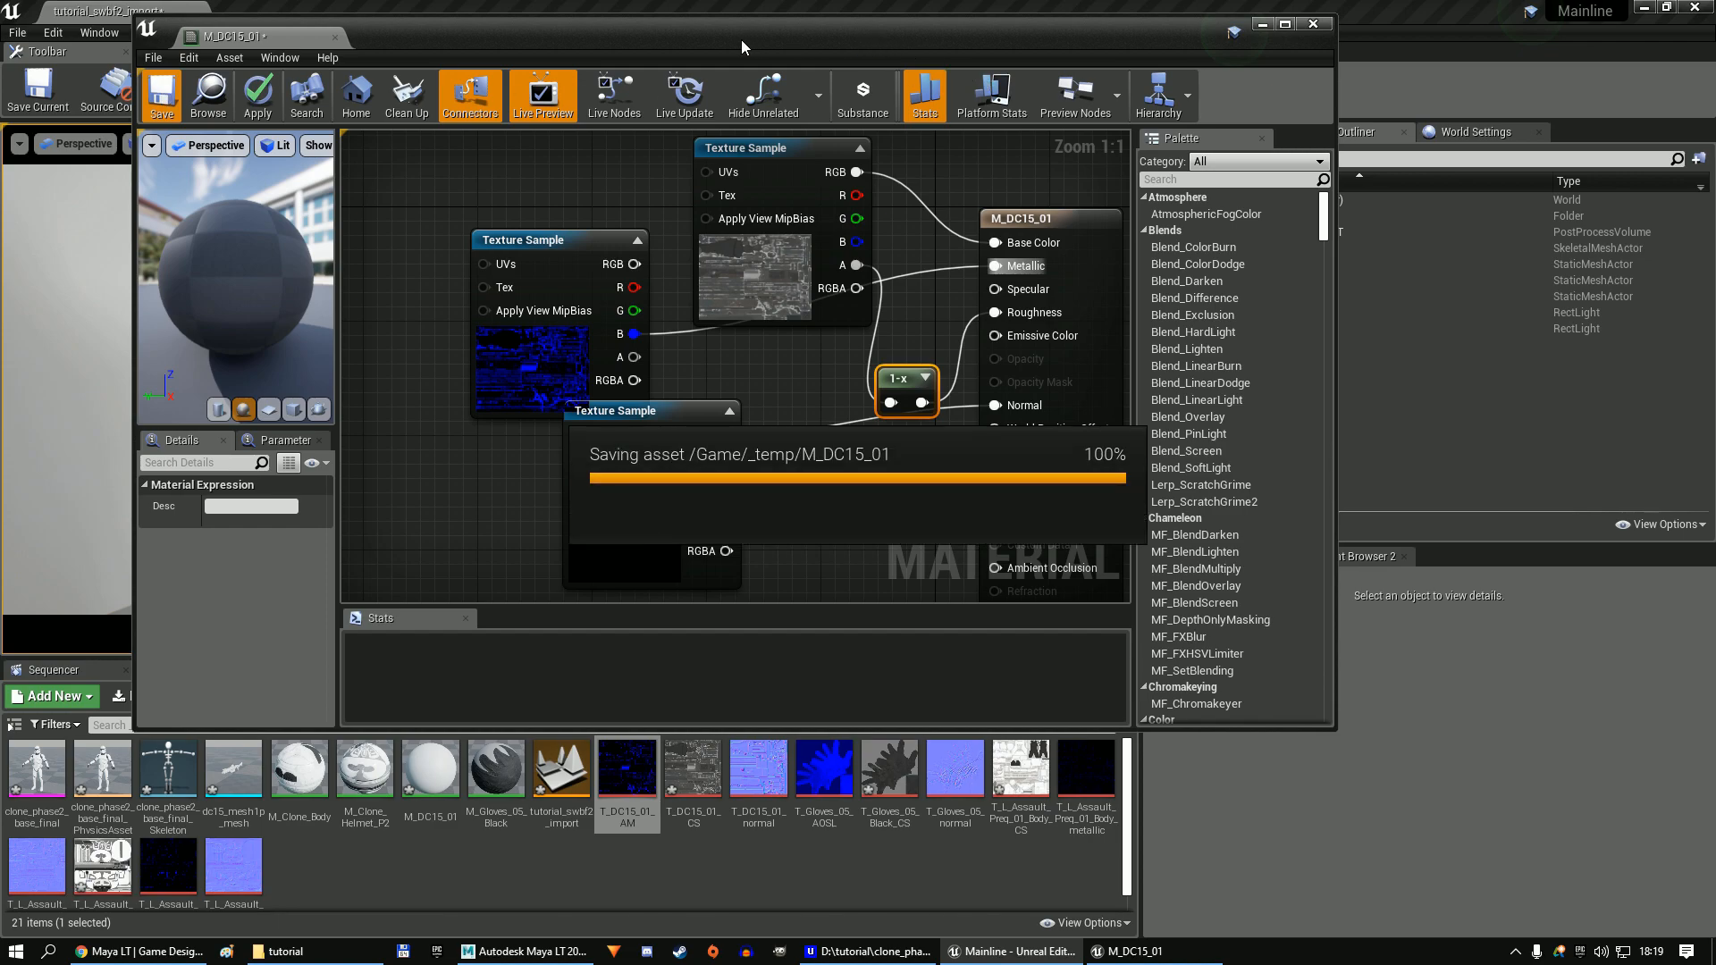
# Move the material editor aside and inspect the textured rifle up close in the level.
pyautogui.moveTo(777, 63); pyautogui.dragTo(1306, 239)
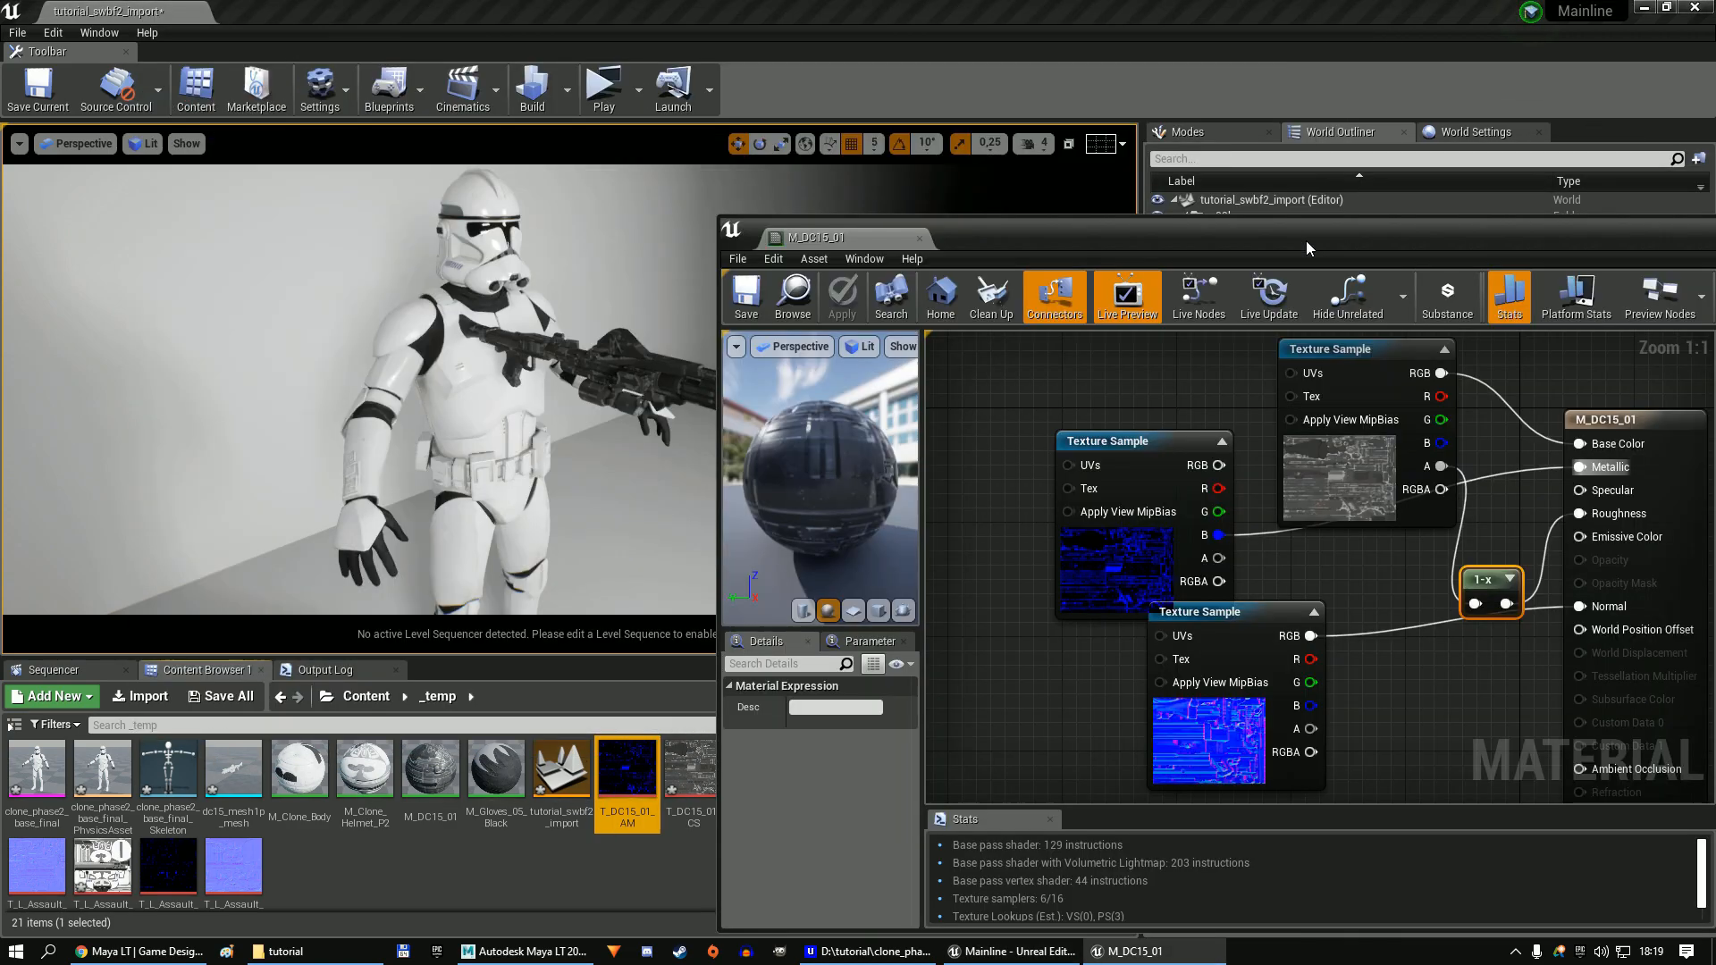
pyautogui.press('w')
pyautogui.moveTo(626, 295); pyautogui.dragTo(751, 313, button='right')
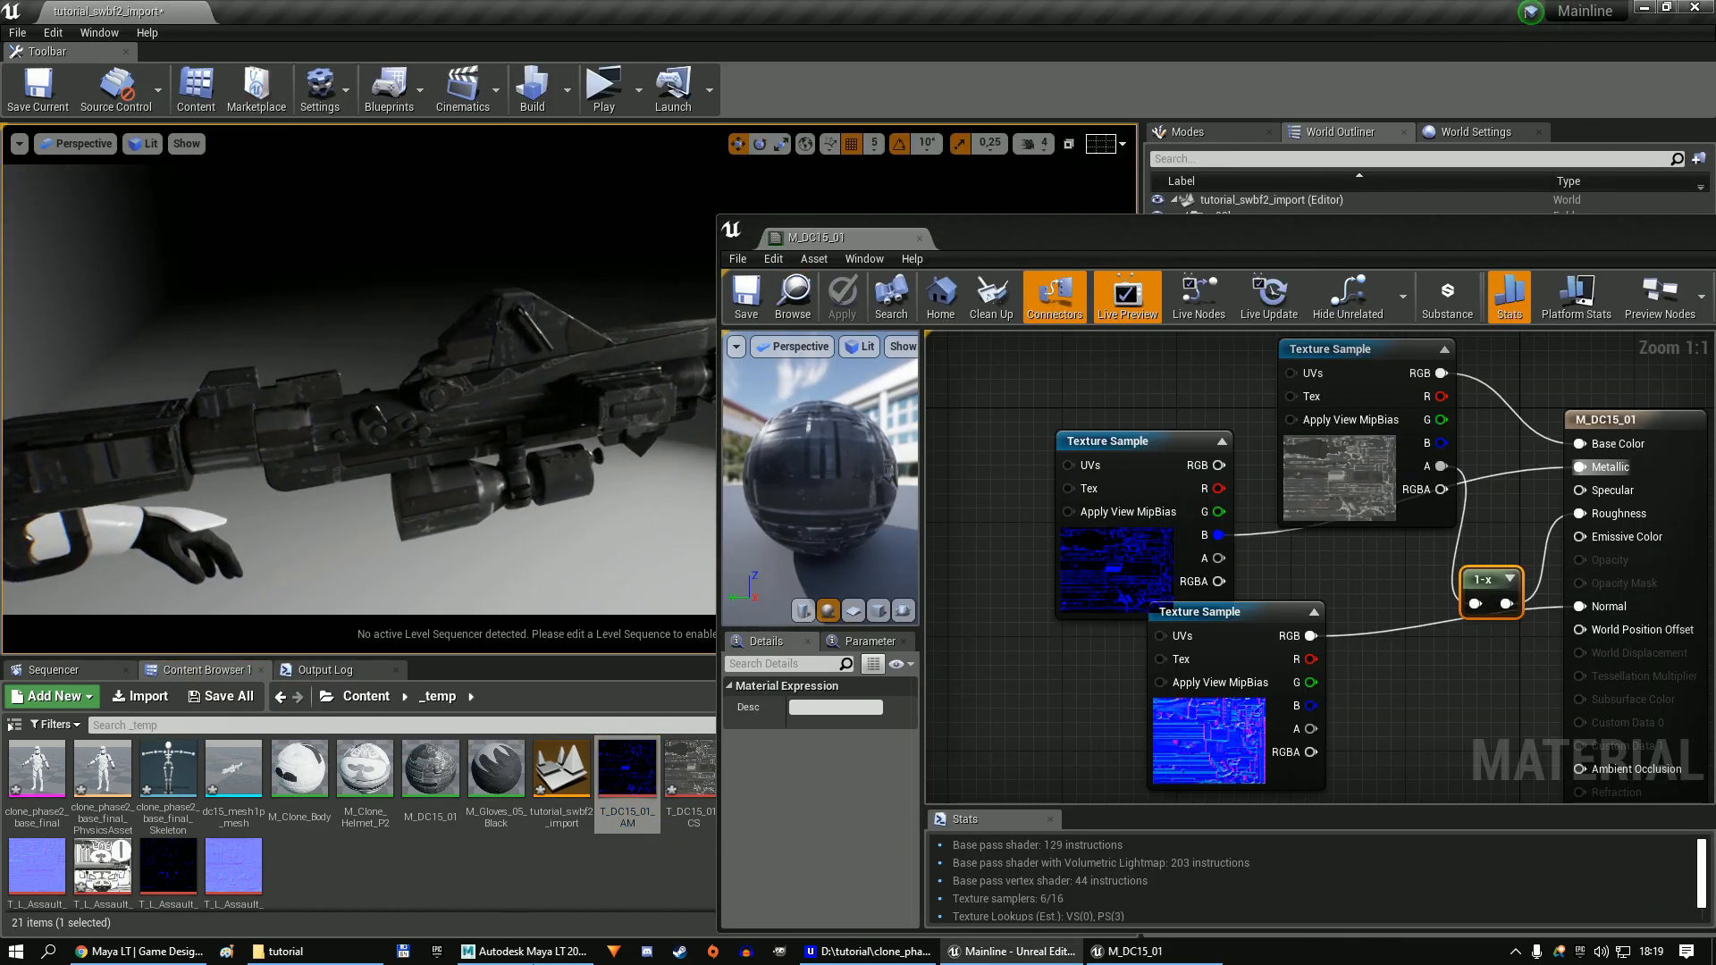
# Switch to Maya LT's UV Editing workspace, compare the rifle's UVChannel0 and UVChannel1 layouts, and return to Unreal Editor.
pyautogui.click(533, 962)
pyautogui.click(1543, 39)
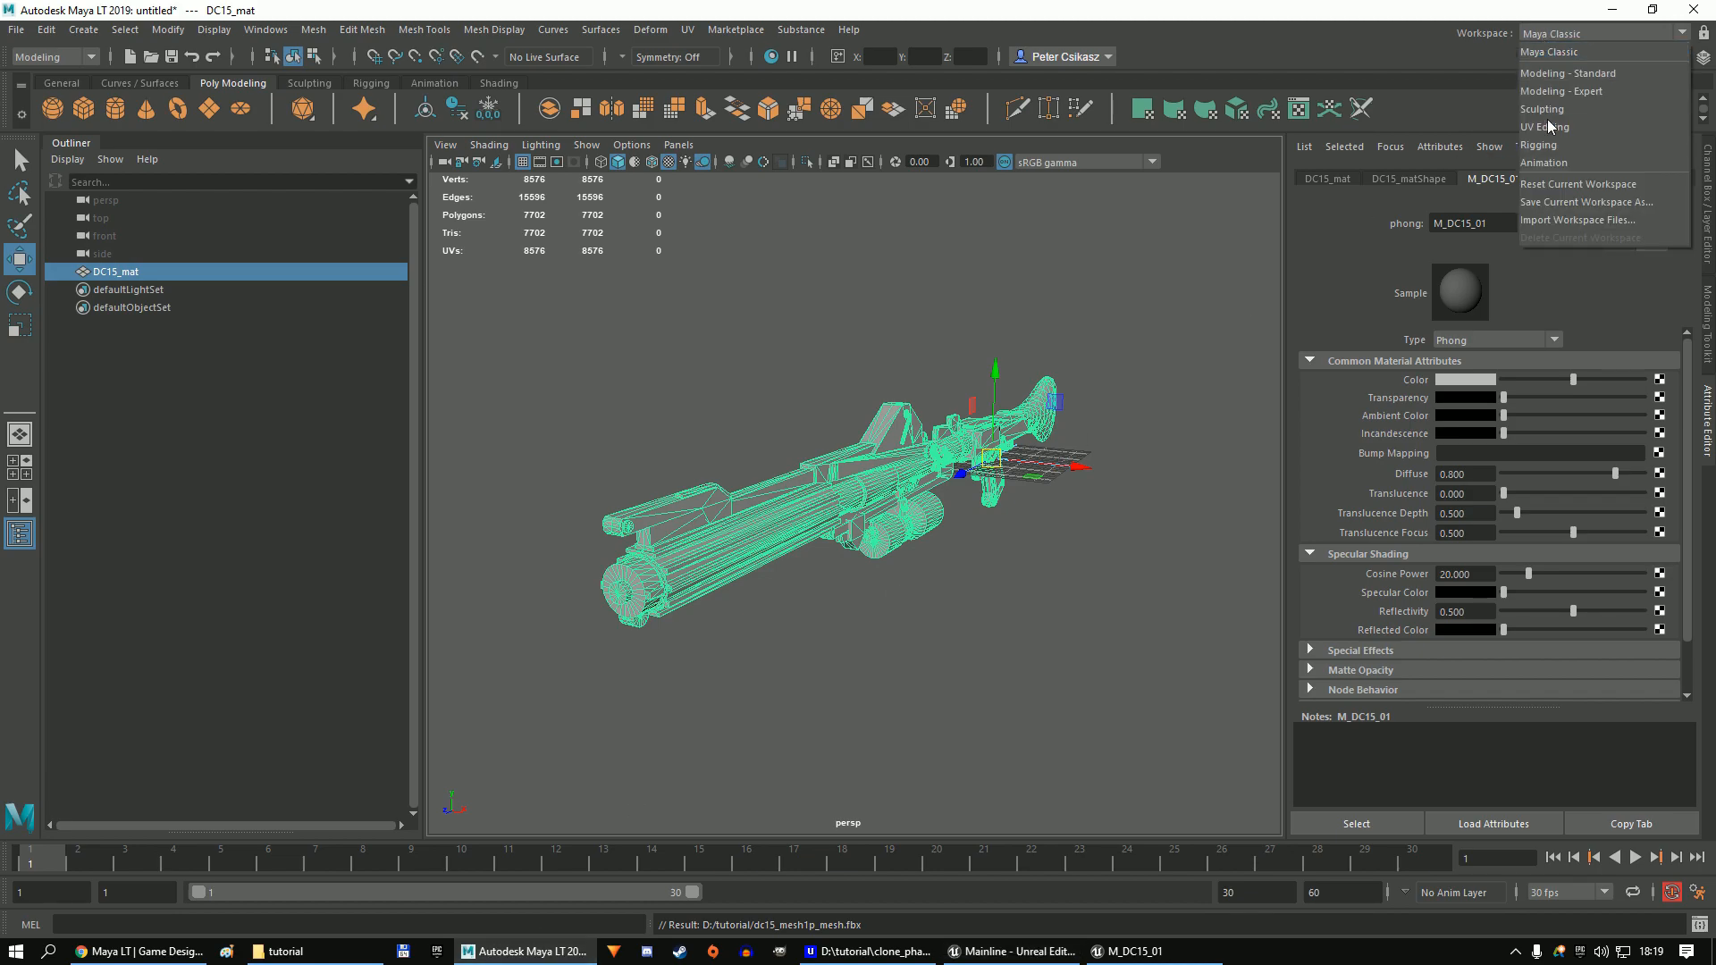
pyautogui.click(1554, 120)
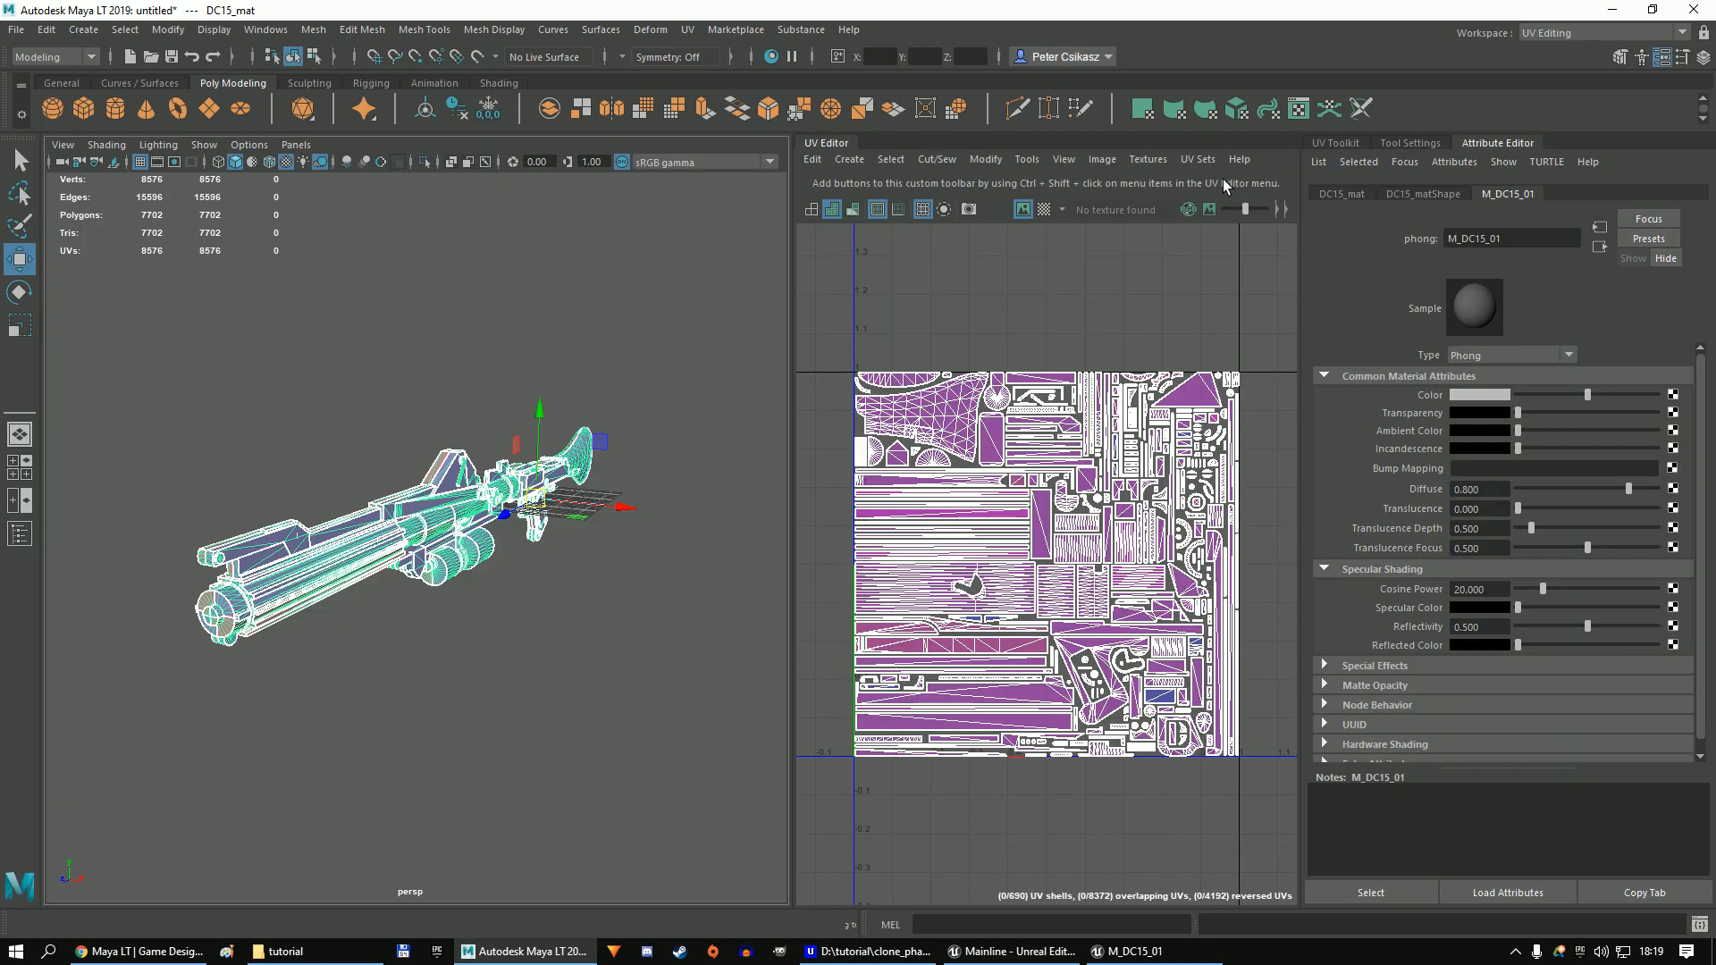
pyautogui.click(1190, 161)
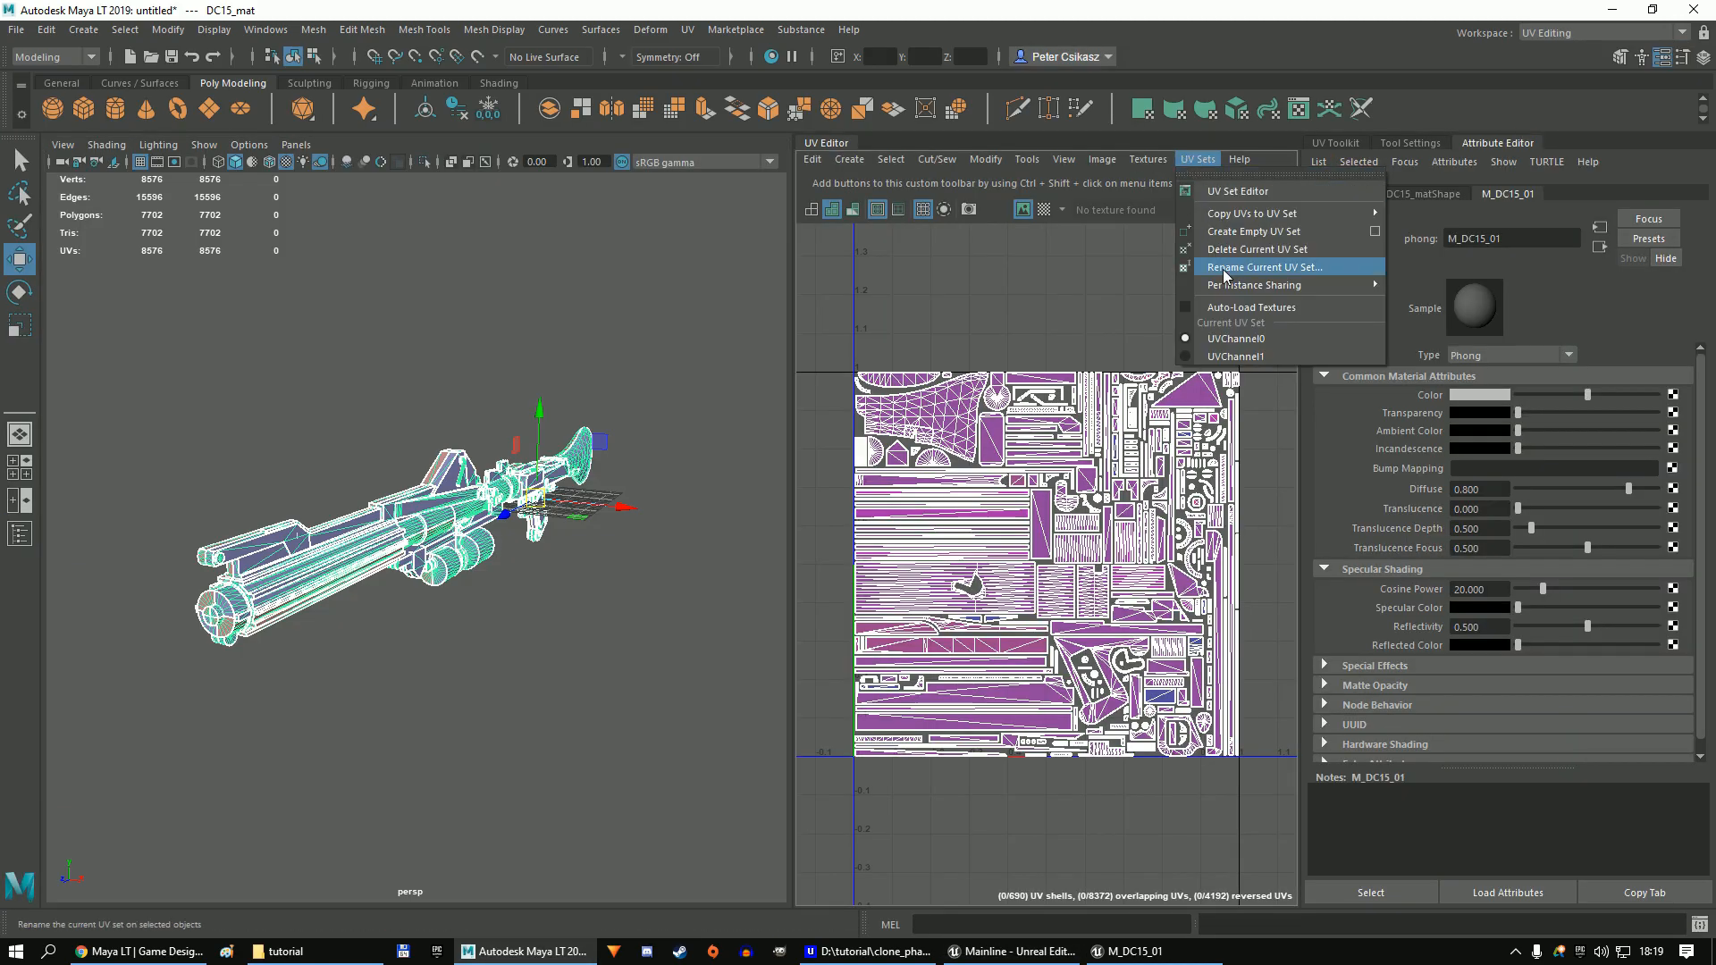
pyautogui.click(1255, 357)
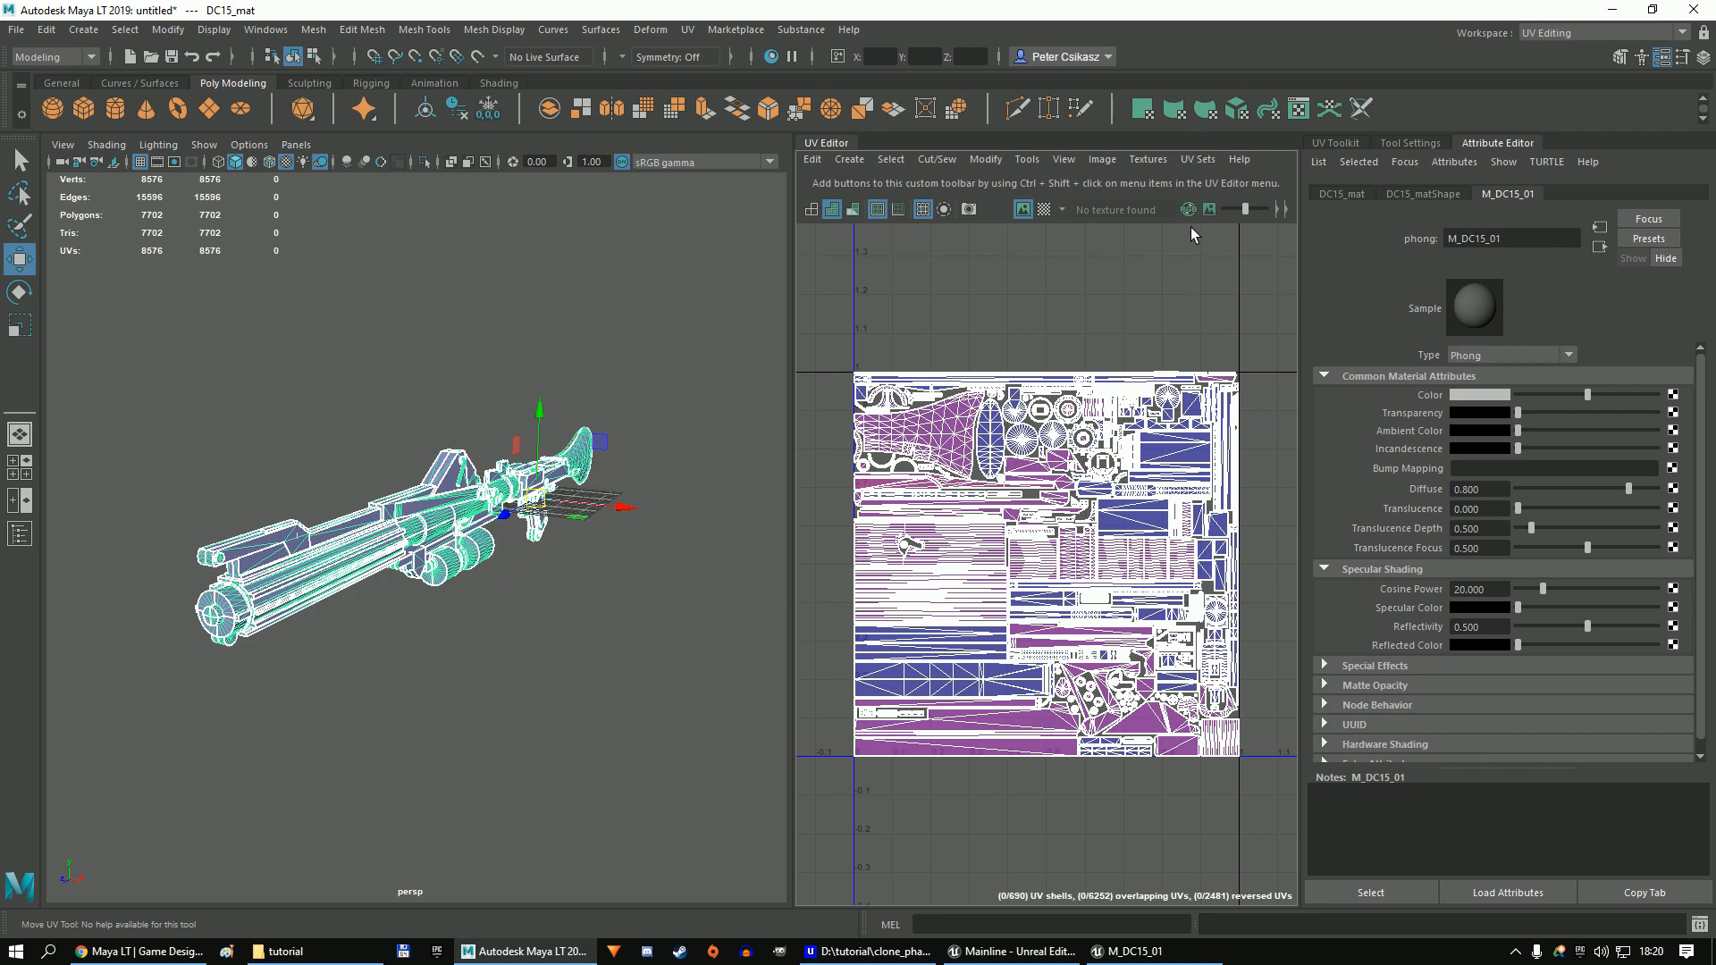
pyautogui.click(1194, 161)
pyautogui.click(1225, 338)
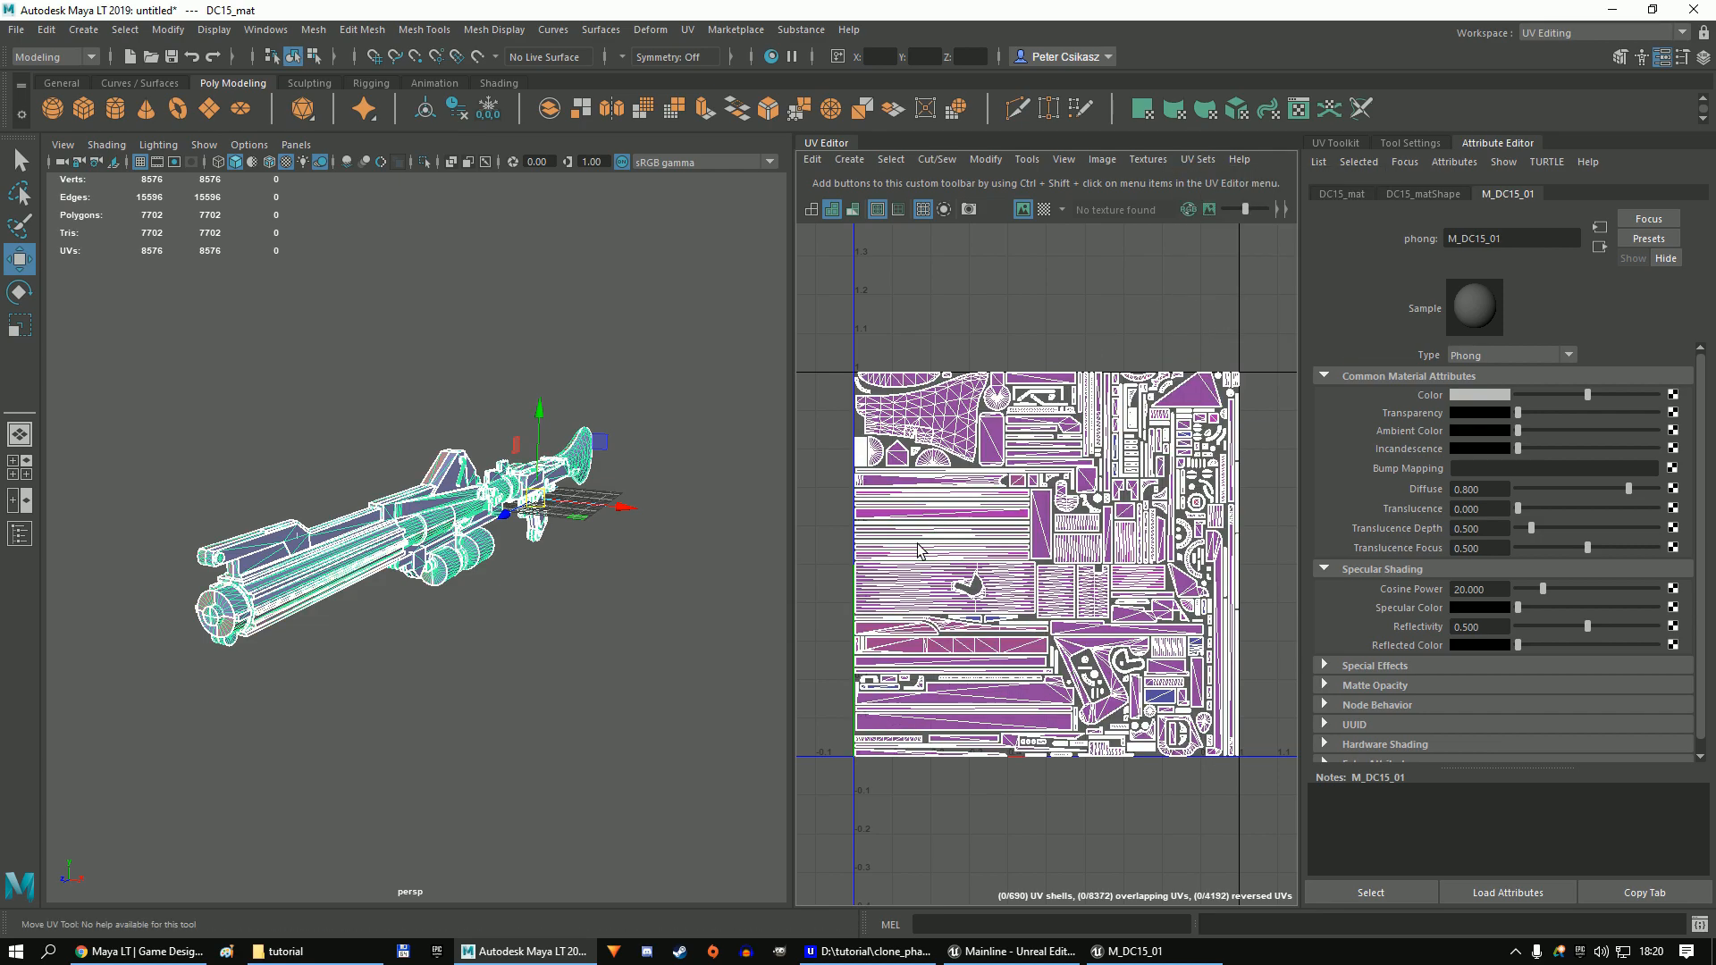
pyautogui.click(1195, 161)
pyautogui.click(1255, 356)
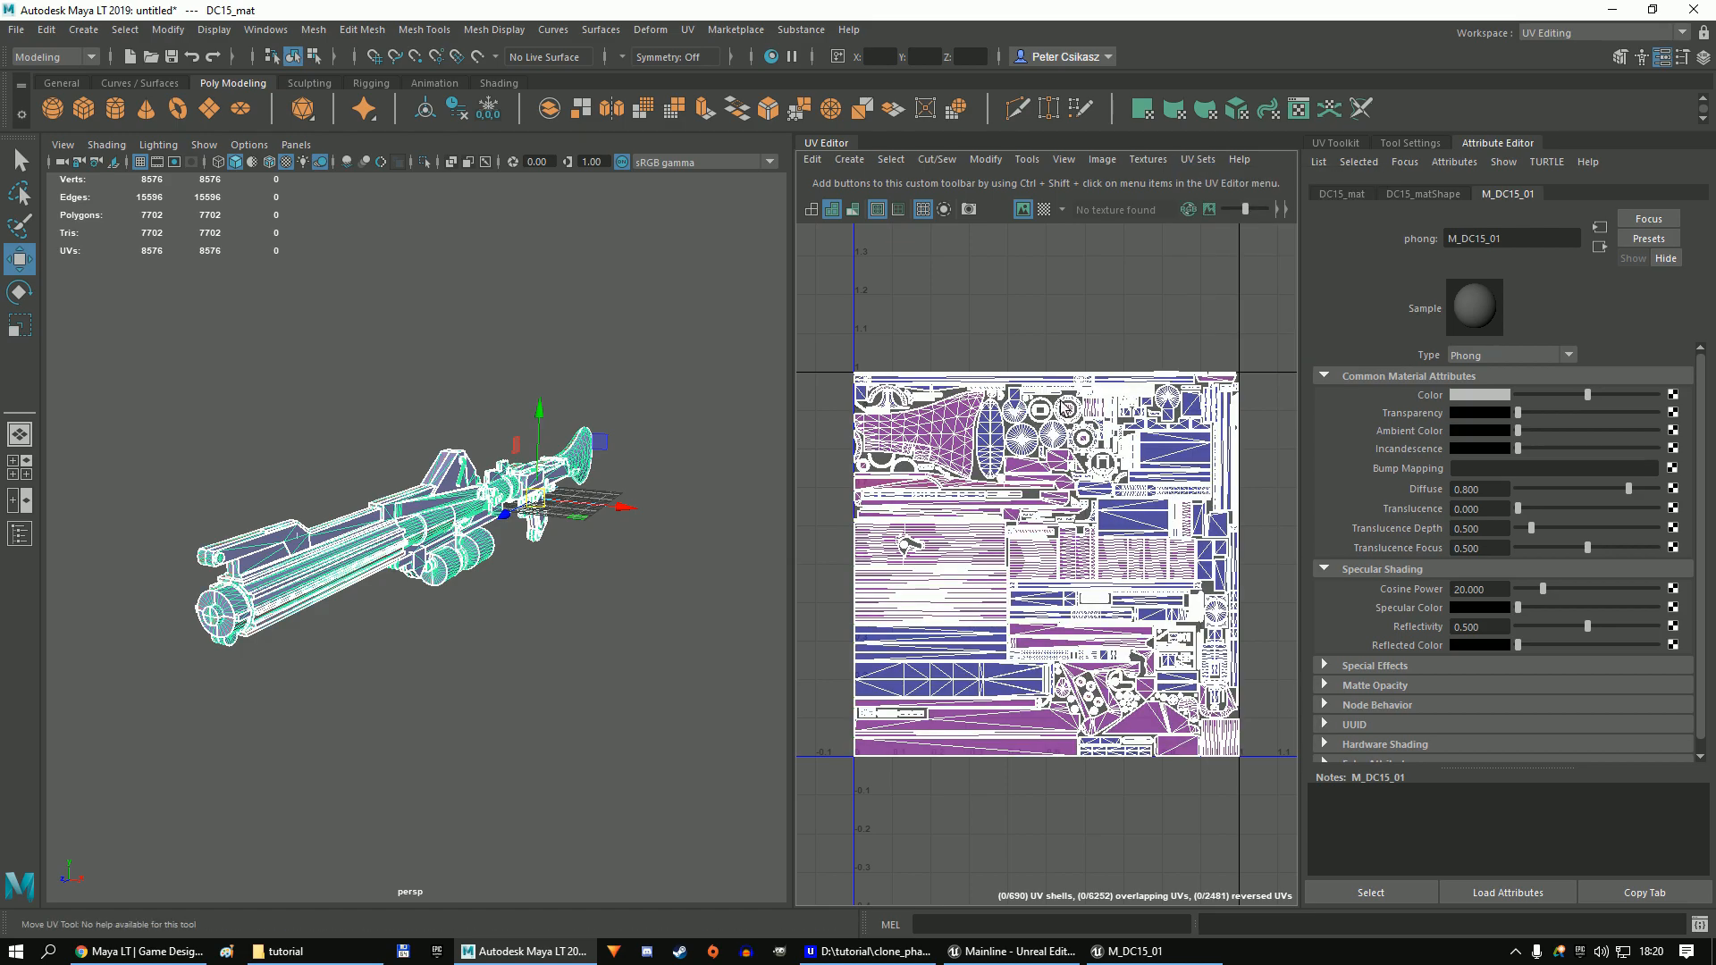
pyautogui.click(969, 961)
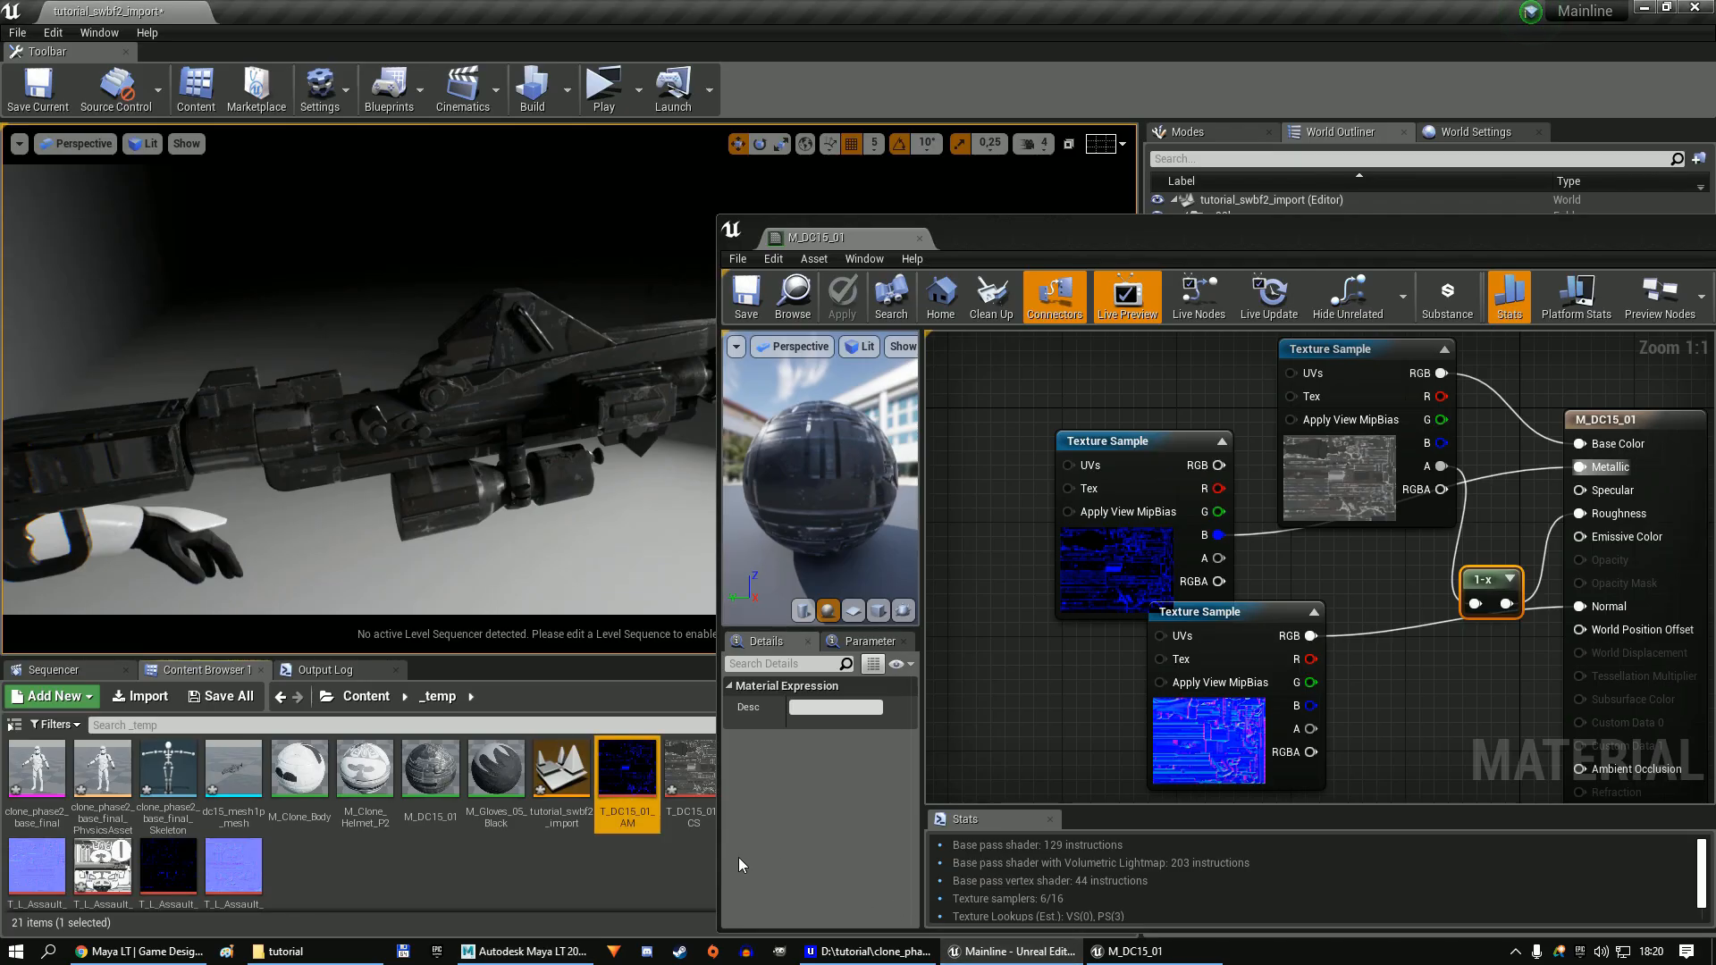
# Add a TextureCoordinate node to the material graph and connect it to the UVs of the CS and AM texture samples.
pyautogui.moveTo(1171, 375); pyautogui.dragTo(1282, 448, button='right')
pyautogui.rightClick(1170, 380)
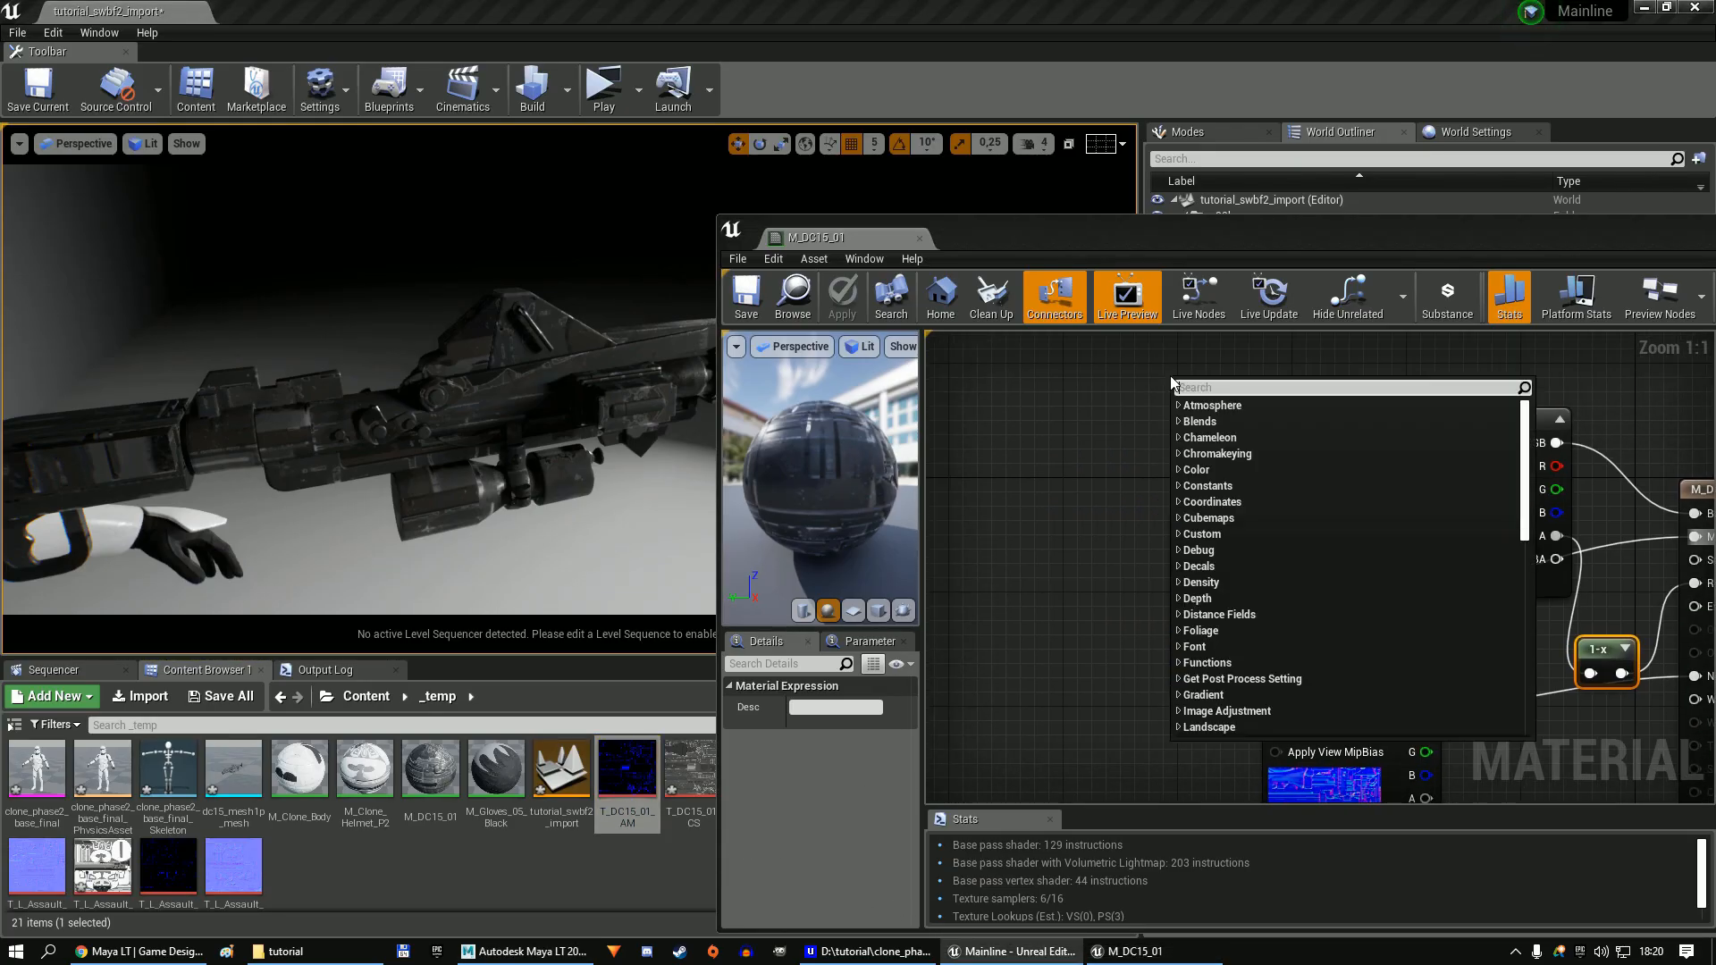
pyautogui.write('texturec')
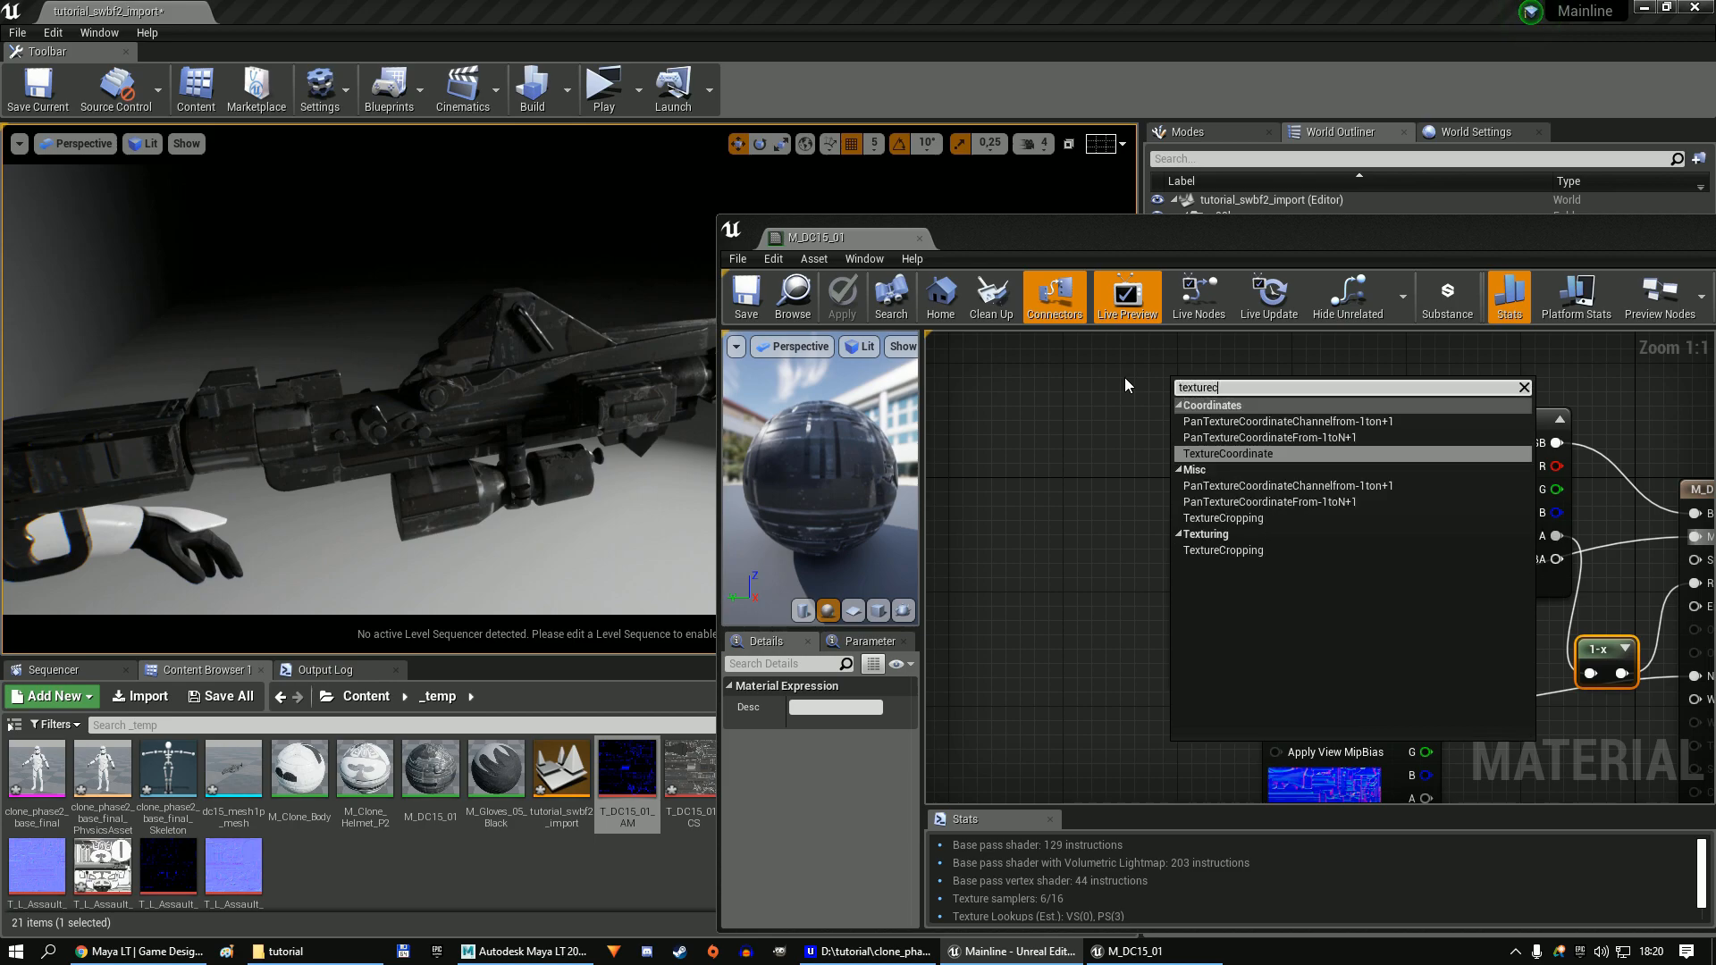
pyautogui.press('Return')
pyautogui.moveTo(1256, 412); pyautogui.dragTo(1418, 446)
pyautogui.moveTo(1256, 412); pyautogui.dragTo(1183, 535)
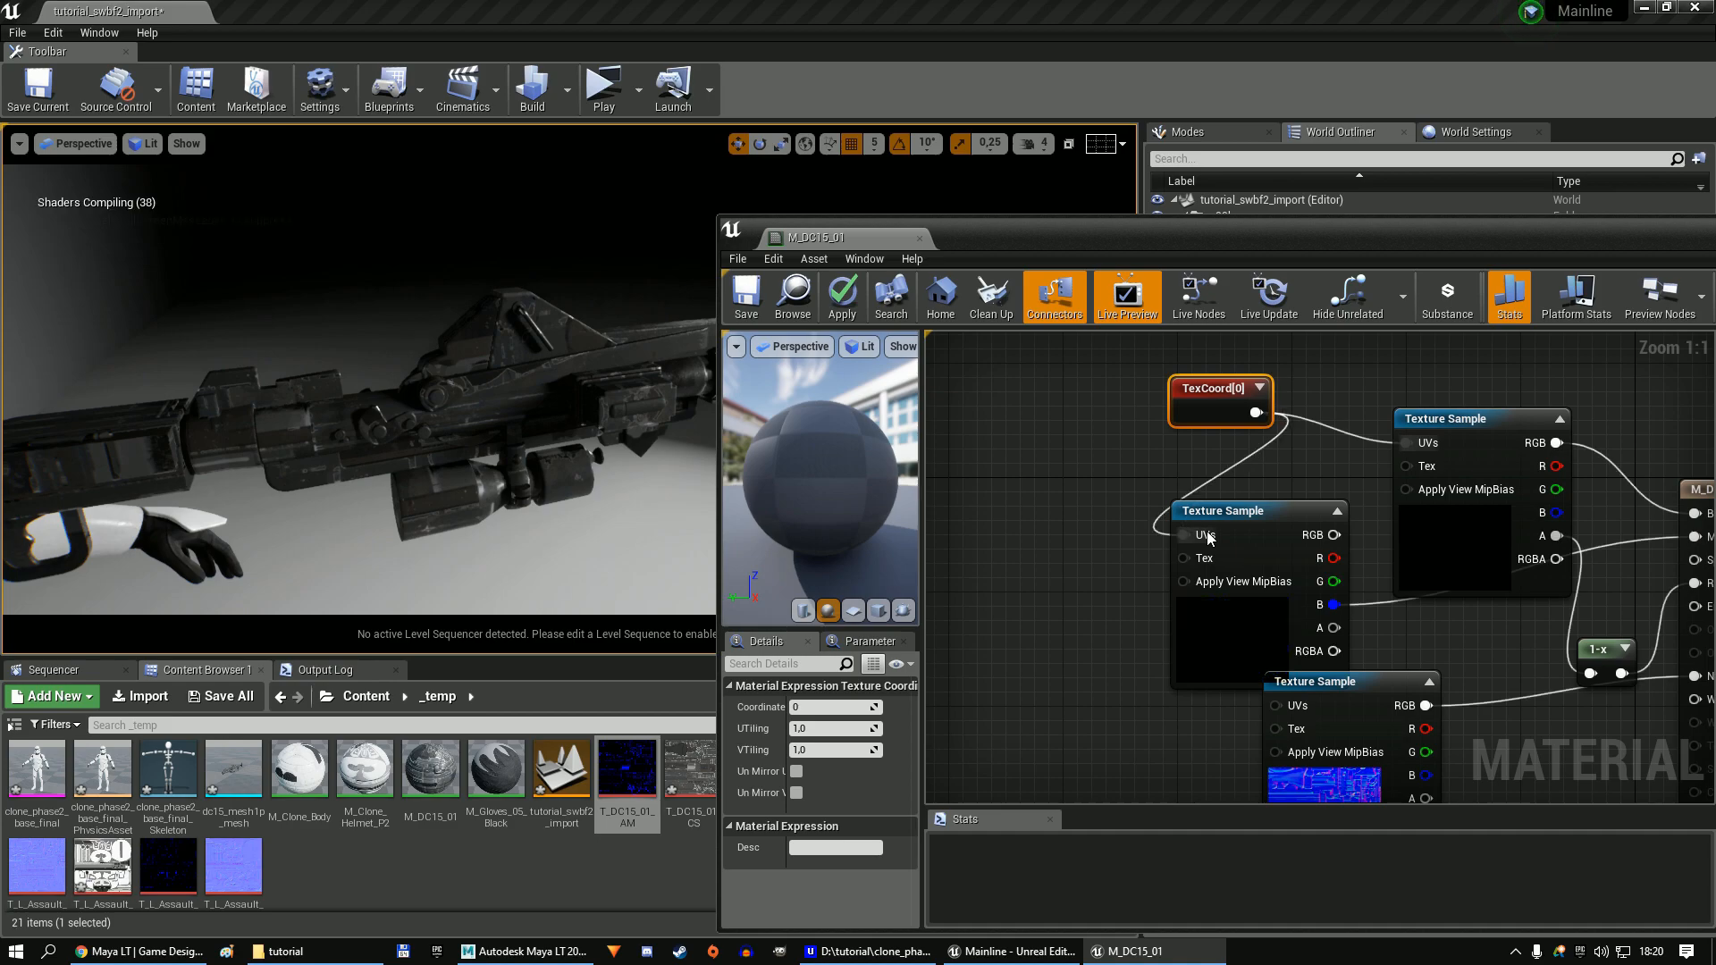
# Set the texture coordinate node's coordinate index to 1 and save the material.
pyautogui.click(857, 707)
pyautogui.write('1')
pyautogui.press('Return')
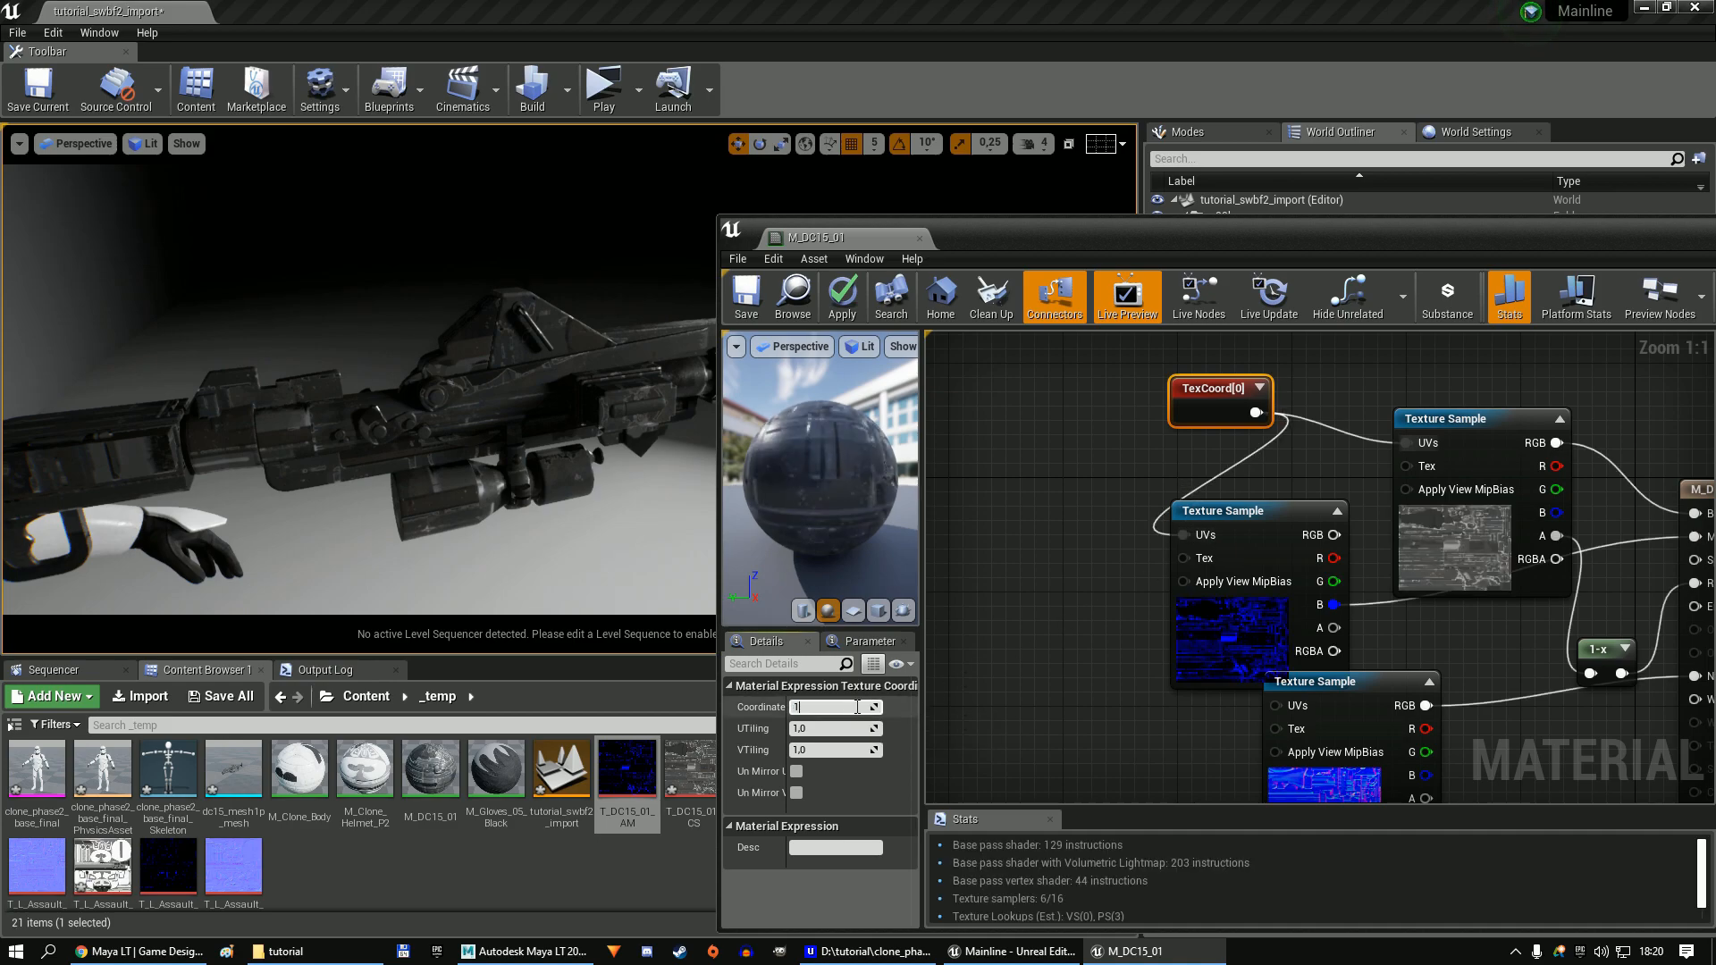
pyautogui.click(756, 313)
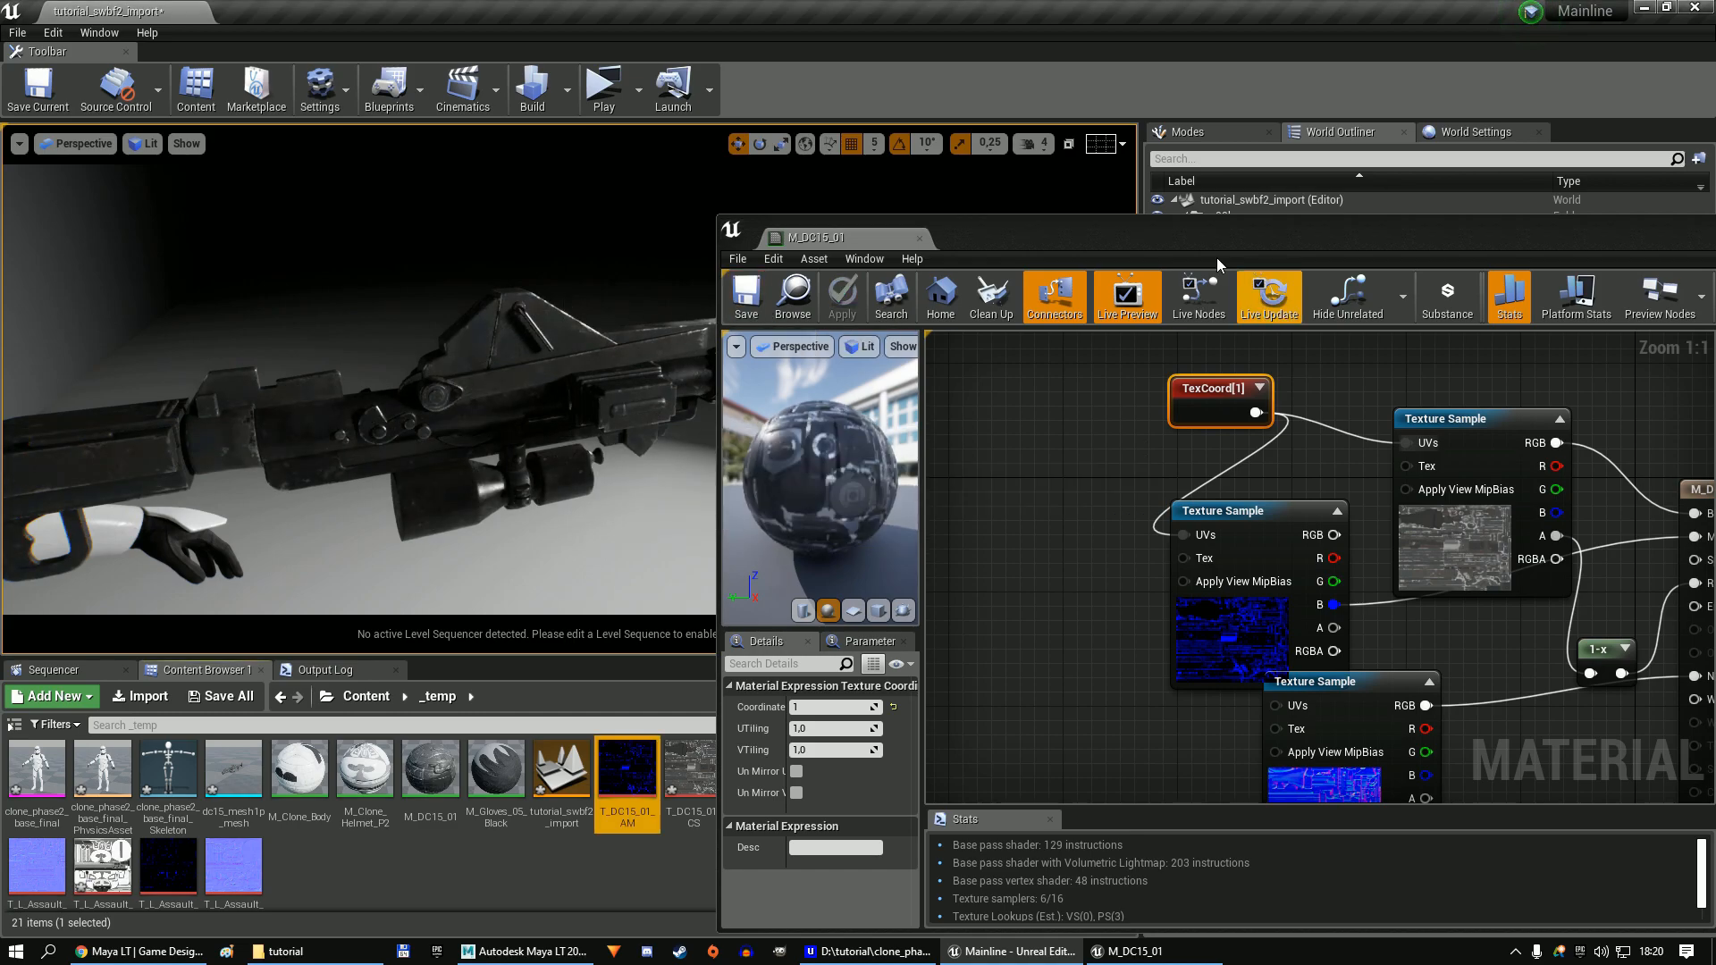
# Close the rifle material's editor and inspect the textured rifle together with the clone trooper in the level.
pyautogui.moveTo(1218, 239); pyautogui.dragTo(854, 364)
pyautogui.moveTo(1343, 514); pyautogui.dragTo(1171, 492, button='right')
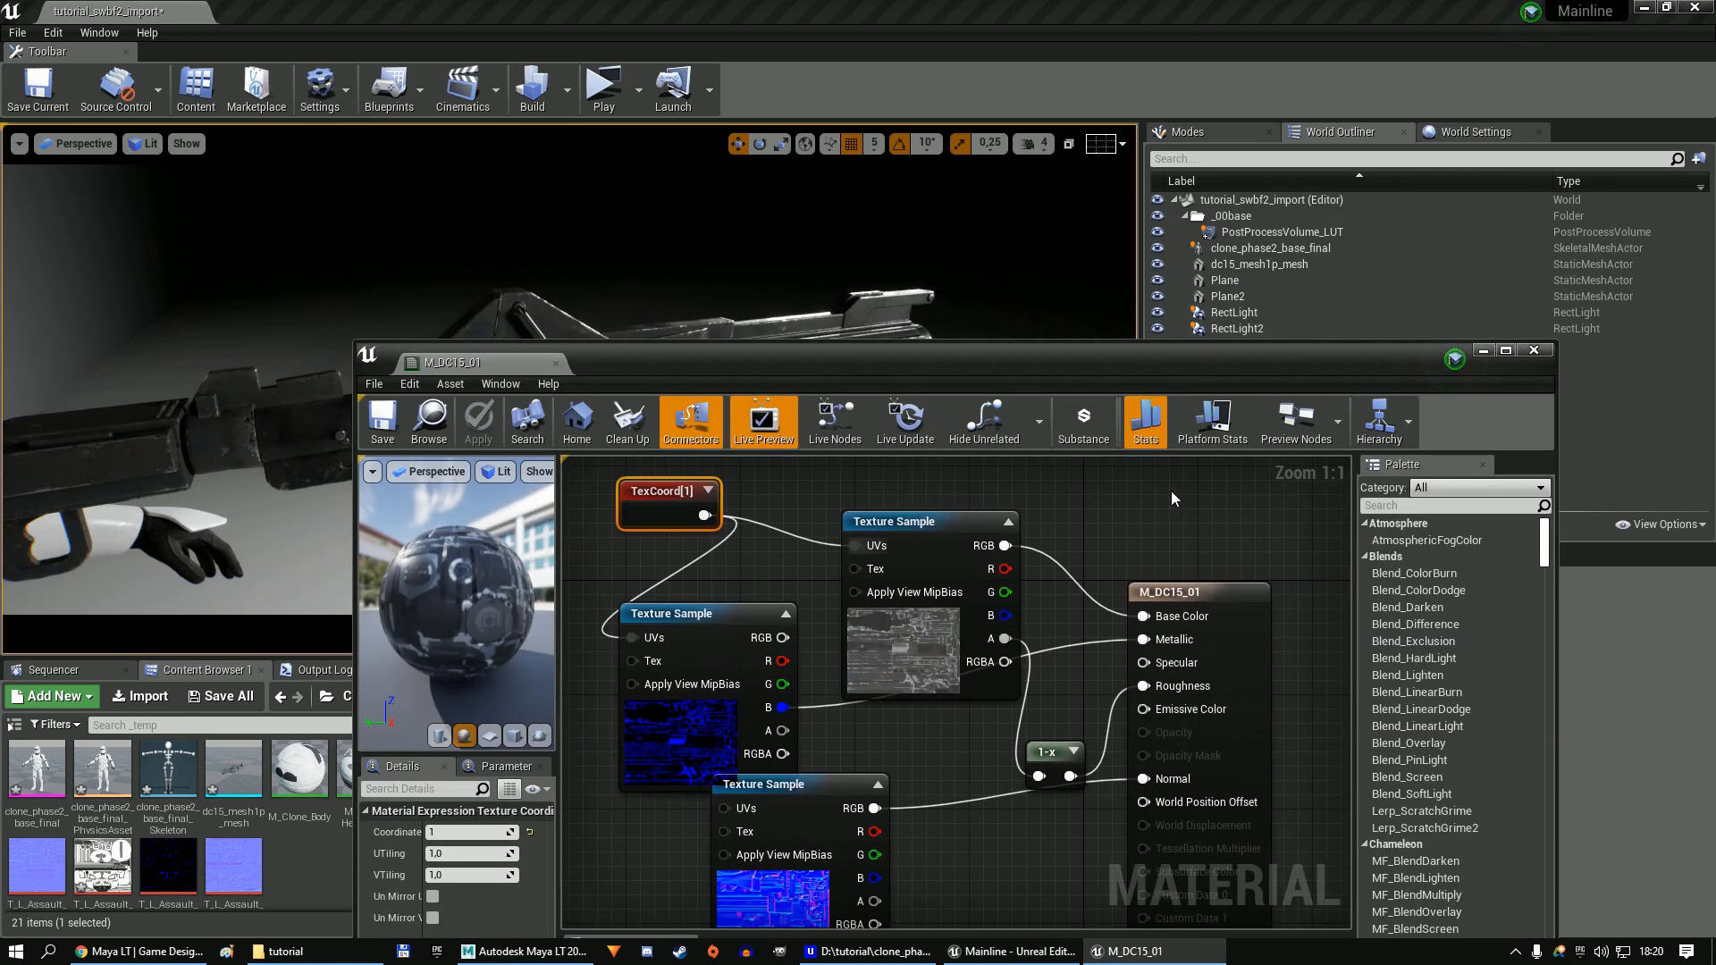
pyautogui.click(1532, 350)
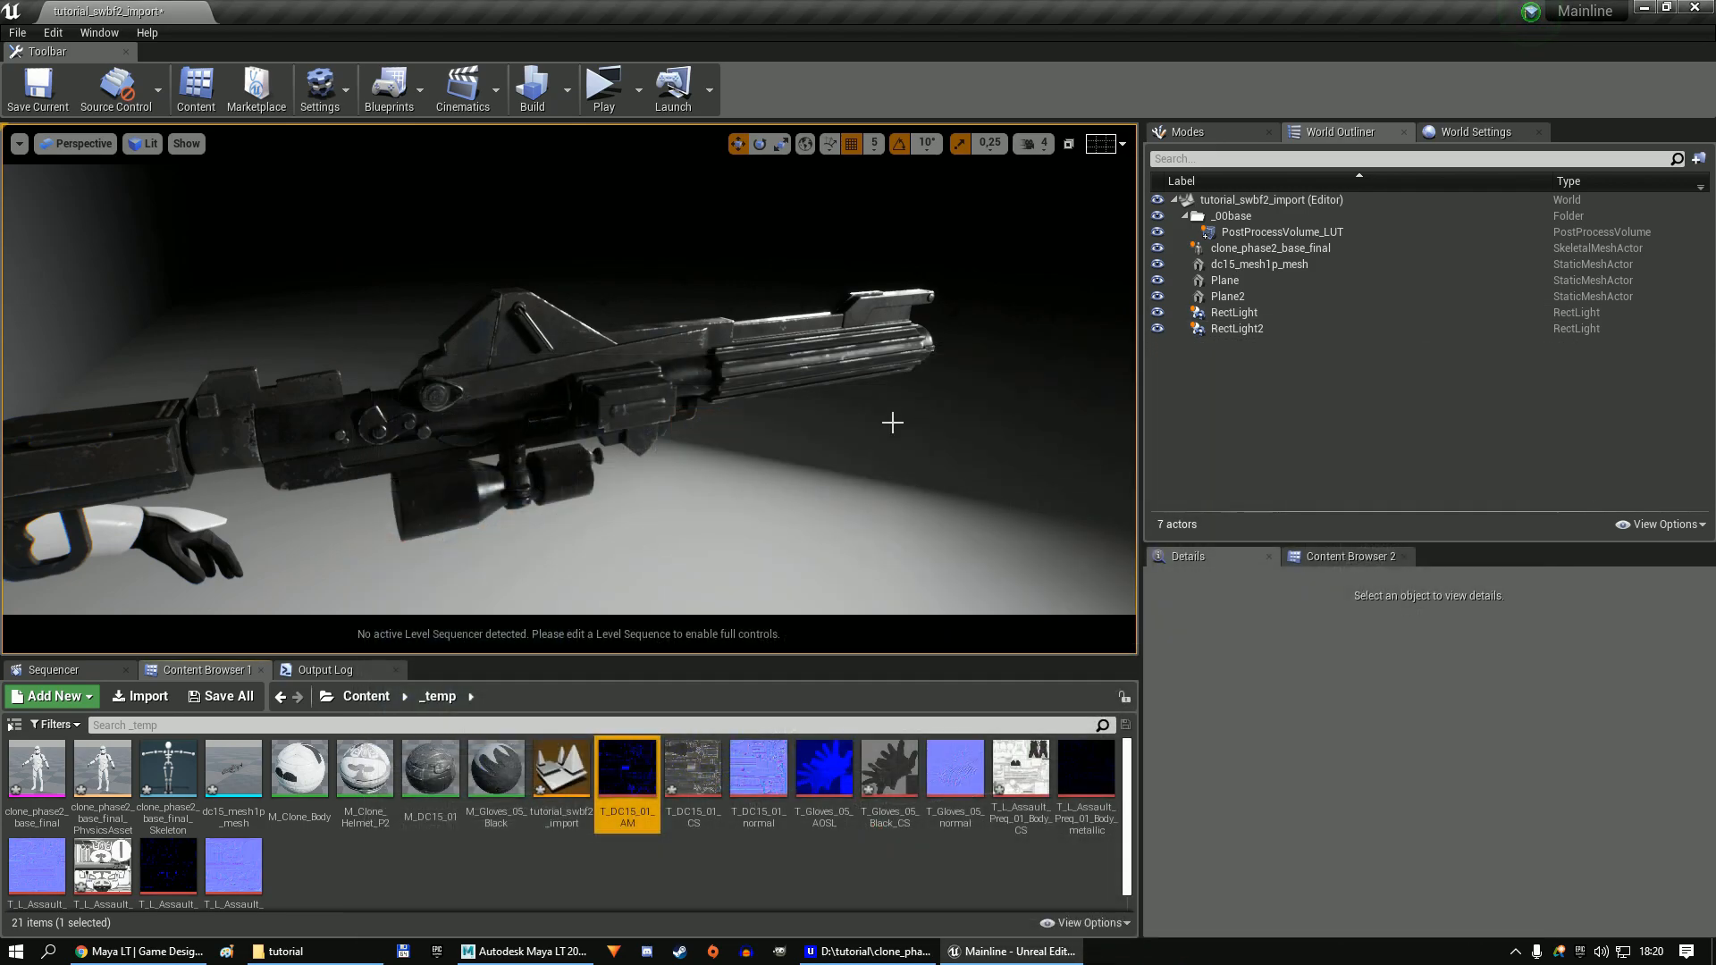
pyautogui.moveTo(573, 390)
pyautogui.mouseDown(button='right')
pyautogui.moveTo(295, 390)
pyautogui.moveTo(912, 393)
pyautogui.moveTo(608, 394)
pyautogui.moveTo(778, 398)
pyautogui.moveTo(626, 394)
pyautogui.moveTo(648, 438)
pyautogui.mouseUp(button='right')
pyautogui.moveTo(882, 422); pyautogui.dragTo(882, 417, button='right')
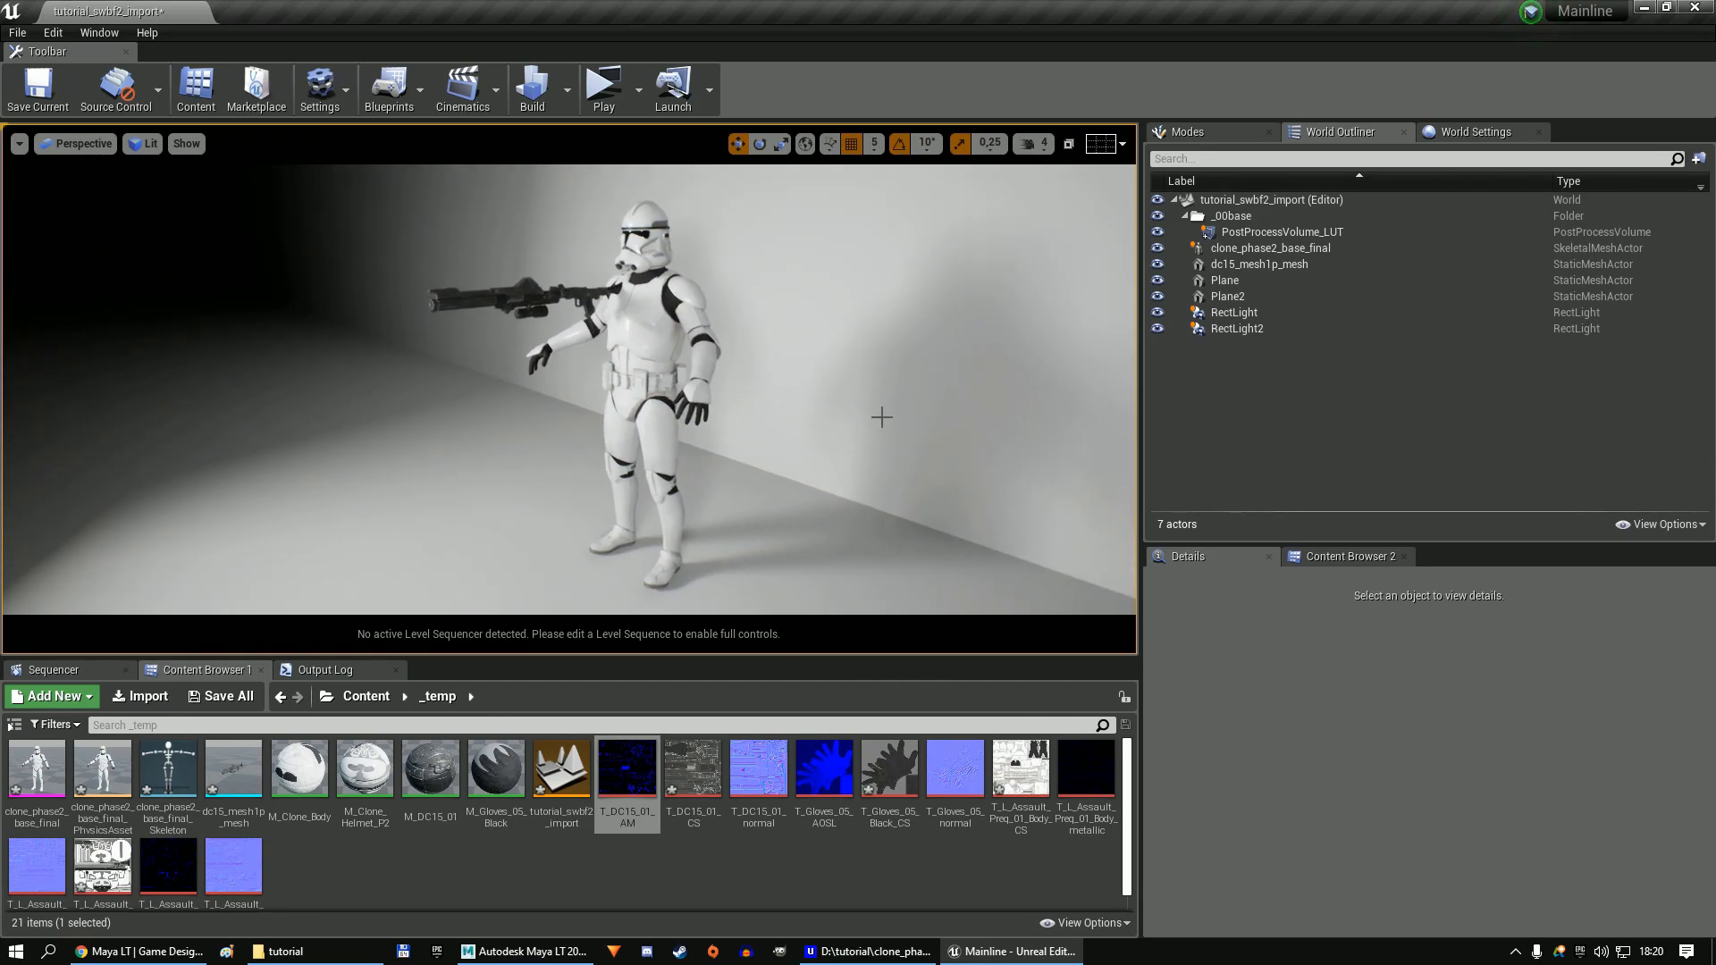